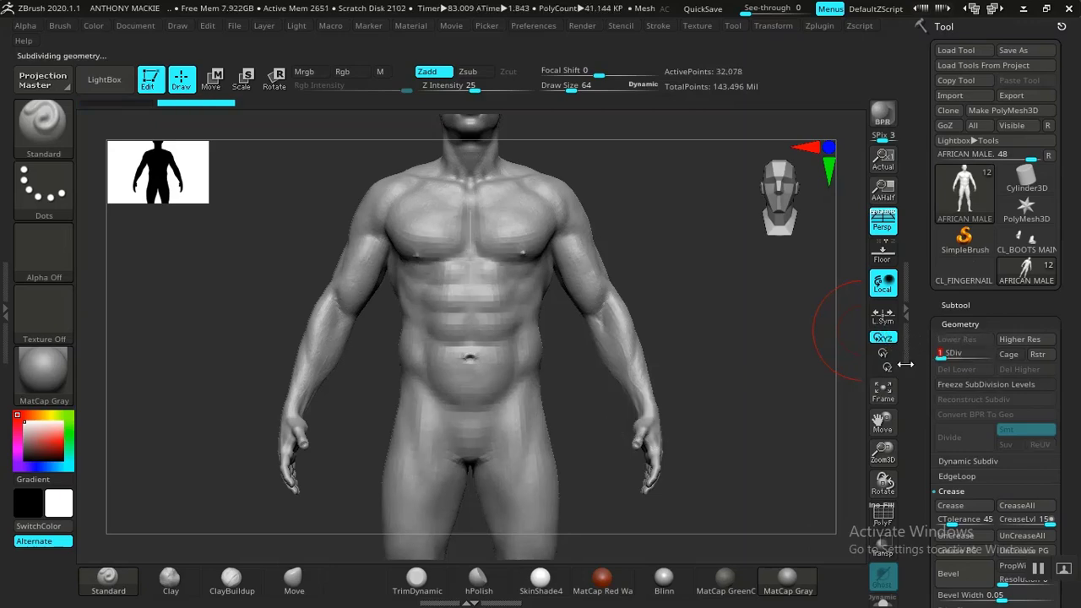
# - Open the tool's Geometry HD settings and frame the figure's head and torso
pyautogui.scroll(-5, 943, 288)
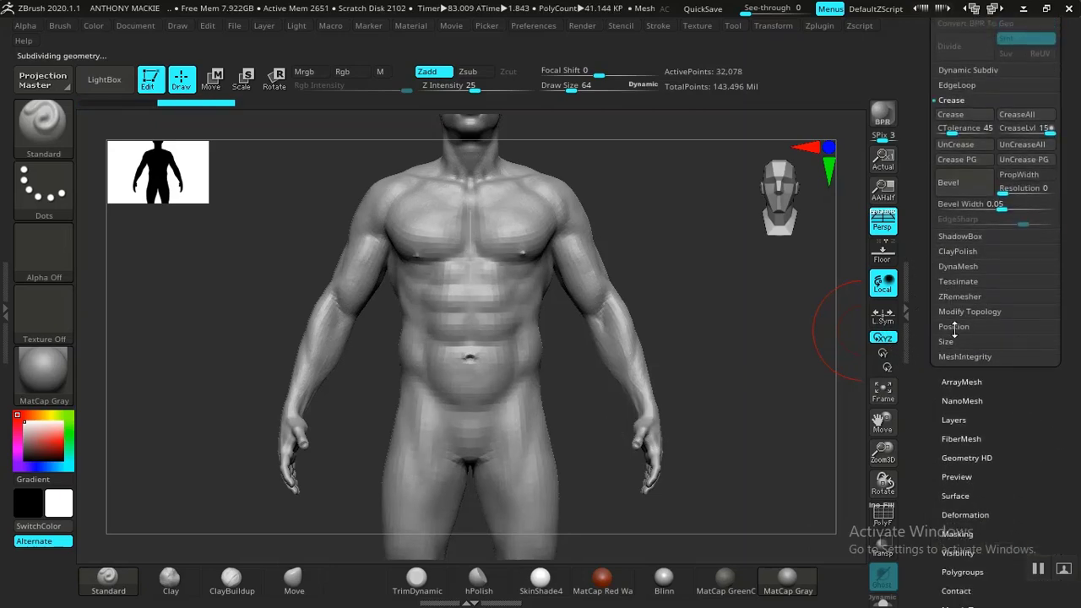
pyautogui.click(950, 457)
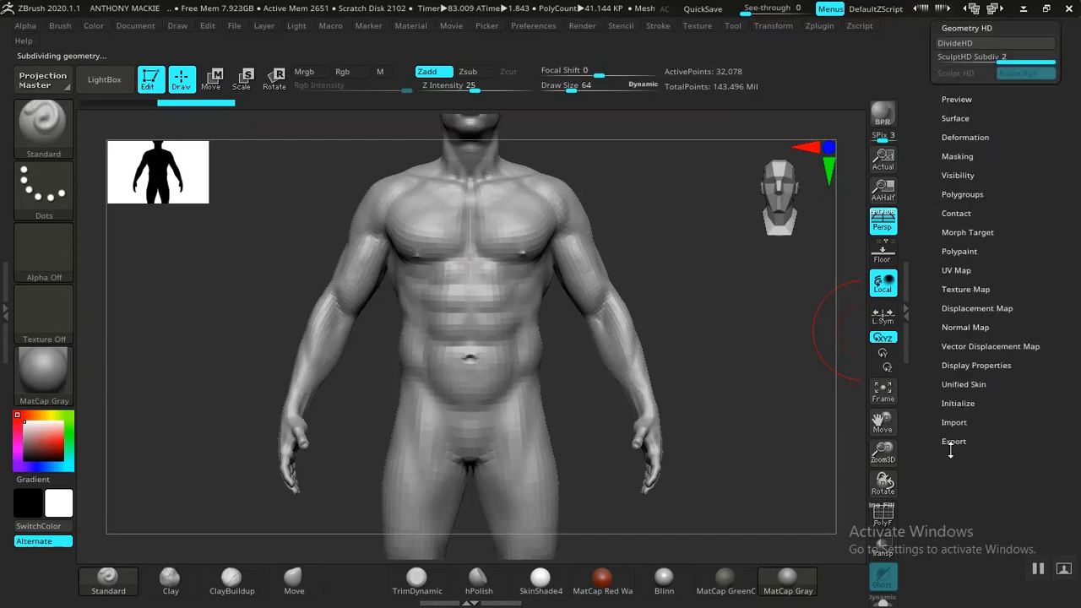
pyautogui.scroll(3, 919, 368)
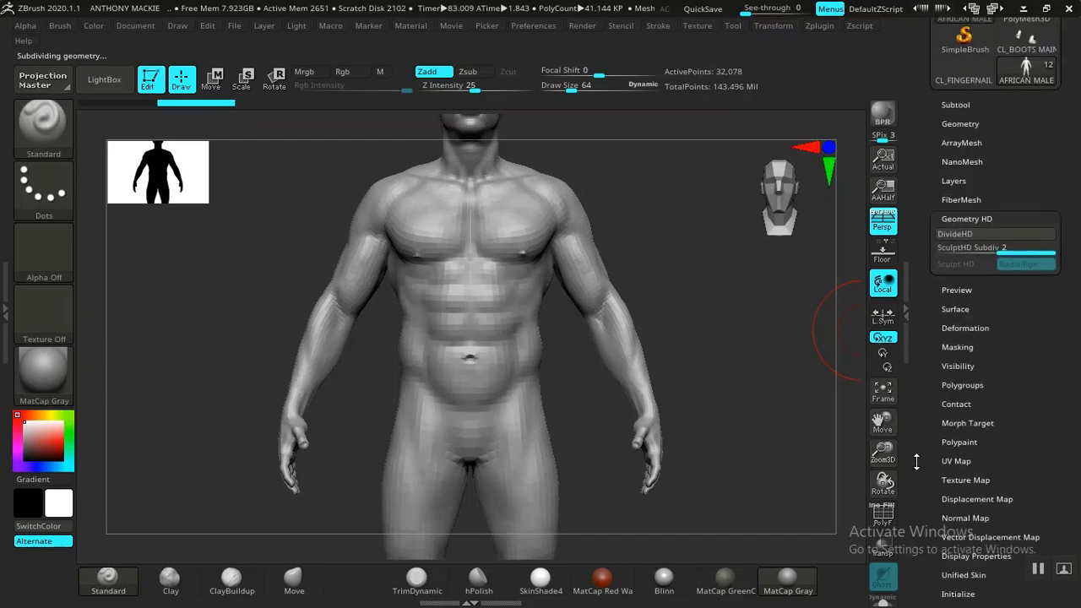
pyautogui.click(962, 218)
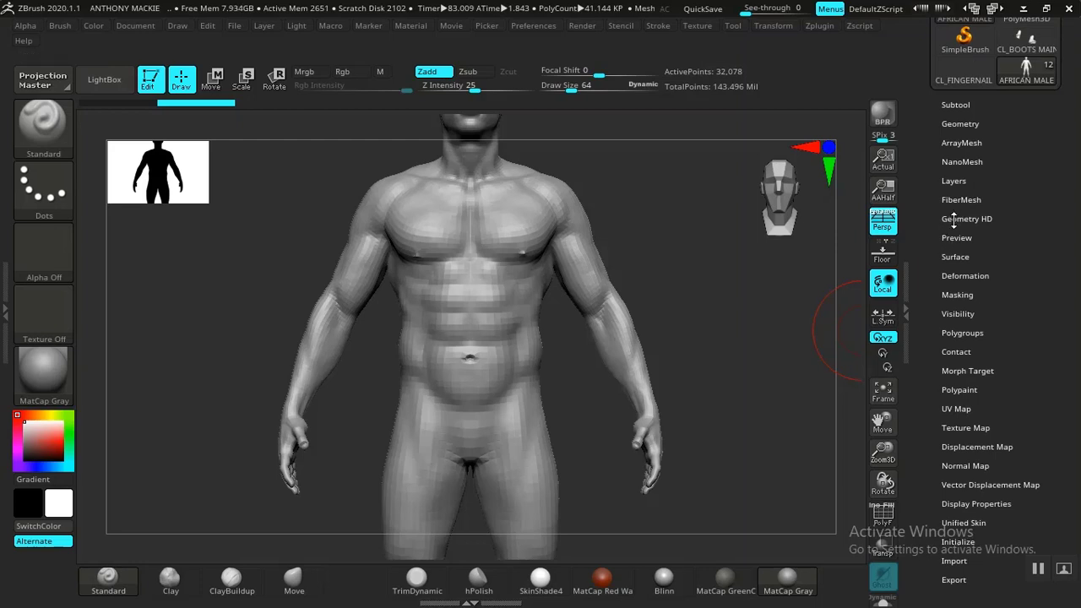
pyautogui.click(945, 221)
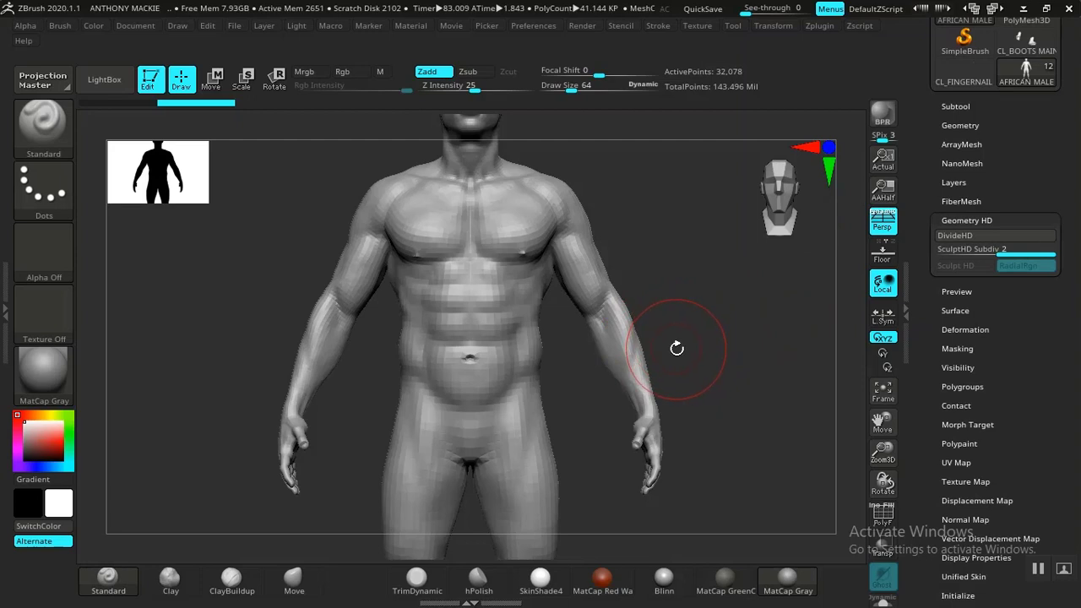
pyautogui.keyDown('alt'); pyautogui.moveTo(709, 274); pyautogui.dragTo(729, 355); pyautogui.keyUp('alt')
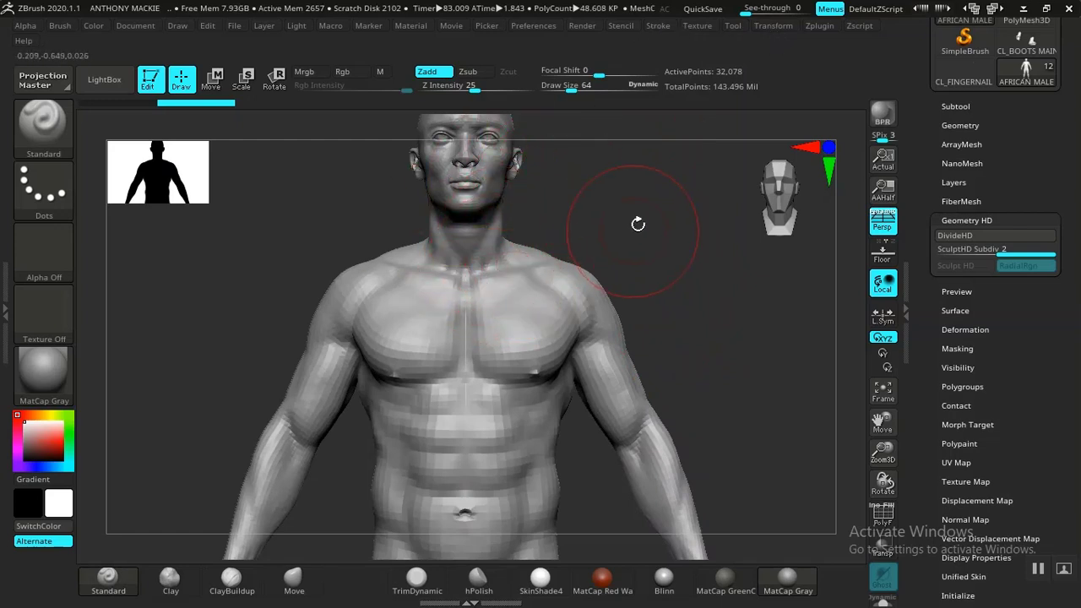
# - Open the Multi Map Exporter and set the map size to 8192 for the displacement and normal maps
pyautogui.click(819, 28)
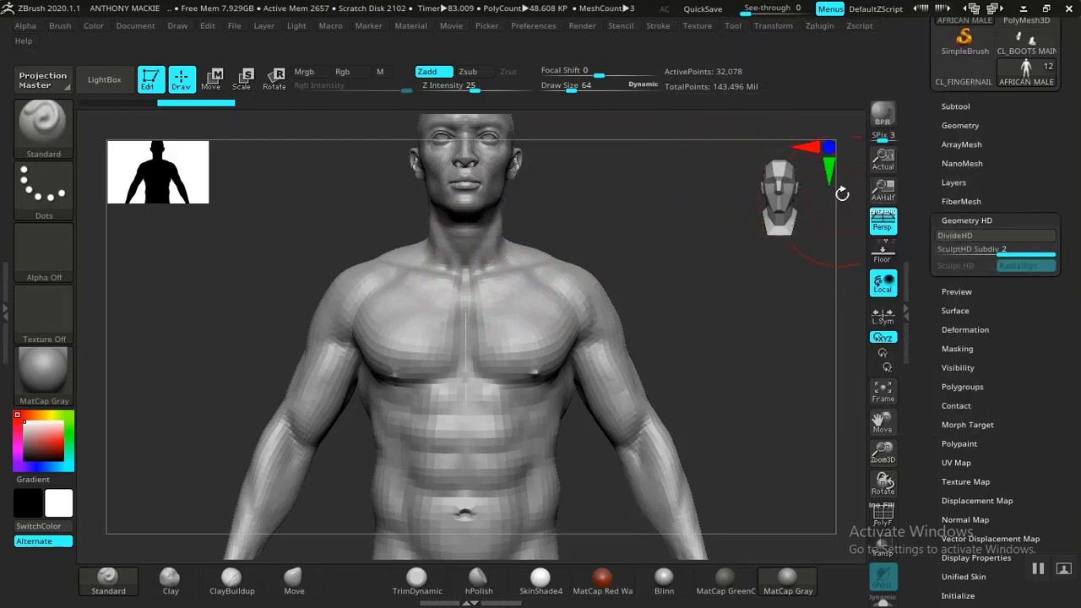
pyautogui.click(819, 26)
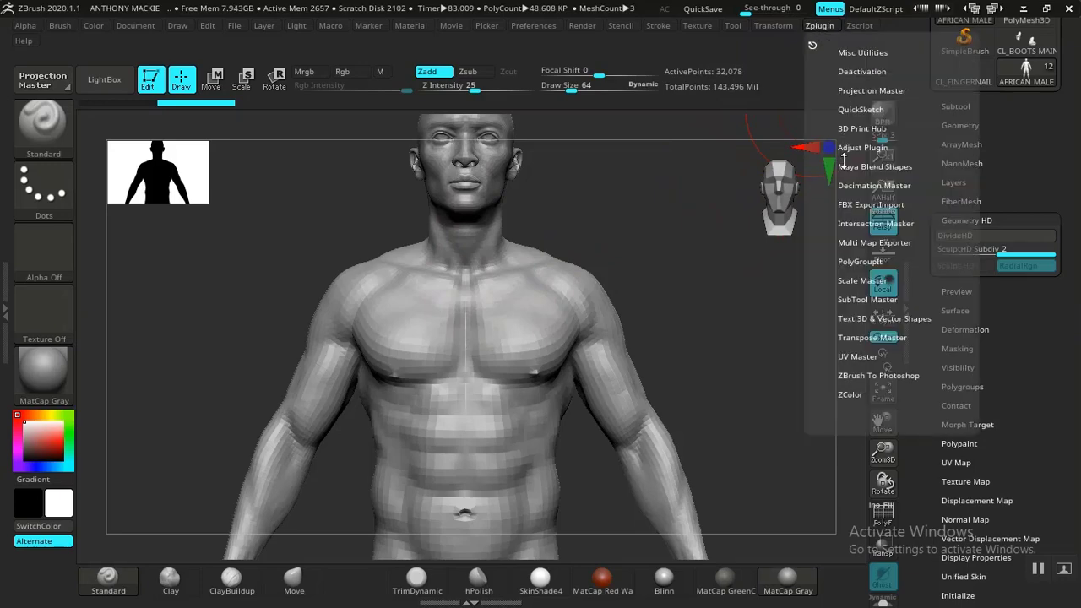
pyautogui.click(869, 242)
pyautogui.scroll(-3, 824, 232)
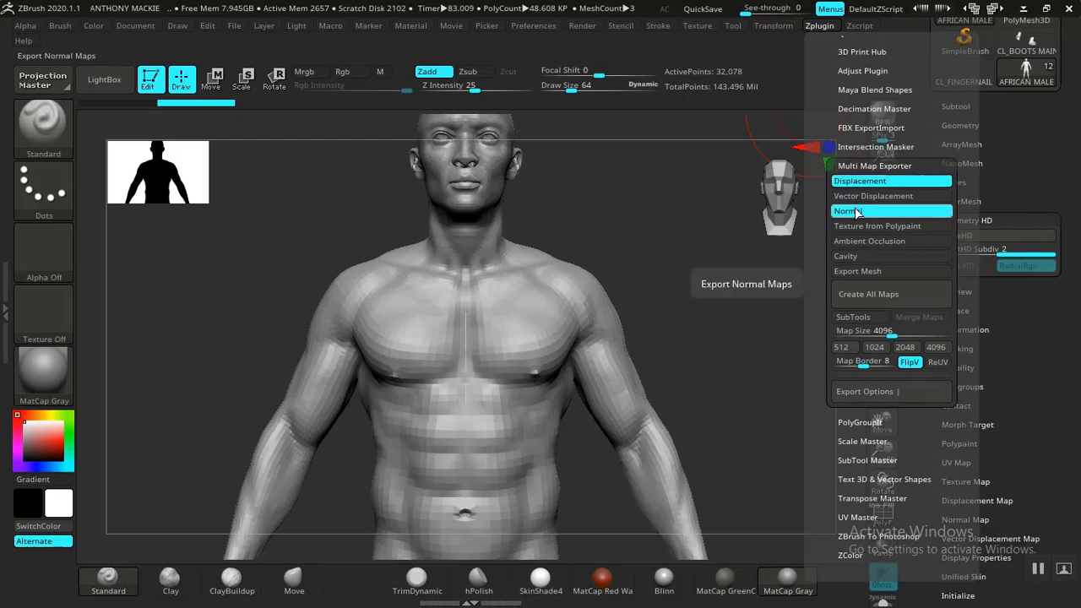
pyautogui.moveTo(823, 309); pyautogui.dragTo(816, 256)
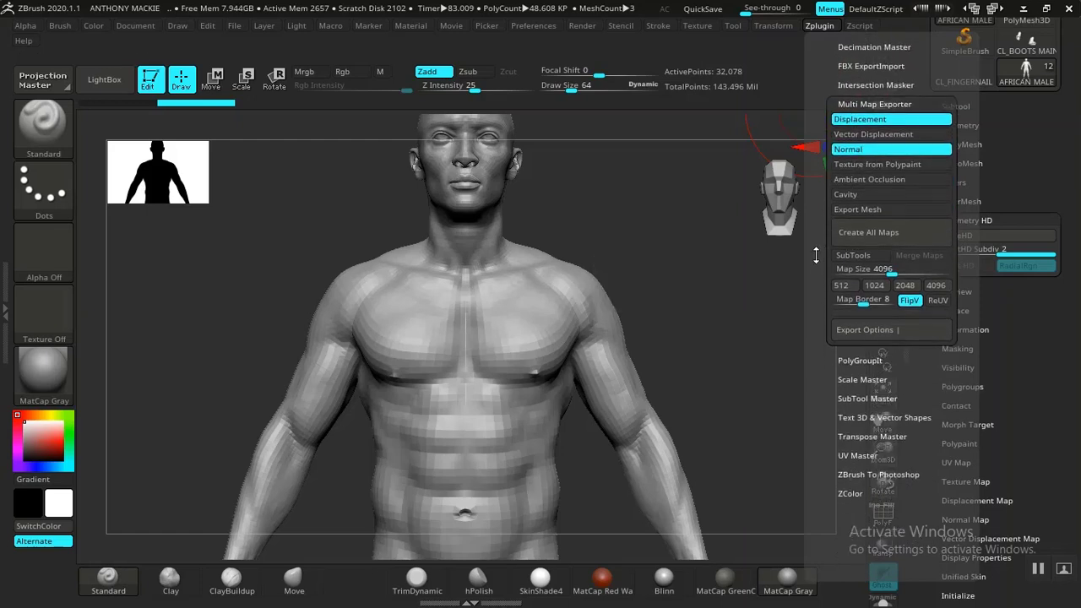
pyautogui.moveTo(892, 268); pyautogui.dragTo(971, 266)
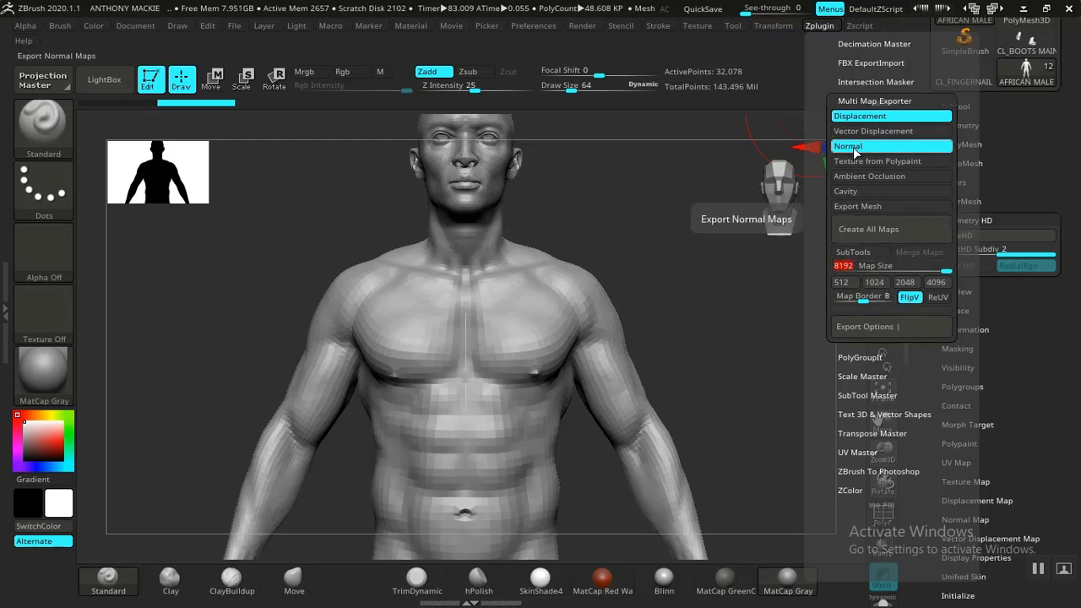
# - Review the displacement map and normal map settings in the Multi Map Exporter's export options
pyautogui.click(875, 329)
pyautogui.moveTo(828, 443); pyautogui.dragTo(809, 302)
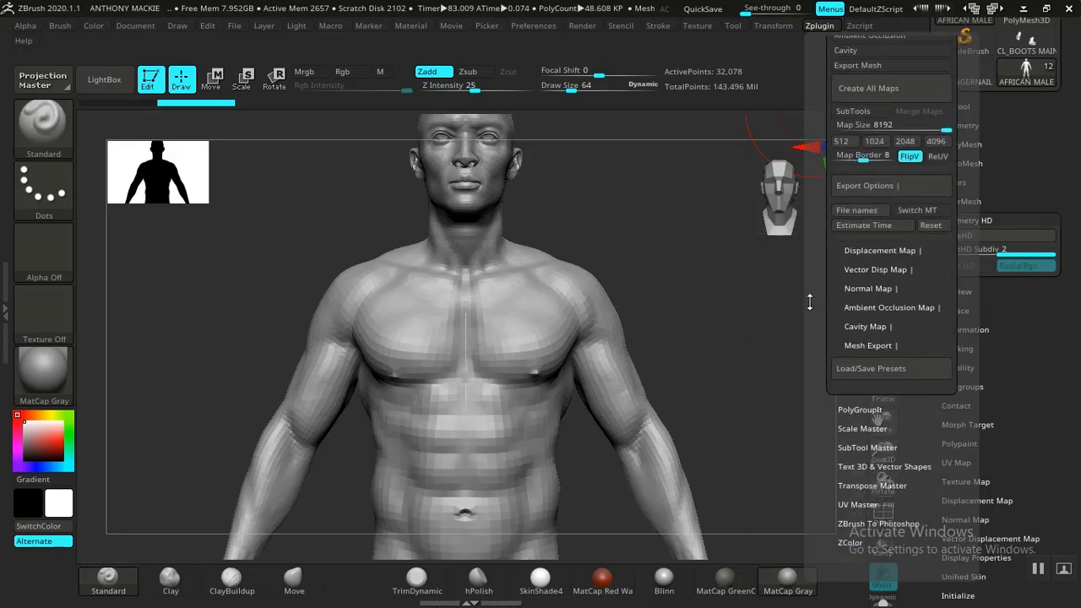
pyautogui.click(858, 254)
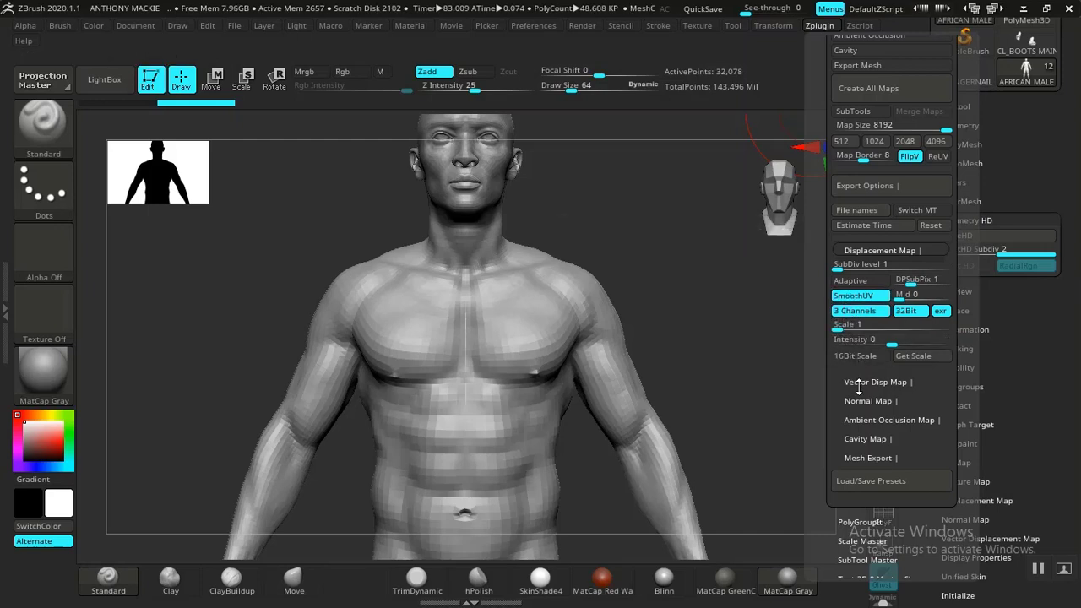
pyautogui.click(910, 283)
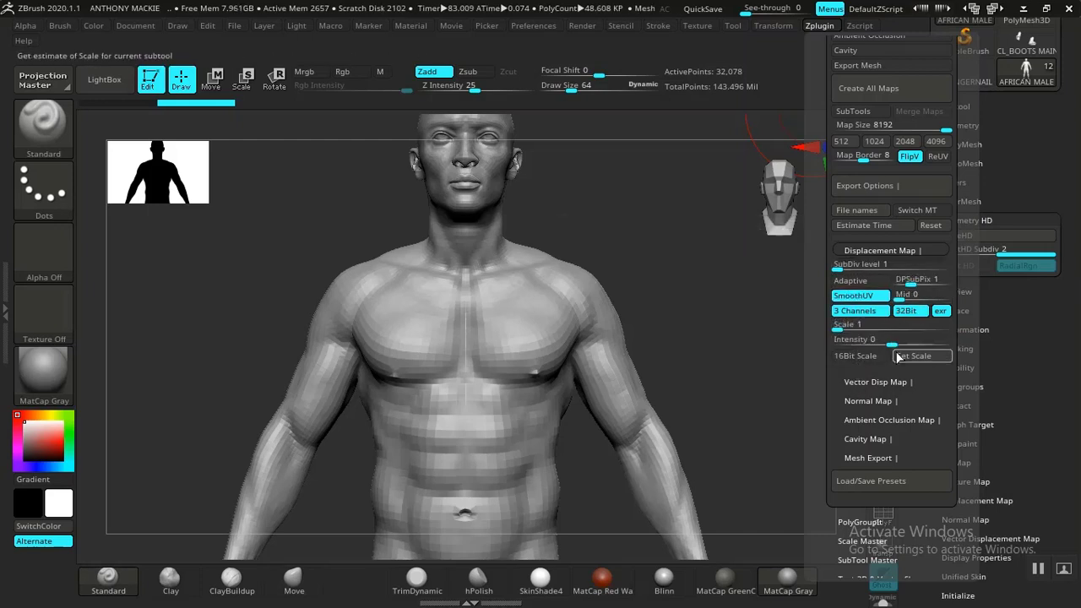
pyautogui.click(870, 400)
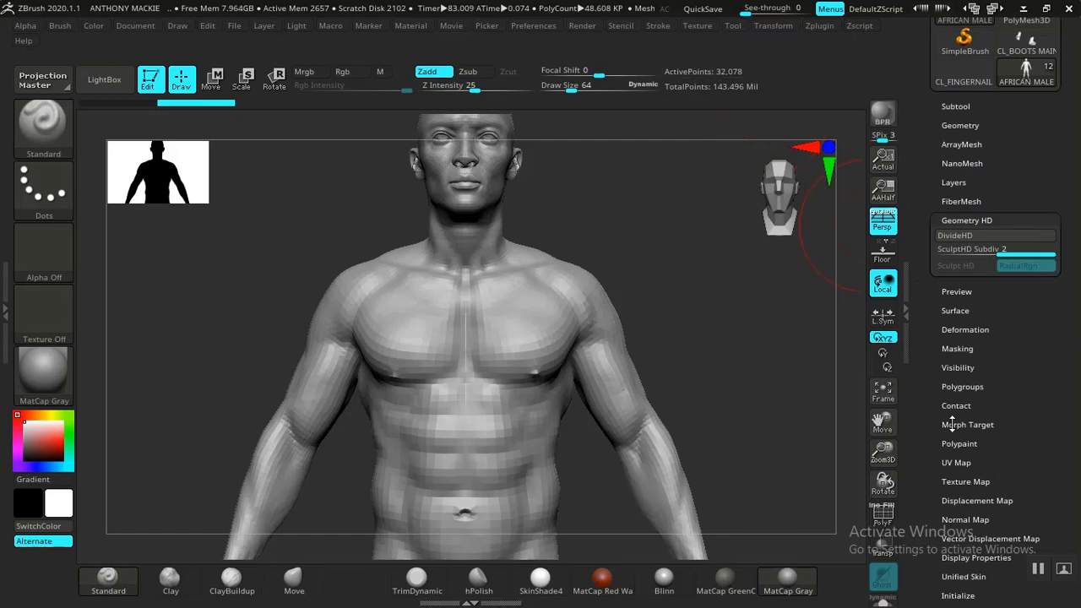
# - Compare the tool's Normal Map settings with the exporter's normal map options and recheck its displacement map options
pyautogui.scroll(-3, 951, 422)
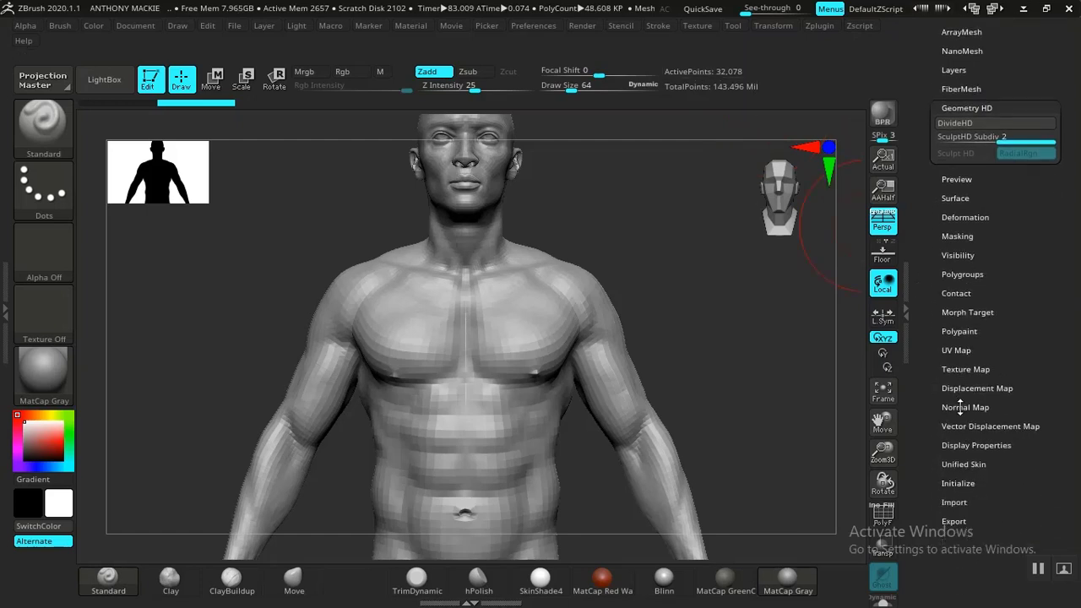
pyautogui.click(960, 407)
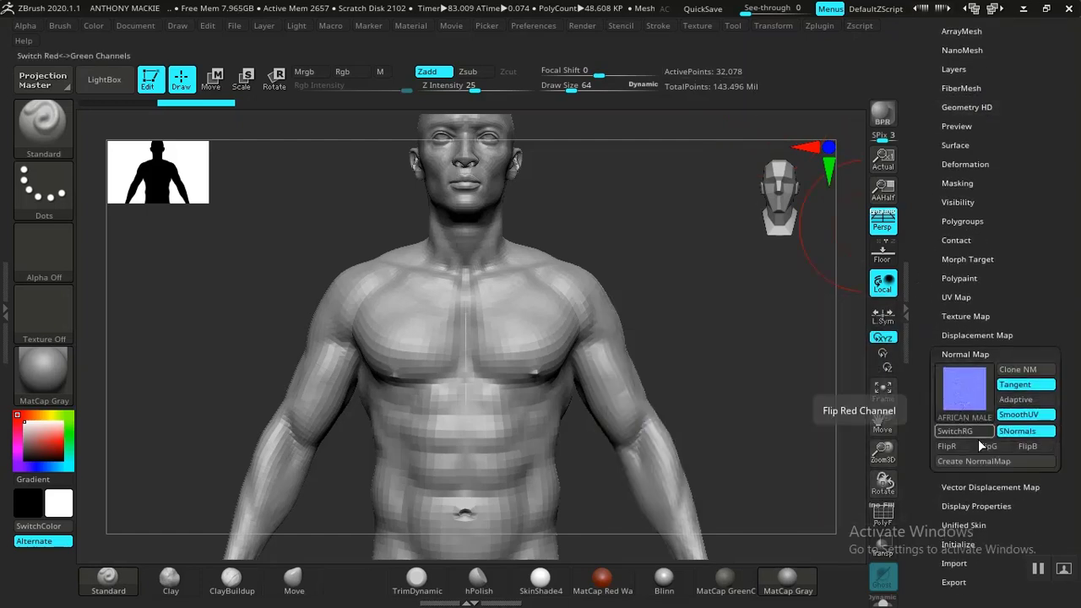
pyautogui.click(814, 27)
pyautogui.moveTo(809, 339); pyautogui.dragTo(808, 226)
pyautogui.click(838, 322)
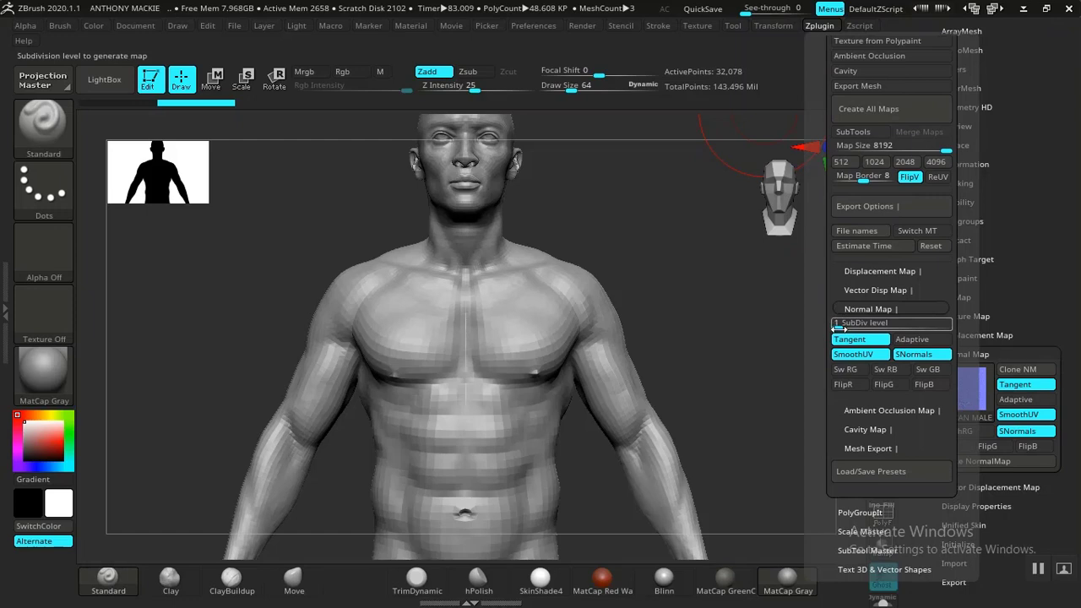
pyautogui.click(865, 272)
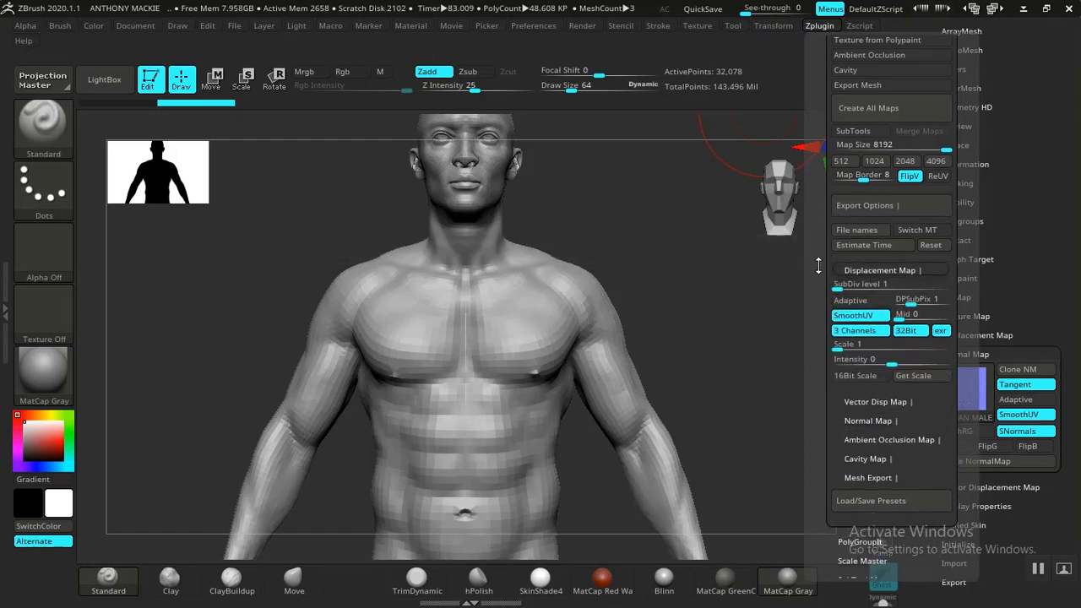
pyautogui.moveTo(818, 265); pyautogui.dragTo(820, 301)
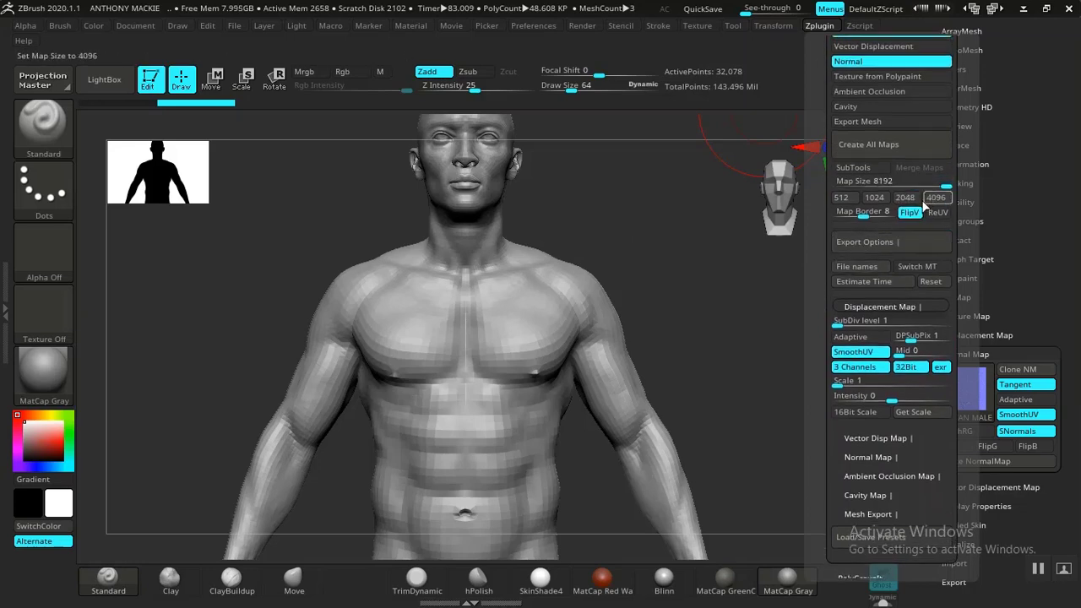
pyautogui.moveTo(814, 239); pyautogui.dragTo(816, 275)
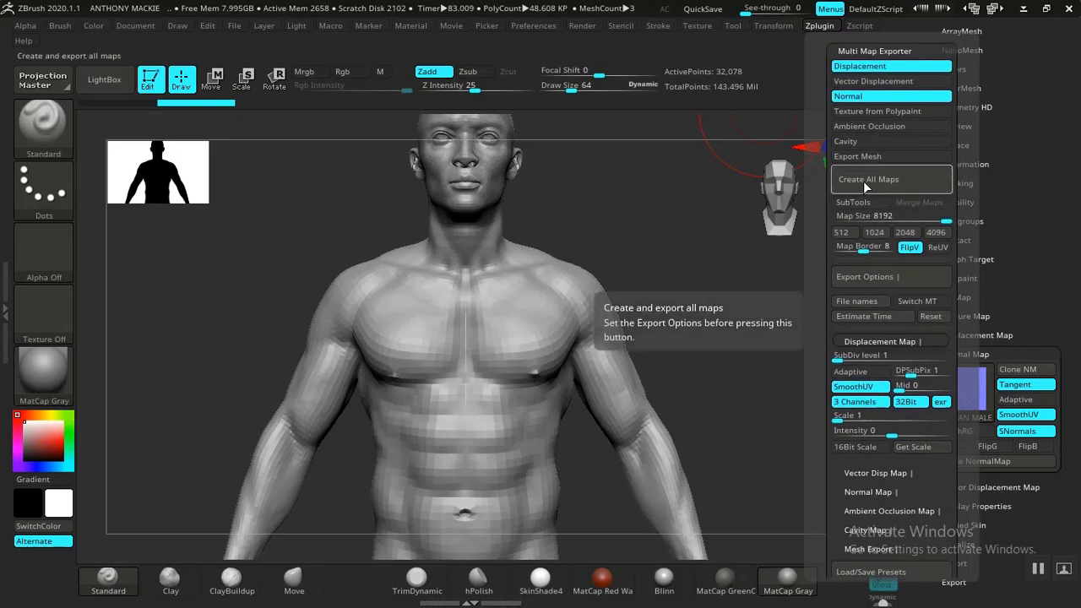
# - Start creating all maps and set the save location to the ZMAPS folder inside ZEXPORT
pyautogui.click(864, 180)
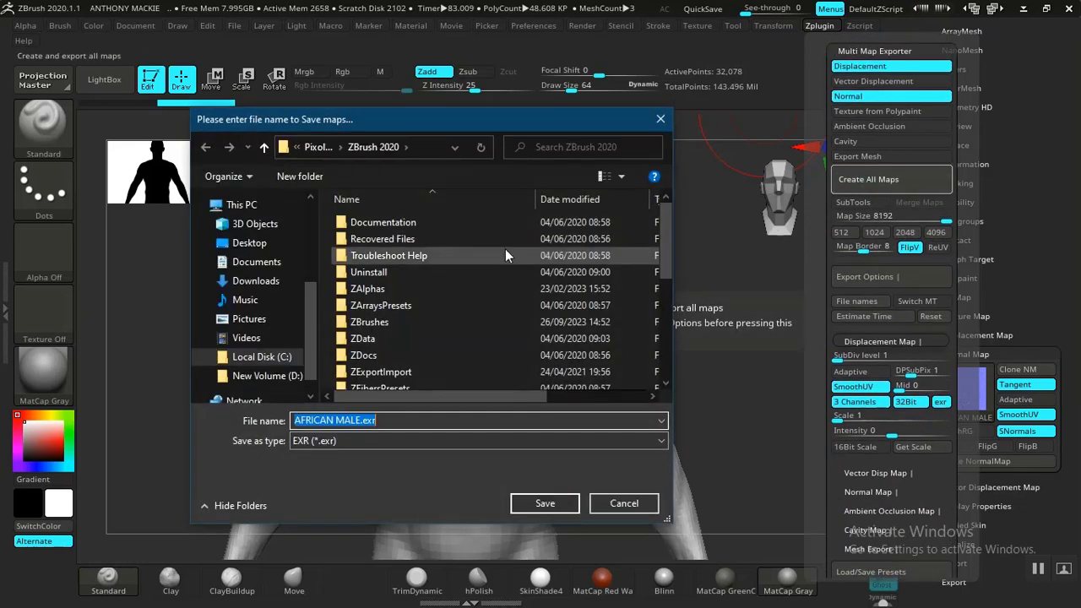
pyautogui.moveTo(311, 321); pyautogui.dragTo(301, 226)
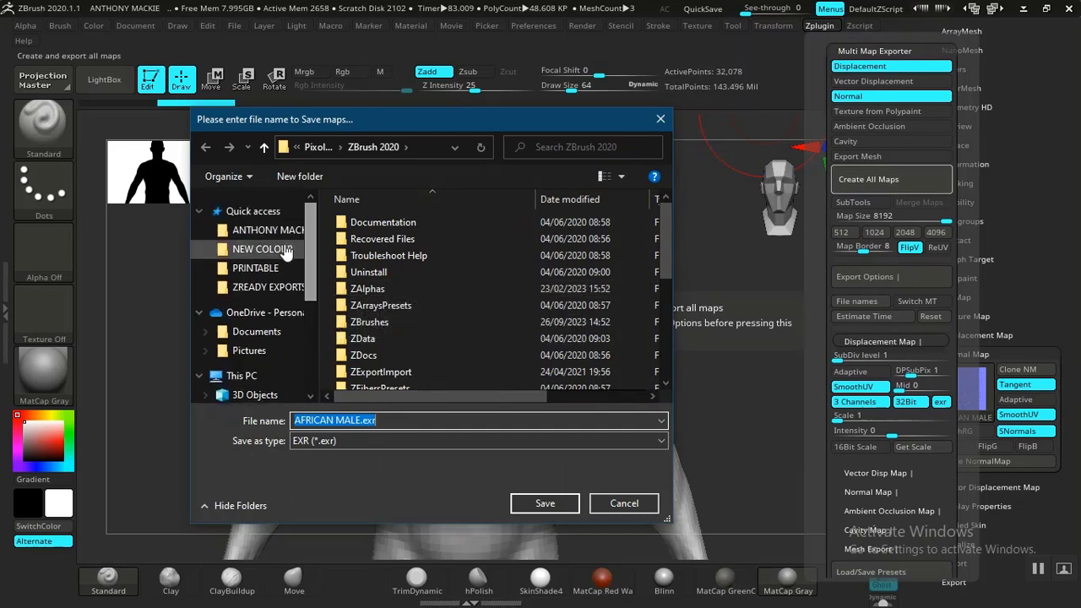
pyautogui.click(265, 233)
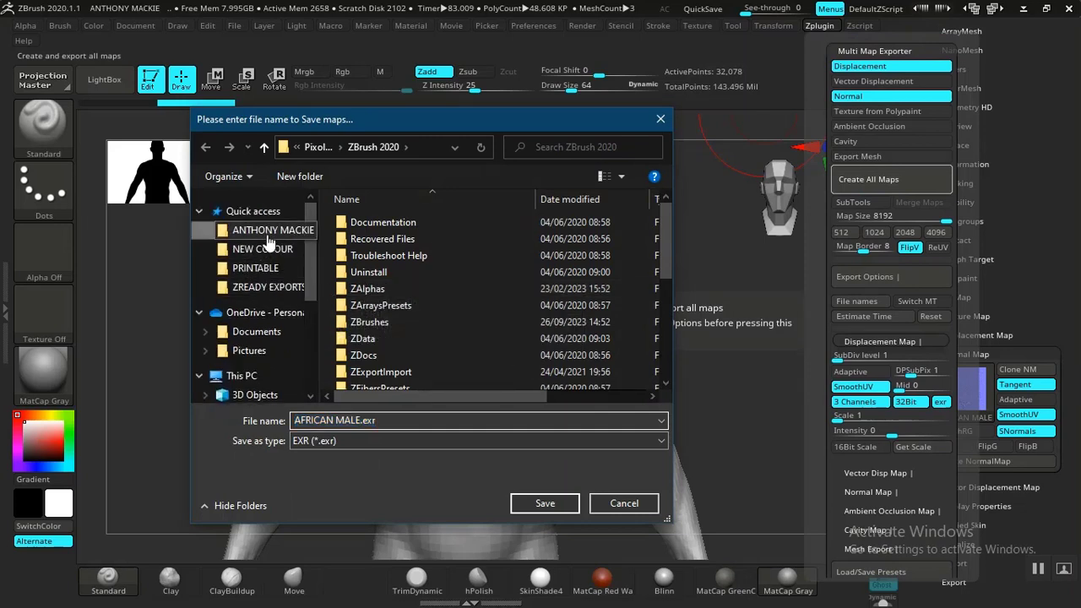
pyautogui.click(269, 287)
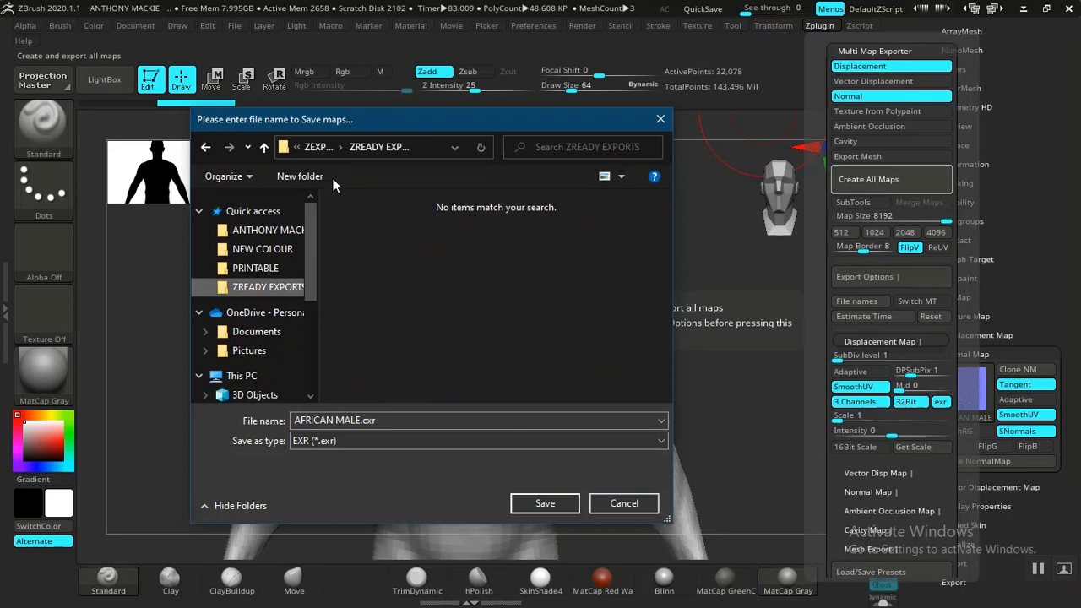
pyautogui.click(321, 152)
pyautogui.doubleClick(376, 266)
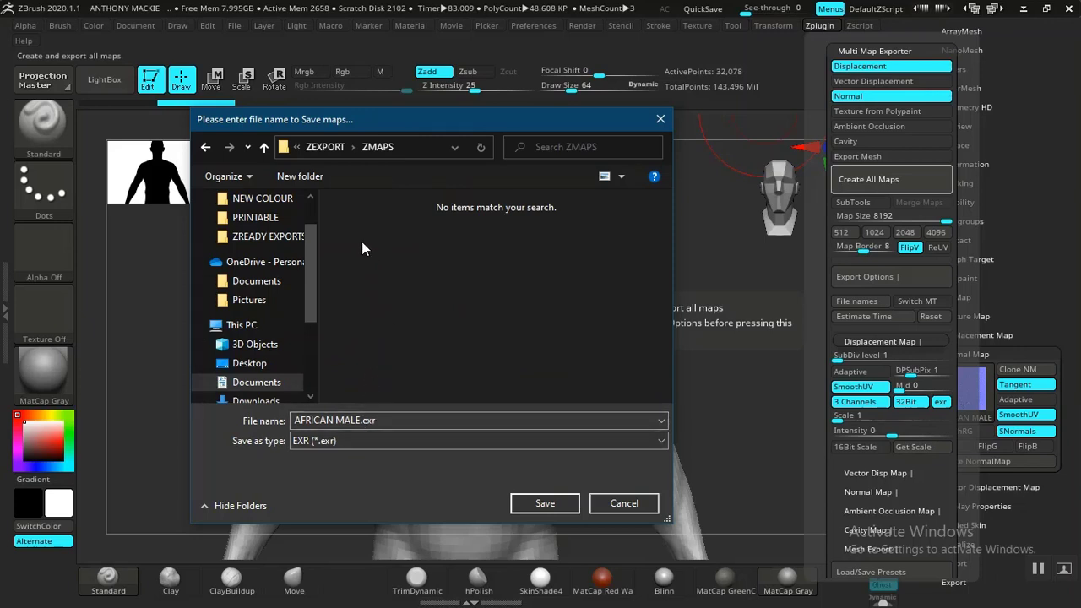
# - Create a folder named MALE MAPS and save the maps in it as AFRICAN MALE.exr
pyautogui.click(300, 176)
pyautogui.write('M')
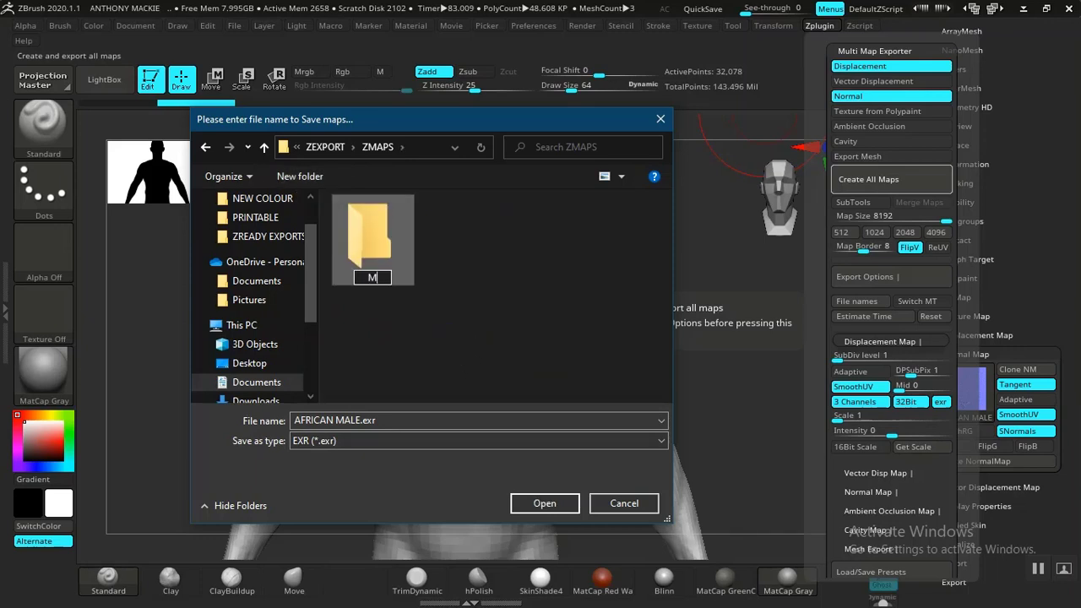
pyautogui.write('ALE M')
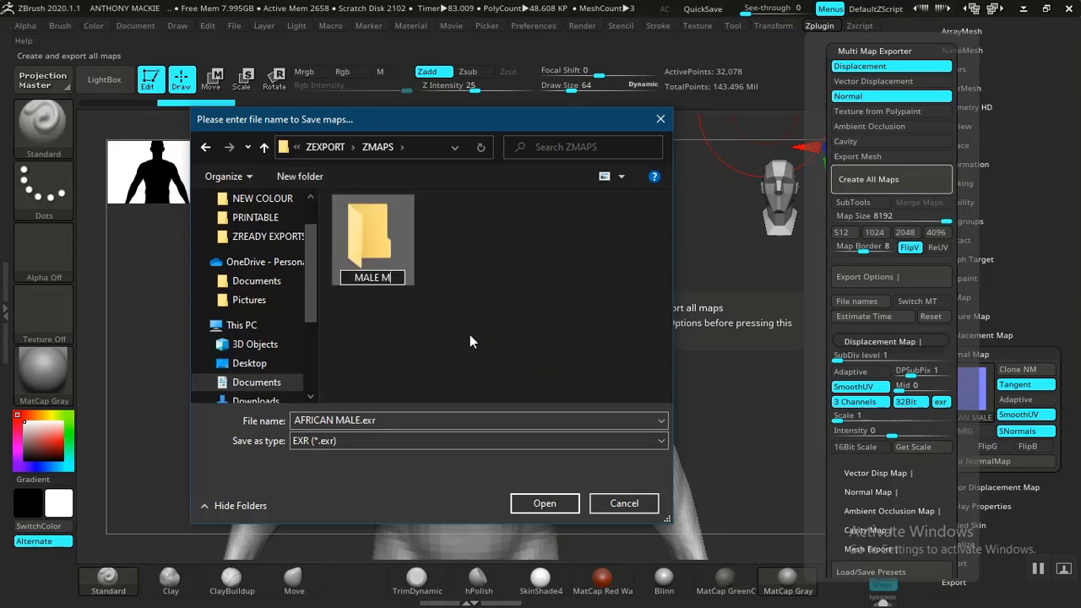
pyautogui.write('APS')
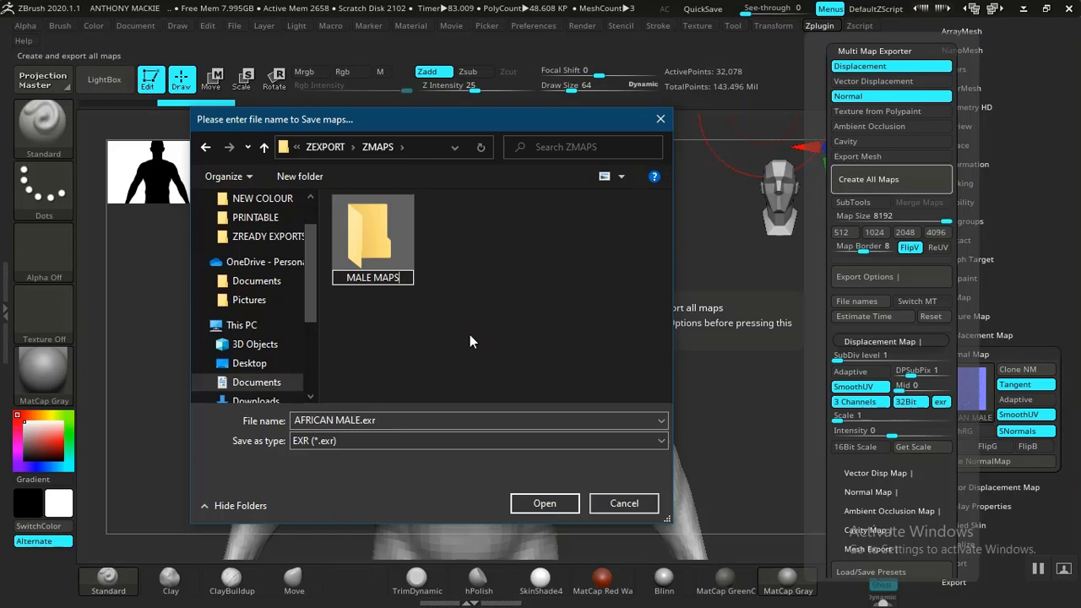
pyautogui.press('Return')
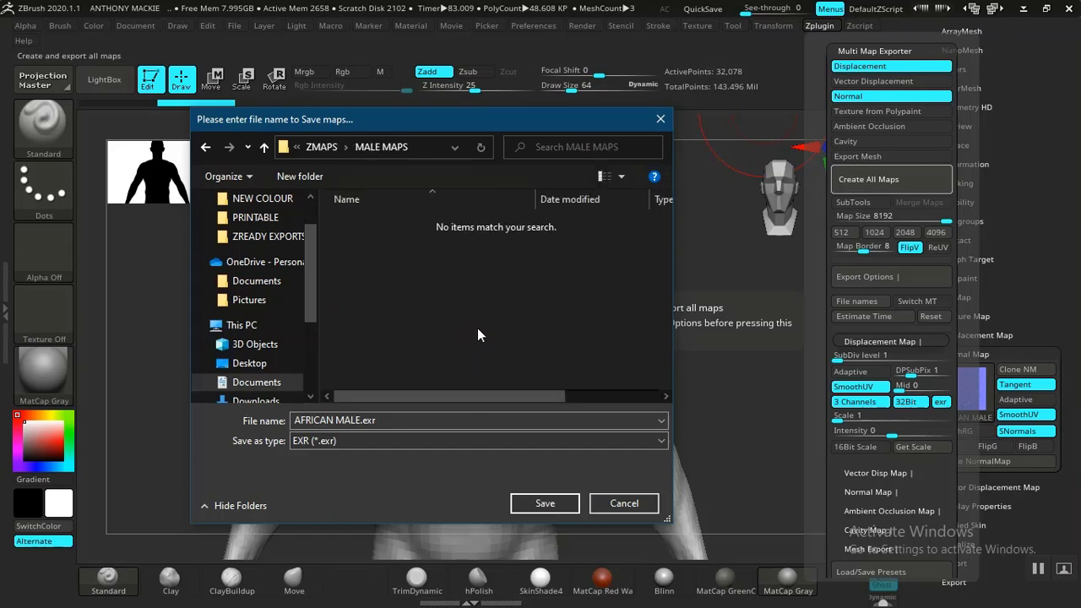
pyautogui.click(541, 500)
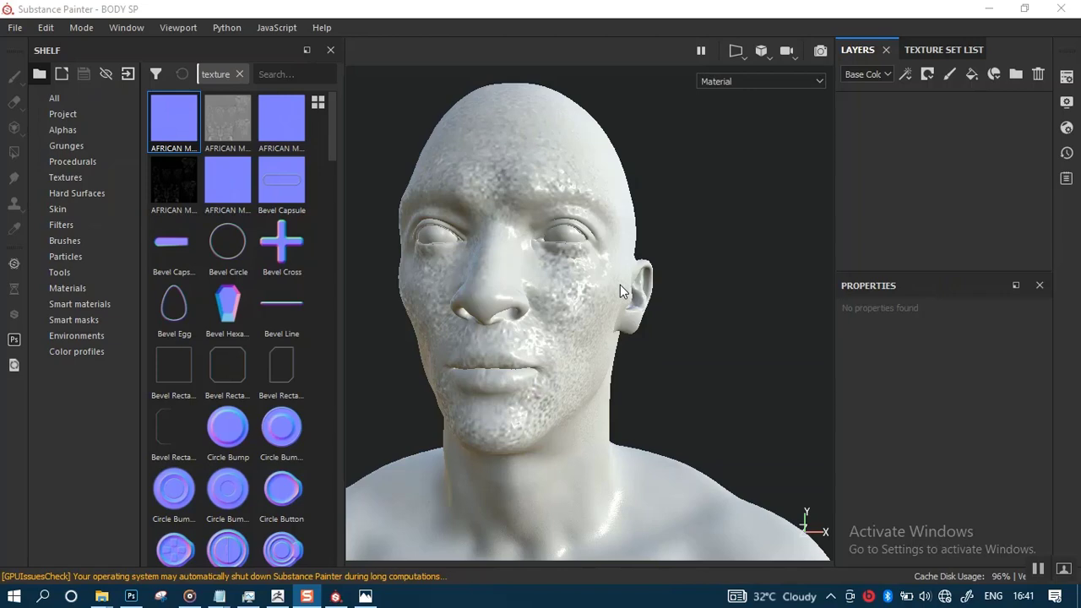
# - Examine the skin detail on the head in Substance Painter from several angles, and switch to ZBrush to view the sculpted face
pyautogui.click(619, 290)
pyautogui.scroll(3, 629, 301)
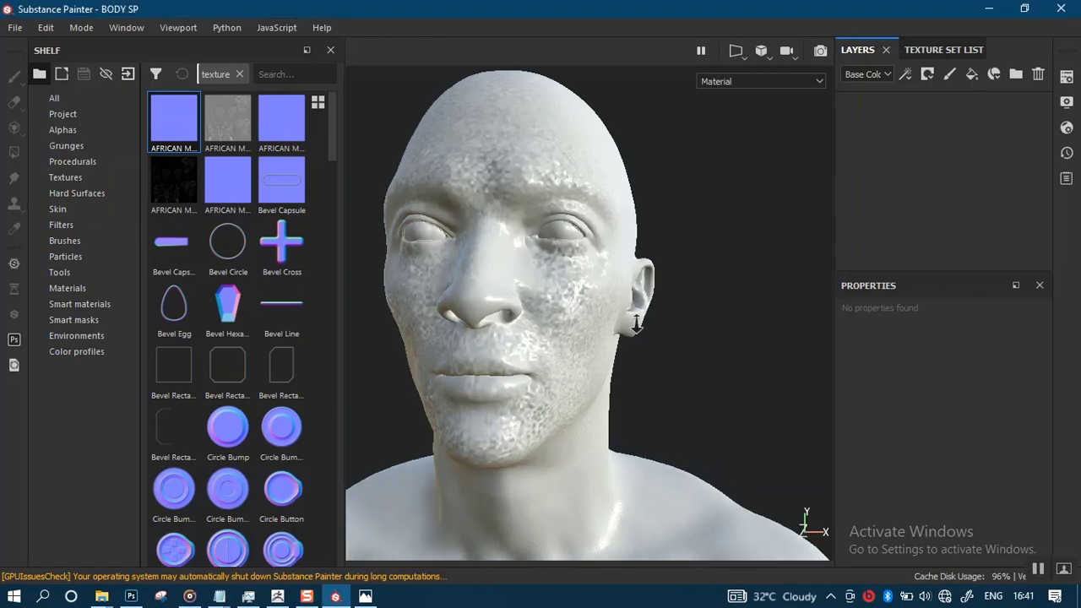
pyautogui.moveTo(645, 316)
pyautogui.keyDown('alt'); pyautogui.mouseDown()
pyautogui.moveTo(707, 324)
pyautogui.moveTo(667, 332)
pyautogui.moveTo(712, 358)
pyautogui.moveTo(724, 337)
pyautogui.mouseUp(); pyautogui.keyUp('alt')
pyautogui.moveTo(723, 337)
pyautogui.keyDown('shift'); pyautogui.mouseDown(button='right')
pyautogui.moveTo(707, 335)
pyautogui.moveTo(731, 339)
pyautogui.mouseUp(button='right'); pyautogui.keyUp('shift')
pyautogui.keyDown('alt'); pyautogui.moveTo(661, 302); pyautogui.dragTo(636, 319, button='right'); pyautogui.keyUp('alt')
pyautogui.keyDown('alt'); pyautogui.moveTo(636, 319); pyautogui.dragTo(672, 365, button='middle'); pyautogui.keyUp('alt')
pyautogui.keyDown('alt'); pyautogui.moveTo(673, 364); pyautogui.dragTo(717, 465, button='right'); pyautogui.keyUp('alt')
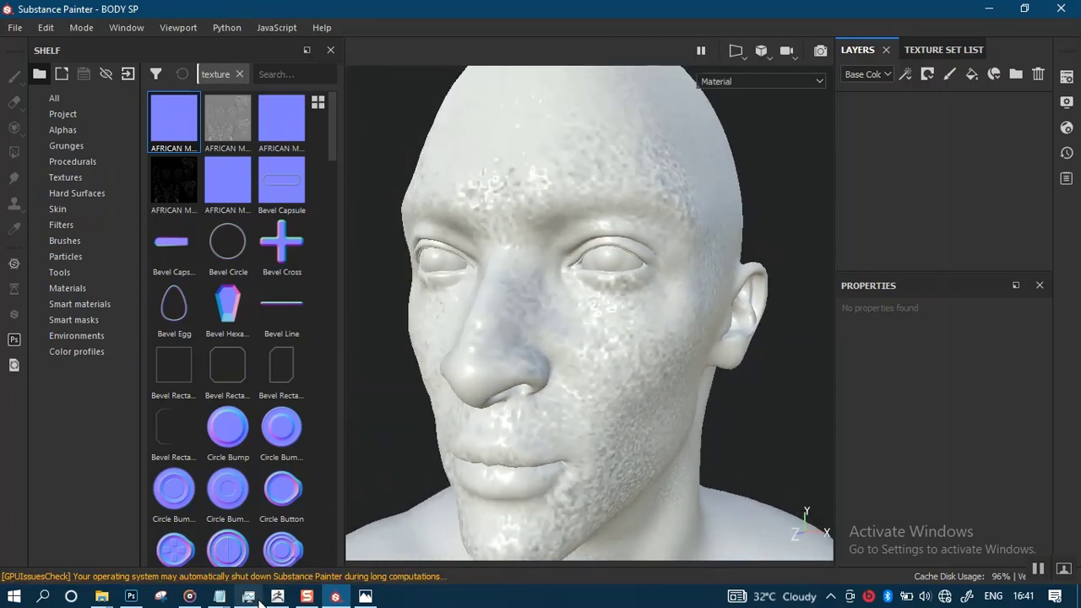
pyautogui.moveTo(257, 598)
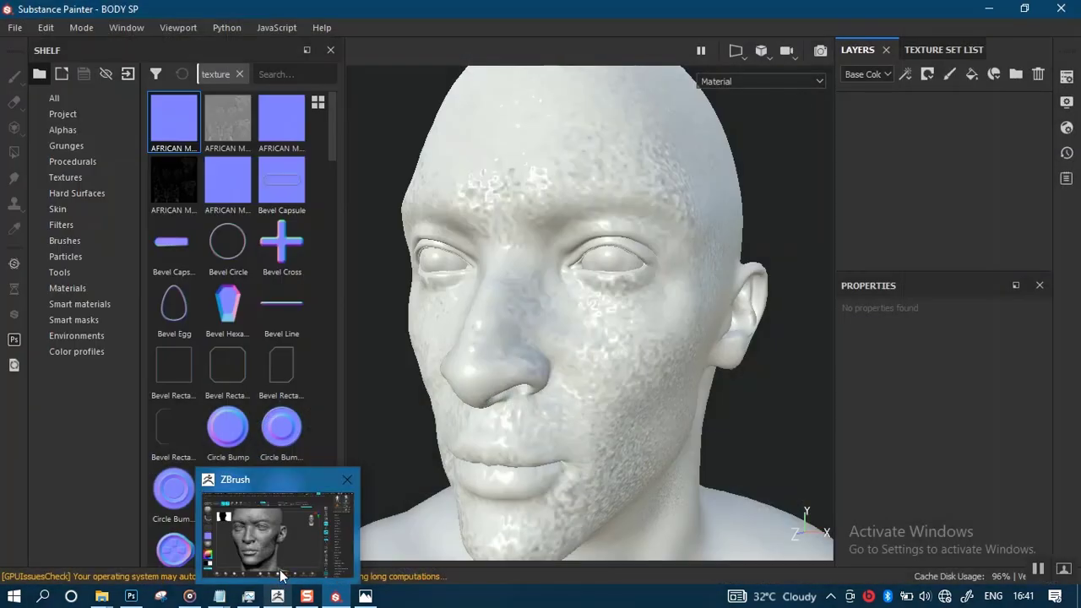
pyautogui.click(283, 567)
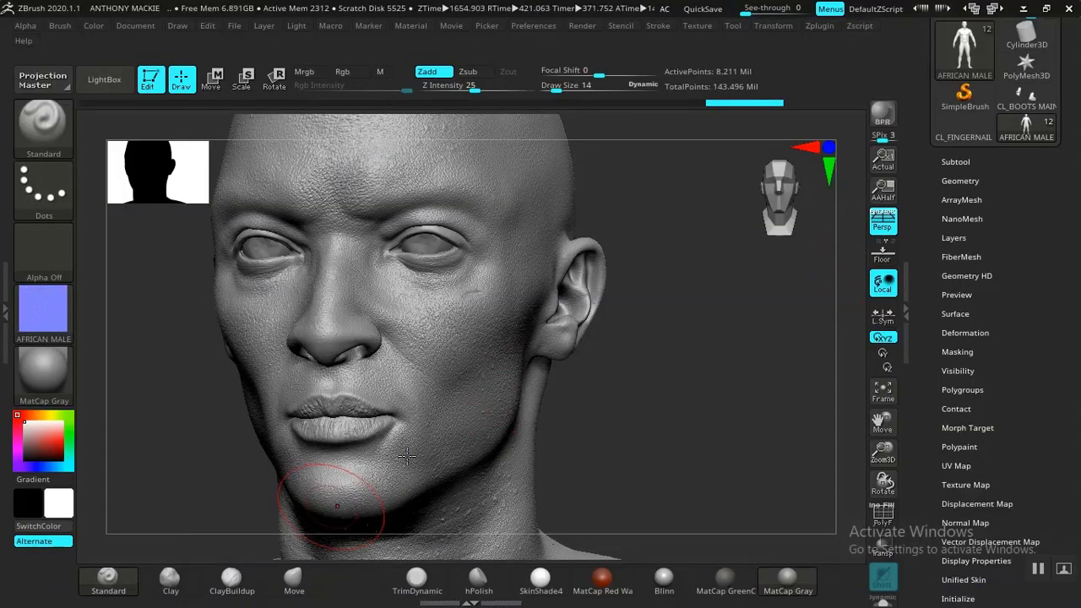
pyautogui.moveTo(677, 385); pyautogui.dragTo(701, 396)
pyautogui.moveTo(664, 270)
pyautogui.mouseDown()
pyautogui.moveTo(679, 326)
pyautogui.moveTo(688, 310)
pyautogui.moveTo(671, 294)
pyautogui.moveTo(669, 341)
pyautogui.moveTo(687, 353)
pyautogui.moveTo(712, 437)
pyautogui.mouseUp()
pyautogui.press('f')
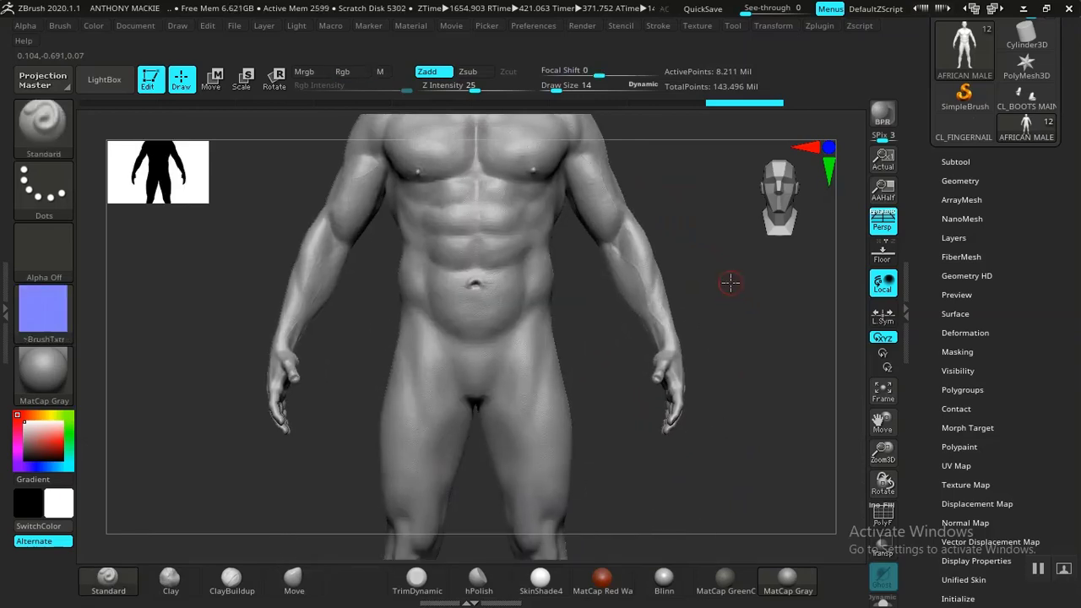
pyautogui.keyDown('alt'); pyautogui.moveTo(728, 282); pyautogui.dragTo(683, 379); pyautogui.keyUp('alt')
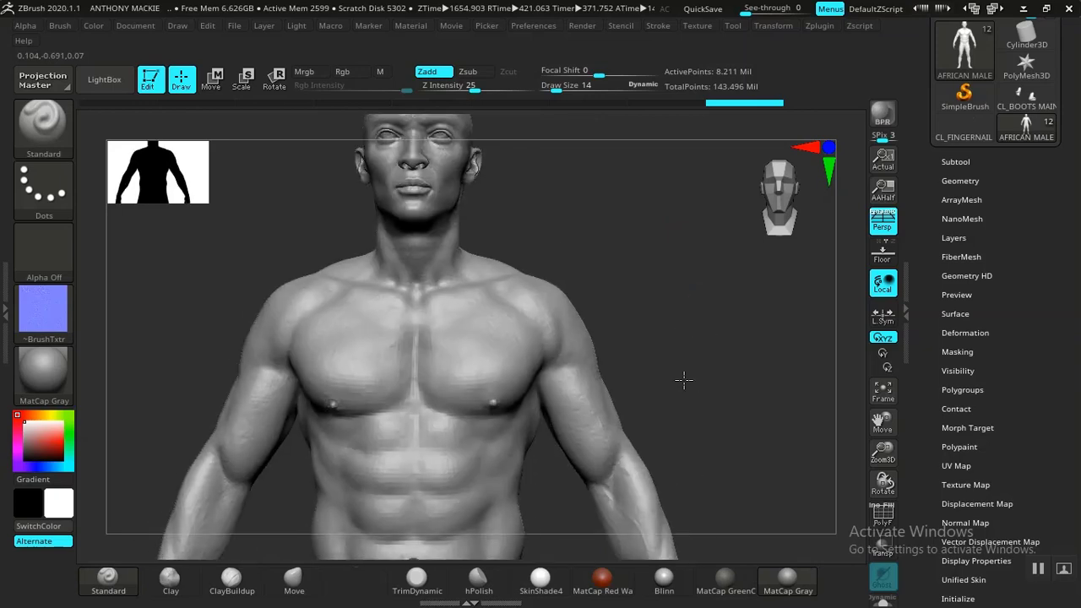
pyautogui.moveTo(680, 301); pyautogui.dragTo(743, 215)
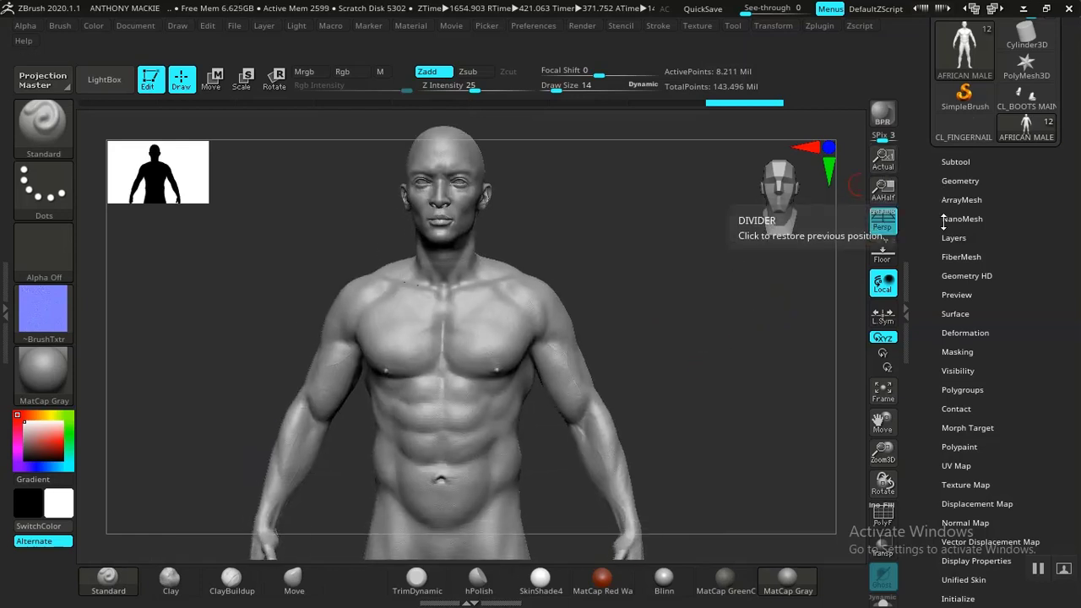
# - Turn on Smooth Normals and turn off Grp in the tool's mesh export settings
pyautogui.click(955, 162)
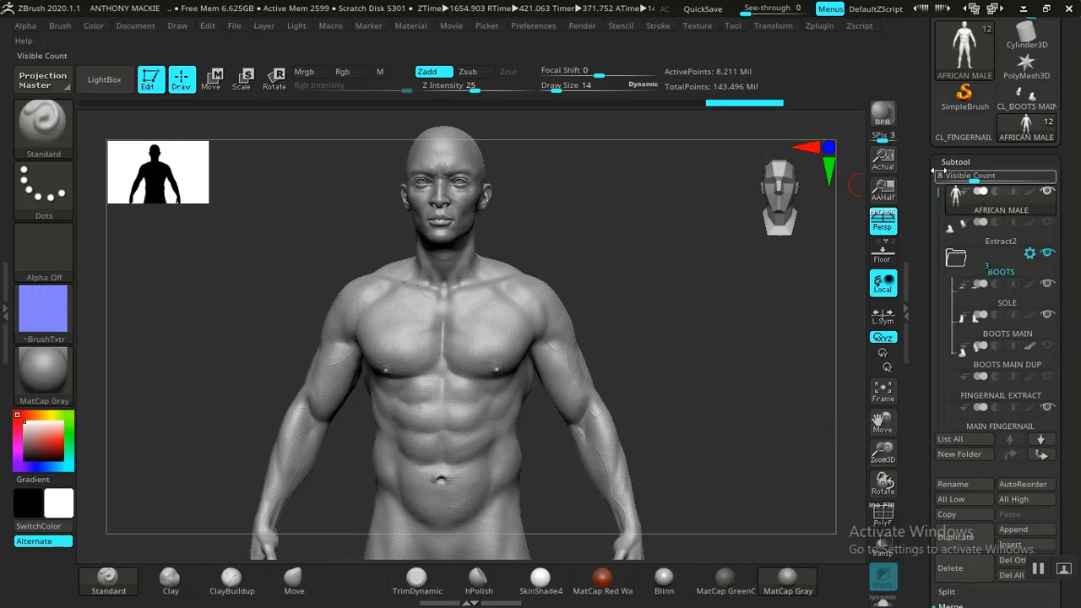
pyautogui.moveTo(927, 164); pyautogui.dragTo(922, 304)
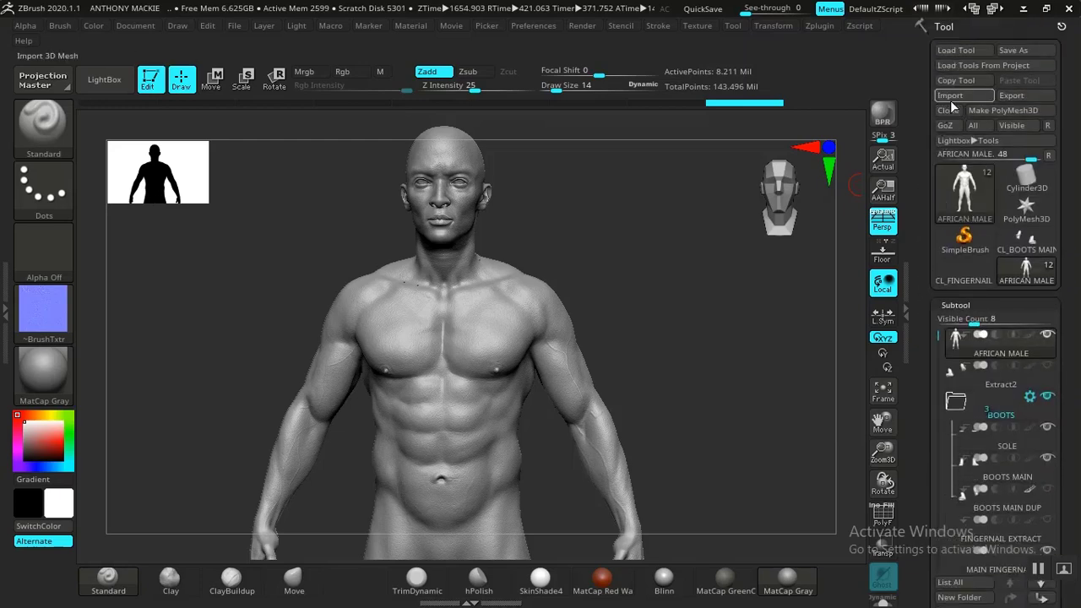
pyautogui.scroll(-15, 961, 308)
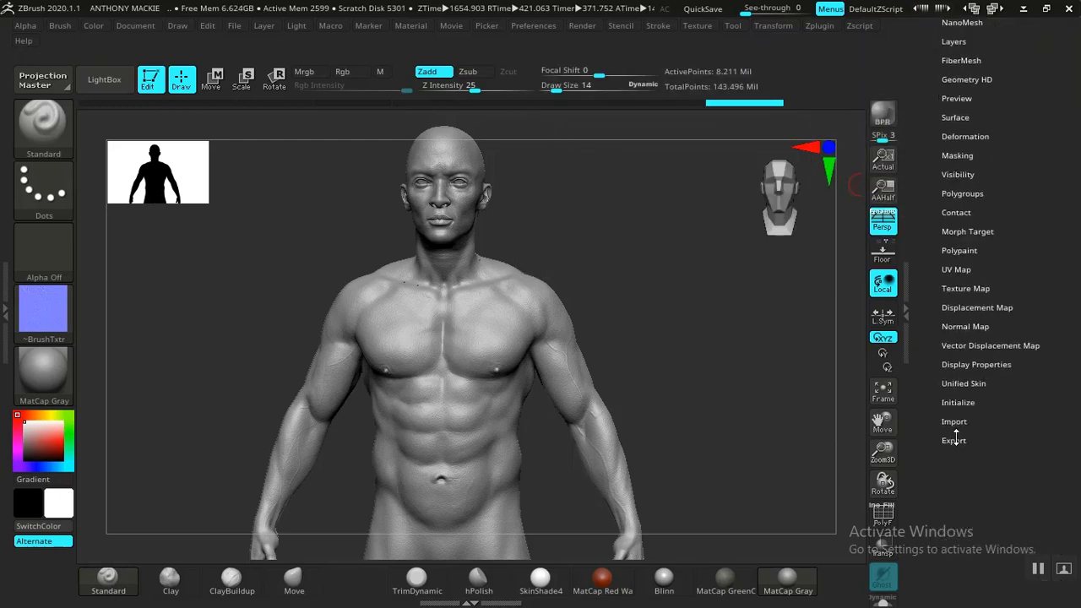
pyautogui.click(954, 440)
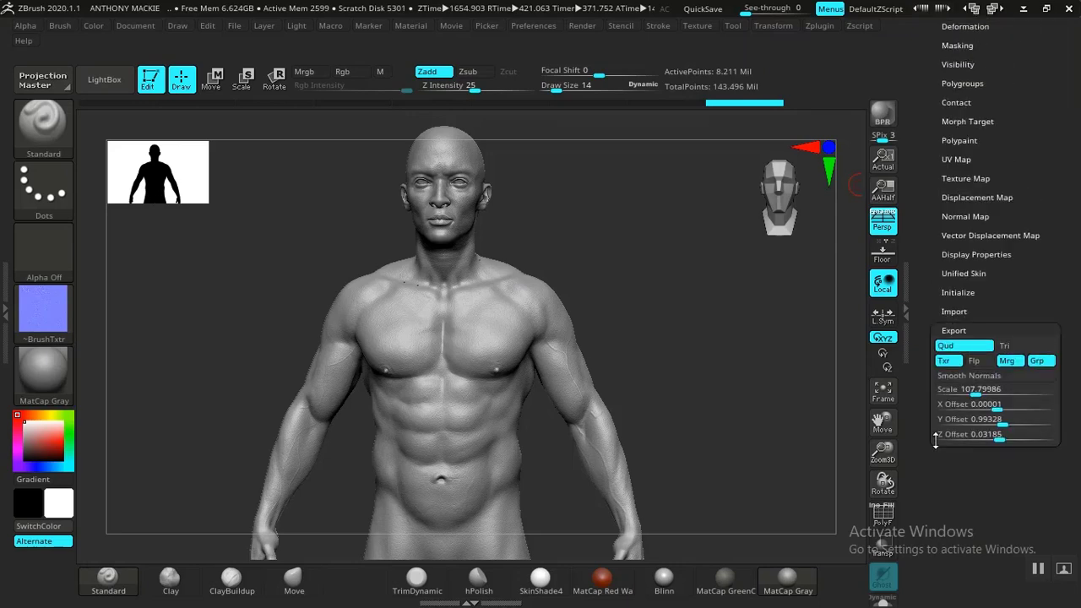
pyautogui.click(971, 377)
pyautogui.click(1036, 360)
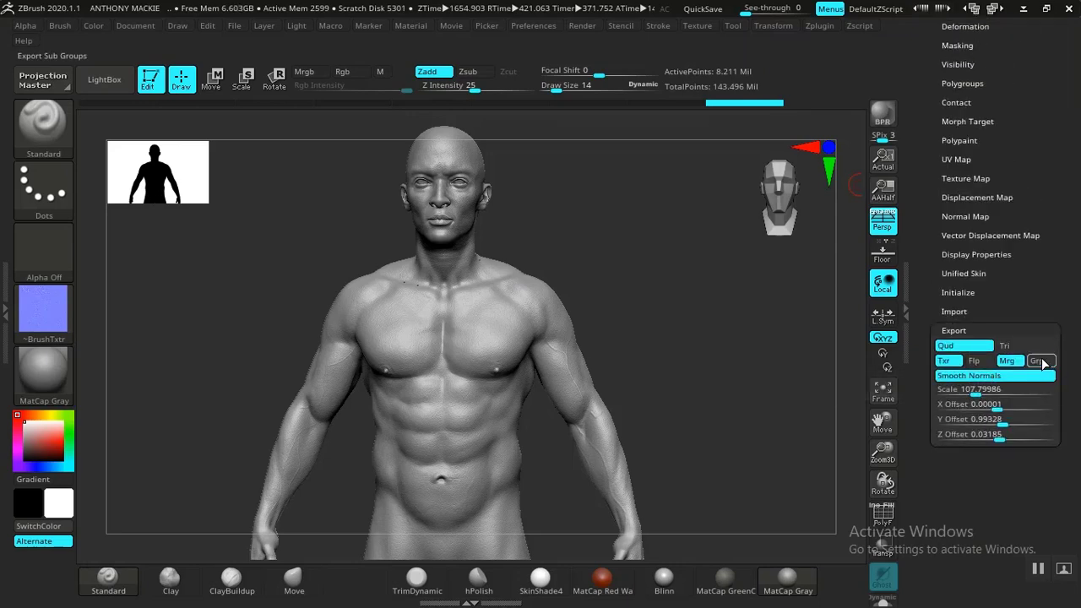
# - Open the Geometry HD settings and generate a high-definition preview of the sculpt
pyautogui.scroll(10, 1043, 154)
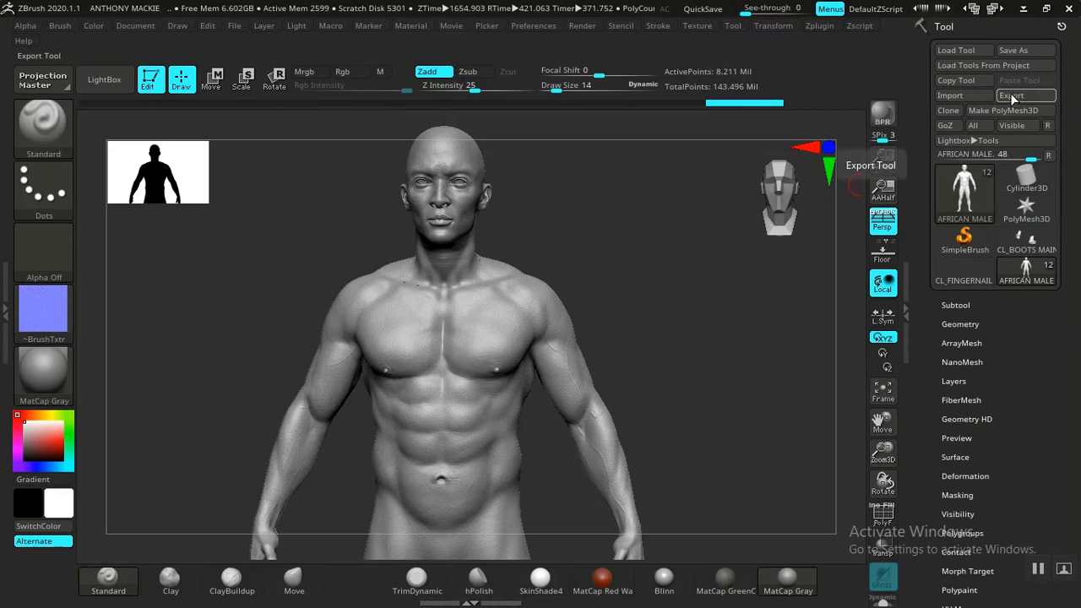
pyautogui.click(962, 305)
pyautogui.click(963, 305)
pyautogui.keyDown('alt'); pyautogui.moveTo(676, 299); pyautogui.dragTo(682, 374); pyautogui.keyUp('alt')
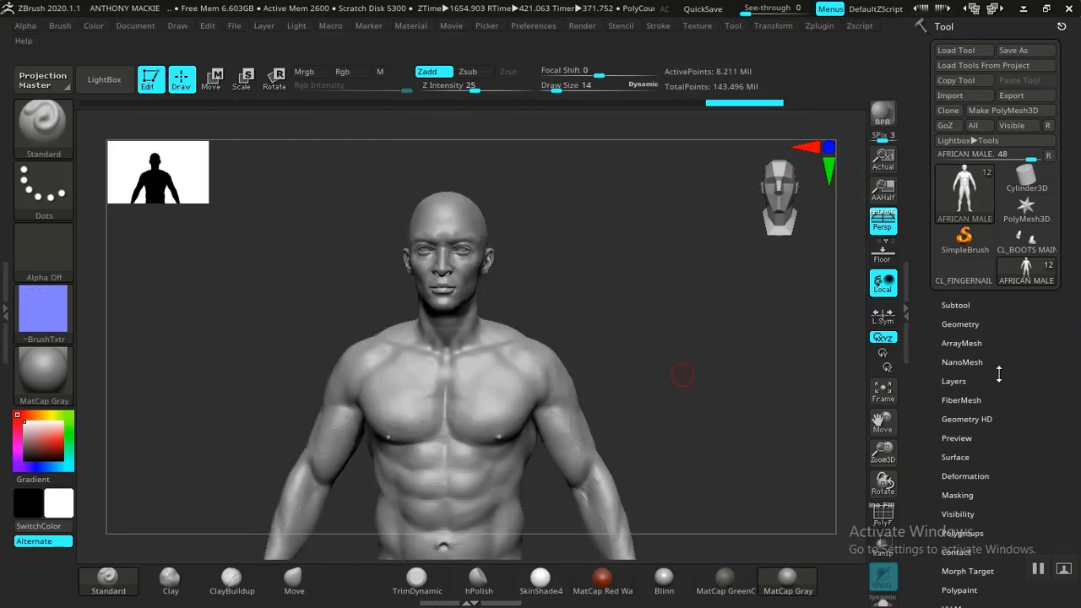
pyautogui.click(963, 420)
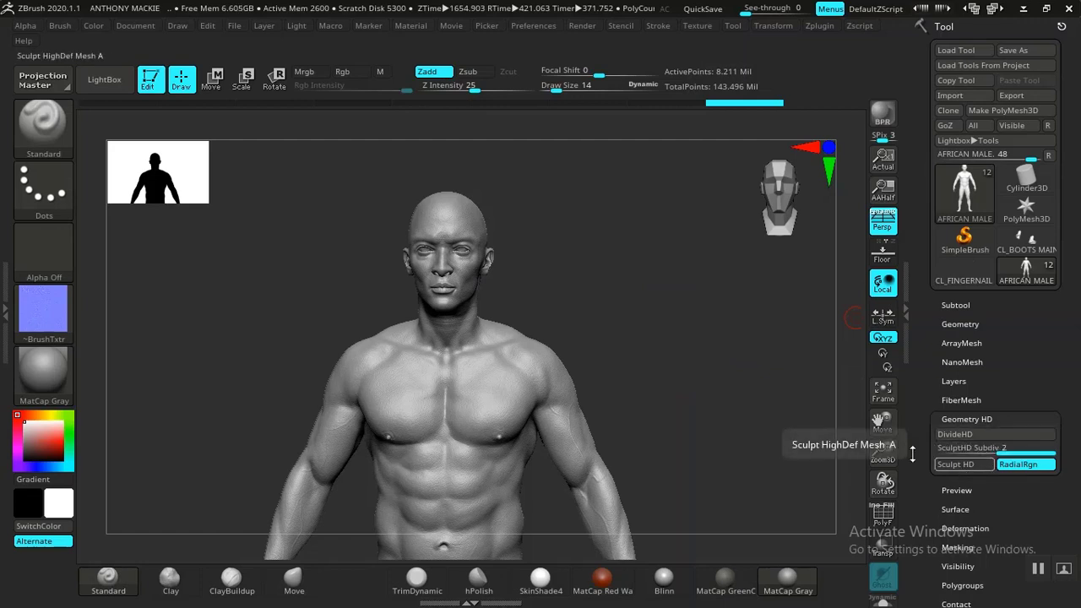
pyautogui.moveTo(950, 466); pyautogui.dragTo(560, 301)
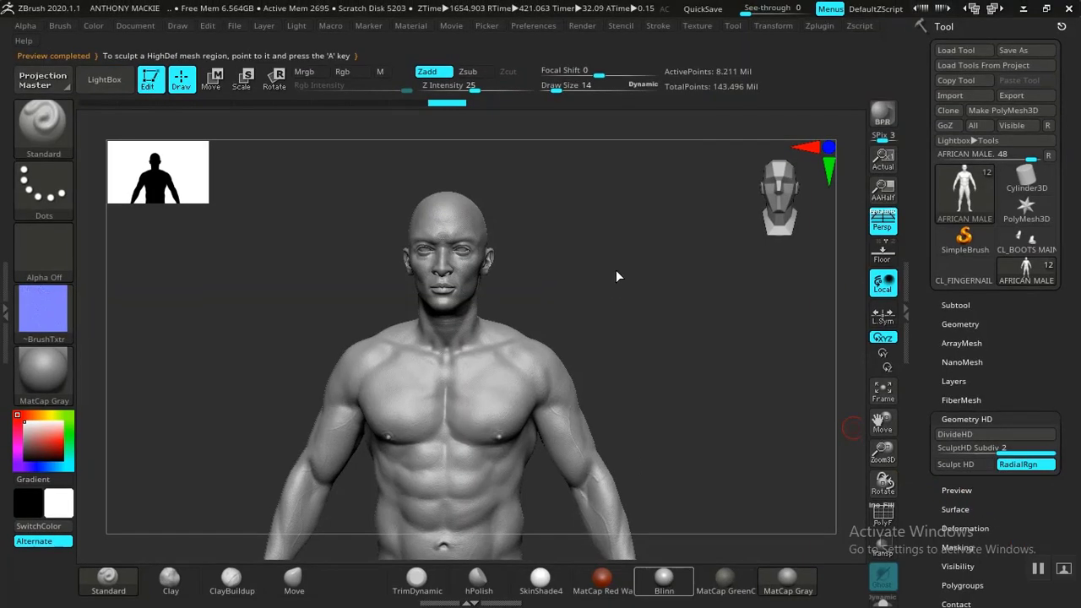
# - Examine the sculpted skin detail on the chest, forehead and face at close range
pyautogui.moveTo(616, 275); pyautogui.dragTo(675, 311)
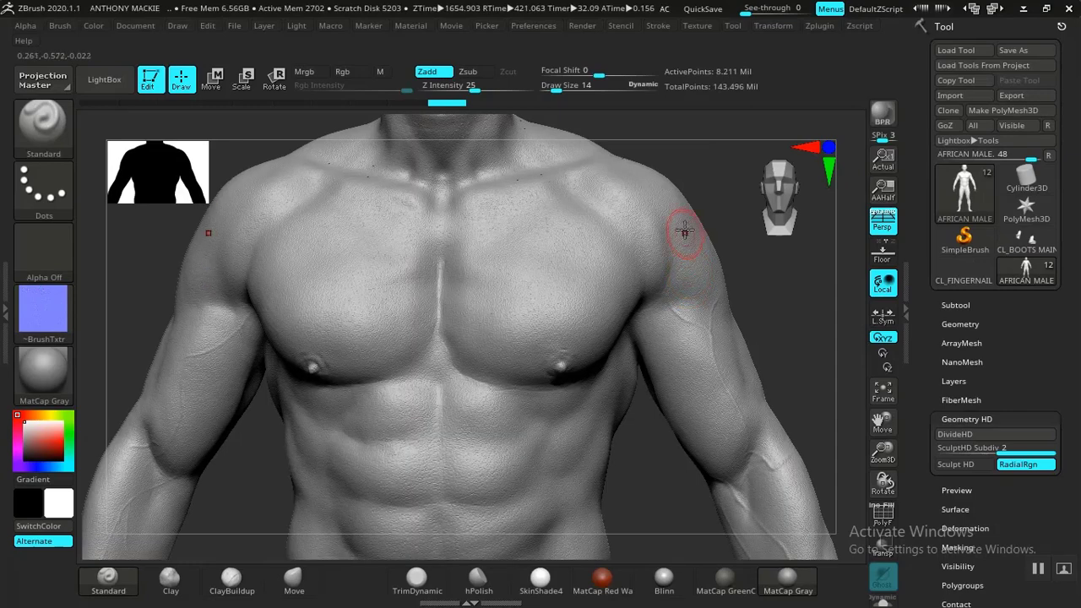
pyautogui.moveTo(685, 230)
pyautogui.keyDown('alt'); pyautogui.mouseDown(button='right')
pyautogui.moveTo(685, 398)
pyautogui.moveTo(678, 306)
pyautogui.mouseUp(button='right'); pyautogui.keyUp('alt')
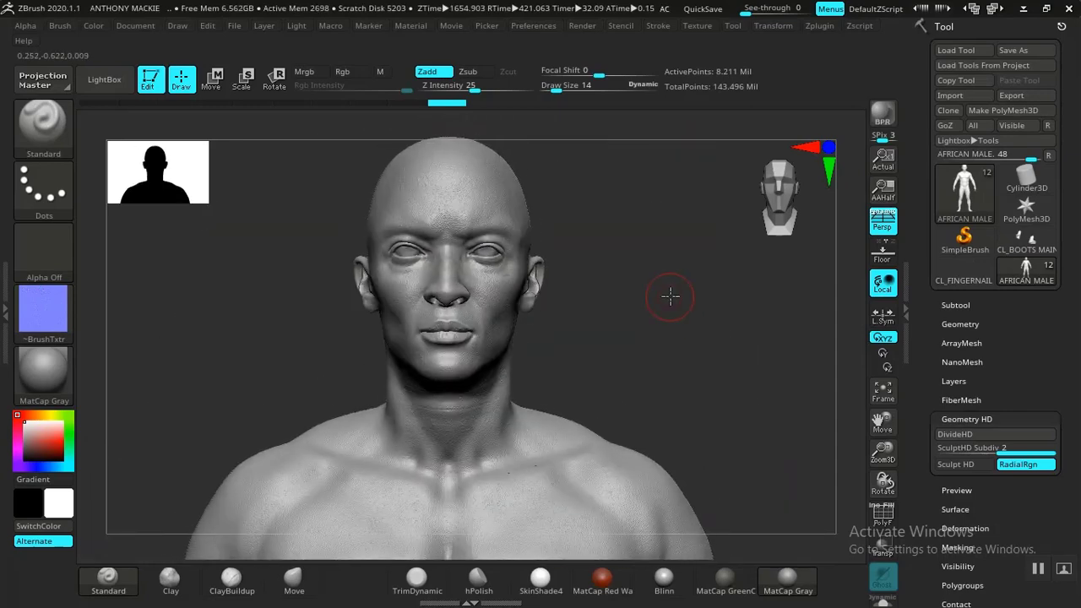
pyautogui.moveTo(671, 296)
pyautogui.keyDown('alt'); pyautogui.mouseDown()
pyautogui.moveTo(651, 333)
pyautogui.moveTo(678, 414)
pyautogui.moveTo(658, 191)
pyautogui.mouseUp(); pyautogui.keyUp('alt')
pyautogui.moveTo(652, 152)
pyautogui.keyDown('alt'); pyautogui.mouseDown()
pyautogui.moveTo(700, 127)
pyautogui.moveTo(666, 458)
pyautogui.moveTo(642, 425)
pyautogui.mouseUp(); pyautogui.keyUp('alt')
pyautogui.keyDown('alt'); pyautogui.moveTo(616, 351); pyautogui.dragTo(624, 386); pyautogui.keyUp('alt')
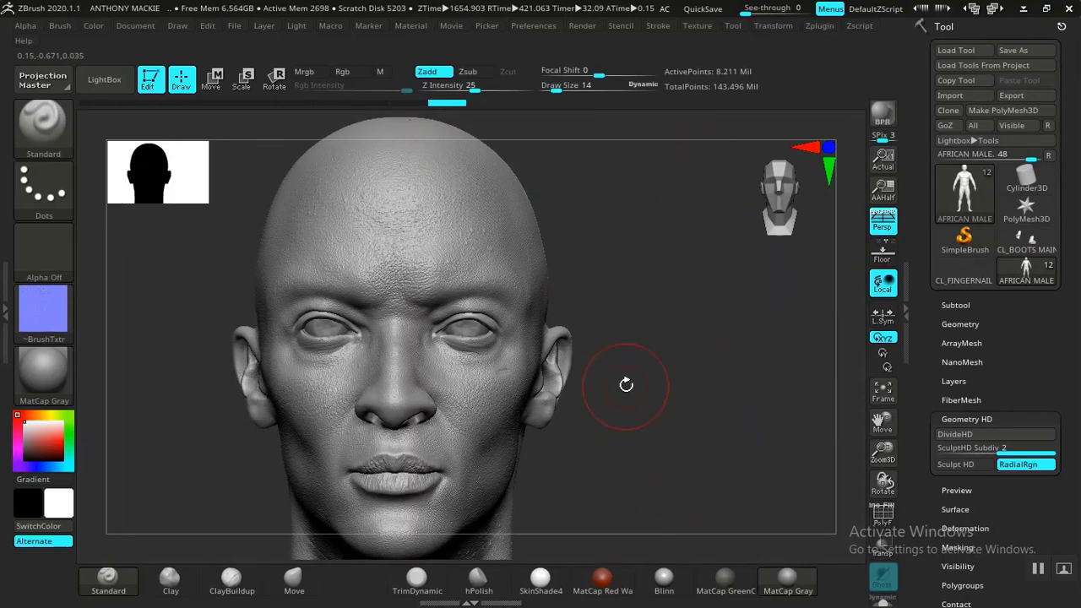
pyautogui.keyDown('alt'); pyautogui.moveTo(665, 328); pyautogui.dragTo(683, 491); pyautogui.keyUp('alt')
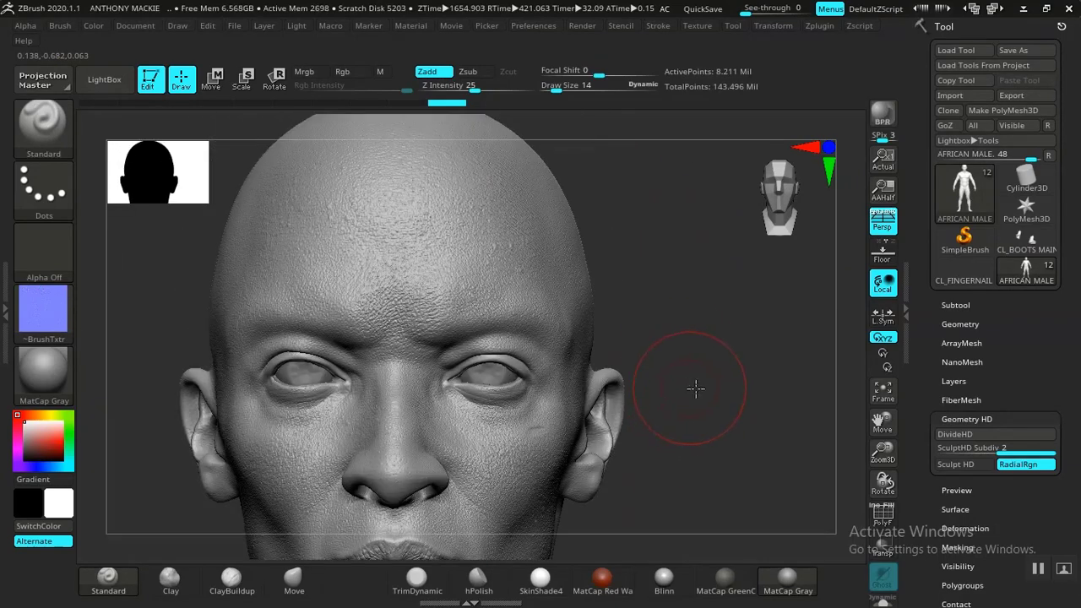
pyautogui.moveTo(695, 388); pyautogui.dragTo(718, 398)
pyautogui.keyDown('alt'); pyautogui.moveTo(750, 362); pyautogui.dragTo(633, 475); pyautogui.keyUp('alt')
pyautogui.keyDown('alt'); pyautogui.moveTo(666, 349); pyautogui.dragTo(699, 428); pyautogui.keyUp('alt')
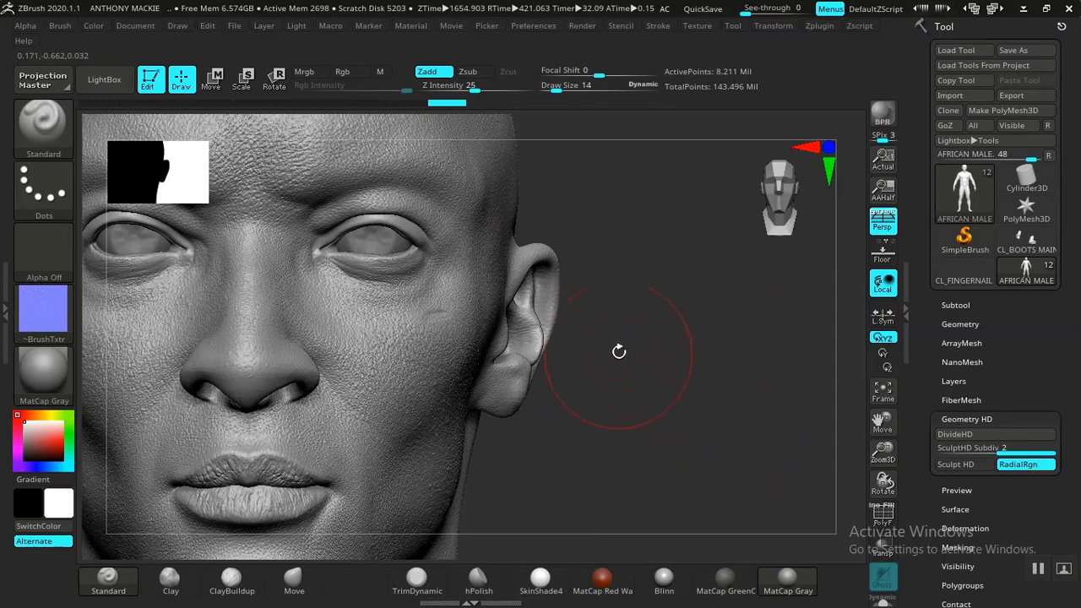
pyautogui.keyDown('alt'); pyautogui.moveTo(619, 350); pyautogui.dragTo(687, 518); pyautogui.keyUp('alt')
pyautogui.keyDown('alt'); pyautogui.moveTo(709, 428); pyautogui.dragTo(740, 325); pyautogui.keyUp('alt')
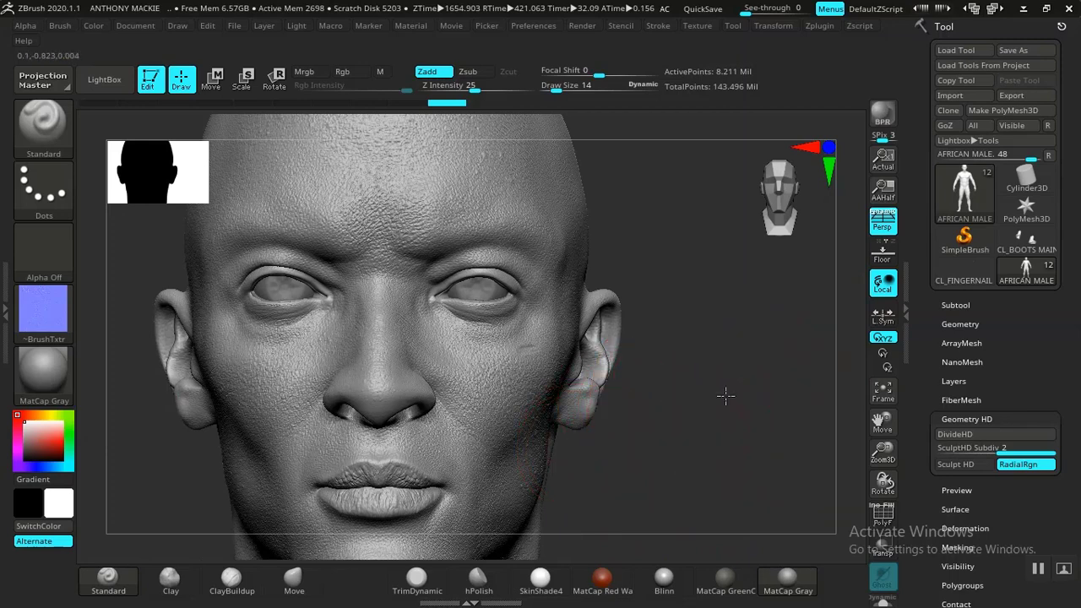
pyautogui.keyDown('alt'); pyautogui.moveTo(726, 396); pyautogui.dragTo(733, 360); pyautogui.keyUp('alt')
# - Check that the AFRICAN MALE subtool is selected and review its subdivision level
pyautogui.click(966, 305)
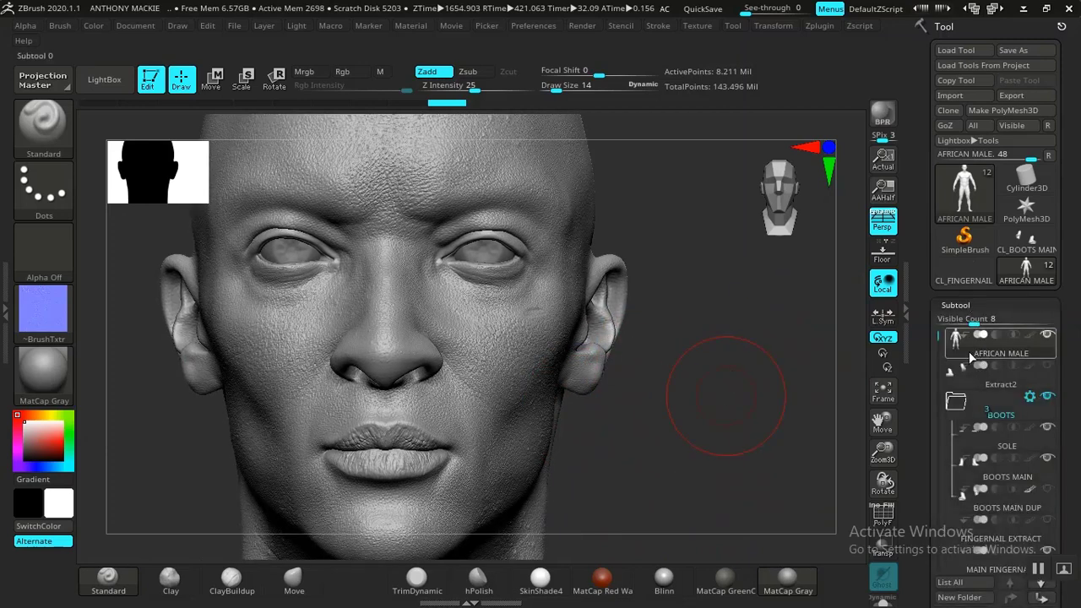
pyautogui.click(960, 306)
pyautogui.click(960, 323)
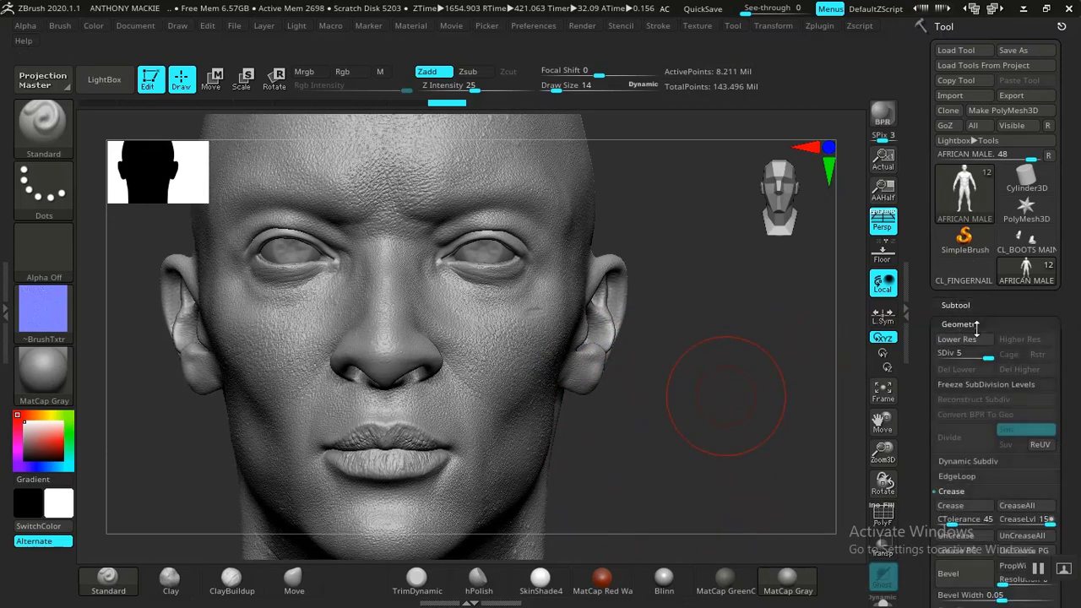
pyautogui.click(960, 324)
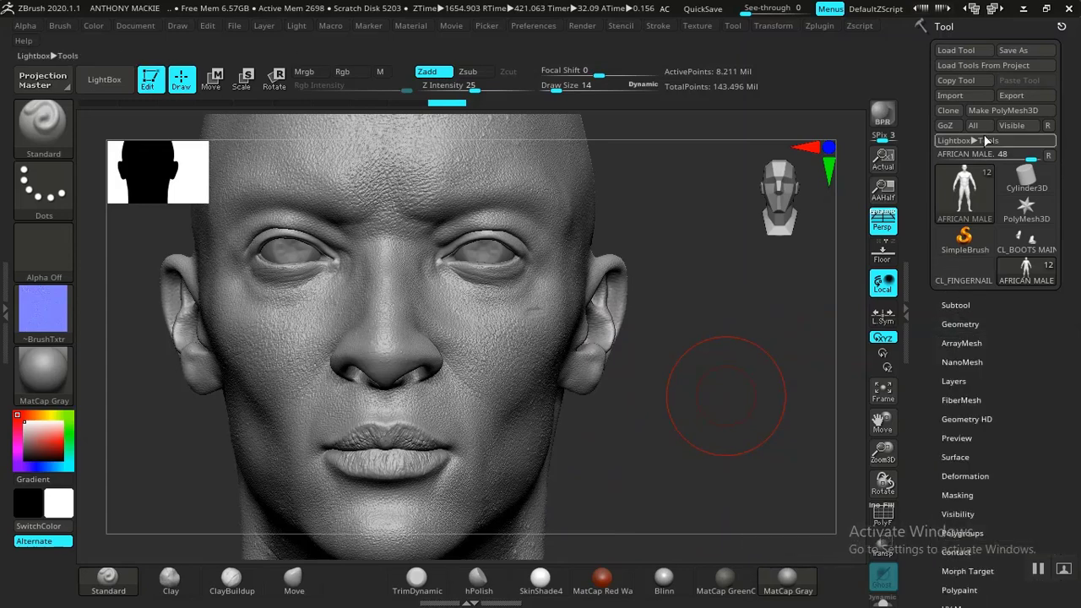
# - Export the male mesh in OBJ format to the MALE MAPS folder, prefixing its file name with HIGH POLY
pyautogui.click(1006, 96)
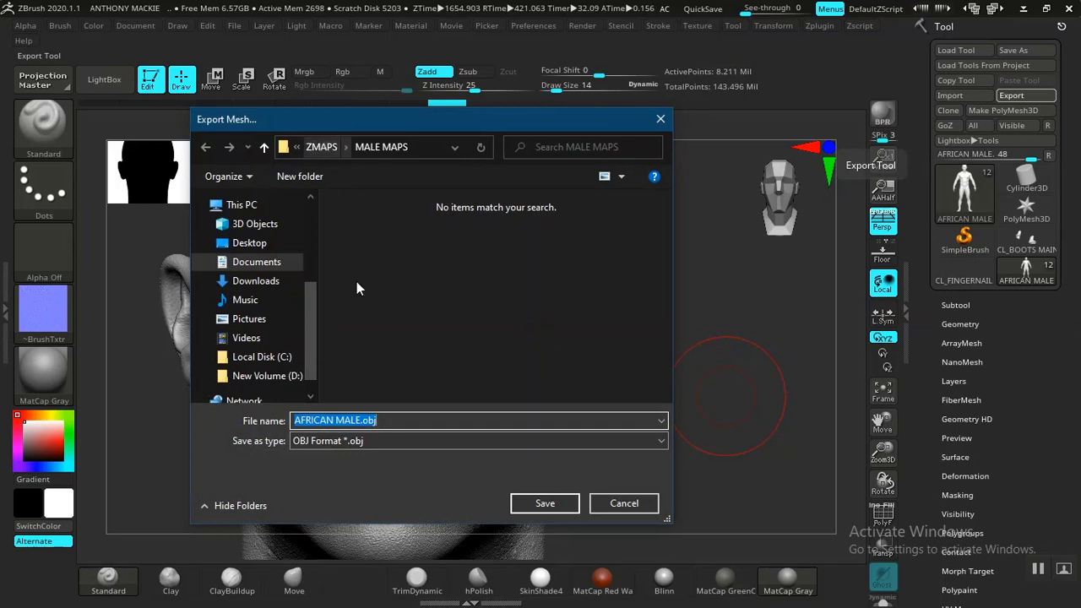
pyautogui.click(292, 420)
pyautogui.write('H')
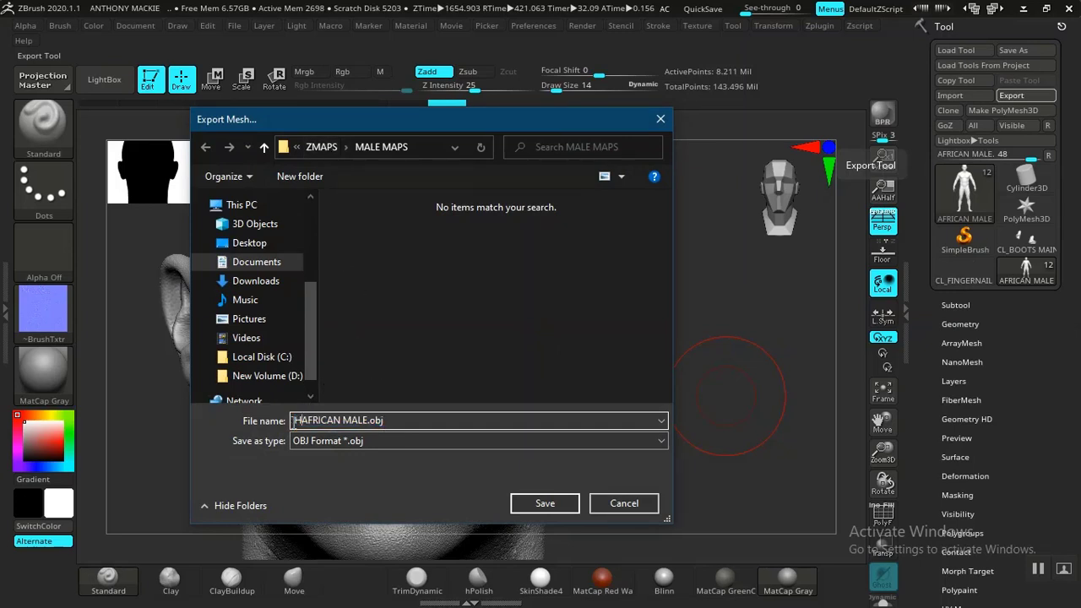
pyautogui.write('IGH ')
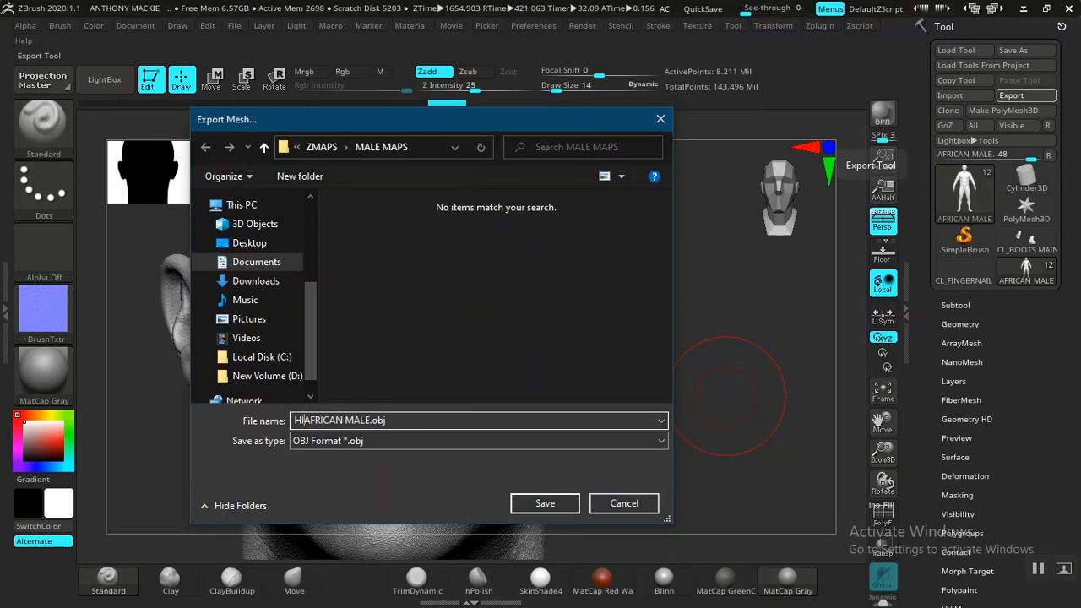
pyautogui.write('P')
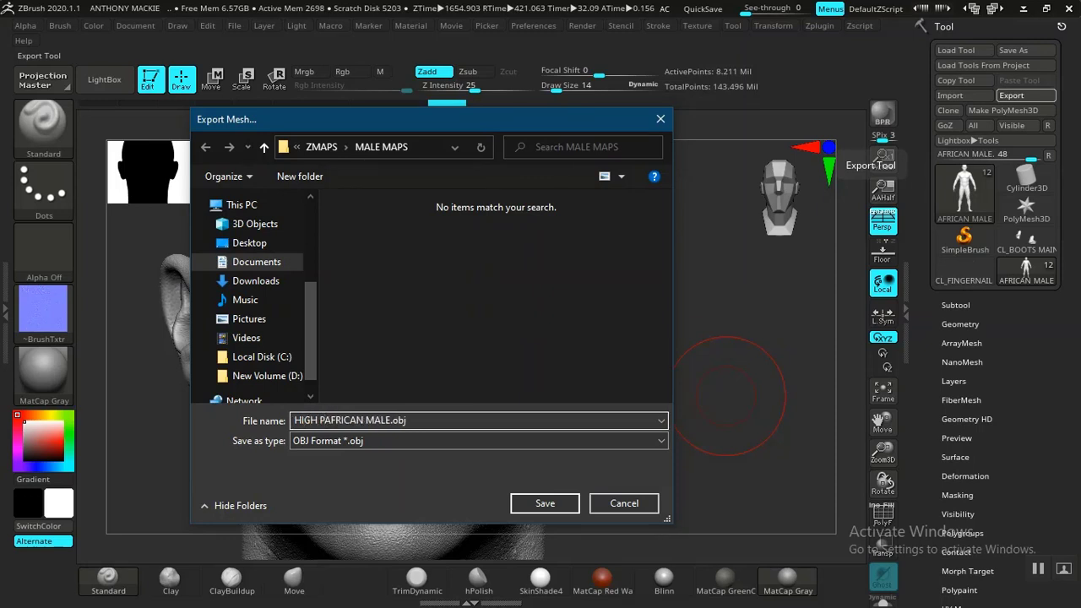
pyautogui.write('PLY')
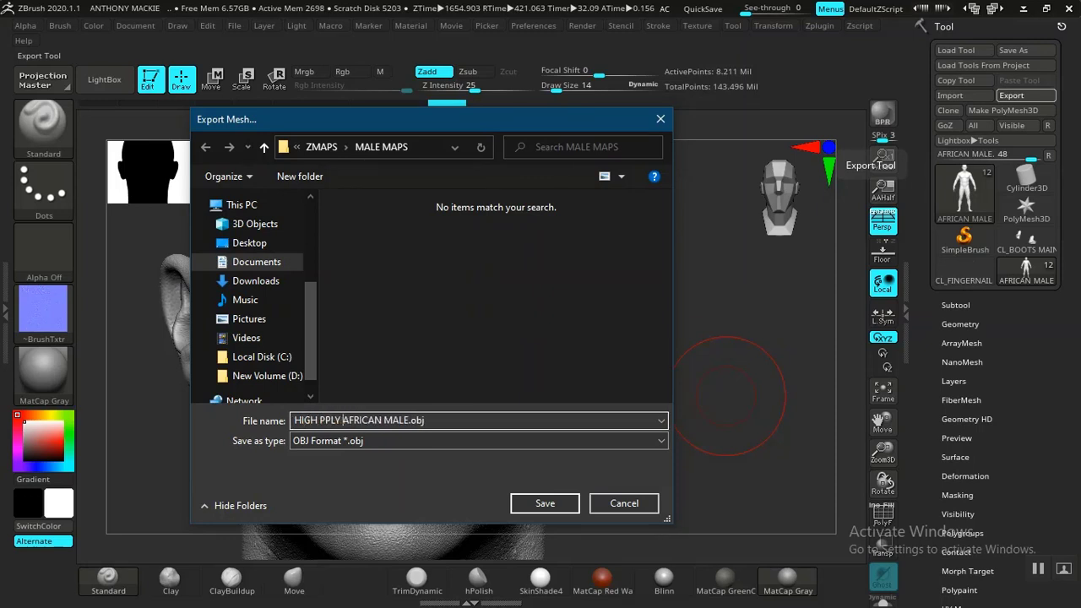
pyautogui.press('BackSpace')
pyautogui.press('BackSpace')
pyautogui.press('BackSpace')
pyautogui.press('BackSpace')
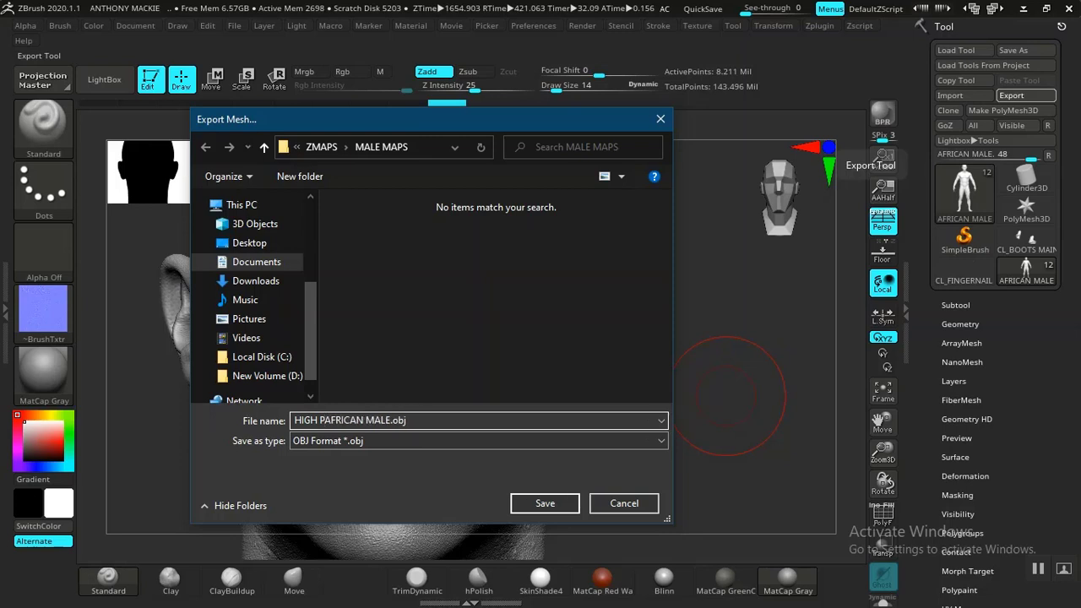
pyautogui.write('OLY')
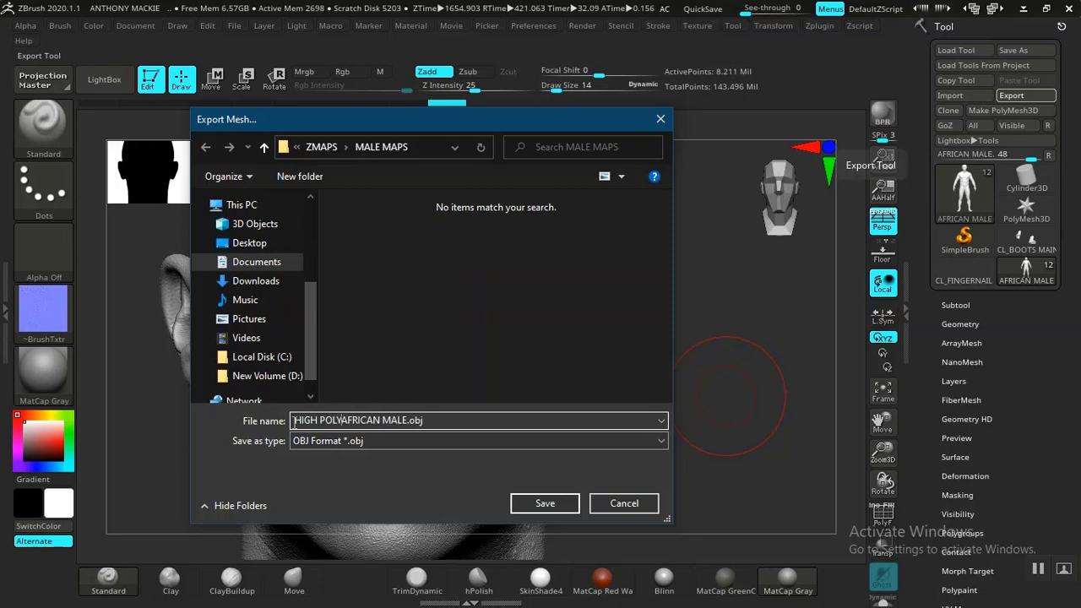
pyautogui.click(543, 503)
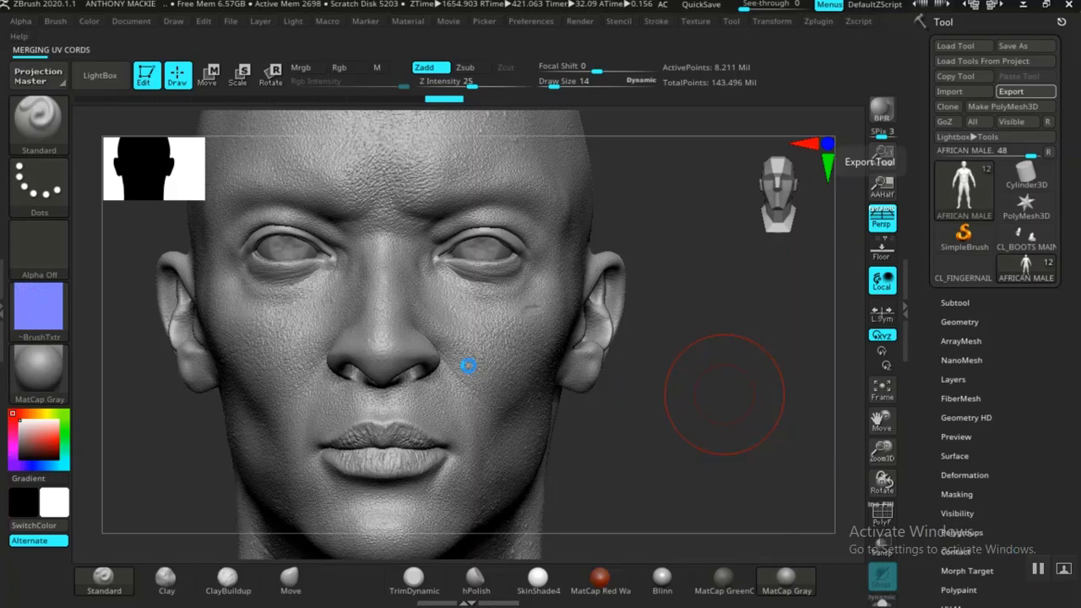
# - Switch to Marmoset Toolbag and import AFRICAN MALE.OBJ from the ZREADY EXPORTS folder into the scene
pyautogui.click(1036, 571)
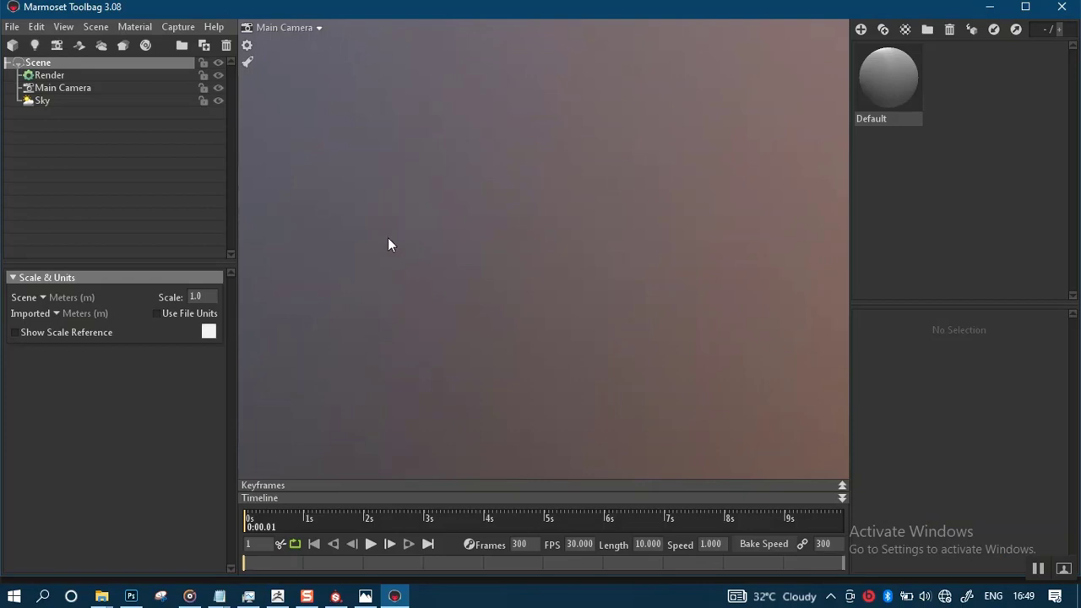
pyautogui.click(111, 598)
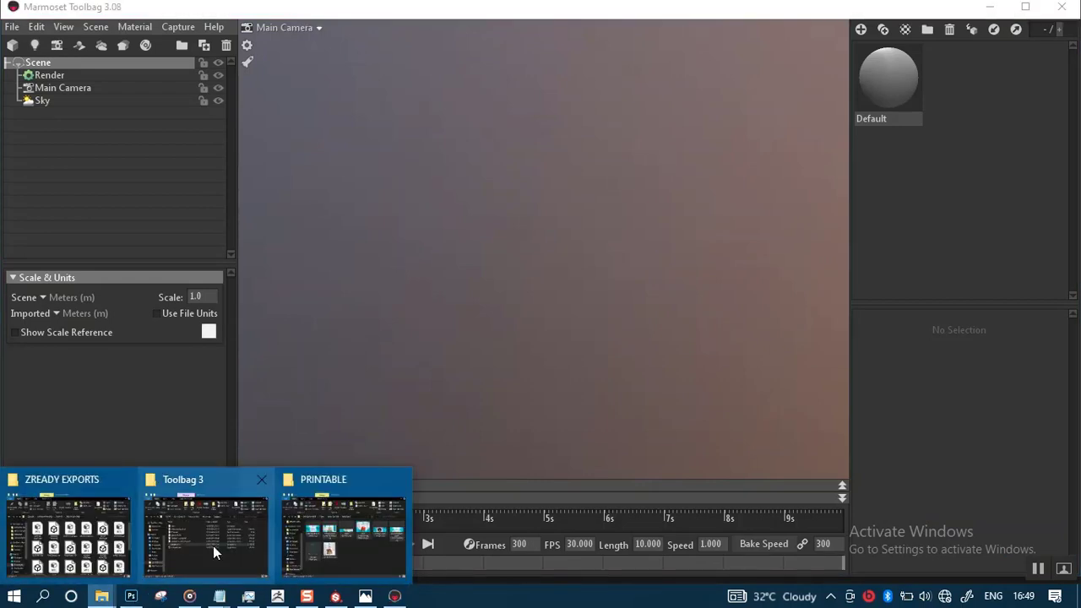
pyautogui.click(93, 528)
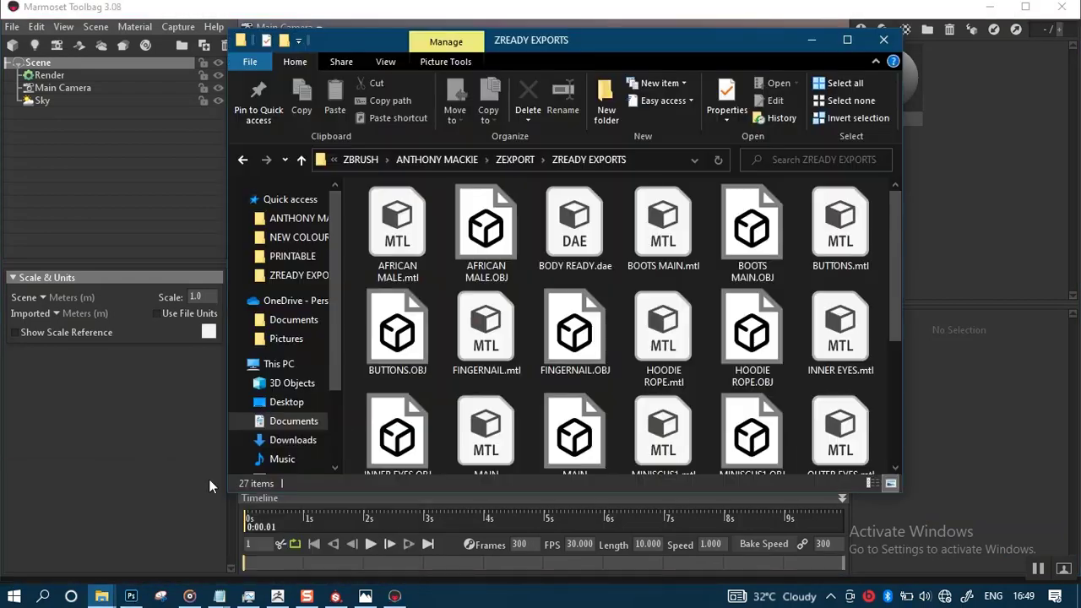
pyautogui.click(499, 254)
pyautogui.moveTo(591, 48); pyautogui.dragTo(800, 72)
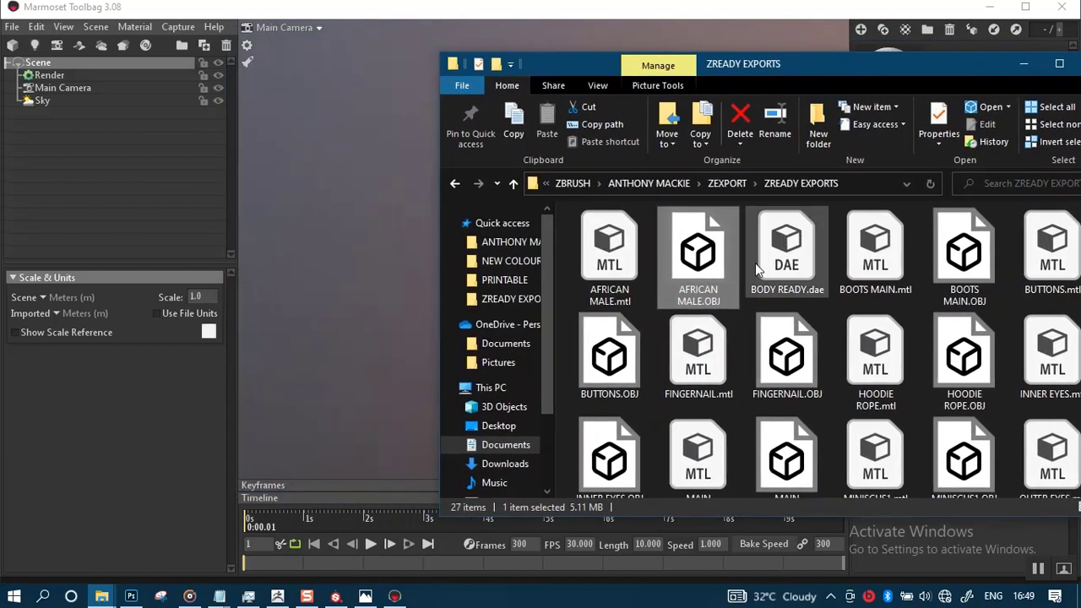
pyautogui.moveTo(709, 279); pyautogui.dragTo(395, 258)
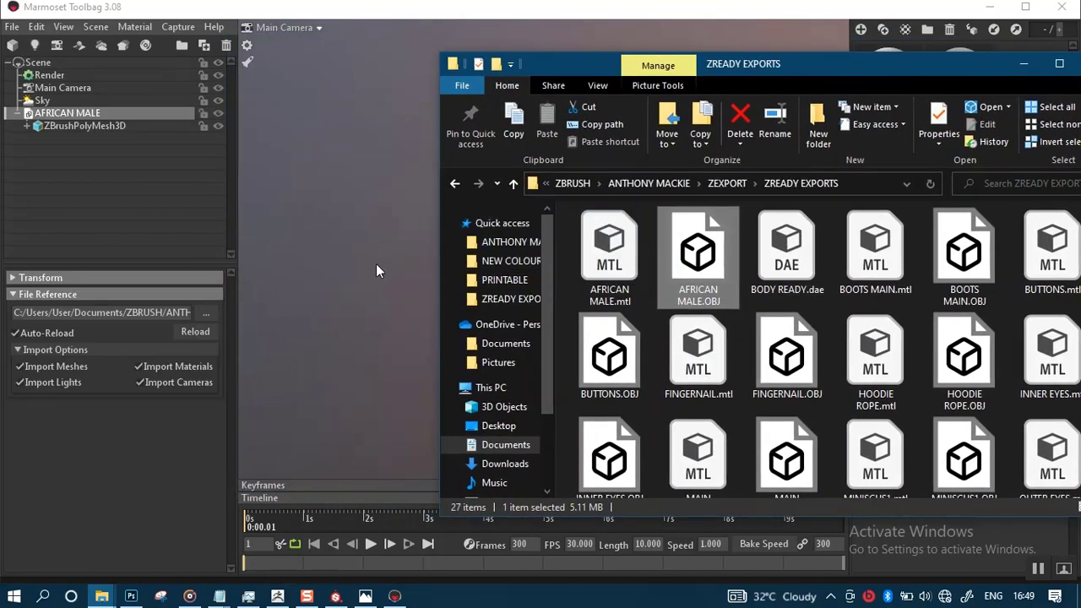
pyautogui.click(342, 225)
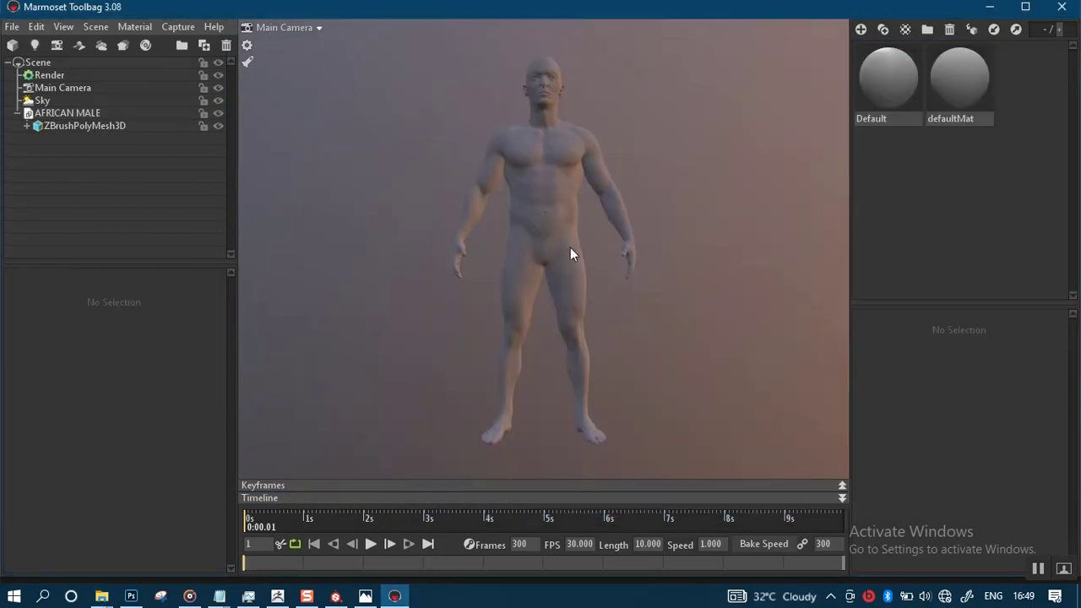
# - Set the scene's sky light to the Museum preset
pyautogui.scroll(3, 569, 247)
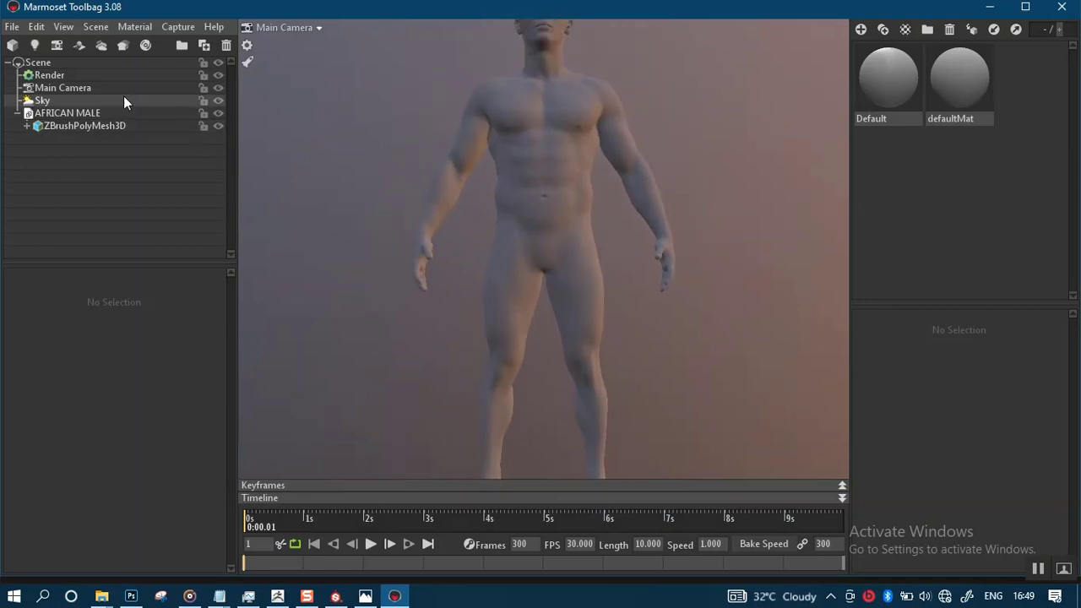
pyautogui.click(55, 102)
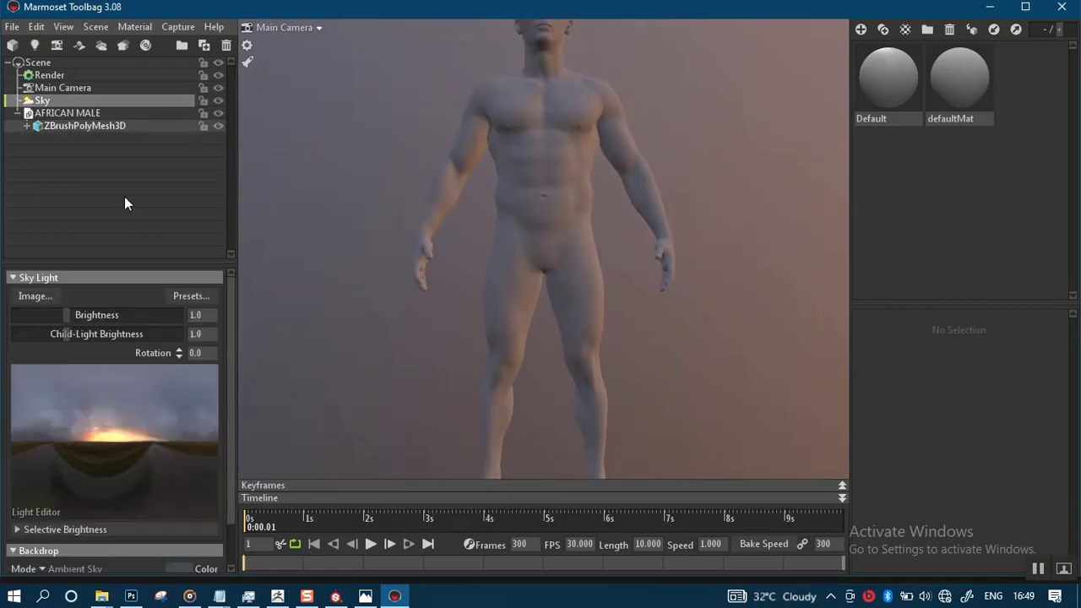
pyautogui.click(180, 300)
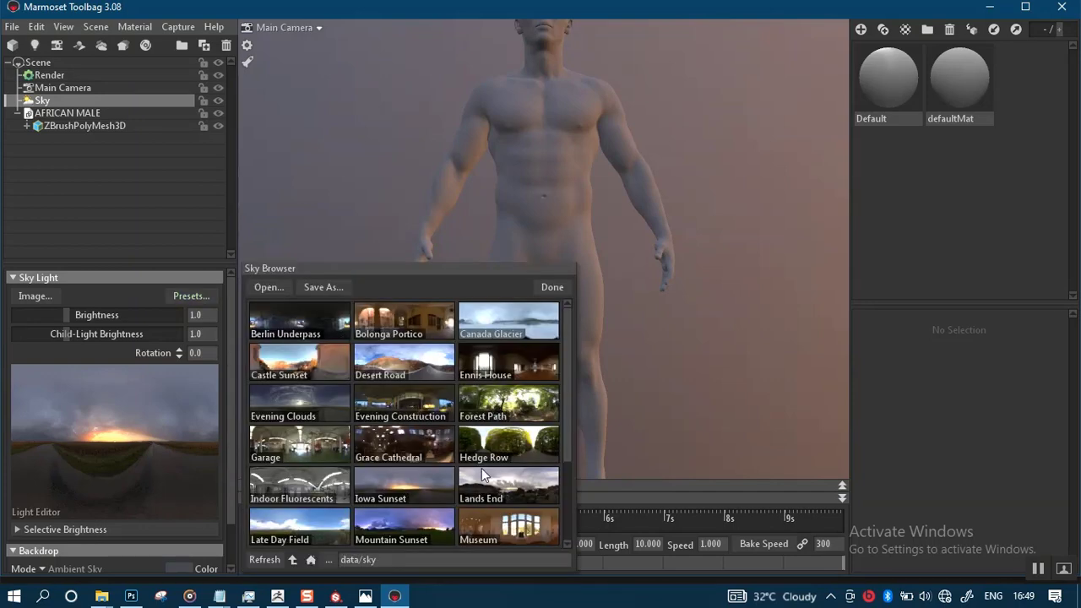
pyautogui.scroll(-1, 425, 406)
pyautogui.scroll(1, 390, 393)
pyautogui.scroll(-3, 393, 411)
pyautogui.click(388, 490)
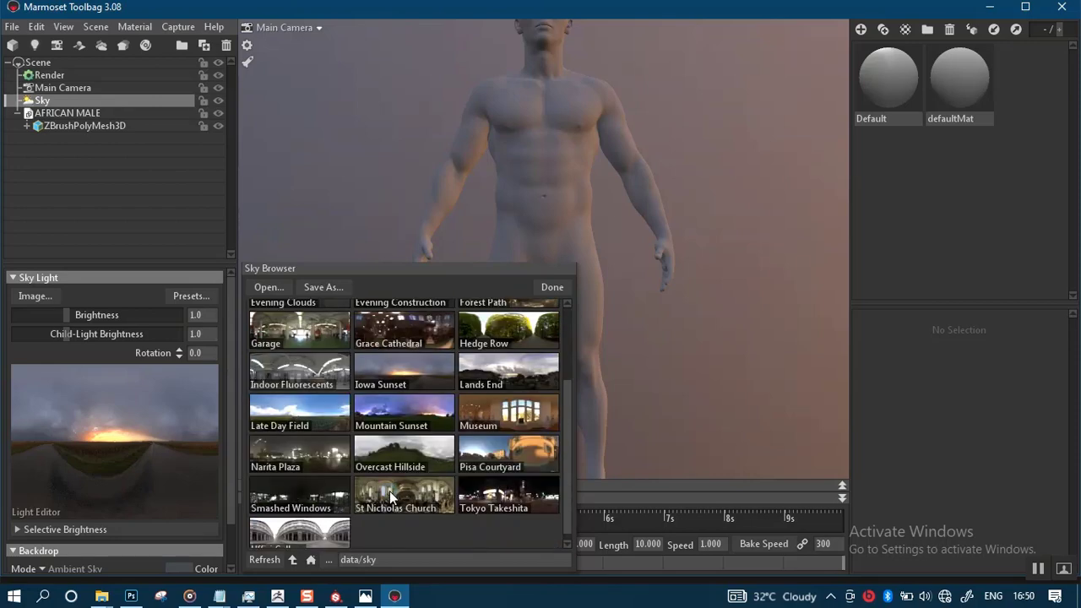
pyautogui.click(504, 414)
pyautogui.click(552, 287)
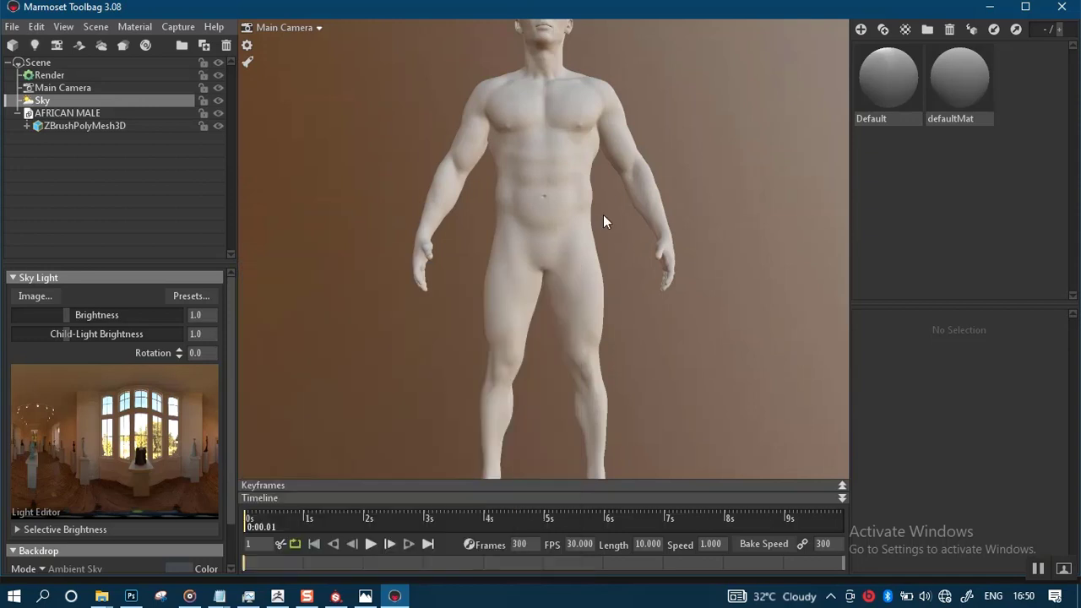
# - Apply the Default material to the male model
pyautogui.scroll(5, 602, 214)
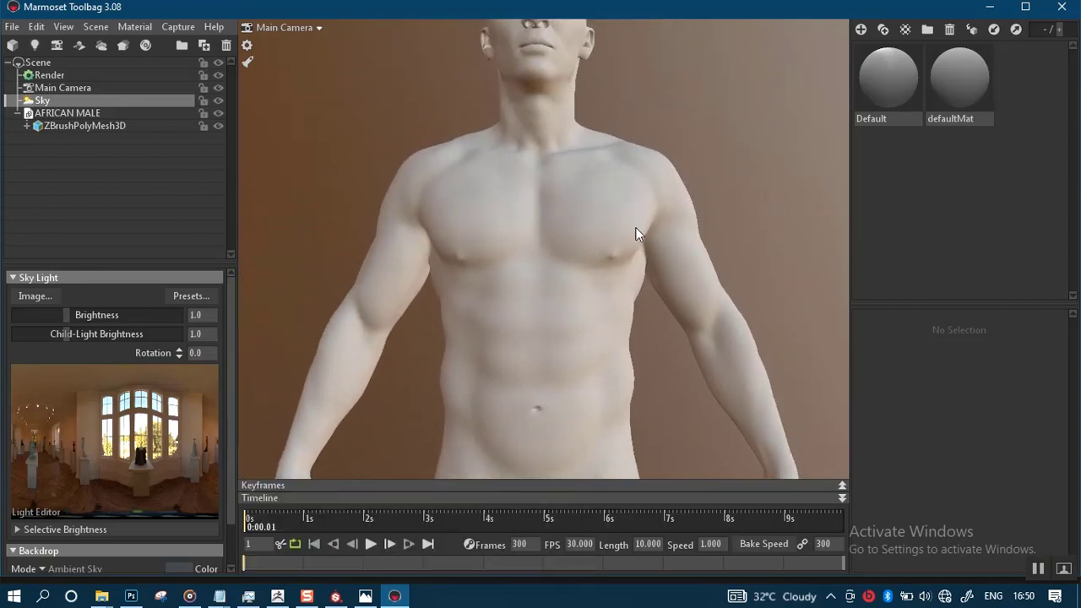
pyautogui.click(882, 89)
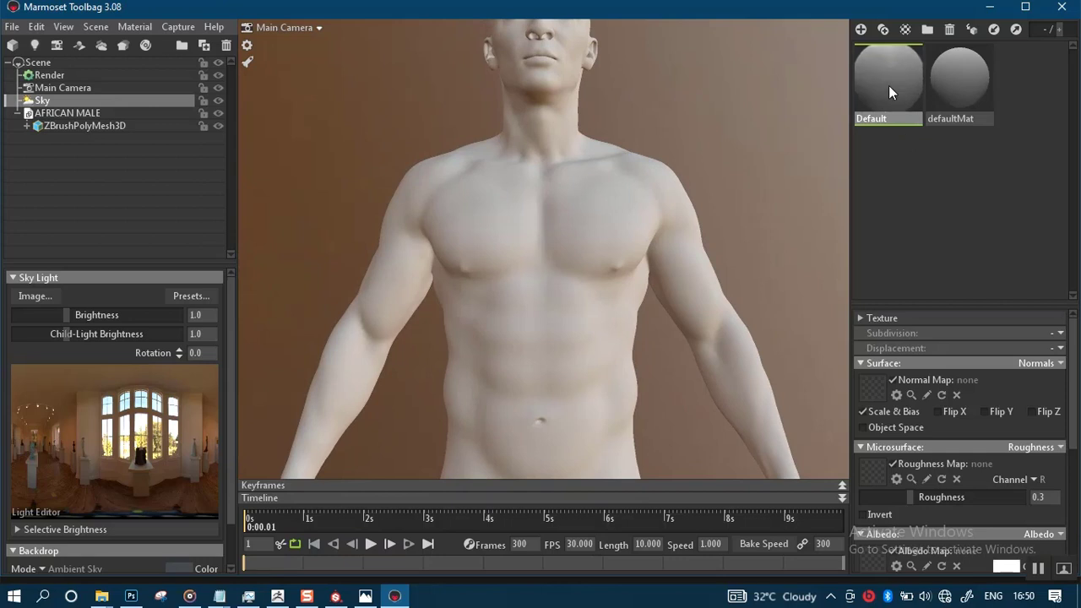
pyautogui.moveTo(888, 85); pyautogui.dragTo(585, 287)
pyautogui.scroll(3, 648, 251)
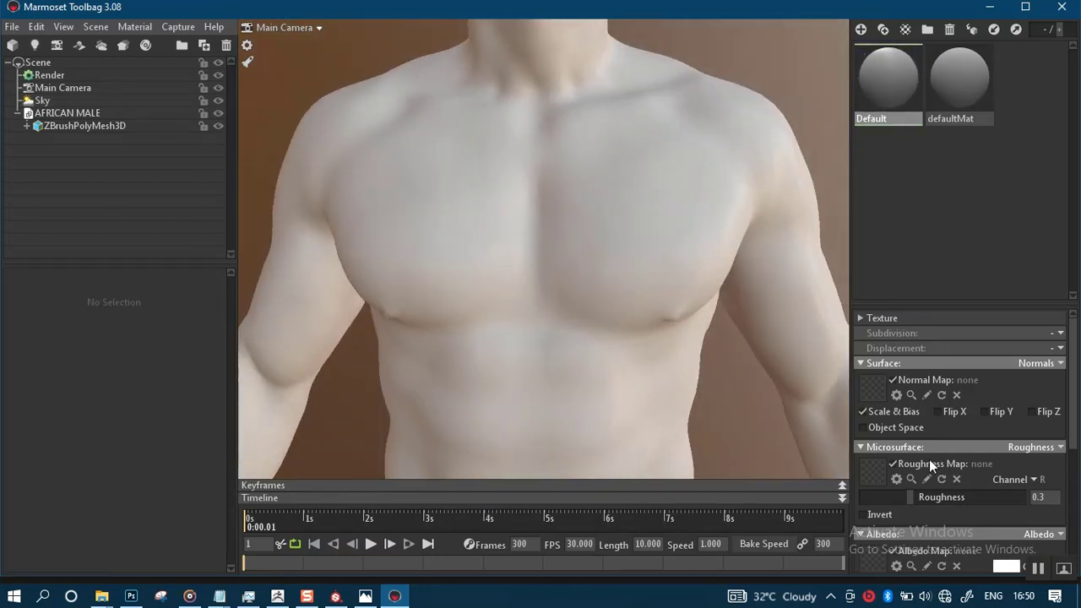
# - Change the Default material's albedo colour from white to a neutral light grey
pyautogui.click(1012, 566)
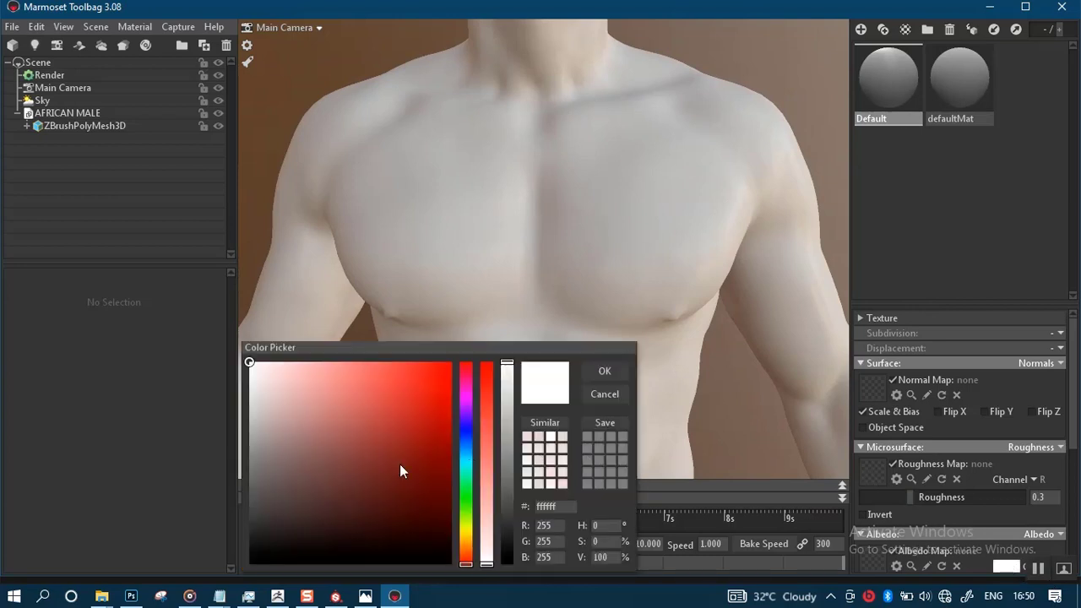
pyautogui.moveTo(264, 461); pyautogui.dragTo(249, 427)
pyautogui.click(604, 371)
pyautogui.scroll(-3, 546, 238)
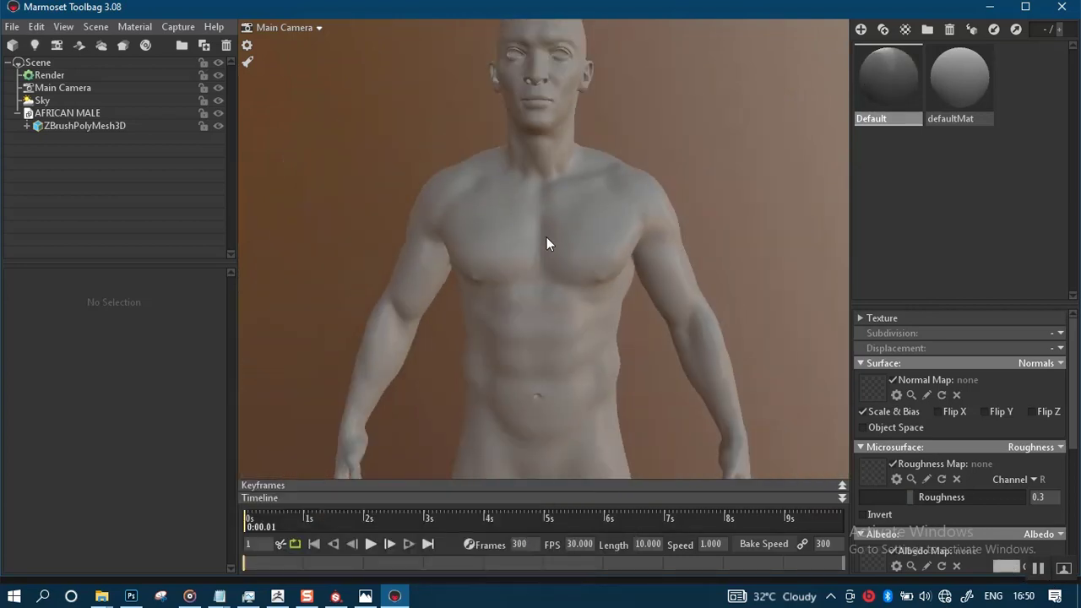
pyautogui.scroll(2, 543, 236)
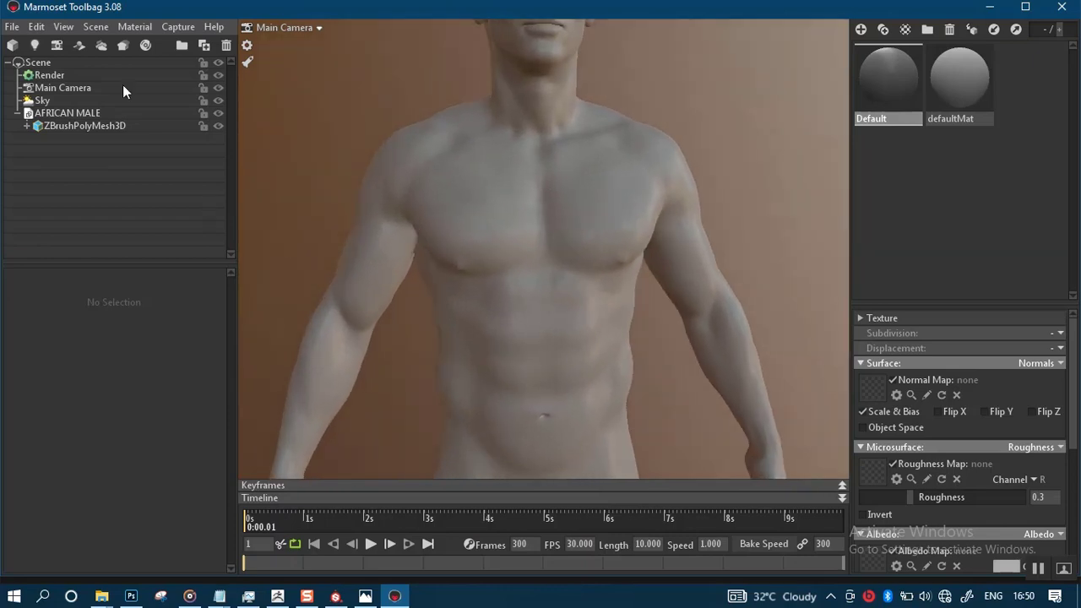
# - Switch the sky light to the St Nicholas Church preset
pyautogui.click(127, 99)
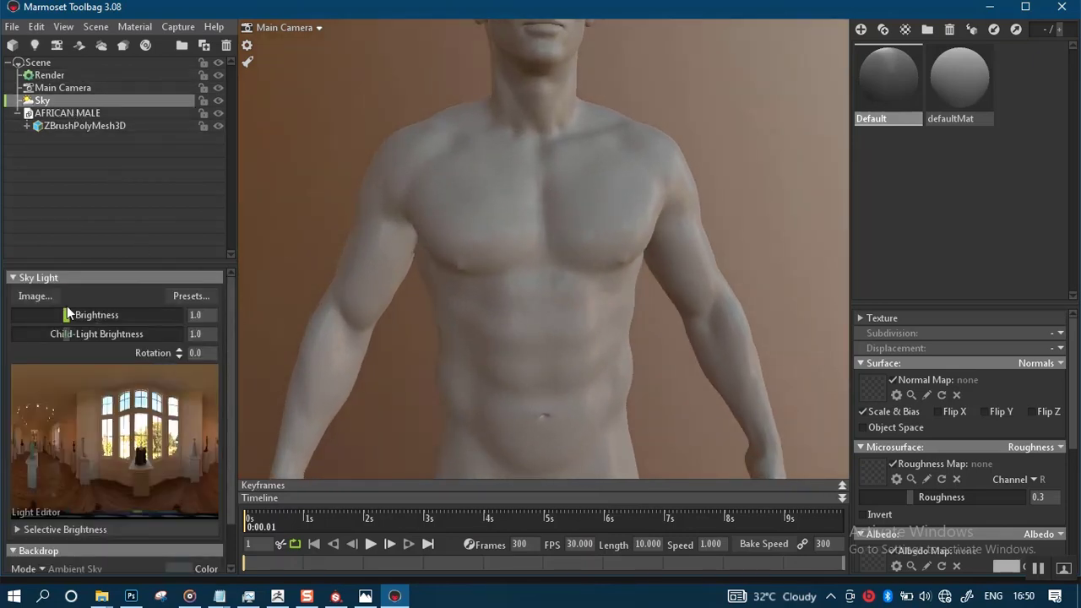
pyautogui.click(196, 295)
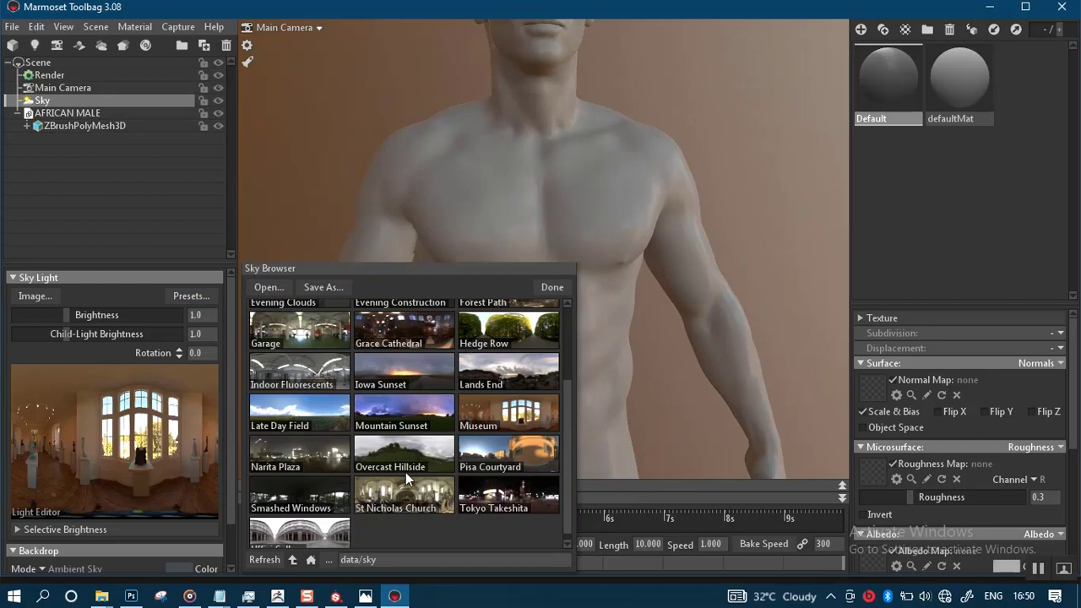
pyautogui.click(405, 481)
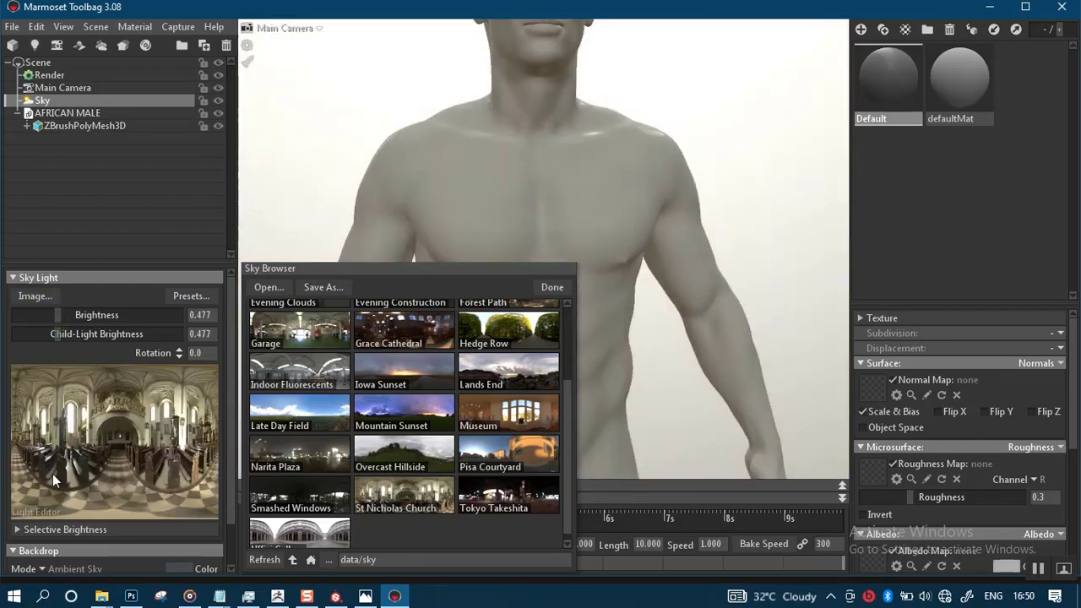
# - Set the sky's backdrop mode to Color, keeping the dark blue-grey 444a4f, and close the sky browser
pyautogui.click(180, 570)
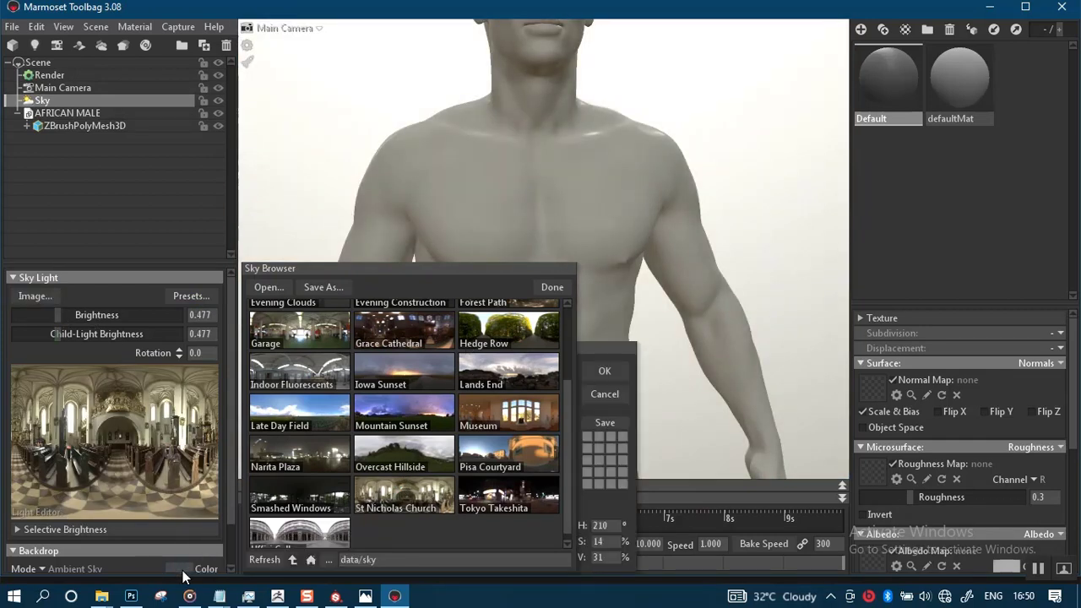
pyautogui.click(46, 570)
pyautogui.click(68, 525)
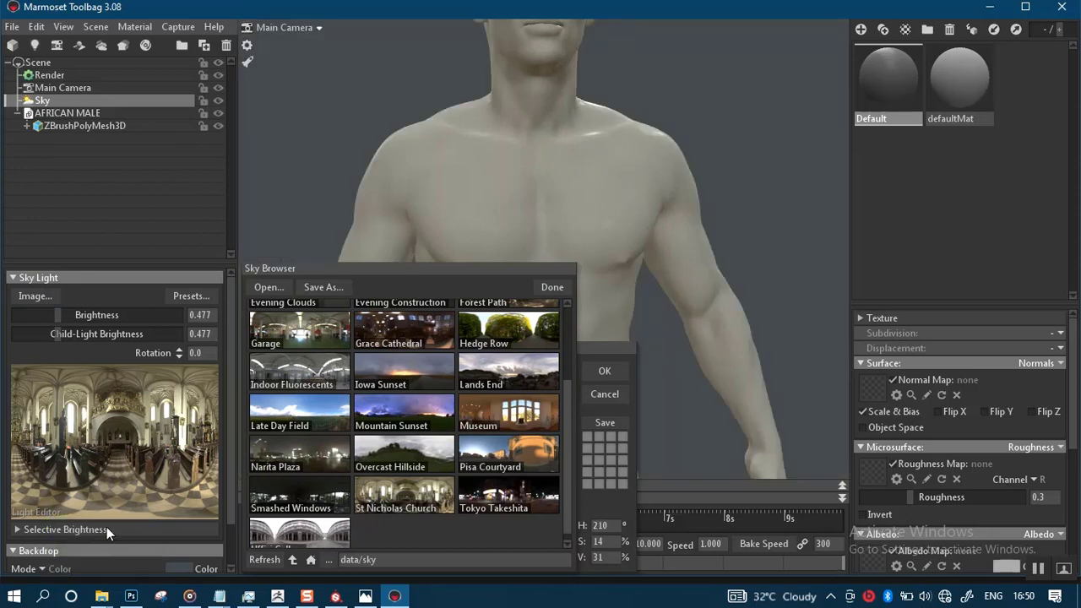
pyautogui.click(568, 288)
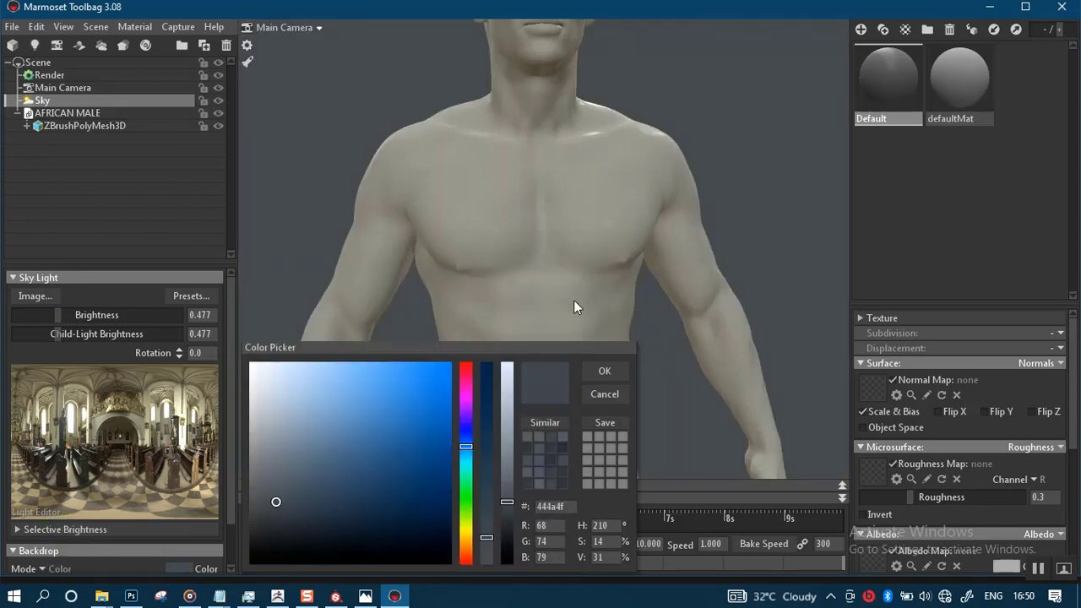
pyautogui.click(603, 368)
# - Rotate the sky lighting around the model to about -130.5 degrees
pyautogui.moveTo(545, 292)
pyautogui.mouseDown(button='right')
pyautogui.moveTo(538, 222)
pyautogui.moveTo(556, 308)
pyautogui.mouseUp(button='right')
pyautogui.keyDown('shift'); pyautogui.moveTo(557, 315); pyautogui.dragTo(548, 186); pyautogui.keyUp('shift')
pyautogui.moveTo(549, 186); pyautogui.dragTo(550, 226, button='middle')
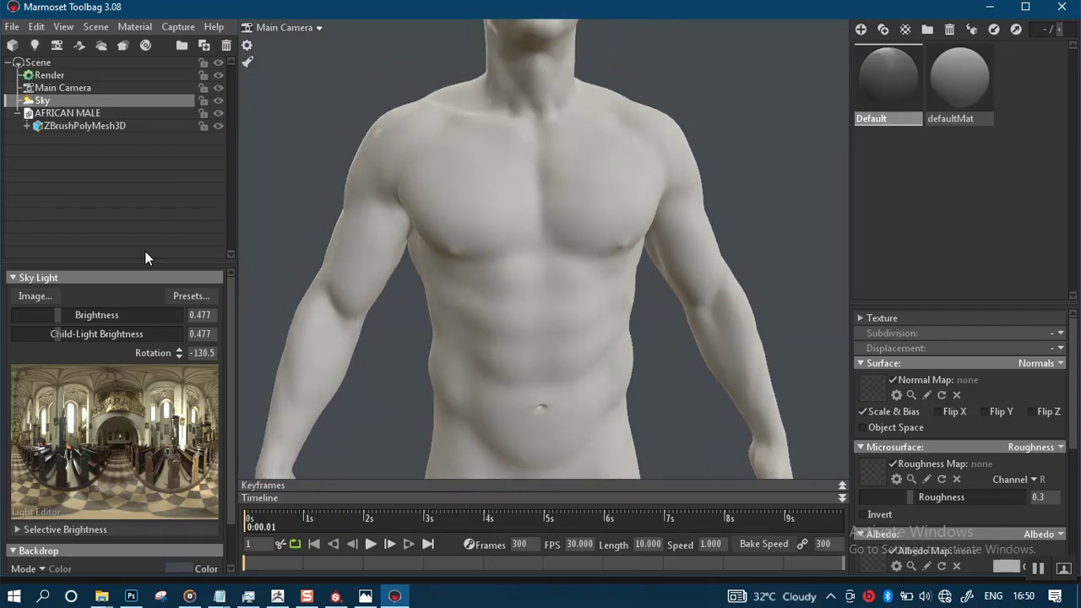
# - Collapse the AFRICAN MALE group in the scene and open the MALE MAPS folder inside ZEXPORT's ZMAPS folder
pyautogui.click(18, 114)
pyautogui.moveTo(101, 596)
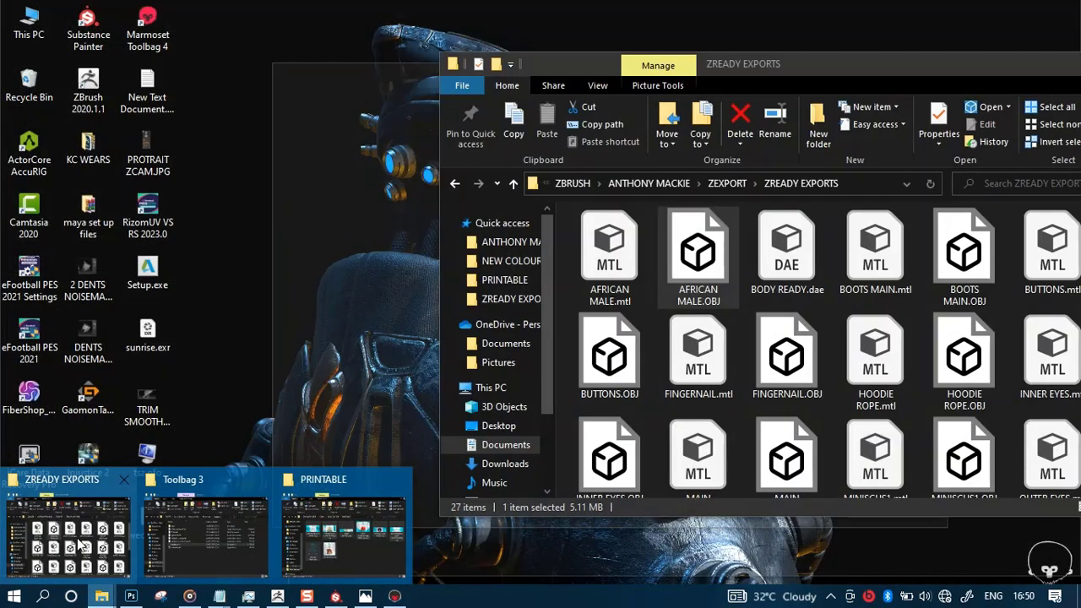
pyautogui.click(105, 538)
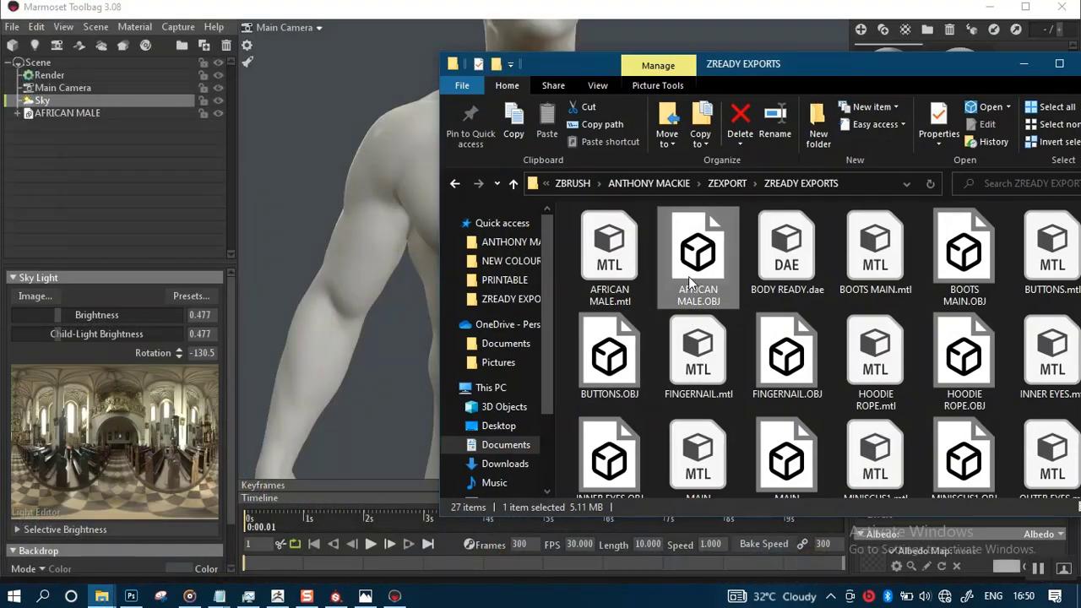
pyautogui.click(727, 184)
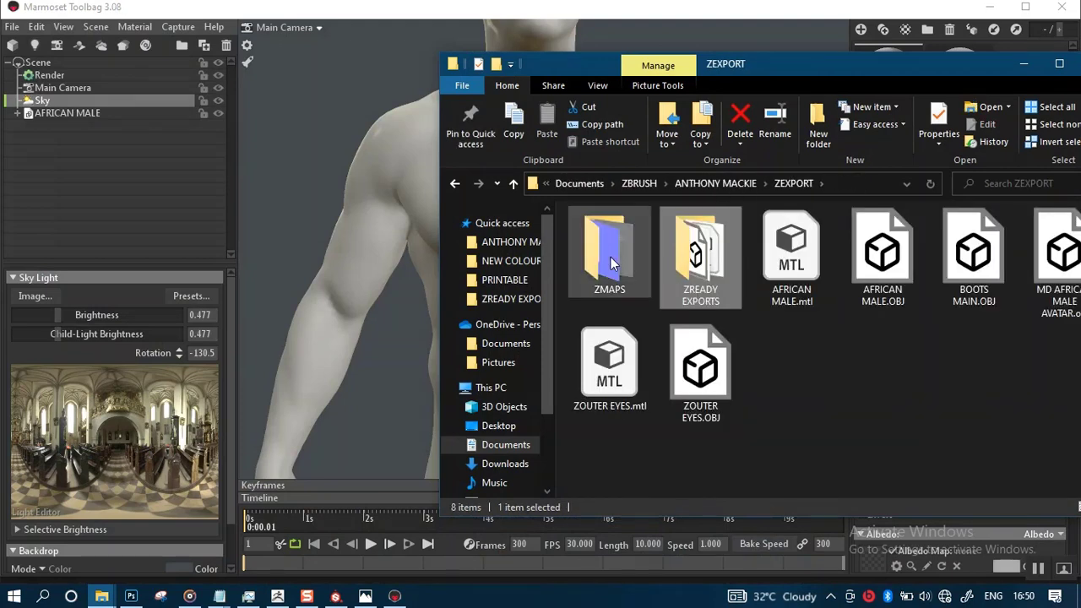
pyautogui.doubleClick(610, 256)
pyautogui.doubleClick(621, 269)
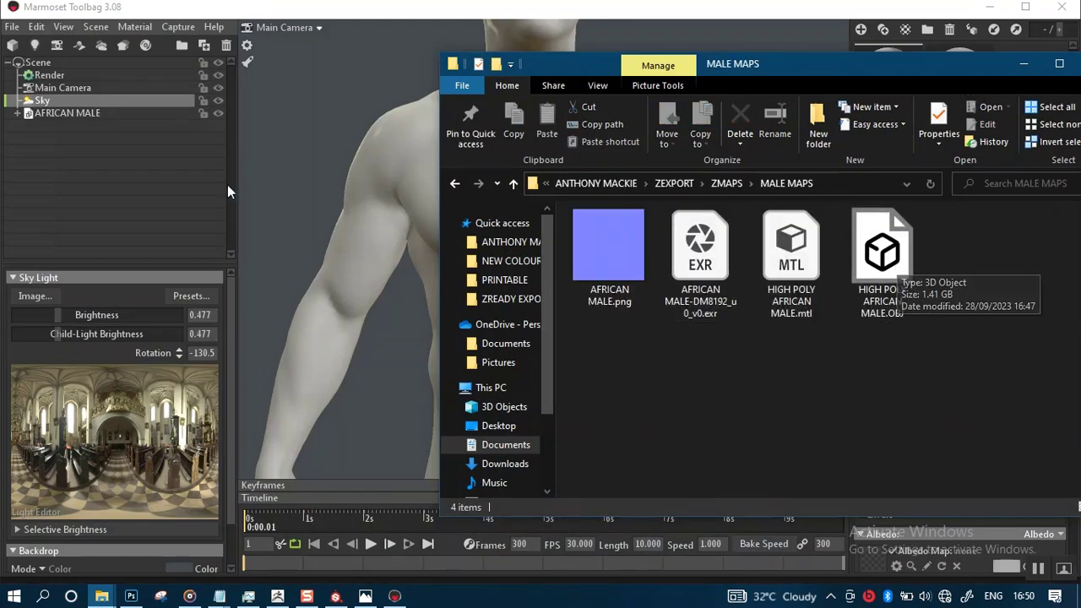
# - Rename the AFRICAN MALE object in the scene to LOW AFRICAN MALE
pyautogui.click(84, 111)
pyautogui.doubleClick(109, 115)
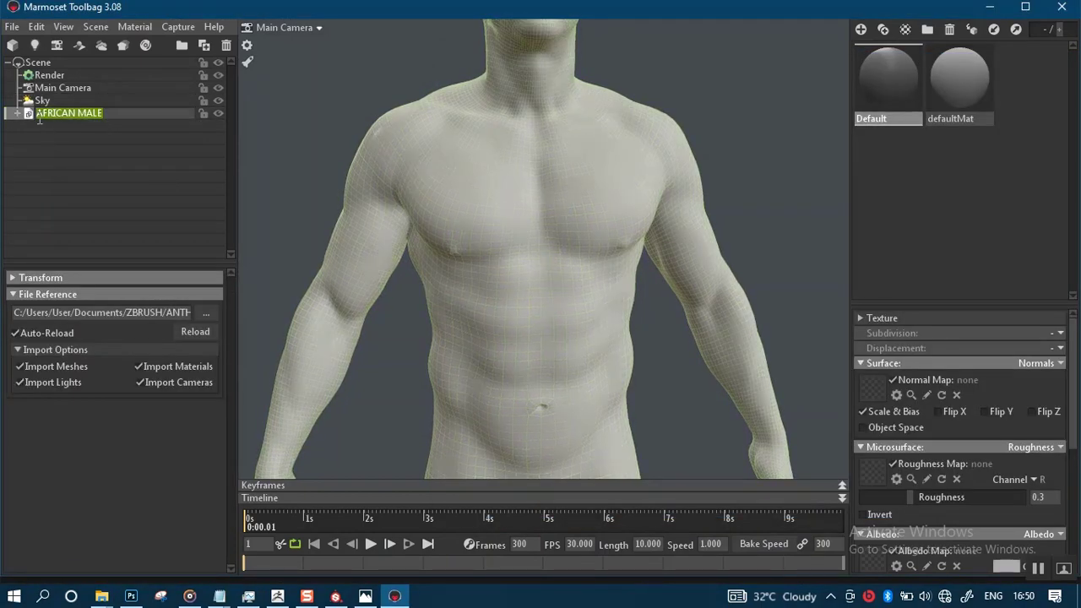
pyautogui.write('LOW')
pyautogui.press('Return')
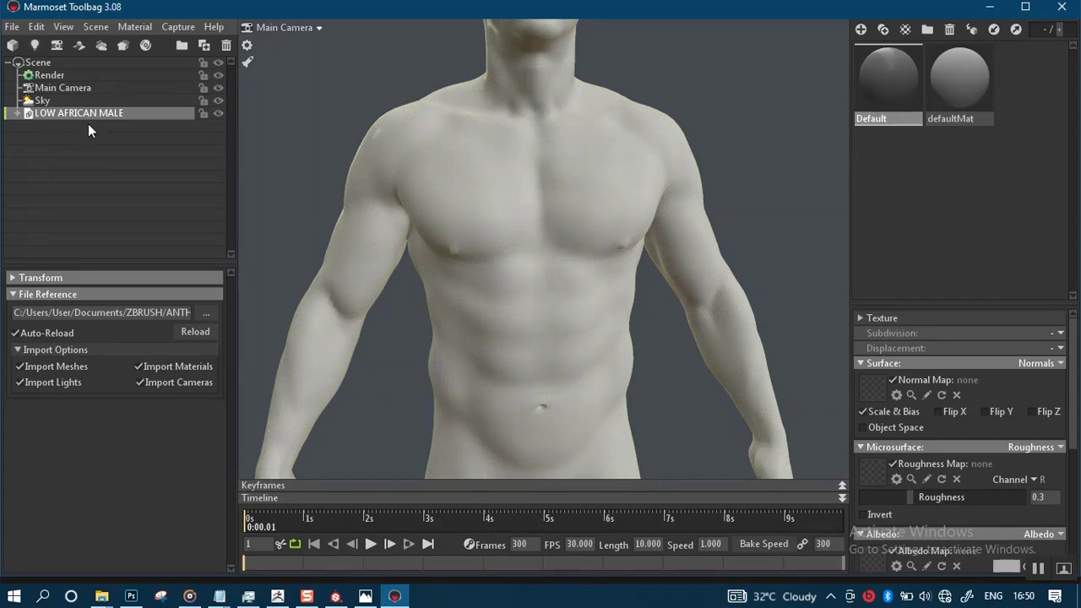
# - Hide LOW AFRICAN MALE in the scene and import HIGH POLY AFRICAN MALE.OBJ from the MALE MAPS folder
pyautogui.moveTo(101, 596)
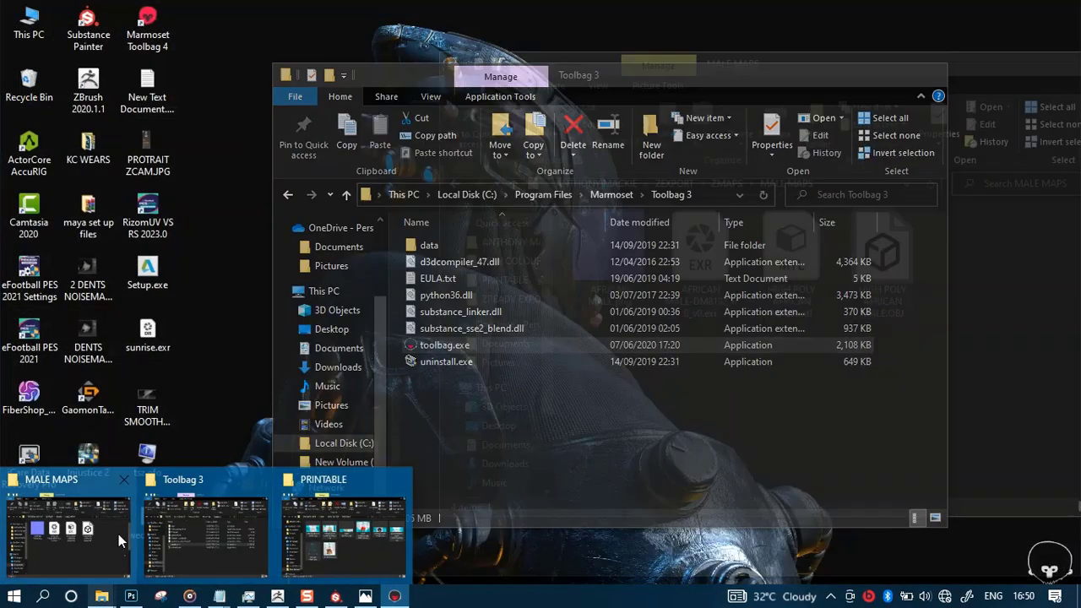
pyautogui.click(118, 534)
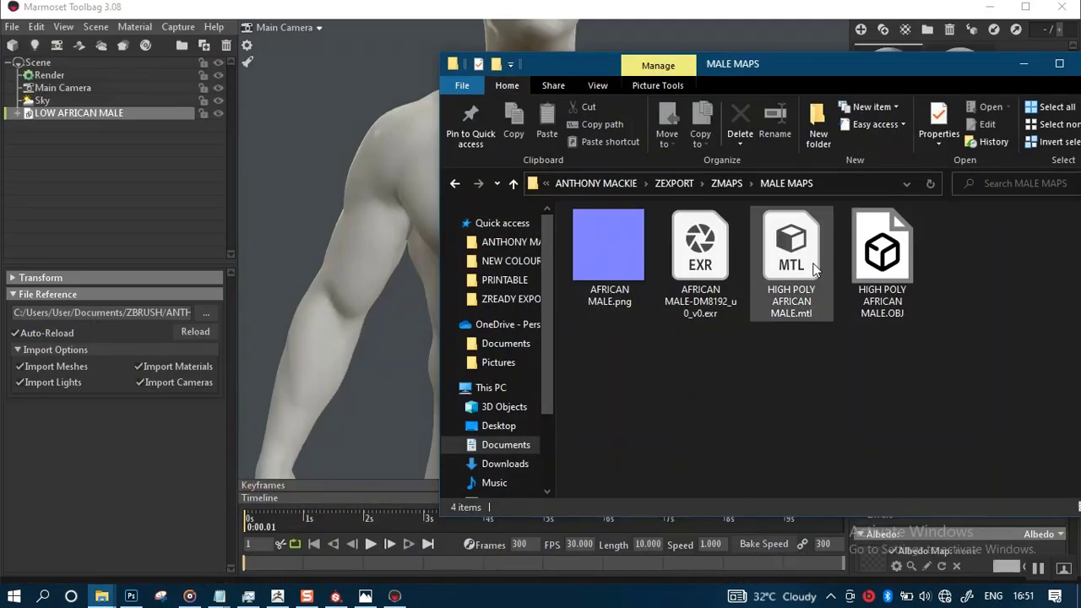
pyautogui.click(906, 289)
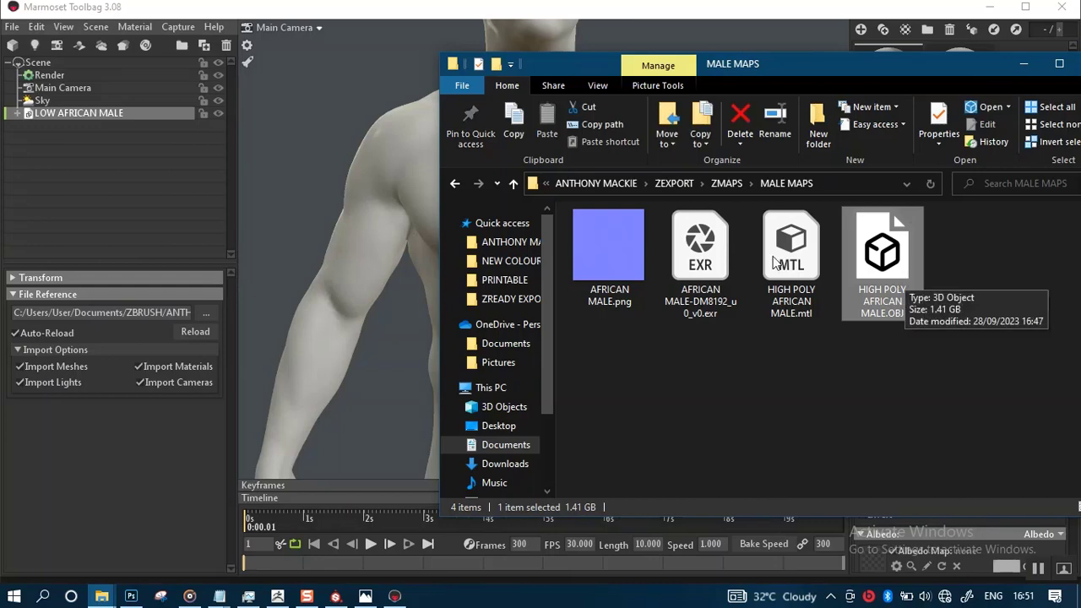
pyautogui.moveTo(906, 282); pyautogui.dragTo(215, 110)
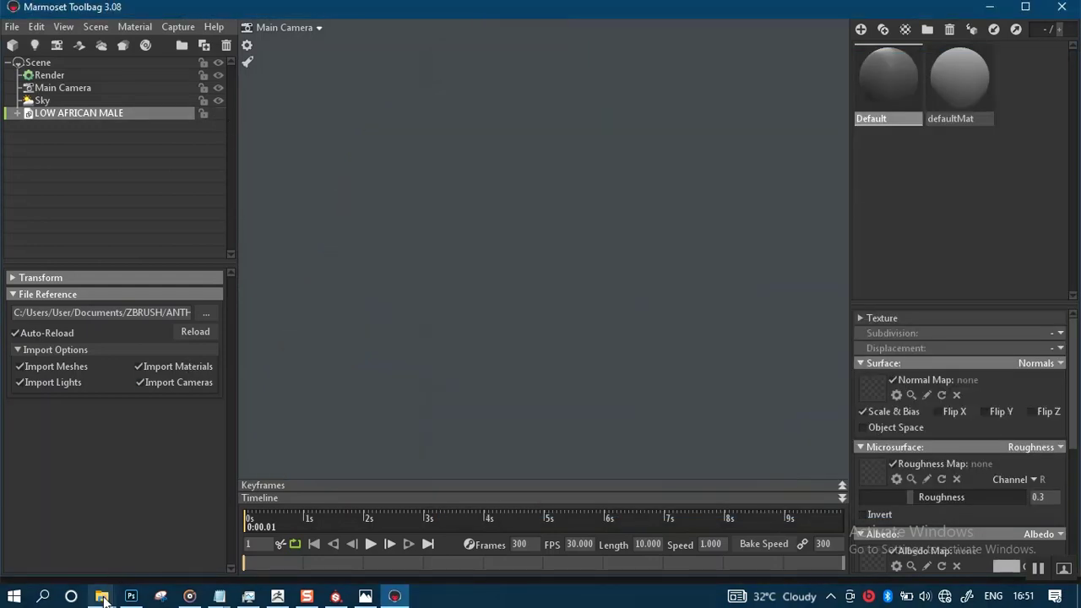
pyautogui.moveTo(101, 596)
pyautogui.click(59, 537)
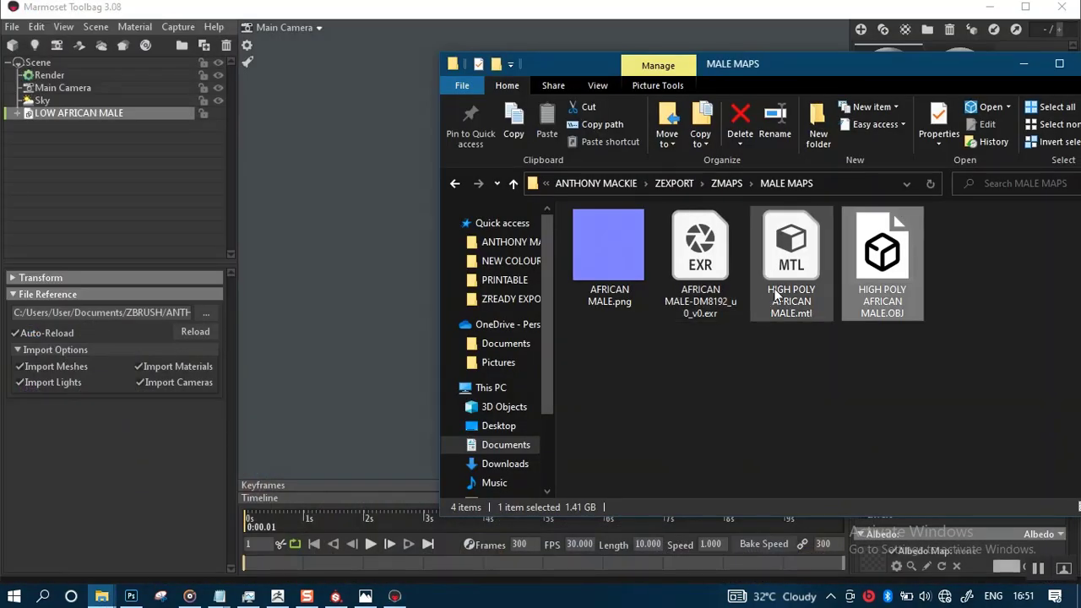
pyautogui.moveTo(872, 271); pyautogui.dragTo(355, 277)
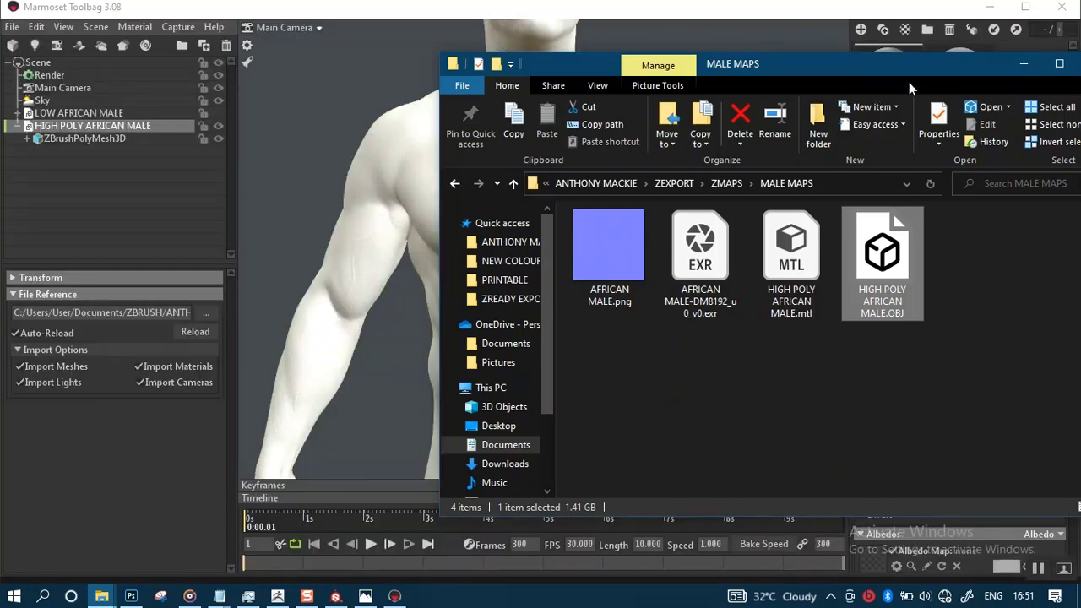
pyautogui.click(1029, 71)
# - Apply the Default material to the HIGH POLY AFRICAN MALE mesh and inspect the skin detail on its face
pyautogui.scroll(-3, 582, 199)
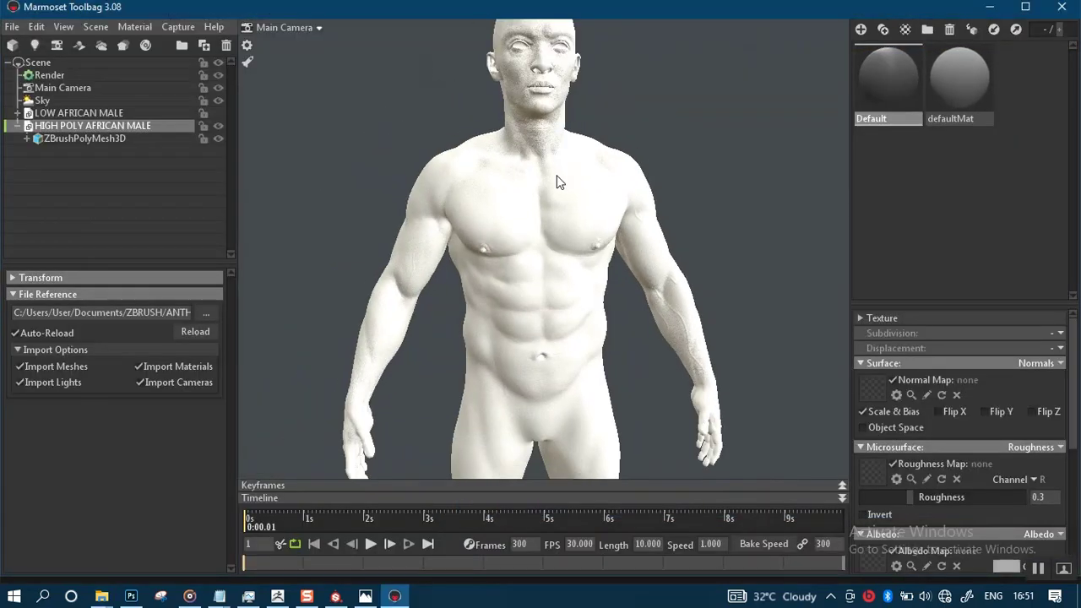
pyautogui.moveTo(570, 201); pyautogui.dragTo(559, 314, button='middle')
pyautogui.moveTo(559, 228); pyautogui.dragTo(601, 325, button='right')
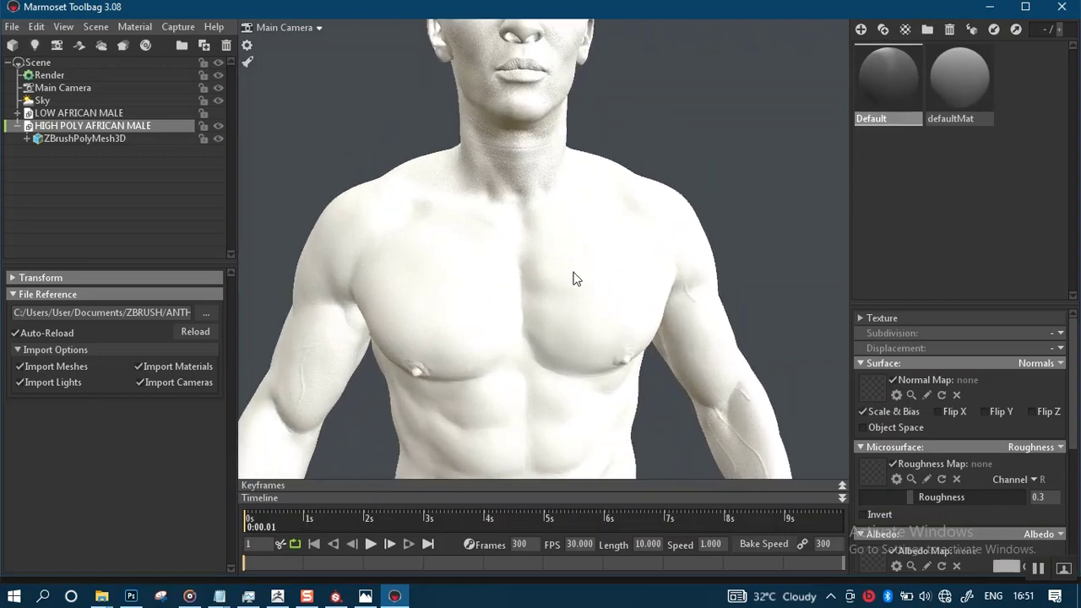
pyautogui.moveTo(574, 278); pyautogui.dragTo(613, 261)
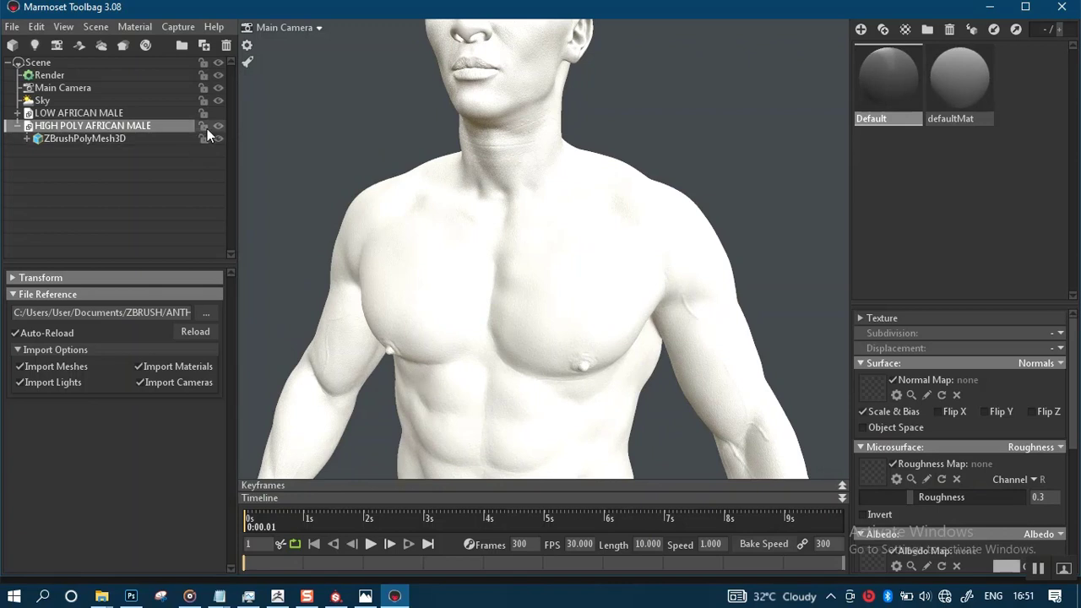
pyautogui.moveTo(881, 86); pyautogui.dragTo(537, 300)
pyautogui.moveTo(554, 230); pyautogui.dragTo(551, 435, button='middle')
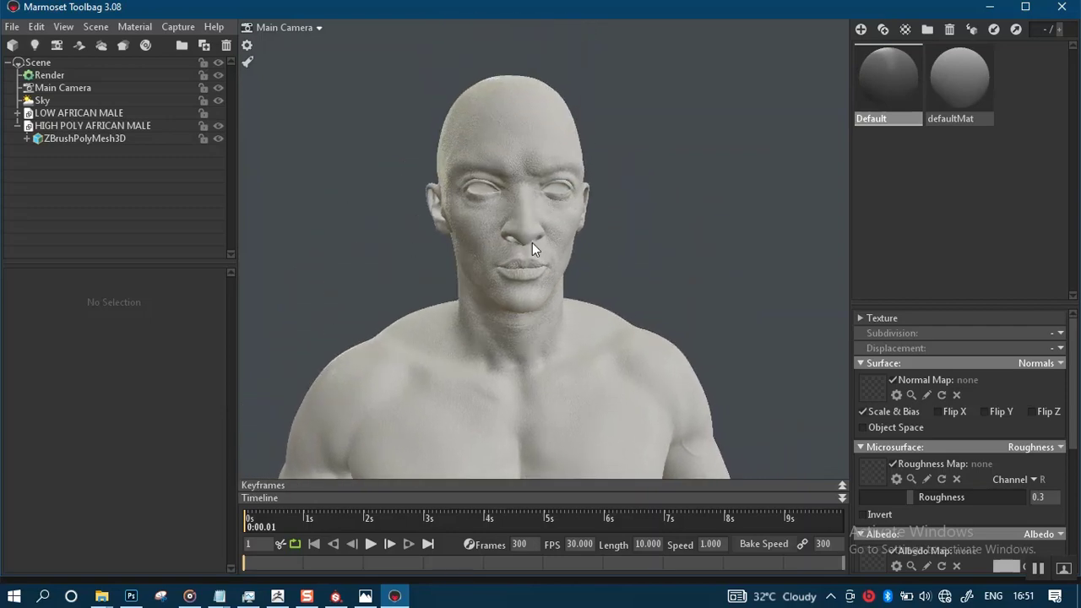
pyautogui.moveTo(532, 243); pyautogui.dragTo(543, 314, button='right')
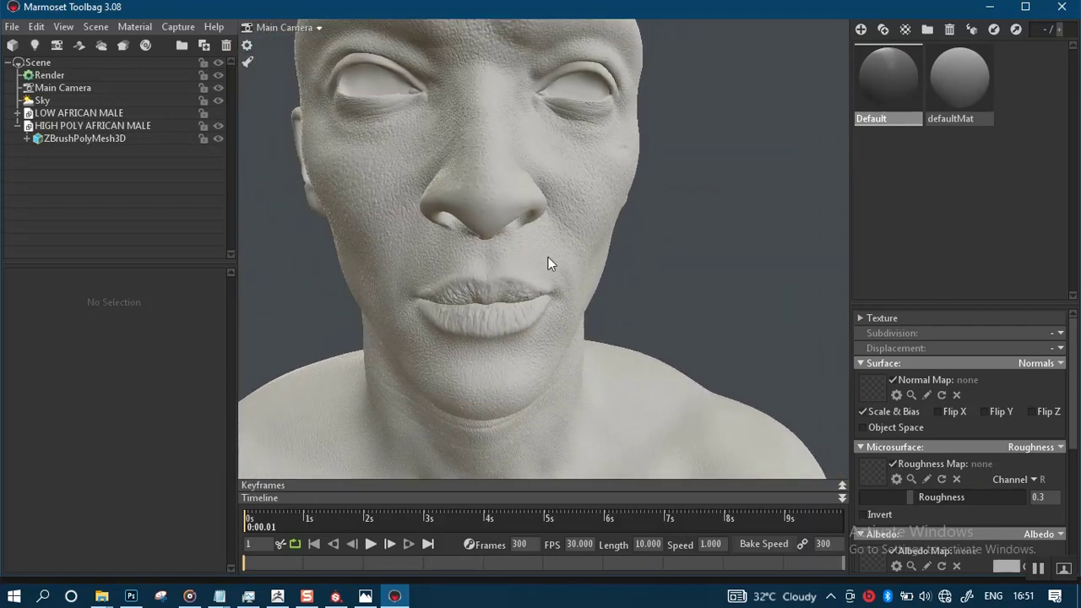
# - Hide HIGH POLY AFRICAN MALE and show LOW AFRICAN MALE in the scene
pyautogui.moveTo(548, 256); pyautogui.dragTo(558, 292, button='middle')
pyautogui.moveTo(558, 293); pyautogui.dragTo(511, 261)
pyautogui.moveTo(511, 254); pyautogui.dragTo(540, 249, button='right')
pyautogui.moveTo(540, 249); pyautogui.dragTo(560, 274)
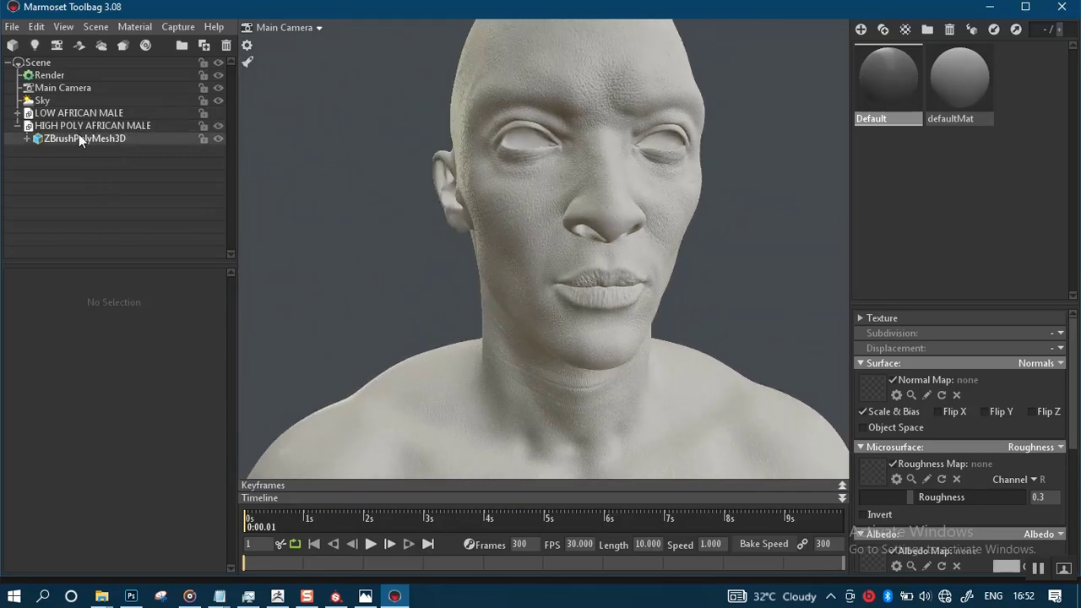
pyautogui.click(220, 127)
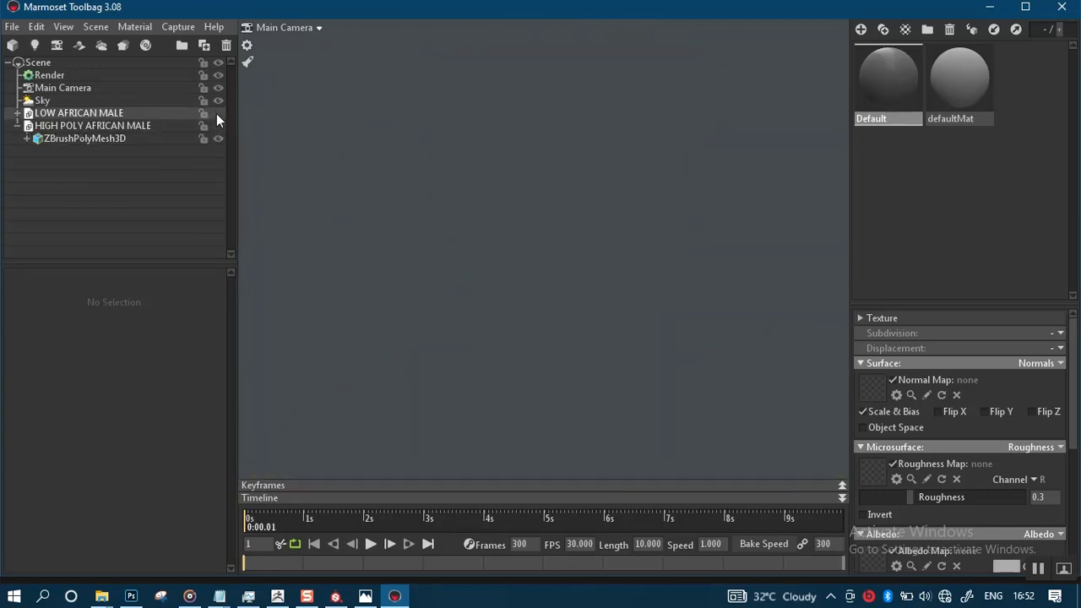
pyautogui.click(217, 113)
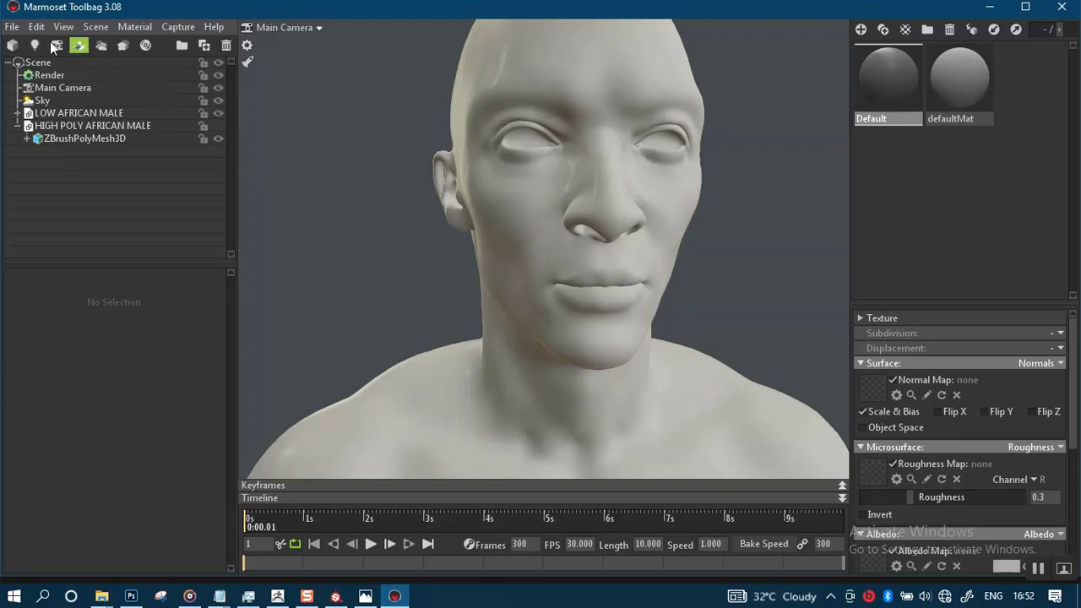
# - Add a baker to the scene and move HIGH POLY AFRICAN MALE into its High group and LOW AFRICAN MALE into its Low group
pyautogui.click(121, 45)
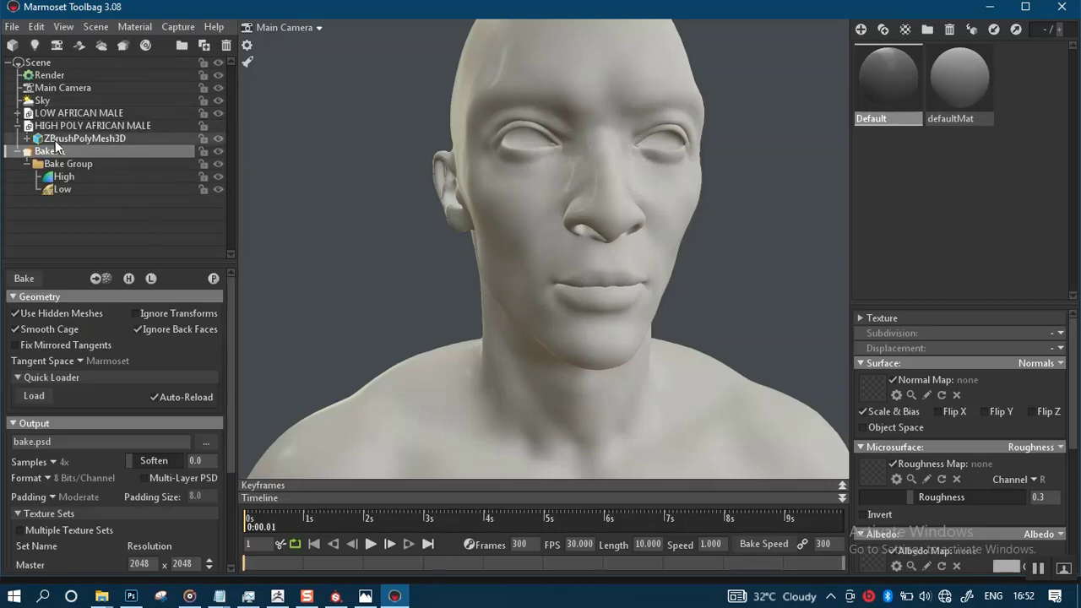
pyautogui.click(18, 126)
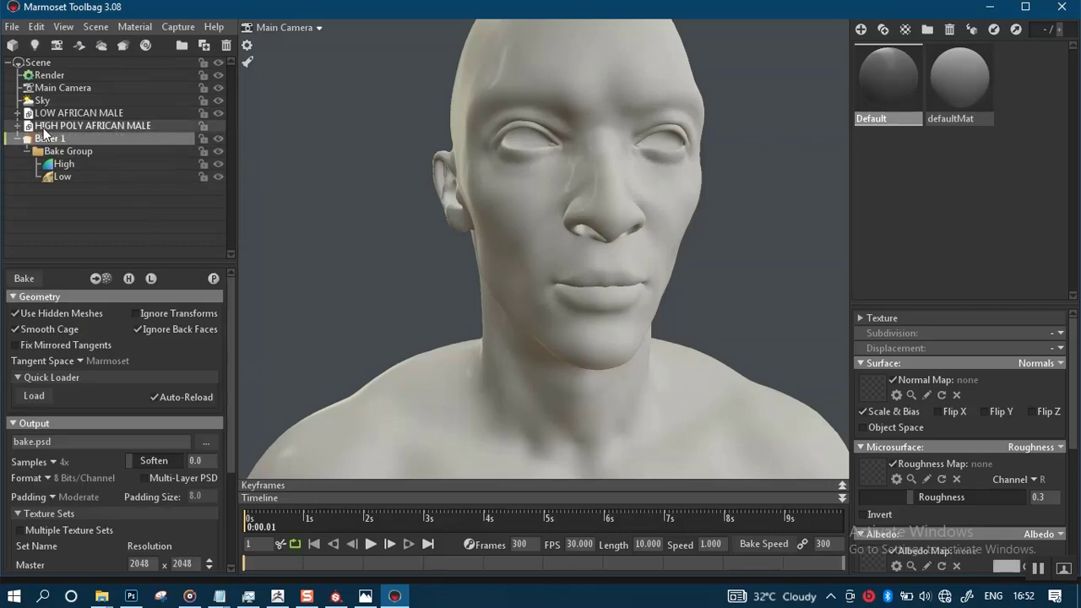
pyautogui.moveTo(44, 127); pyautogui.dragTo(59, 167)
pyautogui.moveTo(29, 113); pyautogui.dragTo(71, 184)
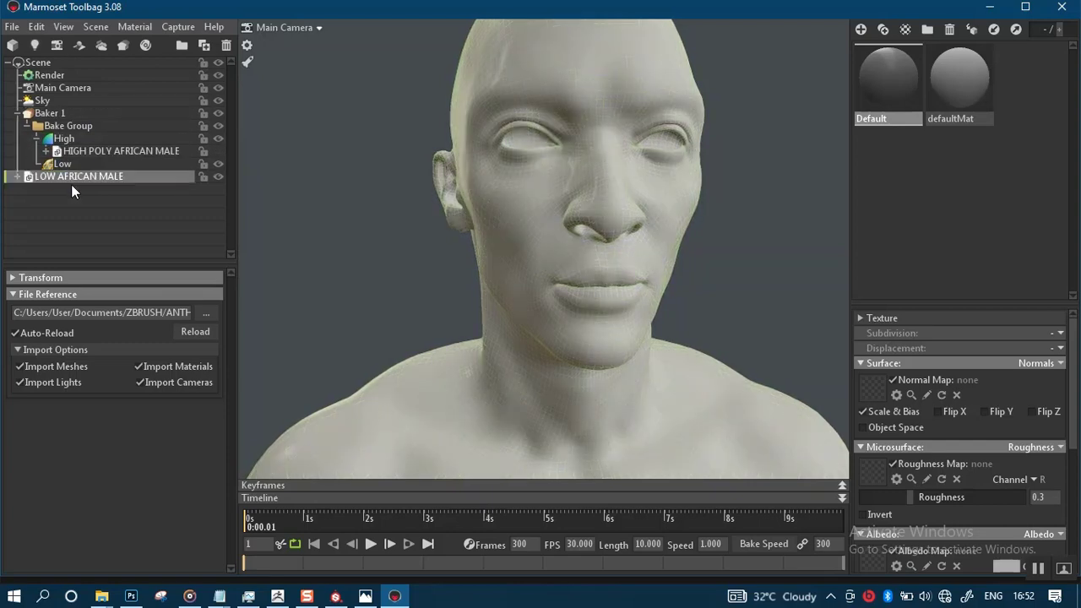
pyautogui.click(29, 179)
pyautogui.moveTo(29, 177); pyautogui.dragTo(74, 173)
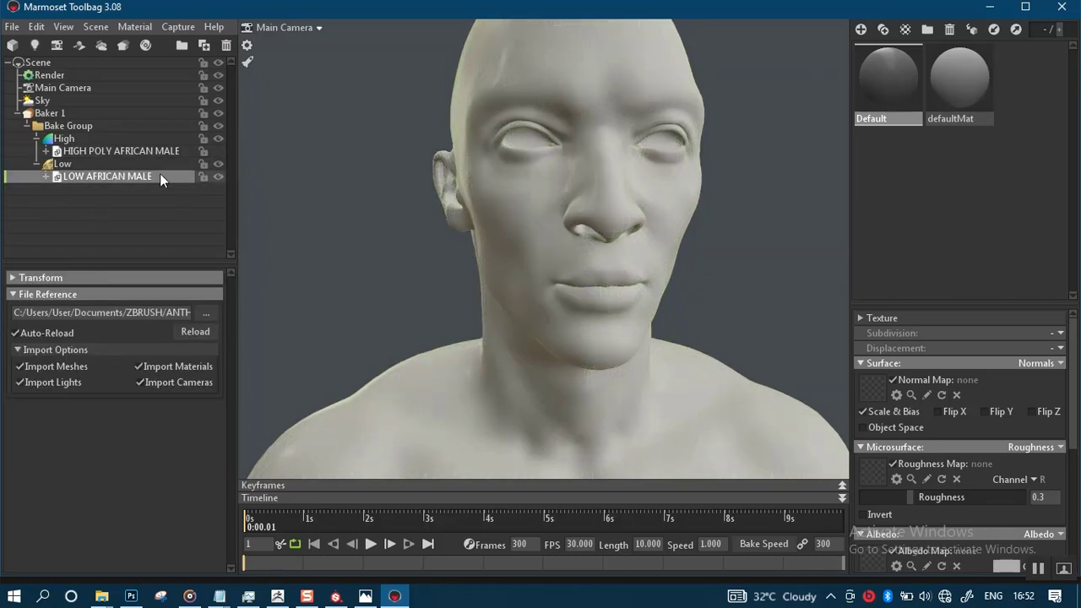
# - Select the baker's Low group and examine the offset cage around the low-poly character's head and torso
pyautogui.click(86, 163)
pyautogui.scroll(-3, 642, 261)
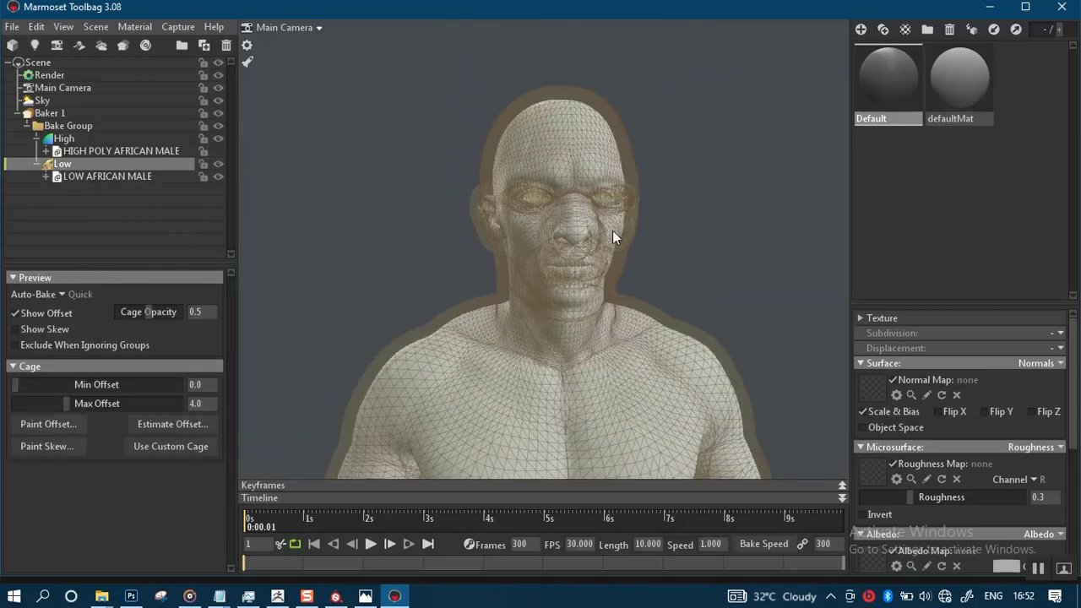
pyautogui.moveTo(607, 255); pyautogui.dragTo(588, 218, button='middle')
pyautogui.scroll(3, 589, 218)
pyautogui.moveTo(530, 272); pyautogui.dragTo(608, 293)
pyautogui.scroll(-3, 609, 298)
pyautogui.moveTo(559, 304); pyautogui.dragTo(531, 385, button='middle')
pyautogui.scroll(-4, 561, 290)
pyautogui.scroll(4, 548, 293)
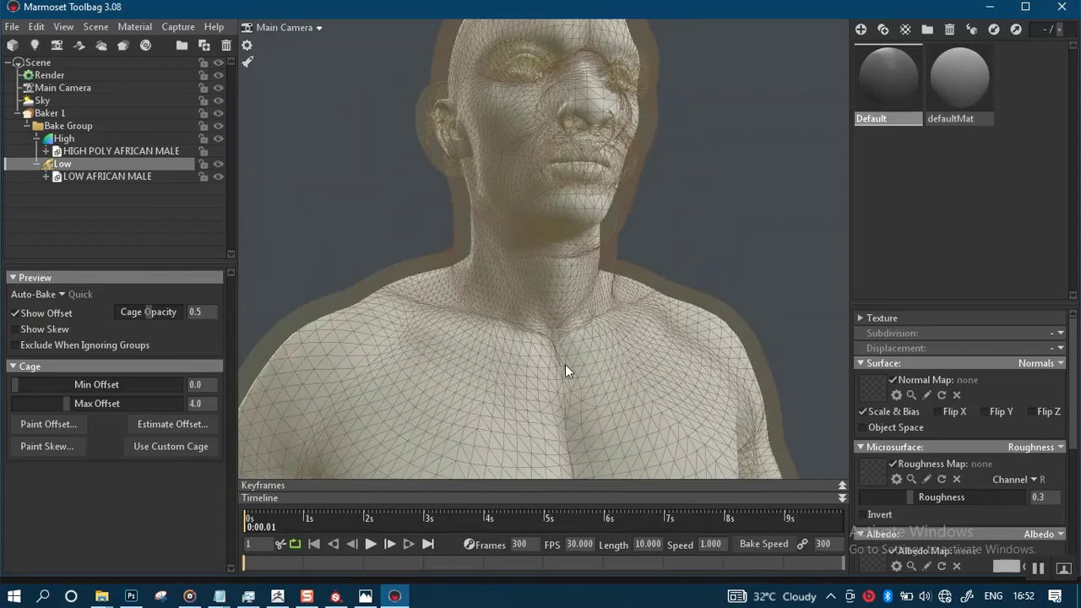
pyautogui.moveTo(565, 364); pyautogui.dragTo(500, 255)
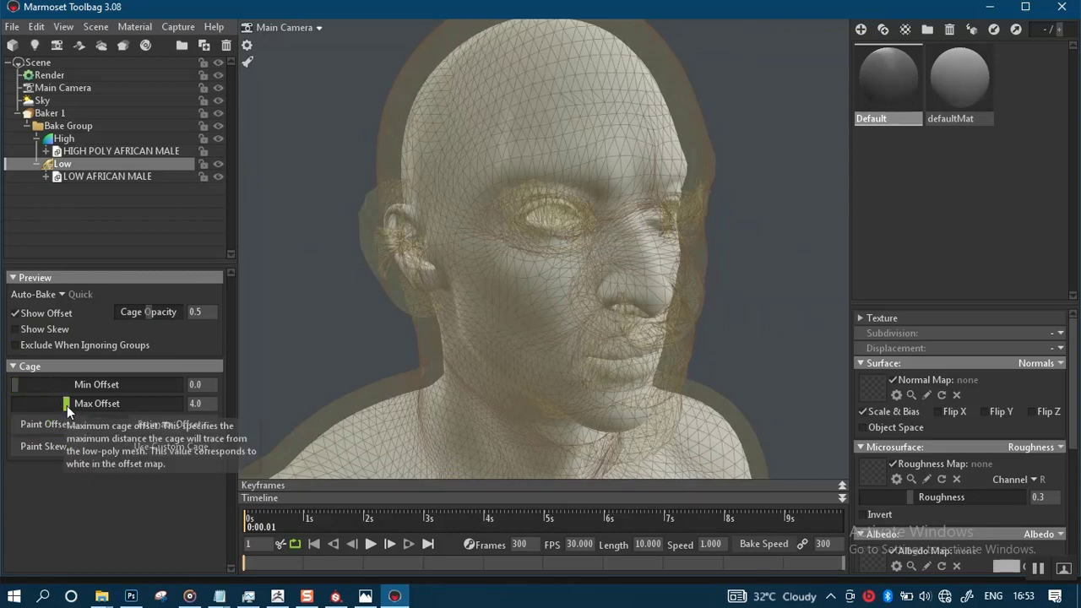
# - Lower the cage's Max Offset to about 0.511, decline choosing a new output path and check the cage around the face
pyautogui.moveTo(67, 405); pyautogui.dragTo(40, 392)
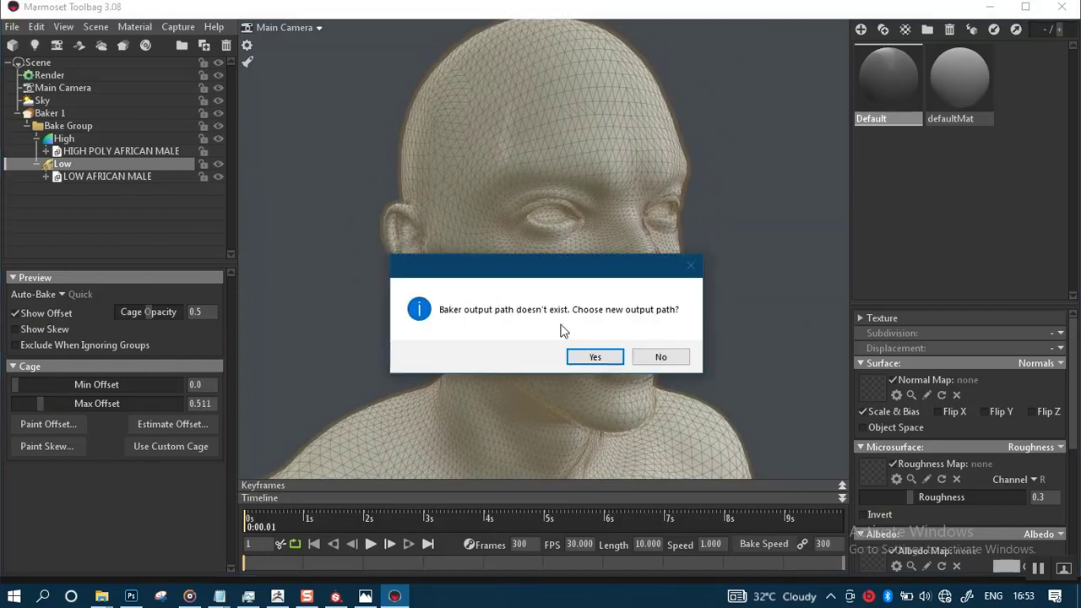
pyautogui.click(653, 357)
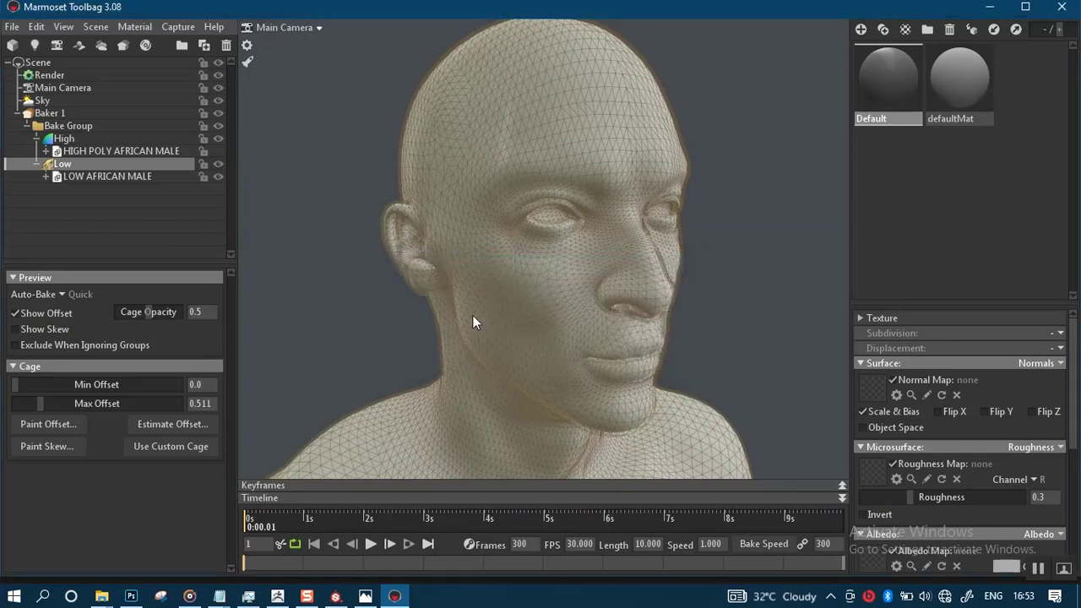
pyautogui.moveTo(404, 258); pyautogui.dragTo(411, 297, button='right')
pyautogui.moveTo(412, 296)
pyautogui.mouseDown()
pyautogui.moveTo(523, 286)
pyautogui.moveTo(420, 299)
pyautogui.mouseUp()
pyautogui.moveTo(556, 328); pyautogui.dragTo(520, 262, button='middle')
pyautogui.moveTo(594, 259); pyautogui.dragTo(605, 280, button='right')
pyautogui.moveTo(606, 280); pyautogui.dragTo(588, 298, button='middle')
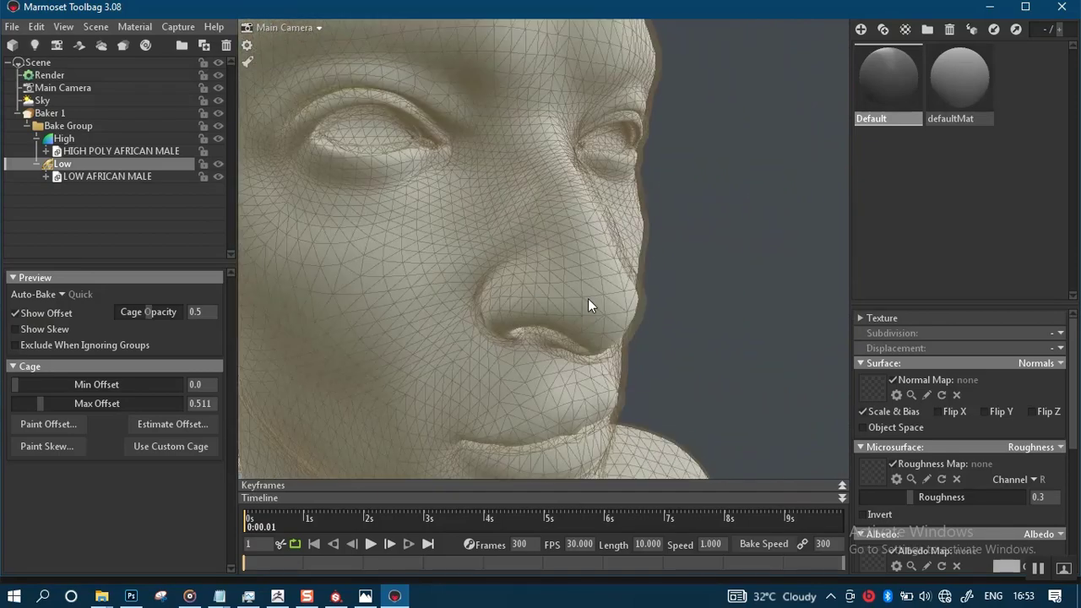
pyautogui.scroll(3, 596, 282)
pyautogui.moveTo(597, 280); pyautogui.dragTo(626, 278)
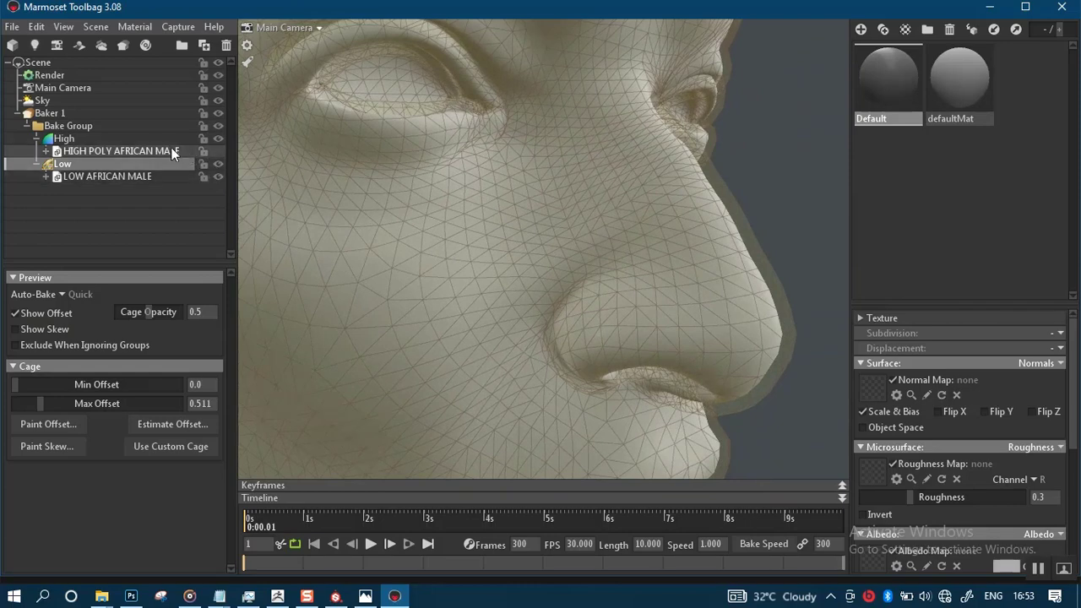
# - Set the cage's Max Offset to 0.5 and decline choosing a new output path
pyautogui.moveTo(601, 252); pyautogui.dragTo(361, 314)
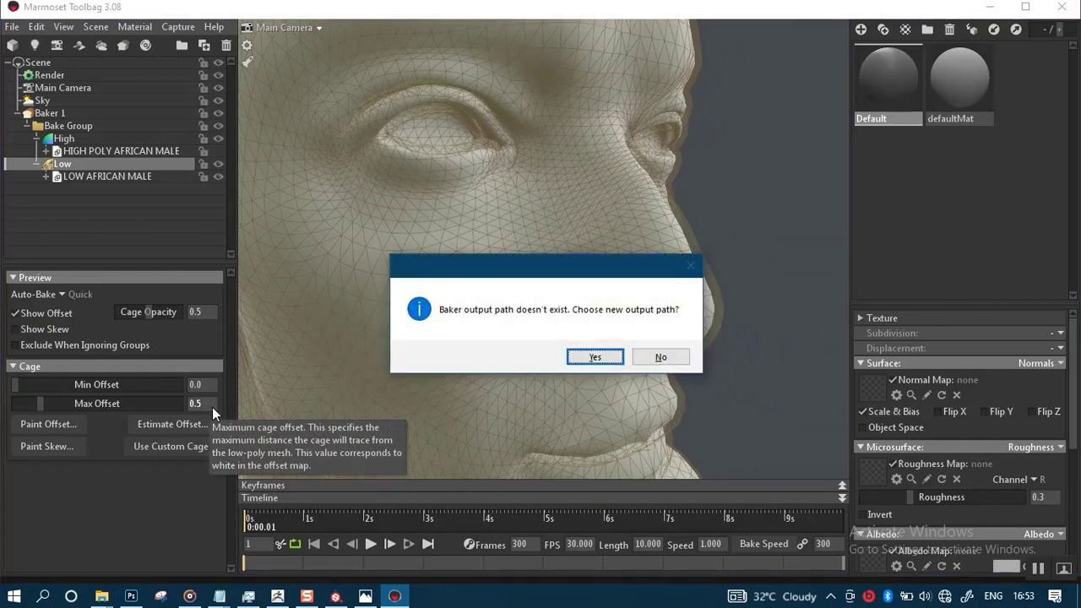
pyautogui.click(656, 359)
pyautogui.moveTo(426, 362); pyautogui.dragTo(381, 334)
pyautogui.moveTo(451, 296); pyautogui.dragTo(514, 277)
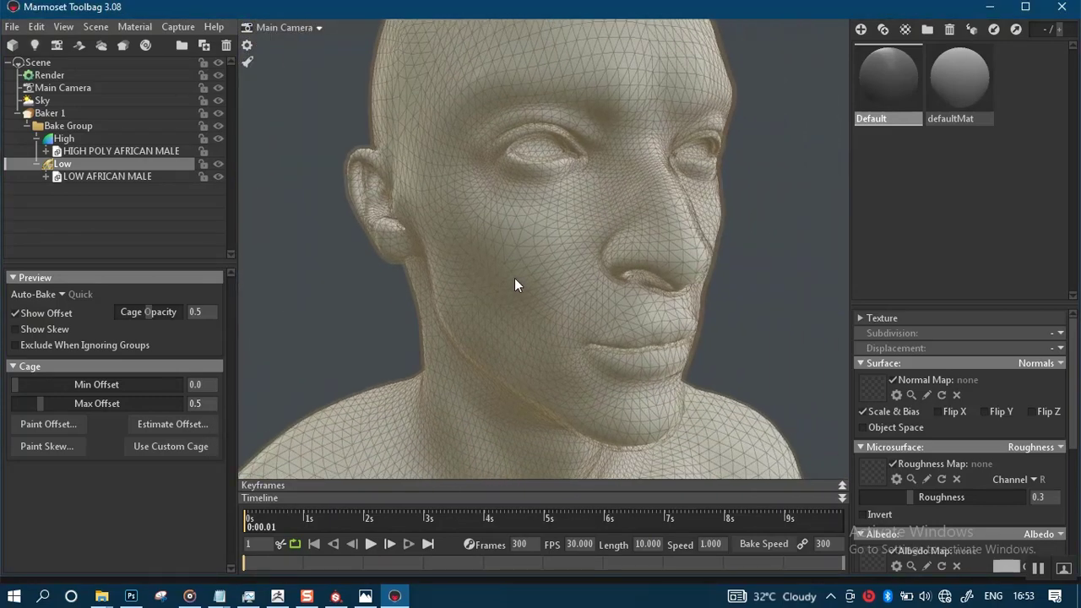
pyautogui.moveTo(514, 277); pyautogui.dragTo(522, 315, button='right')
pyautogui.moveTo(520, 309); pyautogui.dragTo(500, 304)
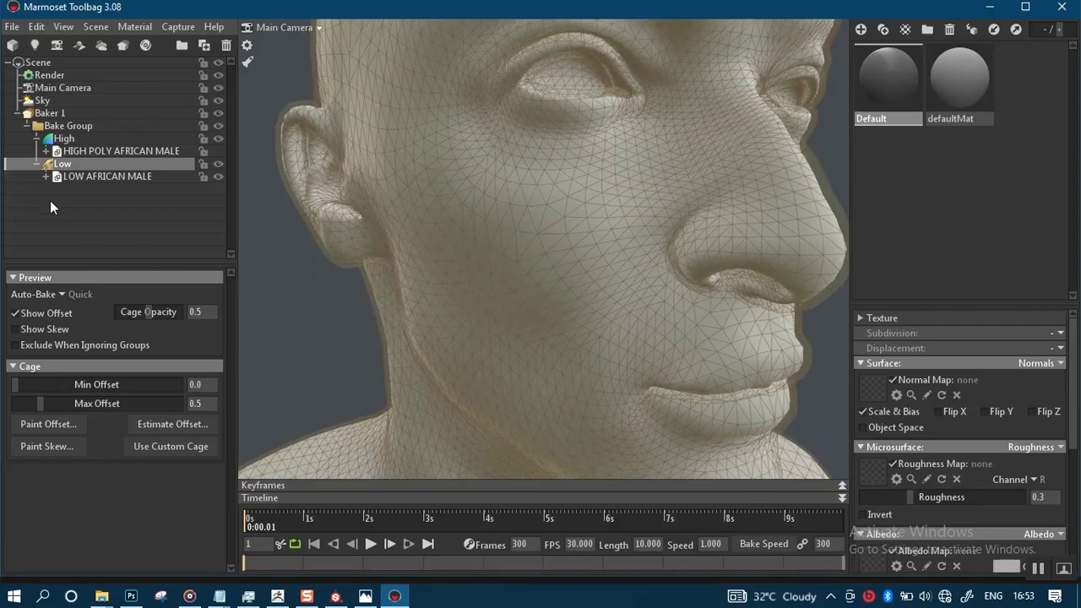
# - Delete AFRICAN MALE.png from the MALE MAPS folder and select that folder's full path
pyautogui.click(50, 112)
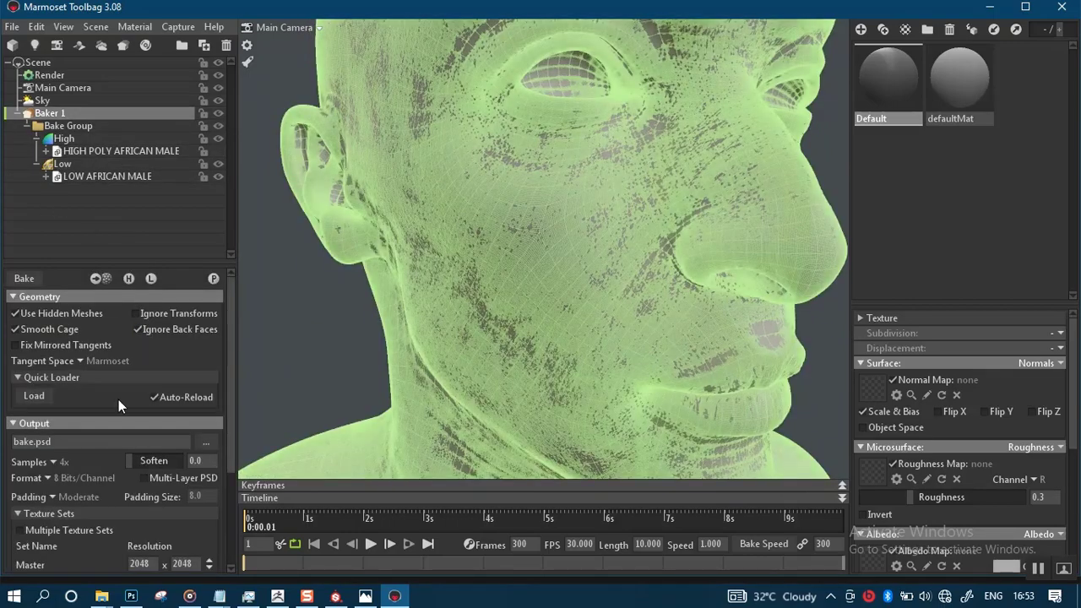
pyautogui.moveTo(101, 596)
pyautogui.click(69, 524)
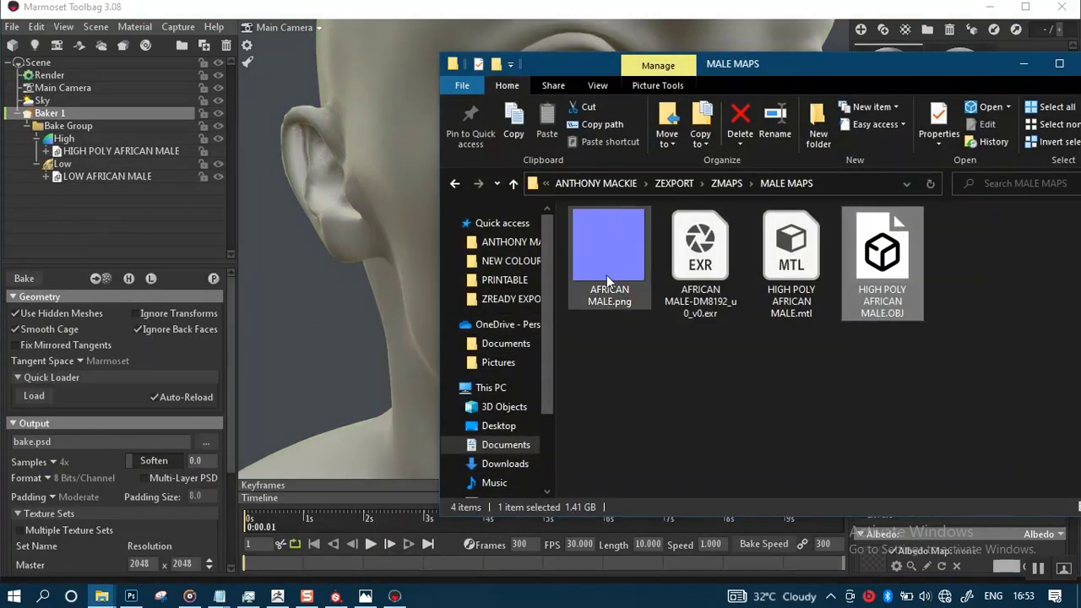
pyautogui.click(604, 268)
pyautogui.press('Delete')
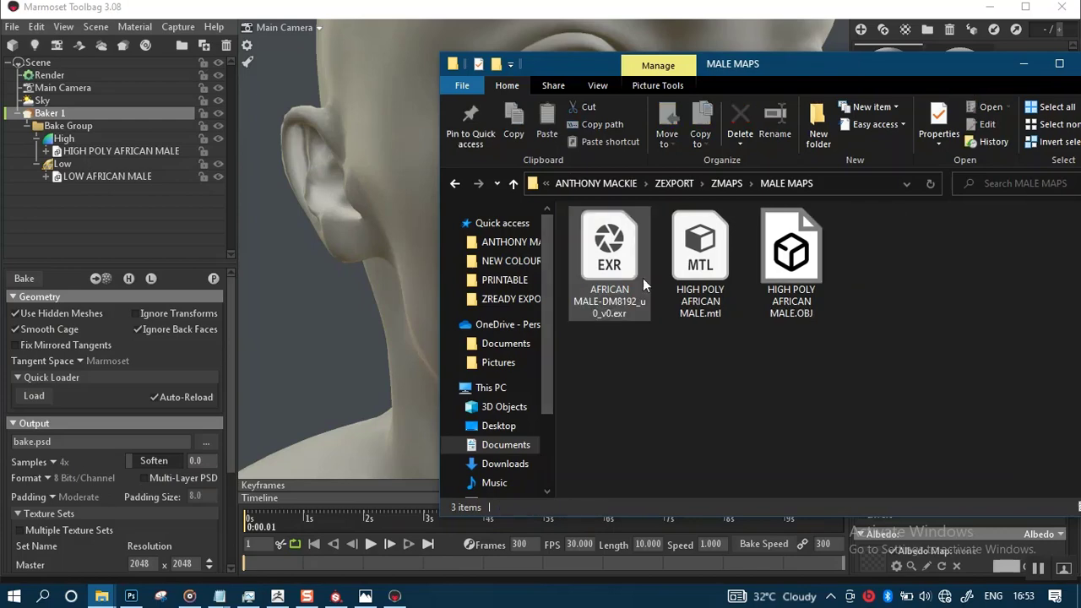
pyautogui.click(835, 184)
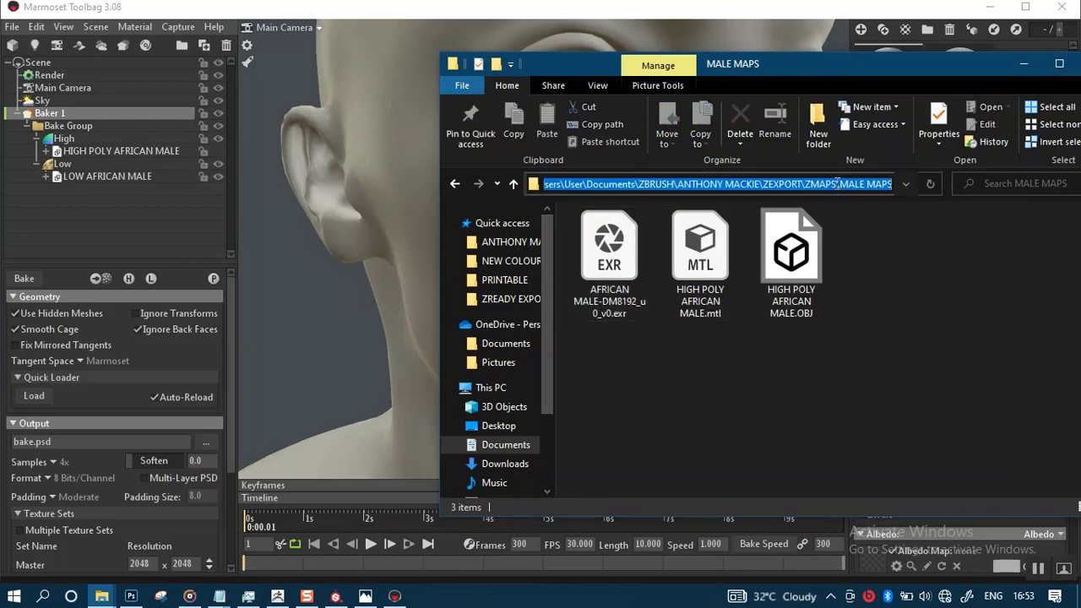
# - Return to Marmoset Toolbag and set Baker 1's Master texture resolution to 4096 x 4096
pyautogui.click(110, 250)
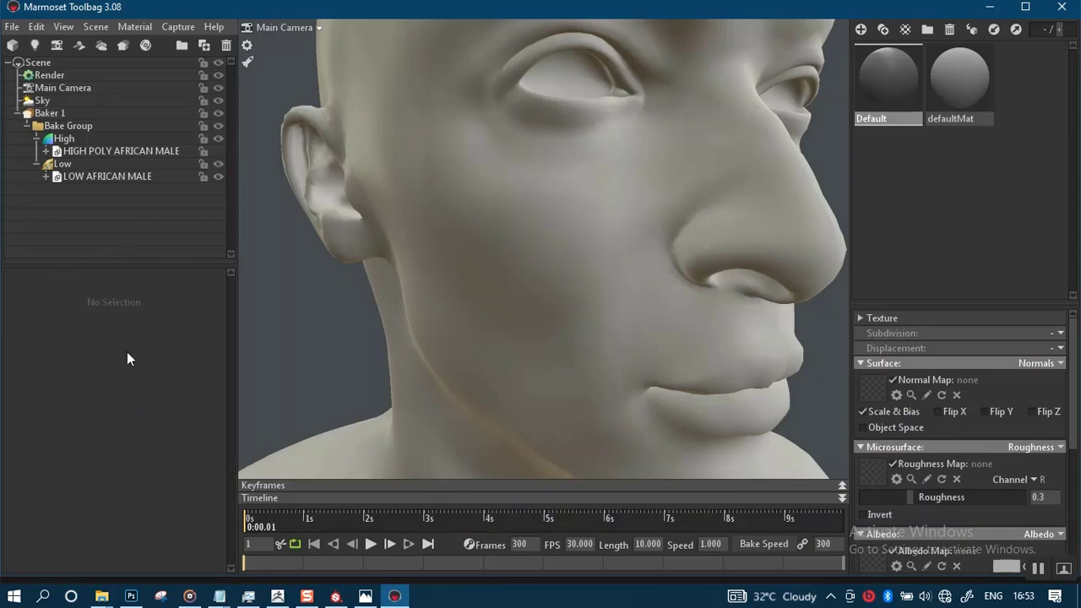
pyautogui.click(71, 117)
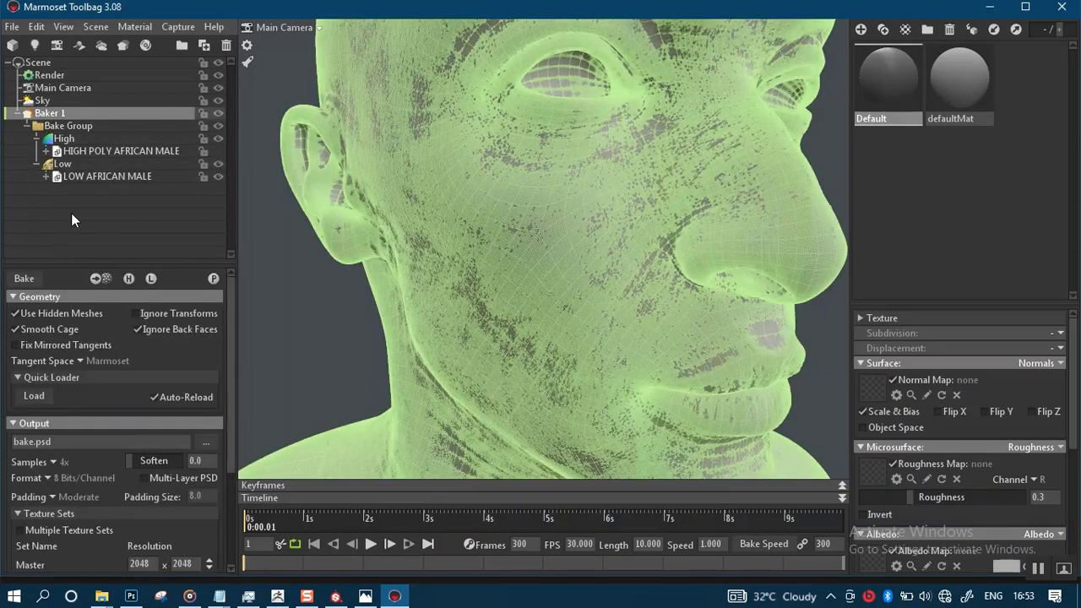
pyautogui.scroll(-2, 109, 486)
pyautogui.scroll(-3, 109, 486)
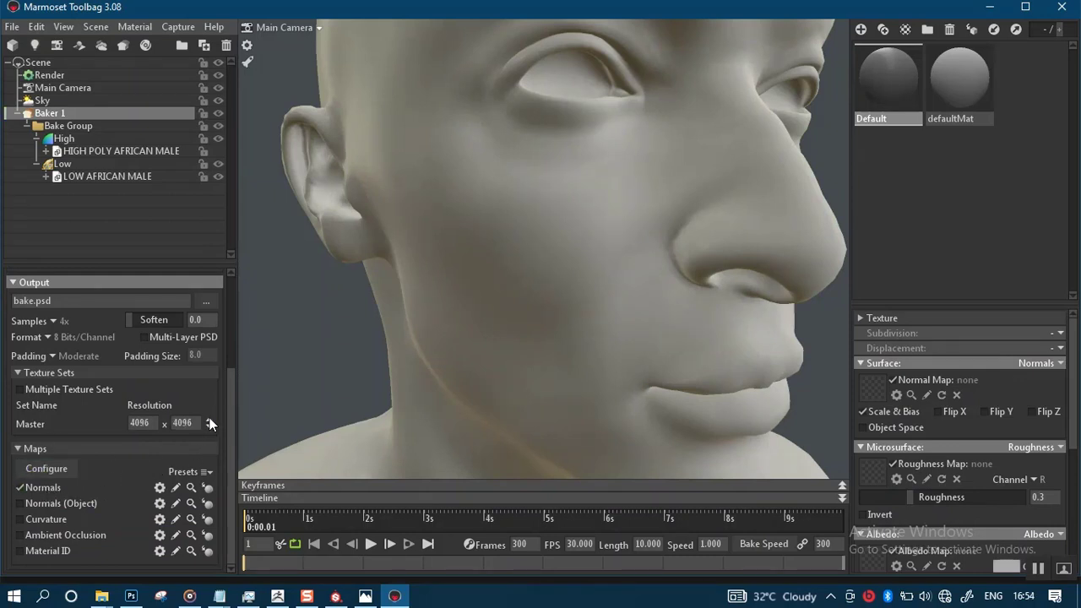
pyautogui.scroll(-3, 388, 398)
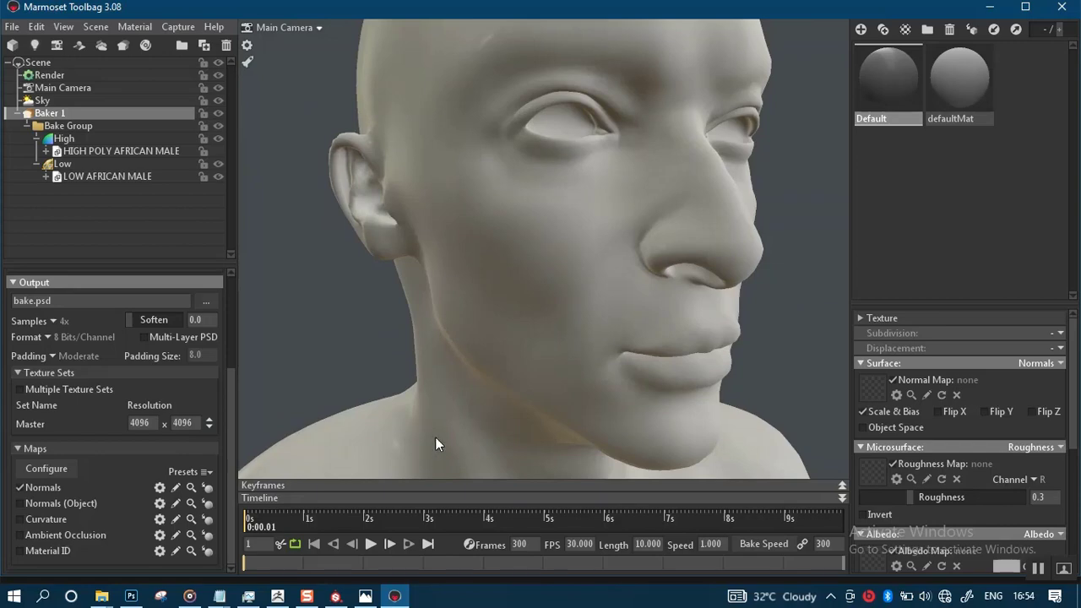
# - Check the files in the MALE MAPS folder, then switch to Substance Painter and remove the AFRICA_MALE texture set's Normal mesh map
pyautogui.moveTo(101, 596)
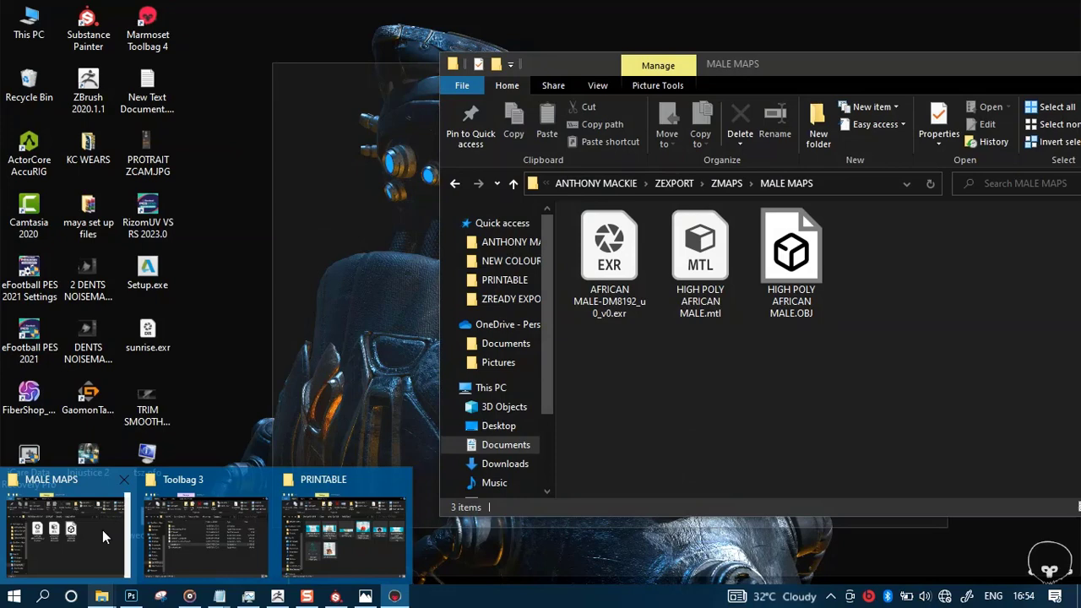
pyautogui.click(102, 530)
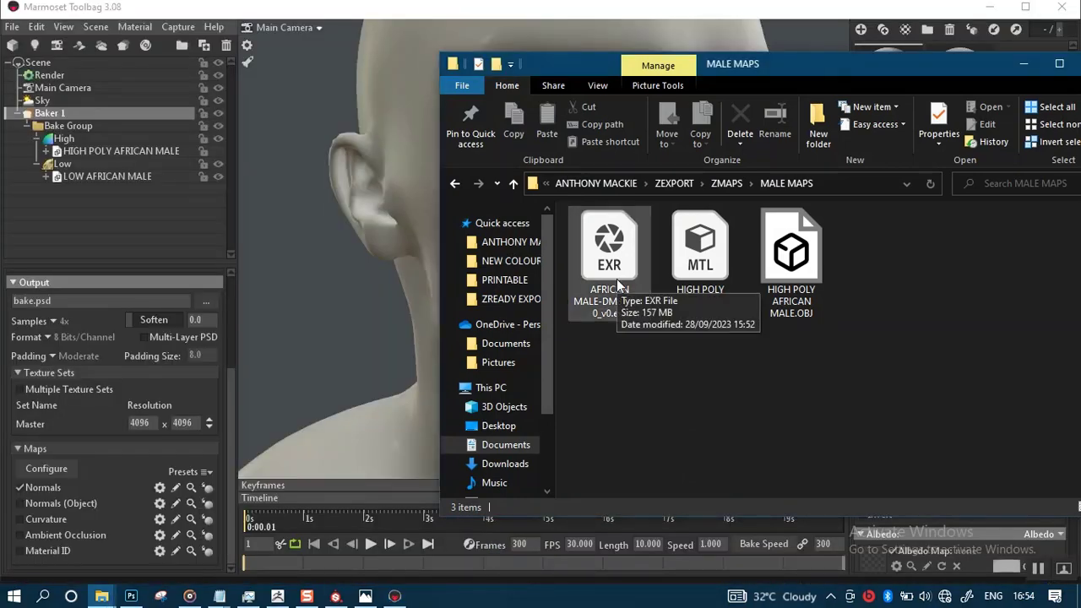
pyautogui.moveTo(335, 596)
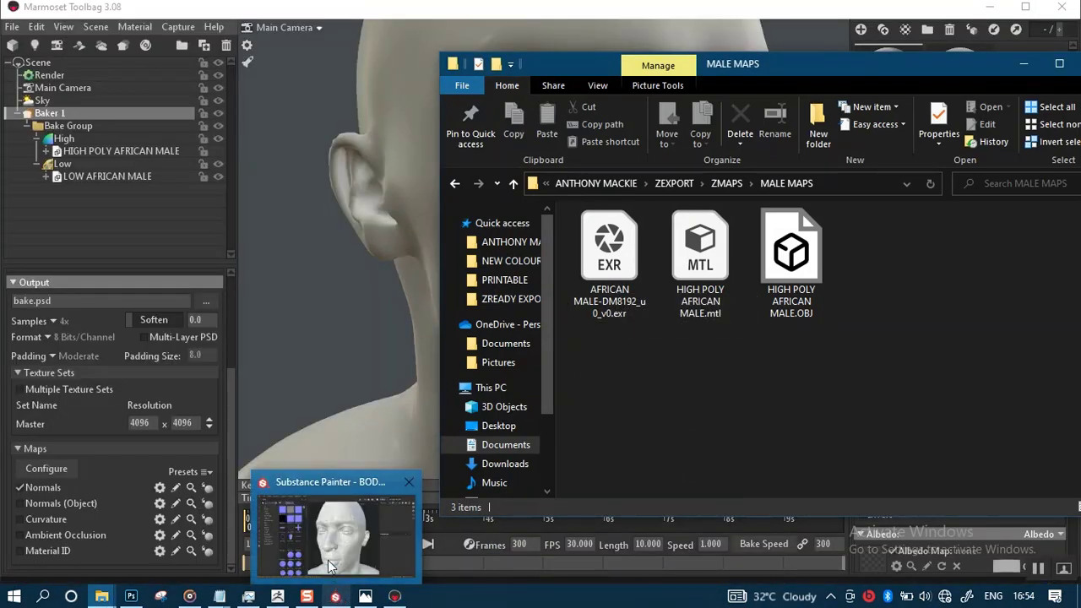
pyautogui.moveTo(330, 566)
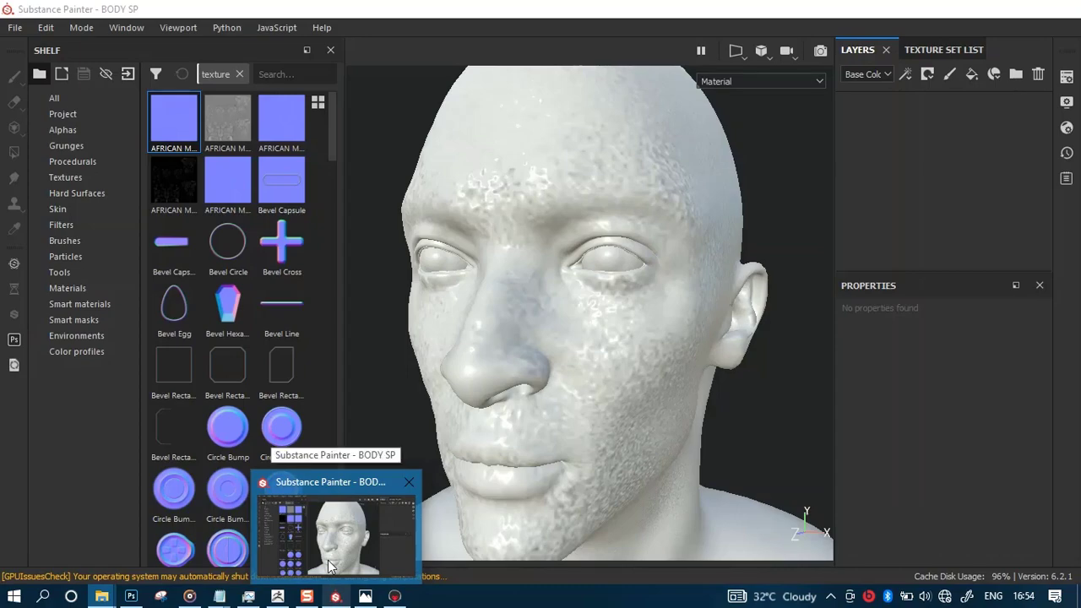
pyautogui.click(331, 566)
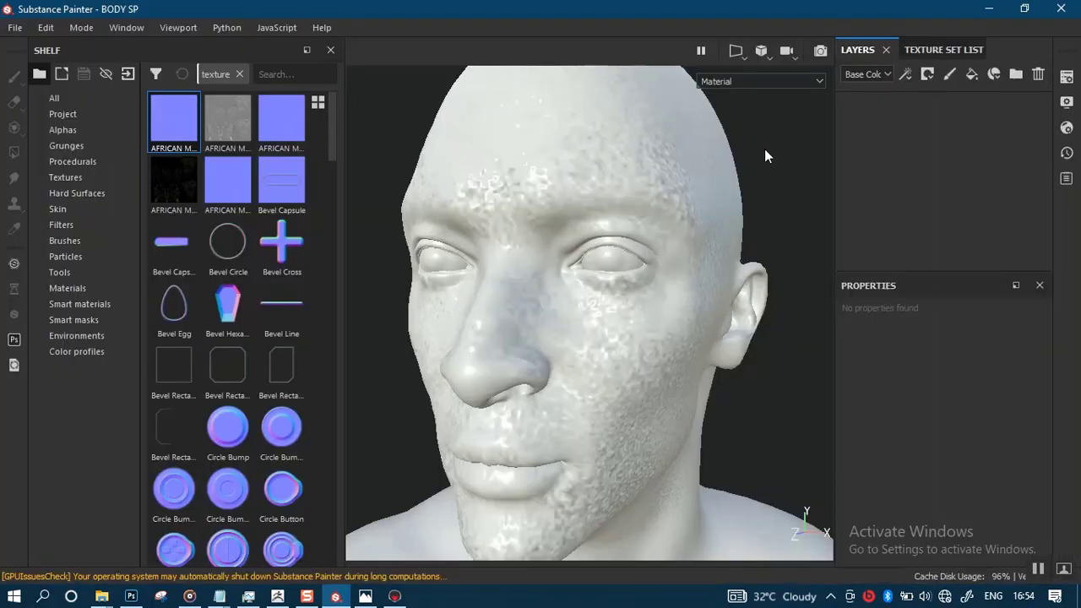
pyautogui.click(928, 50)
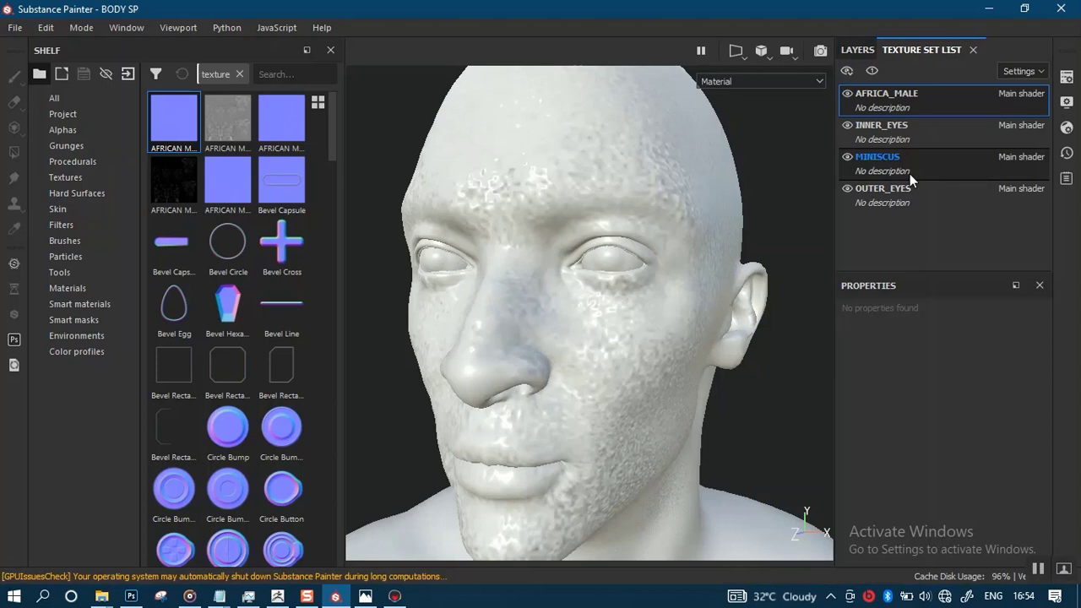
pyautogui.click(856, 52)
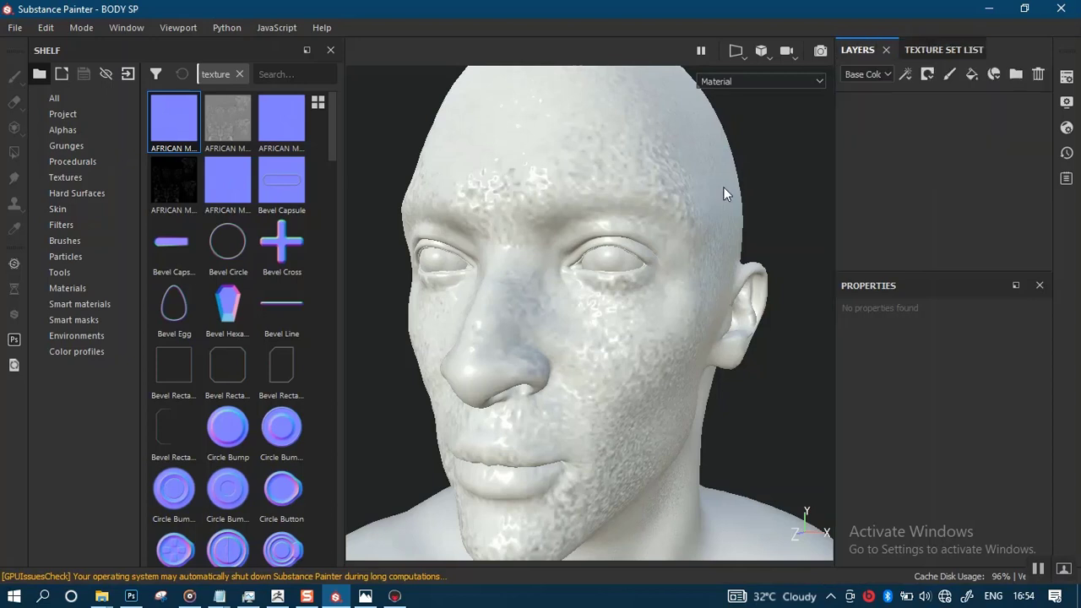
pyautogui.click(1067, 77)
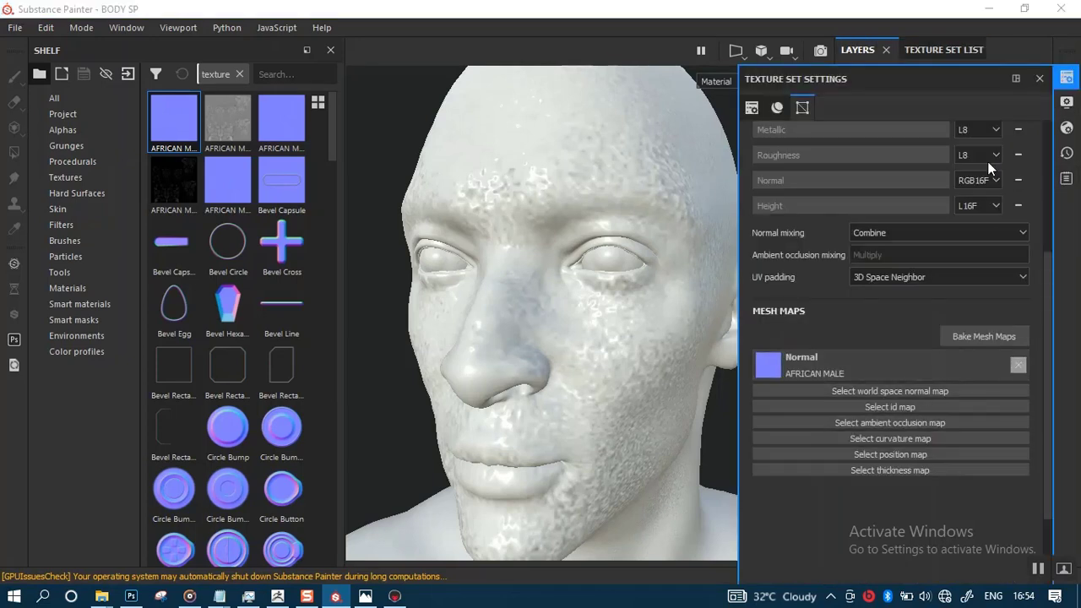
pyautogui.click(1039, 79)
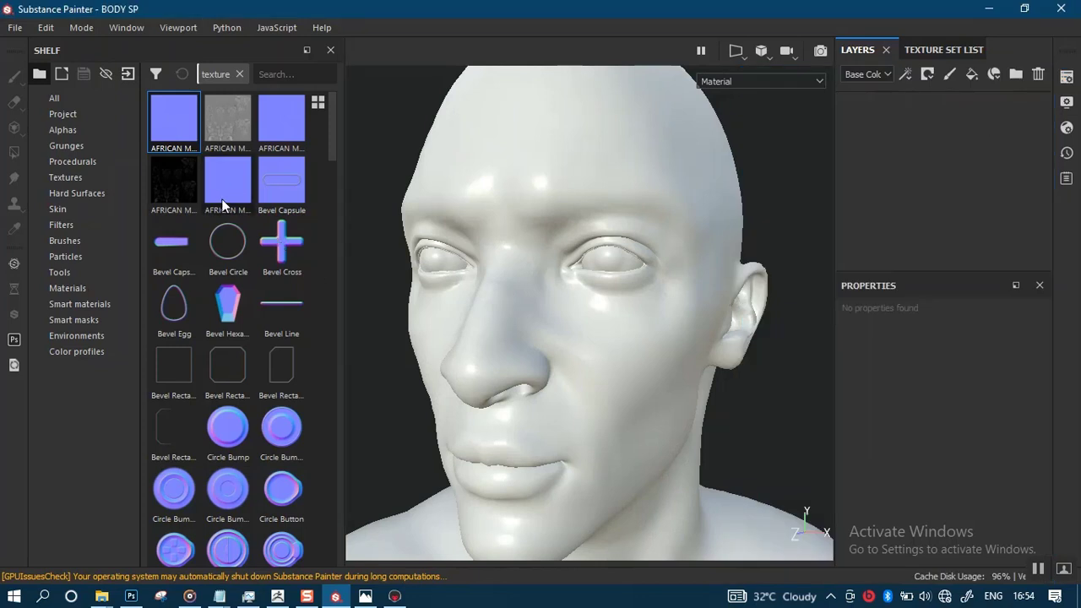
# - Add a fill layer and assign the AFRICAN MALE DISPLACE texture to its Height channel
pyautogui.click(218, 131)
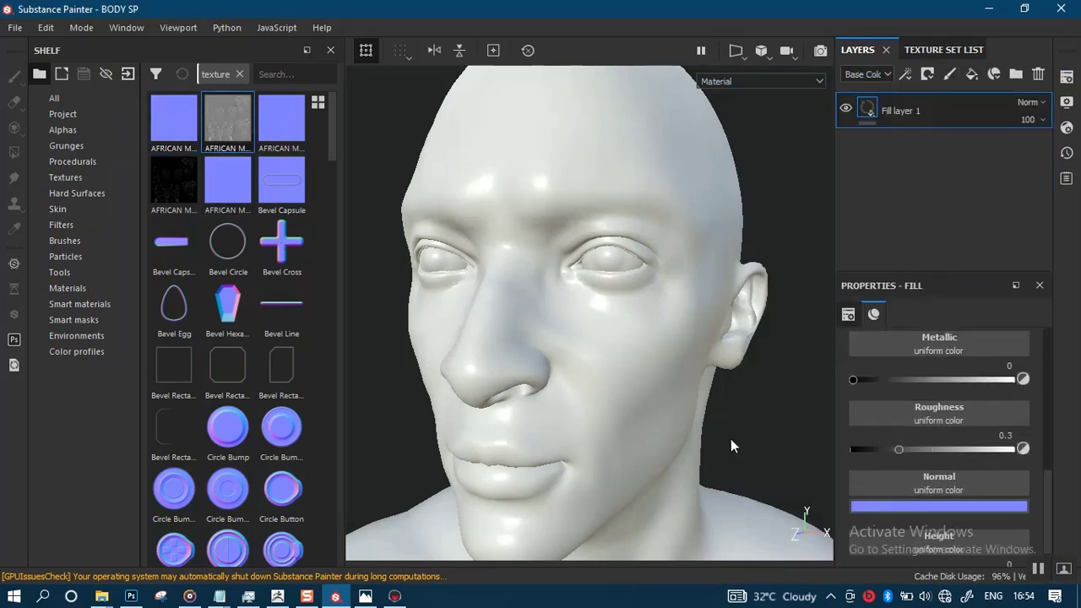
pyautogui.scroll(-2, 921, 496)
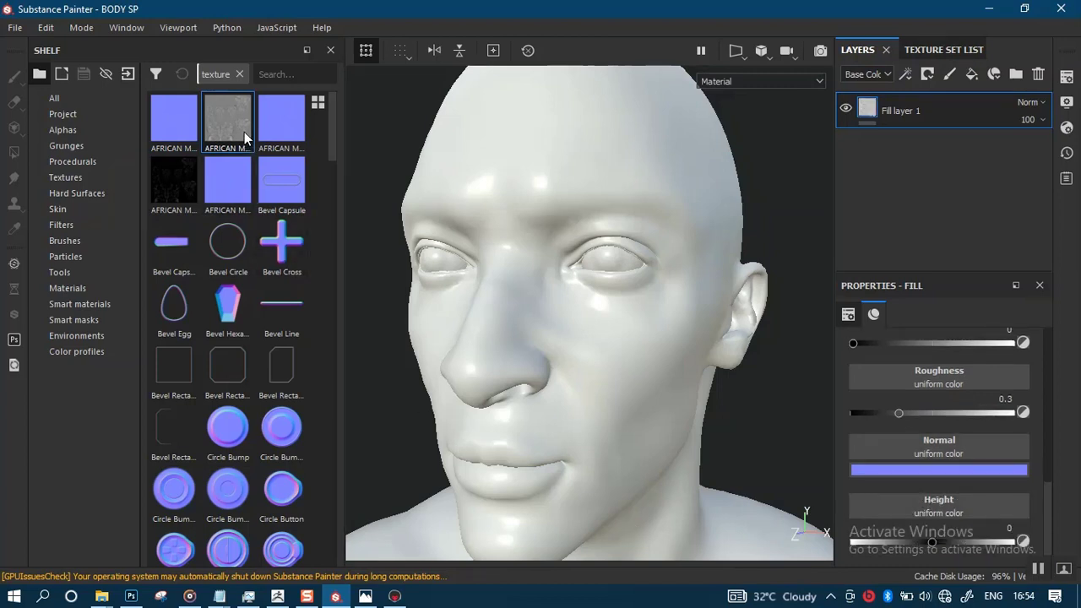
pyautogui.moveTo(244, 132); pyautogui.dragTo(903, 499)
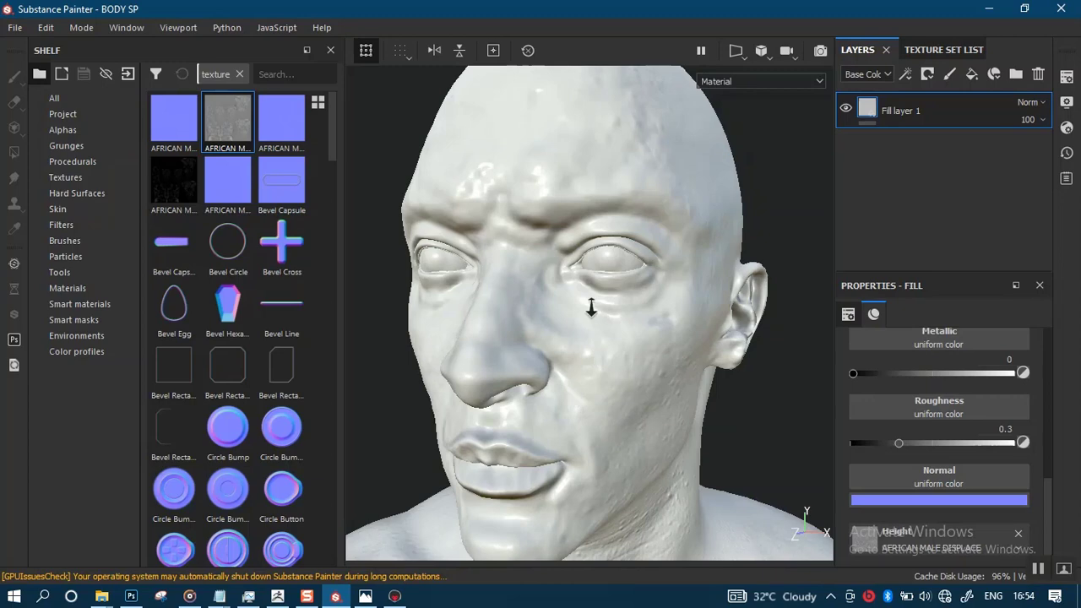
# - Examine the displacement detail on the character's face, neck, chest and torso
pyautogui.moveTo(591, 308)
pyautogui.keyDown('alt'); pyautogui.mouseDown(button='right')
pyautogui.moveTo(613, 407)
pyautogui.moveTo(596, 401)
pyautogui.moveTo(591, 287)
pyautogui.mouseUp(button='right'); pyautogui.keyUp('alt')
pyautogui.keyDown('alt'); pyautogui.moveTo(623, 414); pyautogui.dragTo(638, 234, button='middle'); pyautogui.keyUp('alt')
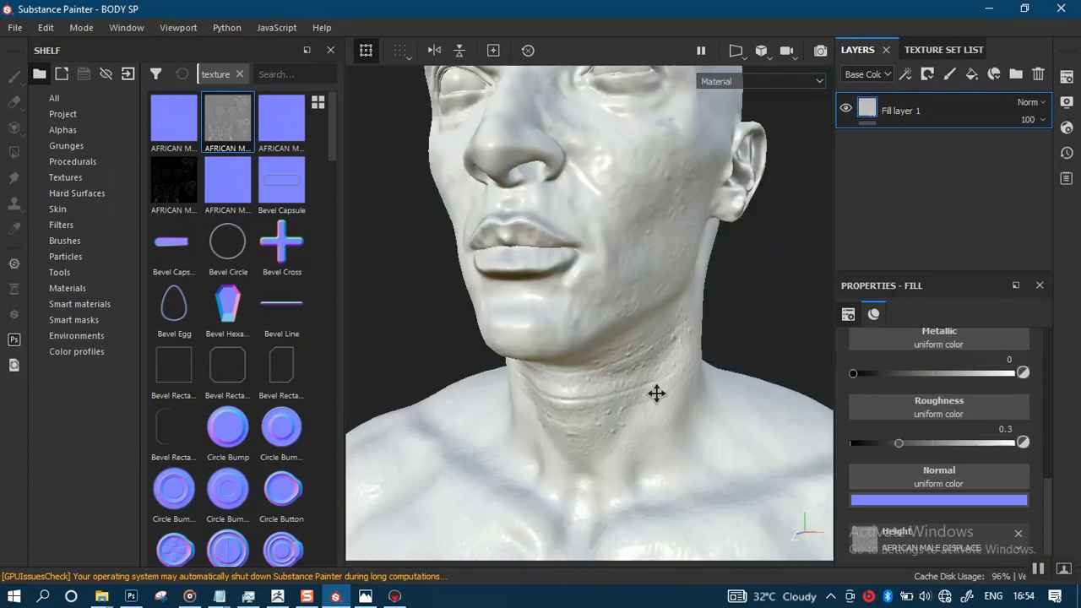
pyautogui.keyDown('alt'); pyautogui.moveTo(656, 393); pyautogui.dragTo(620, 235, button='middle'); pyautogui.keyUp('alt')
pyautogui.keyDown('alt'); pyautogui.moveTo(639, 389); pyautogui.dragTo(482, 294); pyautogui.keyUp('alt')
pyautogui.keyDown('alt'); pyautogui.moveTo(539, 238); pyautogui.dragTo(562, 289, button='middle'); pyautogui.keyUp('alt')
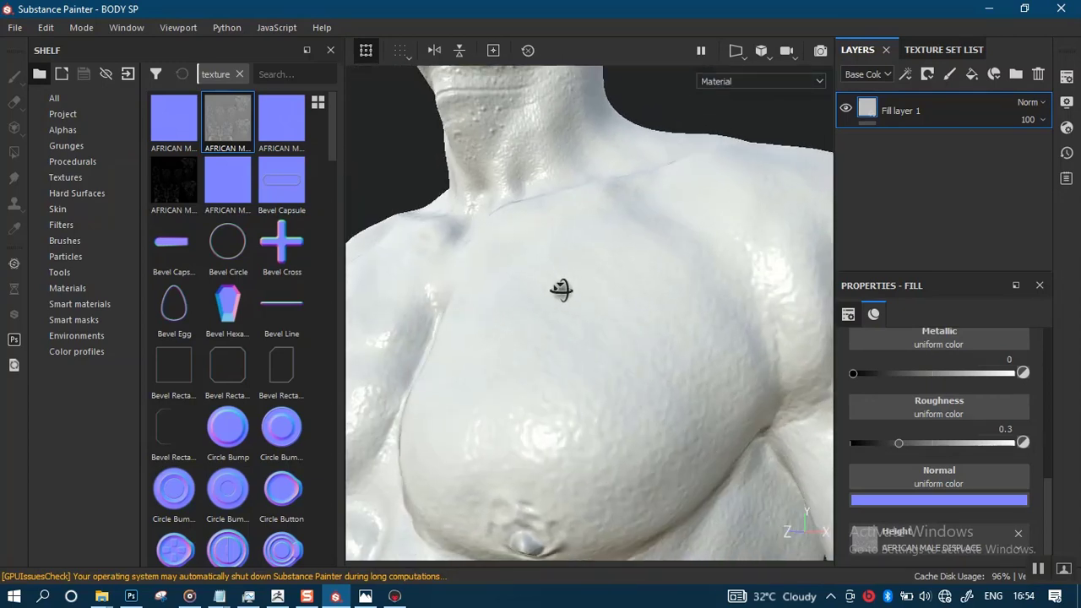
pyautogui.keyDown('alt'); pyautogui.moveTo(562, 290); pyautogui.dragTo(546, 270, button='right'); pyautogui.keyUp('alt')
pyautogui.keyDown('alt'); pyautogui.moveTo(546, 270); pyautogui.dragTo(540, 202, button='middle'); pyautogui.keyUp('alt')
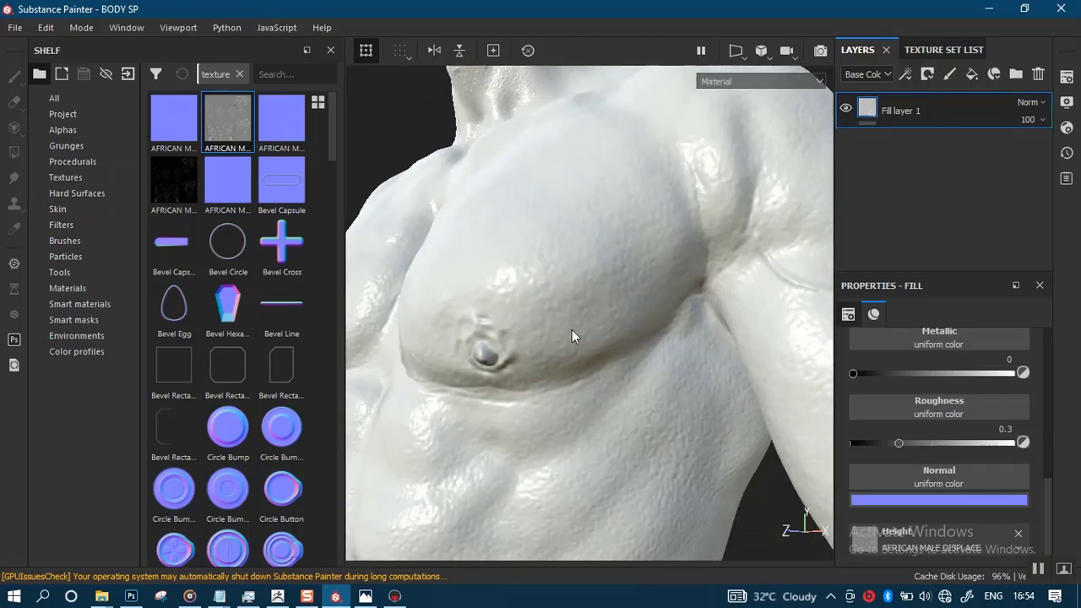
pyautogui.moveTo(572, 336)
pyautogui.keyDown('alt'); pyautogui.mouseDown()
pyautogui.moveTo(603, 284)
pyautogui.moveTo(475, 258)
pyautogui.moveTo(572, 193)
pyautogui.moveTo(574, 262)
pyautogui.moveTo(637, 188)
pyautogui.moveTo(598, 389)
pyautogui.moveTo(550, 331)
pyautogui.moveTo(644, 265)
pyautogui.moveTo(622, 377)
pyautogui.moveTo(533, 264)
pyautogui.moveTo(601, 343)
pyautogui.moveTo(650, 239)
pyautogui.moveTo(572, 354)
pyautogui.mouseUp(); pyautogui.keyUp('alt')
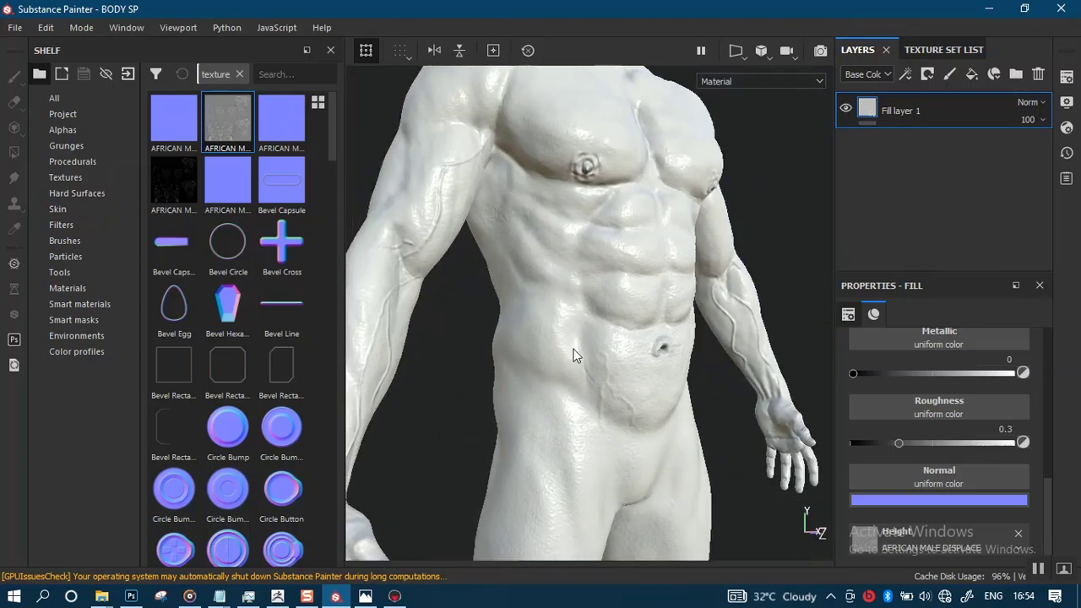
# - Inspect the displacement detail on the side of the head, the forearm and the back of the hand
pyautogui.keyDown('alt'); pyautogui.moveTo(583, 273); pyautogui.dragTo(577, 487, button='middle'); pyautogui.keyUp('alt')
pyautogui.keyDown('alt'); pyautogui.moveTo(574, 246); pyautogui.dragTo(550, 343, button='middle'); pyautogui.keyUp('alt')
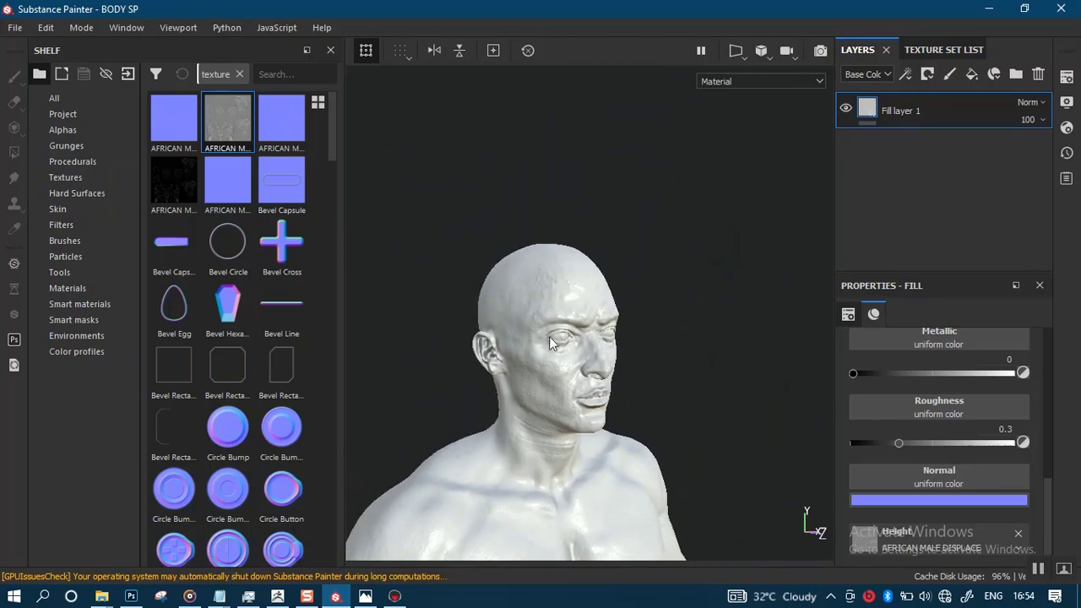
pyautogui.scroll(2, 586, 375)
pyautogui.scroll(3, 586, 375)
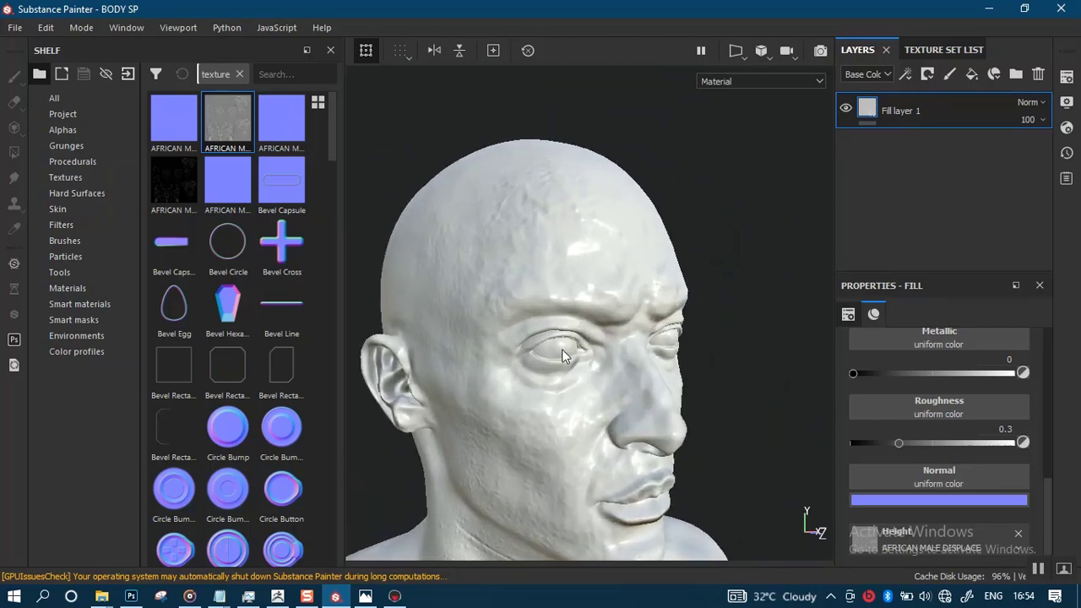
pyautogui.keyDown('alt'); pyautogui.moveTo(562, 353); pyautogui.dragTo(499, 357); pyautogui.keyUp('alt')
pyautogui.keyDown('alt'); pyautogui.moveTo(560, 420); pyautogui.dragTo(647, 192, button='middle'); pyautogui.keyUp('alt')
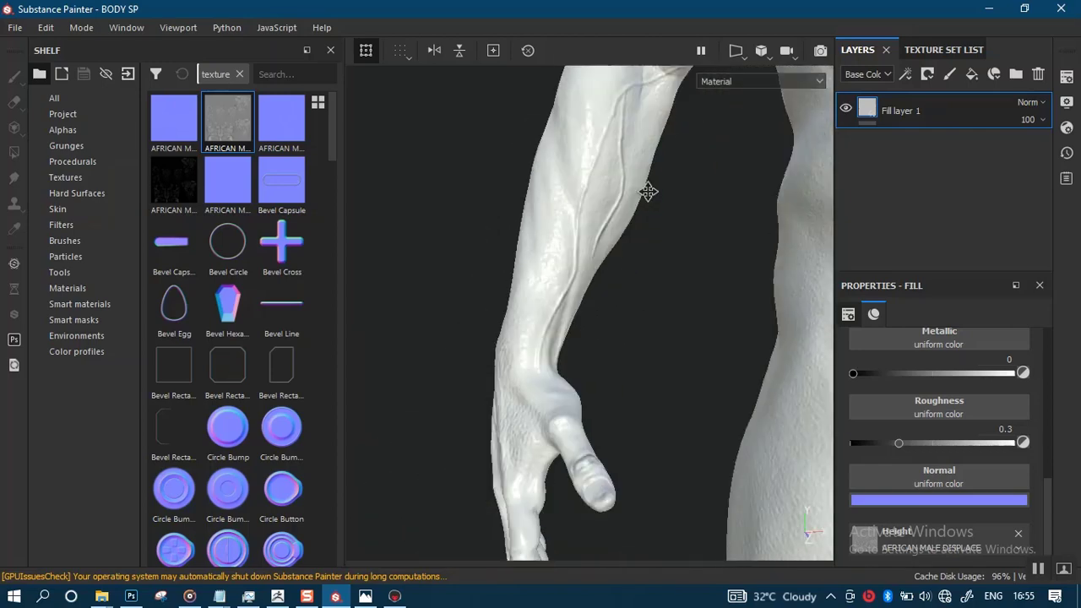
pyautogui.keyDown('alt'); pyautogui.moveTo(595, 410); pyautogui.dragTo(582, 293, button='middle'); pyautogui.keyUp('alt')
pyautogui.keyDown('alt'); pyautogui.moveTo(571, 317); pyautogui.dragTo(718, 314); pyautogui.keyUp('alt')
pyautogui.keyDown('alt'); pyautogui.moveTo(591, 325); pyautogui.dragTo(639, 285, button='middle'); pyautogui.keyUp('alt')
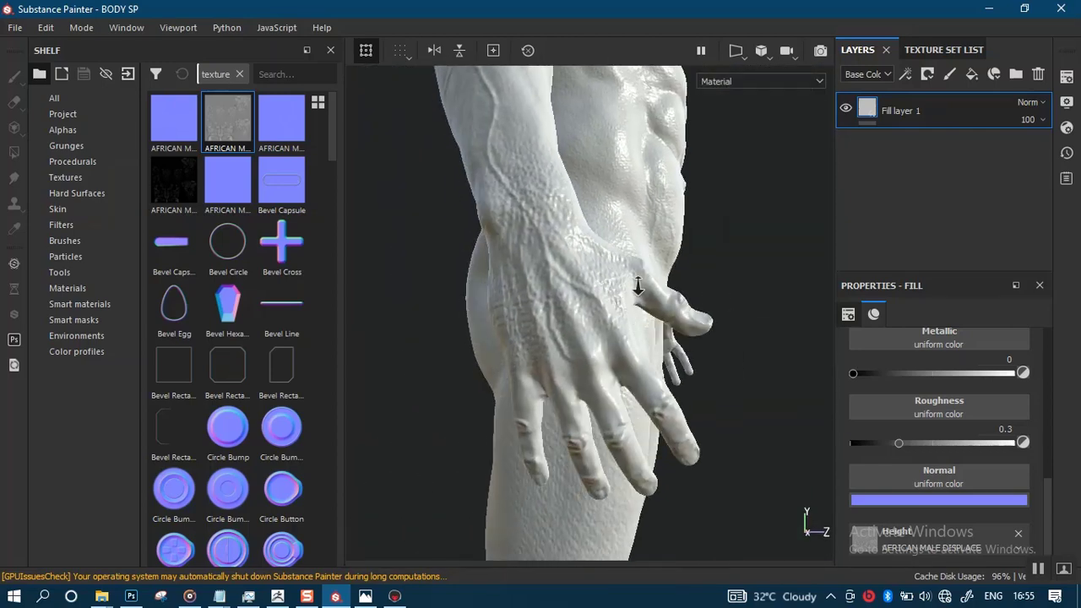
pyautogui.moveTo(639, 286)
pyautogui.keyDown('alt'); pyautogui.mouseDown(button='right')
pyautogui.moveTo(633, 357)
pyautogui.moveTo(625, 332)
pyautogui.moveTo(605, 333)
pyautogui.moveTo(610, 346)
pyautogui.mouseUp(button='right'); pyautogui.keyUp('alt')
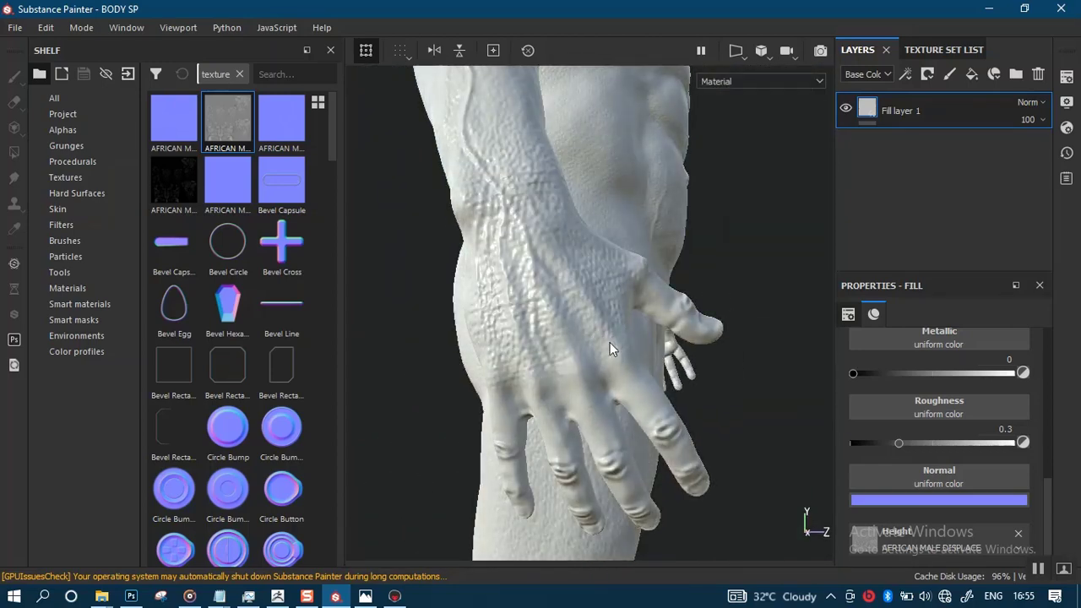
pyautogui.keyDown('alt'); pyautogui.moveTo(606, 348); pyautogui.dragTo(663, 319); pyautogui.keyUp('alt')
# - Examine the displacement detail on the front of the head and the shoulders
pyautogui.keyDown('alt'); pyautogui.moveTo(578, 321); pyautogui.dragTo(566, 494, button='middle'); pyautogui.keyUp('alt')
pyautogui.scroll(-5, 489, 224)
pyautogui.keyDown('alt'); pyautogui.moveTo(489, 224); pyautogui.dragTo(534, 356, button='middle'); pyautogui.keyUp('alt')
pyautogui.keyDown('alt'); pyautogui.moveTo(534, 356); pyautogui.dragTo(554, 286); pyautogui.keyUp('alt')
pyautogui.keyDown('alt'); pyautogui.moveTo(555, 285); pyautogui.dragTo(622, 314, button='right'); pyautogui.keyUp('alt')
pyautogui.keyDown('alt'); pyautogui.moveTo(622, 313); pyautogui.dragTo(529, 367, button='middle'); pyautogui.keyUp('alt')
pyautogui.keyDown('alt'); pyautogui.moveTo(529, 366); pyautogui.dragTo(498, 298, button='right'); pyautogui.keyUp('alt')
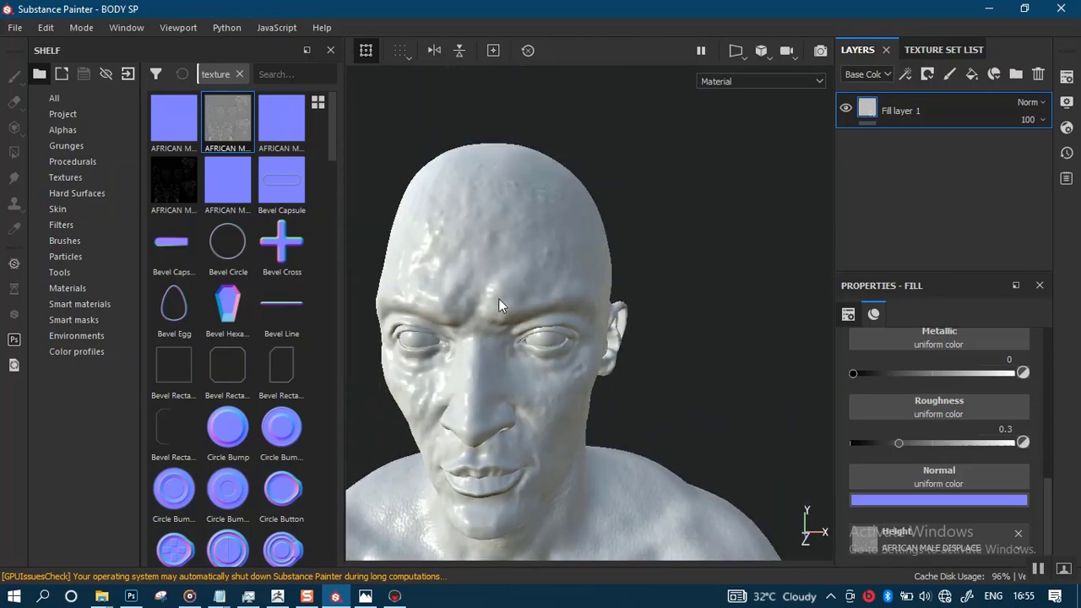
pyautogui.keyDown('alt'); pyautogui.moveTo(548, 350); pyautogui.dragTo(581, 269, button='middle'); pyautogui.keyUp('alt')
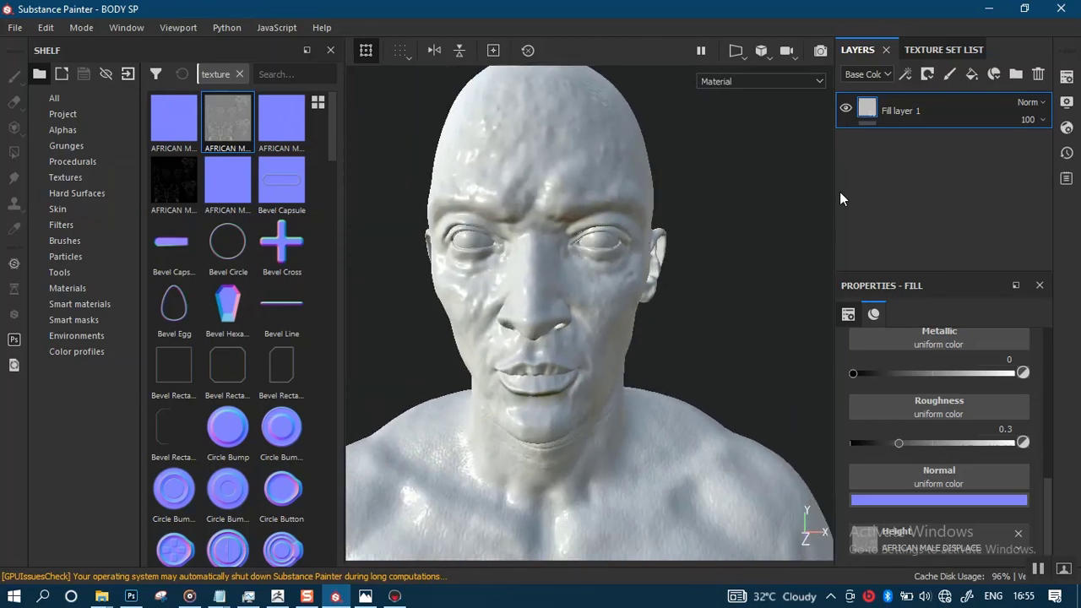
# - Remove the AFRICAN MALE DISPLACE texture from the fill layer's Height channel and check the head and upper body
pyautogui.click(1017, 532)
pyautogui.keyDown('alt'); pyautogui.moveTo(577, 359); pyautogui.dragTo(539, 315, button='right'); pyautogui.keyUp('alt')
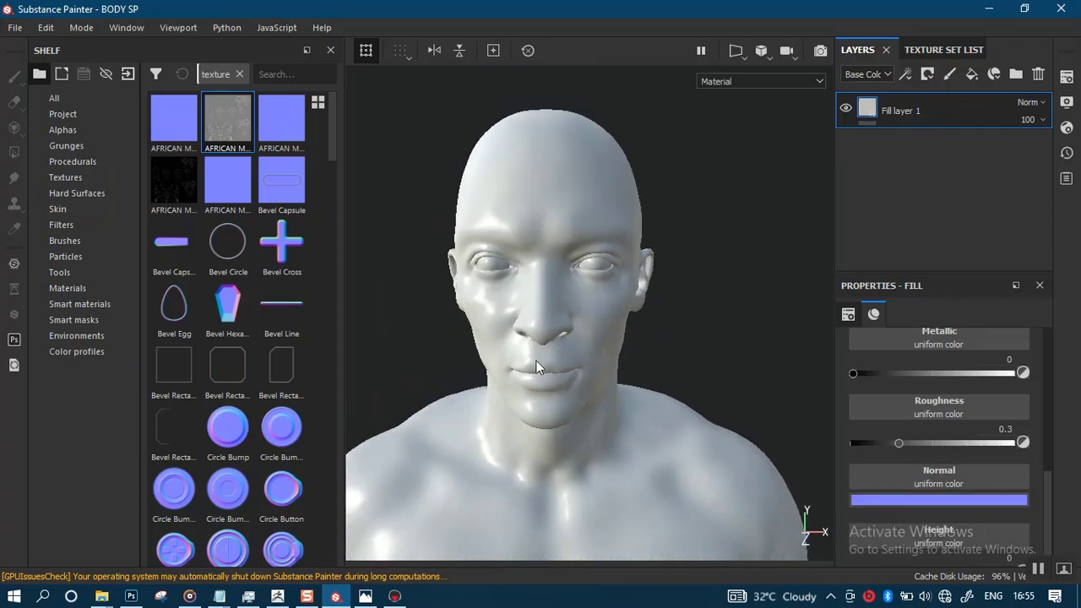
pyautogui.keyDown('alt'); pyautogui.moveTo(563, 384); pyautogui.dragTo(568, 313, button='middle'); pyautogui.keyUp('alt')
pyautogui.keyDown('alt'); pyautogui.moveTo(576, 391); pyautogui.dragTo(529, 319); pyautogui.keyUp('alt')
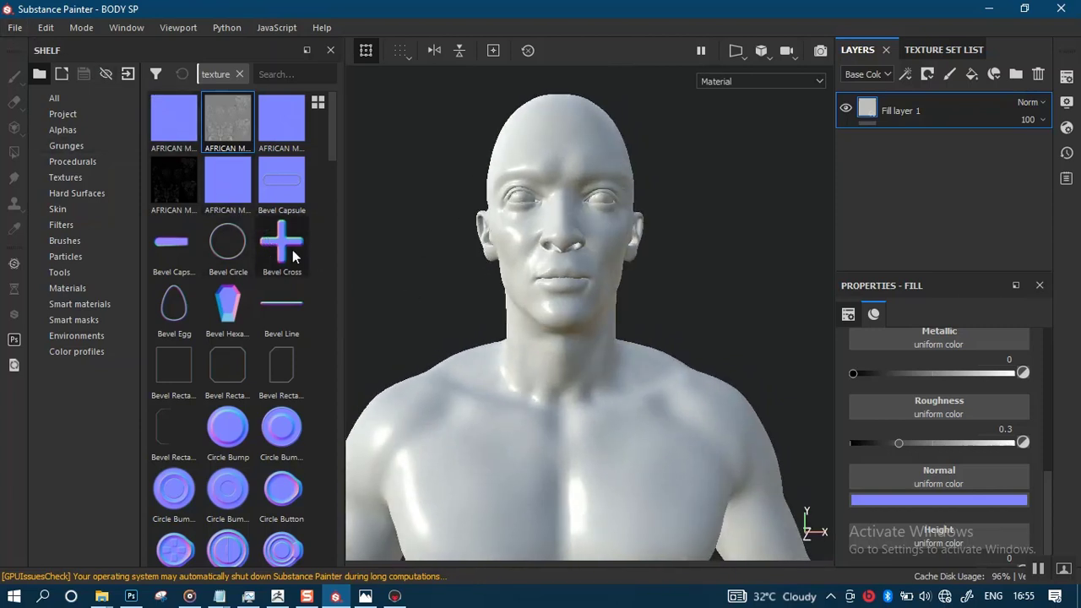
# - Try to reload the AFRICAN MALE NORMAL texture in the shelf and decline relocating its source file
pyautogui.rightClick(286, 124)
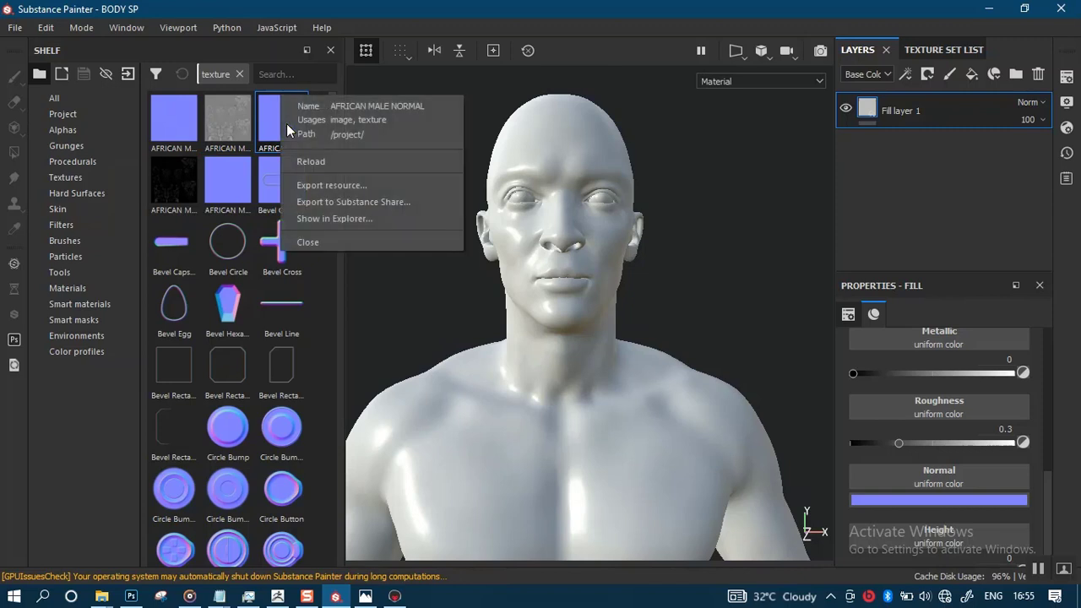
pyautogui.click(311, 161)
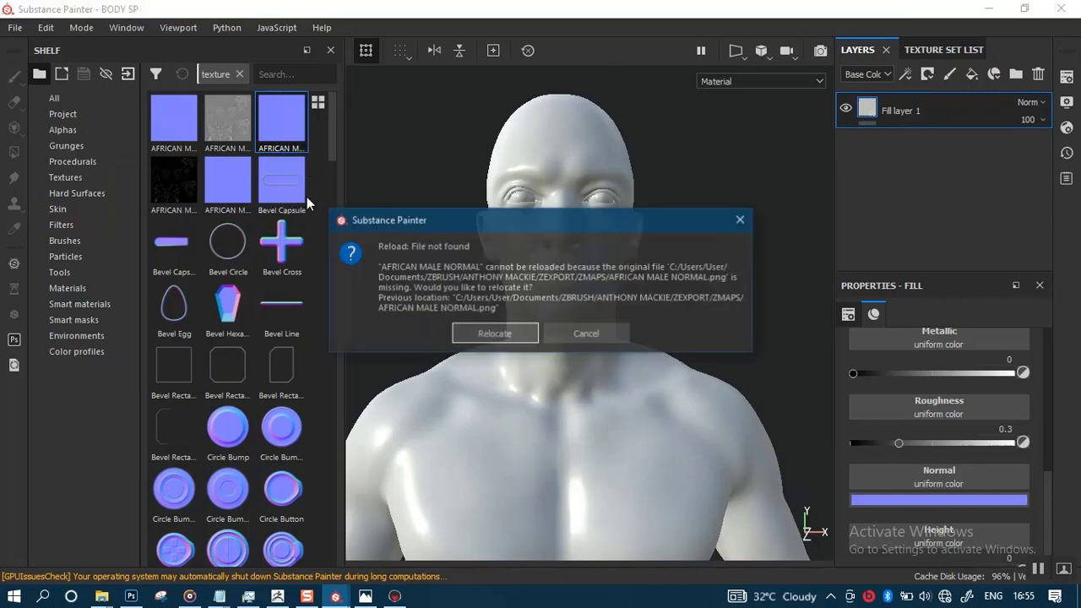
pyautogui.click(586, 337)
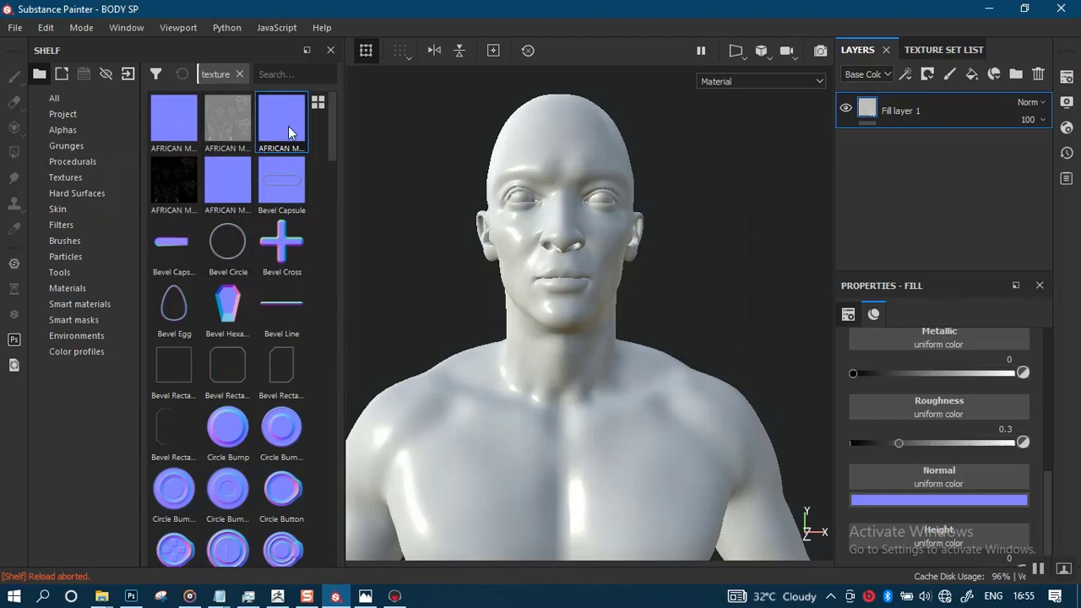
pyautogui.keyDown('alt'); pyautogui.moveTo(621, 327); pyautogui.dragTo(572, 197, button='right'); pyautogui.keyUp('alt')
pyautogui.keyDown('alt'); pyautogui.moveTo(610, 332); pyautogui.dragTo(614, 262, button='middle'); pyautogui.keyUp('alt')
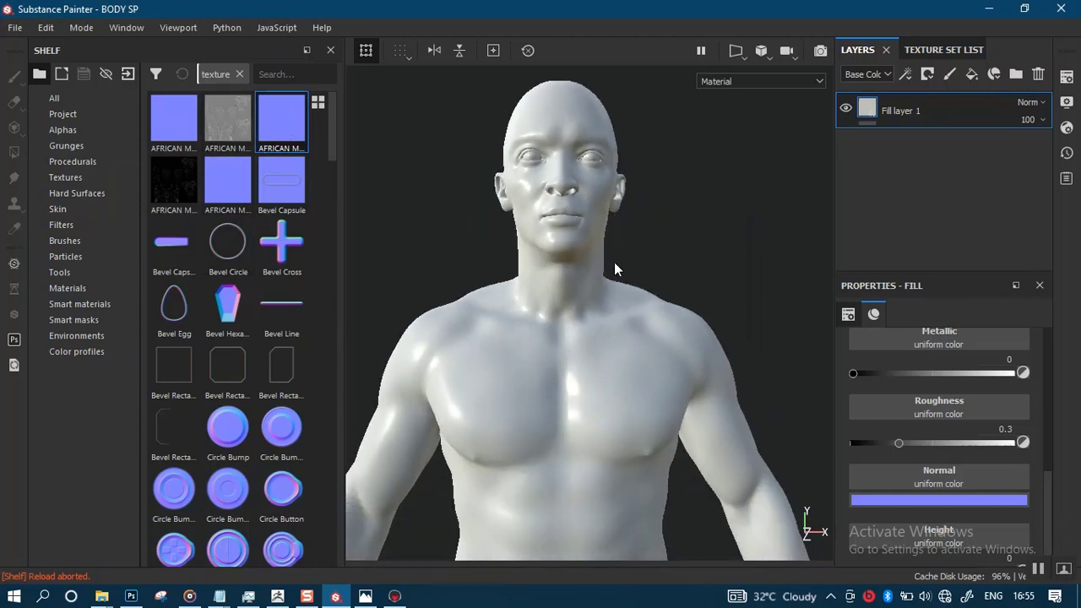
pyautogui.keyDown('alt'); pyautogui.moveTo(613, 262); pyautogui.dragTo(582, 245, button='right'); pyautogui.keyUp('alt')
pyautogui.moveTo(582, 321)
pyautogui.keyDown('alt'); pyautogui.mouseDown(button='middle')
pyautogui.moveTo(589, 285)
pyautogui.moveTo(591, 326)
pyautogui.mouseUp(button='middle'); pyautogui.keyUp('alt')
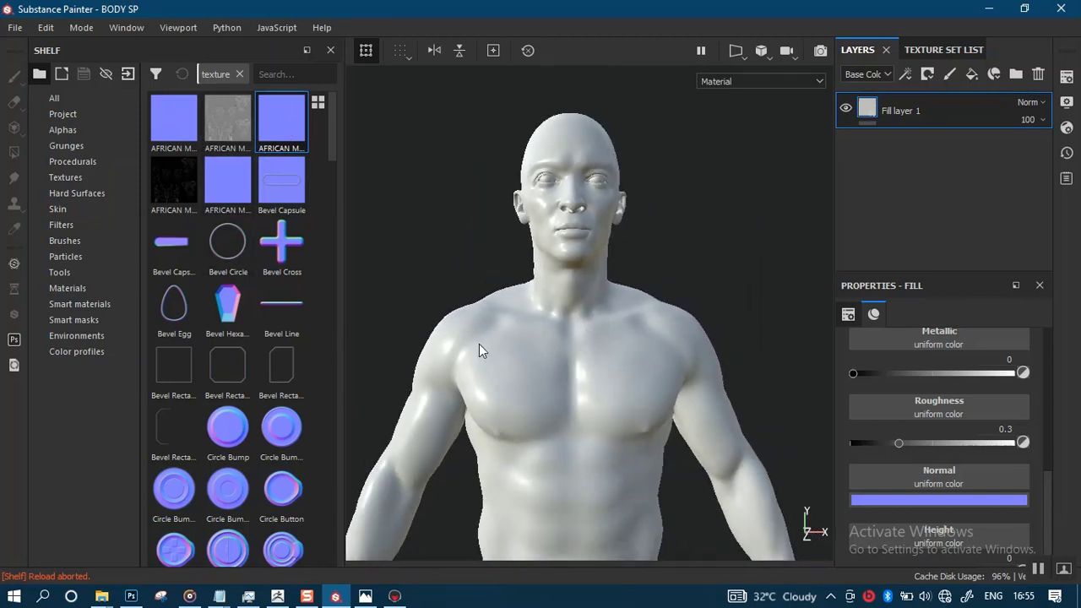
pyautogui.keyDown('alt'); pyautogui.moveTo(561, 203); pyautogui.dragTo(571, 289, button='right'); pyautogui.keyUp('alt')
pyautogui.keyDown('alt'); pyautogui.moveTo(531, 305); pyautogui.dragTo(541, 302); pyautogui.keyUp('alt')
pyautogui.keyDown('alt'); pyautogui.moveTo(540, 302); pyautogui.dragTo(550, 335, button='right'); pyautogui.keyUp('alt')
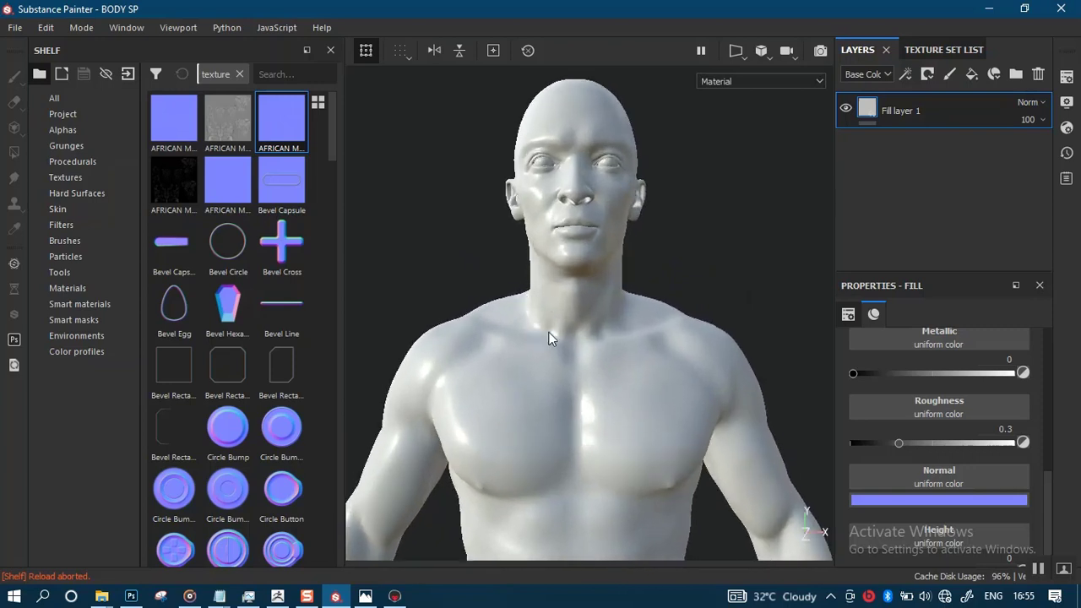
pyautogui.keyDown('alt'); pyautogui.moveTo(550, 335); pyautogui.dragTo(529, 347, button='middle'); pyautogui.keyUp('alt')
pyautogui.keyDown('alt'); pyautogui.moveTo(521, 319); pyautogui.dragTo(540, 309); pyautogui.keyUp('alt')
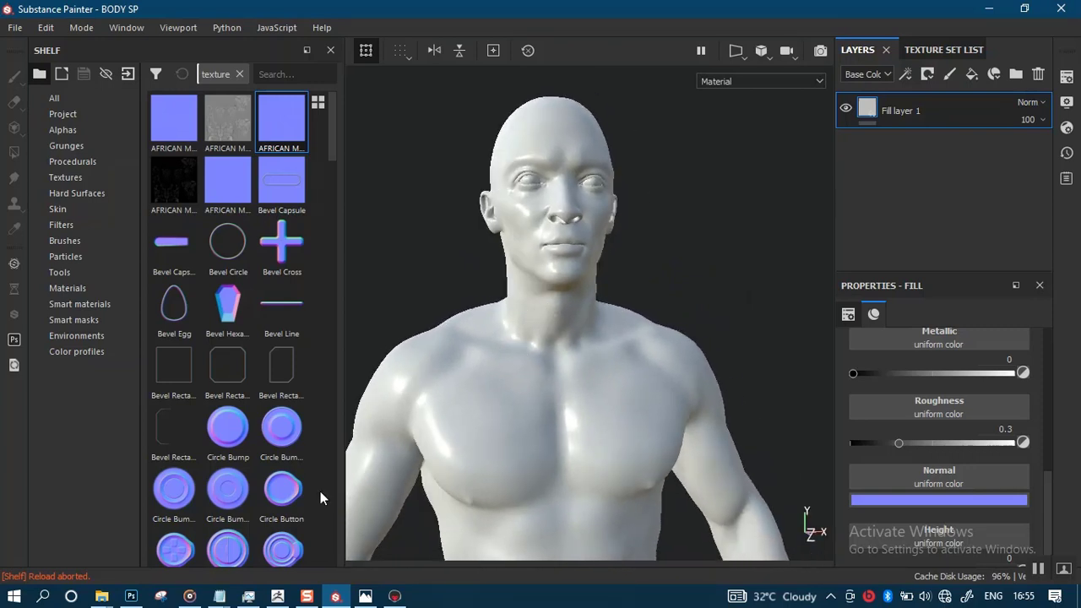
# - Switch to Marmoset Toolbag and set Baker 1's output Padding to None
pyautogui.click(394, 596)
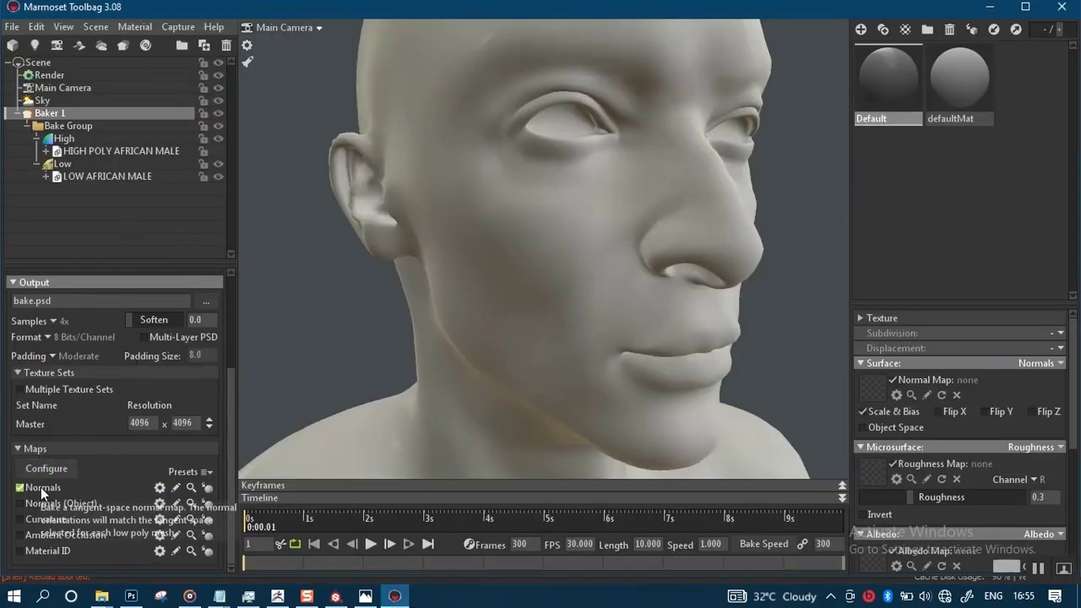
pyautogui.scroll(1, 61, 397)
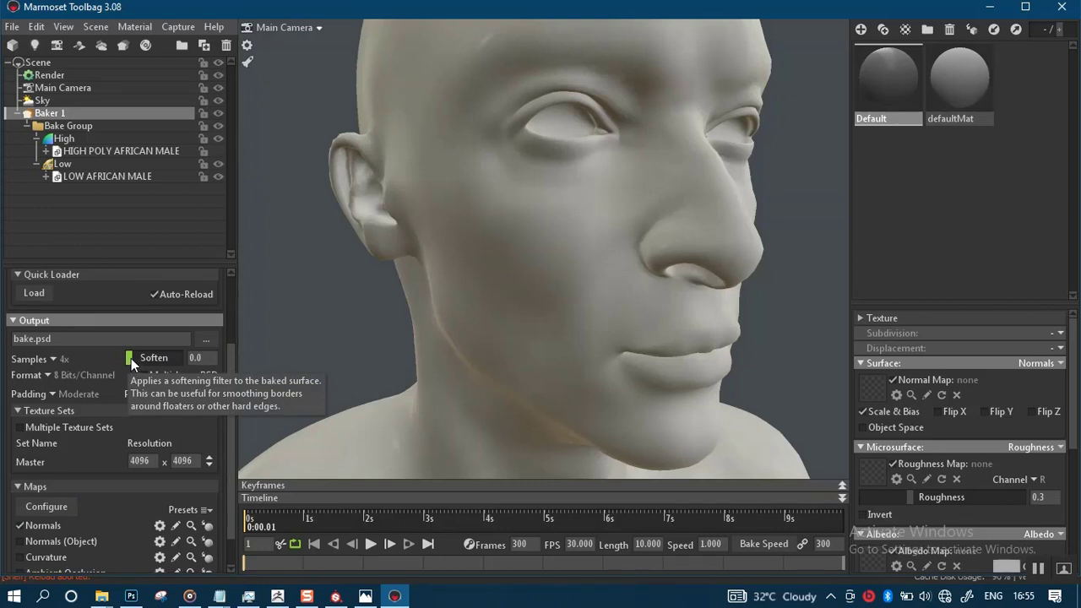
pyautogui.click(52, 393)
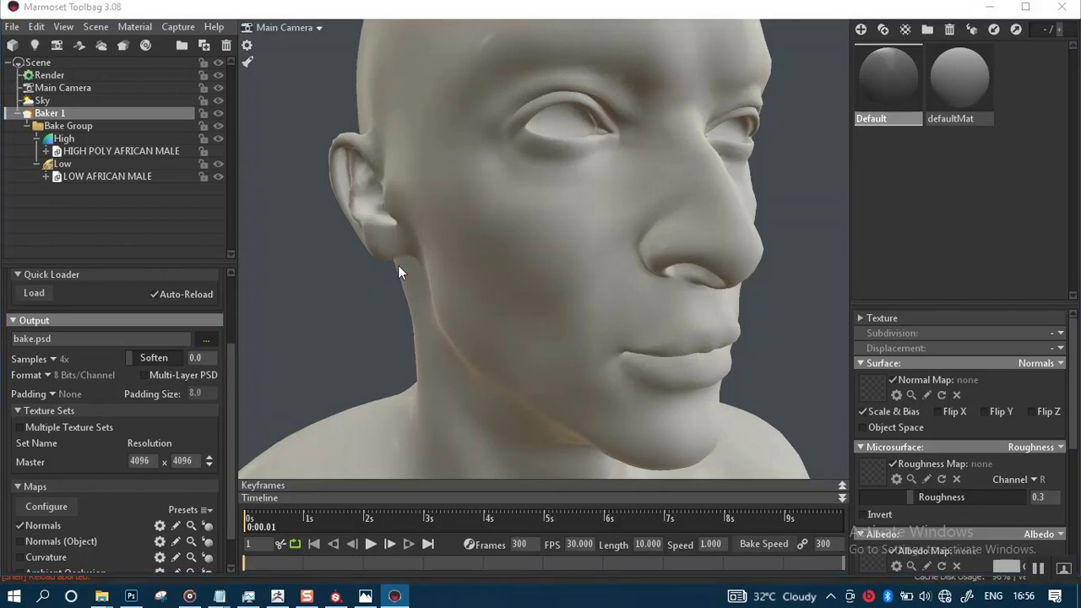
# - Set the bake output's save location to the MALE MAPS folder using the copied path
pyautogui.click(283, 61)
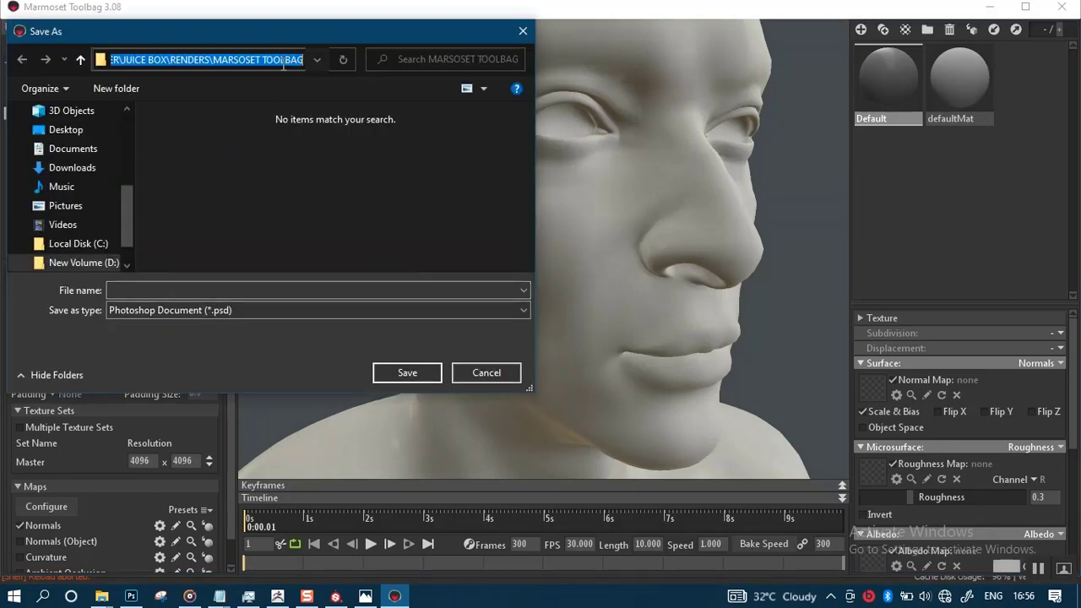
pyautogui.hotkey('ctrl', 'v')
pyautogui.press('Return')
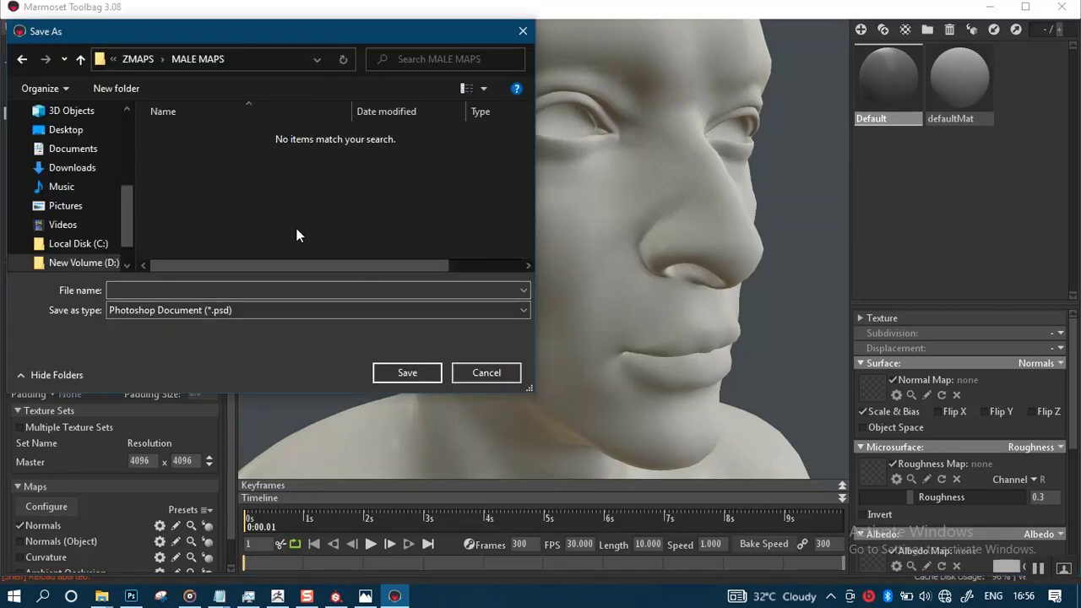
pyautogui.moveTo(116, 596)
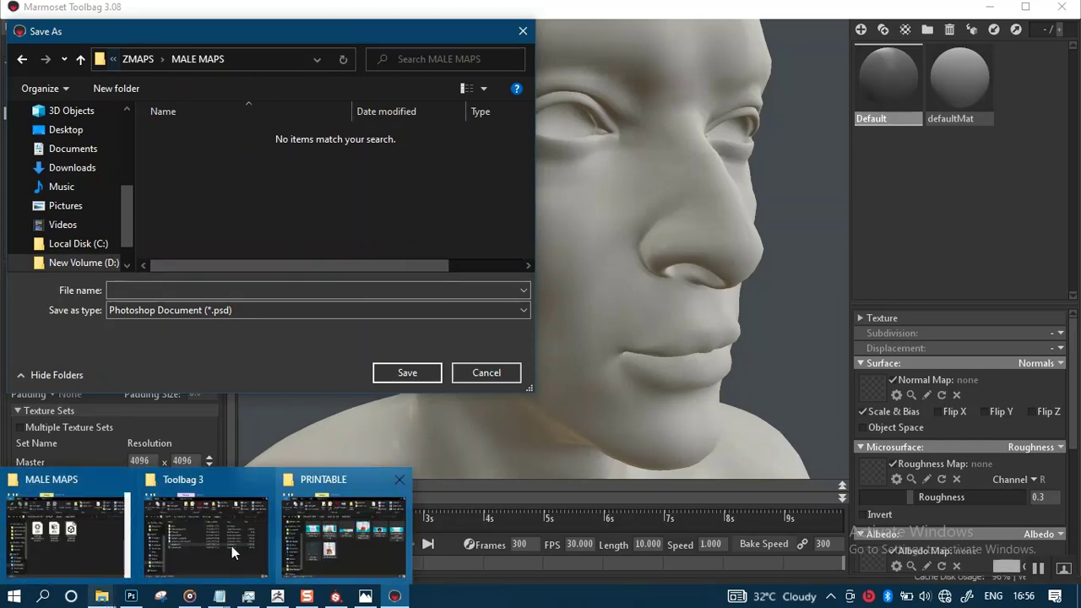
pyautogui.moveTo(84, 550)
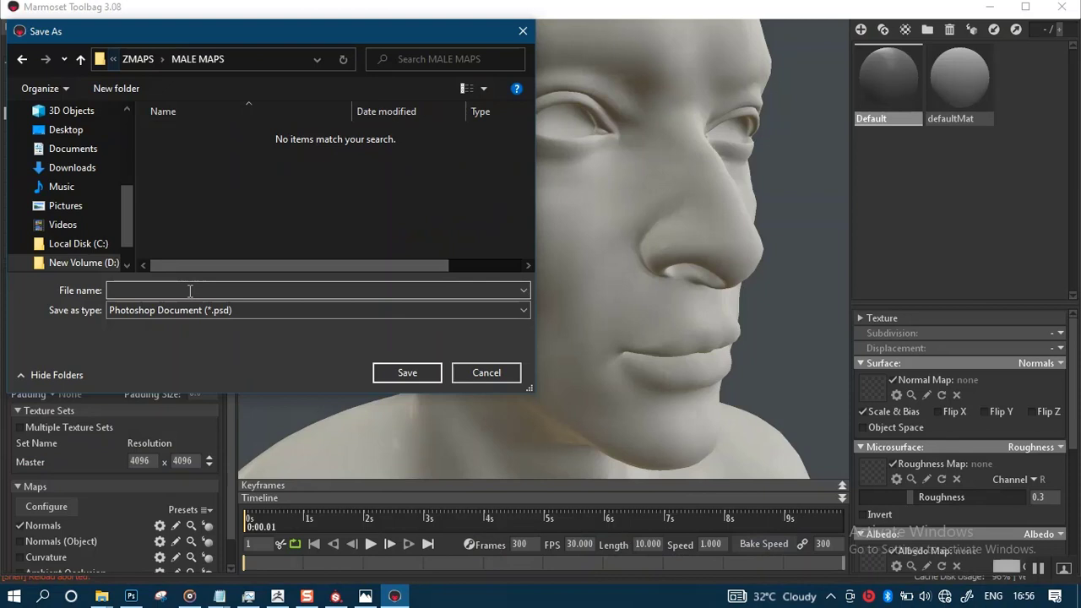
# - Save the bake output as AFRICAN MALE NORMAL in Portable Network Graphics (*.png) format
pyautogui.click(190, 291)
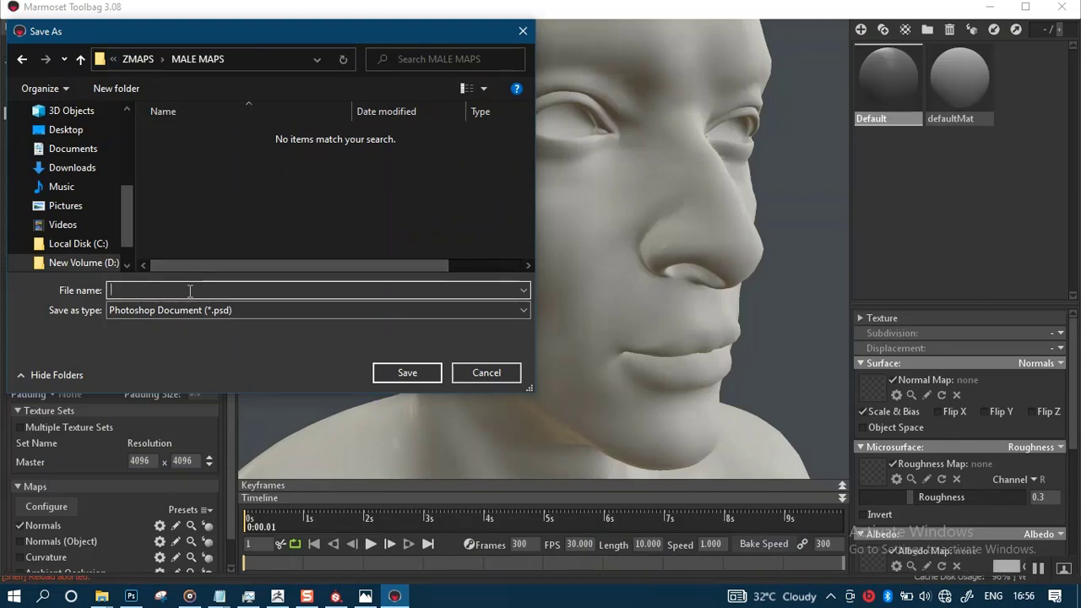
pyautogui.write('AFRICAN')
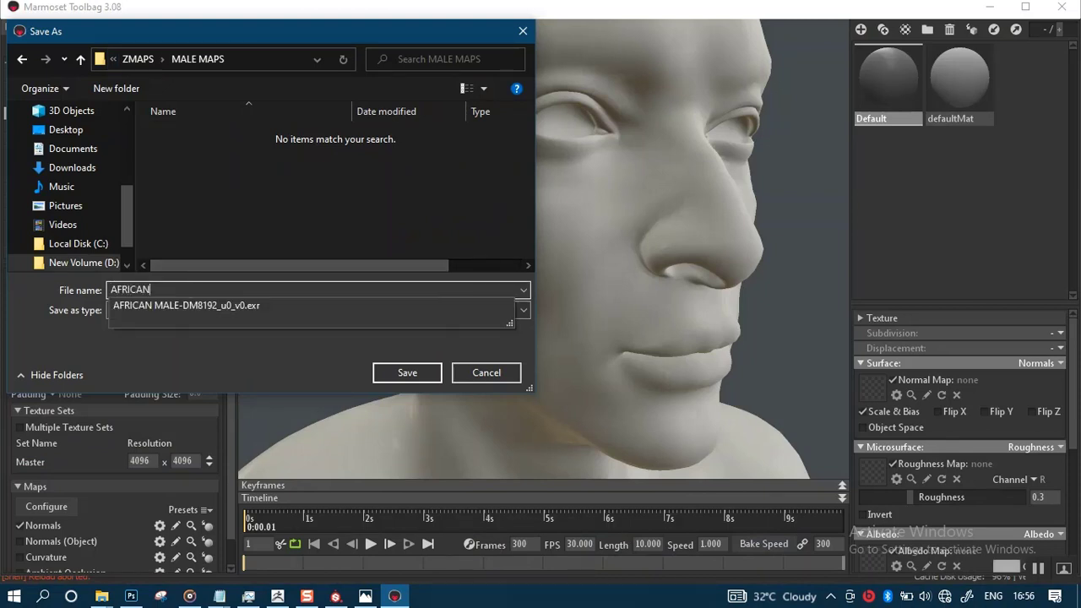
pyautogui.write(' MALE NORMAL')
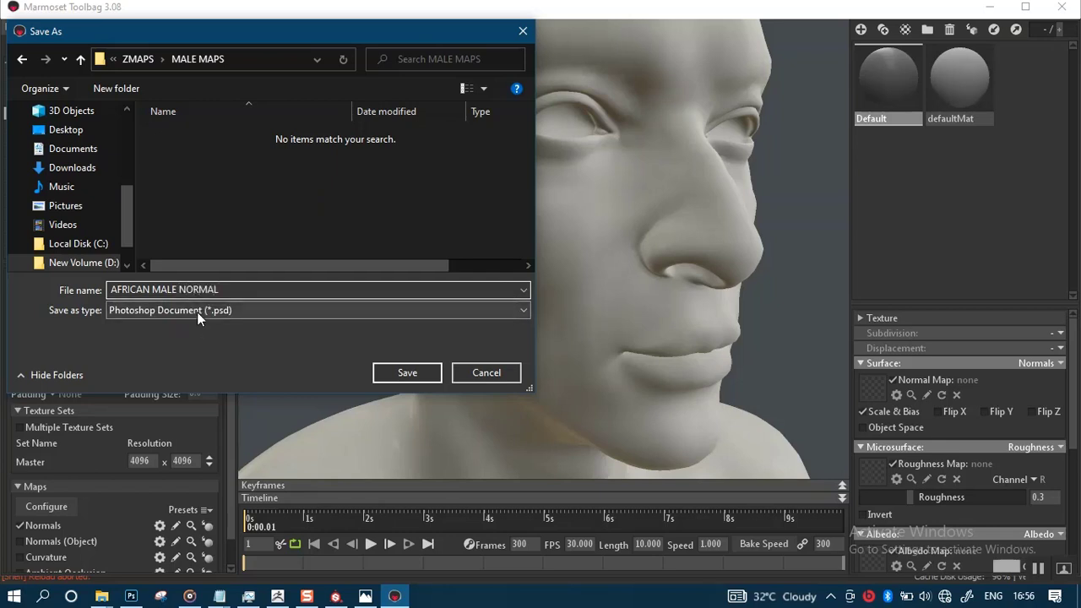
pyautogui.click(197, 311)
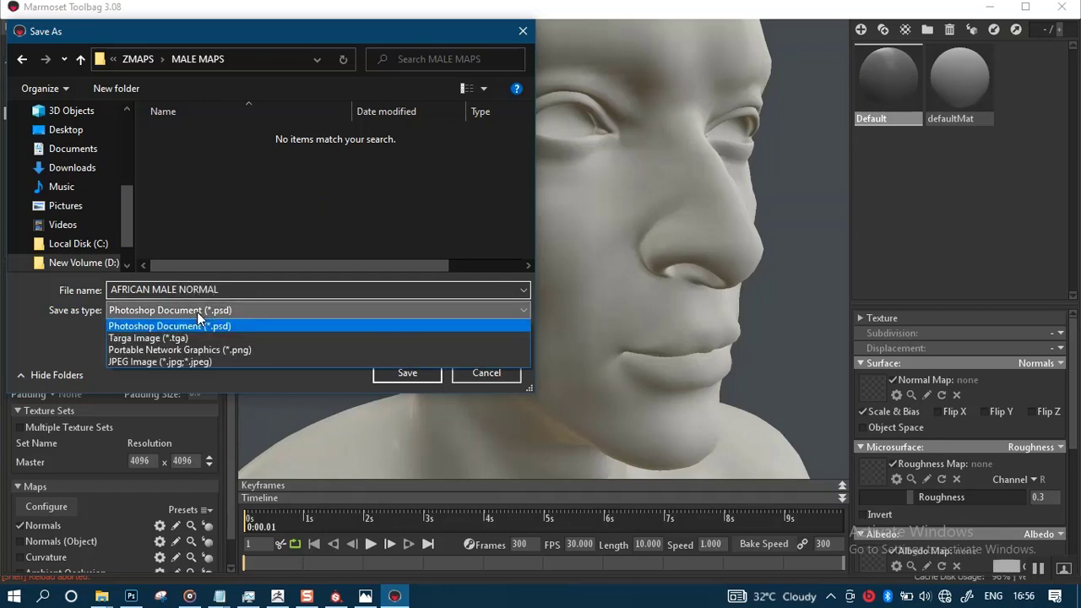
pyautogui.click(169, 349)
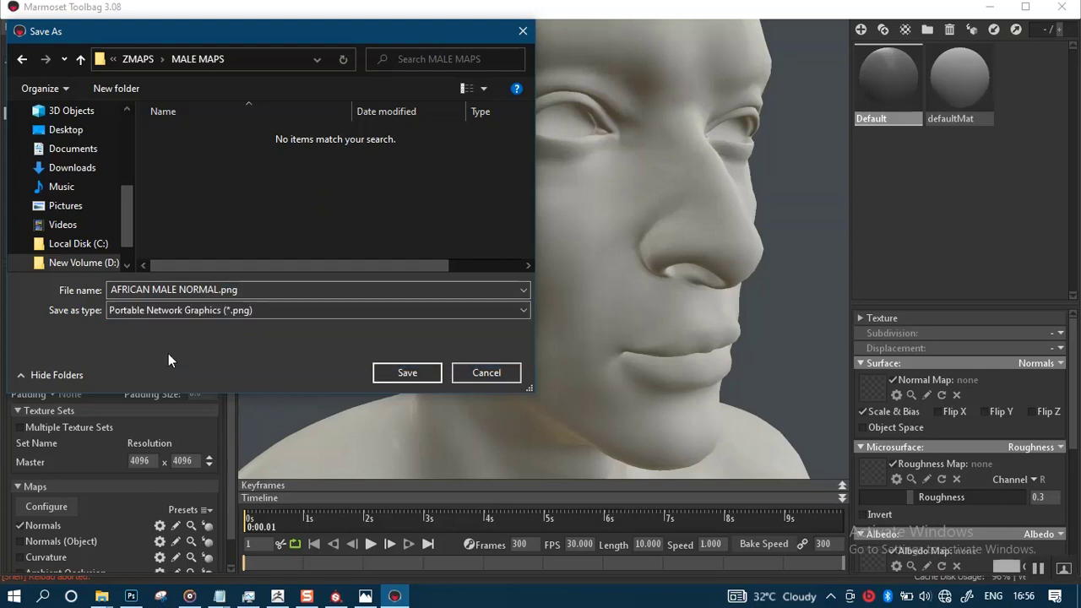
pyautogui.click(416, 375)
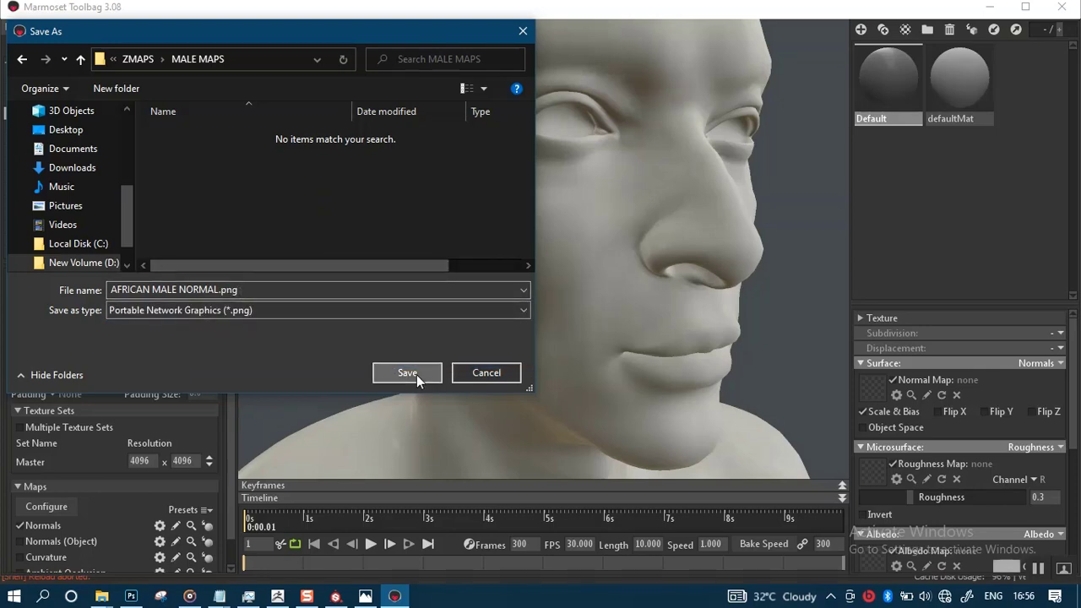
# - Bake the high-poly African male's detail onto the low-poly mesh with Baker 1
pyautogui.scroll(2, 99, 434)
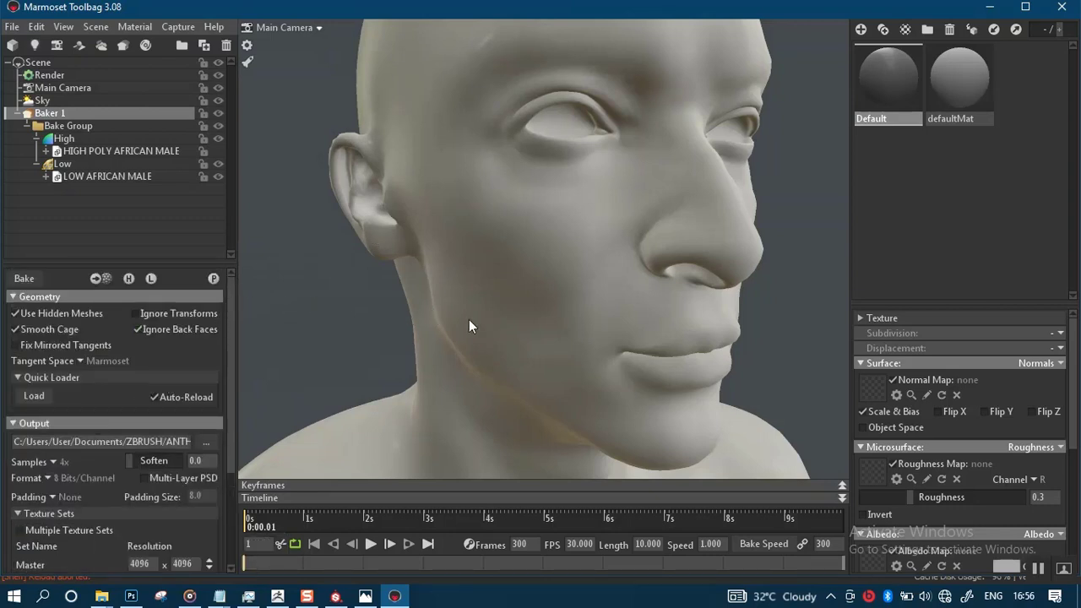
pyautogui.scroll(-3, 559, 265)
pyautogui.moveTo(559, 265); pyautogui.dragTo(238, 287)
pyautogui.scroll(3, 532, 261)
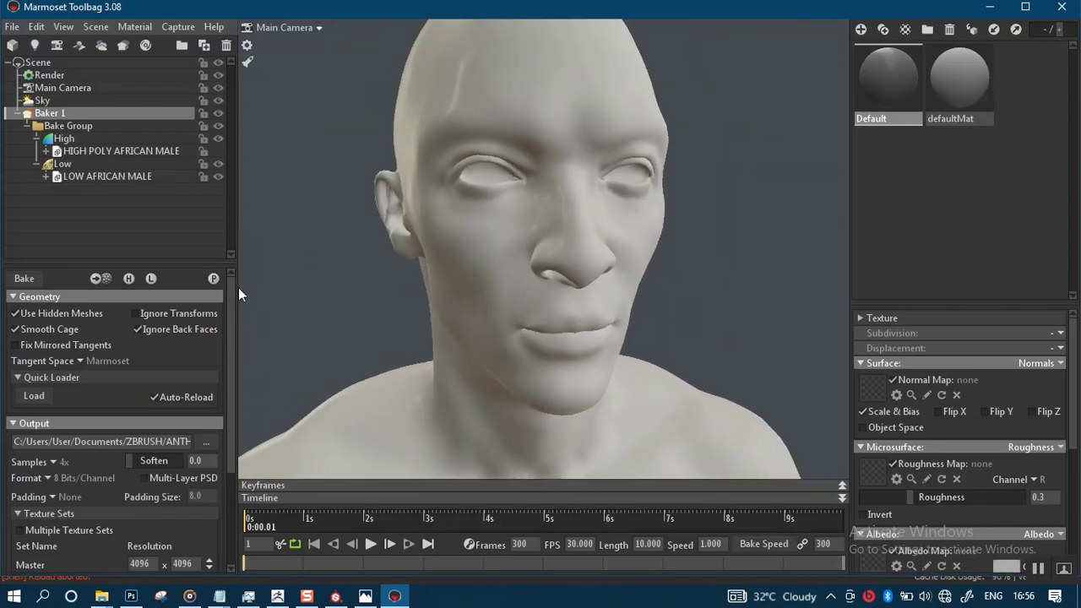
pyautogui.moveTo(372, 294); pyautogui.dragTo(385, 282)
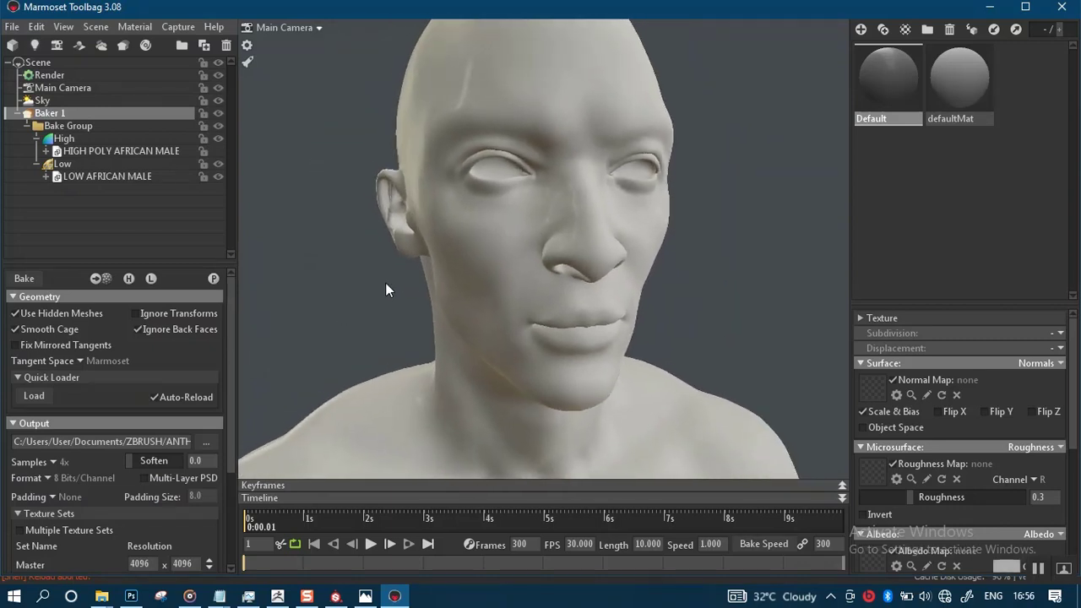
pyautogui.click(21, 285)
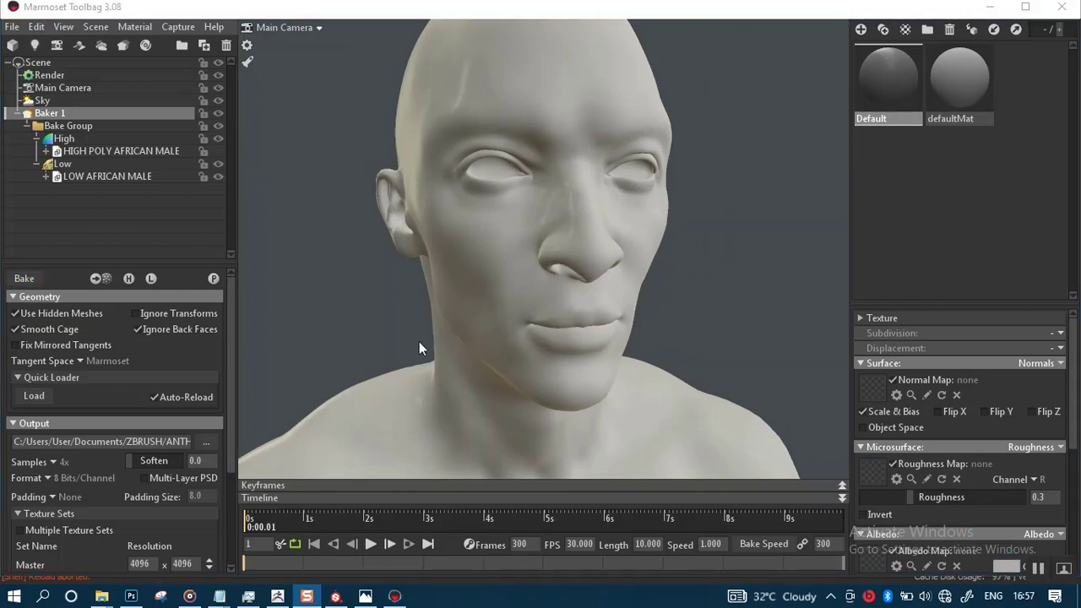
# - Preview Baker 1's baked normal map on the low-poly African male
pyautogui.click(398, 324)
pyautogui.moveTo(399, 322); pyautogui.dragTo(235, 226)
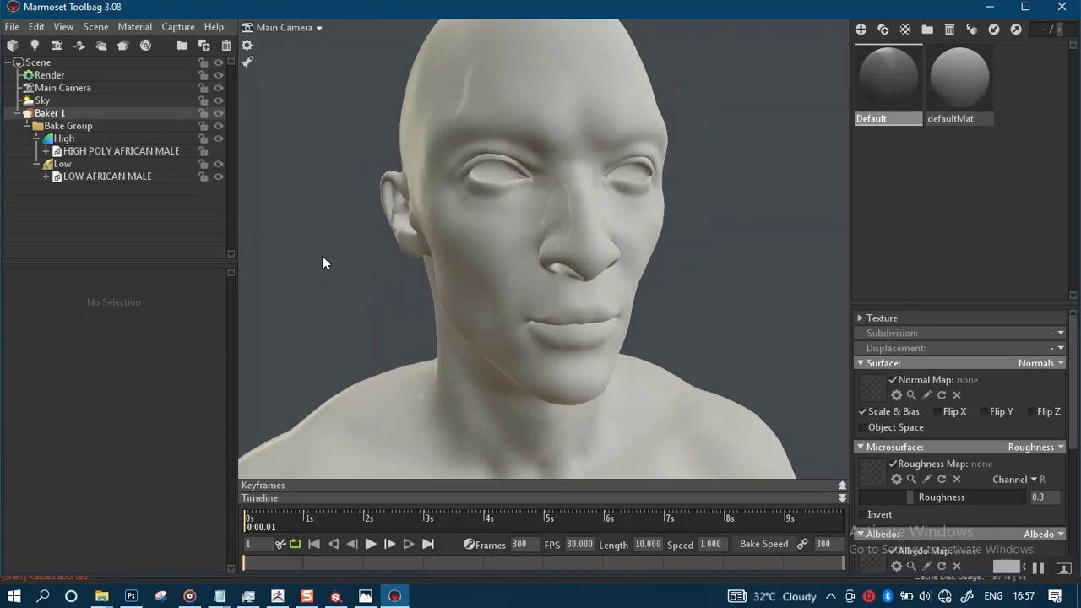
pyautogui.moveTo(346, 295); pyautogui.dragTo(350, 328, button='right')
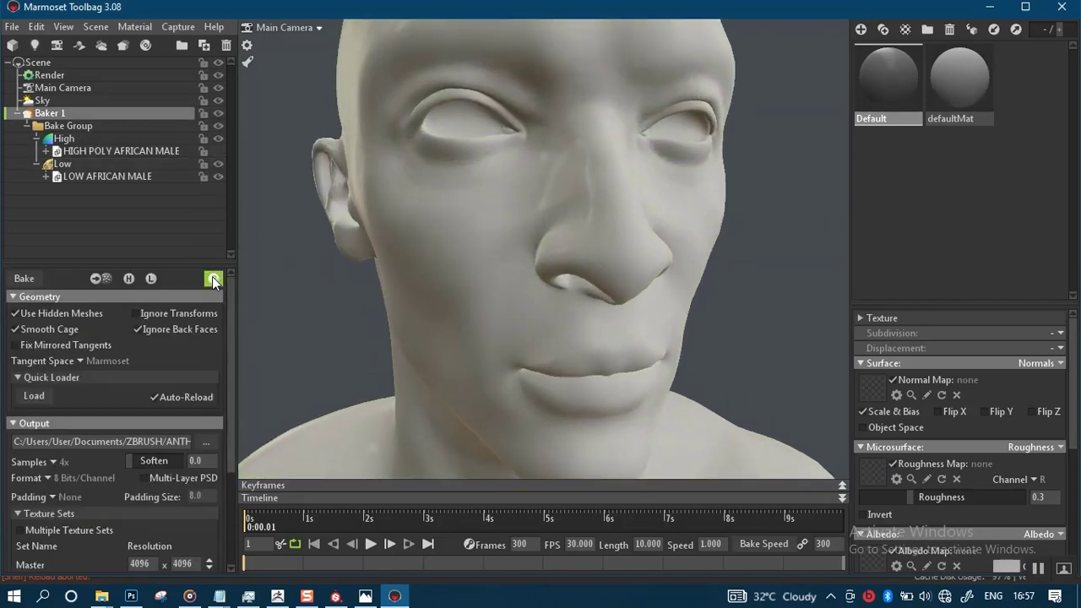
pyautogui.click(213, 280)
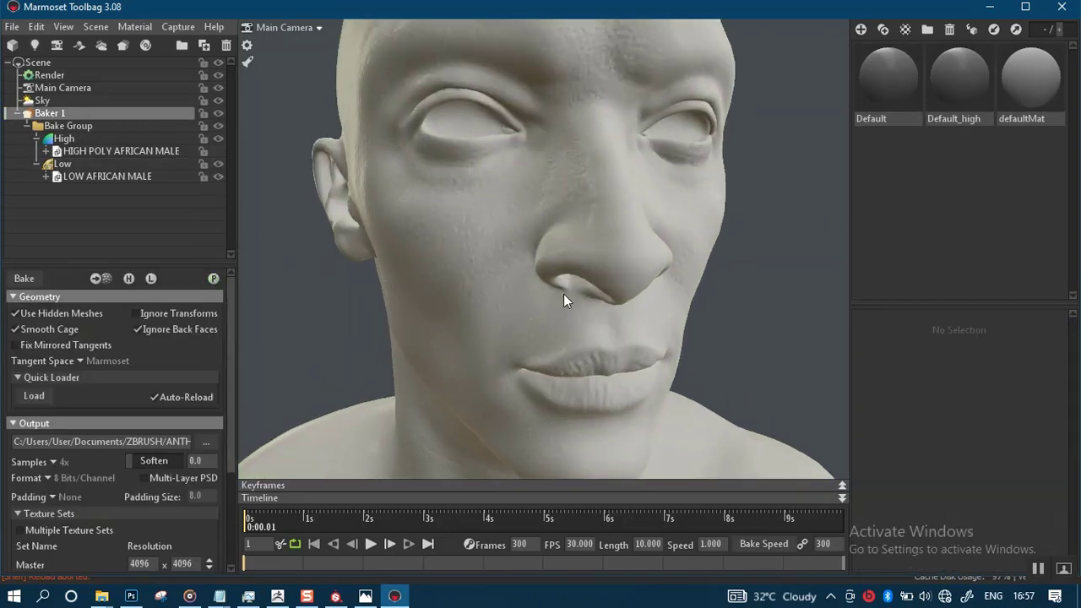
# - Examine the baked skin detail on the face, lips, neck, chest and shoulders from several angles
pyautogui.moveTo(563, 294); pyautogui.dragTo(568, 237, button='right')
pyautogui.moveTo(568, 236); pyautogui.dragTo(549, 295)
pyautogui.moveTo(550, 295); pyautogui.dragTo(578, 327, button='right')
pyautogui.moveTo(577, 327); pyautogui.dragTo(550, 289)
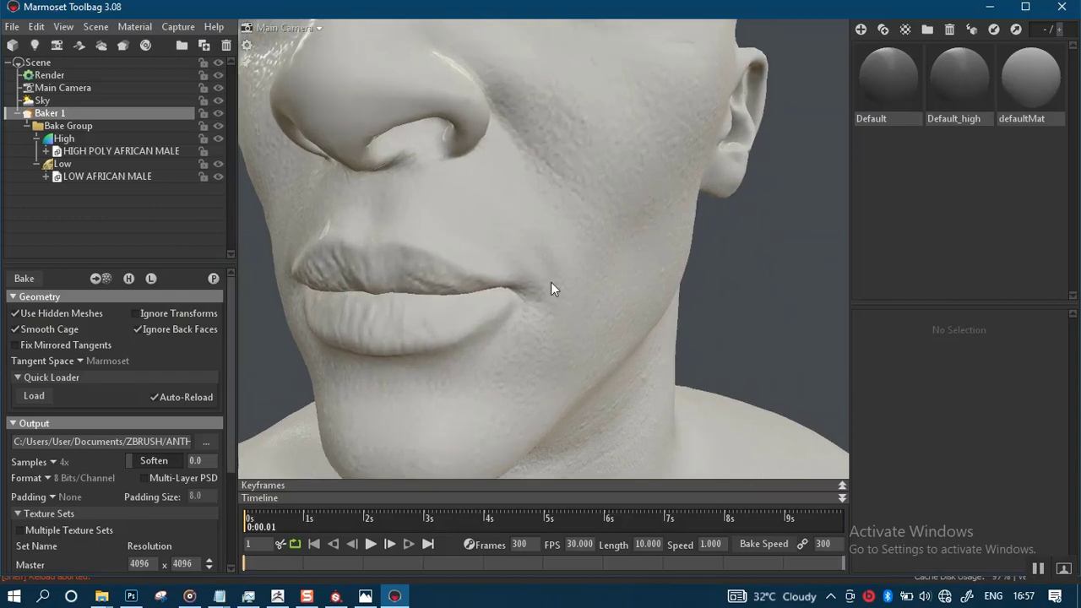
pyautogui.moveTo(551, 289); pyautogui.dragTo(548, 236, button='right')
pyautogui.moveTo(548, 237); pyautogui.dragTo(506, 268)
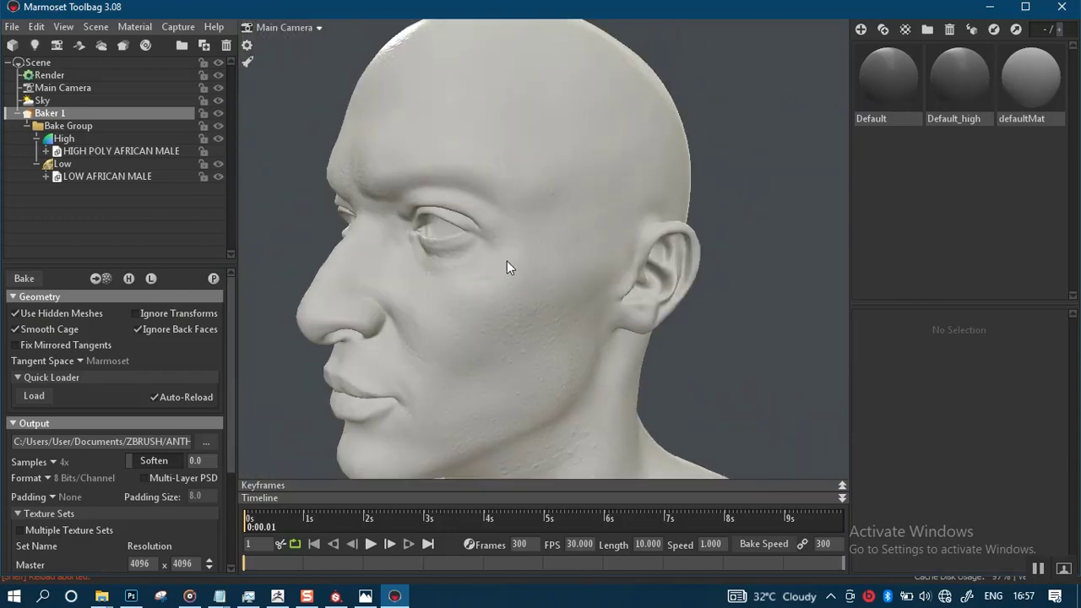
pyautogui.moveTo(506, 261); pyautogui.dragTo(474, 322, button='right')
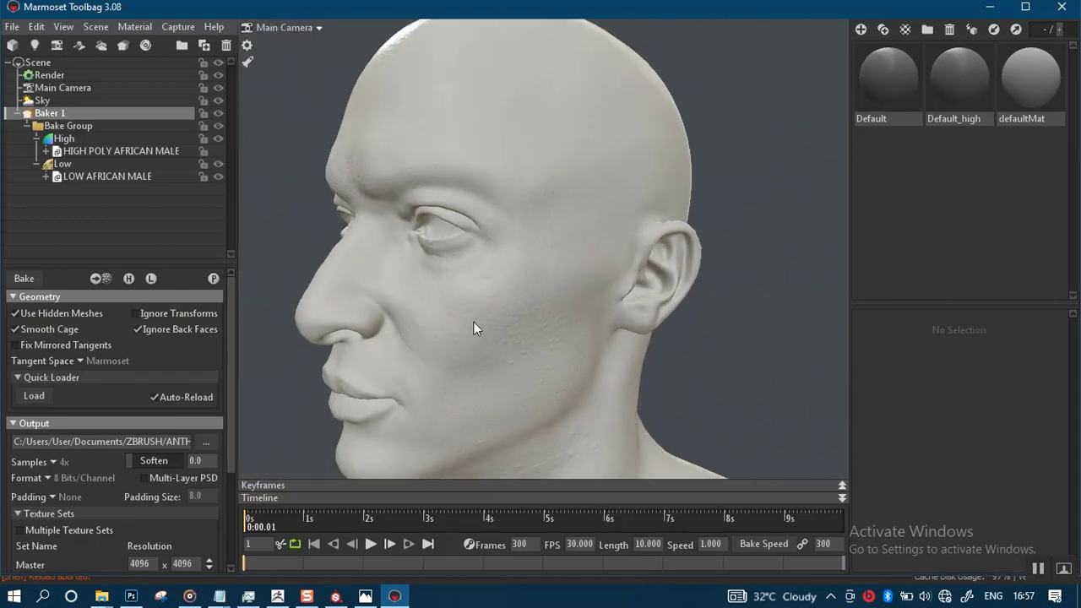
pyautogui.moveTo(474, 346); pyautogui.dragTo(466, 194, button='middle')
pyautogui.moveTo(466, 194); pyautogui.dragTo(548, 284)
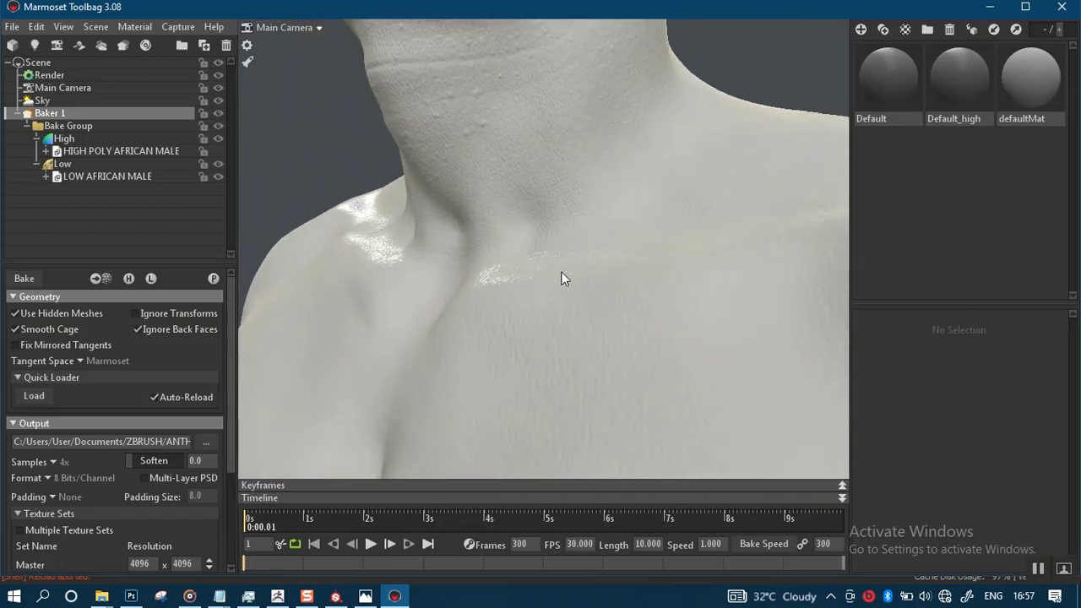
pyautogui.moveTo(548, 284); pyautogui.dragTo(502, 383, button='middle')
pyautogui.moveTo(502, 383); pyautogui.dragTo(454, 225, button='right')
pyautogui.moveTo(454, 225); pyautogui.dragTo(466, 332, button='middle')
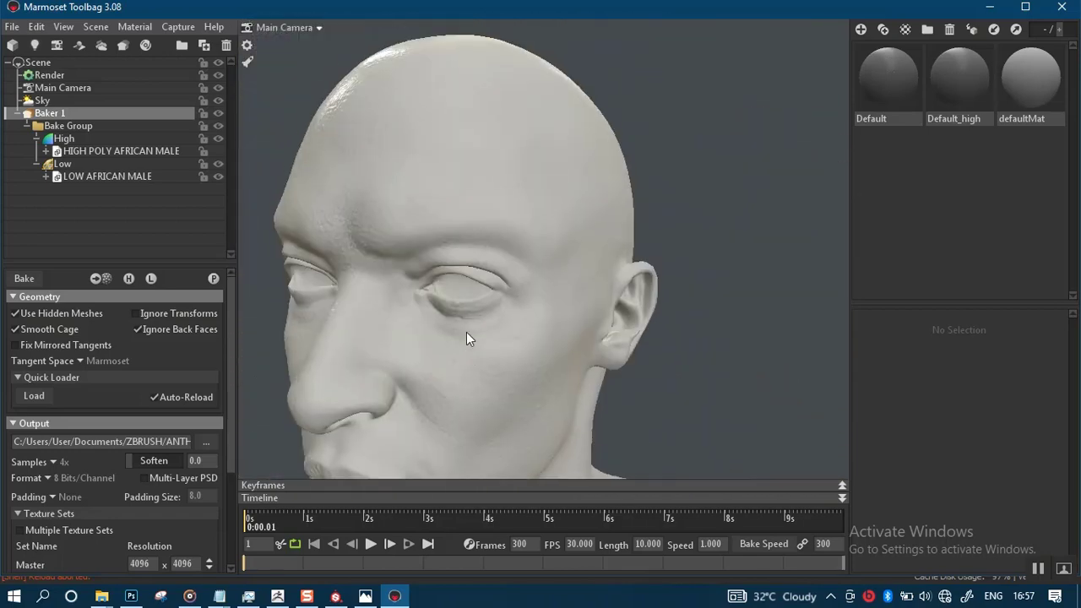
pyautogui.moveTo(466, 332); pyautogui.dragTo(615, 285)
pyautogui.moveTo(616, 286); pyautogui.dragTo(557, 246, button='middle')
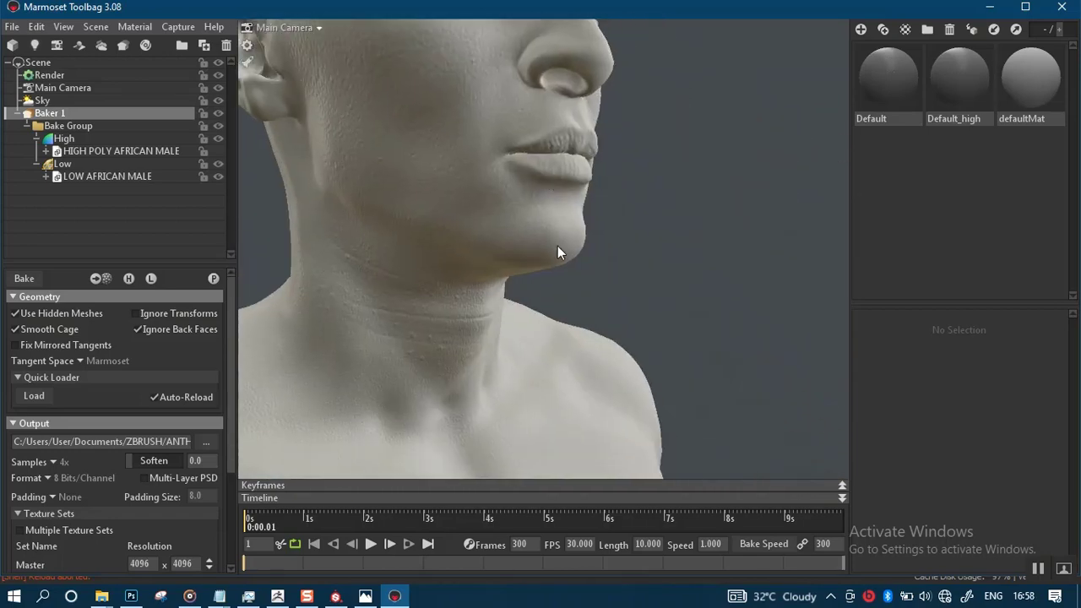
pyautogui.moveTo(557, 245); pyautogui.dragTo(515, 205, button='right')
pyautogui.moveTo(514, 205); pyautogui.dragTo(594, 160, button='middle')
pyautogui.moveTo(594, 161); pyautogui.dragTo(498, 325)
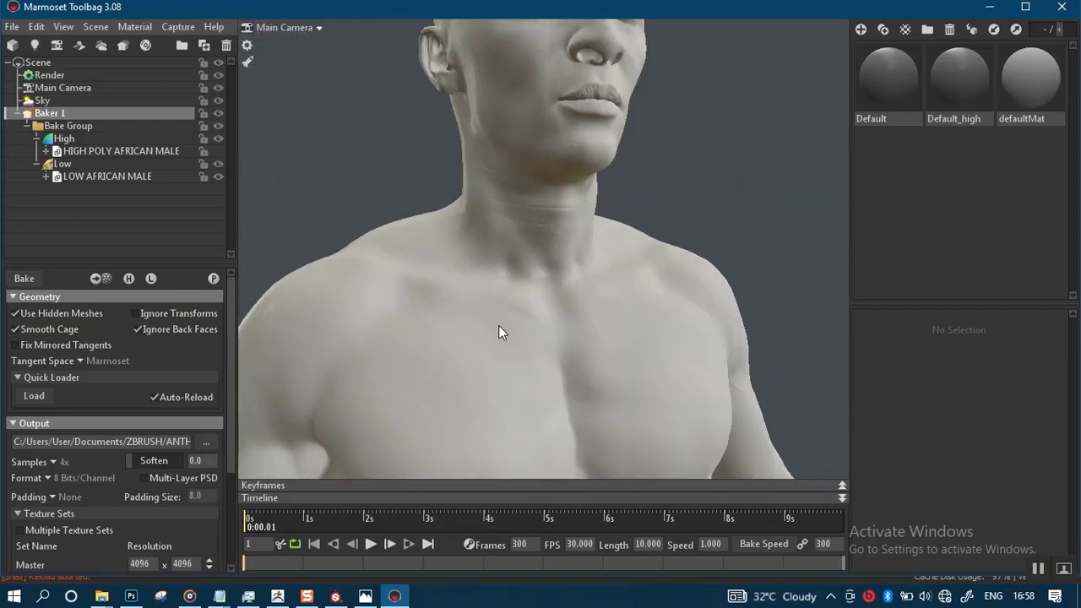
pyautogui.moveTo(498, 325); pyautogui.dragTo(467, 374, button='middle')
pyautogui.moveTo(467, 374); pyautogui.dragTo(545, 299, button='right')
pyautogui.moveTo(542, 245); pyautogui.dragTo(554, 270, button='middle')
pyautogui.moveTo(554, 269); pyautogui.dragTo(570, 286, button='right')
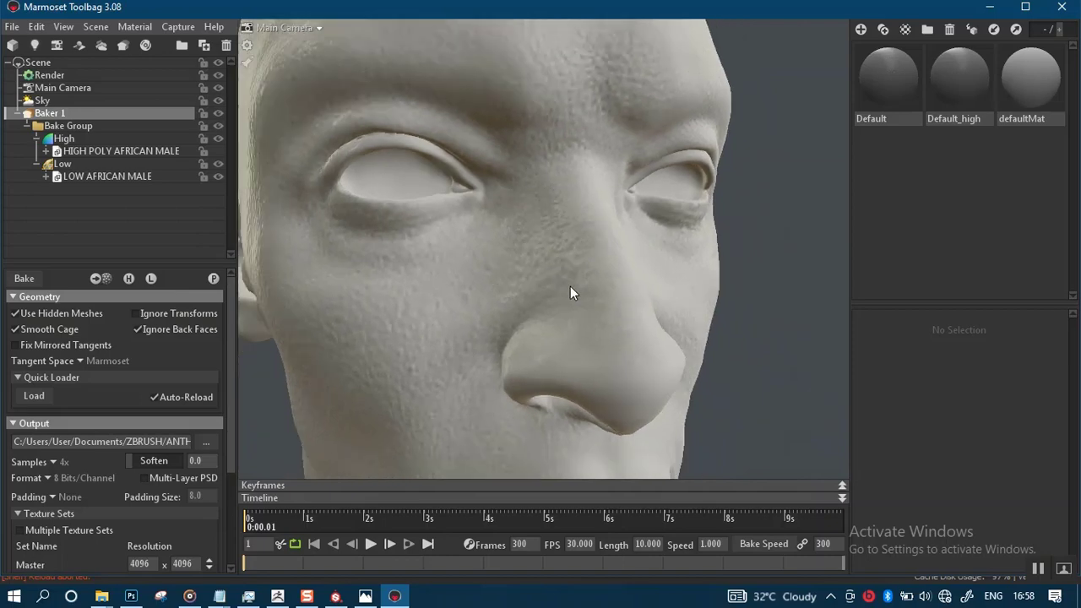
pyautogui.moveTo(570, 288)
pyautogui.mouseDown()
pyautogui.moveTo(696, 341)
pyautogui.moveTo(561, 326)
pyautogui.moveTo(394, 285)
pyautogui.moveTo(535, 279)
pyautogui.moveTo(444, 306)
pyautogui.moveTo(472, 271)
pyautogui.moveTo(511, 288)
pyautogui.moveTo(488, 222)
pyautogui.moveTo(521, 279)
pyautogui.moveTo(596, 290)
pyautogui.moveTo(507, 302)
pyautogui.moveTo(354, 285)
pyautogui.moveTo(448, 294)
pyautogui.mouseUp()
# - Inspect the pore detail on the jaw and cheek up close and compare it with the whole head
pyautogui.moveTo(553, 301); pyautogui.dragTo(663, 157)
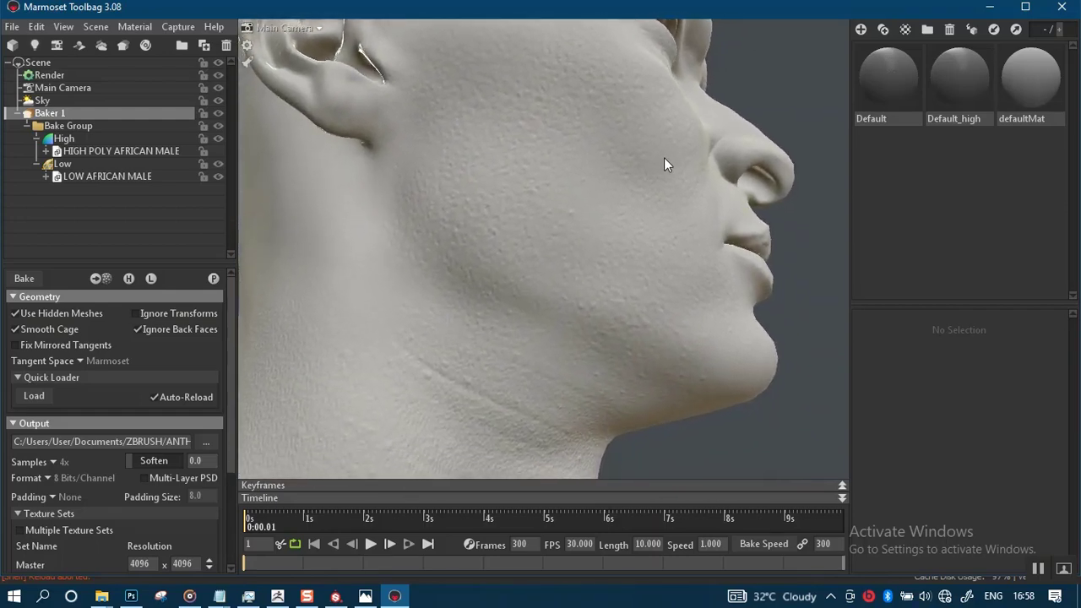
pyautogui.scroll(5, 588, 255)
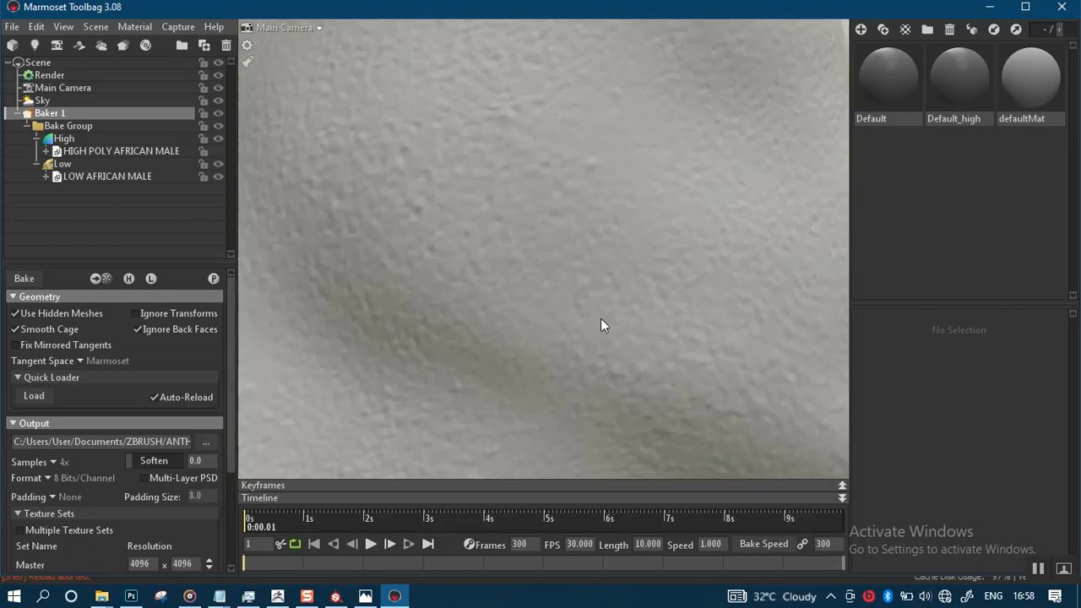
pyautogui.scroll(-5, 601, 322)
pyautogui.scroll(-4, 580, 319)
pyautogui.moveTo(523, 216); pyautogui.dragTo(452, 330)
pyautogui.moveTo(486, 332); pyautogui.dragTo(498, 305, button='middle')
pyautogui.scroll(1, 512, 305)
pyautogui.moveTo(512, 311); pyautogui.dragTo(524, 347)
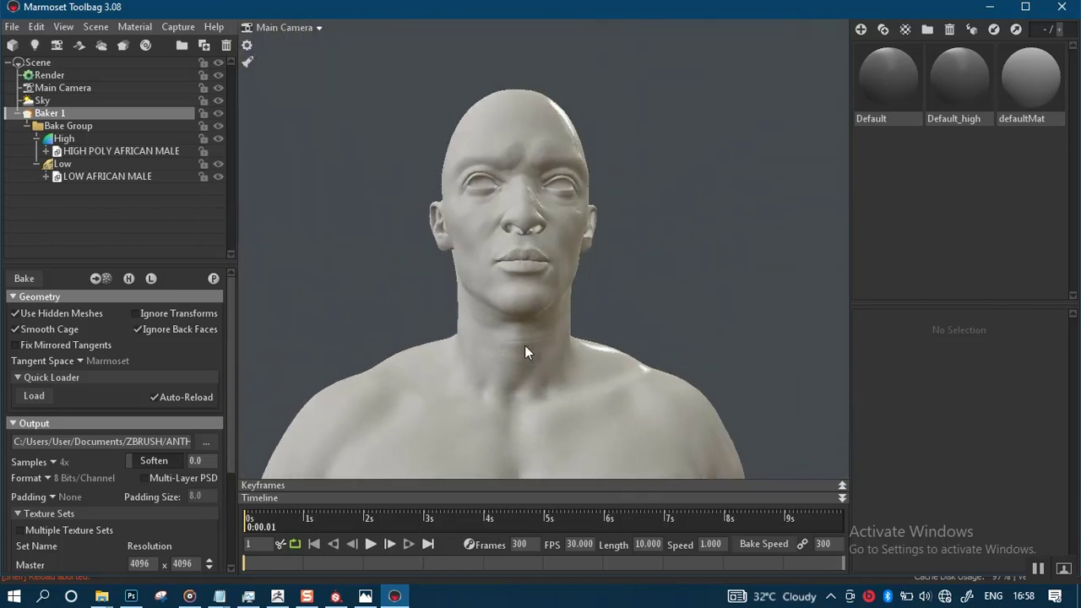
pyautogui.scroll(2, 525, 331)
pyautogui.scroll(1, 490, 338)
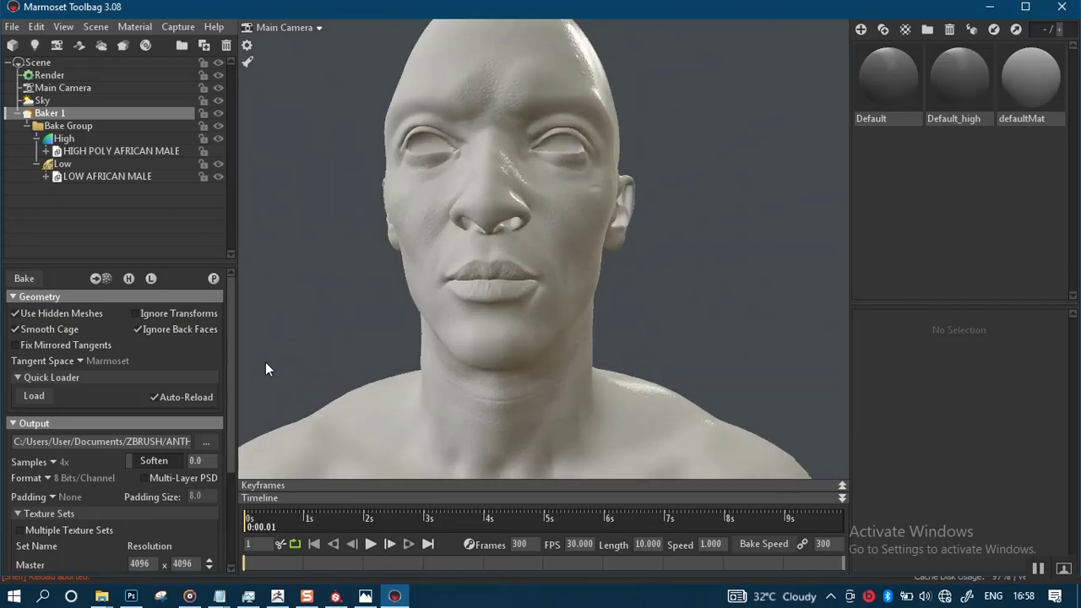
# - Delete AFRICAN MALE NORMAL_normal.png from the MALE MAPS folder and return to Marmoset Toolbag
pyautogui.moveTo(101, 596)
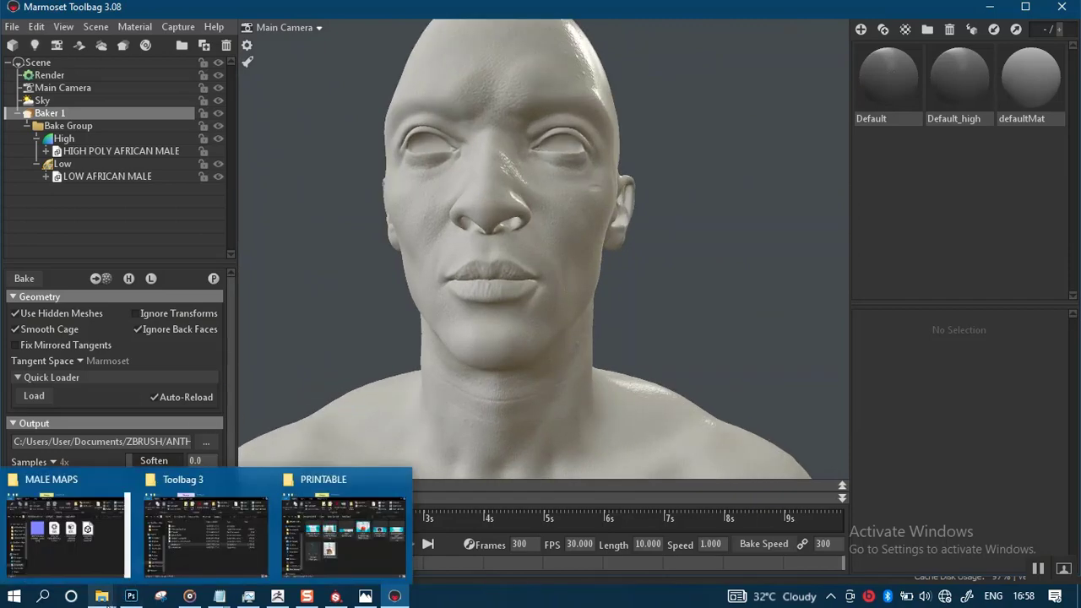
pyautogui.click(131, 540)
pyautogui.click(591, 276)
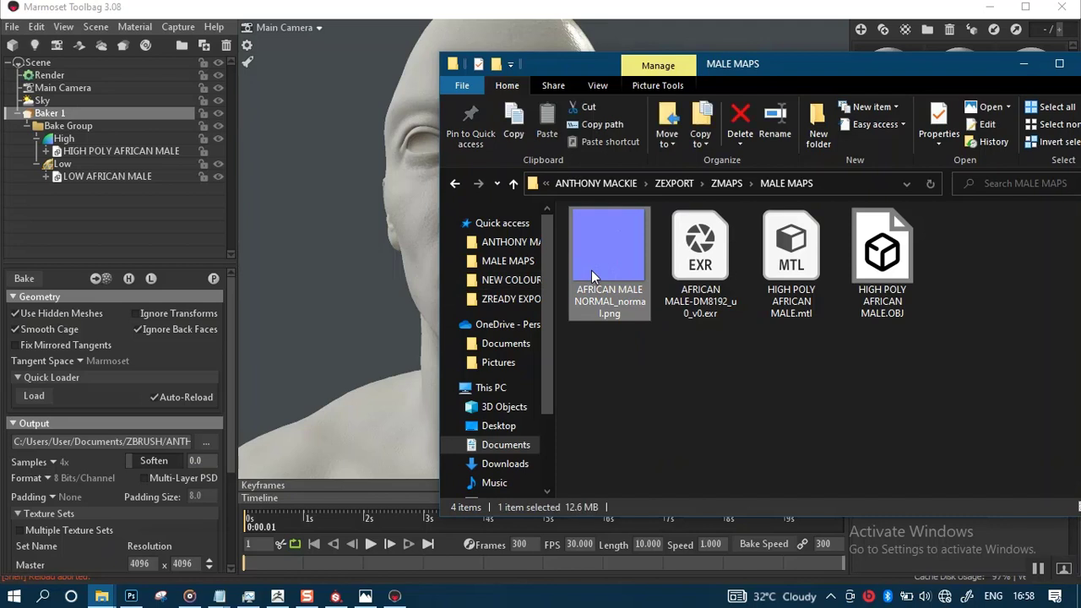
pyautogui.press('Delete')
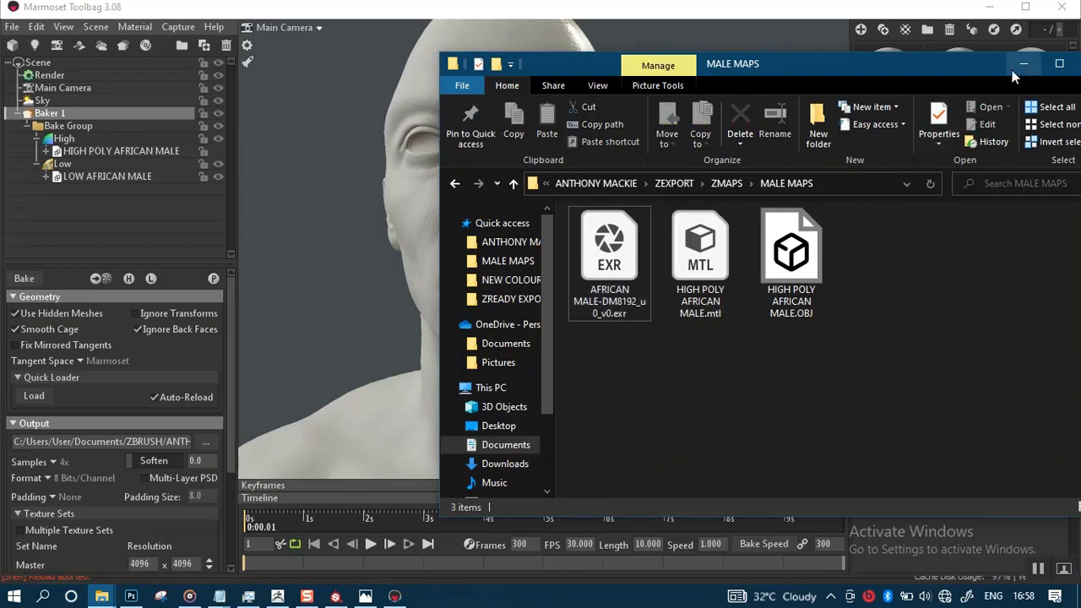
pyautogui.click(1017, 65)
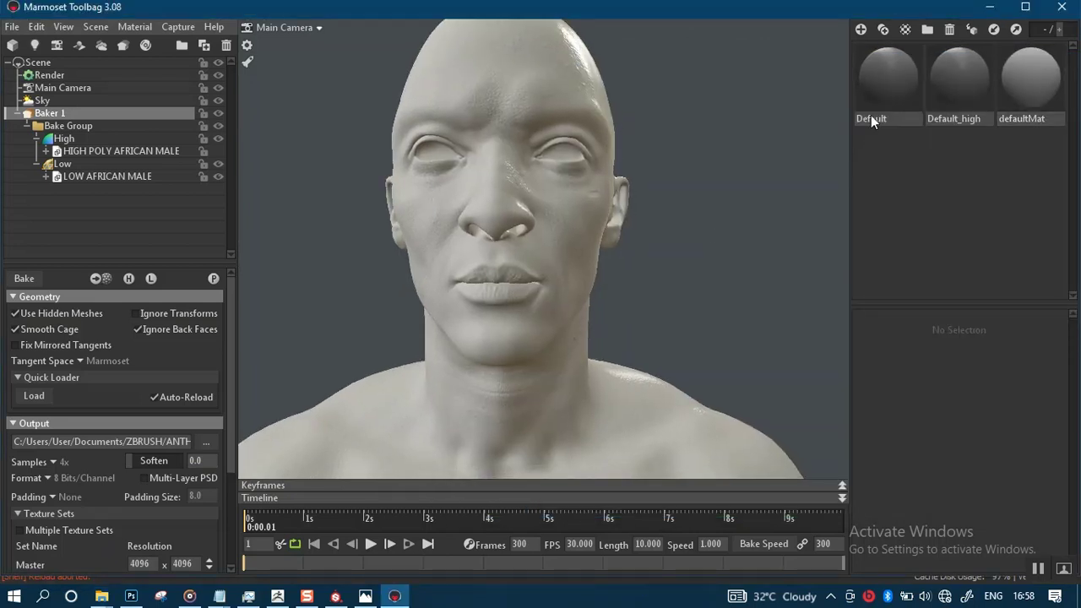
pyautogui.click(881, 96)
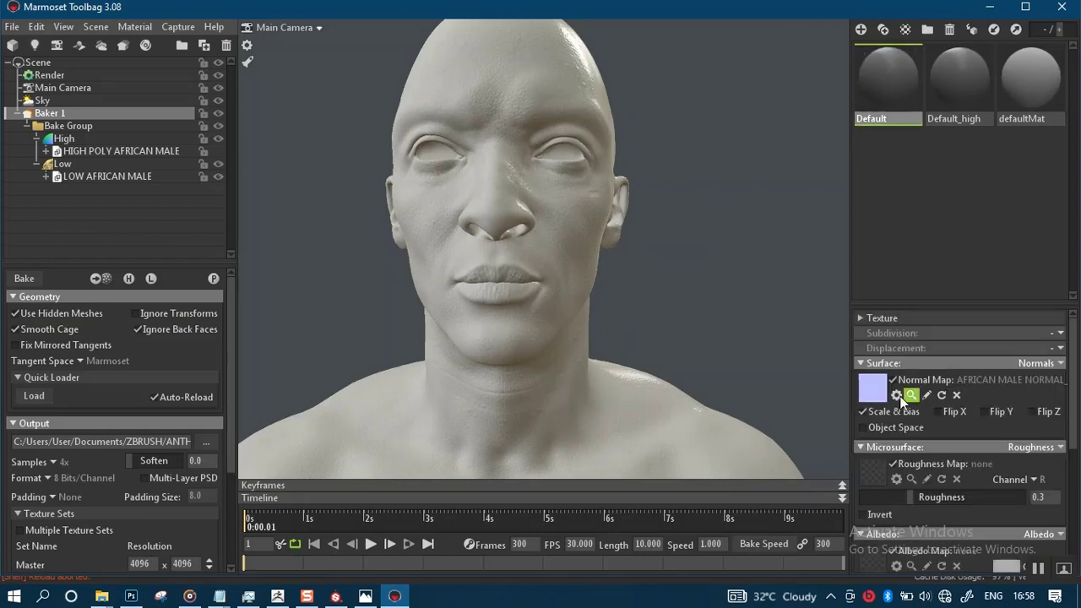
pyautogui.click(874, 389)
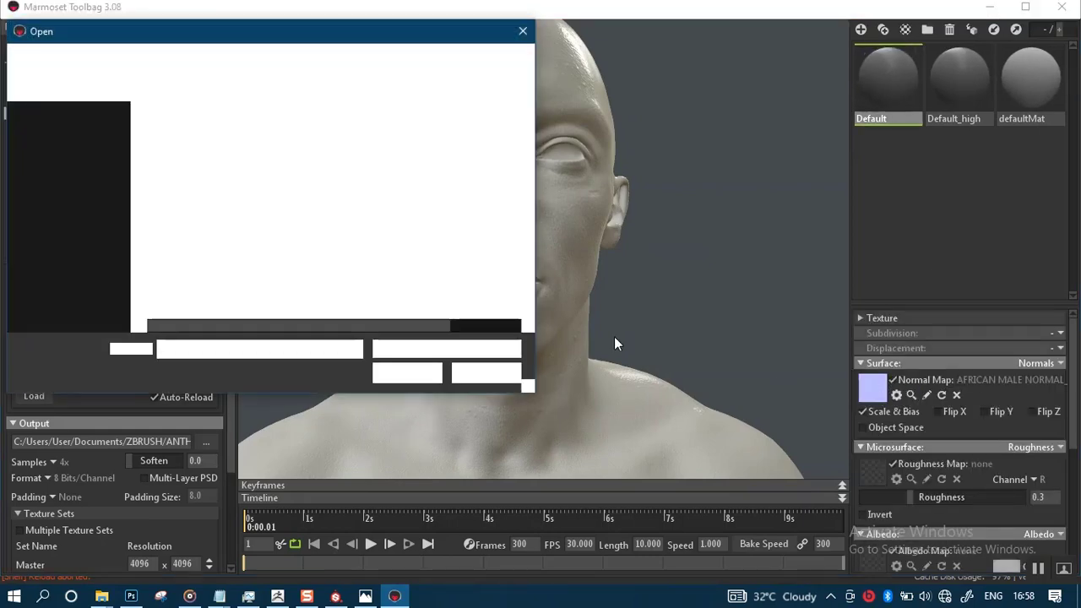
pyautogui.click(483, 373)
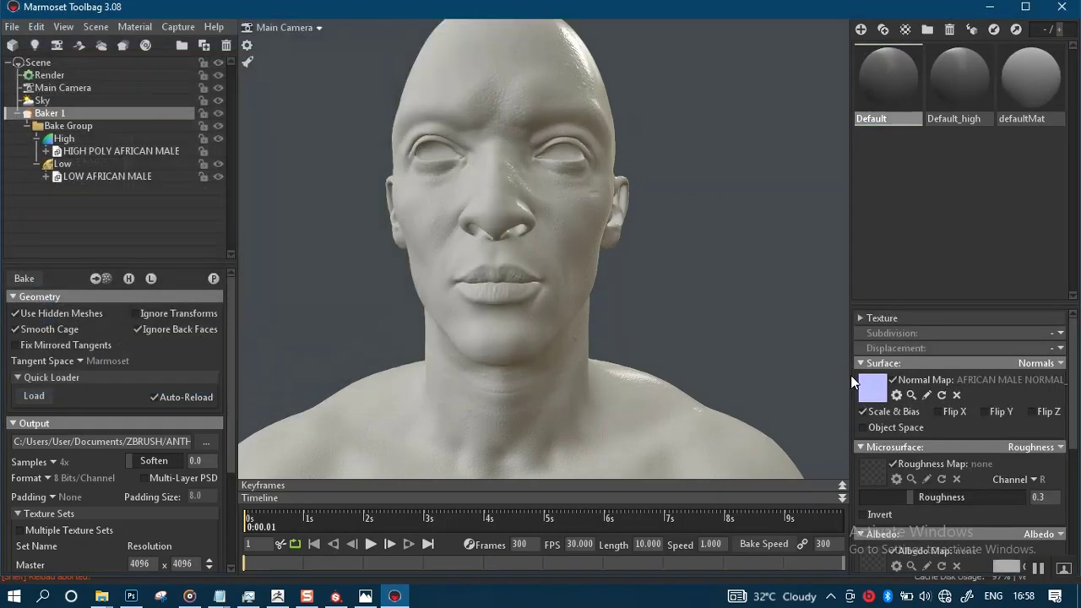
pyautogui.click(867, 380)
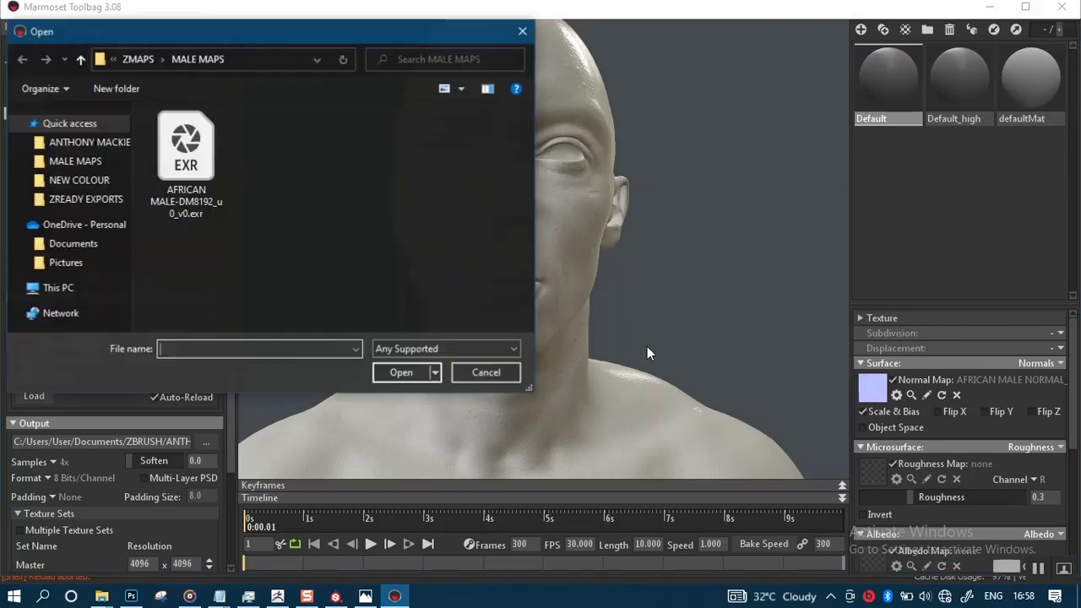
pyautogui.click(138, 59)
pyautogui.click(498, 375)
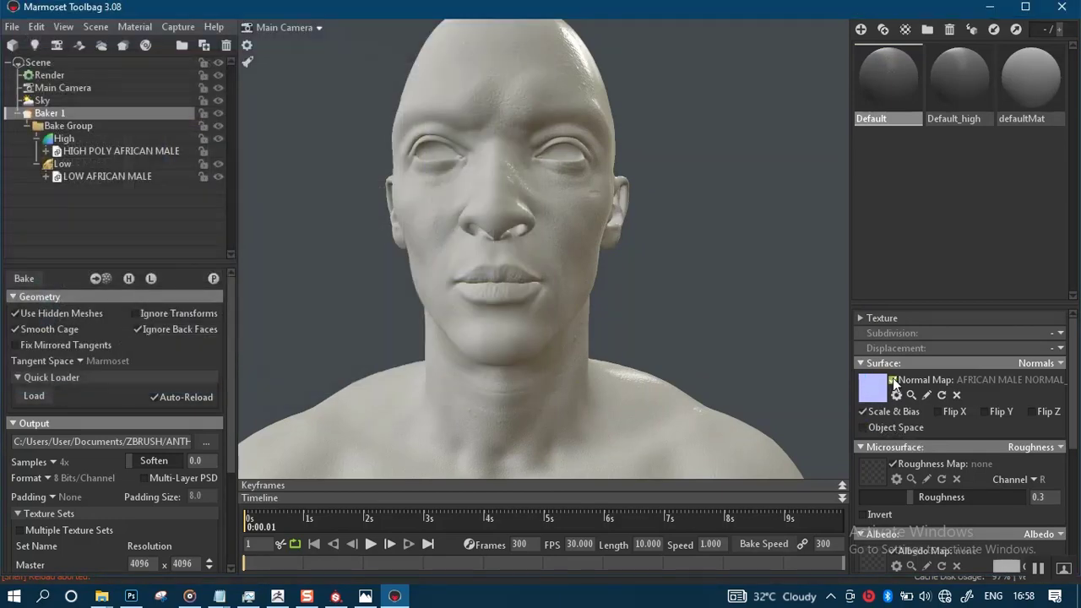
# - Turn off the Default material's Normal Map and view the face without the baked detail
pyautogui.scroll(3, 678, 268)
pyautogui.click(688, 296)
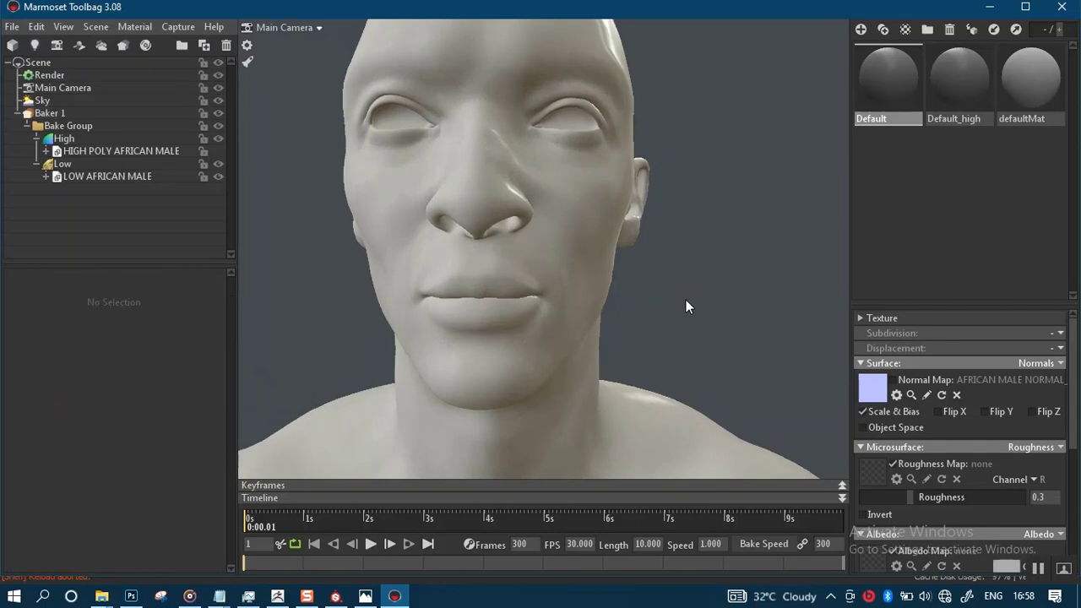
# - Set the Max Offset of the Low group's bake cage to 0.98
pyautogui.scroll(-2, 681, 300)
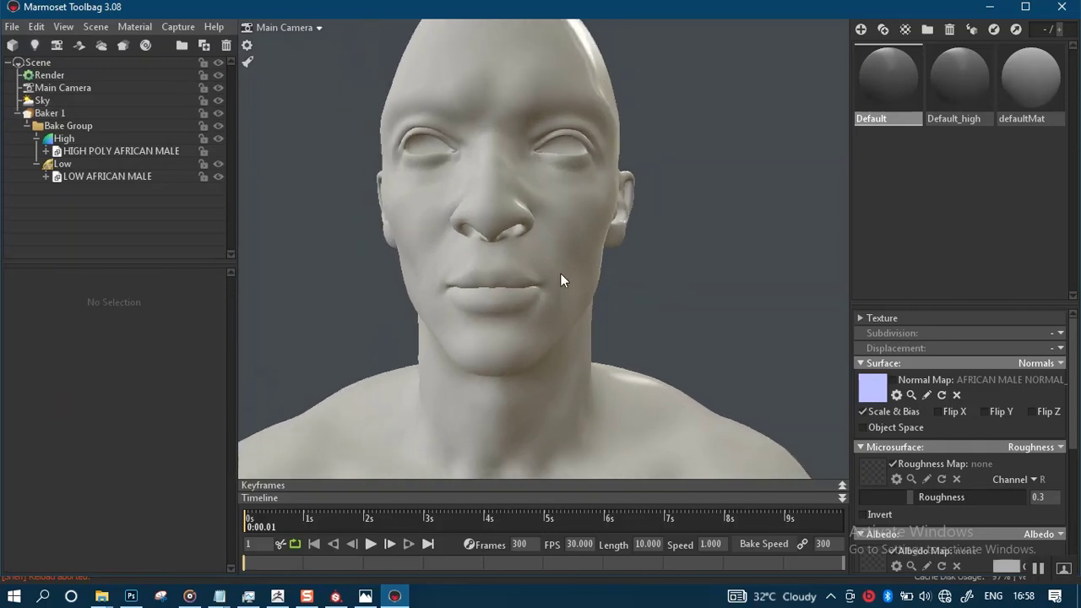
pyautogui.click(45, 114)
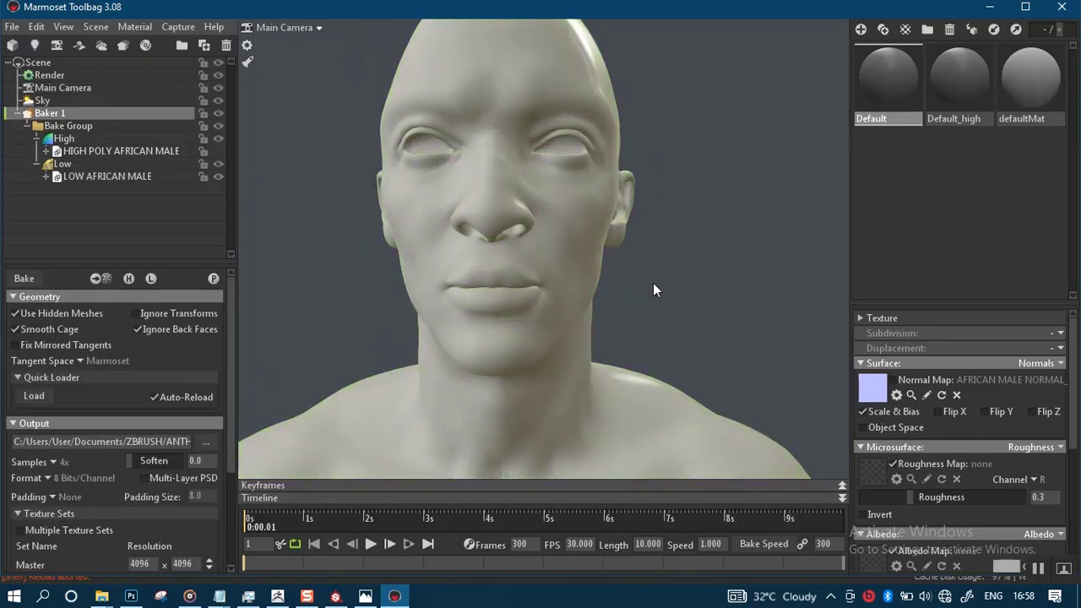
pyautogui.moveTo(543, 355); pyautogui.dragTo(642, 337)
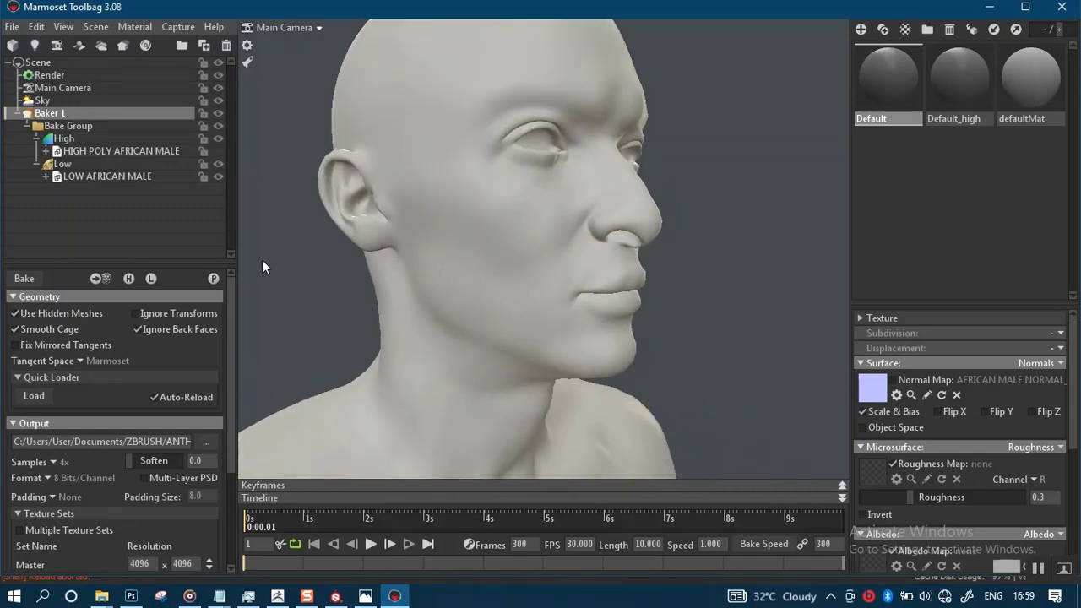
pyautogui.click(62, 164)
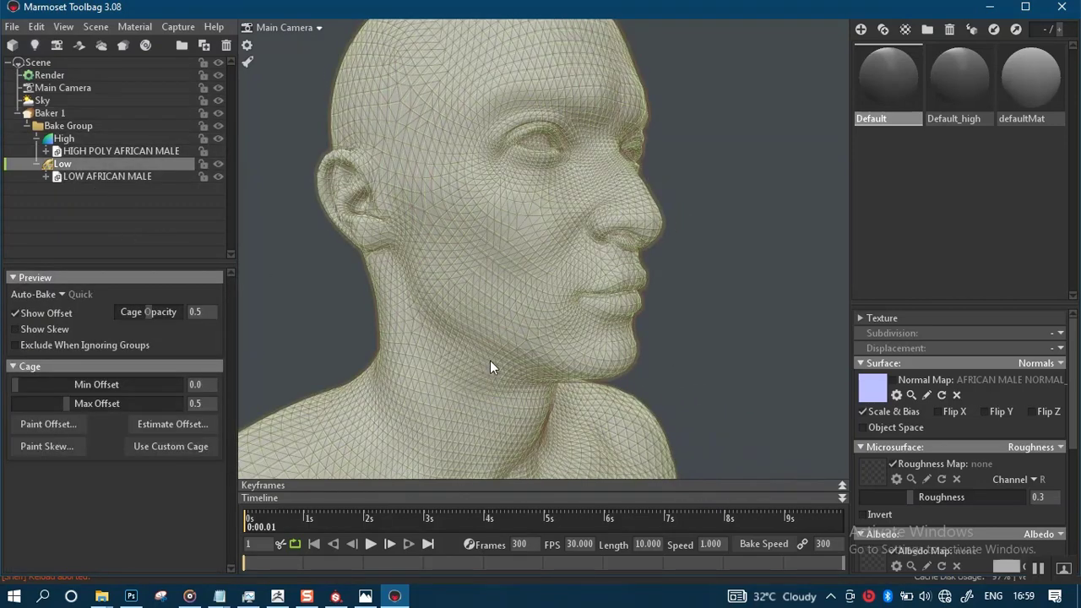
pyautogui.moveTo(323, 383); pyautogui.dragTo(458, 317)
pyautogui.scroll(3, 458, 311)
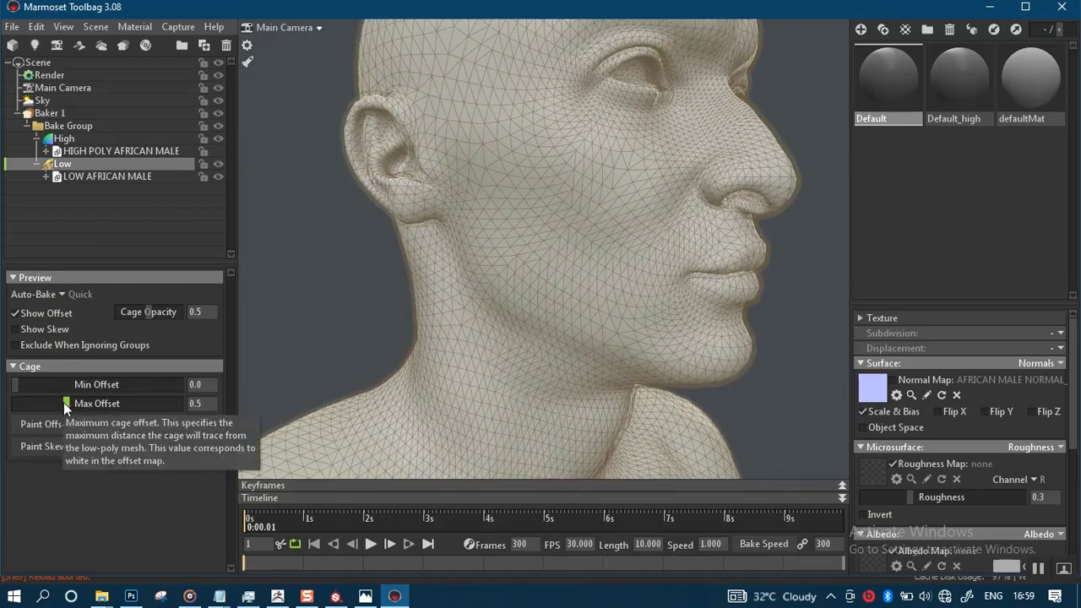
pyautogui.moveTo(65, 403); pyautogui.dragTo(80, 402)
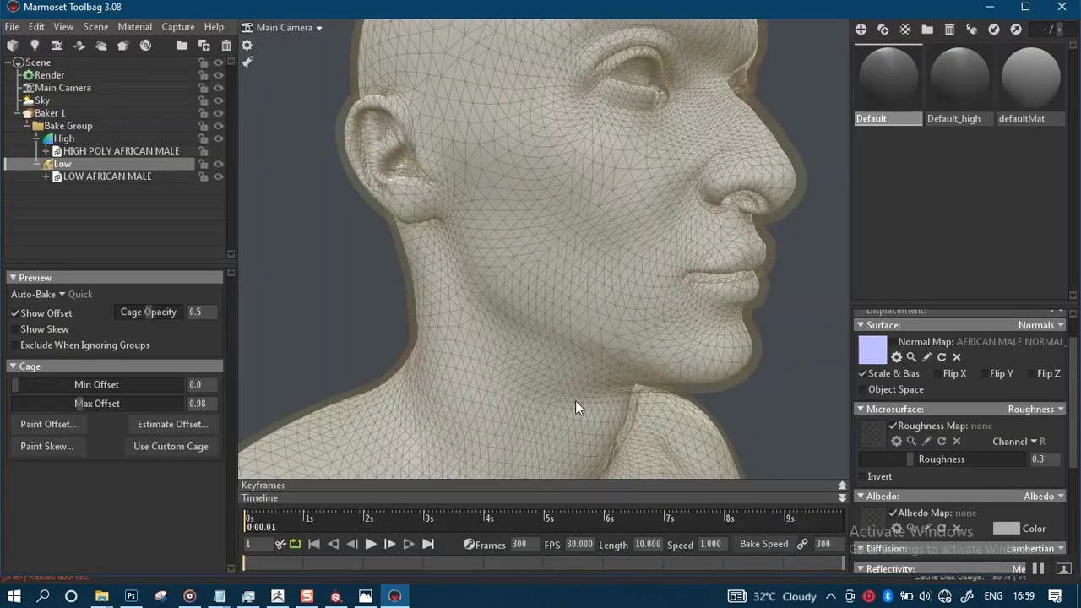
# - Bake the normal map with Baker 1 and turn on the preview of the baked result on the low-poly model
pyautogui.click(328, 253)
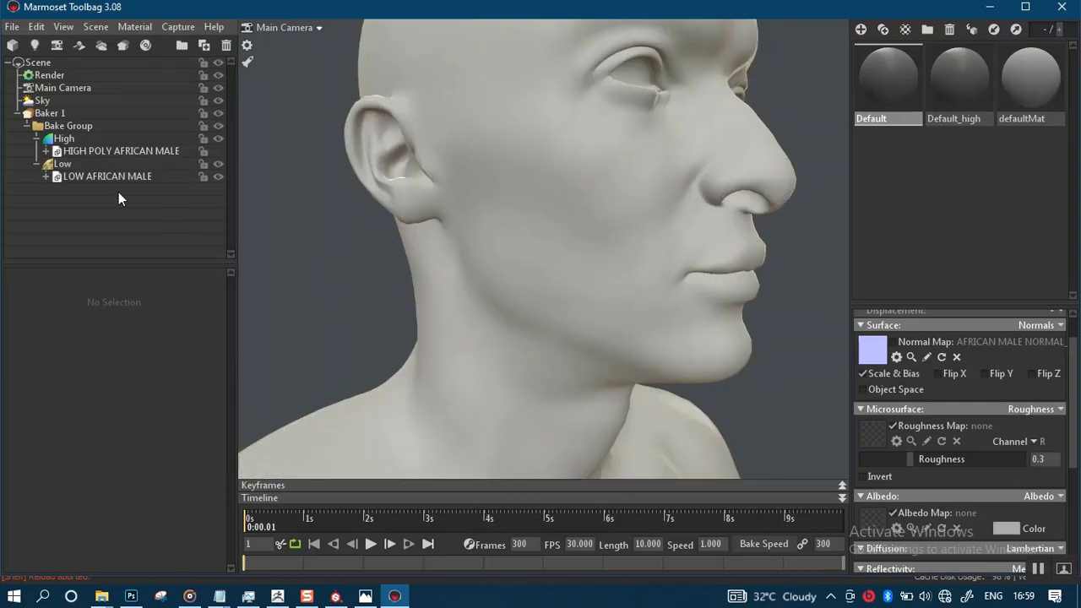
pyautogui.click(49, 112)
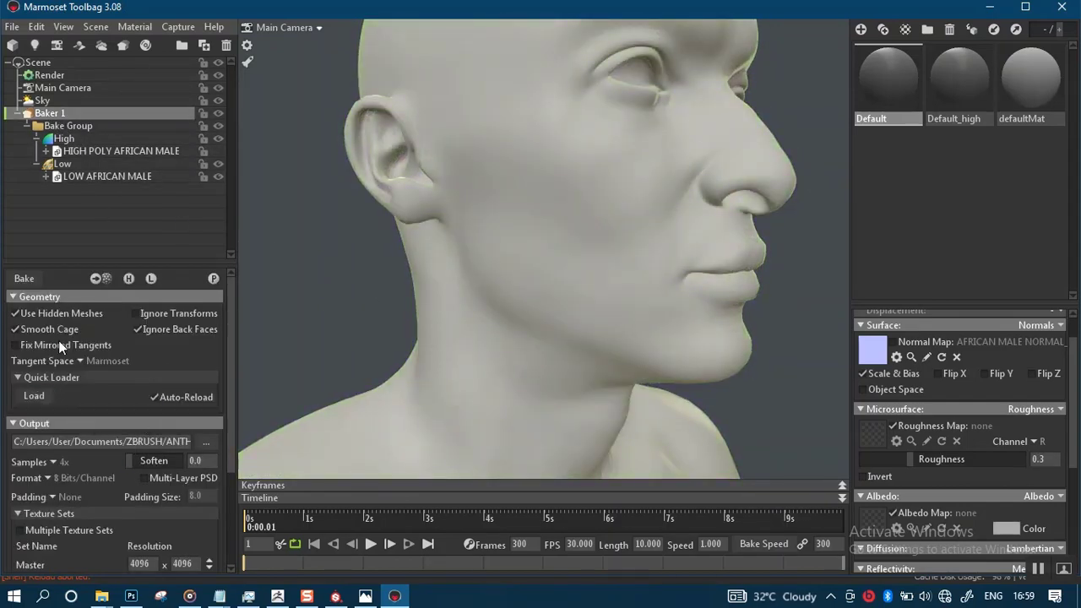
pyautogui.click(24, 280)
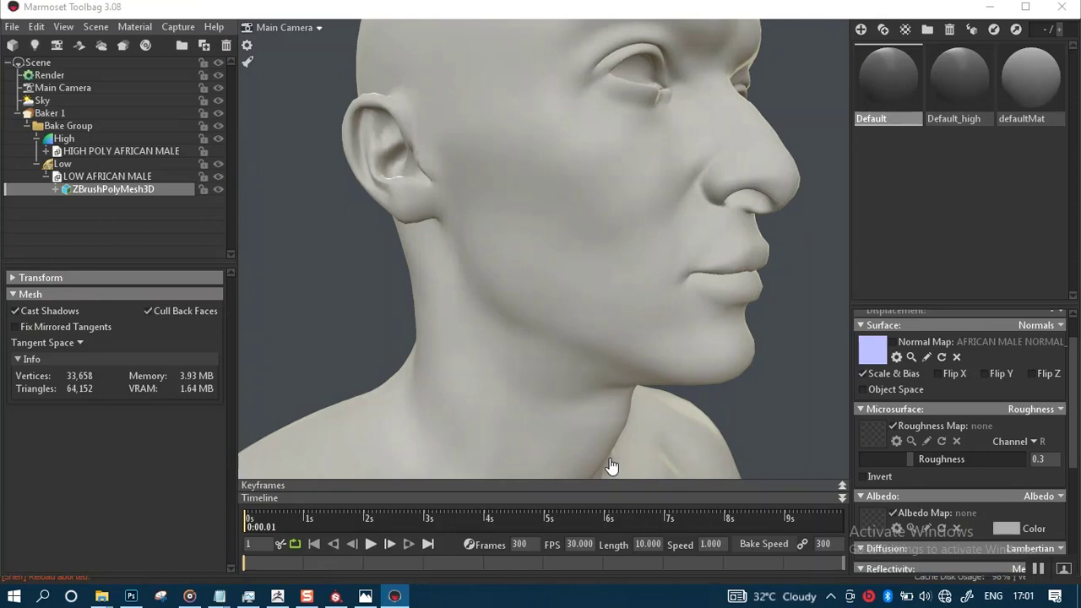
pyautogui.click(523, 333)
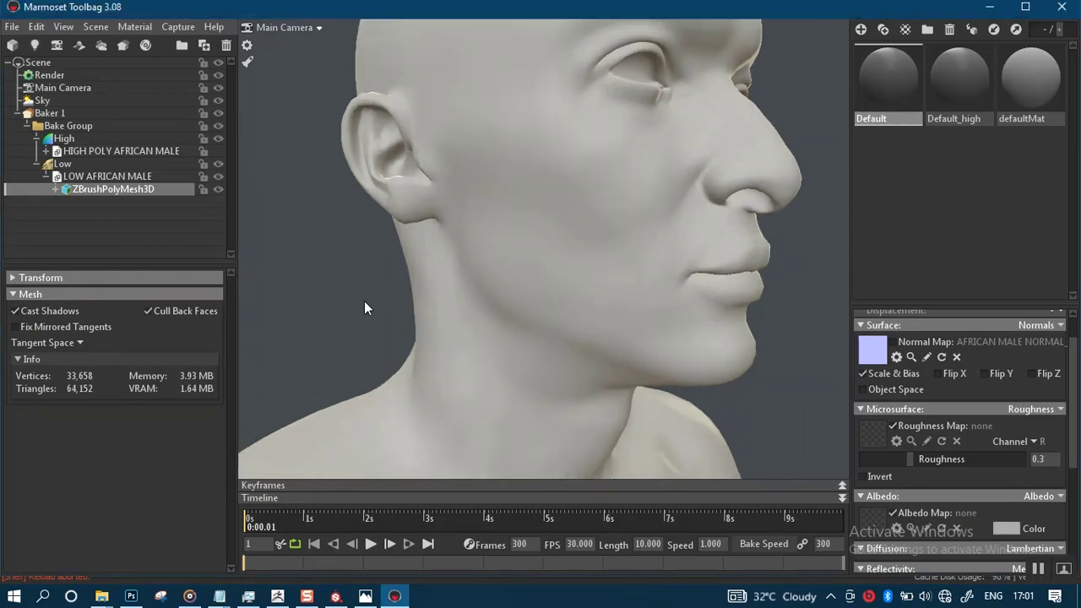
pyautogui.moveTo(364, 301); pyautogui.dragTo(306, 259)
pyautogui.click(46, 113)
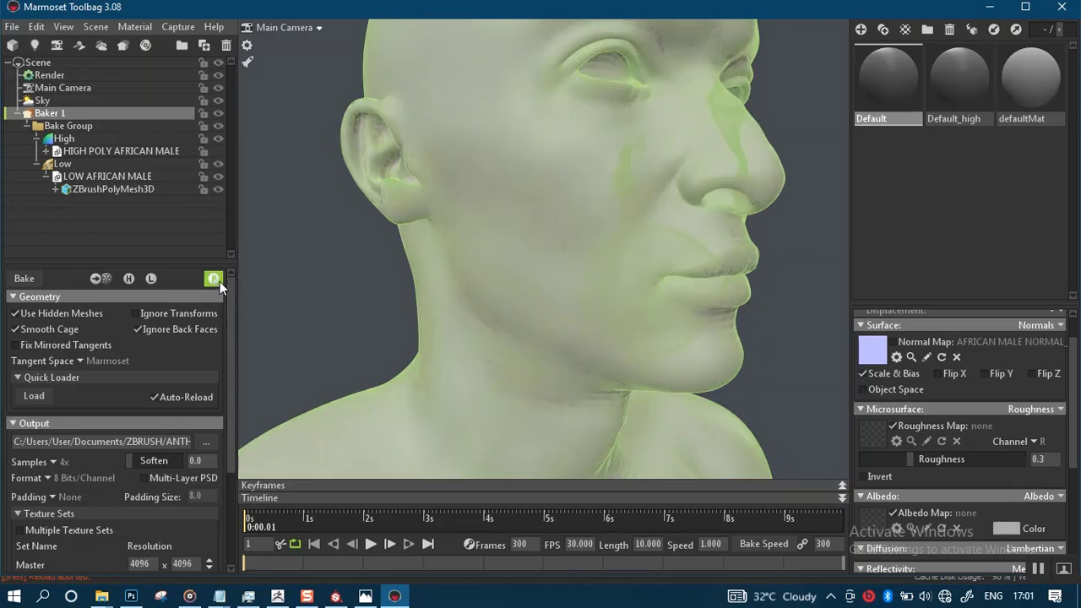
pyautogui.click(213, 278)
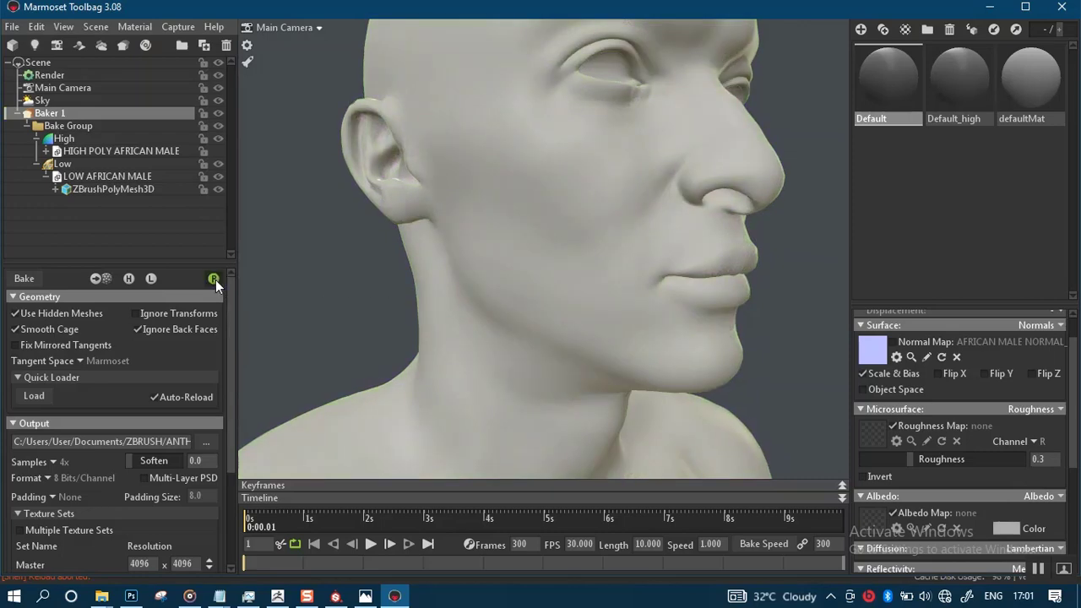
# - Examine the baked skin detail on the cheek, nose, forehead, neck and chest up close and from a distance
pyautogui.moveTo(650, 301)
pyautogui.mouseDown()
pyautogui.moveTo(591, 331)
pyautogui.moveTo(608, 246)
pyautogui.moveTo(615, 295)
pyautogui.moveTo(470, 309)
pyautogui.moveTo(502, 333)
pyautogui.moveTo(552, 259)
pyautogui.moveTo(511, 292)
pyautogui.moveTo(439, 280)
pyautogui.moveTo(624, 282)
pyautogui.moveTo(560, 294)
pyautogui.moveTo(343, 292)
pyautogui.mouseUp()
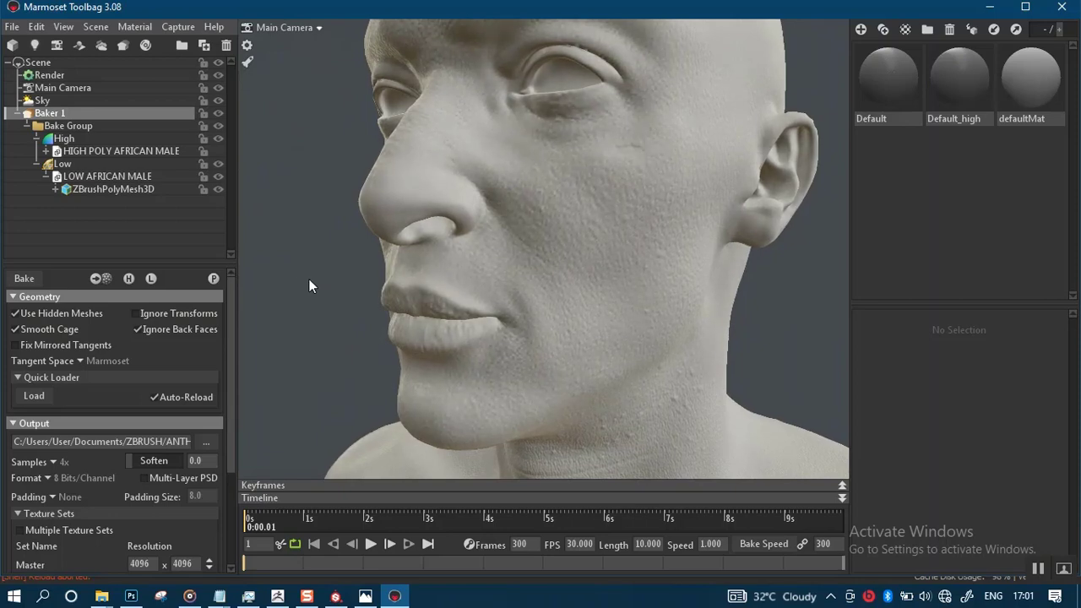
pyautogui.moveTo(522, 228); pyautogui.dragTo(513, 289)
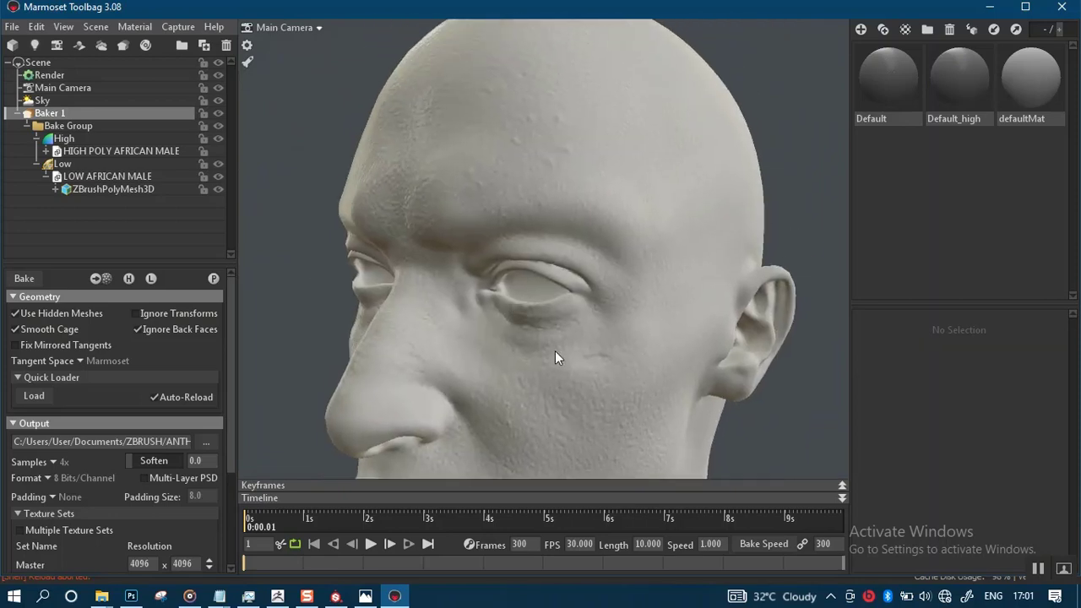
pyautogui.moveTo(554, 350); pyautogui.dragTo(541, 272, button='middle')
pyautogui.moveTo(534, 252); pyautogui.dragTo(534, 281, button='right')
pyautogui.moveTo(449, 295); pyautogui.dragTo(593, 379)
pyautogui.moveTo(593, 379); pyautogui.dragTo(560, 253, button='right')
pyautogui.moveTo(559, 253); pyautogui.dragTo(518, 338)
pyautogui.moveTo(517, 338); pyautogui.dragTo(582, 207, button='middle')
pyautogui.moveTo(583, 201); pyautogui.dragTo(570, 308, button='right')
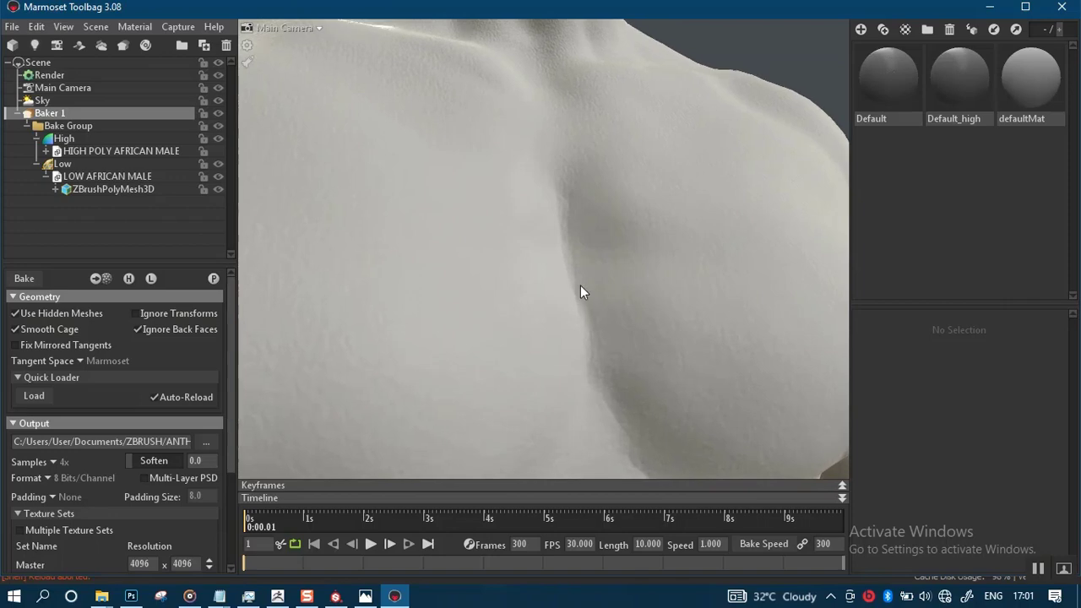
pyautogui.moveTo(580, 285); pyautogui.dragTo(550, 266)
pyautogui.moveTo(550, 266); pyautogui.dragTo(535, 192, button='right')
pyautogui.moveTo(535, 192); pyautogui.dragTo(561, 337, button='middle')
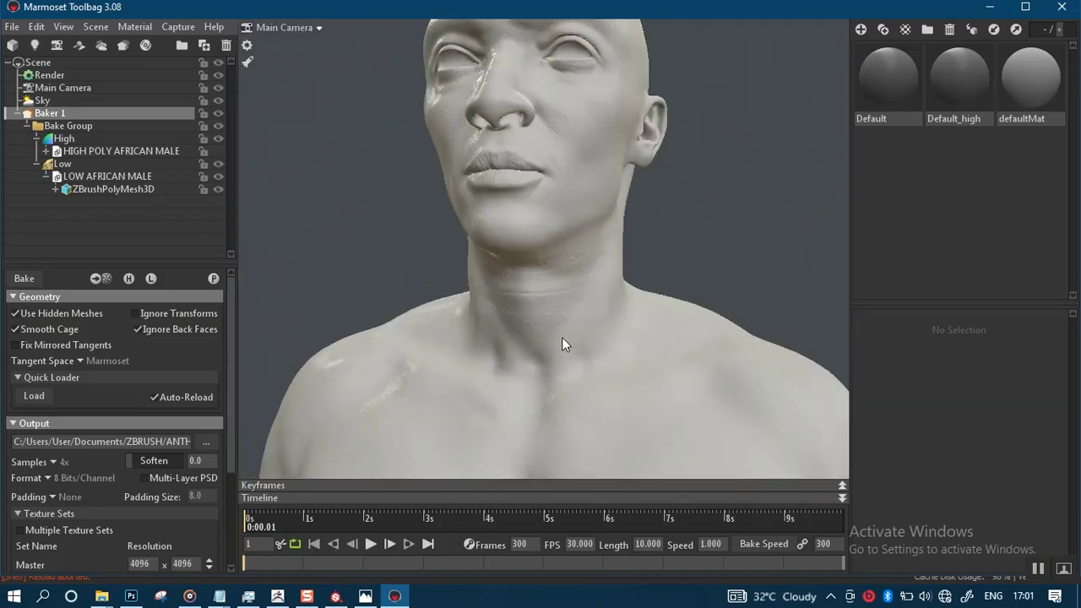
pyautogui.moveTo(561, 337); pyautogui.dragTo(545, 295)
# - Delete the newly baked AFRICAN MALE NORMAL_normal.png from the MALE MAPS folder and minimize the folder window
pyautogui.moveTo(102, 596)
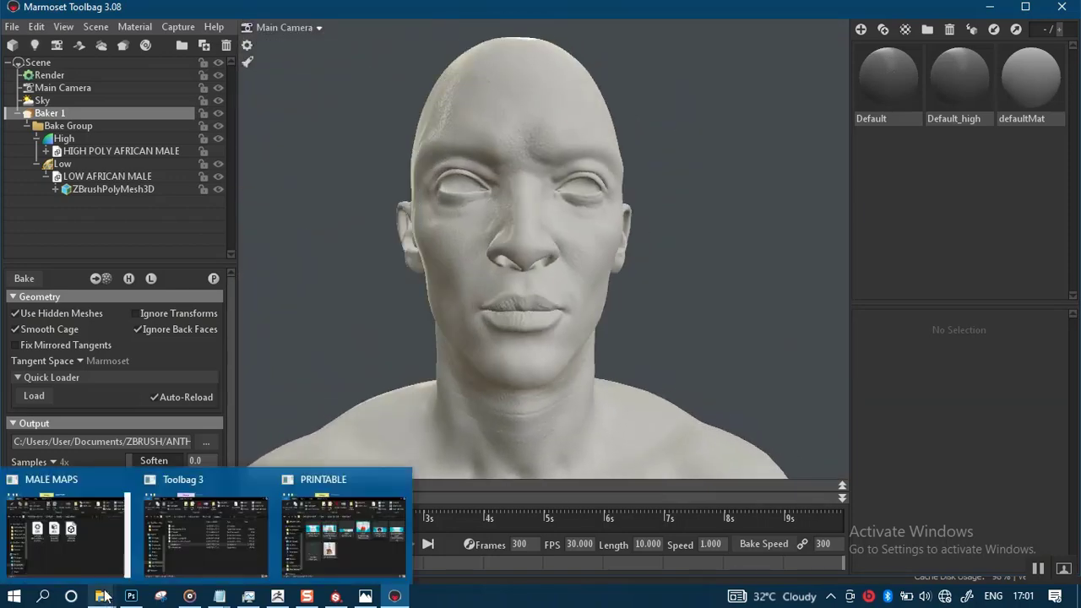
pyautogui.click(99, 540)
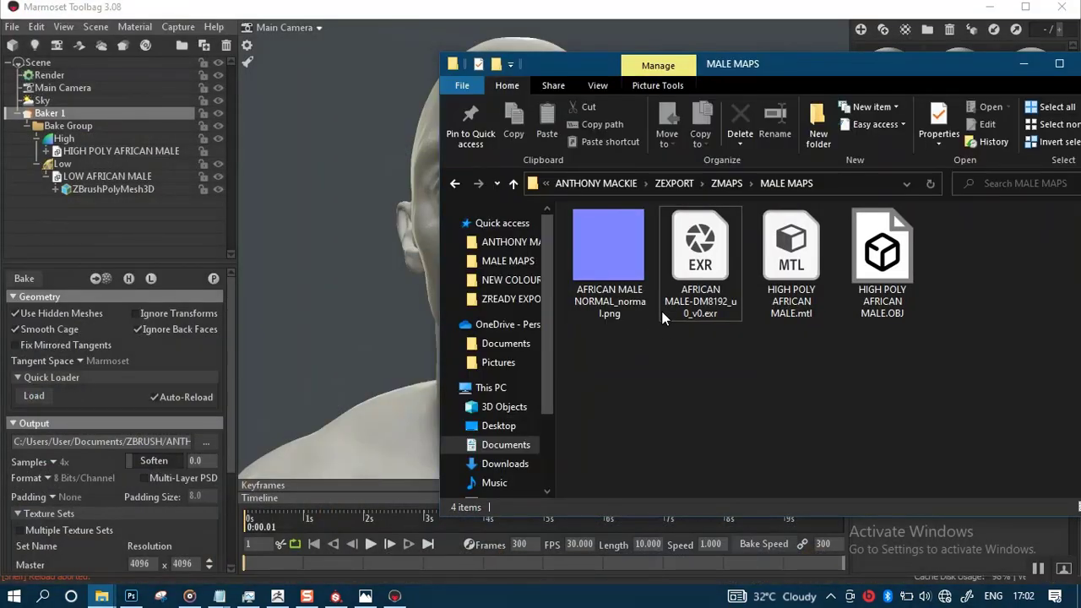
pyautogui.click(632, 277)
pyautogui.press('Delete')
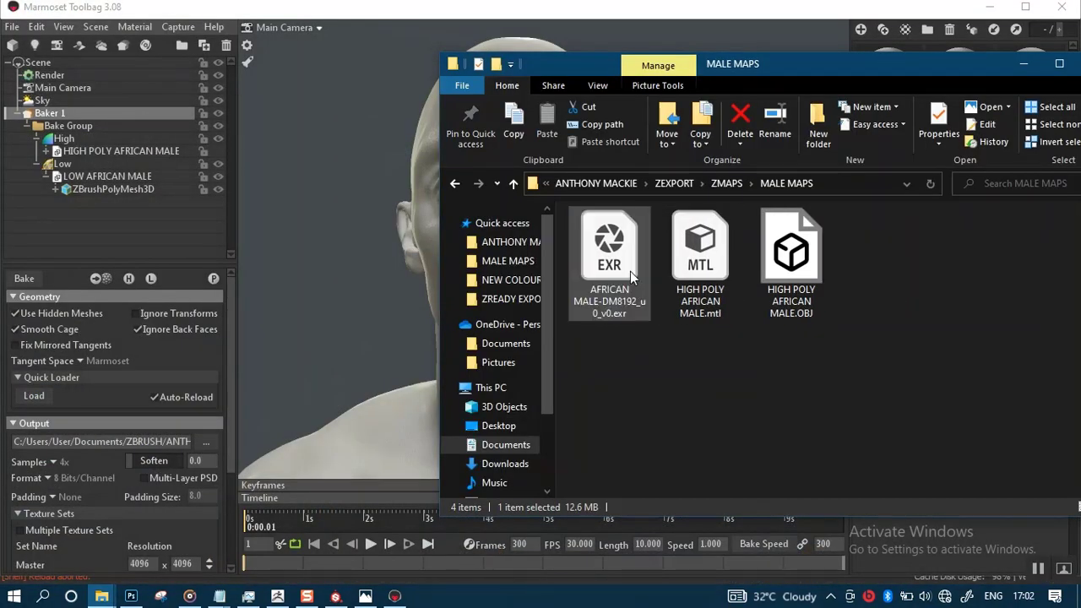
pyautogui.click(1018, 69)
# - Set the Master texture set's resolution to 8192 x 8192 and bake the normal map
pyautogui.moveTo(591, 249); pyautogui.dragTo(500, 271)
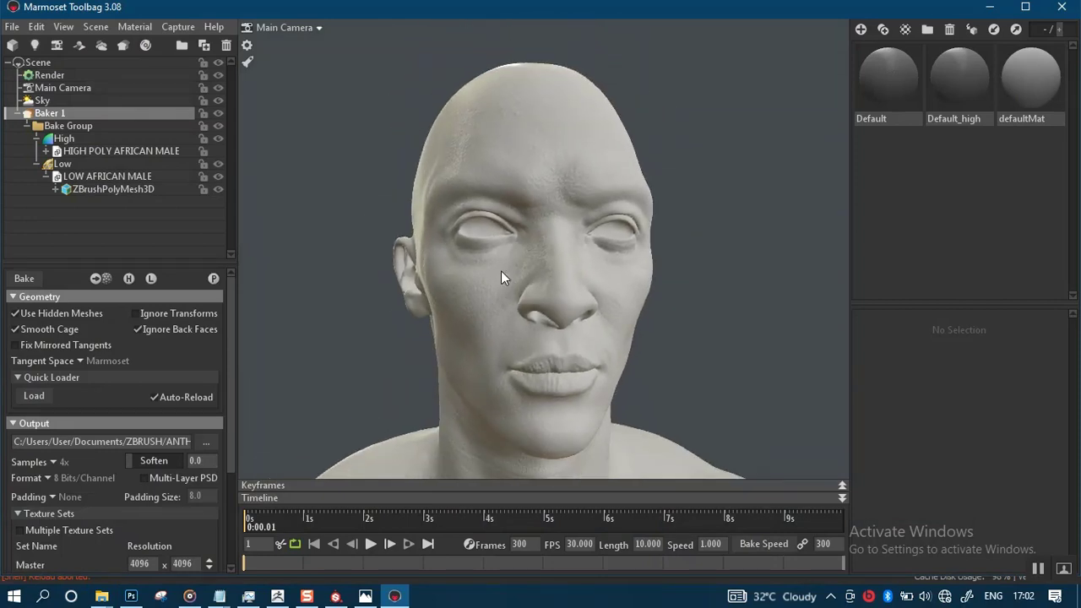
pyautogui.click(84, 345)
pyautogui.click(51, 492)
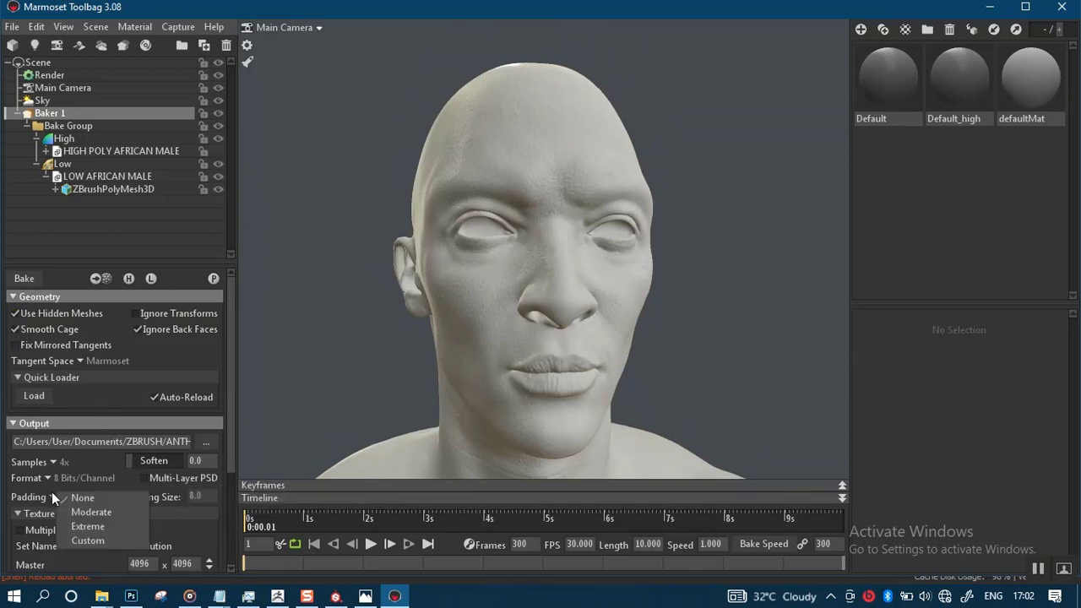
pyautogui.click(51, 487)
pyautogui.scroll(-5, 61, 475)
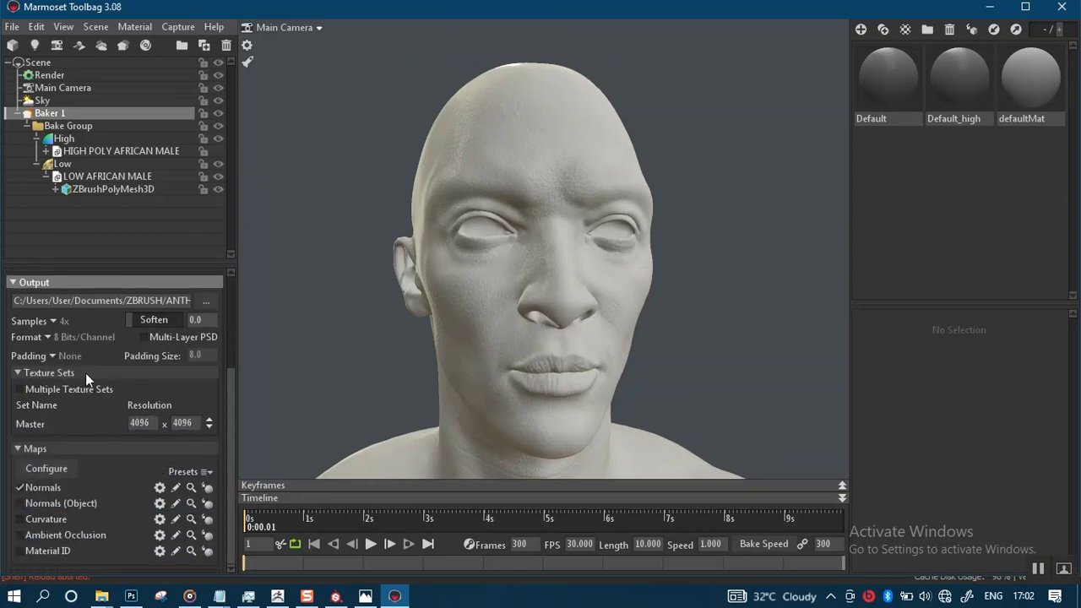
pyautogui.click(46, 336)
pyautogui.click(148, 372)
pyautogui.scroll(5, 119, 383)
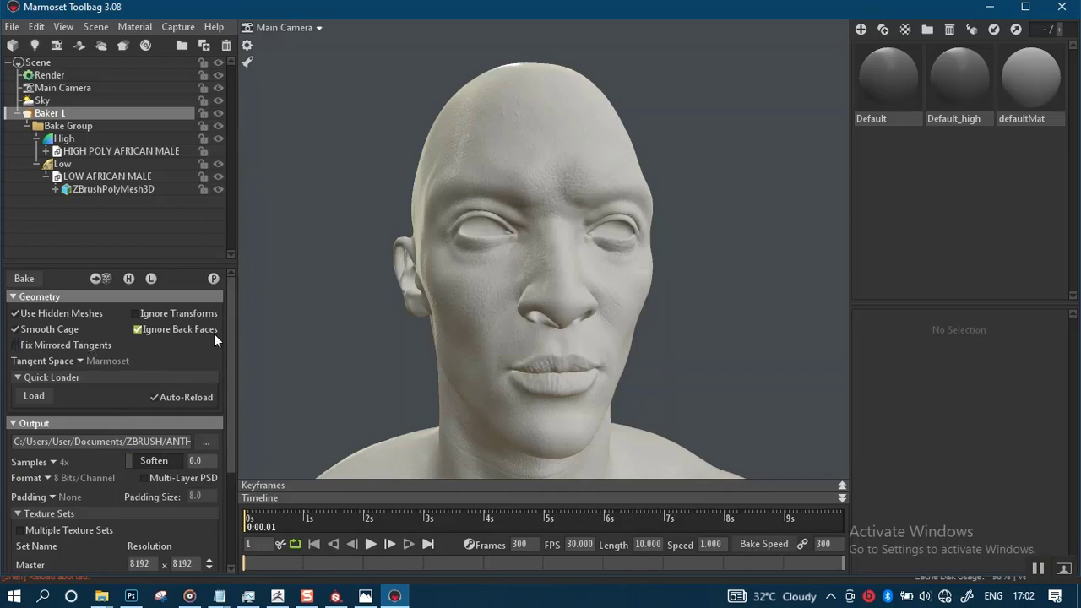
pyautogui.moveTo(471, 316); pyautogui.dragTo(268, 245, button='right')
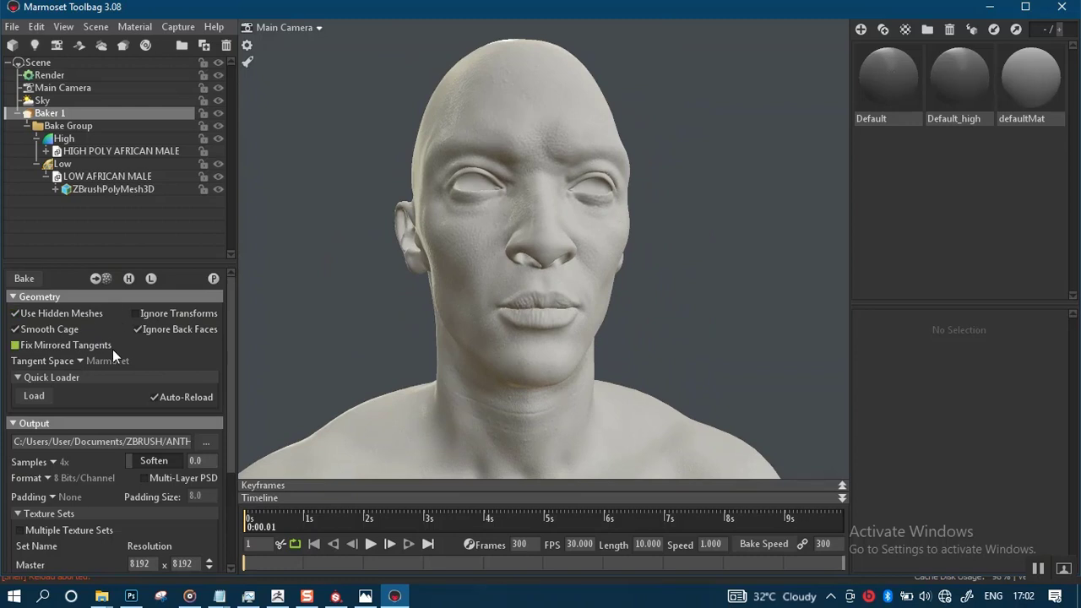
pyautogui.click(23, 278)
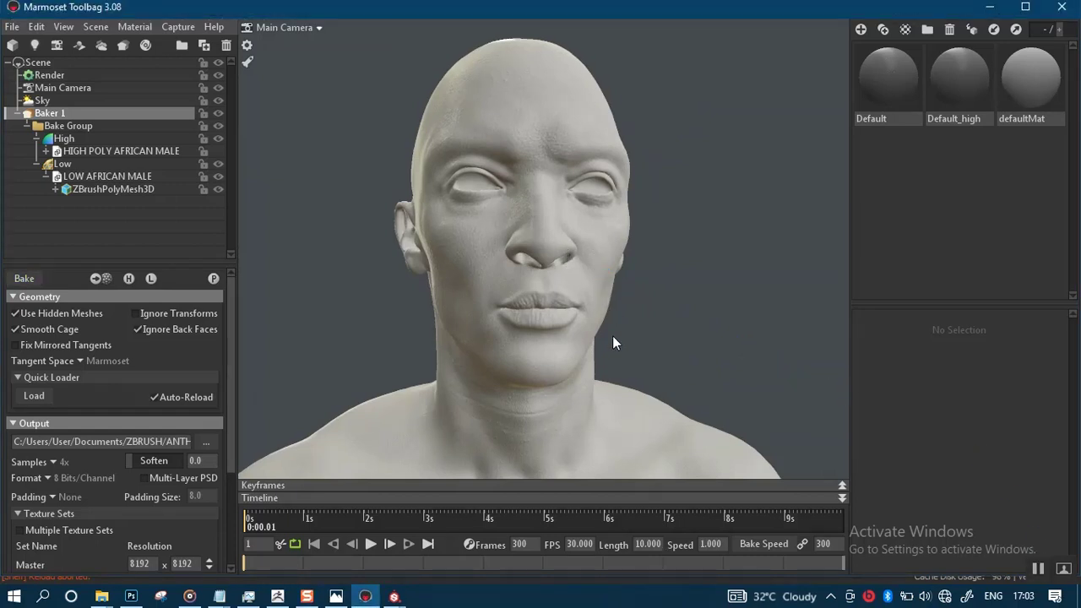
# - Inspect the 8192 bake on the face, lips, forehead and upper body from several angles
pyautogui.scroll(3, 645, 306)
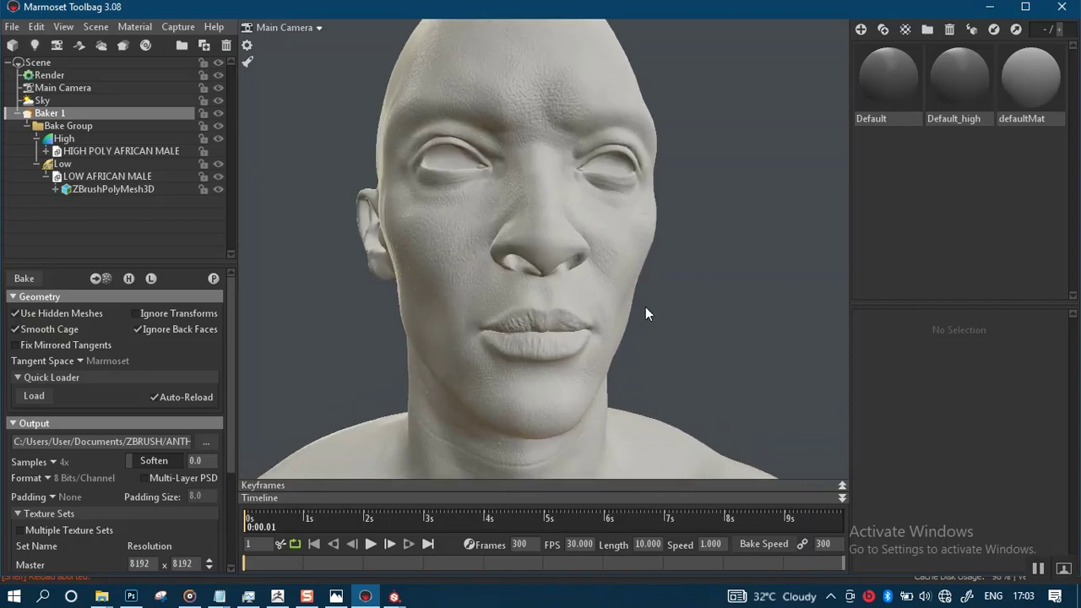
pyautogui.moveTo(660, 292); pyautogui.dragTo(579, 270)
pyautogui.scroll(4, 590, 304)
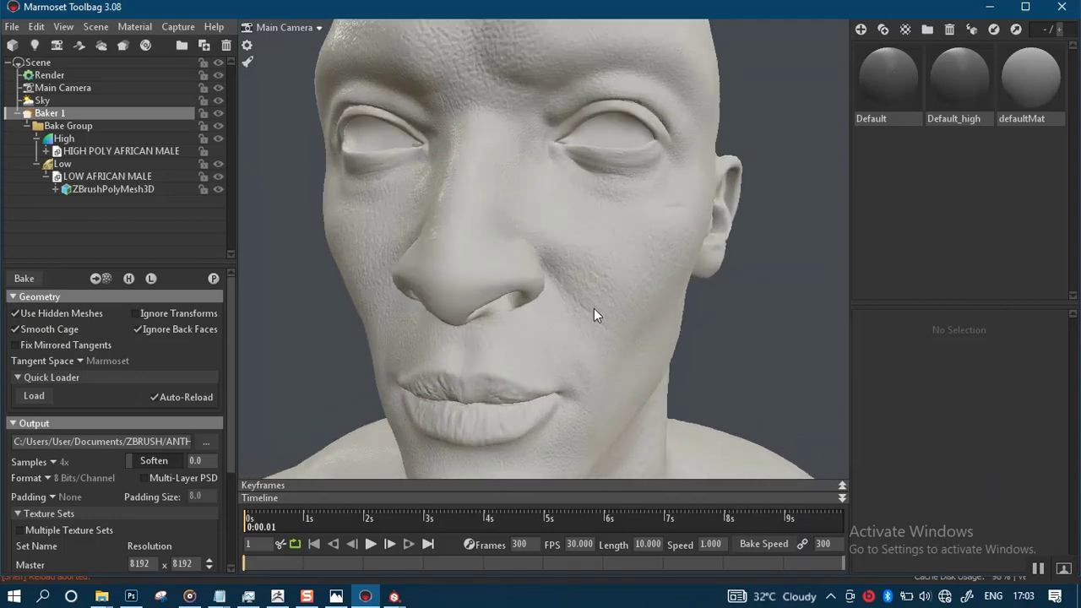
pyautogui.moveTo(606, 339); pyautogui.dragTo(556, 287)
pyautogui.moveTo(556, 279); pyautogui.dragTo(533, 202, button='right')
pyautogui.moveTo(515, 263); pyautogui.dragTo(572, 209)
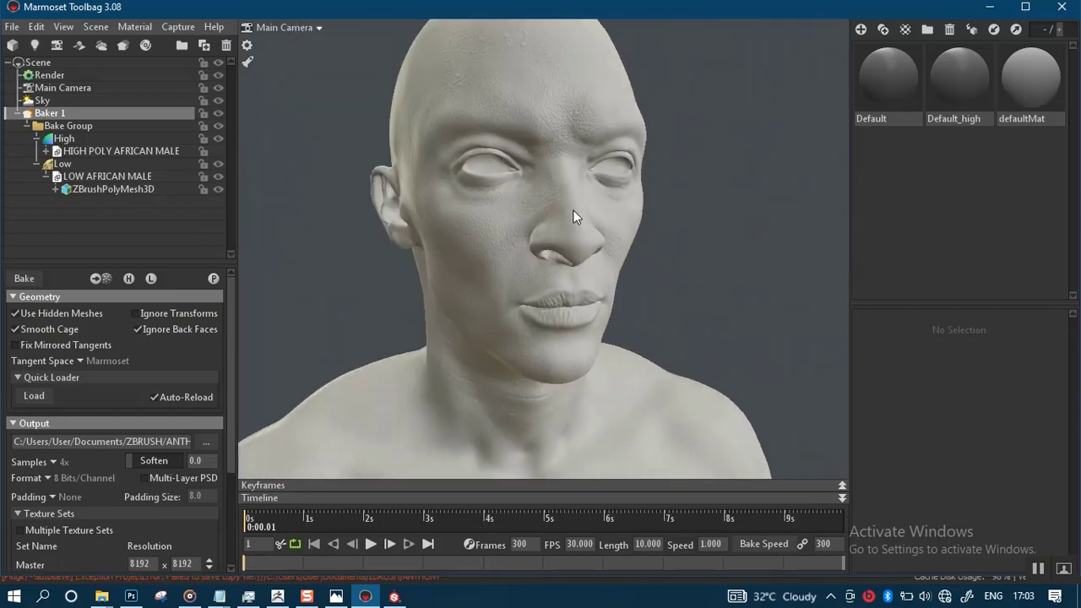
pyautogui.moveTo(573, 209); pyautogui.dragTo(602, 278, button='right')
pyautogui.moveTo(602, 278); pyautogui.dragTo(521, 338)
pyautogui.moveTo(612, 372); pyautogui.dragTo(564, 198, button='right')
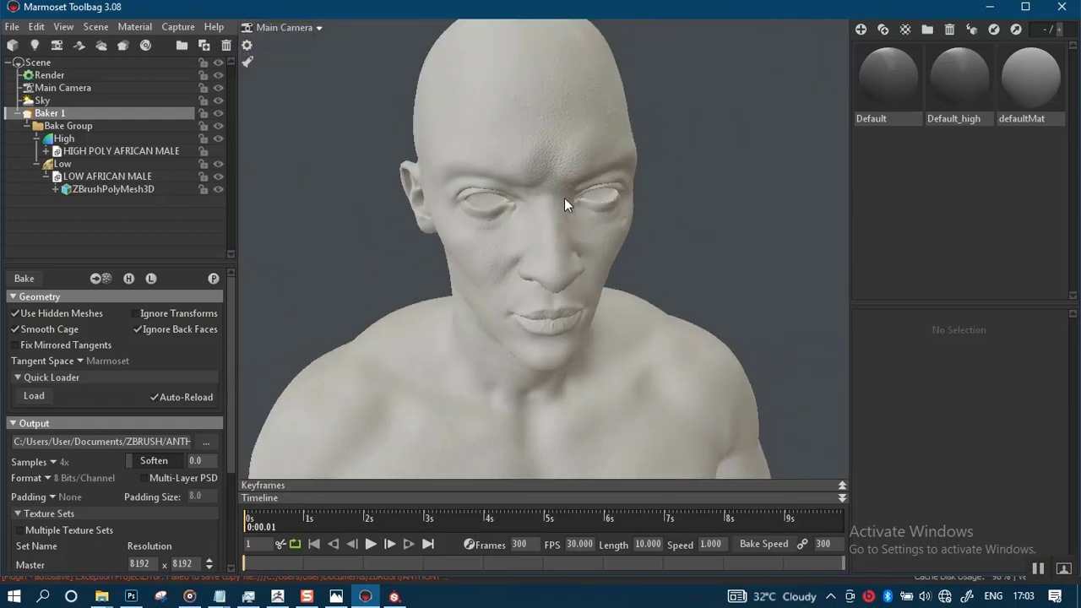
pyautogui.moveTo(566, 300); pyautogui.dragTo(518, 253)
pyautogui.scroll(3, 526, 277)
pyautogui.moveTo(529, 272); pyautogui.dragTo(520, 339, button='middle')
pyautogui.moveTo(397, 599)
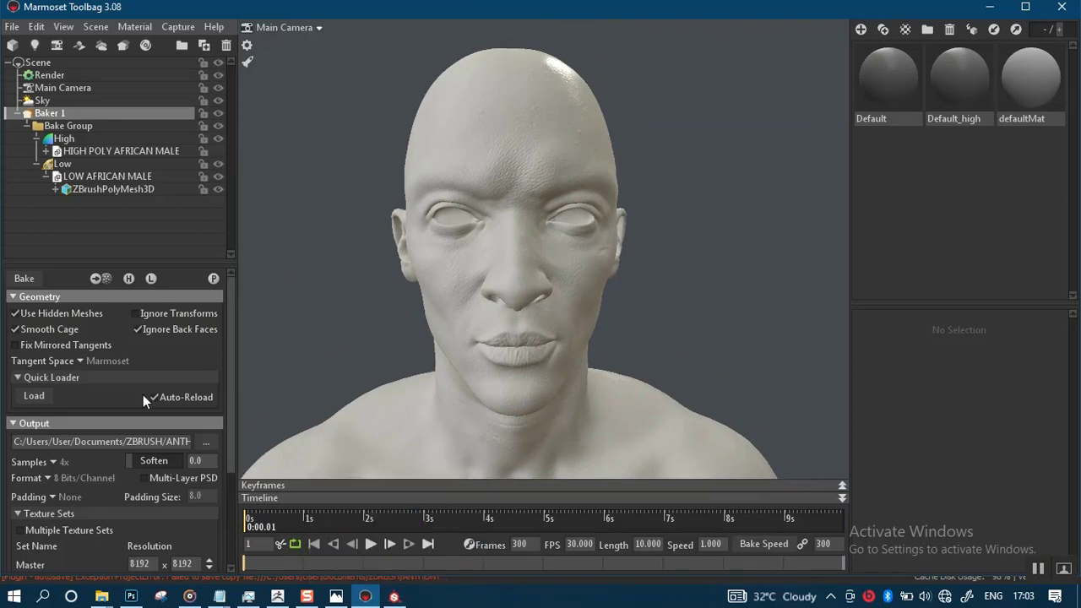
# - Set the baker's output format to 16 Bits/Channel
pyautogui.scroll(-3, 97, 426)
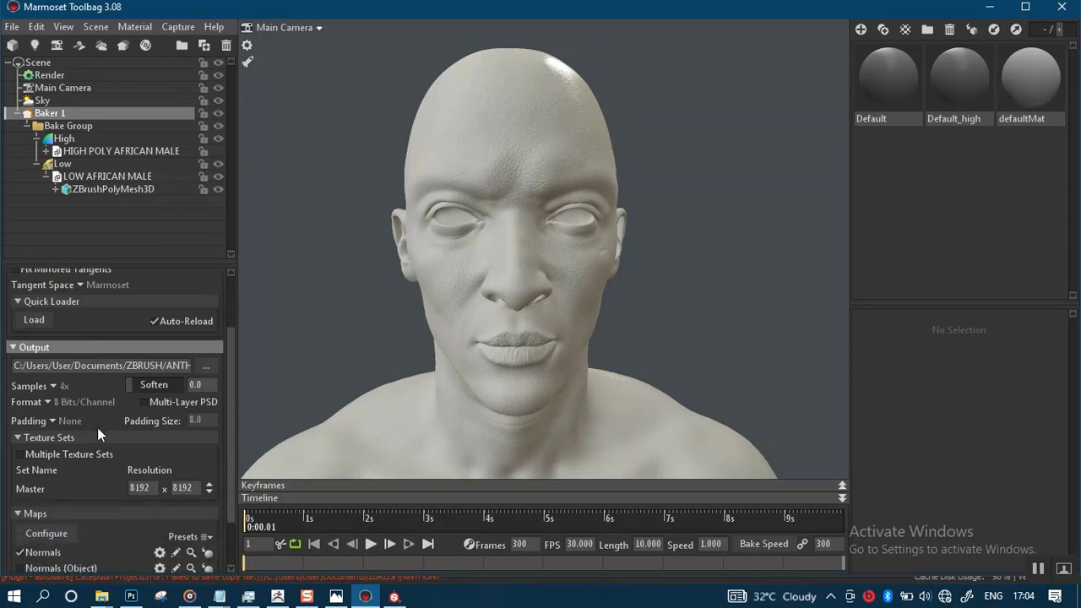
pyautogui.click(47, 402)
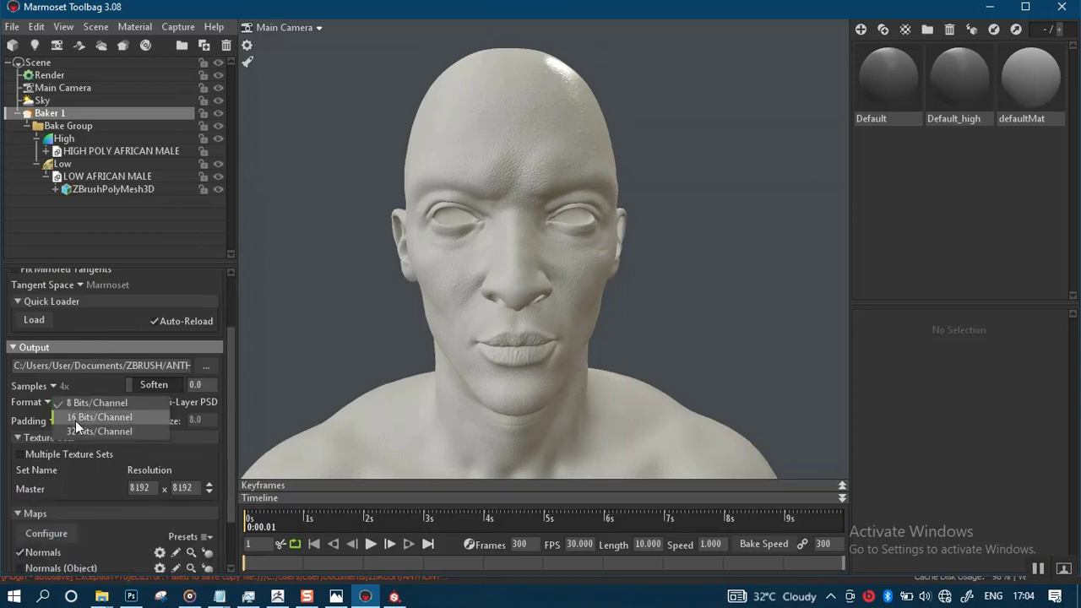
pyautogui.click(81, 416)
# - Add the Height map to the bake maps and disable Normals so only Height is baked
pyautogui.scroll(-3, 197, 453)
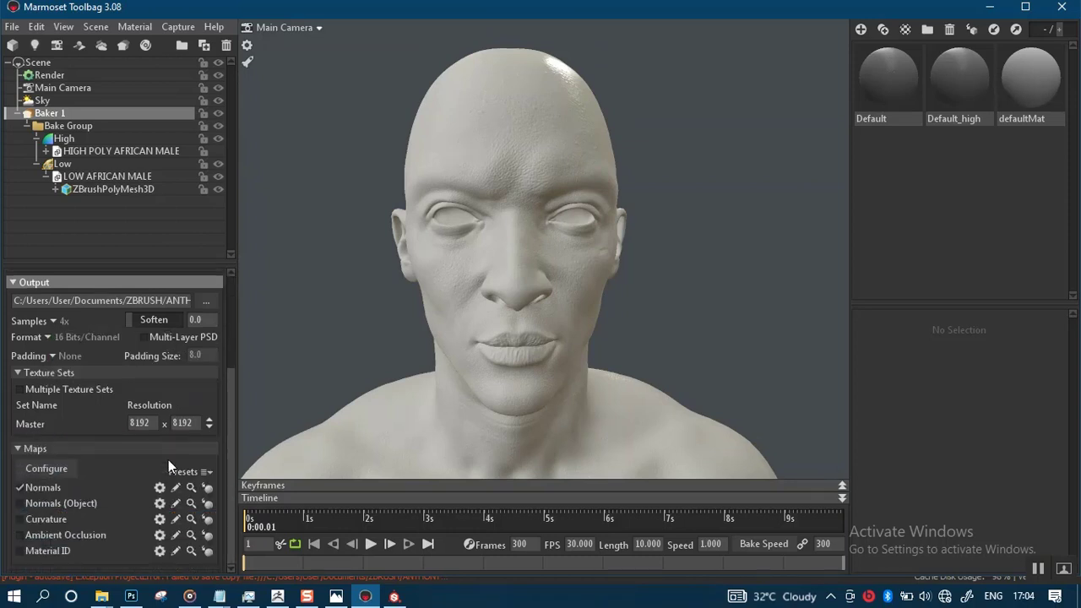
pyautogui.click(47, 468)
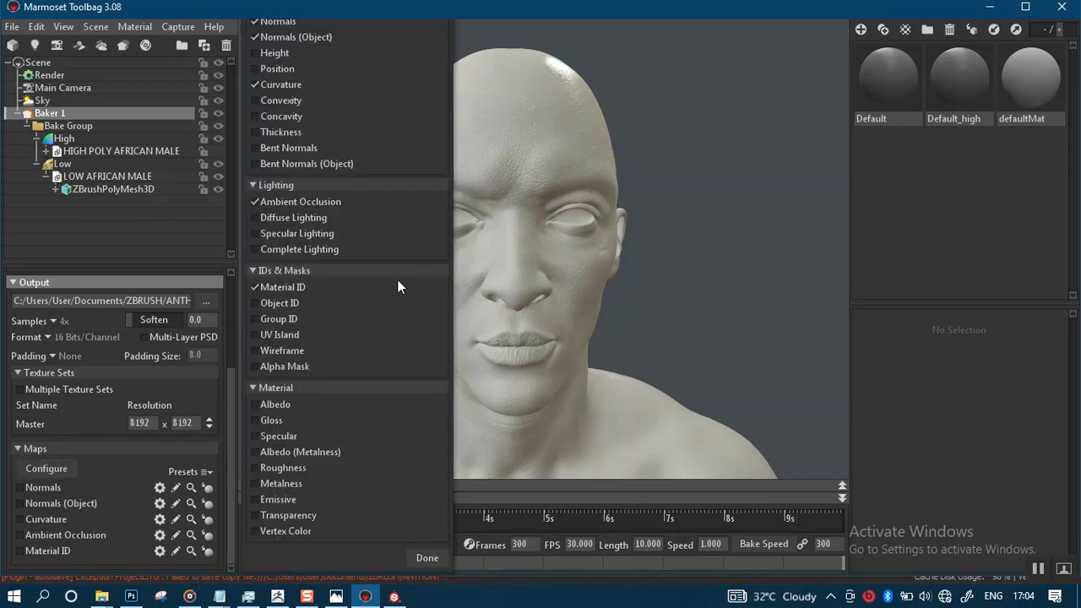
pyautogui.click(255, 52)
pyautogui.scroll(-1, 77, 518)
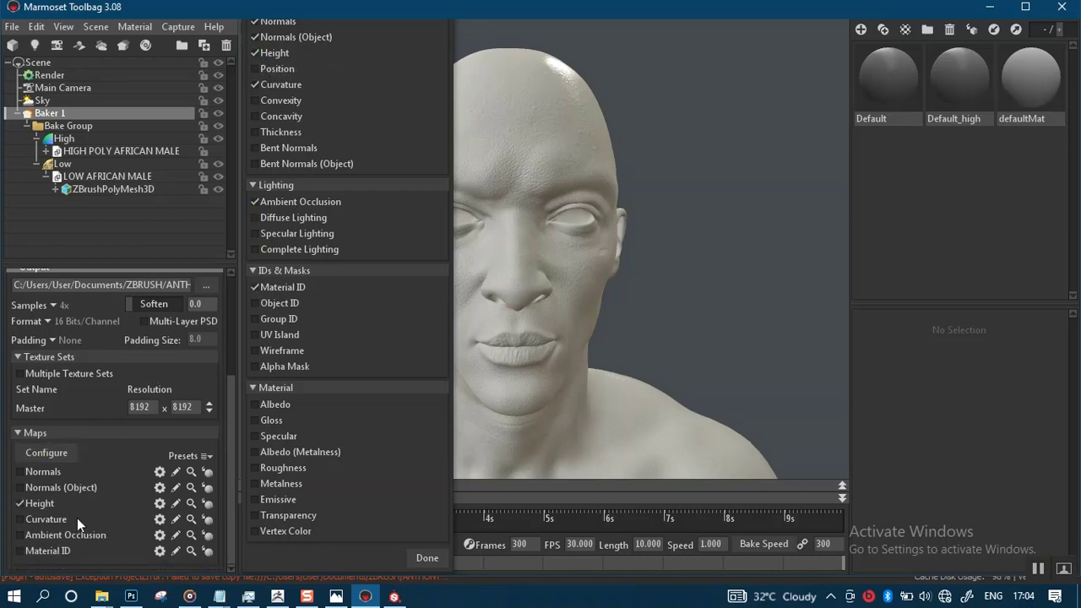
pyautogui.click(428, 555)
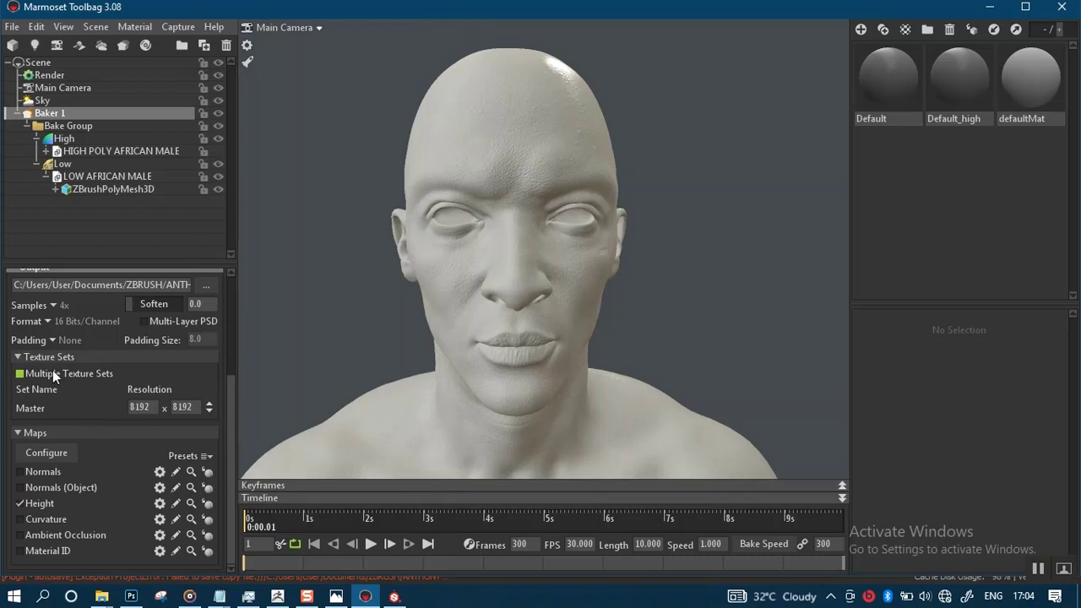
# - Set the bake output to a Photoshop document named AFRICAL MALE in the MALE MAPS folder
pyautogui.scroll(2, 52, 370)
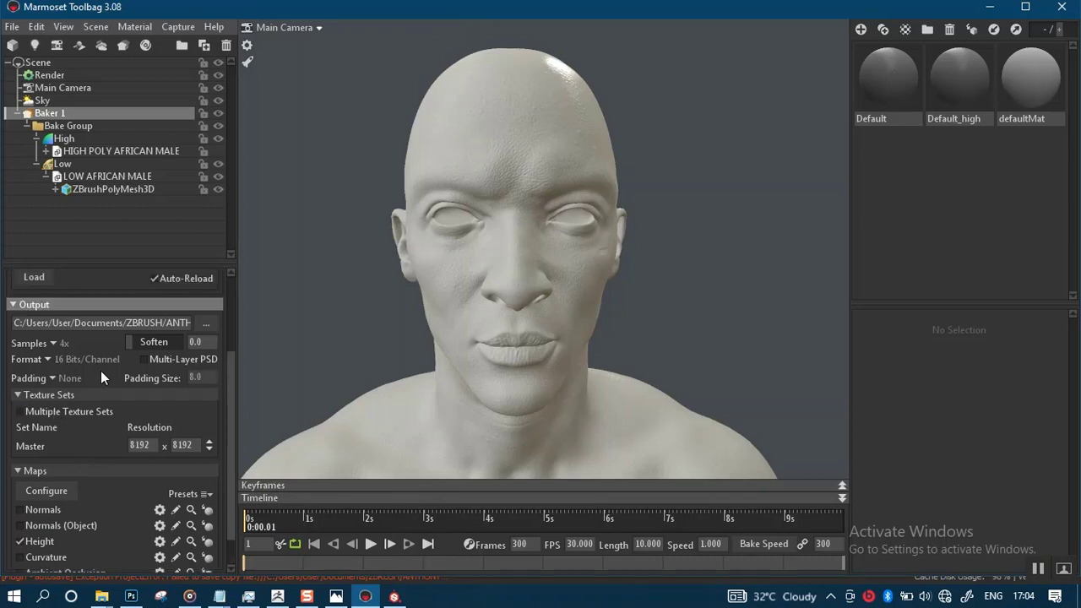
pyautogui.click(208, 325)
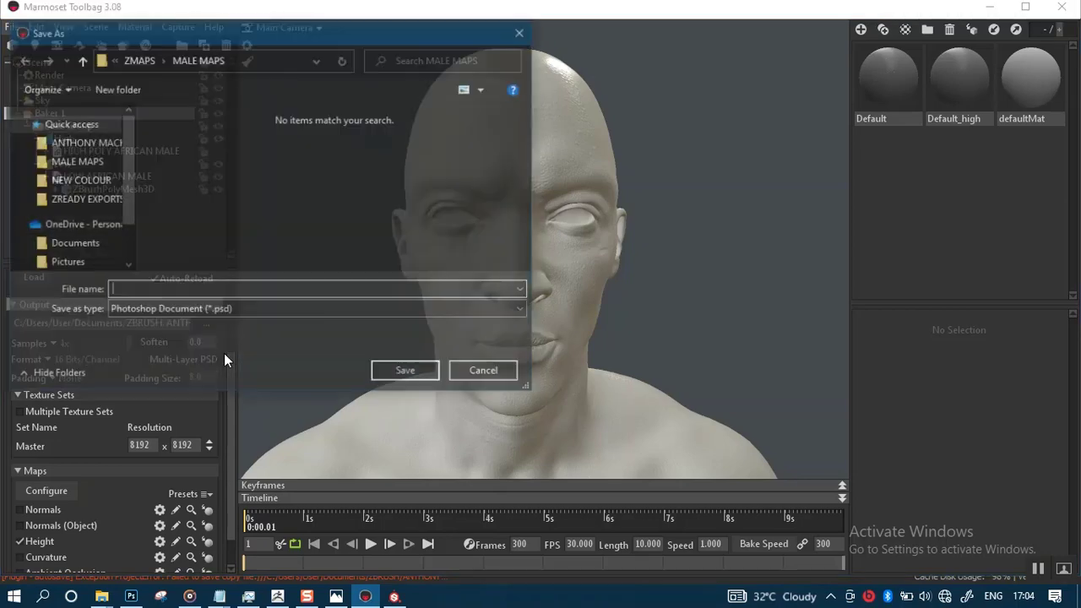
pyautogui.click(208, 310)
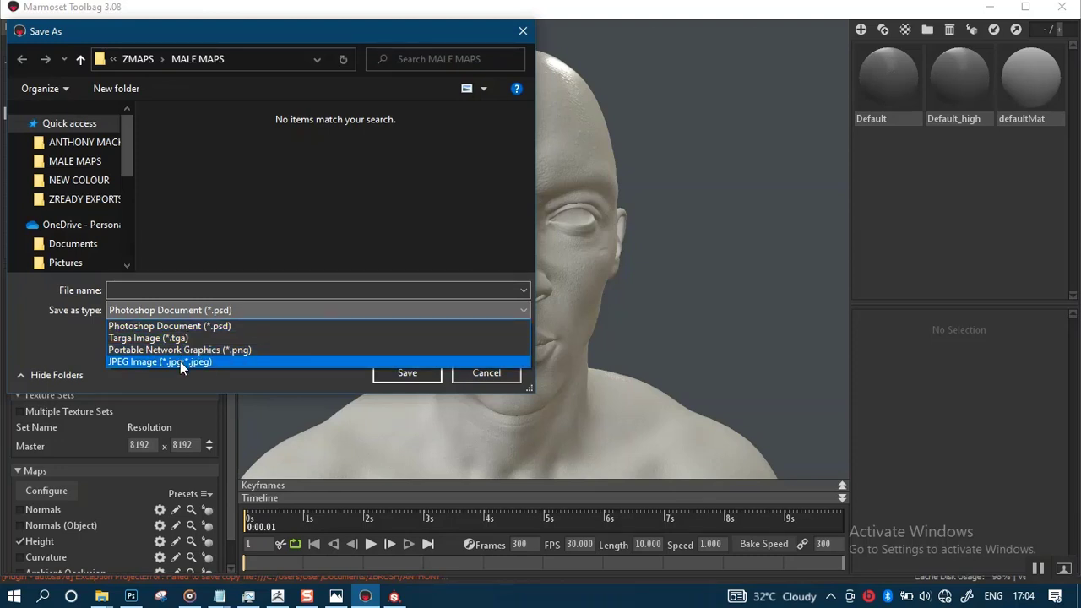
pyautogui.click(170, 327)
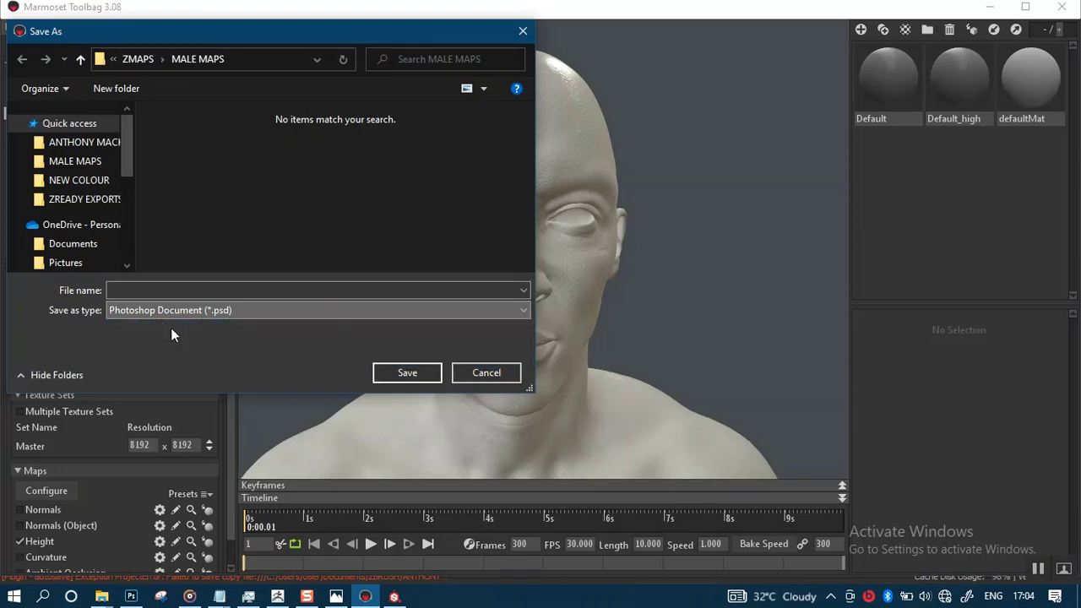
pyautogui.click(170, 290)
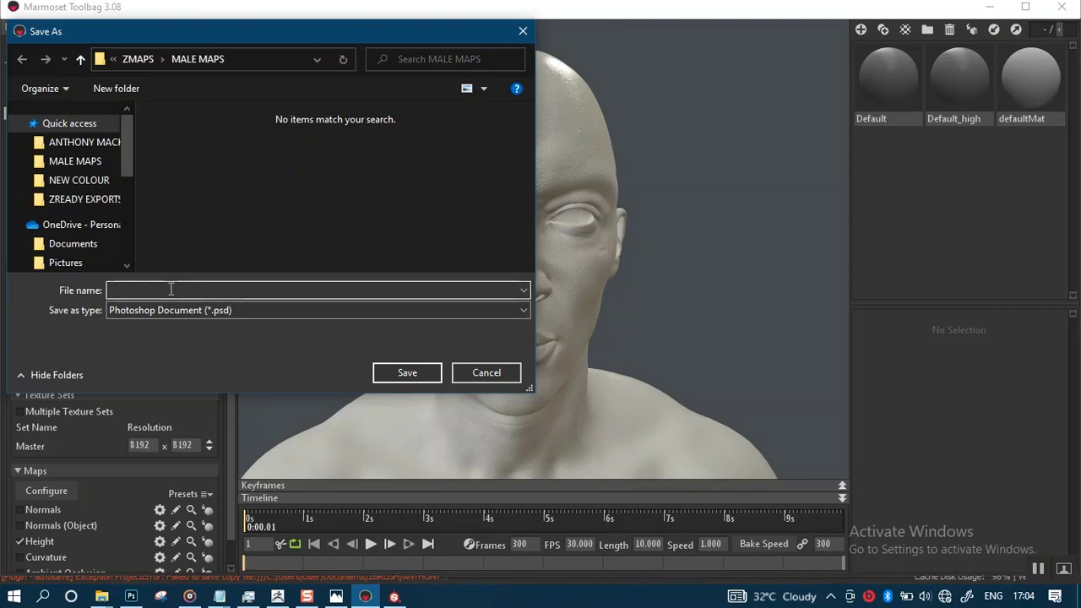
pyautogui.write('AFRICA')
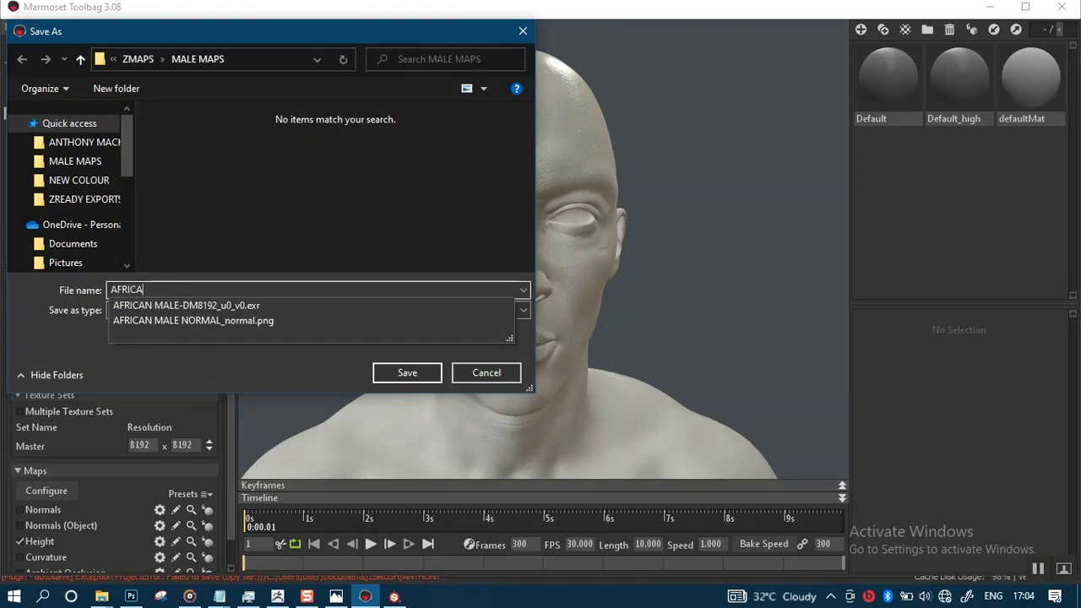
pyautogui.write('L MALE')
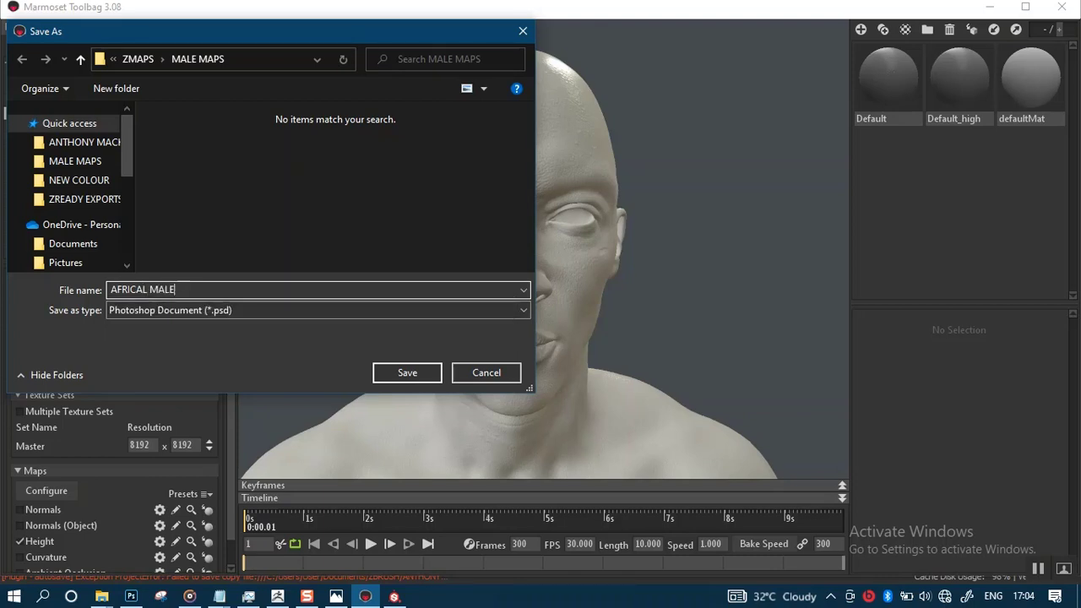
pyautogui.click(404, 373)
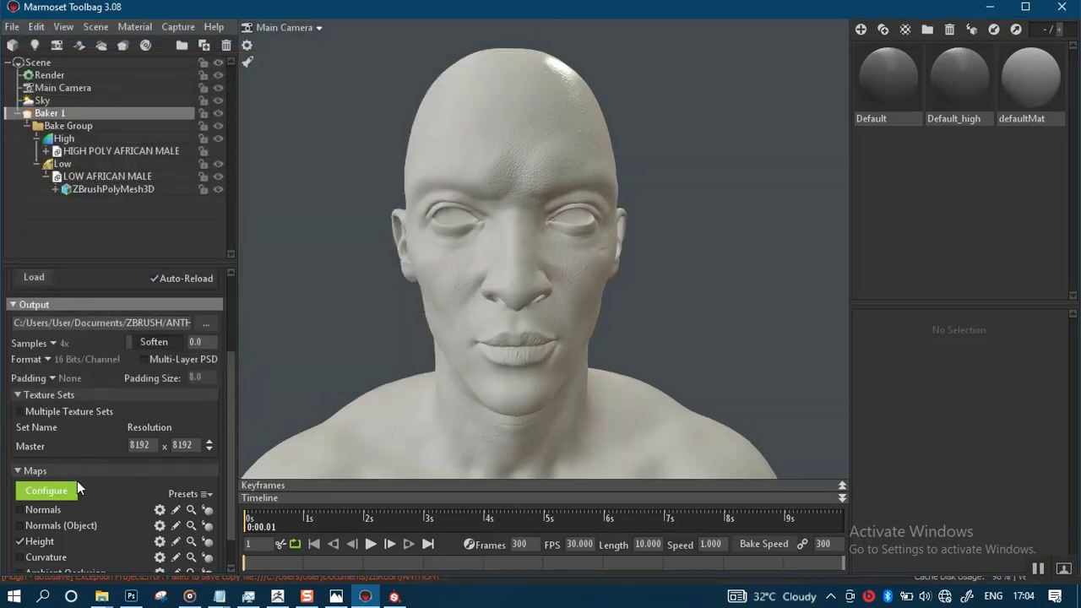
# - Bake the height map for the male character
pyautogui.scroll(3, 81, 440)
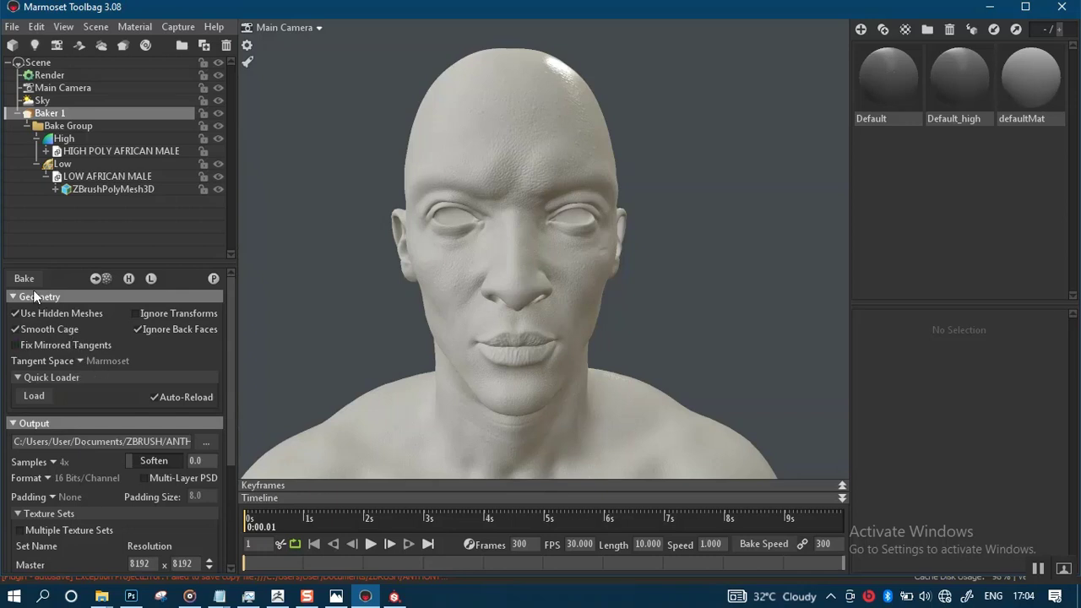
pyautogui.click(31, 282)
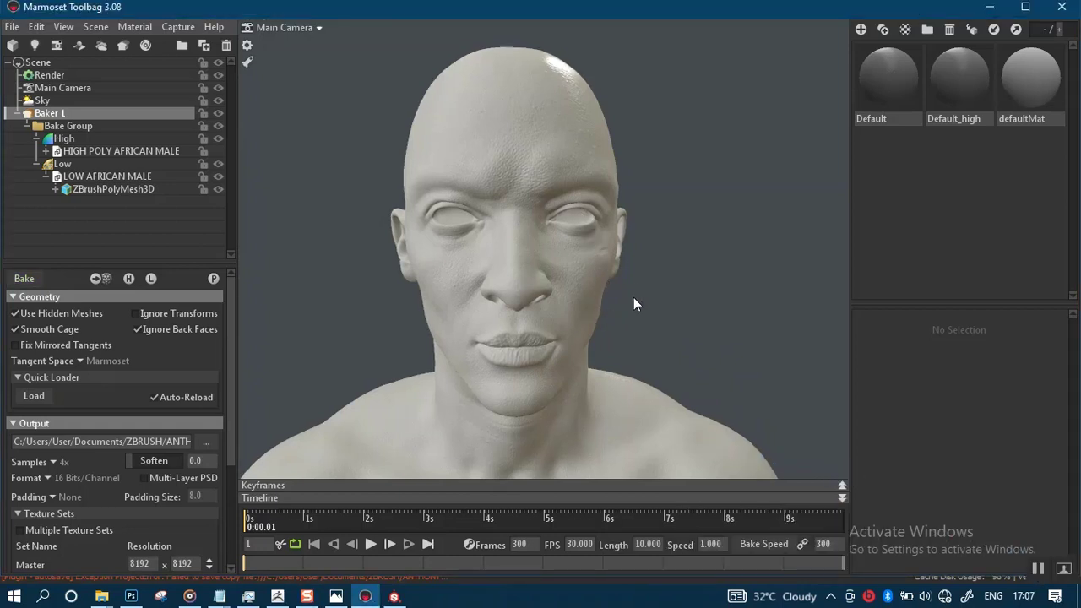
pyautogui.scroll(2, 635, 299)
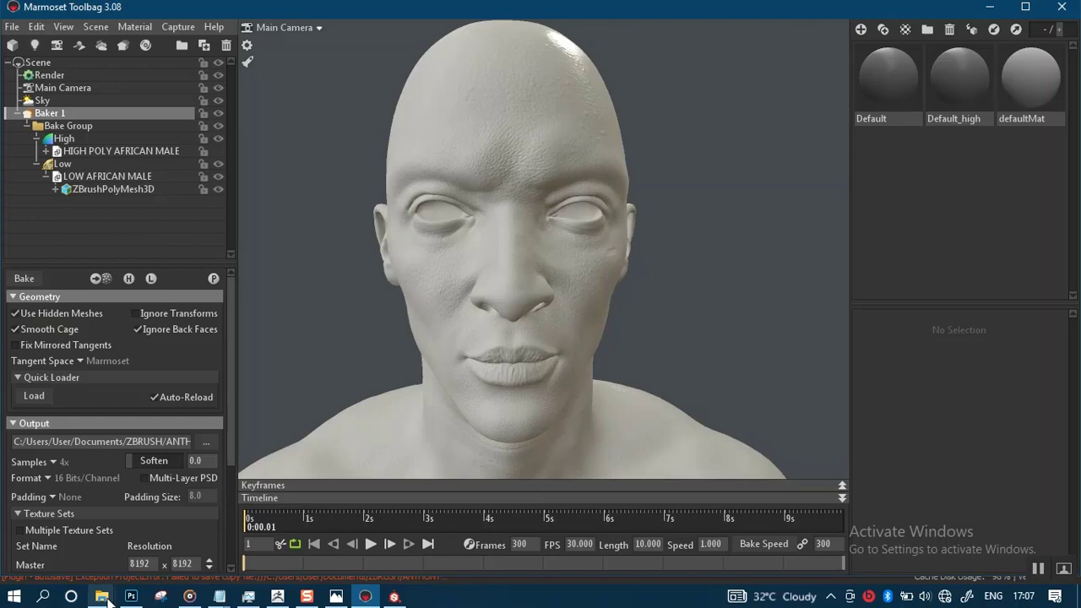
# - Open the MALE MAPS folder inside ZEXPORT > ZMAPS and check for the baked height map file
pyautogui.moveTo(104, 599)
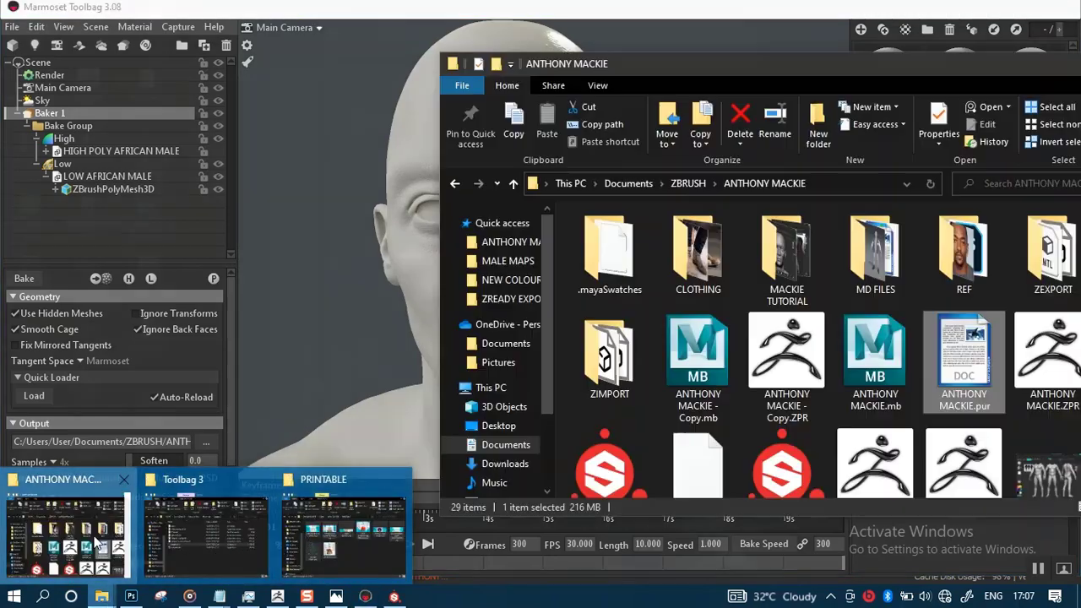
pyautogui.click(99, 545)
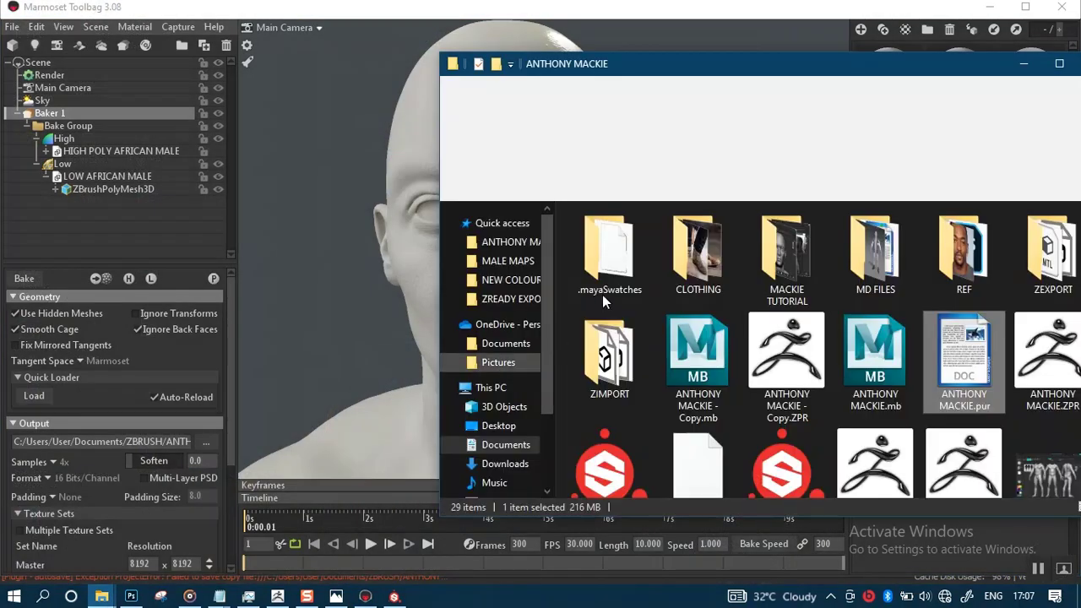
pyautogui.click(613, 370)
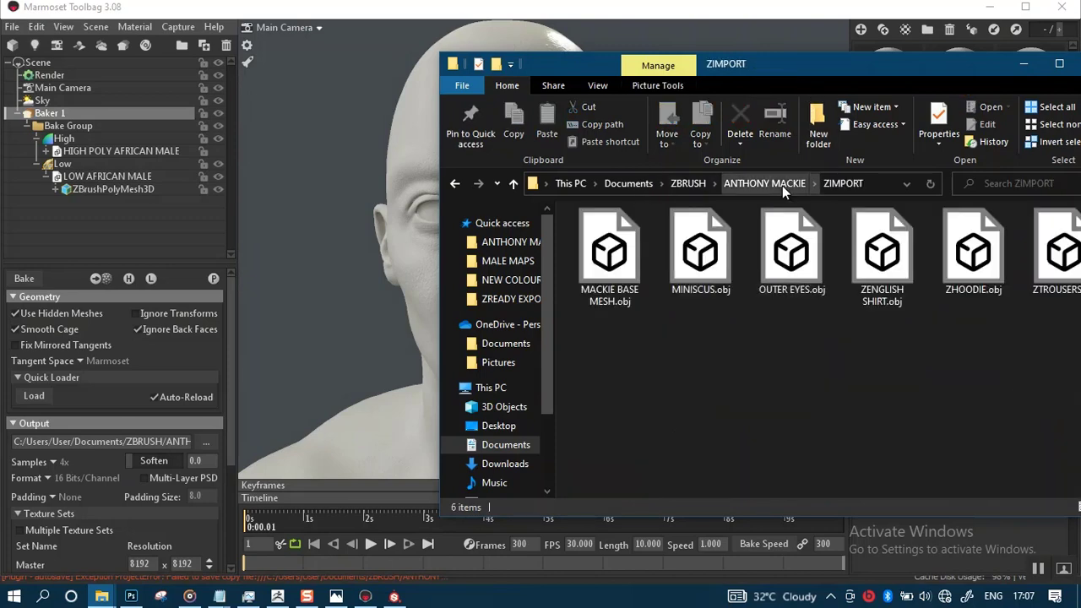
pyautogui.moveTo(772, 70); pyautogui.dragTo(693, 78)
pyautogui.click(1039, 573)
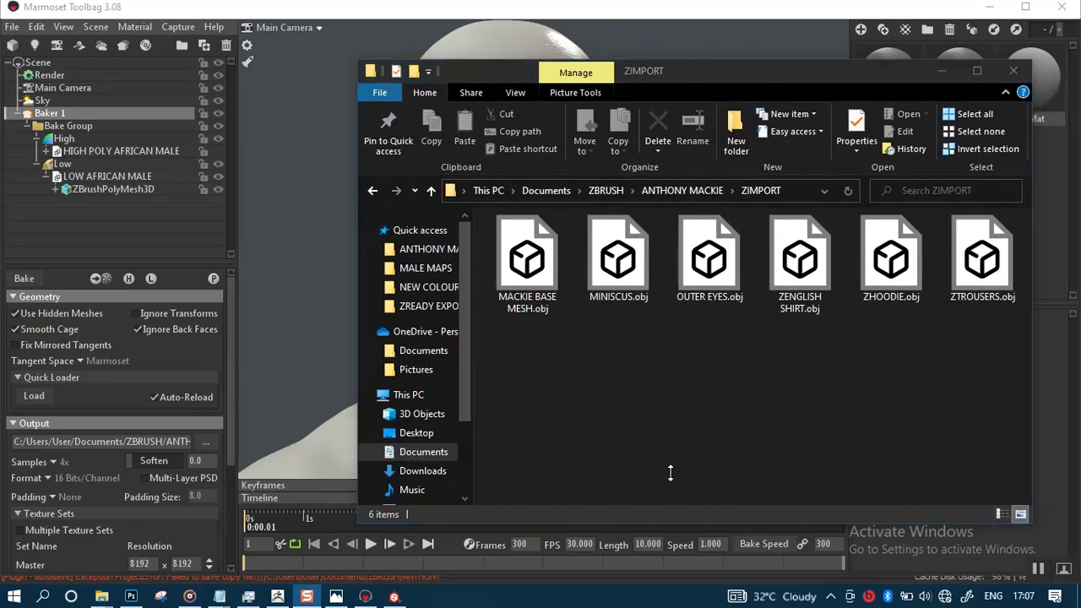
pyautogui.click(699, 201)
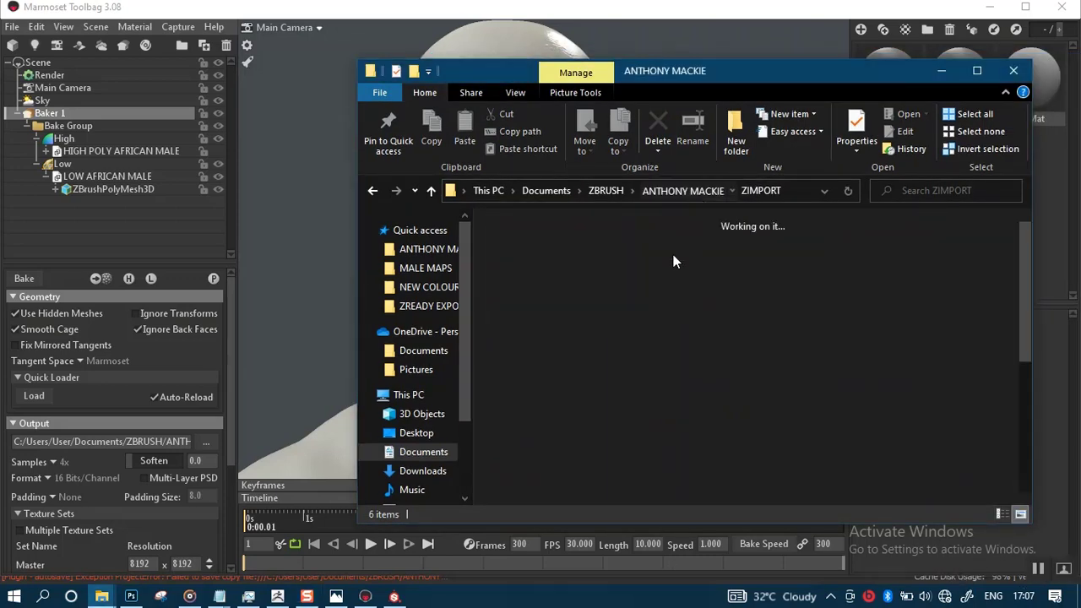
pyautogui.doubleClick(957, 269)
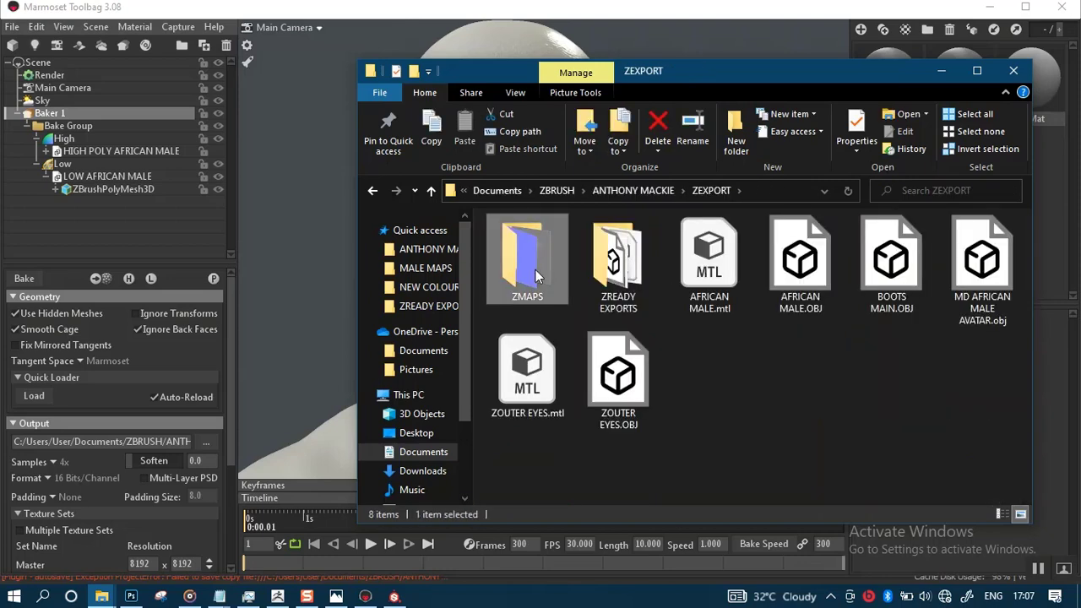
pyautogui.doubleClick(535, 269)
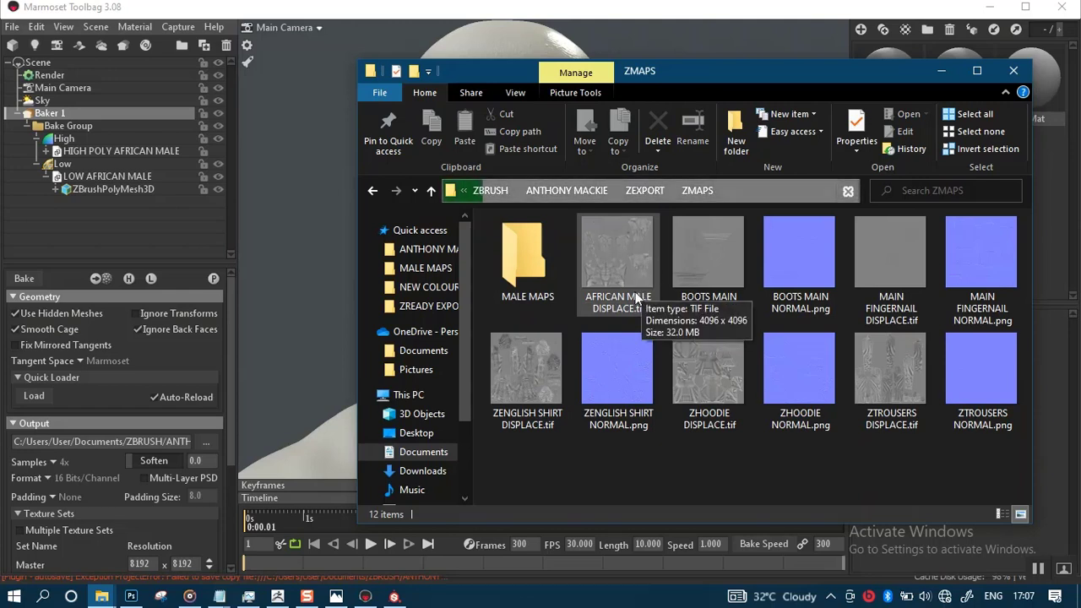
pyautogui.doubleClick(528, 263)
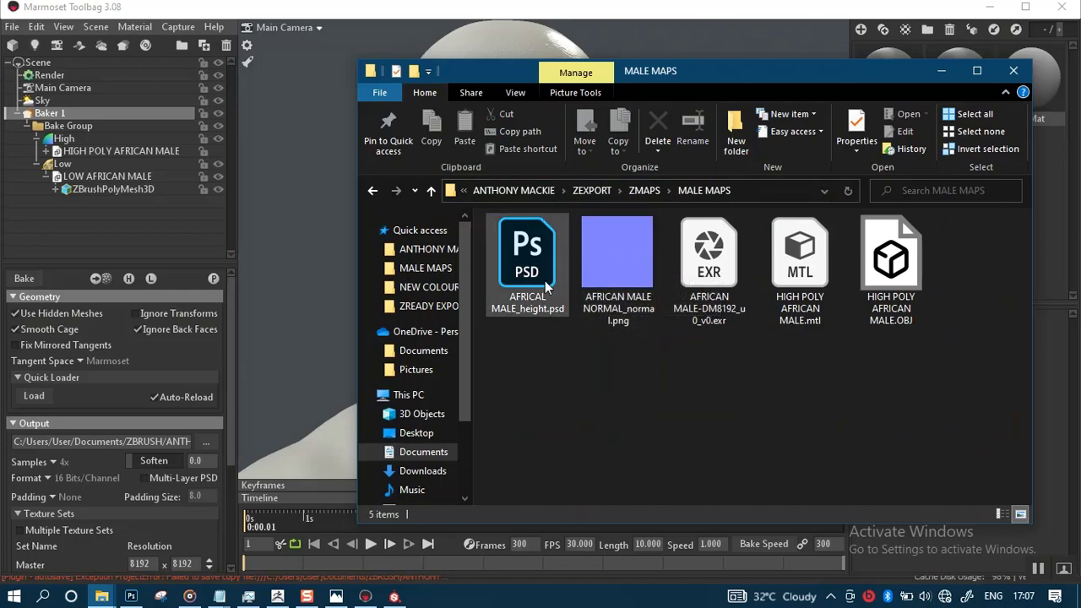
# - Switch to Substance Painter and start a new project with BODY READY.dae from the ZREADY EXPORTS folder as its mesh
pyautogui.moveTo(365, 597)
pyautogui.click(391, 488)
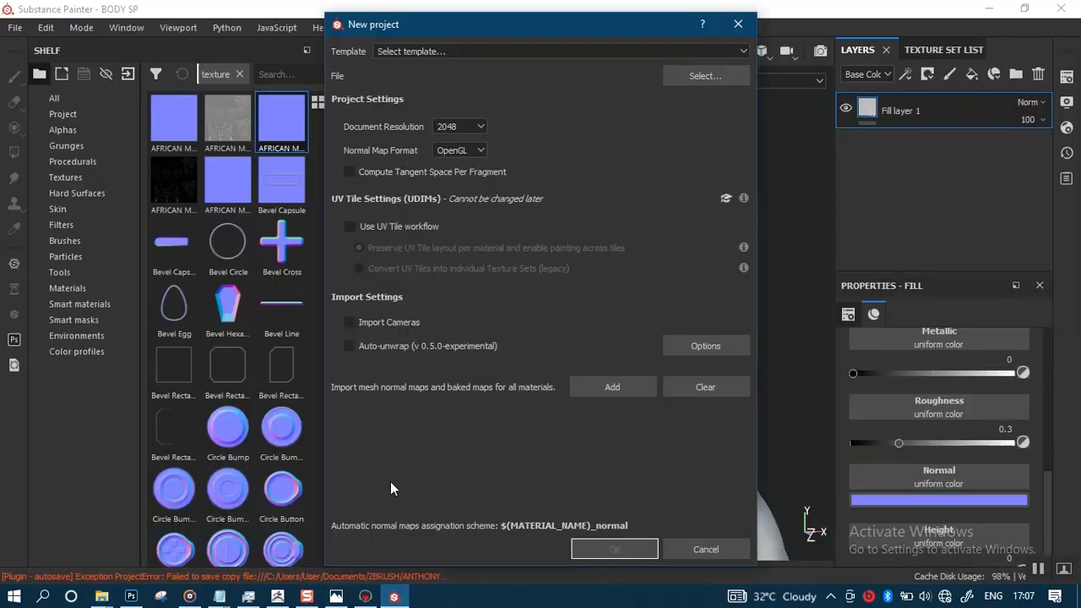
pyautogui.click(738, 23)
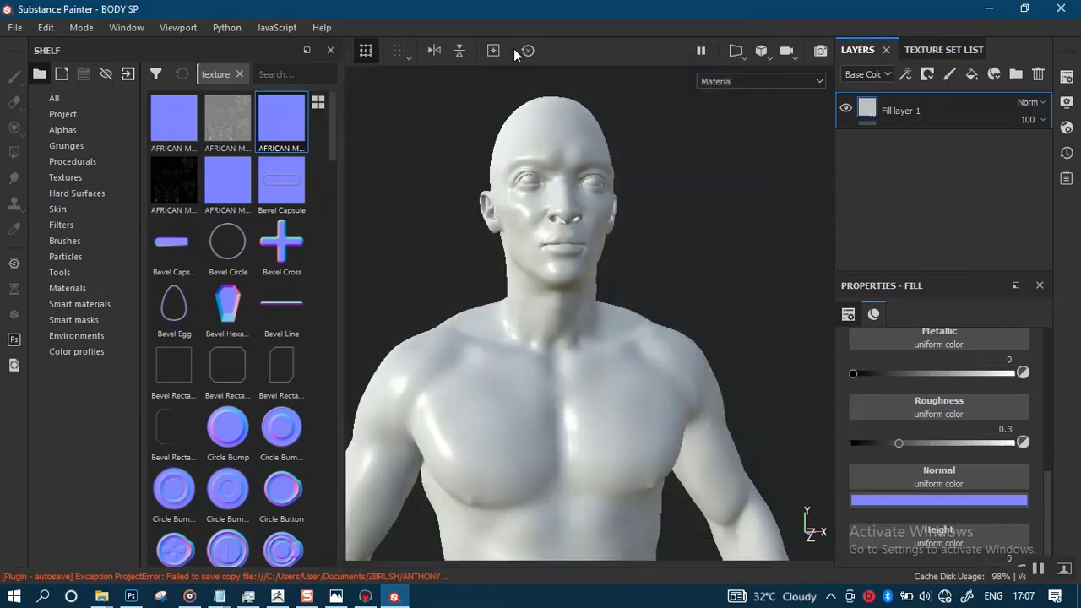
pyautogui.click(15, 28)
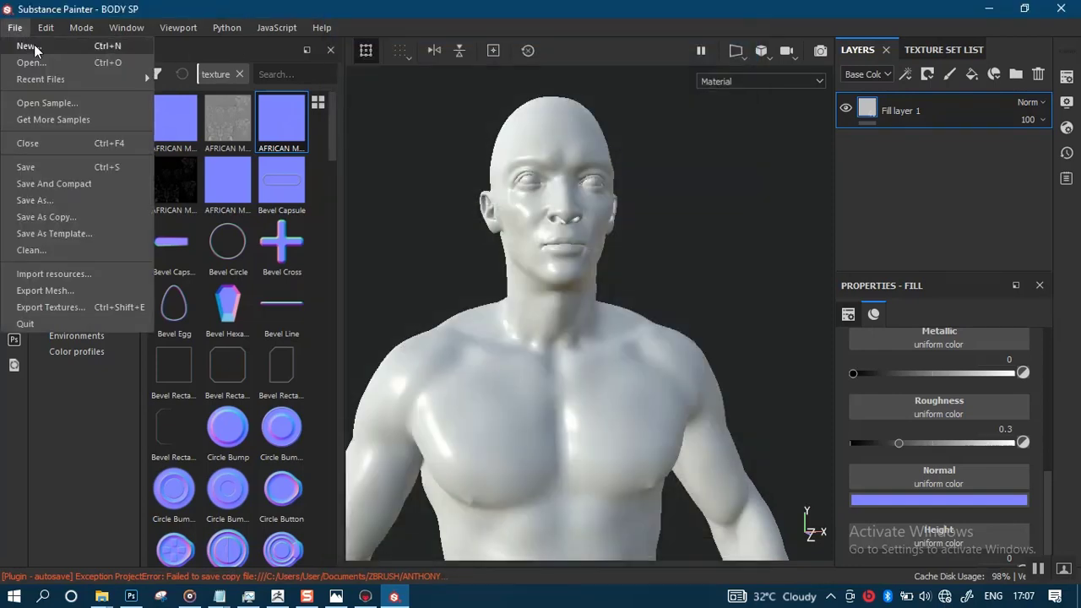
pyautogui.press('Escape')
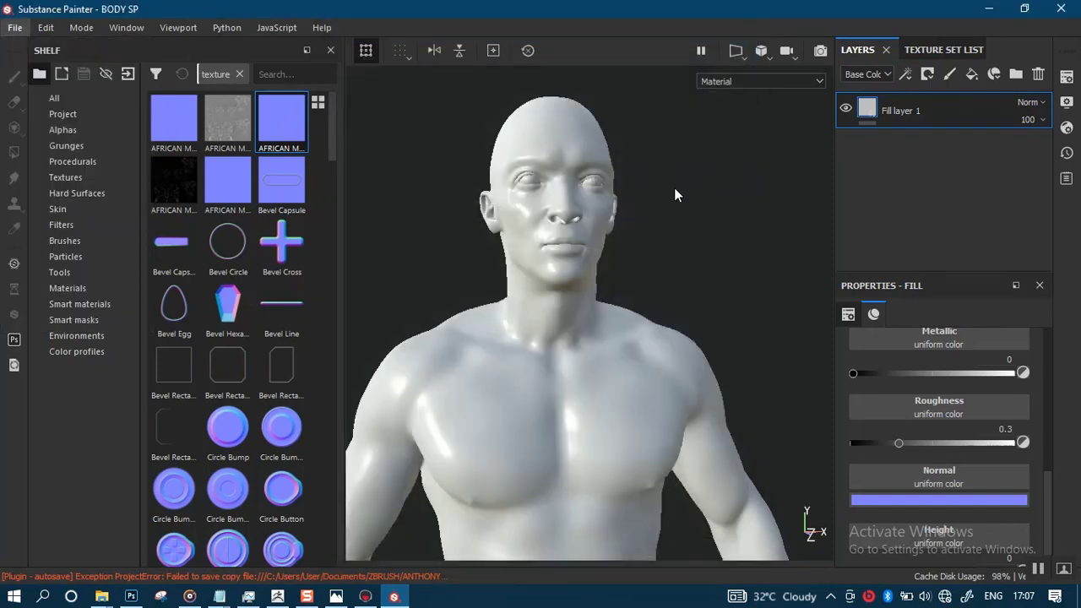
pyautogui.hotkey('ctrl', 'n')
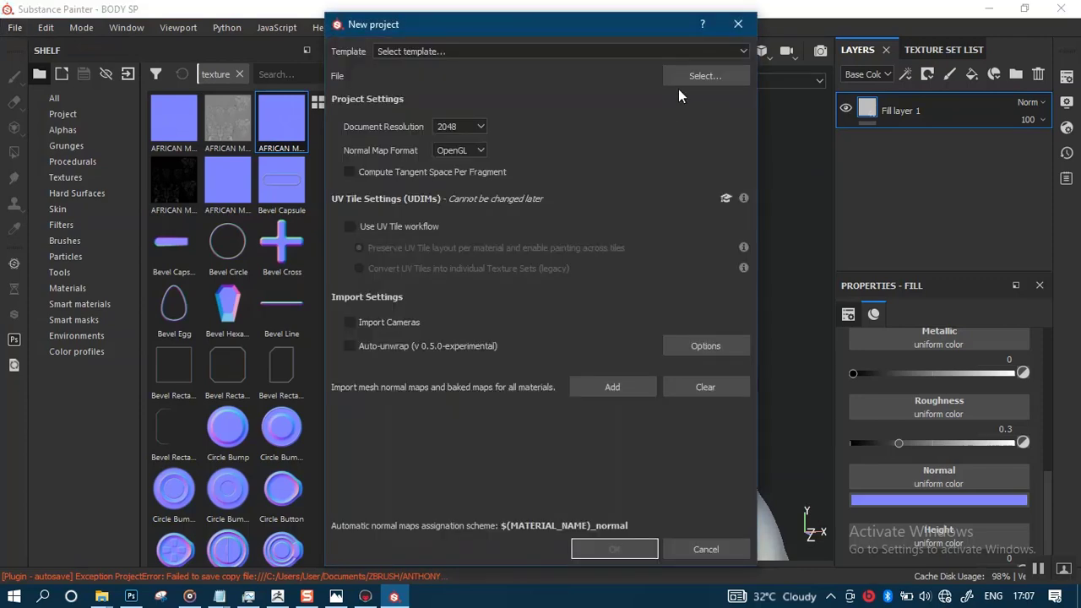
pyautogui.click(693, 78)
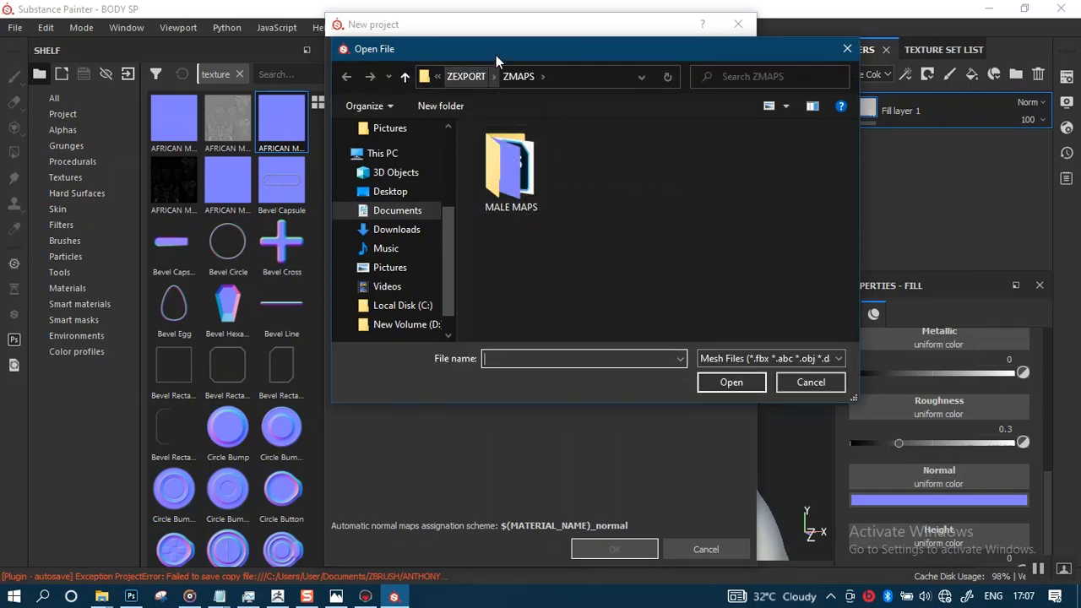
pyautogui.moveTo(495, 55); pyautogui.dragTo(626, 127)
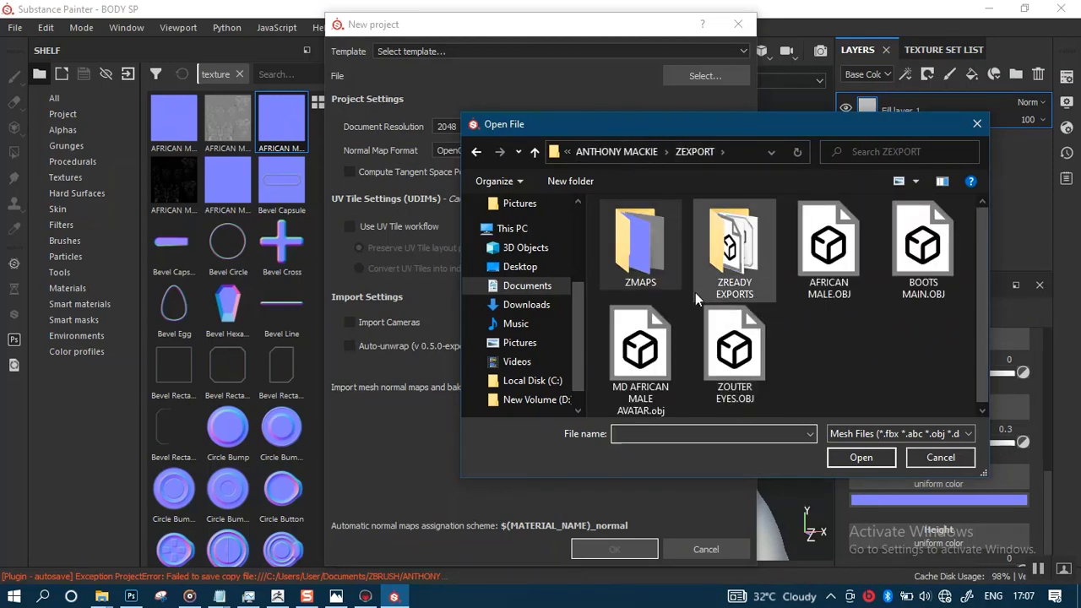
pyautogui.doubleClick(728, 250)
pyautogui.doubleClick(729, 244)
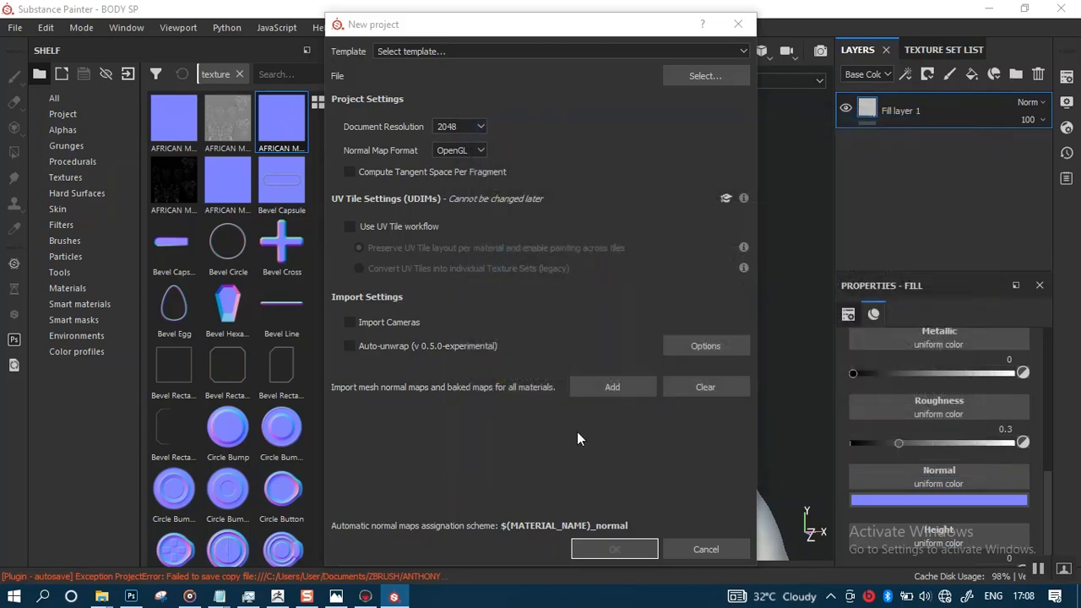
# - Add AFRICAL MALE_height.psd and AFRICAN MALE NORMAL_normal.png from ZMAPS > MALE MAPS to the new project and create it, discarding the old project's changes
pyautogui.click(608, 387)
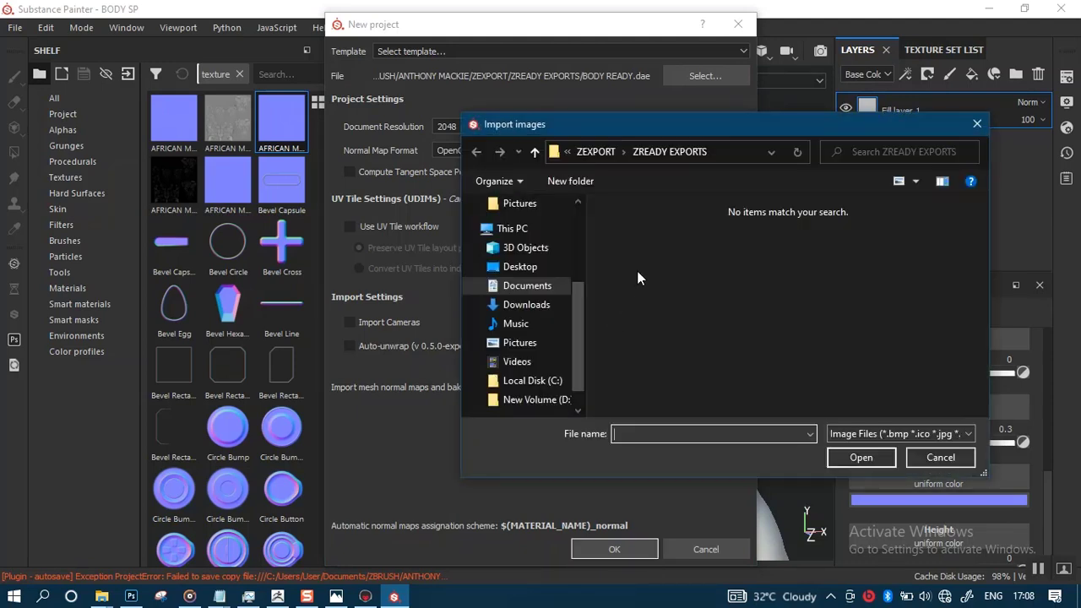
pyautogui.click(604, 157)
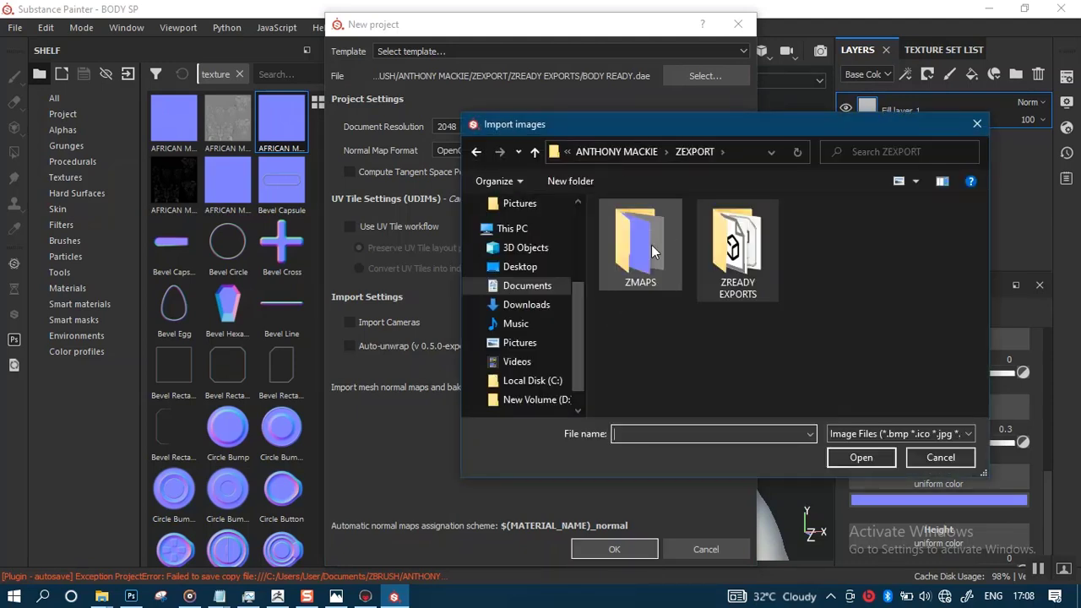
pyautogui.doubleClick(650, 244)
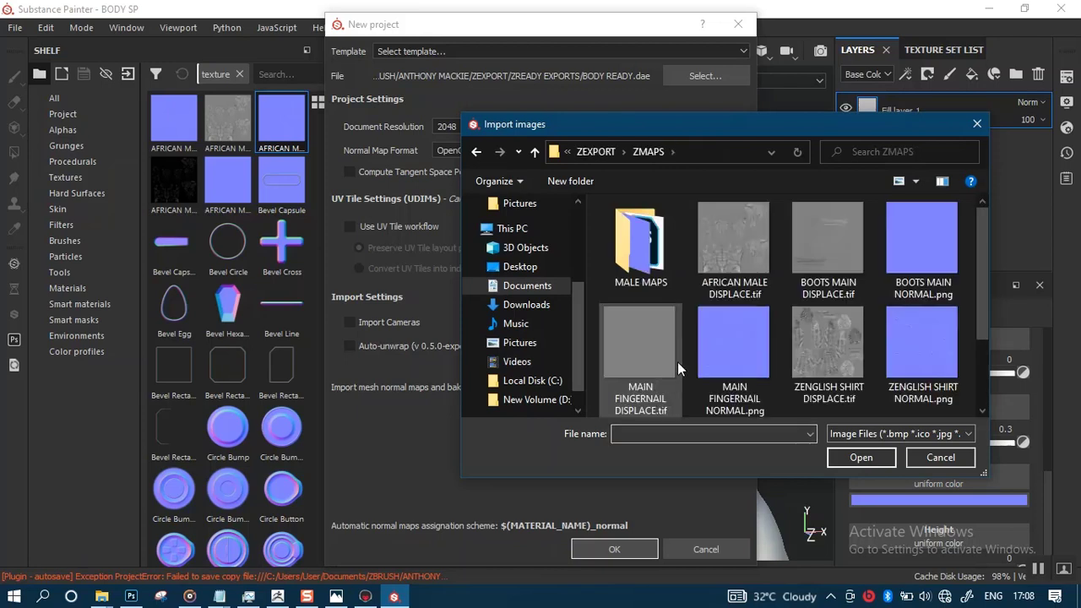
pyautogui.doubleClick(629, 281)
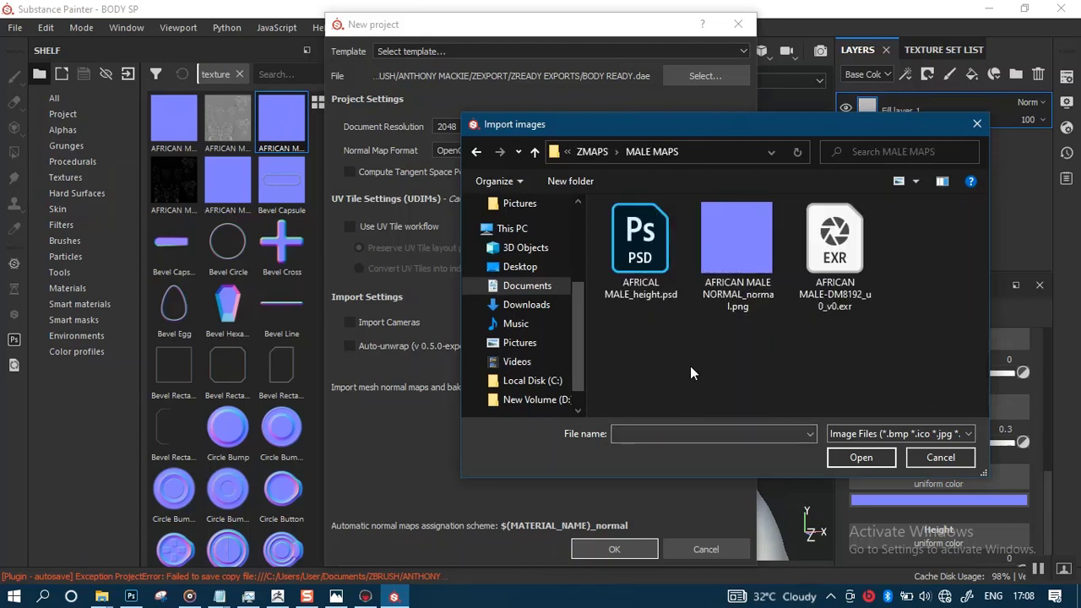
pyautogui.moveTo(624, 349); pyautogui.dragTo(772, 260)
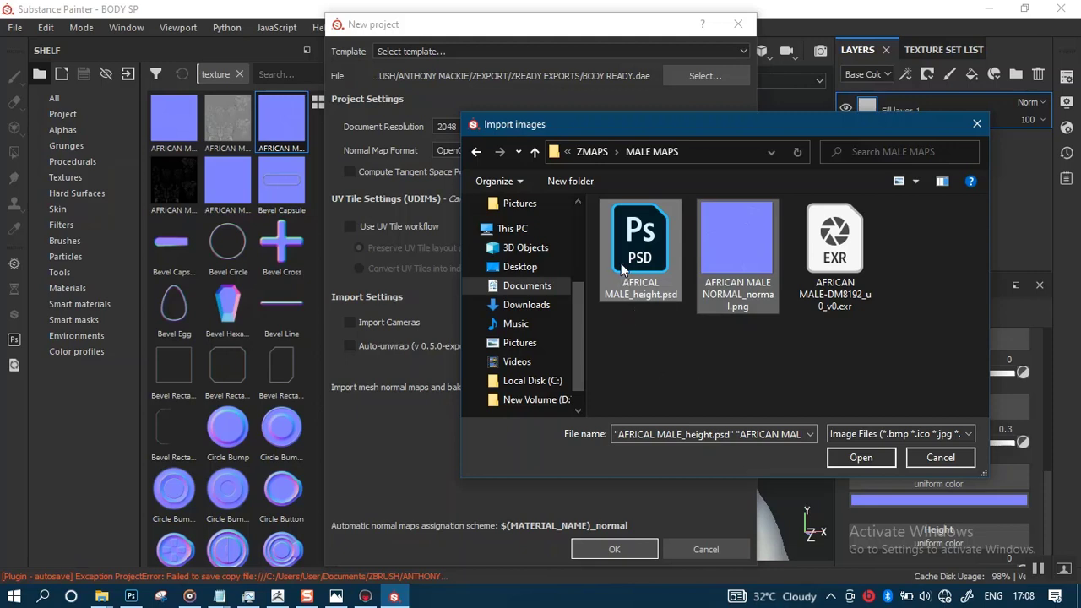
pyautogui.moveTo(622, 346); pyautogui.dragTo(780, 287)
pyautogui.click(850, 457)
pyautogui.click(613, 548)
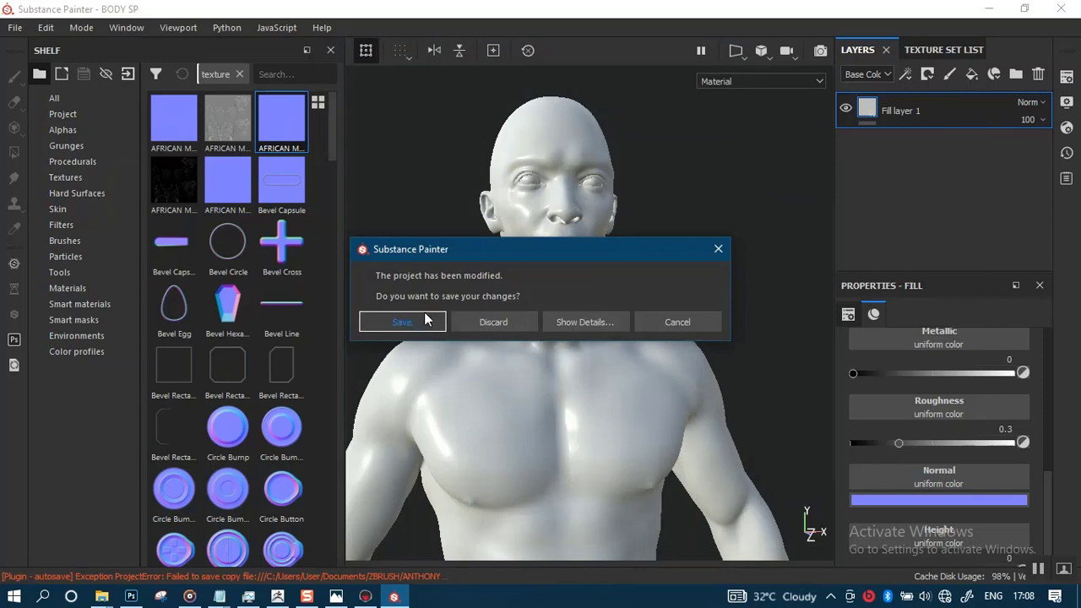
pyautogui.click(486, 321)
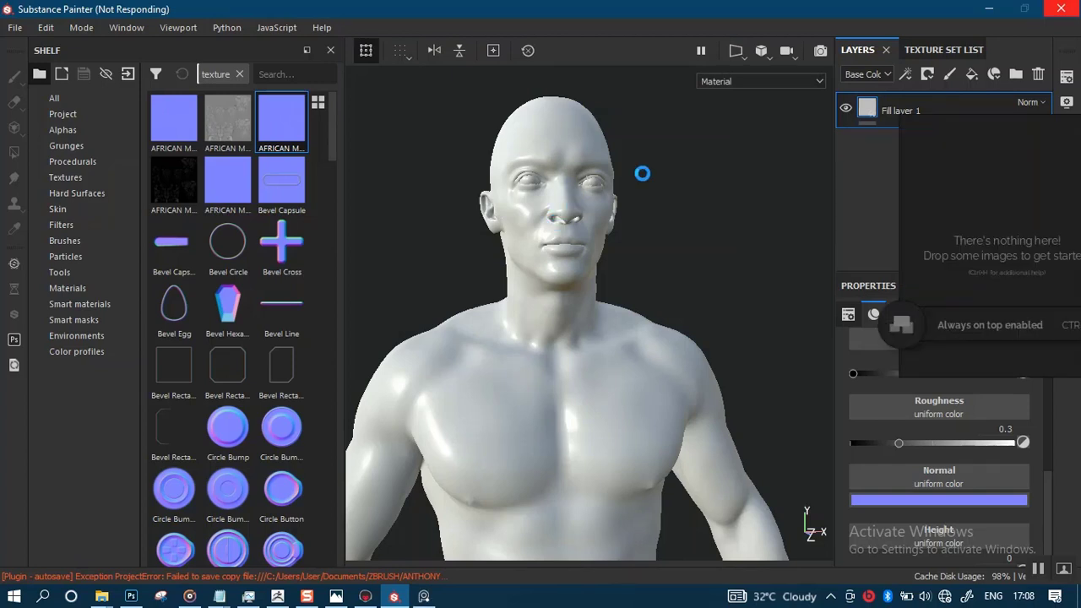
# - Load the recently used scene in the empty reference image viewer
pyautogui.rightClick(967, 216)
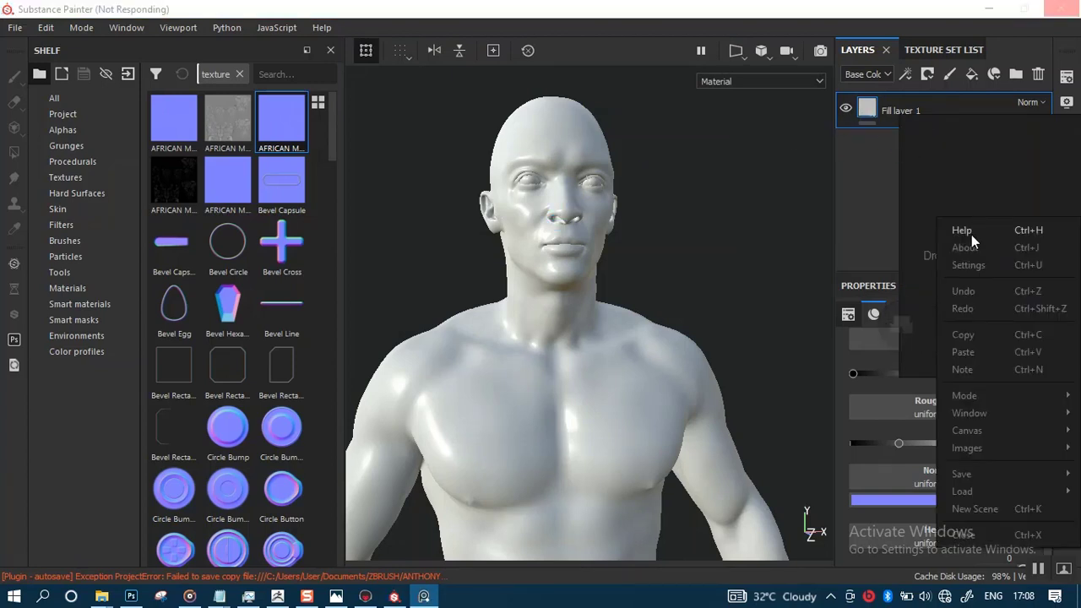
pyautogui.moveTo(967, 429)
pyautogui.moveTo(967, 490)
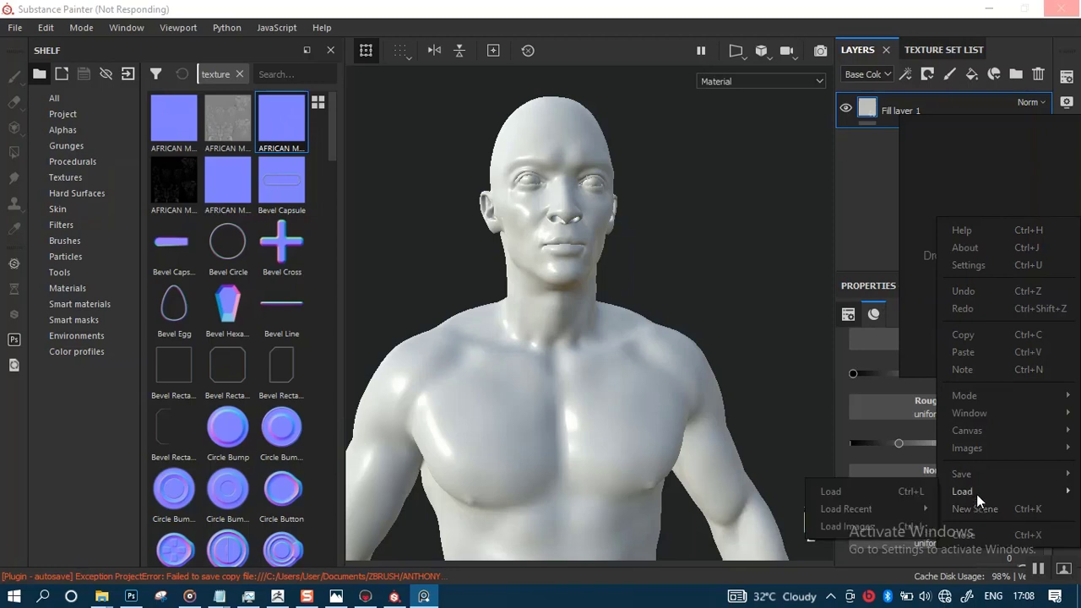
pyautogui.moveTo(871, 507)
pyautogui.click(723, 509)
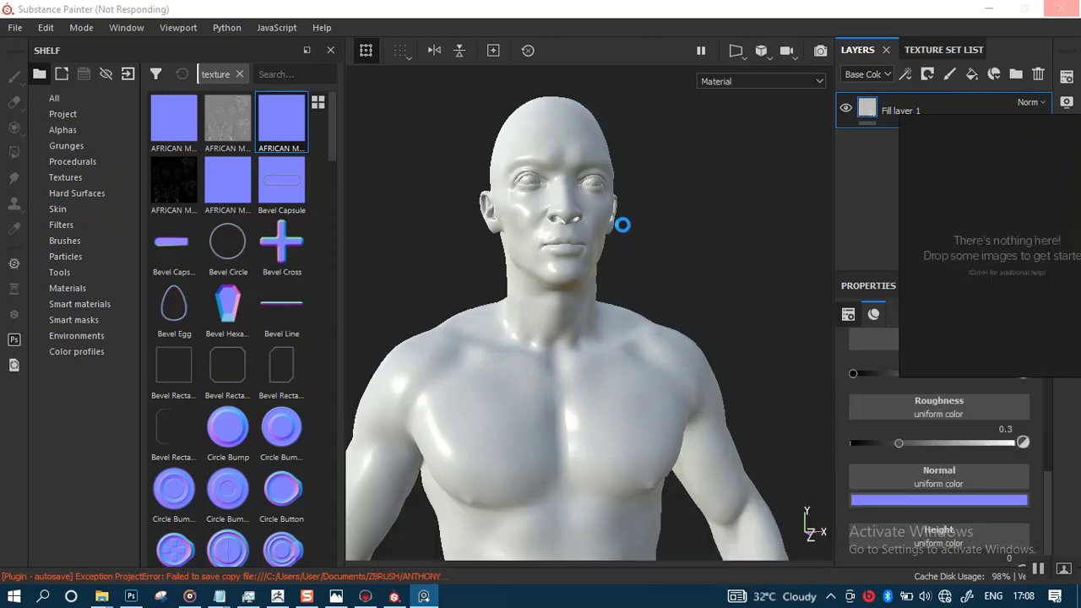
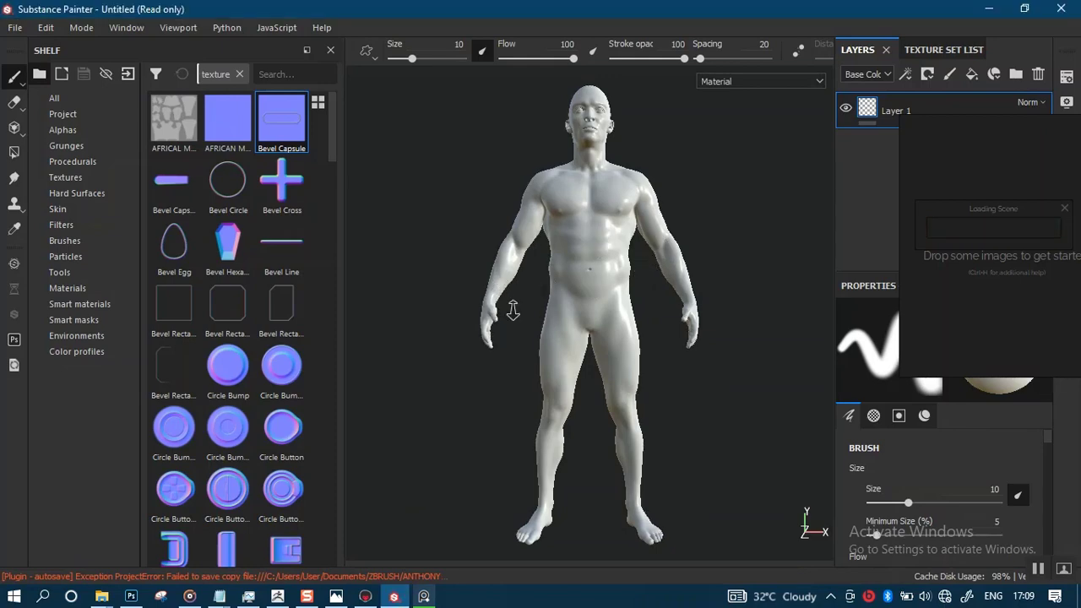
# - Quit Marmoset Toolbag without saving the scene and return to Substance Painter
pyautogui.keyDown('alt'); pyautogui.moveTo(512, 309); pyautogui.dragTo(386, 507); pyautogui.keyUp('alt')
pyautogui.click(365, 596)
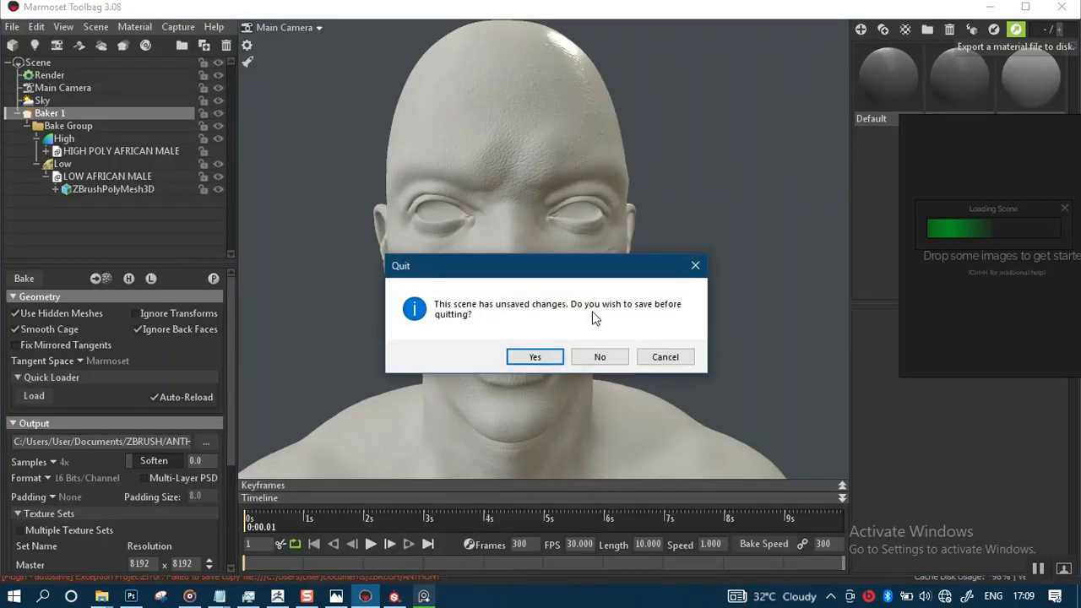
pyautogui.click(600, 360)
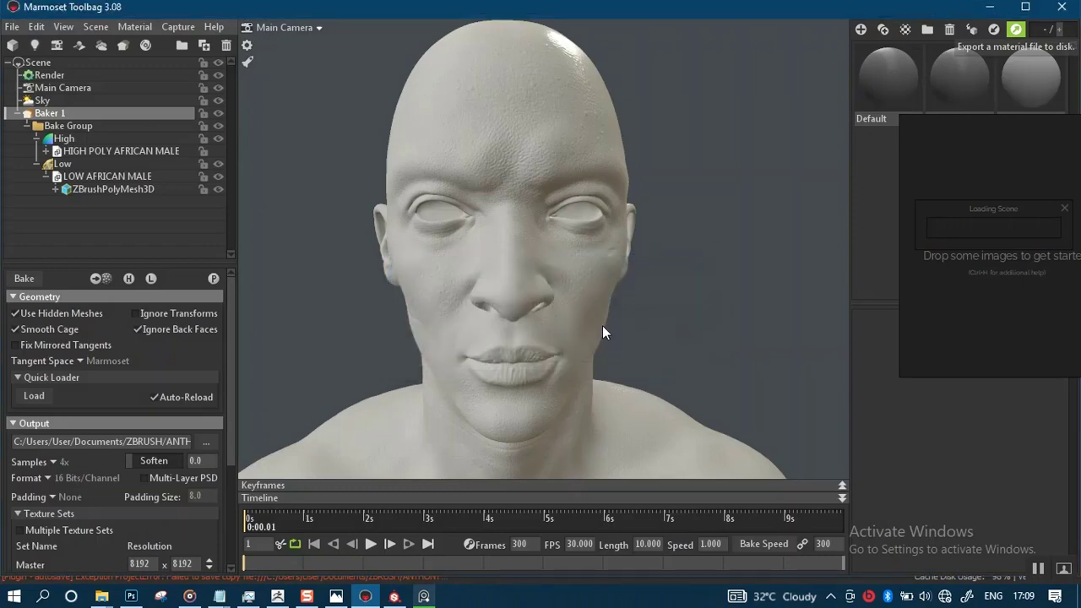
pyautogui.click(393, 596)
# - Examine the imported character's head, shoulders and torso at closer range before any mesh map is assigned
pyautogui.keyDown('alt'); pyautogui.moveTo(632, 305); pyautogui.dragTo(620, 280, button='right'); pyautogui.keyUp('alt')
pyautogui.keyDown('alt'); pyautogui.moveTo(620, 281); pyautogui.dragTo(575, 336, button='middle'); pyautogui.keyUp('alt')
pyautogui.keyDown('alt'); pyautogui.moveTo(574, 336); pyautogui.dragTo(639, 263, button='right'); pyautogui.keyUp('alt')
pyautogui.keyDown('alt'); pyautogui.moveTo(639, 263); pyautogui.dragTo(687, 278, button='middle'); pyautogui.keyUp('alt')
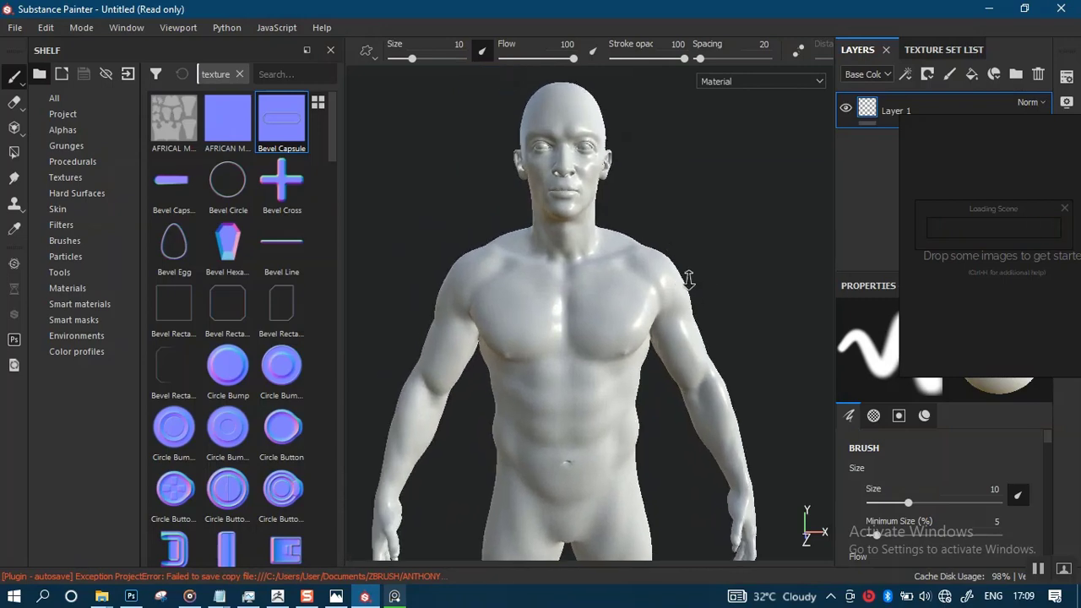
pyautogui.keyDown('alt'); pyautogui.moveTo(687, 278); pyautogui.dragTo(675, 417, button='right'); pyautogui.keyUp('alt')
pyautogui.keyDown('alt'); pyautogui.moveTo(656, 286); pyautogui.dragTo(670, 383, button='middle'); pyautogui.keyUp('alt')
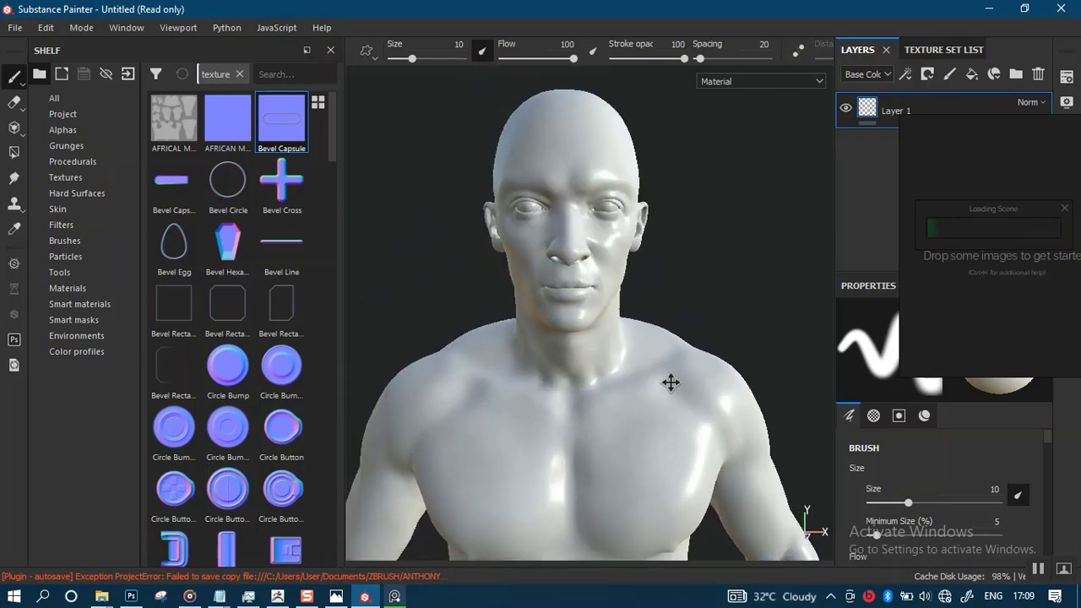
pyautogui.keyDown('alt'); pyautogui.moveTo(670, 383); pyautogui.dragTo(743, 378); pyautogui.keyUp('alt')
# - Move the reference window off the layer and property settings and assign AFRICAN MALE NORMAL_normal as the texture set's normal mesh map
pyautogui.moveTo(979, 196); pyautogui.dragTo(428, 73, button='right')
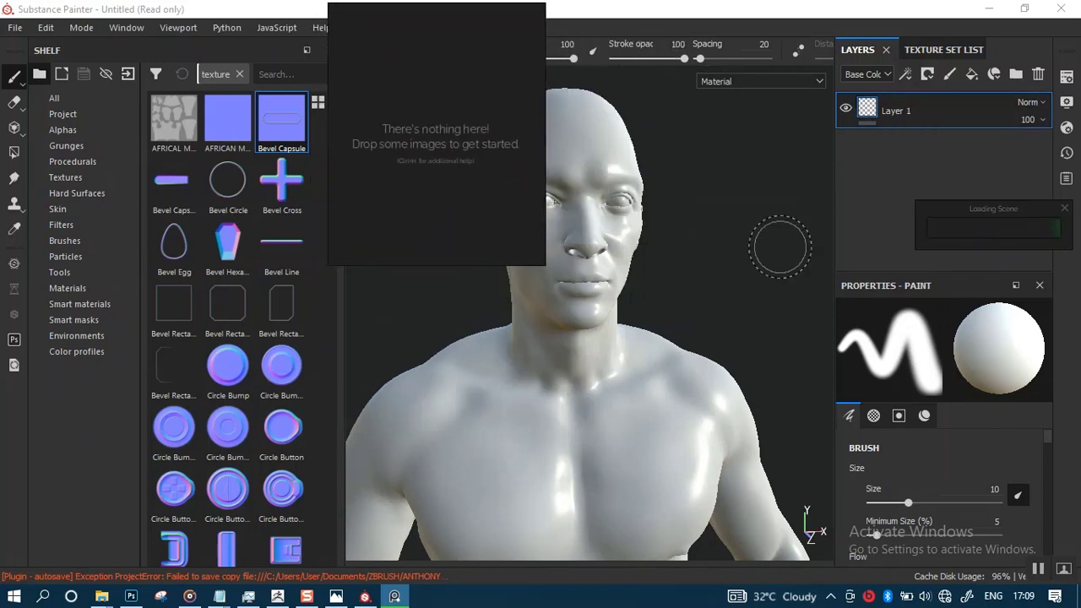
pyautogui.moveTo(692, 248)
pyautogui.keyDown('alt'); pyautogui.mouseDown()
pyautogui.moveTo(692, 225)
pyautogui.moveTo(735, 201)
pyautogui.mouseUp(); pyautogui.keyUp('alt')
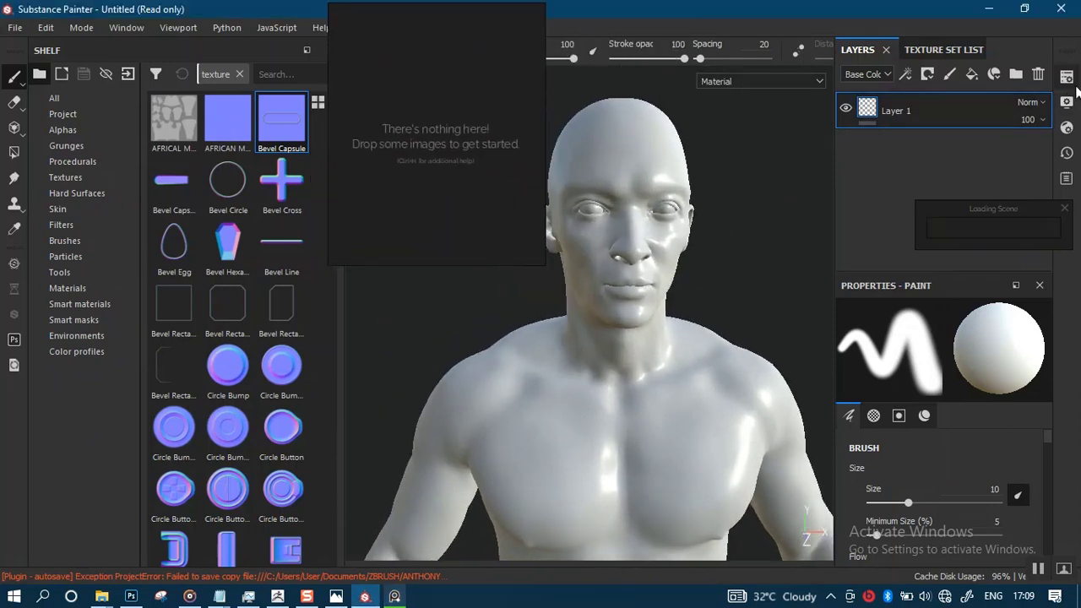
pyautogui.click(1066, 81)
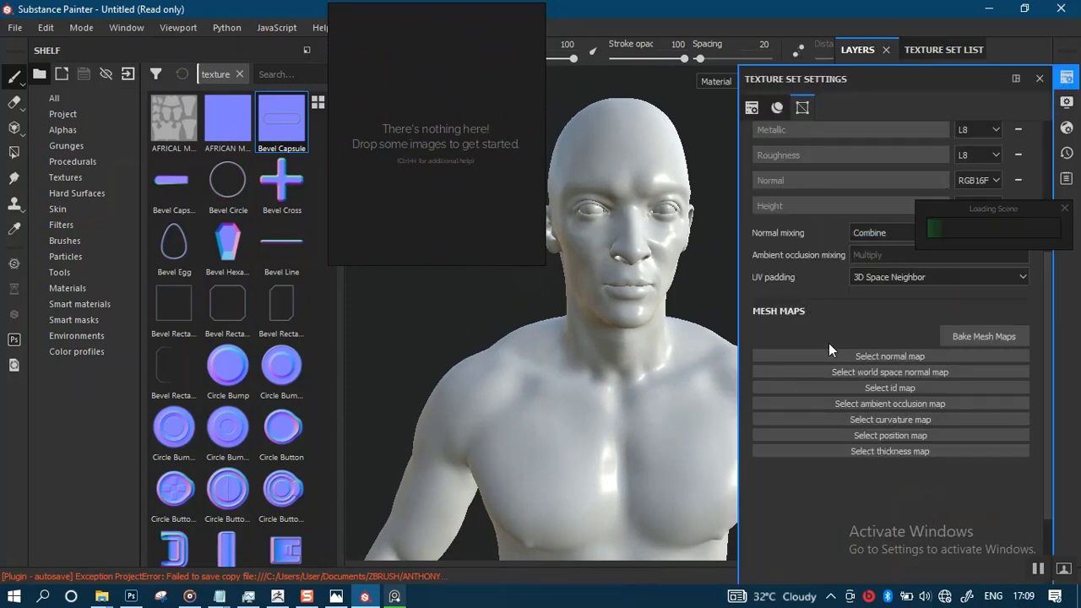
pyautogui.click(223, 120)
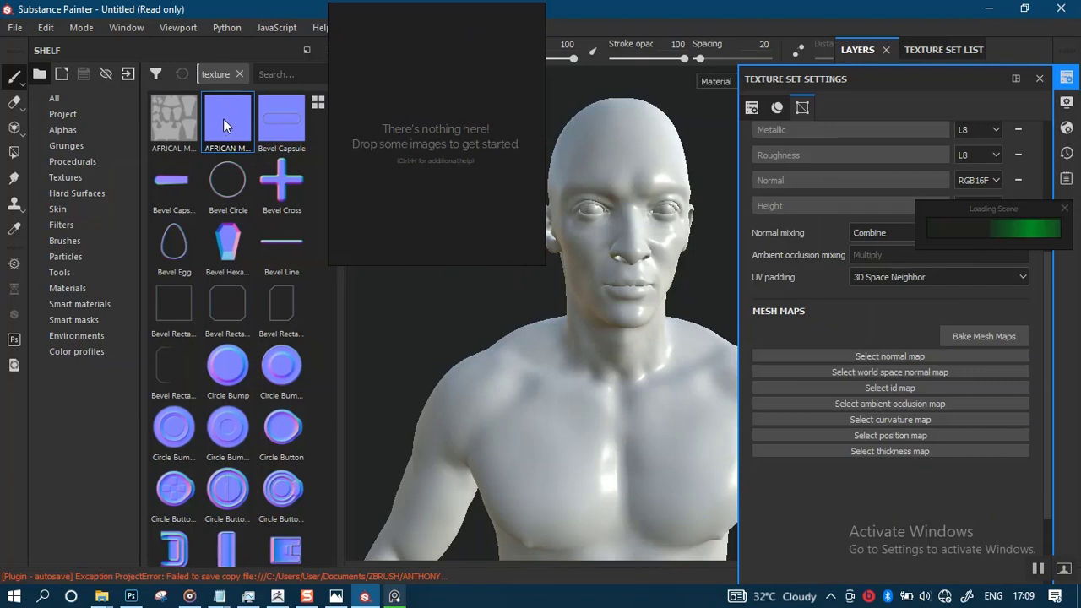
pyautogui.moveTo(223, 119); pyautogui.dragTo(870, 355)
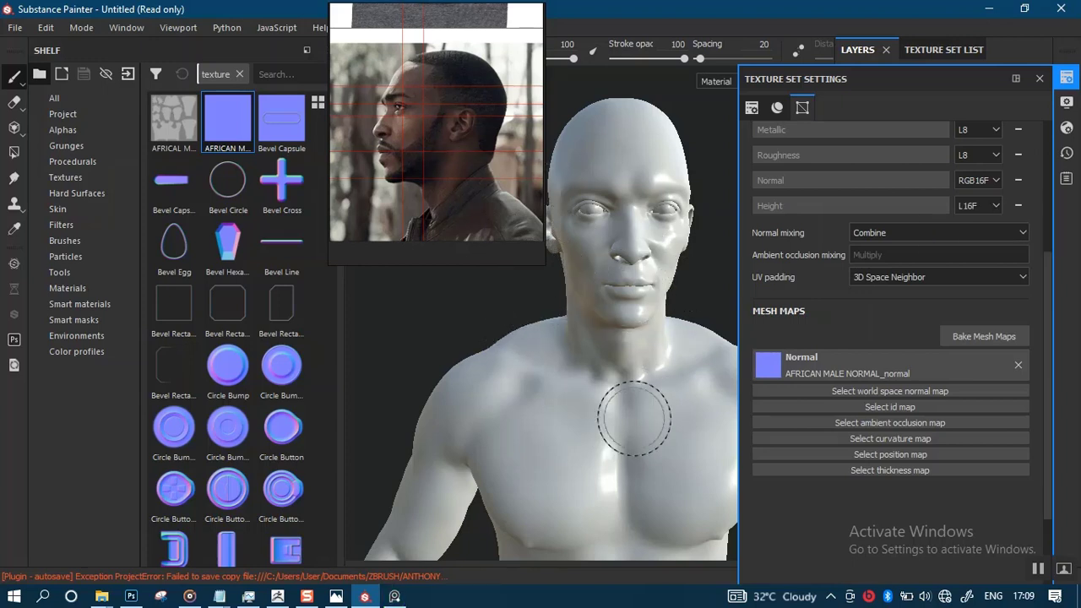
# - Inspect the character's face up close with the normal map assigned and close the texture set settings
pyautogui.keyDown('alt'); pyautogui.moveTo(661, 374); pyautogui.dragTo(652, 434, button='right'); pyautogui.keyUp('alt')
pyautogui.keyDown('alt'); pyautogui.moveTo(634, 366); pyautogui.dragTo(631, 460, button='middle'); pyautogui.keyUp('alt')
pyautogui.keyDown('alt'); pyautogui.moveTo(629, 378); pyautogui.dragTo(623, 442, button='right'); pyautogui.keyUp('alt')
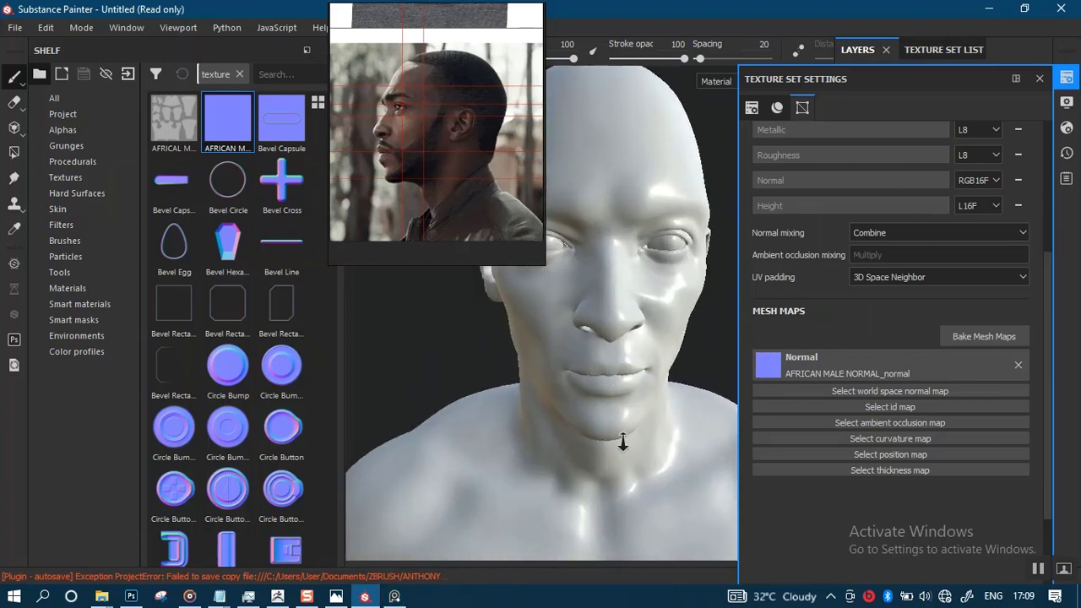
pyautogui.keyDown('alt'); pyautogui.moveTo(622, 442); pyautogui.dragTo(610, 388, button='middle'); pyautogui.keyUp('alt')
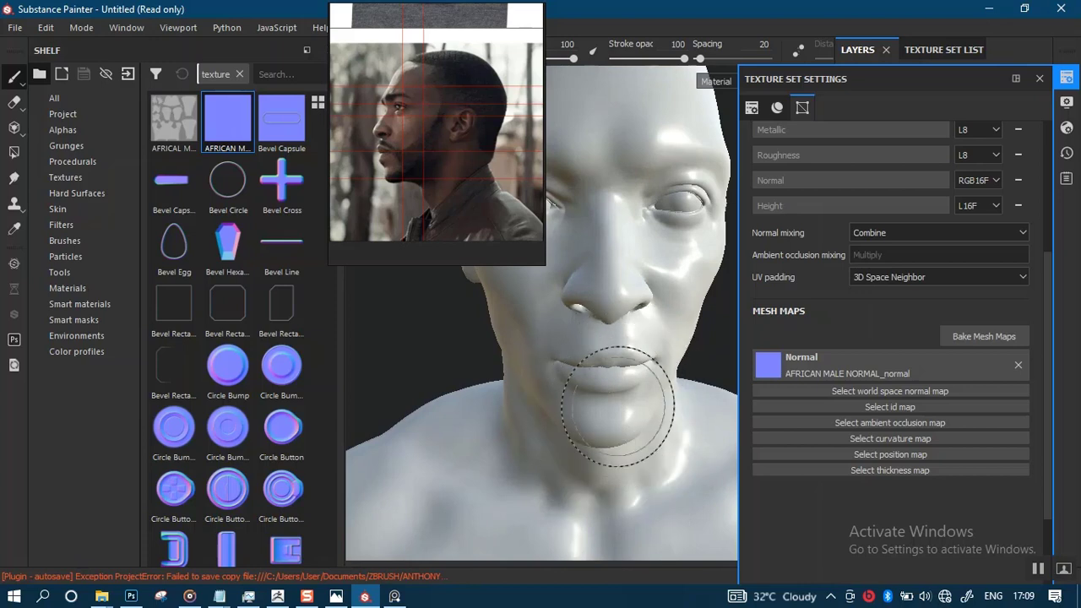
pyautogui.keyDown('ctrl'); pyautogui.moveTo(618, 406); pyautogui.dragTo(595, 420, button='right'); pyautogui.keyUp('ctrl')
pyautogui.moveTo(608, 380)
pyautogui.keyDown('alt'); pyautogui.mouseDown()
pyautogui.moveTo(615, 422)
pyautogui.moveTo(634, 397)
pyautogui.moveTo(605, 366)
pyautogui.moveTo(590, 372)
pyautogui.mouseUp(); pyautogui.keyUp('alt')
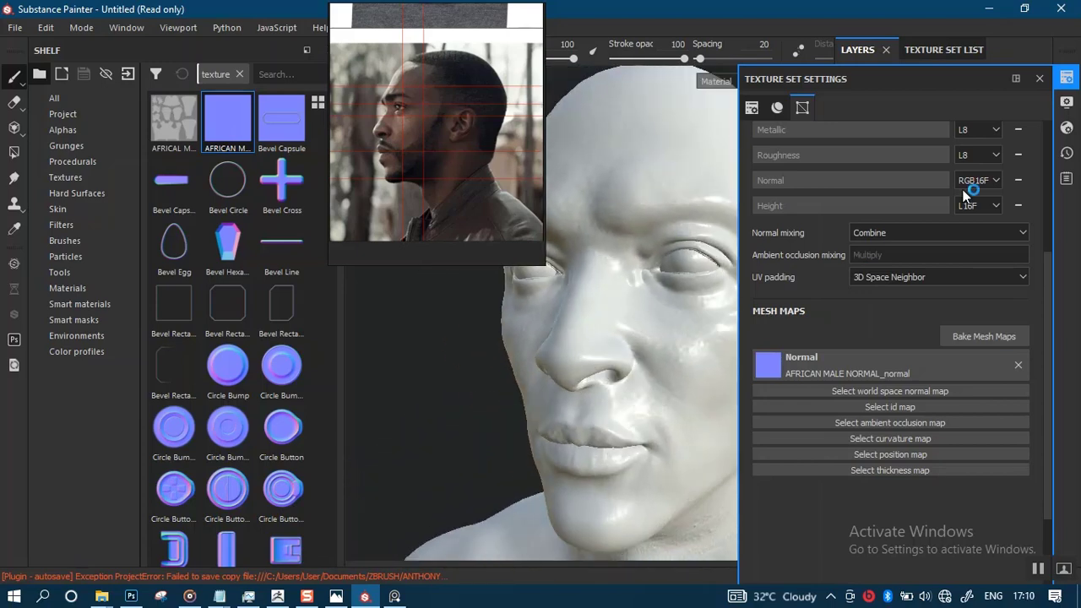
pyautogui.click(1039, 78)
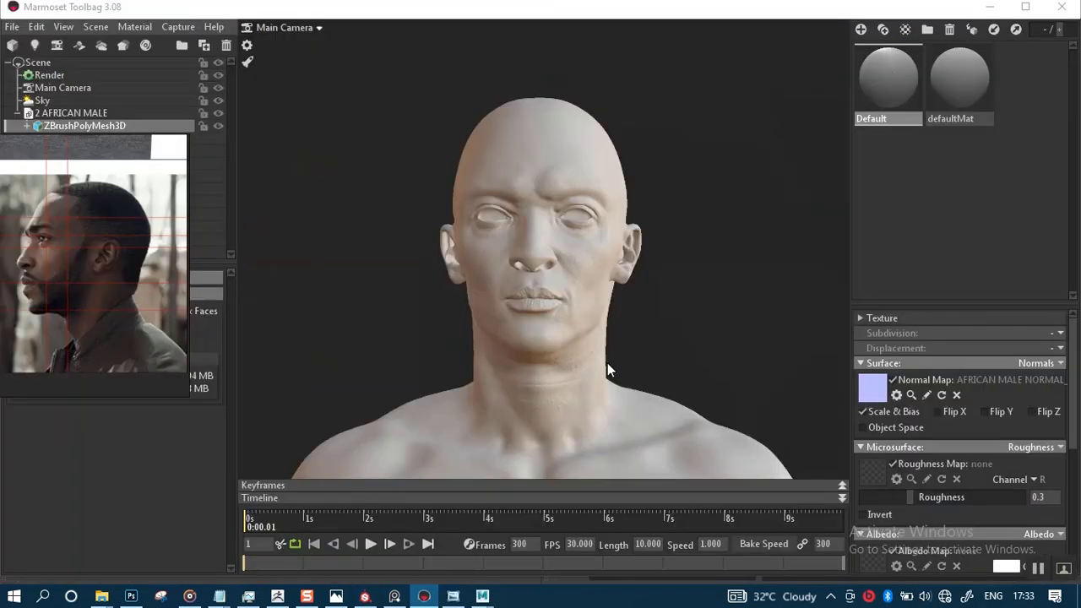
# - In Marmoset Toolbag, move the reference photo window clear of the mesh settings and deselect the character mesh
pyautogui.scroll(4, 662, 331)
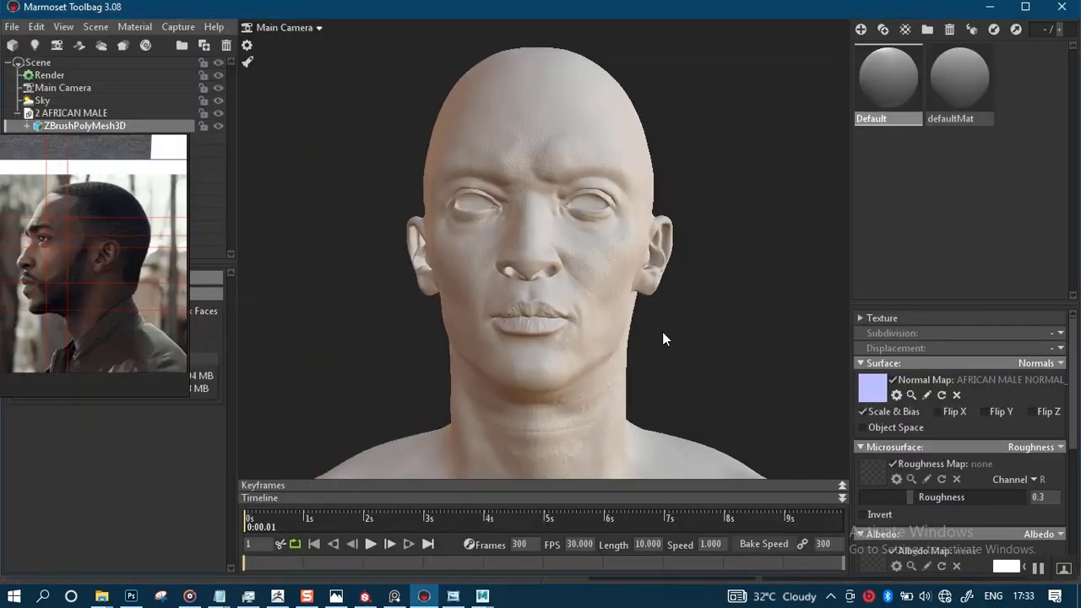
pyautogui.moveTo(669, 327); pyautogui.dragTo(624, 364)
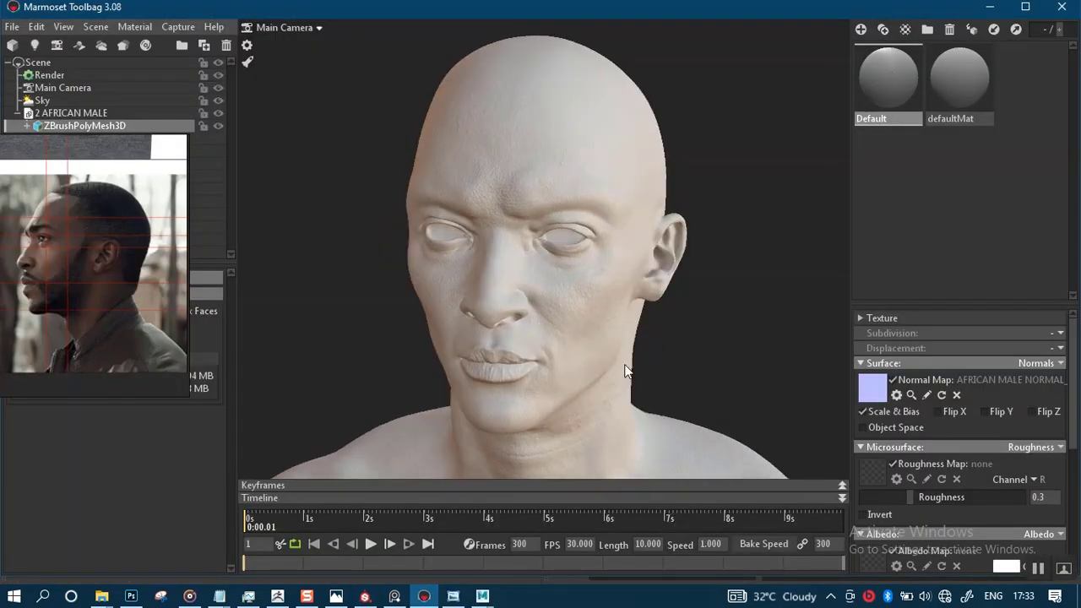
pyautogui.scroll(2, 638, 342)
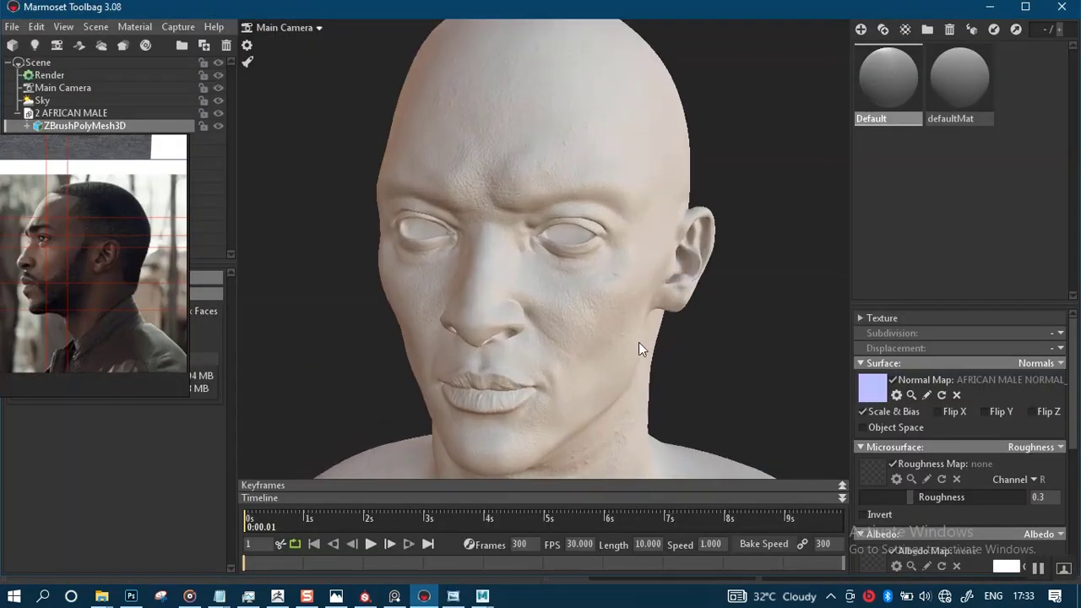
pyautogui.scroll(-3, 449, 302)
pyautogui.moveTo(120, 273); pyautogui.dragTo(954, 269, button='right')
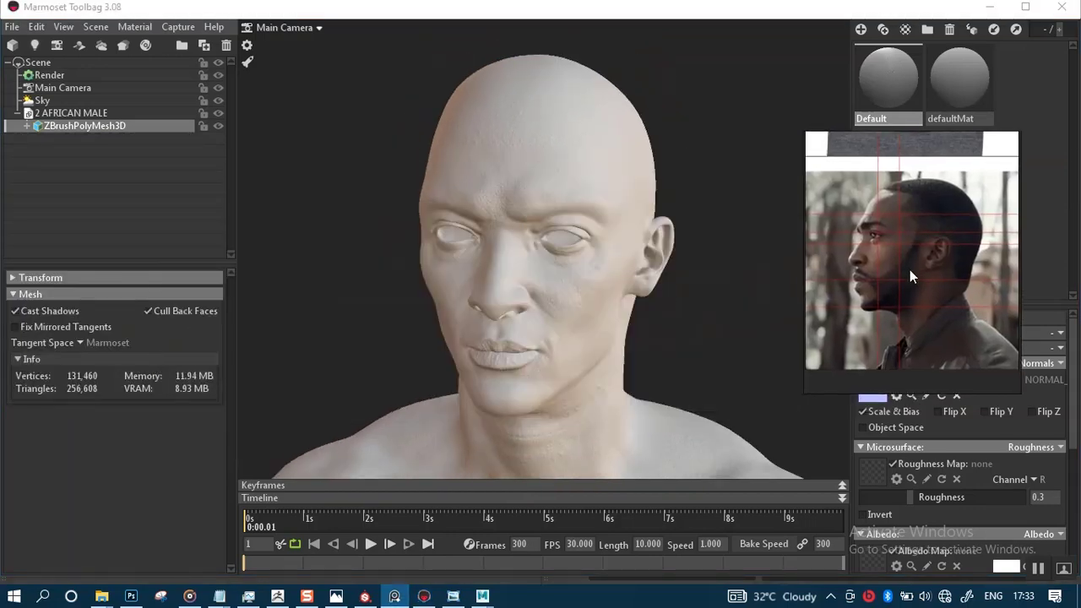
pyautogui.click(399, 226)
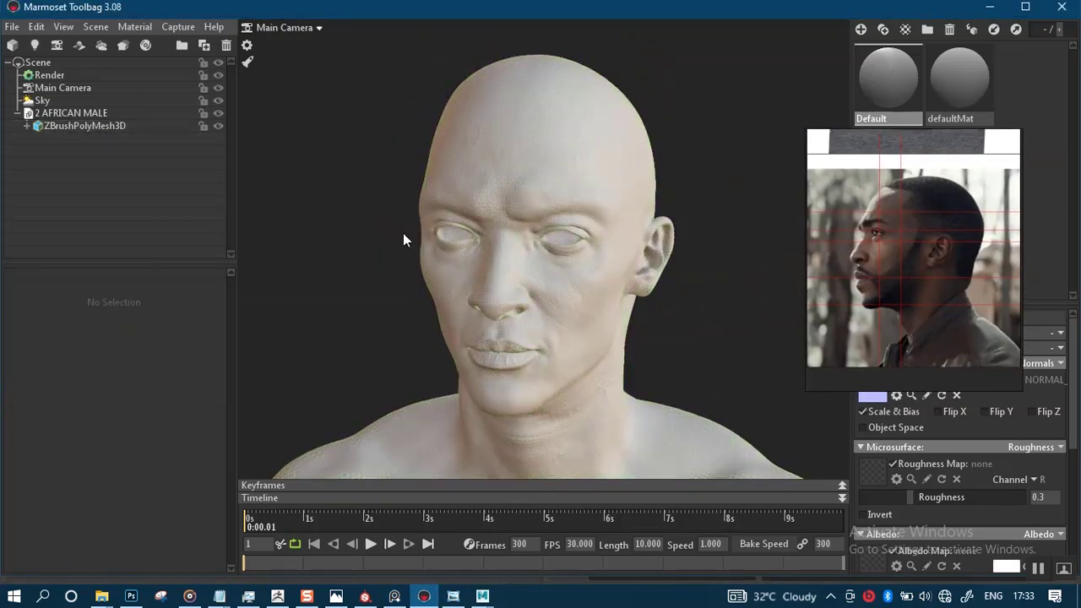
# - Examine the normal-mapped skin detail on the character's face from the front and the side
pyautogui.moveTo(403, 233); pyautogui.dragTo(428, 222)
pyautogui.scroll(4, 401, 226)
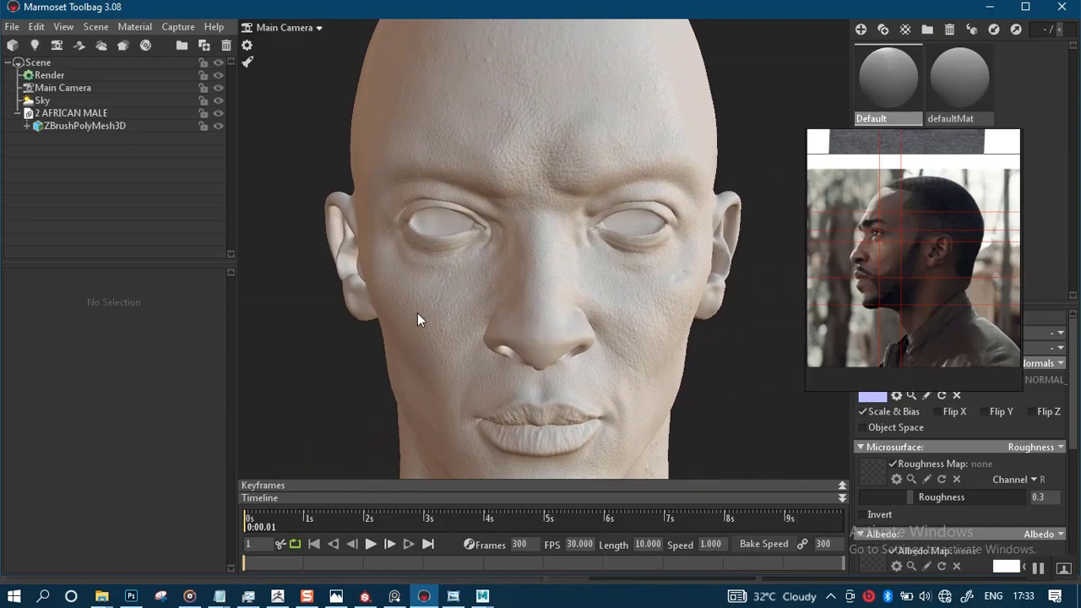
pyautogui.moveTo(417, 313); pyautogui.dragTo(465, 325)
pyautogui.scroll(-2, 480, 262)
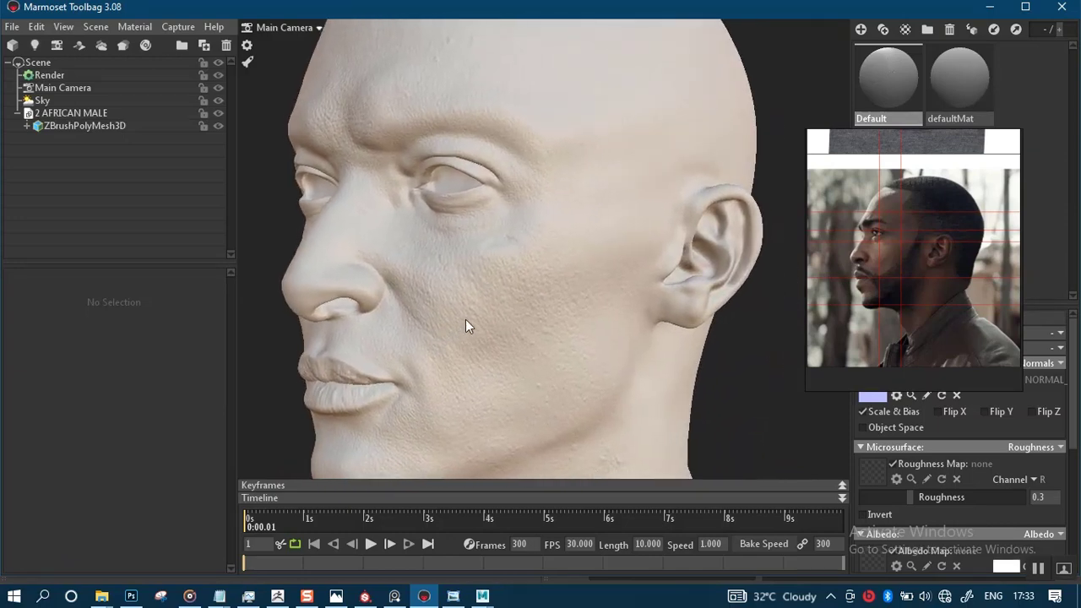
# - Examine the skin detail on the head's cheek, jaw and neck, including the overall face
pyautogui.moveTo(465, 320); pyautogui.dragTo(479, 231, button='middle')
pyautogui.scroll(3, 489, 309)
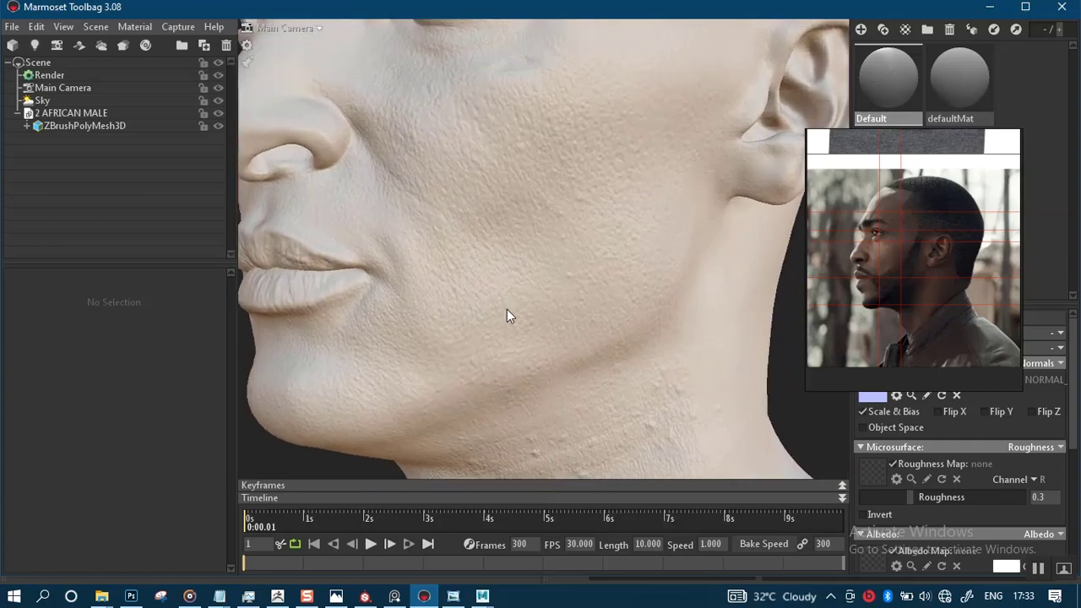
pyautogui.moveTo(507, 309); pyautogui.dragTo(522, 413, button='middle')
pyautogui.moveTo(518, 330); pyautogui.dragTo(522, 390, button='middle')
pyautogui.scroll(-4, 493, 321)
pyautogui.moveTo(494, 320); pyautogui.dragTo(457, 352)
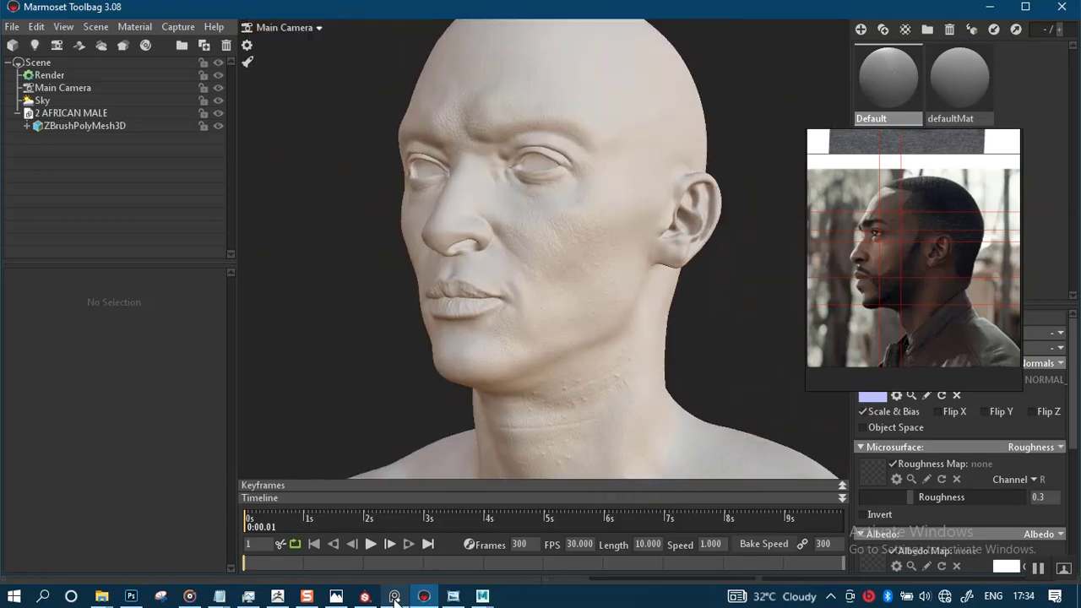
# - Switch to Substance Painter, move the reference image aside, and check the head and its texture set's mesh maps
pyautogui.click(365, 596)
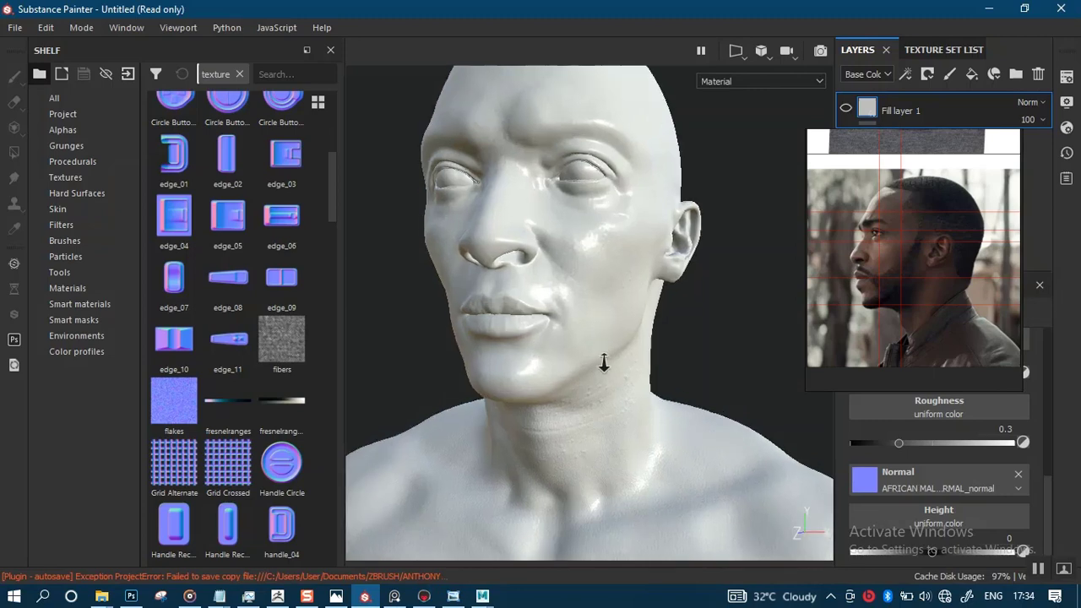
pyautogui.moveTo(878, 306); pyautogui.dragTo(2, 278, button='right')
pyautogui.keyDown('alt'); pyautogui.moveTo(599, 376); pyautogui.dragTo(656, 403); pyautogui.keyUp('alt')
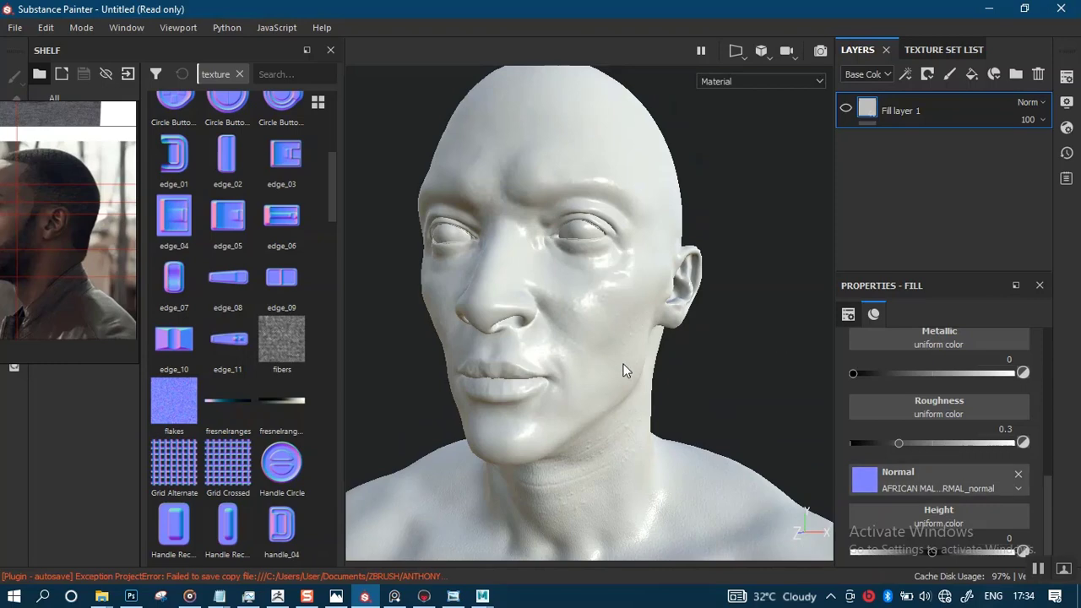
pyautogui.keyDown('alt'); pyautogui.moveTo(623, 370); pyautogui.dragTo(552, 342); pyautogui.keyUp('alt')
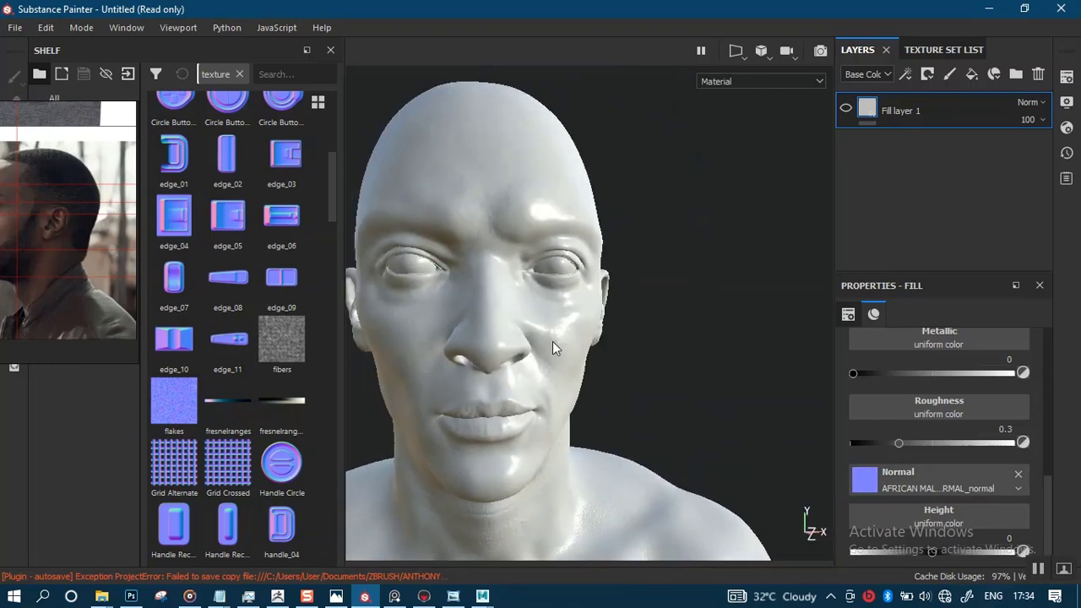
pyautogui.keyDown('alt'); pyautogui.moveTo(553, 342); pyautogui.dragTo(624, 340, button='middle'); pyautogui.keyUp('alt')
pyautogui.keyDown('alt'); pyautogui.moveTo(624, 340); pyautogui.dragTo(639, 384, button='right'); pyautogui.keyUp('alt')
pyautogui.keyDown('alt'); pyautogui.moveTo(639, 384); pyautogui.dragTo(582, 291); pyautogui.keyUp('alt')
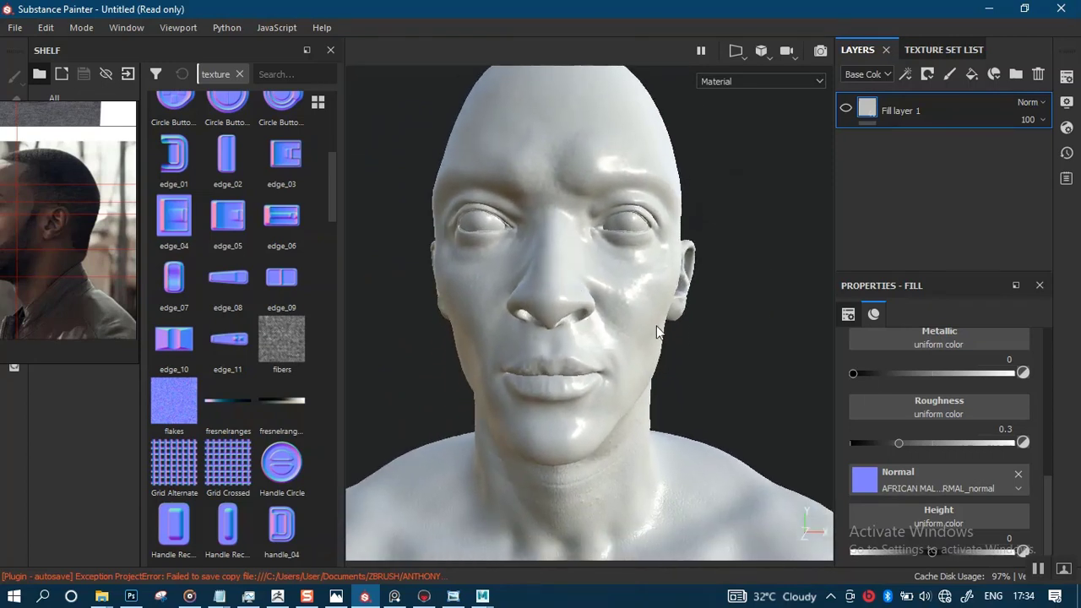
pyautogui.click(1066, 77)
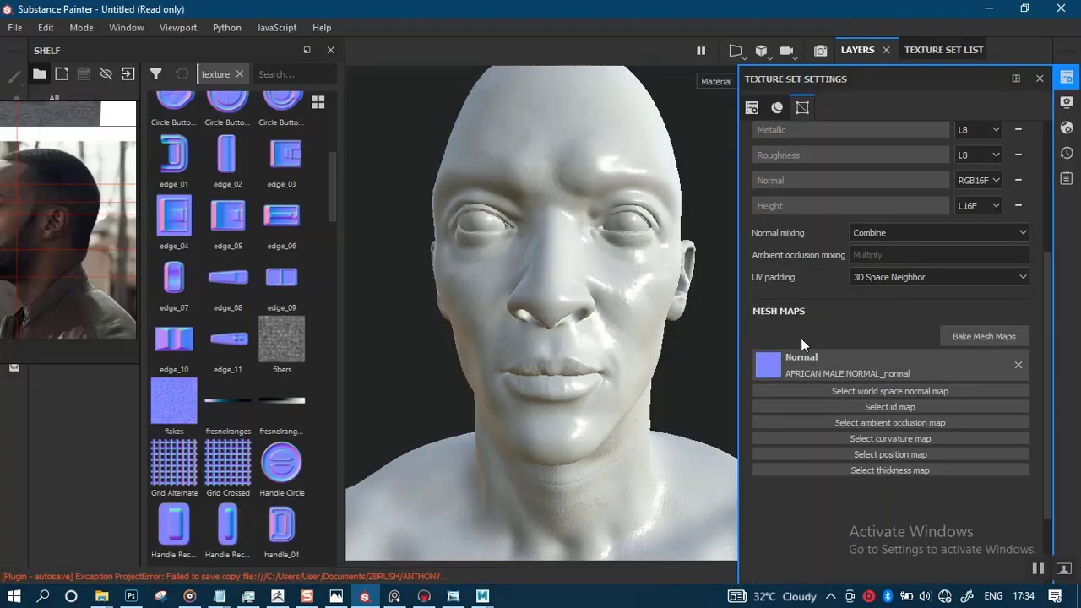
# - Switch to Marmoset Toolbag and check the Default material's albedo colour on the head
pyautogui.click(424, 594)
pyautogui.moveTo(517, 300); pyautogui.dragTo(616, 309)
pyautogui.moveTo(615, 309); pyautogui.dragTo(598, 250, button='right')
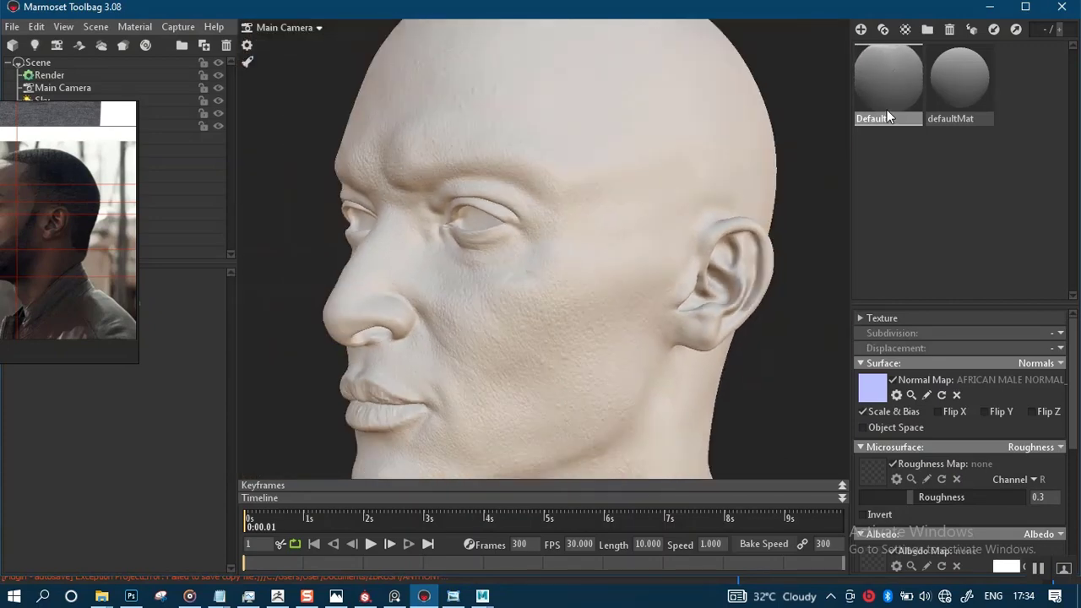
pyautogui.click(1004, 567)
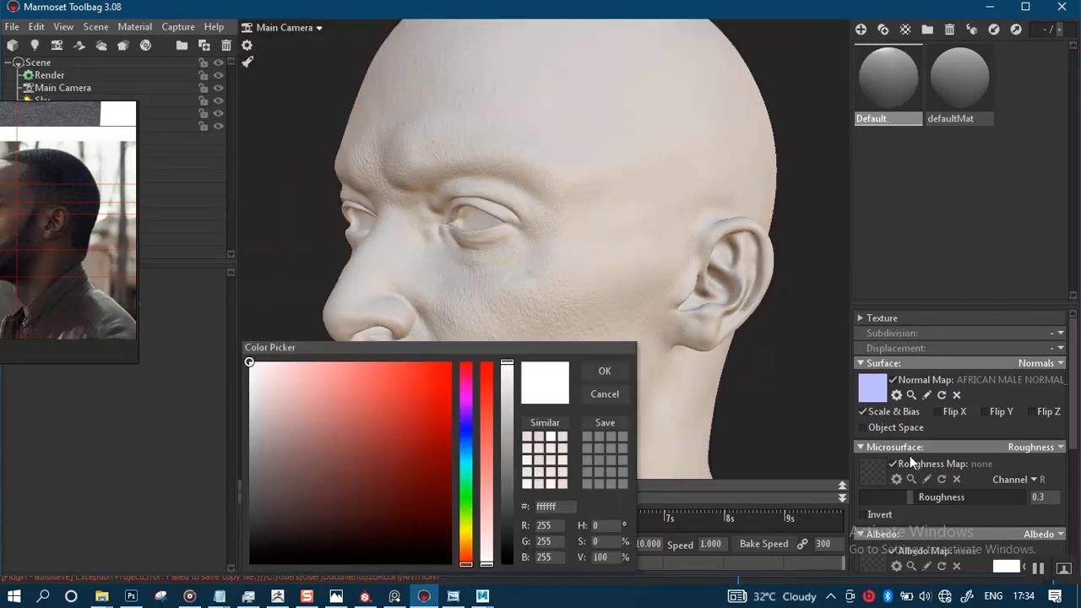
pyautogui.click(587, 373)
pyautogui.moveTo(477, 296); pyautogui.dragTo(548, 291)
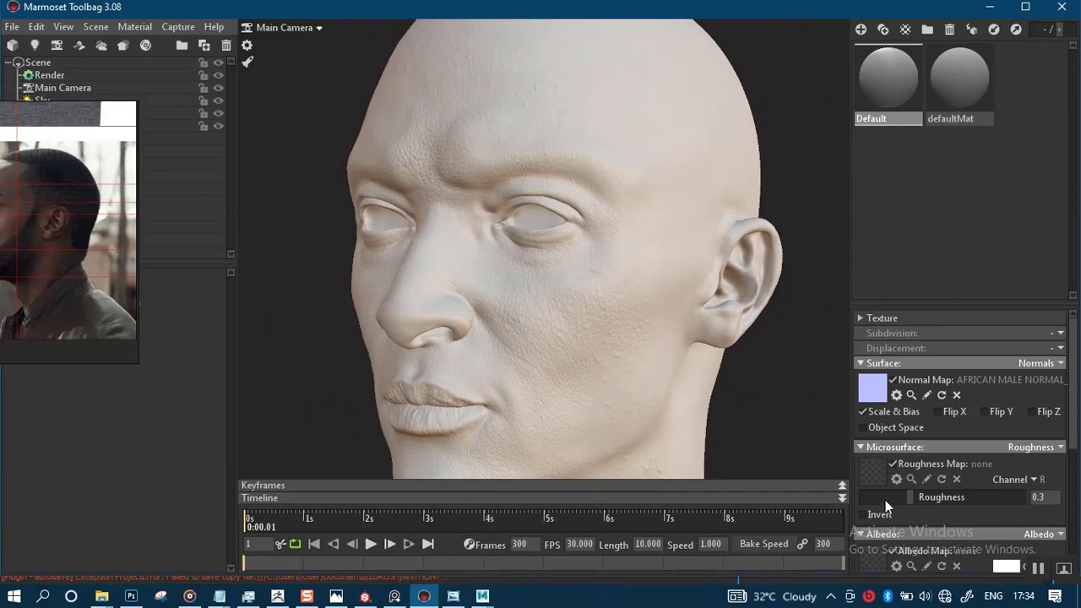
# - Darken the Default material's albedo colour to grey b4b4b4
pyautogui.click(1006, 567)
pyautogui.moveTo(246, 380)
pyautogui.mouseDown()
pyautogui.moveTo(233, 438)
pyautogui.moveTo(228, 421)
pyautogui.mouseUp()
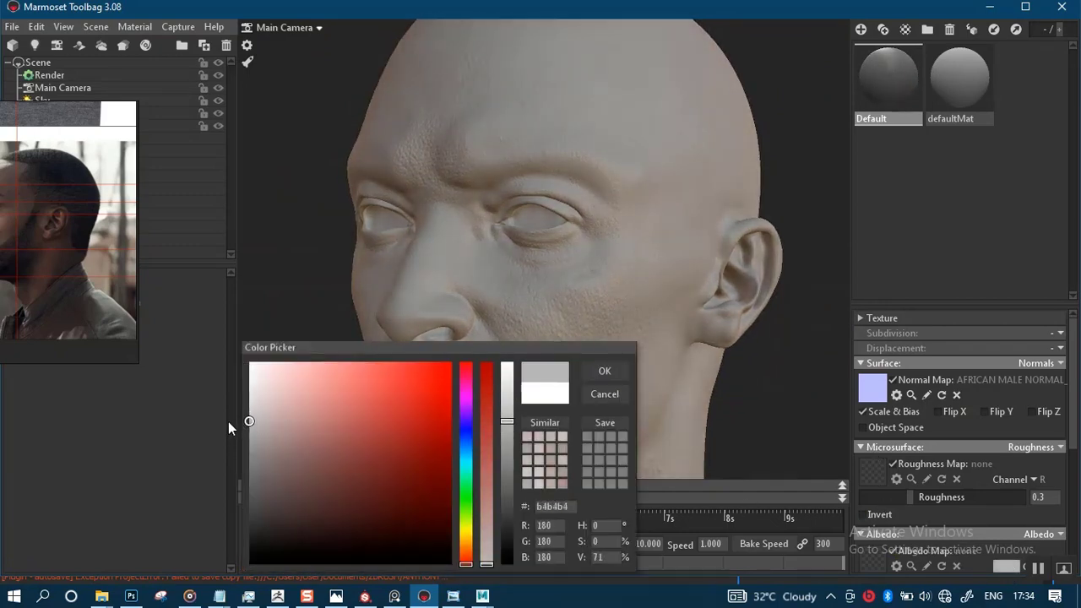
pyautogui.click(592, 374)
pyautogui.moveTo(551, 282); pyautogui.dragTo(576, 279)
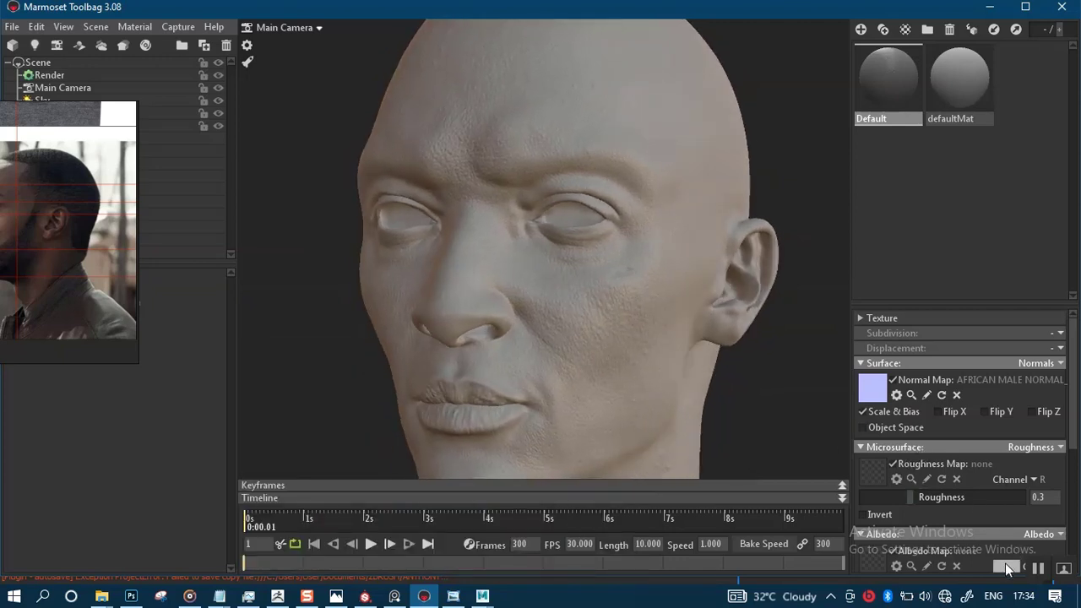
# - Set the Default material's albedo colour to the light grey ededed
pyautogui.click(1006, 566)
pyautogui.click(248, 379)
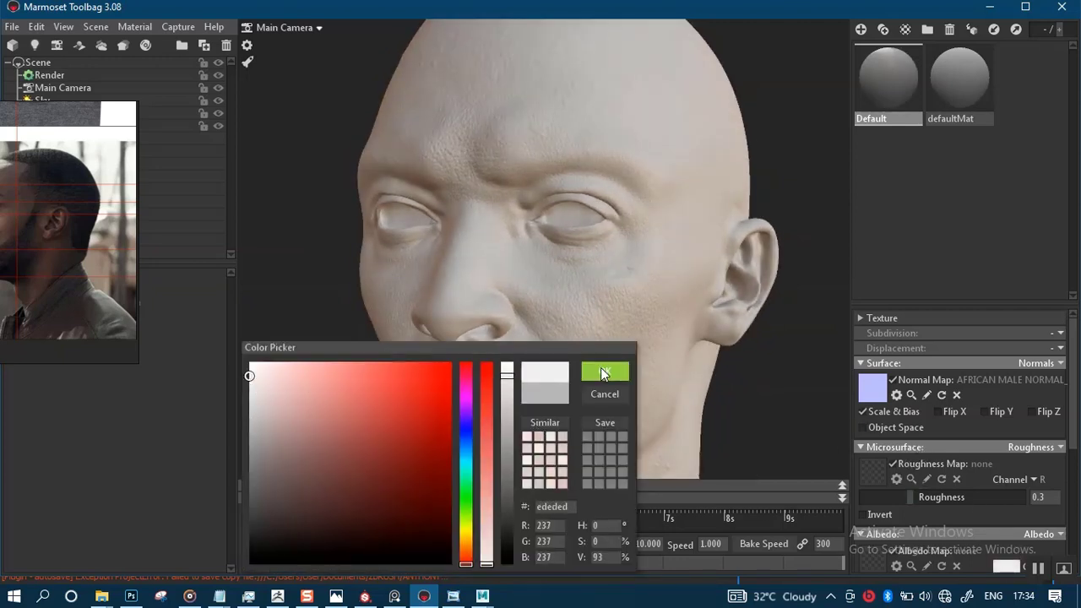
pyautogui.click(601, 368)
# - Inspect the skin detail around the lips, nose and cheek up close
pyautogui.scroll(3, 552, 268)
pyautogui.moveTo(552, 261); pyautogui.dragTo(539, 231, button='middle')
pyautogui.scroll(4, 467, 297)
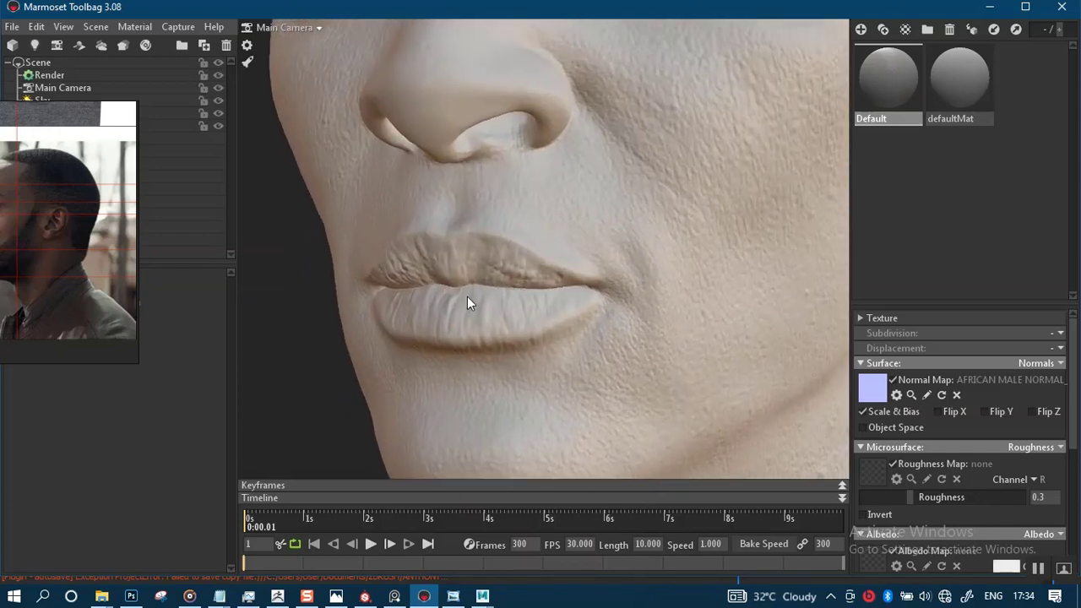
pyautogui.moveTo(467, 297)
pyautogui.mouseDown()
pyautogui.moveTo(551, 281)
pyautogui.moveTo(485, 291)
pyautogui.mouseUp()
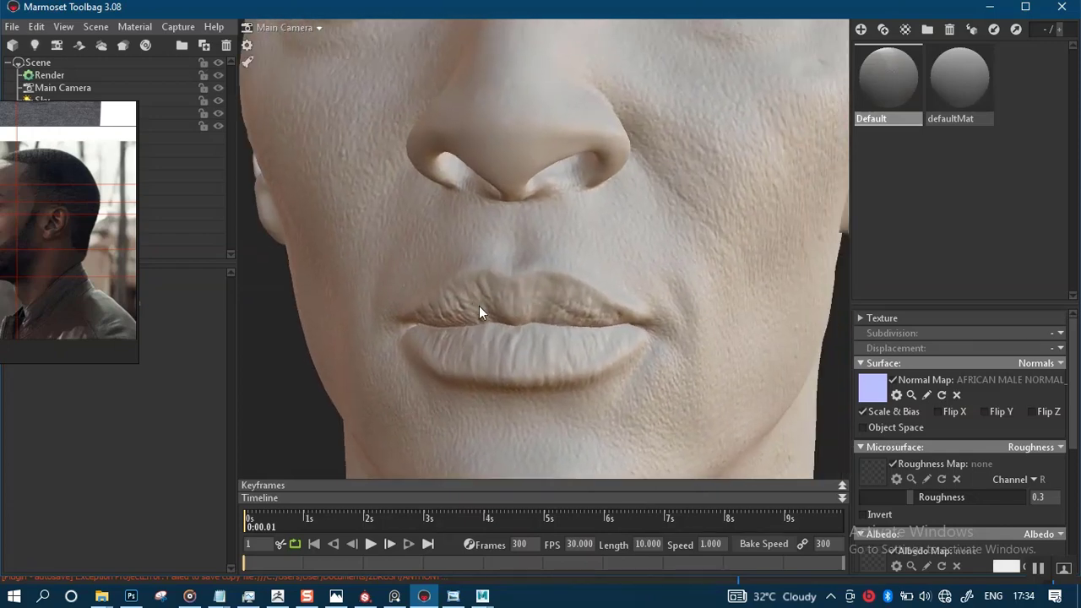
pyautogui.scroll(-5, 479, 312)
pyautogui.moveTo(528, 244); pyautogui.dragTo(506, 338)
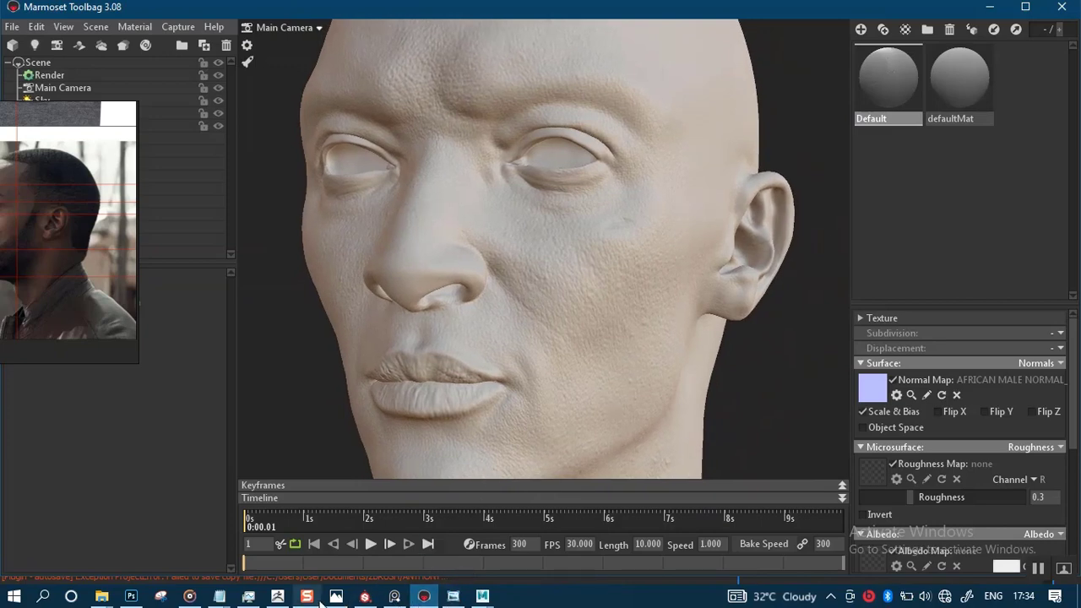
# - Switch to Substance Painter and examine the normal map detail around the nose, lips and cheek
pyautogui.click(365, 596)
pyautogui.keyDown('alt'); pyautogui.moveTo(478, 423); pyautogui.dragTo(560, 394, button='right'); pyautogui.keyUp('alt')
pyautogui.keyDown('alt'); pyautogui.moveTo(559, 393); pyautogui.dragTo(559, 388, button='middle'); pyautogui.keyUp('alt')
pyautogui.keyDown('alt'); pyautogui.moveTo(559, 389); pyautogui.dragTo(595, 345); pyautogui.keyUp('alt')
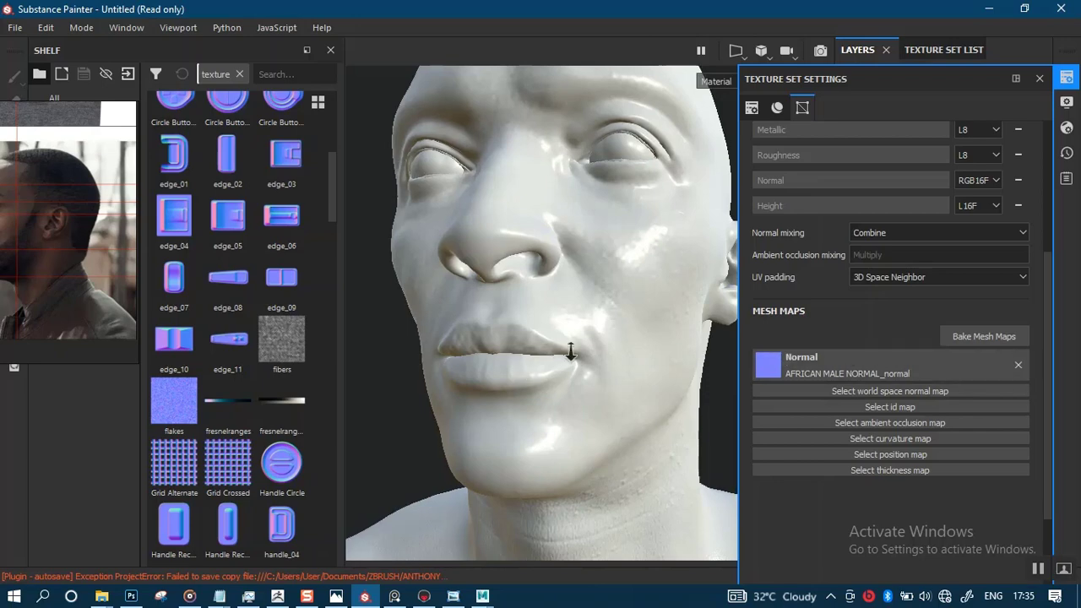
pyautogui.keyDown('alt'); pyautogui.moveTo(572, 352); pyautogui.dragTo(509, 352, button='right'); pyautogui.keyUp('alt')
pyautogui.scroll(-1, 551, 275)
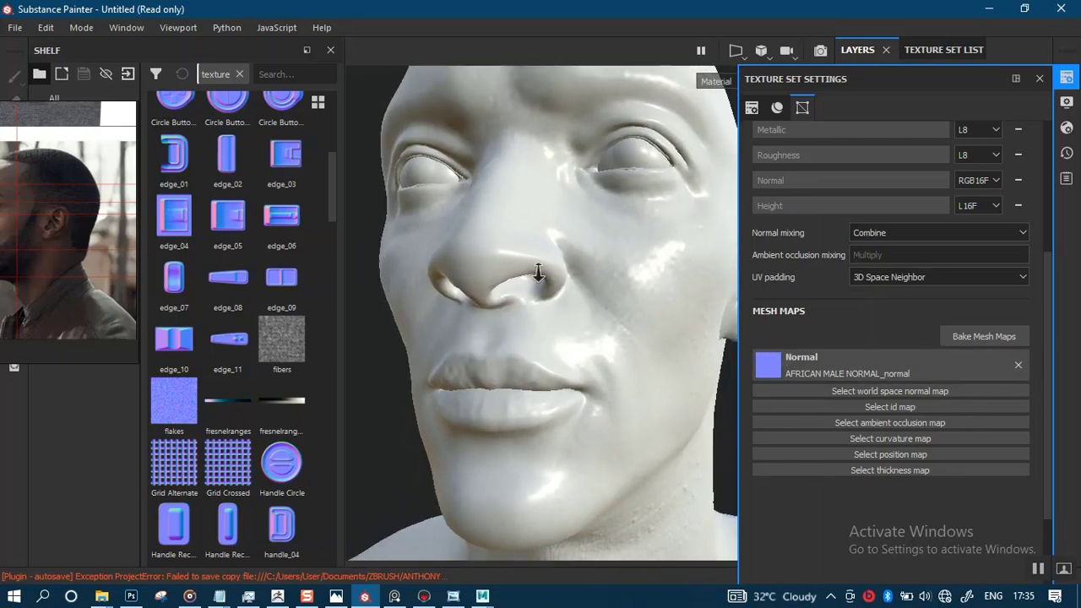
pyautogui.keyDown('alt'); pyautogui.moveTo(538, 273); pyautogui.dragTo(540, 346, button='middle'); pyautogui.keyUp('alt')
pyautogui.moveTo(539, 346)
pyautogui.keyDown('alt'); pyautogui.mouseDown()
pyautogui.moveTo(560, 379)
pyautogui.moveTo(535, 279)
pyautogui.moveTo(546, 338)
pyautogui.mouseUp(); pyautogui.keyUp('alt')
pyautogui.keyDown('alt'); pyautogui.moveTo(545, 337); pyautogui.dragTo(553, 257, button='middle'); pyautogui.keyUp('alt')
# - Examine the skin detail on the neck and compare it with the surface of the face
pyautogui.keyDown('alt'); pyautogui.moveTo(619, 368); pyautogui.dragTo(600, 267, button='middle'); pyautogui.keyUp('alt')
pyautogui.keyDown('alt'); pyautogui.moveTo(591, 349); pyautogui.dragTo(509, 465, button='middle'); pyautogui.keyUp('alt')
pyautogui.keyDown('alt'); pyautogui.moveTo(509, 465); pyautogui.dragTo(560, 456, button='right'); pyautogui.keyUp('alt')
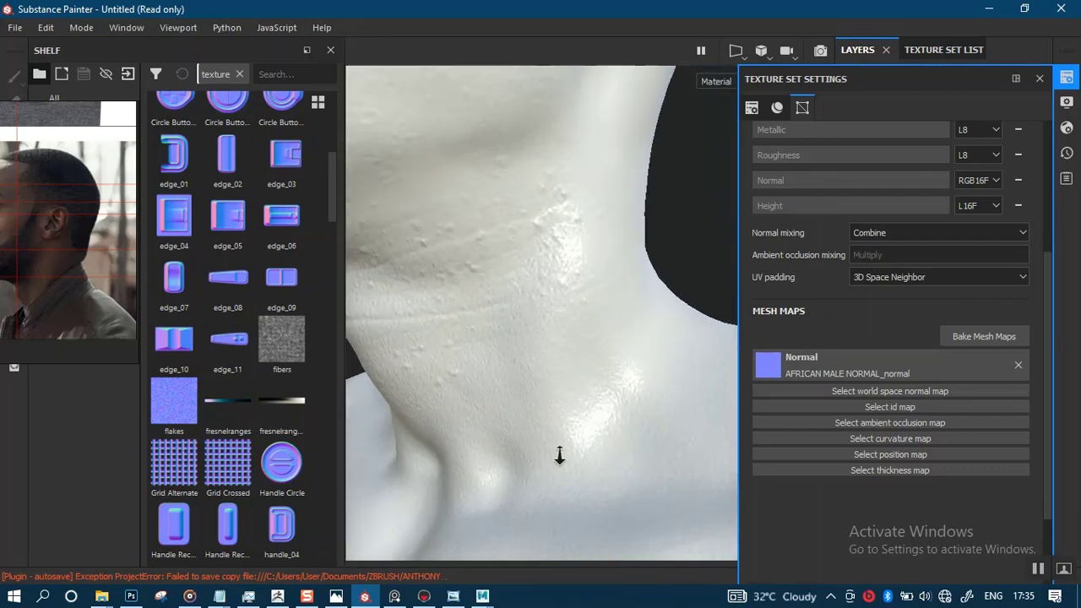
pyautogui.scroll(-3, 494, 345)
pyautogui.keyDown('alt'); pyautogui.moveTo(586, 245); pyautogui.dragTo(566, 299, button='middle'); pyautogui.keyUp('alt')
pyautogui.scroll(-3, 457, 237)
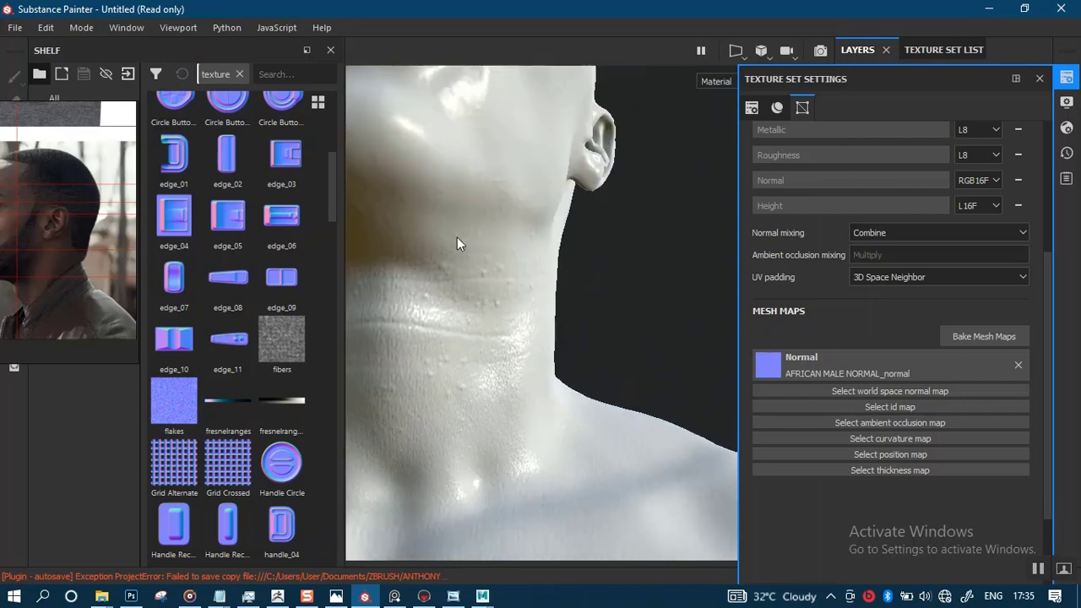
pyautogui.keyDown('alt'); pyautogui.moveTo(473, 291); pyautogui.dragTo(482, 340, button='middle'); pyautogui.keyUp('alt')
pyautogui.keyDown('alt'); pyautogui.moveTo(456, 261); pyautogui.dragTo(537, 346); pyautogui.keyUp('alt')
pyautogui.keyDown('alt'); pyautogui.moveTo(537, 346); pyautogui.dragTo(574, 422, button='middle'); pyautogui.keyUp('alt')
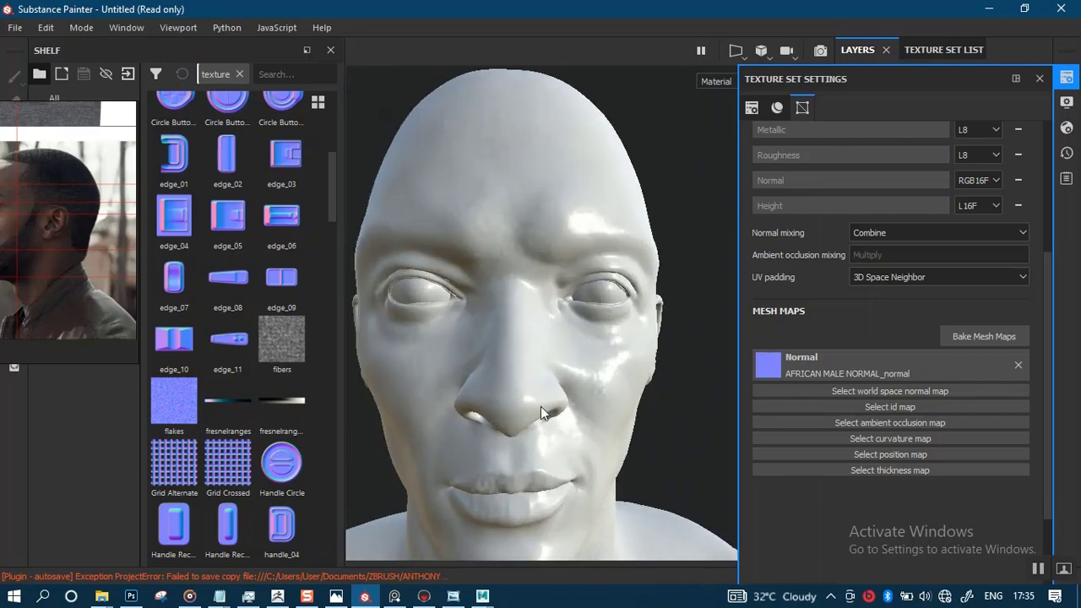
pyautogui.keyDown('alt'); pyautogui.moveTo(614, 349); pyautogui.dragTo(579, 347); pyautogui.keyUp('alt')
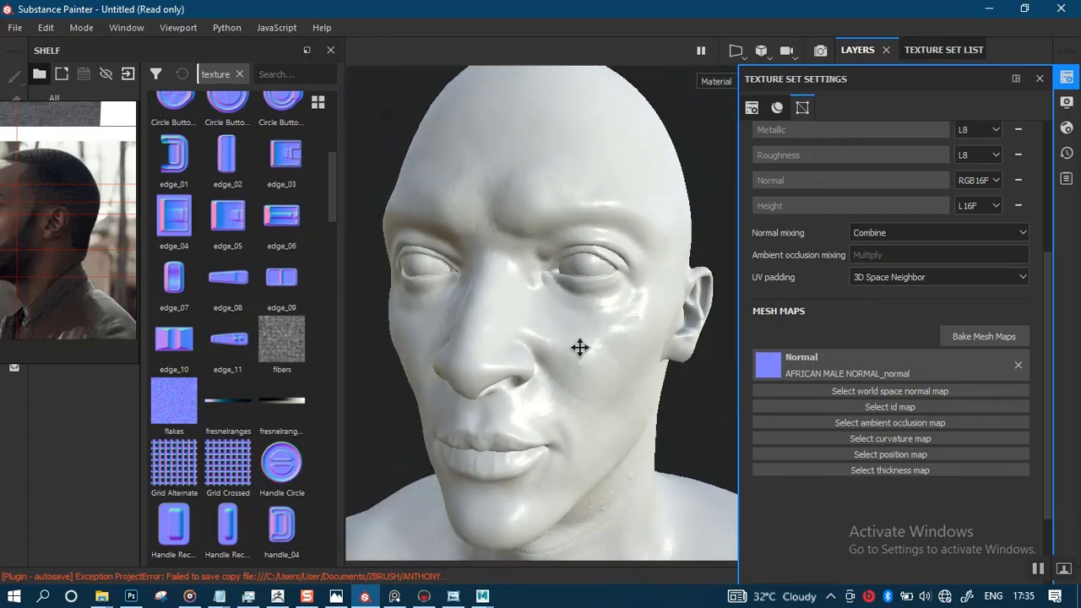
pyautogui.keyDown('alt'); pyautogui.moveTo(579, 347); pyautogui.dragTo(589, 318, button='middle'); pyautogui.keyUp('alt')
pyautogui.keyDown('alt'); pyautogui.moveTo(572, 253); pyautogui.dragTo(553, 359, button='middle'); pyautogui.keyUp('alt')
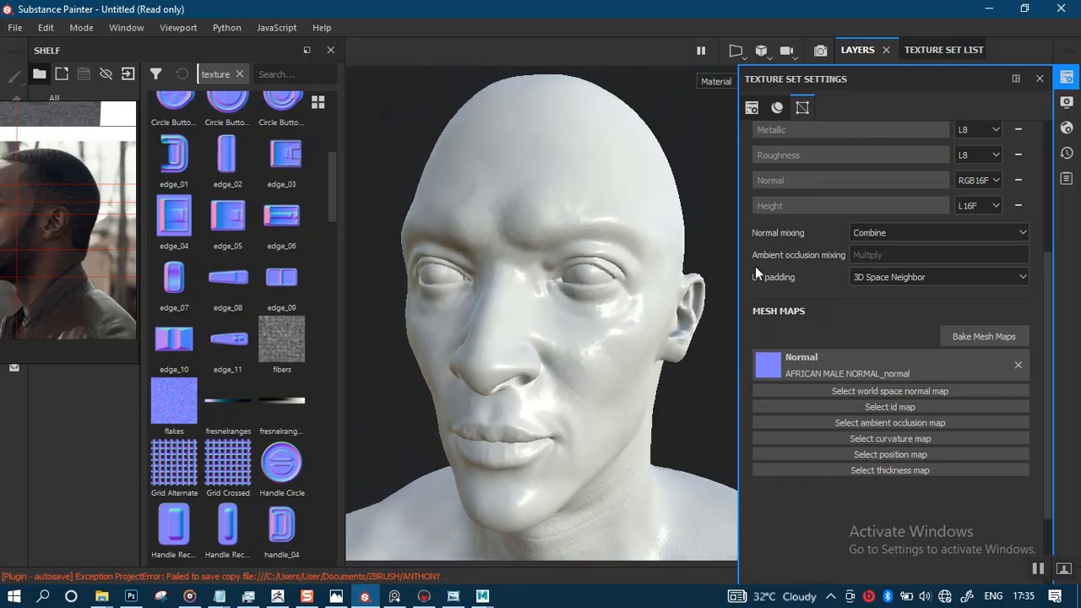
# - Close the texture set settings, show Fill layer 1 and compare the head's skin detail with the Marmoset Toolbag version
pyautogui.click(1038, 79)
pyautogui.click(858, 109)
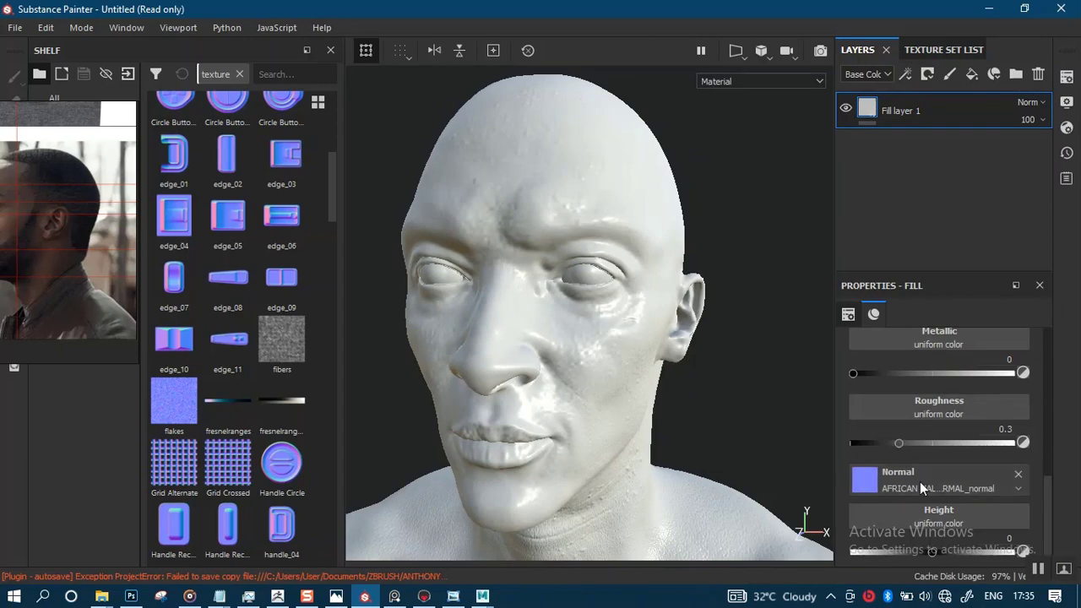
pyautogui.keyDown('alt'); pyautogui.moveTo(648, 332); pyautogui.dragTo(652, 324, button='middle'); pyautogui.keyUp('alt')
pyautogui.keyDown('alt'); pyautogui.moveTo(653, 324); pyautogui.dragTo(529, 340); pyautogui.keyUp('alt')
pyautogui.keyDown('alt'); pyautogui.moveTo(528, 340); pyautogui.dragTo(448, 553, button='right'); pyautogui.keyUp('alt')
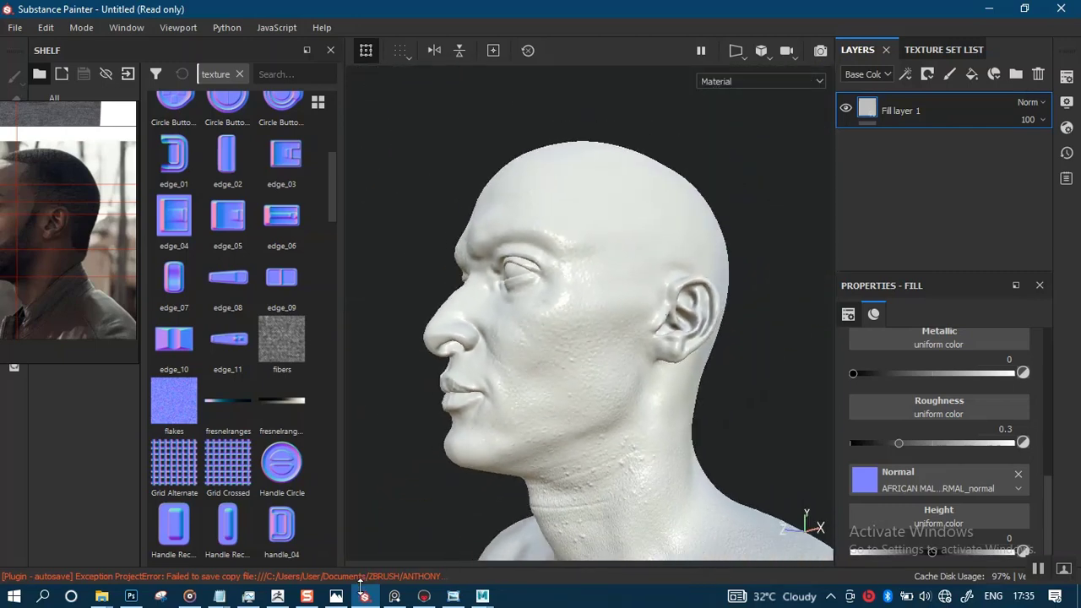
pyautogui.click(424, 596)
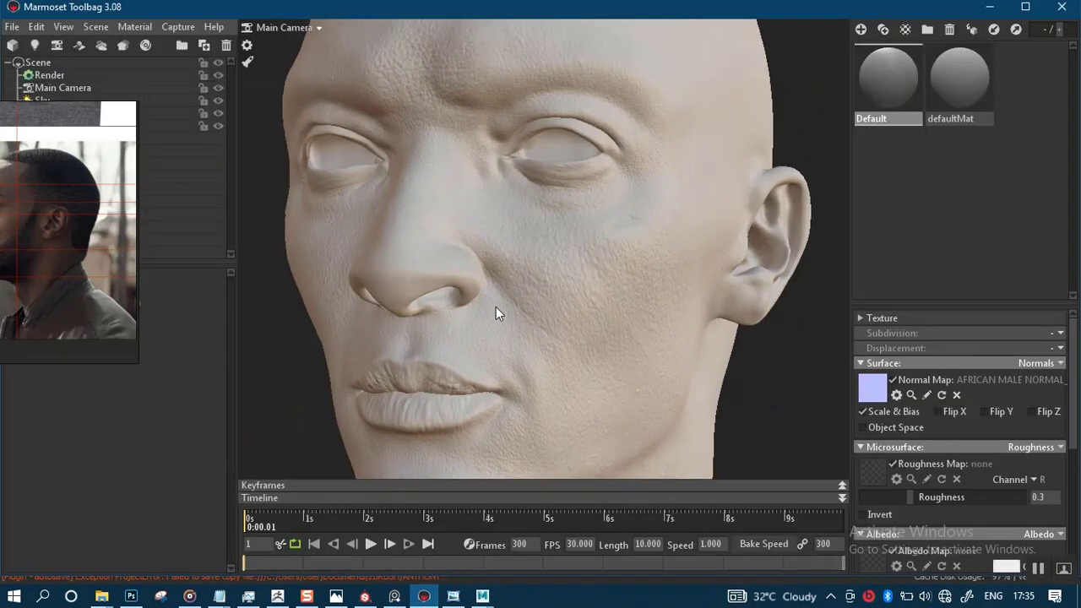
pyautogui.moveTo(496, 309); pyautogui.dragTo(557, 370)
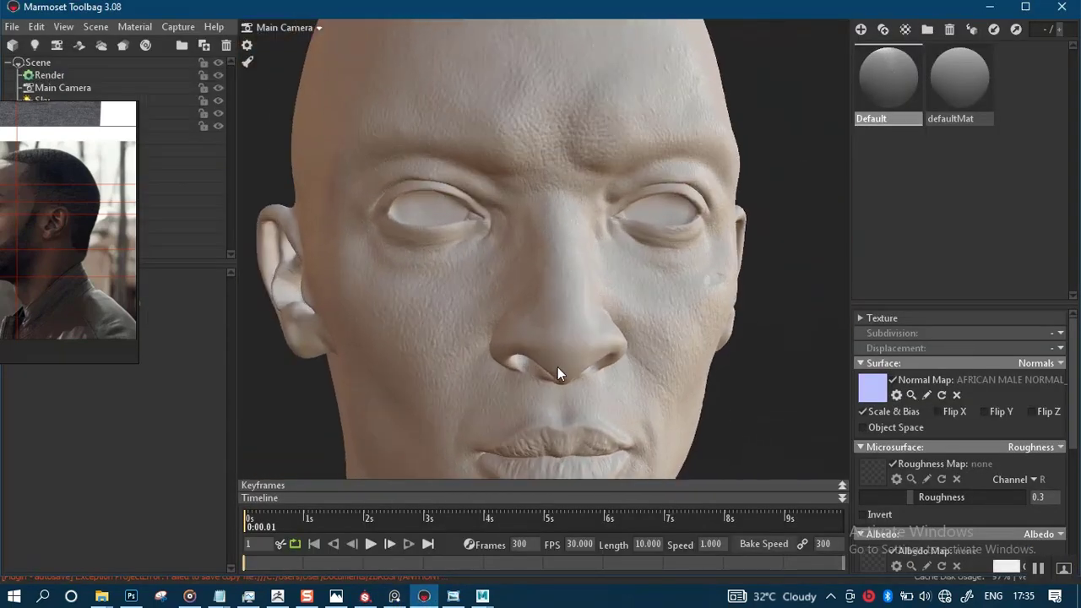
# - Switch to ZBrush, lower the head to subdivision level 2 and check the coarser mesh from the front
pyautogui.click(277, 596)
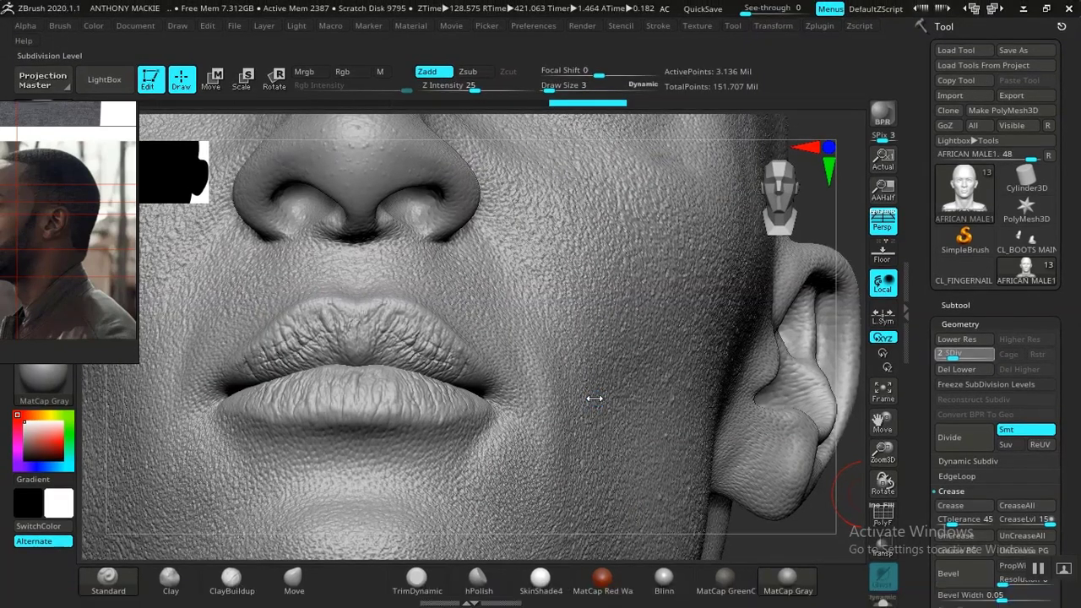
pyautogui.hotkey('shift', 'd')
pyautogui.hotkey('shift', 'd')
pyautogui.hotkey('shift', 'd')
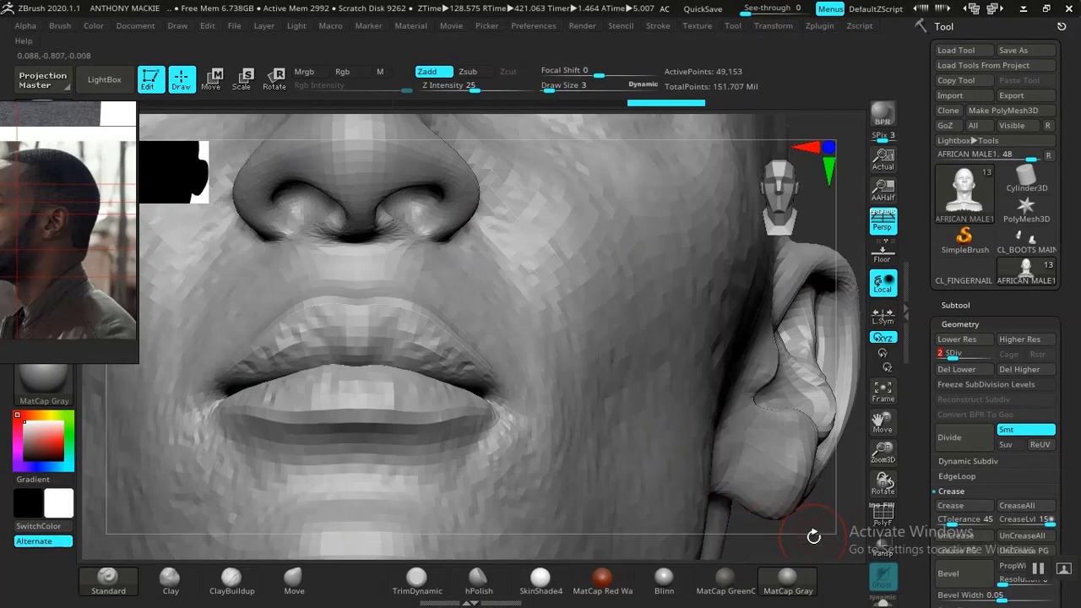
pyautogui.keyDown('alt'); pyautogui.moveTo(806, 516); pyautogui.dragTo(740, 384); pyautogui.keyUp('alt')
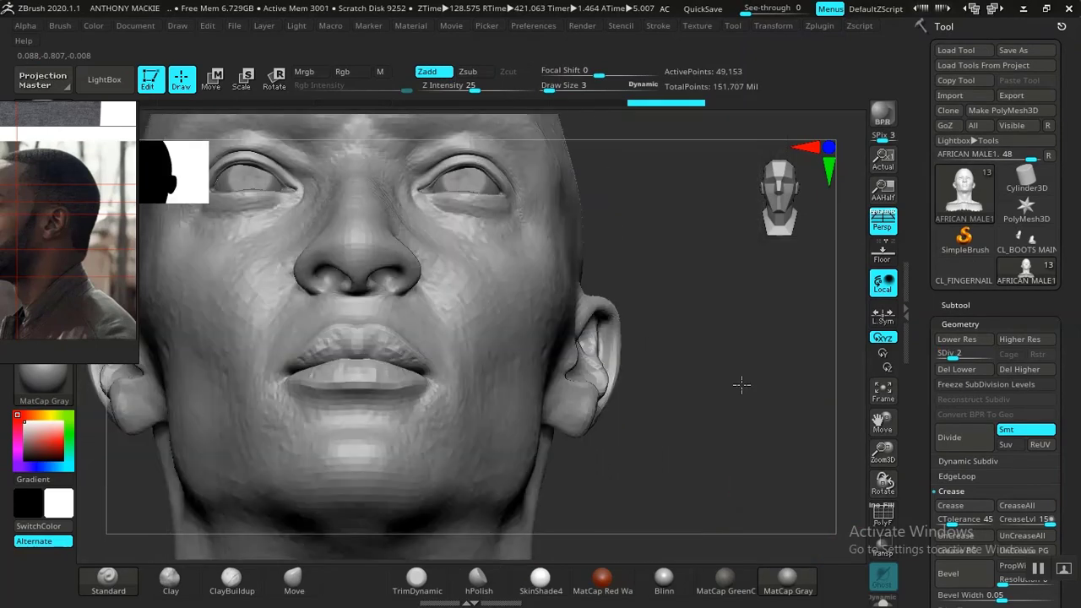
pyautogui.moveTo(697, 433); pyautogui.dragTo(764, 439)
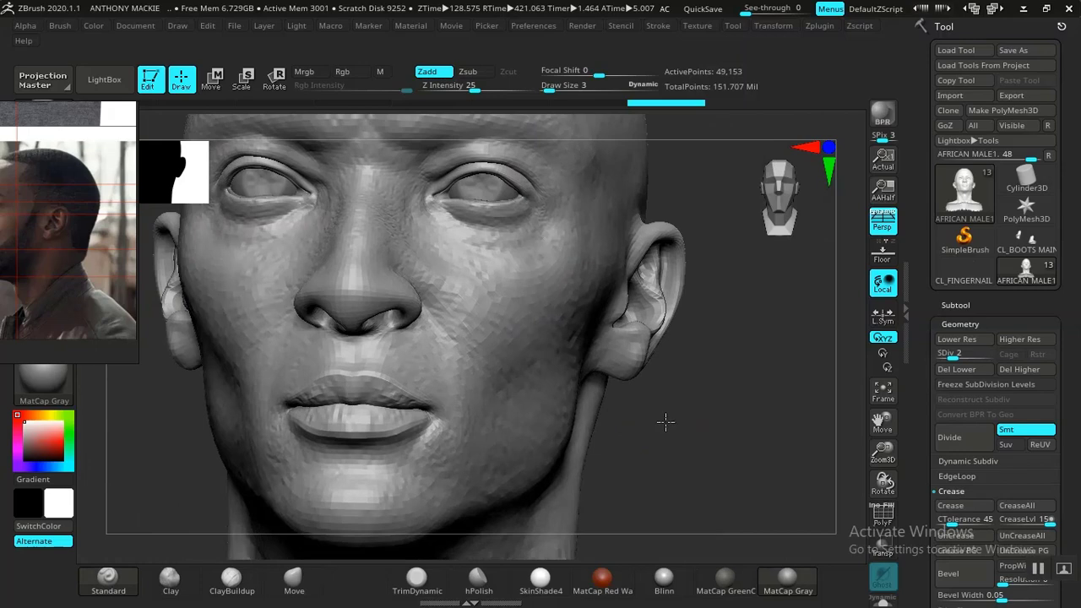
pyautogui.keyDown('alt'); pyautogui.moveTo(665, 422); pyautogui.dragTo(707, 432); pyautogui.keyUp('alt')
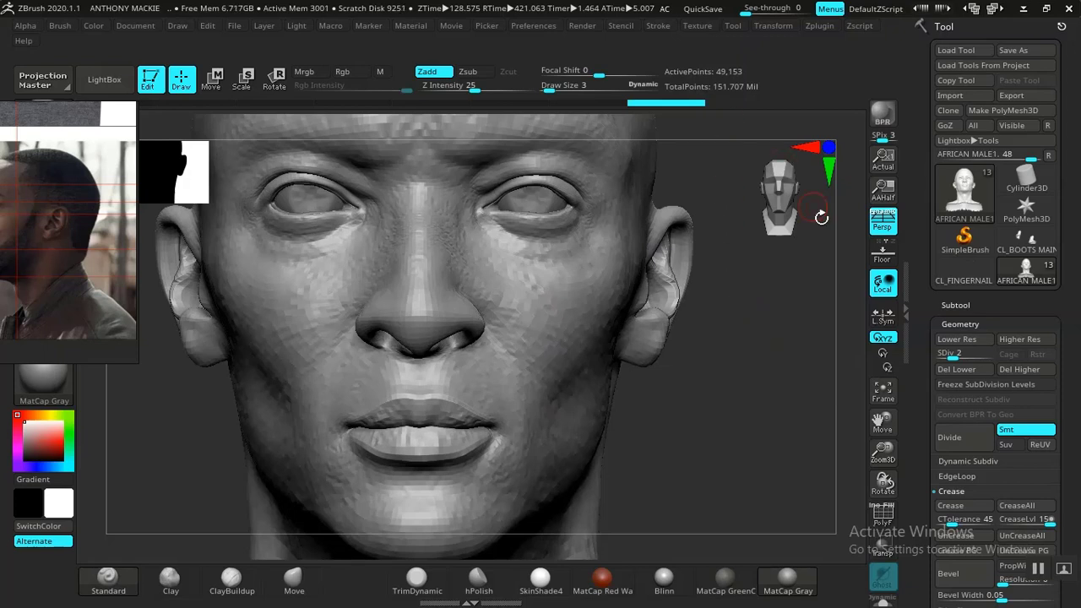
# - Reveal the hidden parts of the head mesh, stepping its subdivision level down to 1 and back to 2
pyautogui.moveTo(950, 352); pyautogui.dragTo(758, 365)
pyautogui.hotkey('ctrl', 's')
pyautogui.keyDown('ctrl'); pyautogui.keyDown('shift'); pyautogui.click(763, 311); pyautogui.keyUp('shift'); pyautogui.keyUp('ctrl')
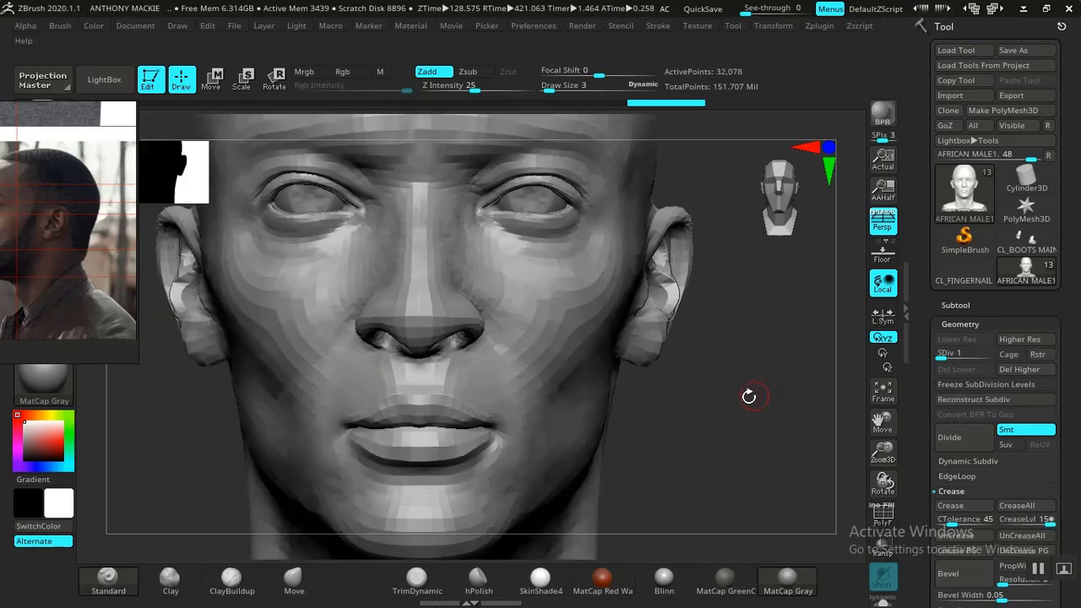
pyautogui.keyDown('alt'); pyautogui.moveTo(672, 410); pyautogui.dragTo(856, 422); pyautogui.keyUp('alt')
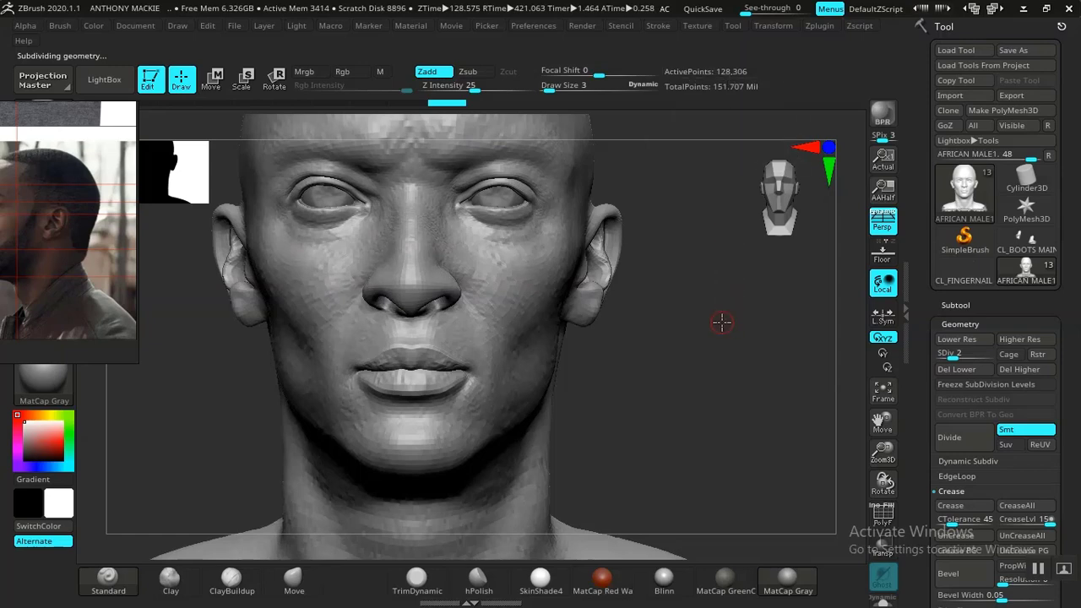
pyautogui.keyDown('alt'); pyautogui.moveTo(722, 322); pyautogui.dragTo(670, 406); pyautogui.keyUp('alt')
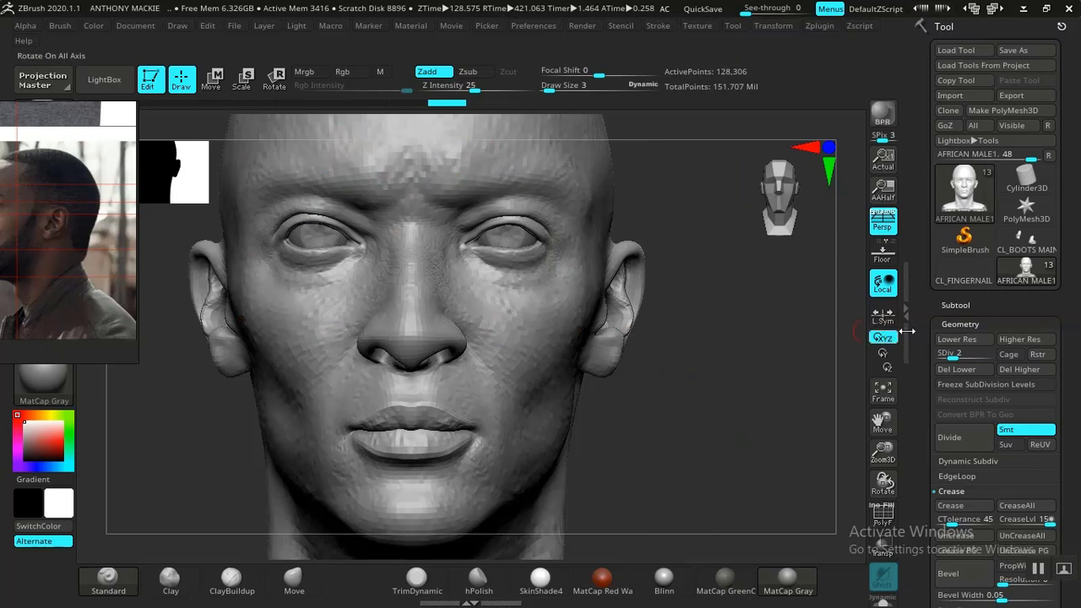
# - Collapse the geometry settings and examine the level 2 head mesh from the front and slightly from the side
pyautogui.click(954, 324)
pyautogui.moveTo(931, 400); pyautogui.dragTo(938, 333)
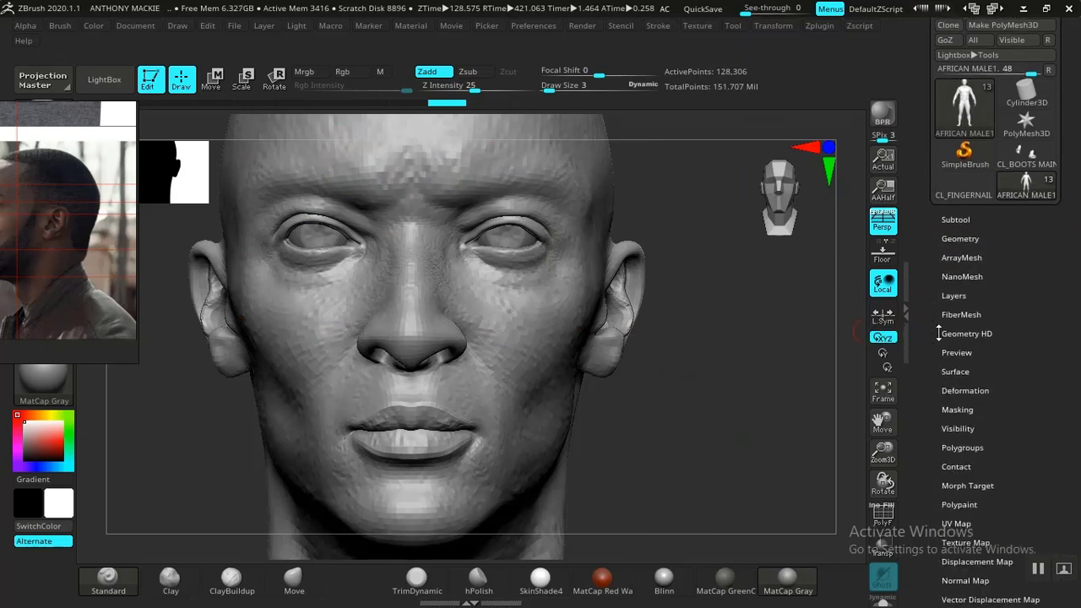
pyautogui.click(951, 335)
pyautogui.click(952, 335)
pyautogui.keyDown('alt'); pyautogui.moveTo(679, 404); pyautogui.dragTo(687, 445); pyautogui.keyUp('alt')
pyautogui.click(758, 176)
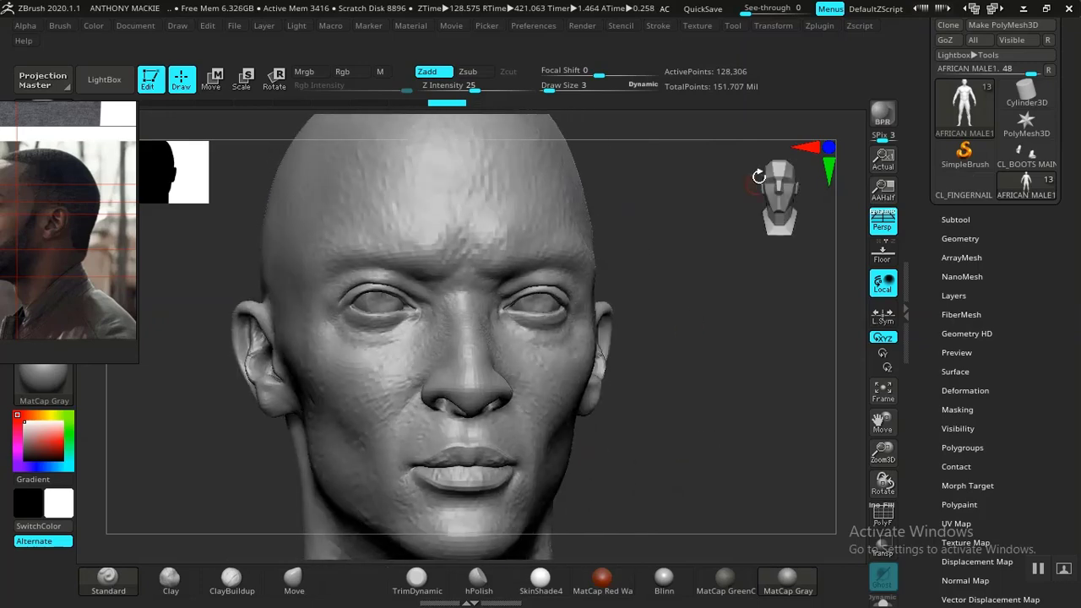
pyautogui.click(812, 30)
pyautogui.moveTo(654, 401)
pyautogui.mouseDown()
pyautogui.moveTo(654, 430)
pyautogui.moveTo(632, 429)
pyautogui.moveTo(653, 419)
pyautogui.mouseUp()
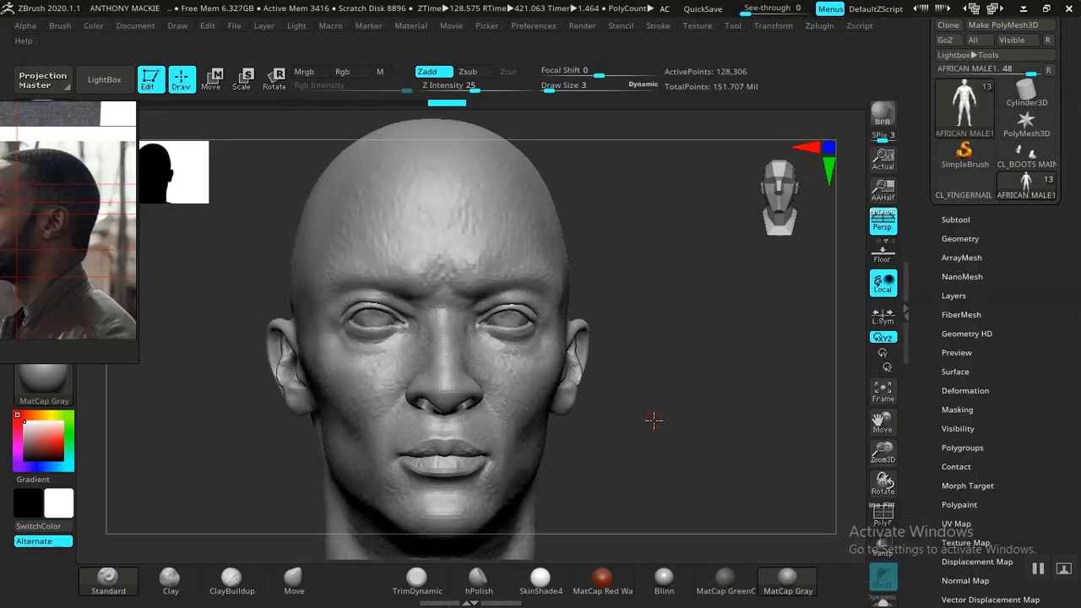
pyautogui.scroll(-3, 927, 461)
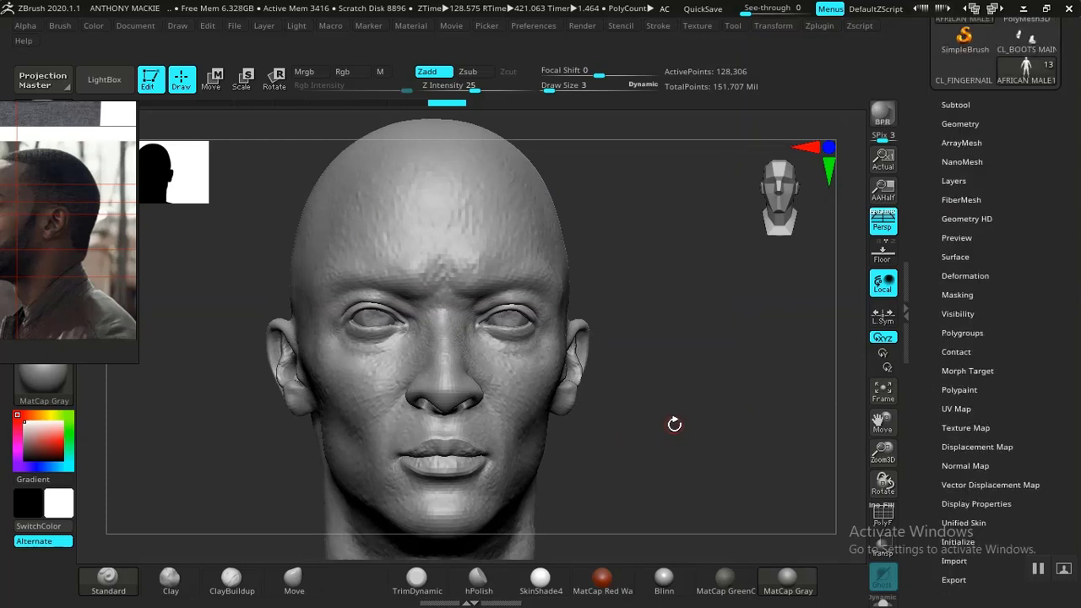
# - Switch to Marmoset Toolbag and examine the normal-mapped skin detail on the forehead and around the eyes
pyautogui.hotkey('alt', 'Tab')
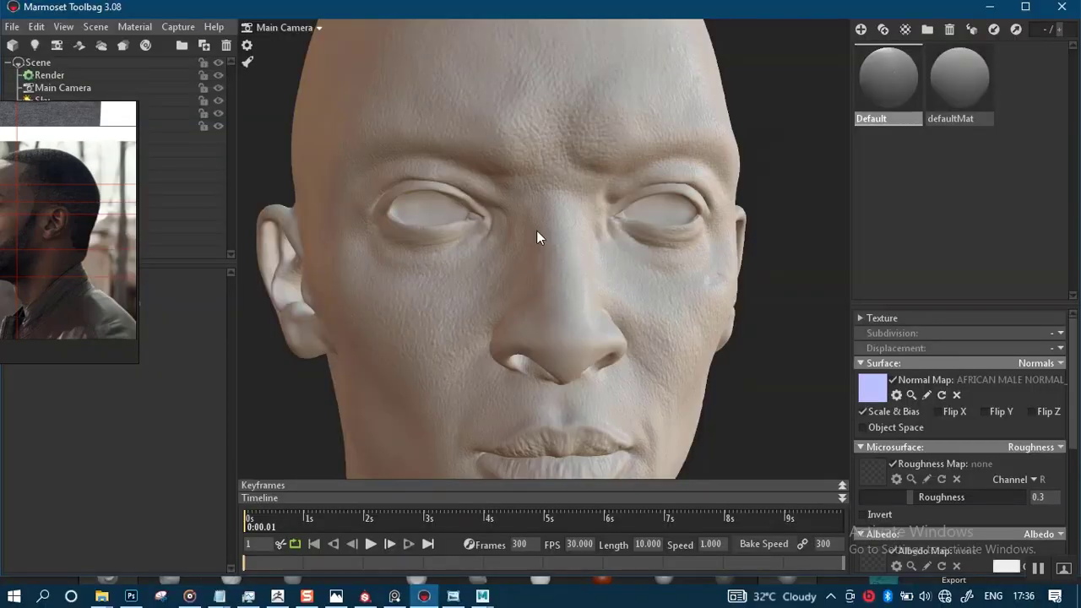
pyautogui.scroll(-5, 678, 362)
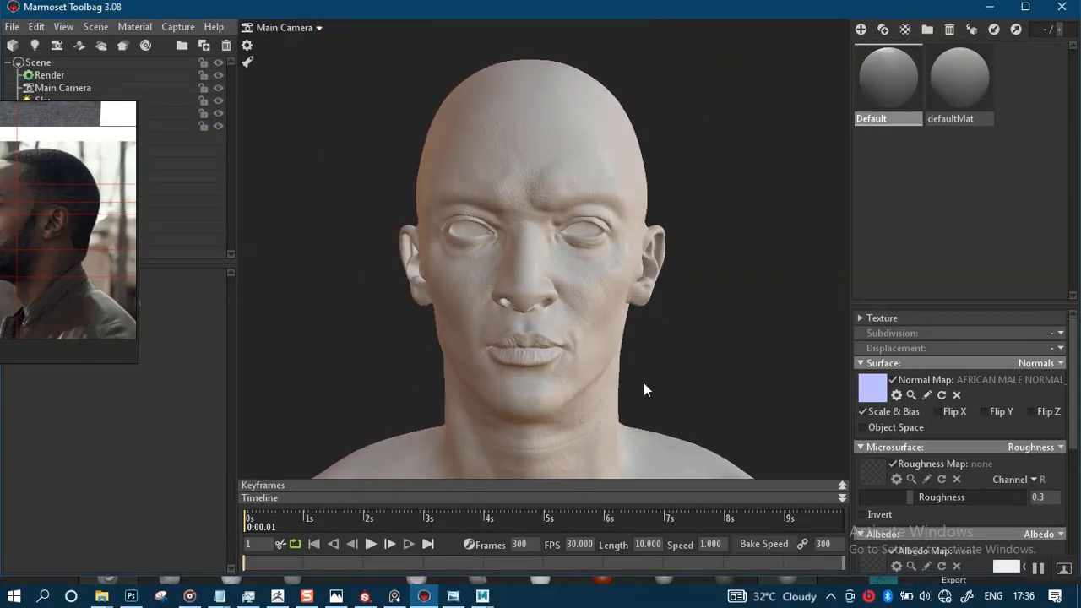
pyautogui.moveTo(643, 383); pyautogui.dragTo(536, 321)
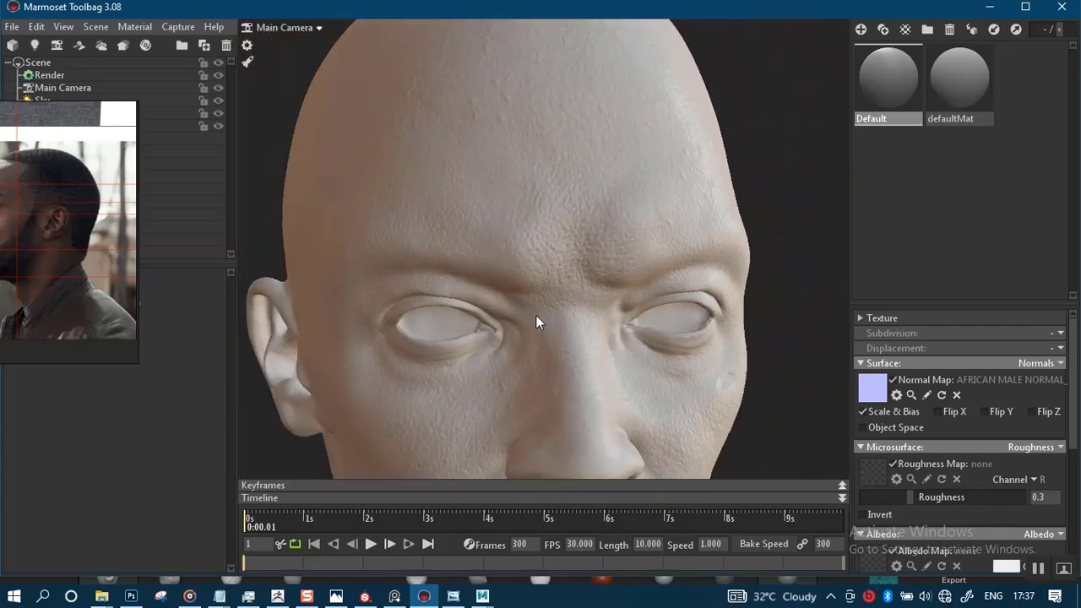
pyautogui.moveTo(623, 353); pyautogui.dragTo(589, 203)
pyautogui.moveTo(662, 284); pyautogui.dragTo(499, 274)
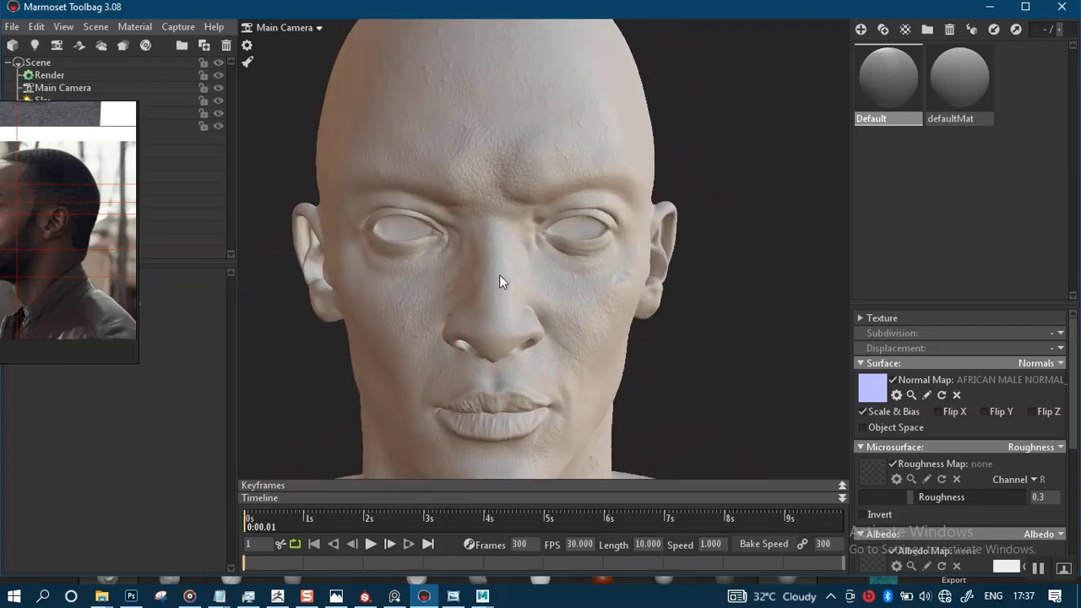
# - Examine the skin detail around the mouth and cheek up close, and check the whole head and shoulders from the front
pyautogui.moveTo(524, 363); pyautogui.dragTo(555, 248, button='middle')
pyautogui.moveTo(555, 248); pyautogui.dragTo(572, 339, button='right')
pyautogui.moveTo(572, 338); pyautogui.dragTo(512, 321)
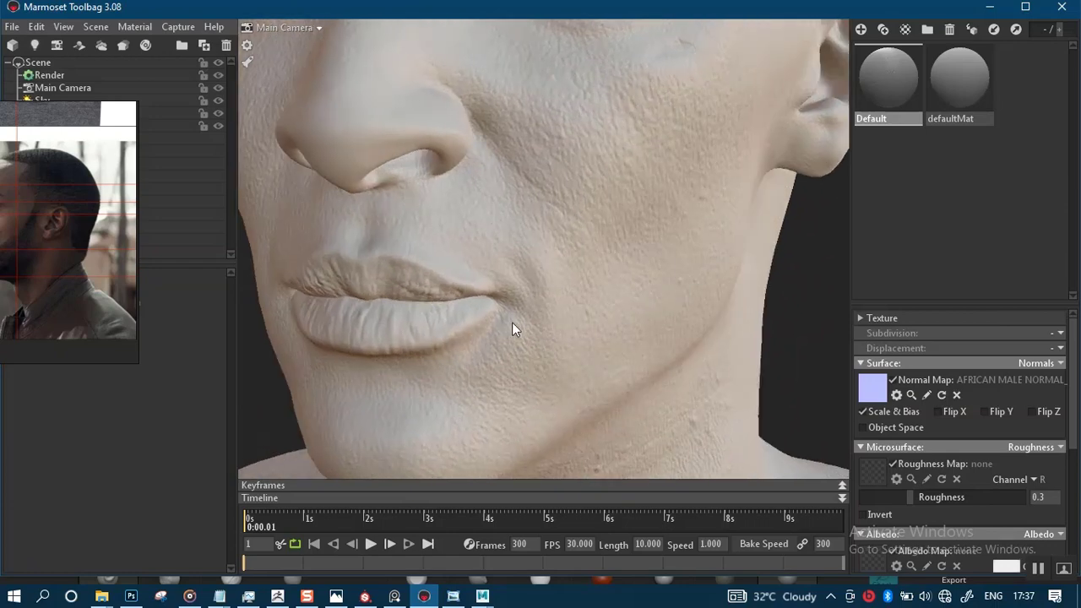
pyautogui.moveTo(571, 223); pyautogui.dragTo(524, 200, button='right')
pyautogui.moveTo(524, 199); pyautogui.dragTo(505, 291, button='middle')
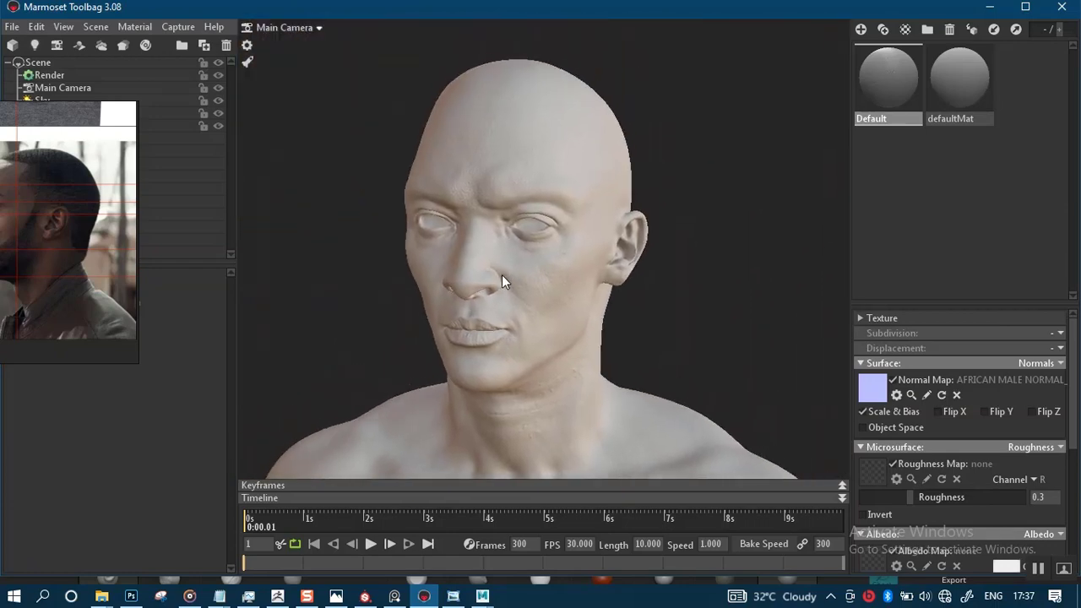
pyautogui.moveTo(505, 291); pyautogui.dragTo(532, 285)
pyautogui.moveTo(532, 285); pyautogui.dragTo(521, 229, button='right')
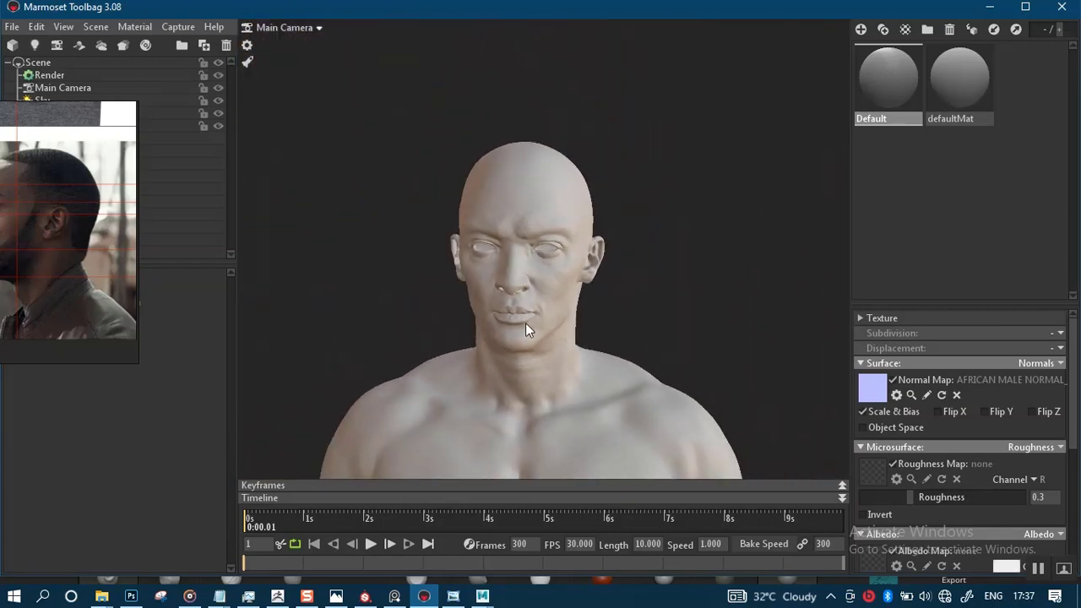
pyautogui.moveTo(526, 323); pyautogui.dragTo(542, 243, button='middle')
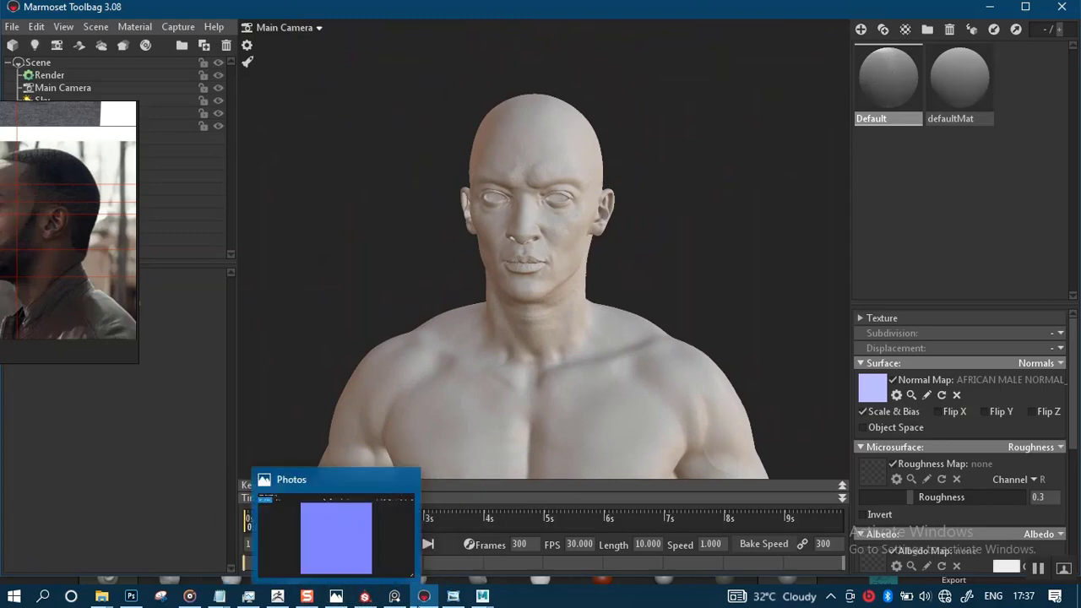
# - Switch to Maya, move the floating reference image clear of the scene and show the Outliner
pyautogui.moveTo(483, 596)
pyautogui.click(514, 555)
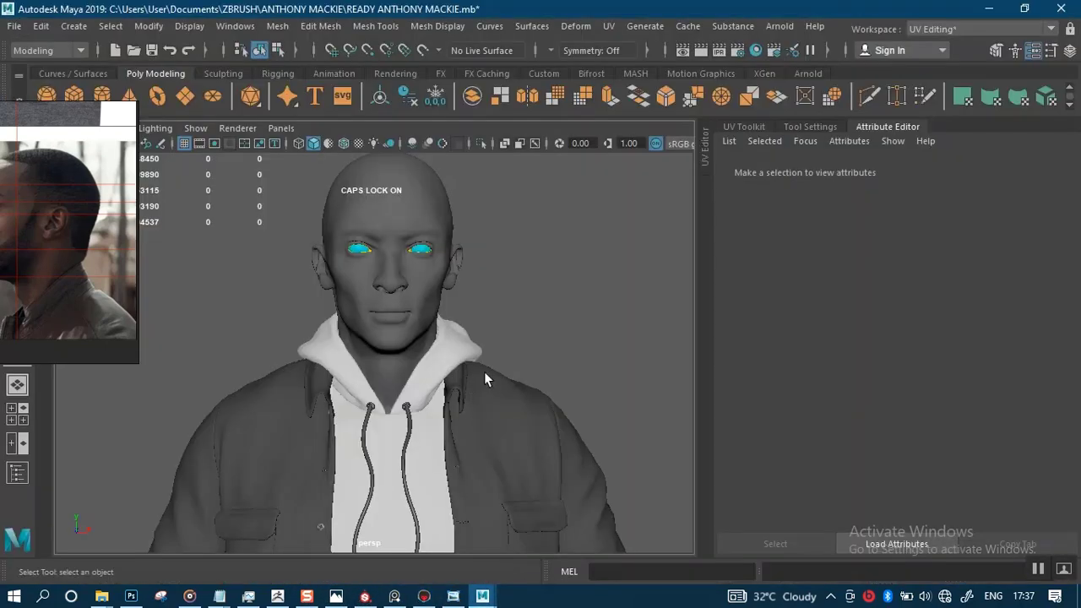
pyautogui.keyDown('alt'); pyautogui.moveTo(484, 371); pyautogui.dragTo(553, 312, button='middle'); pyautogui.keyUp('alt')
pyautogui.keyDown('alt'); pyautogui.moveTo(553, 312); pyautogui.dragTo(493, 237, button='right'); pyautogui.keyUp('alt')
pyautogui.moveTo(97, 282); pyautogui.dragTo(898, 262, button='right')
pyautogui.click(42, 155)
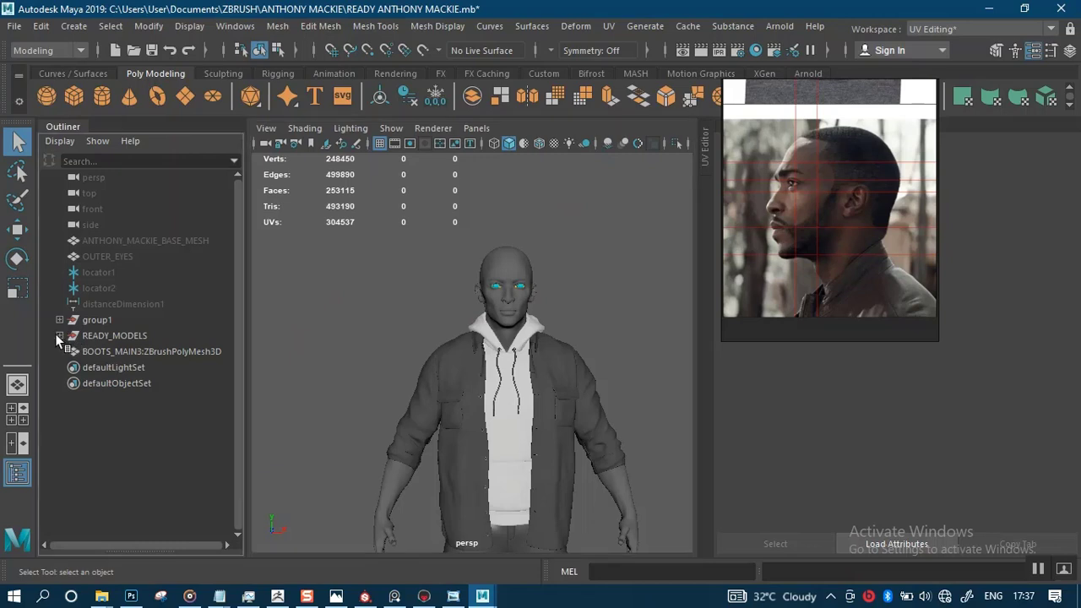
# - Find the body mesh in the BODY group under READY_MODELS and rename it LOW_AFRICAN_MALE1
pyautogui.click(59, 335)
pyautogui.click(503, 267)
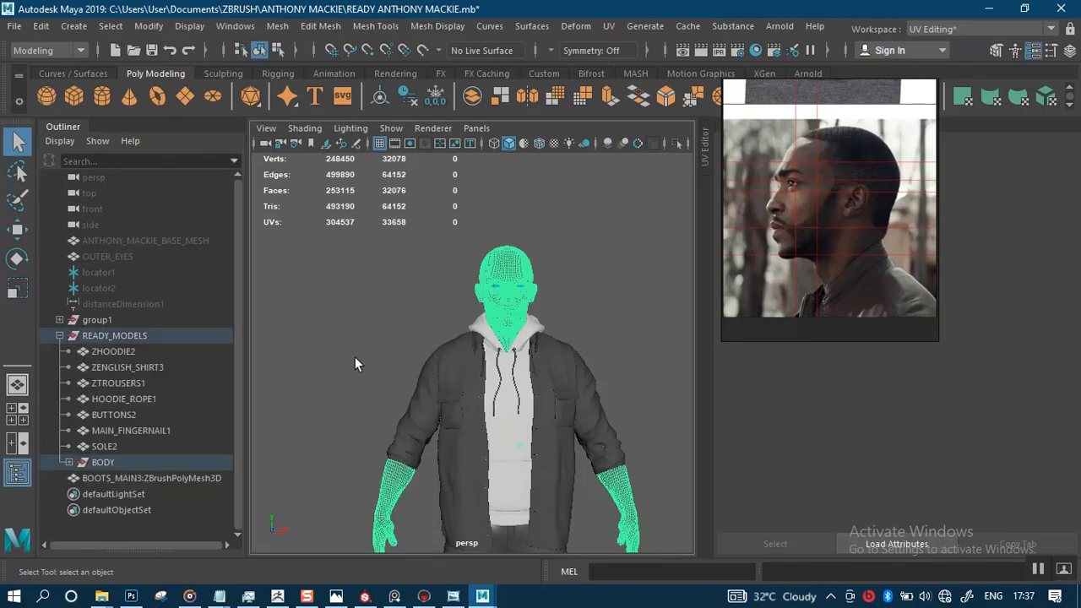
pyautogui.click(69, 463)
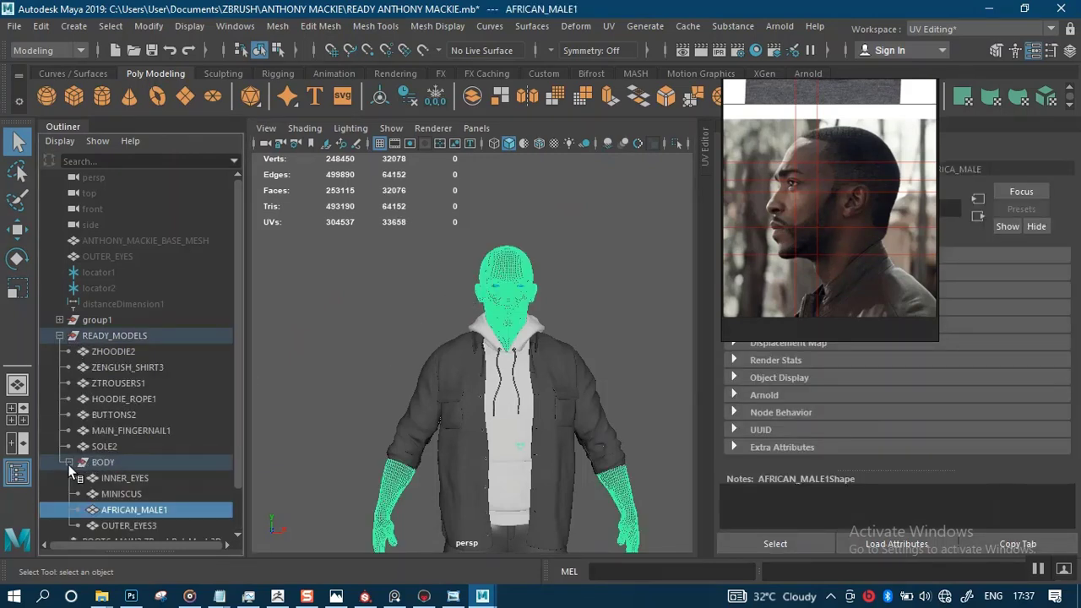
pyautogui.scroll(-1, 122, 499)
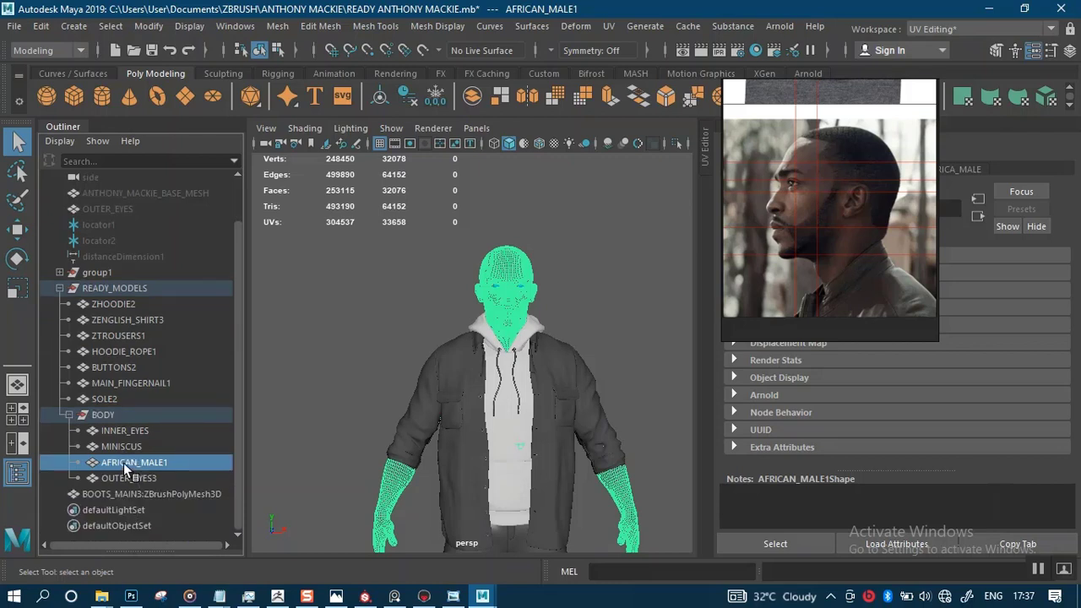
pyautogui.click(124, 448)
pyautogui.doubleClick(124, 463)
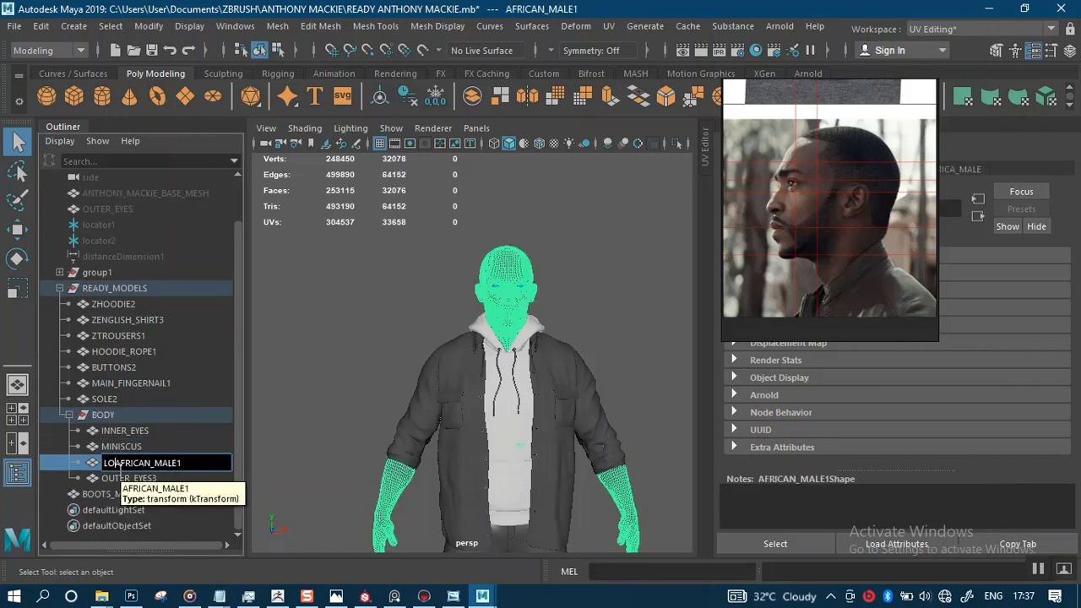
pyautogui.write('LOW_')
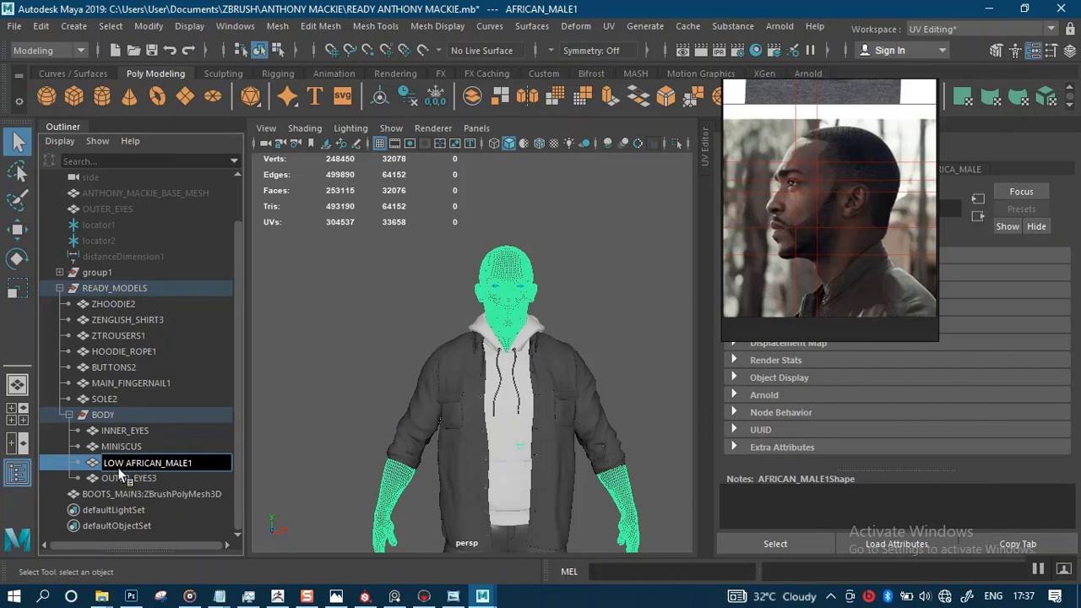
pyautogui.press('Return')
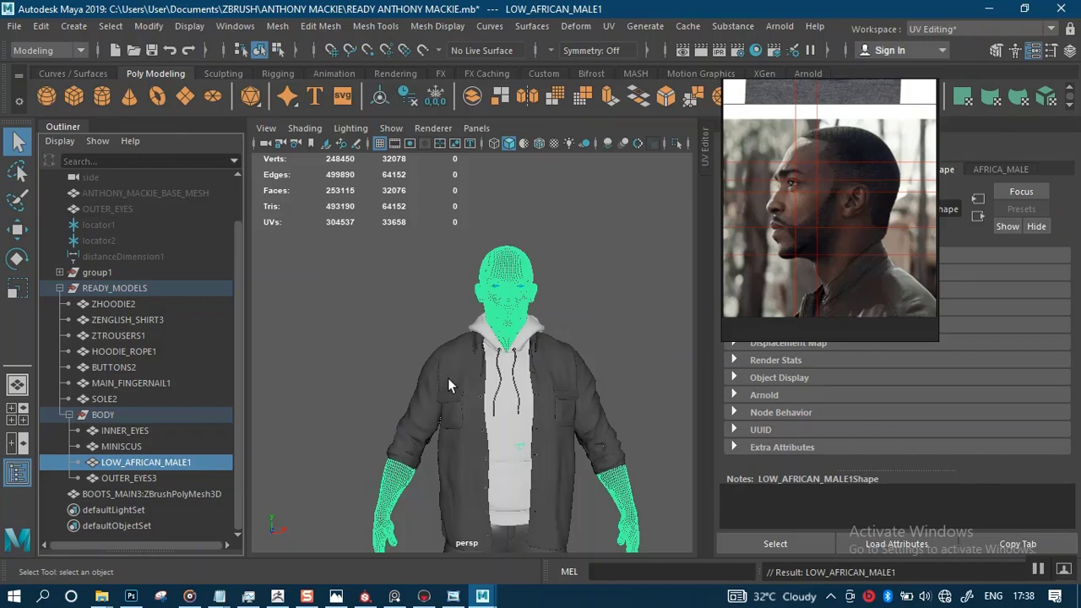
# - Hide the LOW_AFRICAN_MALE1 mesh in the scene
pyautogui.scroll(5, 422, 376)
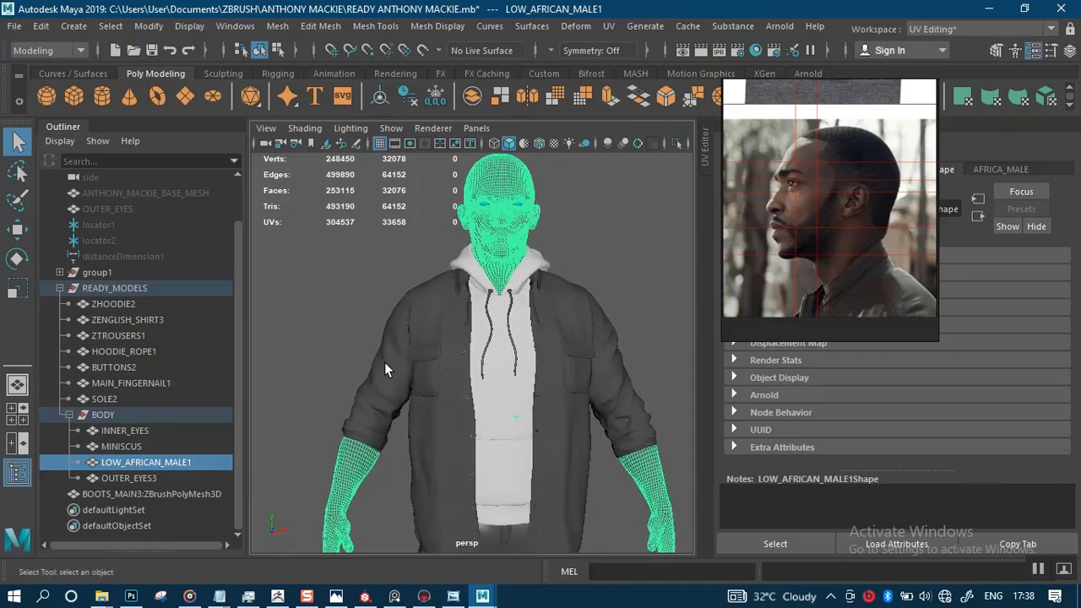
pyautogui.click(318, 340)
pyautogui.click(335, 485)
pyautogui.hotkey('ctrl', 'h')
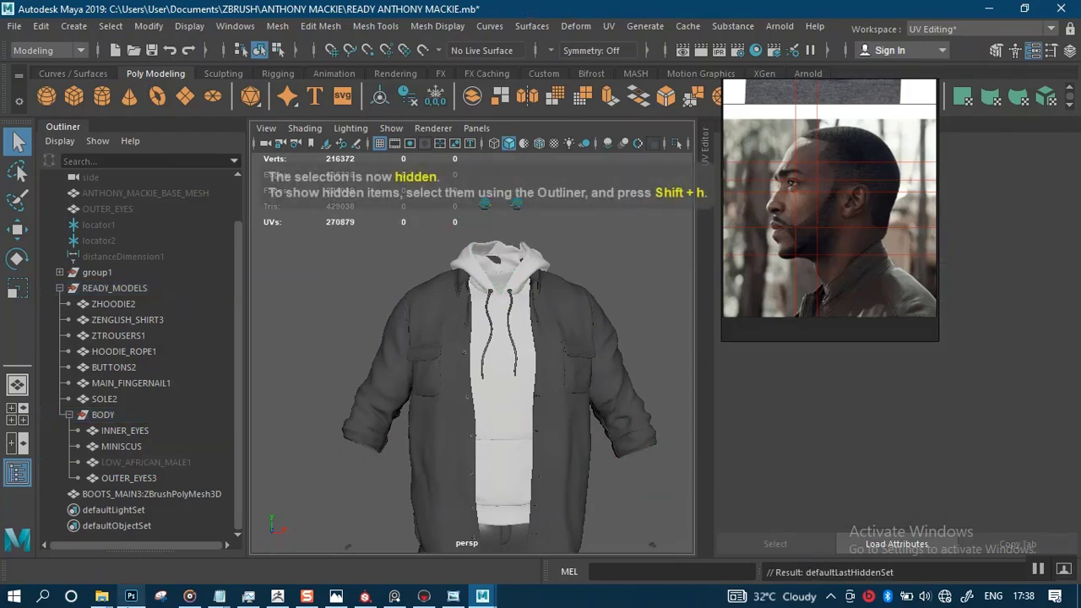
# - Bring up the ANTHONY MACKIE project folder in File Explorer and arrange it and the reference image so its subfolders are accessible
pyautogui.moveTo(101, 596)
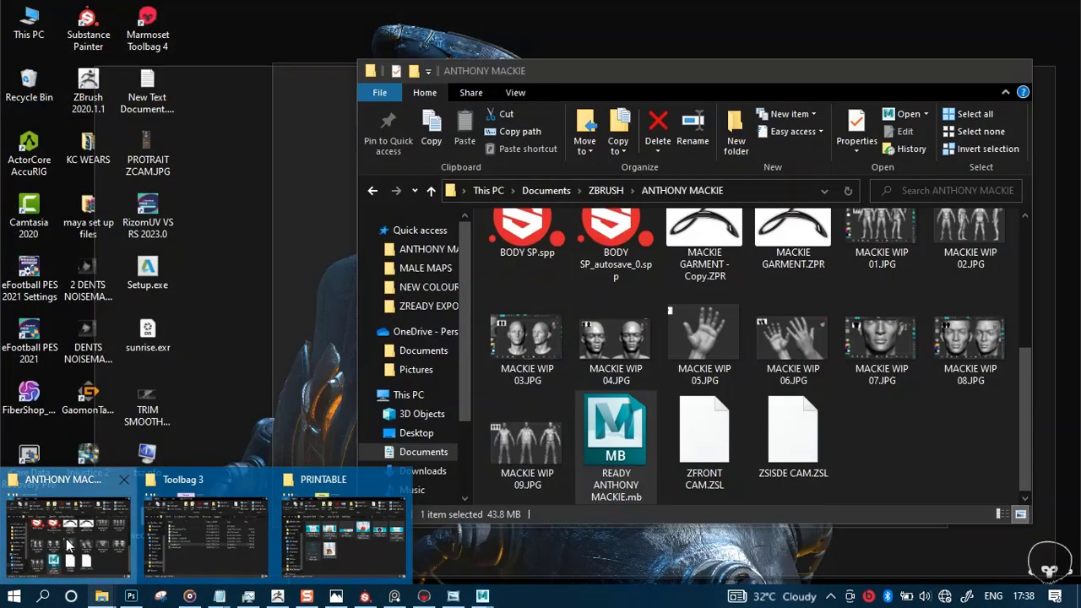
pyautogui.click(68, 532)
pyautogui.moveTo(783, 258); pyautogui.dragTo(1001, 253)
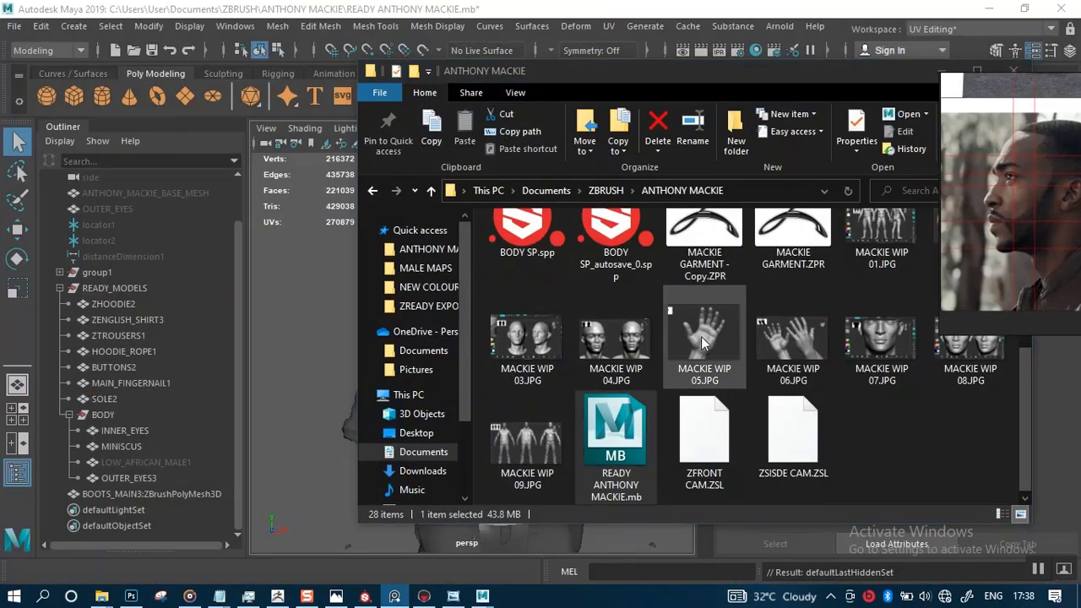
pyautogui.scroll(5, 701, 336)
pyautogui.click(527, 359)
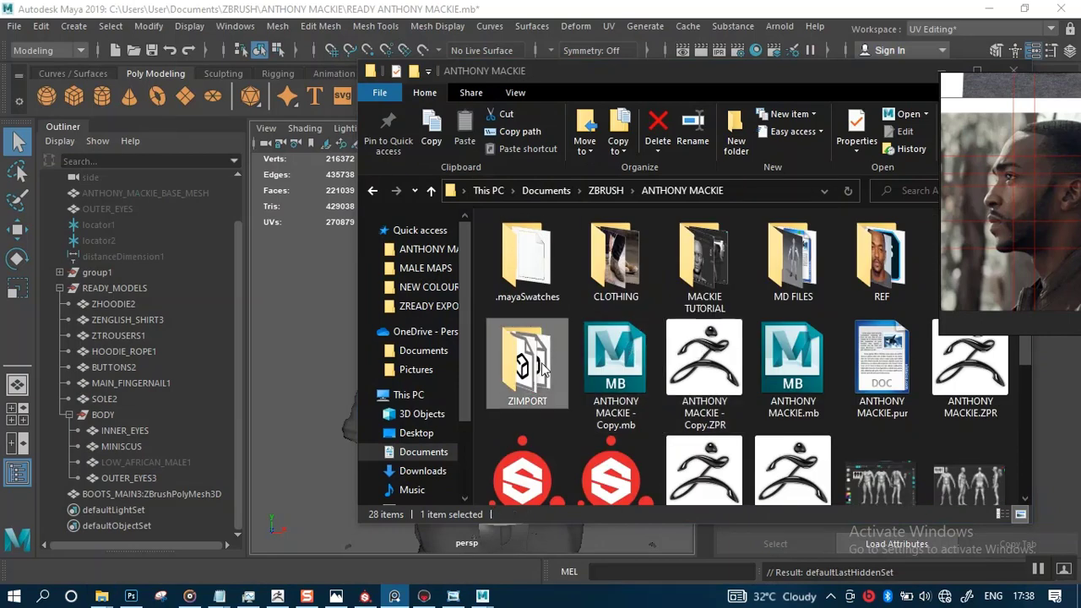
pyautogui.moveTo(766, 78); pyautogui.dragTo(668, 96)
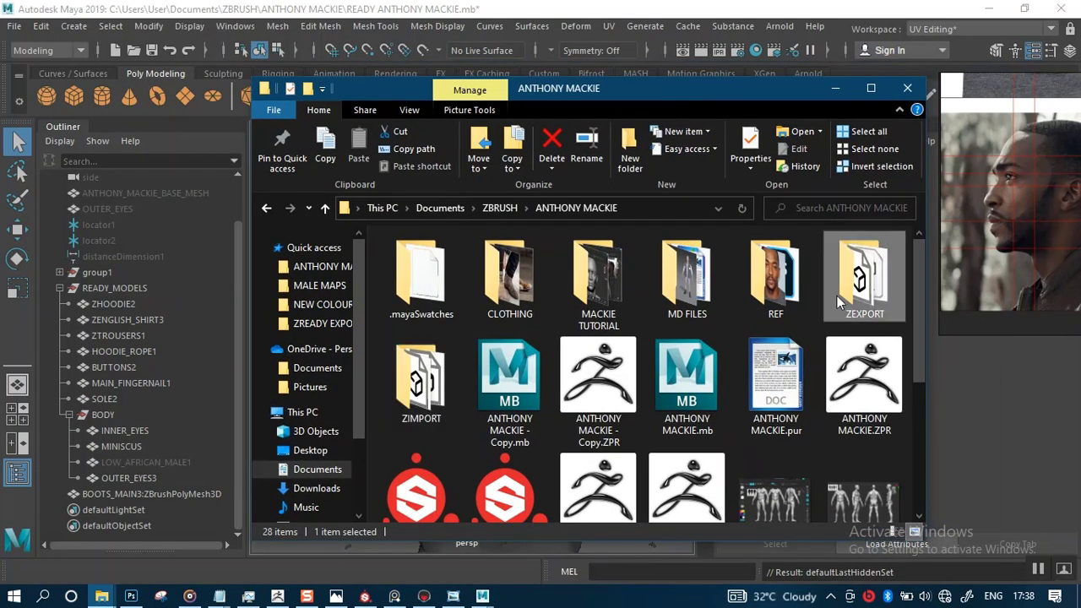
# - Check the ZEXPORT folder and its ZREADY EXPORTS subfolder, and import 2 AFRICAN MALE.OBJ from ZEXPORT into the Maya scene
pyautogui.doubleClick(837, 295)
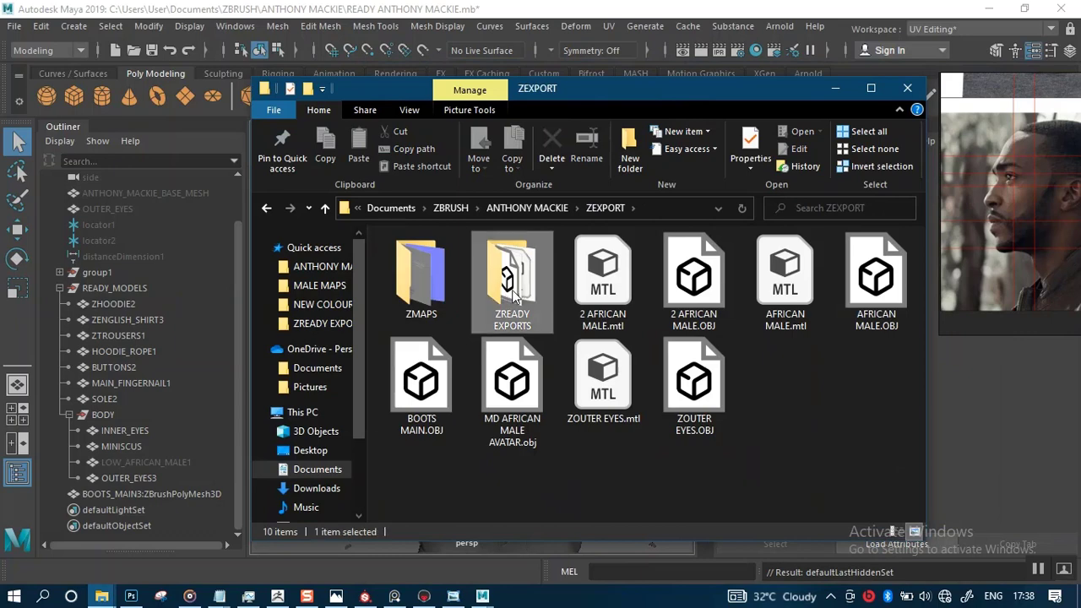
pyautogui.doubleClick(511, 287)
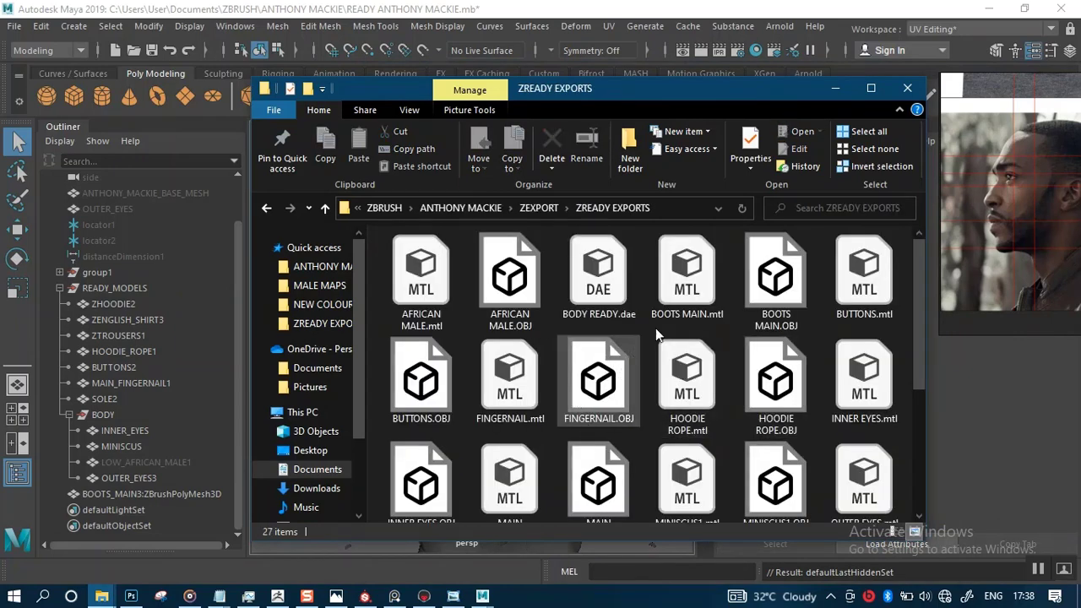
pyautogui.click(541, 209)
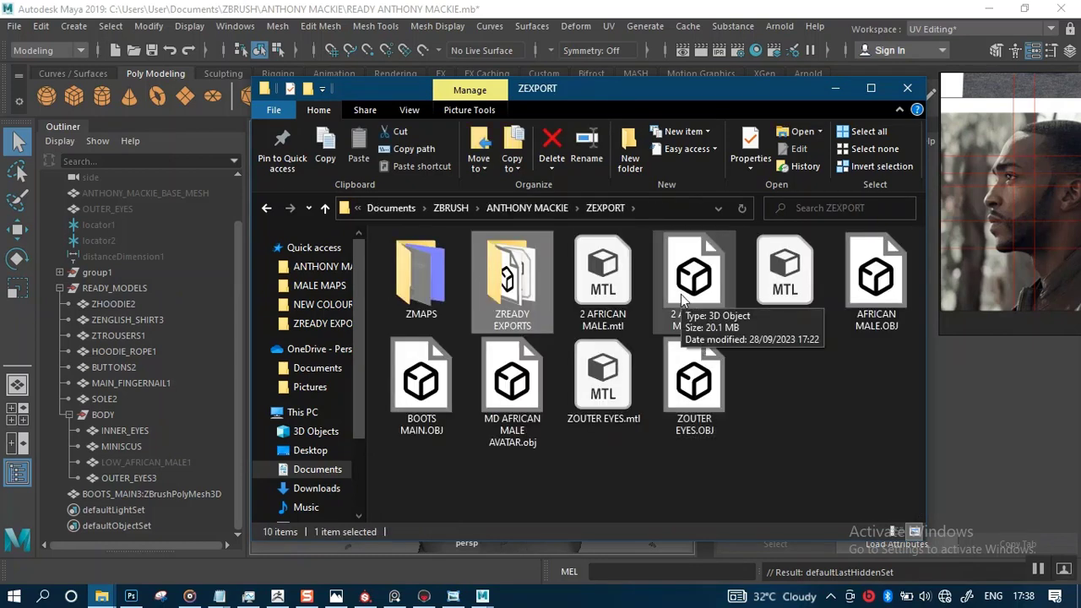
pyautogui.click(712, 311)
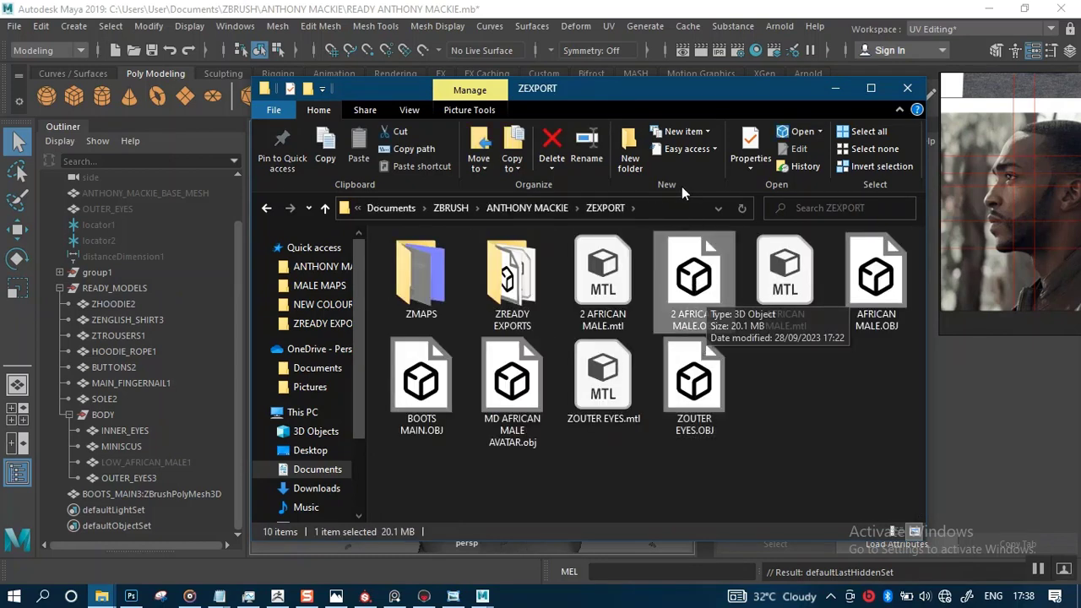
pyautogui.moveTo(625, 88); pyautogui.dragTo(762, 104)
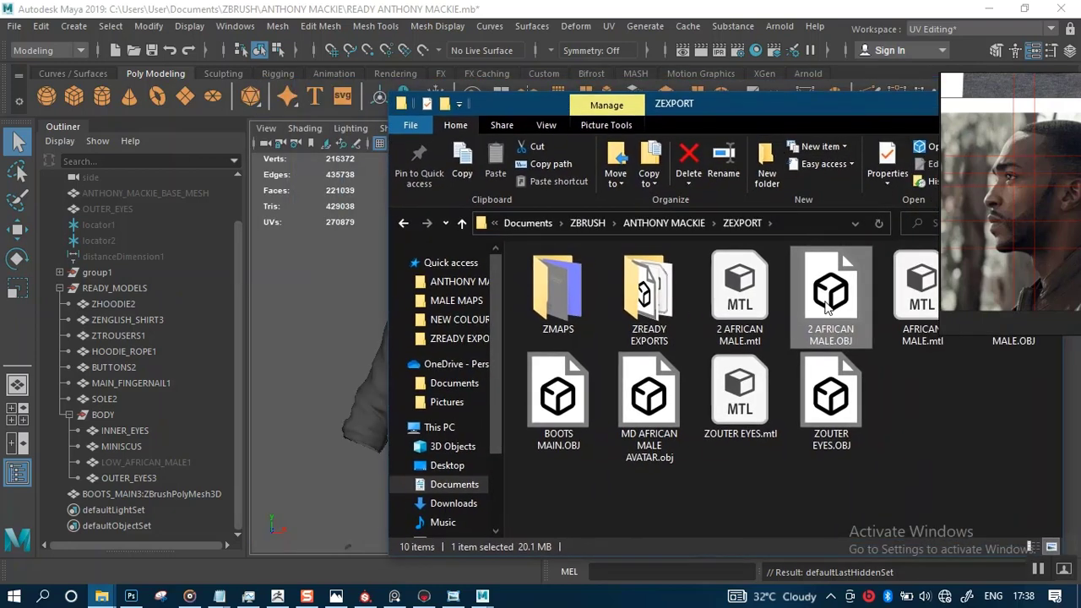
pyautogui.moveTo(827, 308); pyautogui.dragTo(308, 297)
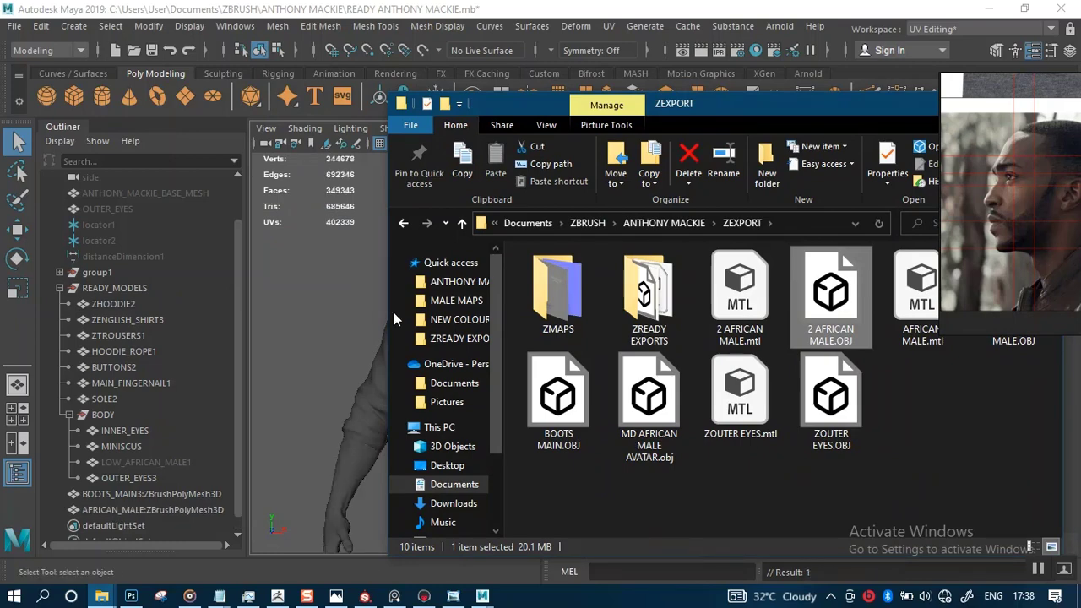
# - Return to Maya and examine the imported male mesh's hand, fingers and thumb tip from several angles
pyautogui.click(356, 262)
pyautogui.keyDown('alt'); pyautogui.moveTo(494, 356); pyautogui.dragTo(545, 204, button='middle'); pyautogui.keyUp('alt')
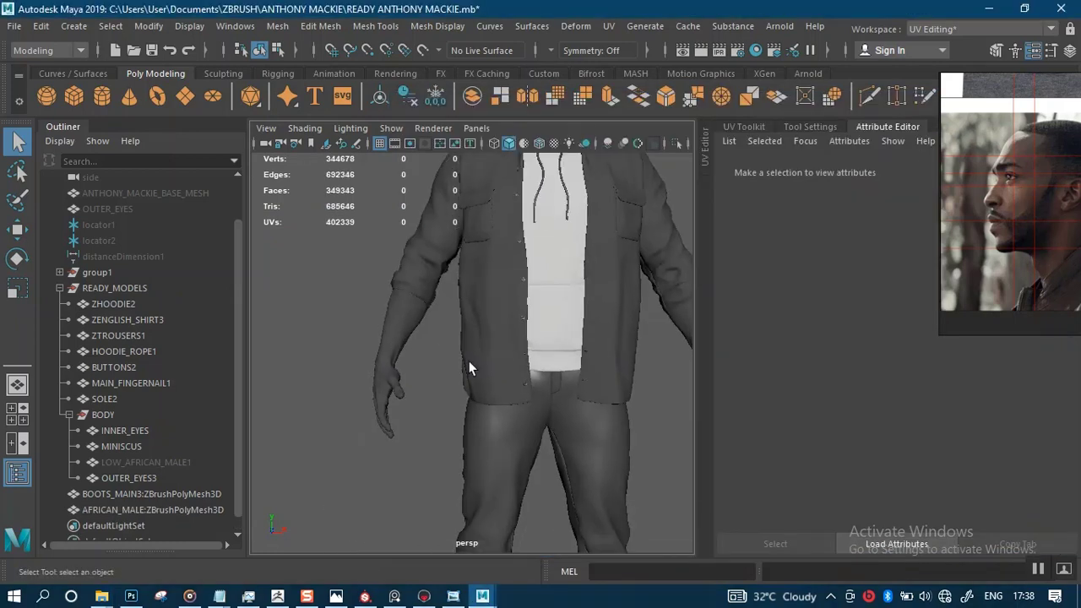
pyautogui.keyDown('alt'); pyautogui.moveTo(425, 336); pyautogui.dragTo(444, 456, button='right'); pyautogui.keyUp('alt')
pyautogui.keyDown('alt'); pyautogui.moveTo(438, 405); pyautogui.dragTo(486, 353); pyautogui.keyUp('alt')
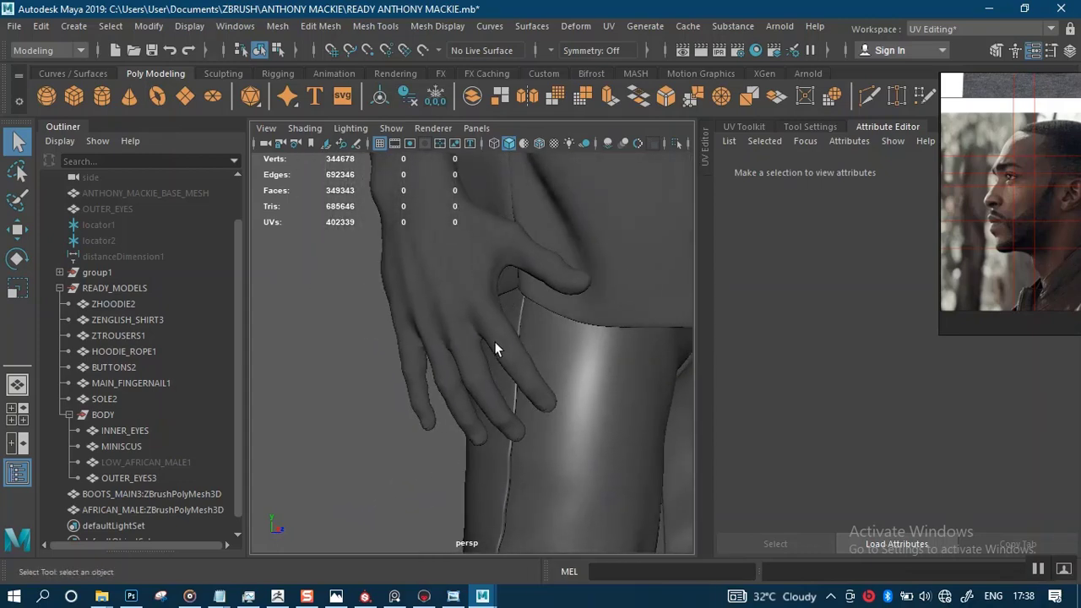
pyautogui.keyDown('alt'); pyautogui.moveTo(495, 343); pyautogui.dragTo(527, 382, button='right'); pyautogui.keyUp('alt')
pyautogui.keyDown('alt'); pyautogui.moveTo(525, 326); pyautogui.dragTo(482, 396, button='middle'); pyautogui.keyUp('alt')
pyautogui.keyDown('alt'); pyautogui.moveTo(482, 396); pyautogui.dragTo(529, 337); pyautogui.keyUp('alt')
pyautogui.keyDown('alt'); pyautogui.moveTo(547, 326); pyautogui.dragTo(521, 427, button='middle'); pyautogui.keyUp('alt')
pyautogui.click(493, 333)
pyautogui.keyDown('alt'); pyautogui.moveTo(493, 334); pyautogui.dragTo(377, 439); pyautogui.keyUp('alt')
pyautogui.keyDown('alt'); pyautogui.moveTo(377, 439); pyautogui.dragTo(516, 318, button='middle'); pyautogui.keyUp('alt')
pyautogui.keyDown('alt'); pyautogui.moveTo(475, 347); pyautogui.dragTo(568, 366, button='right'); pyautogui.keyUp('alt')
pyautogui.click(569, 278)
pyautogui.keyDown('alt'); pyautogui.moveTo(568, 366); pyautogui.dragTo(495, 250); pyautogui.keyUp('alt')
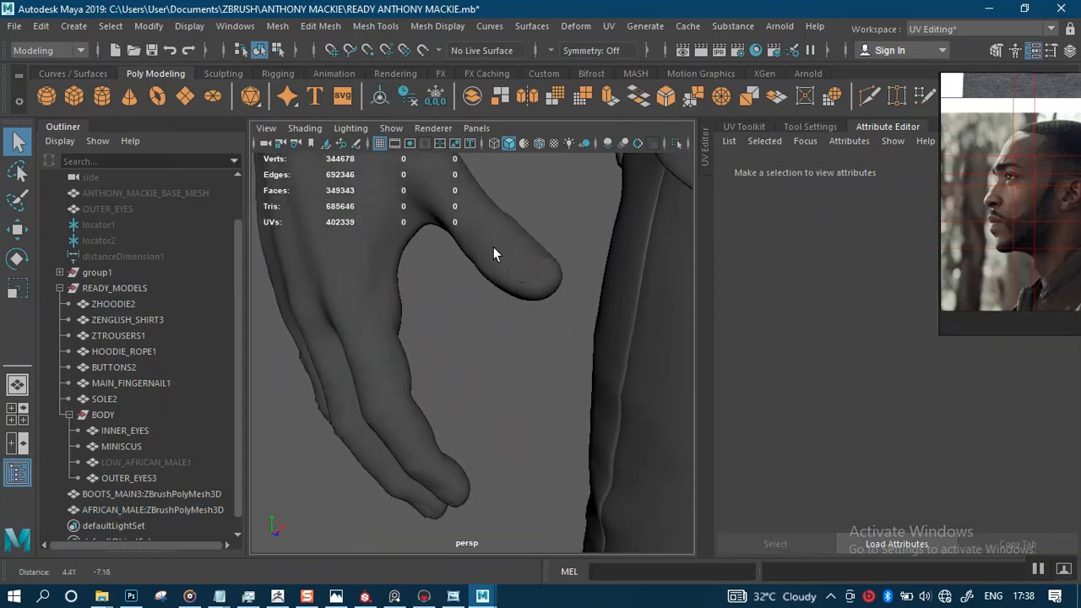
# - Inspect the imported male mesh's wireframe density around the thumb, and view the full clothed figure and its hands
pyautogui.click(509, 284)
pyautogui.click(501, 369)
pyautogui.click(494, 295)
pyautogui.keyDown('alt'); pyautogui.moveTo(502, 346); pyautogui.dragTo(472, 383); pyautogui.keyUp('alt')
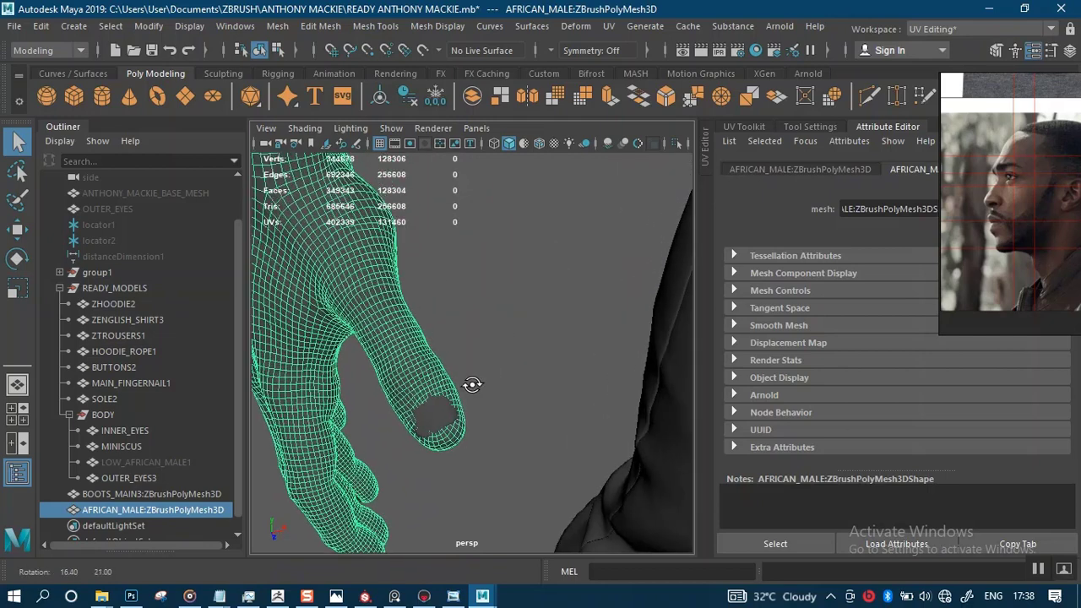
pyautogui.click(499, 363)
pyautogui.keyDown('alt'); pyautogui.moveTo(499, 363); pyautogui.dragTo(524, 422, button='right'); pyautogui.keyUp('alt')
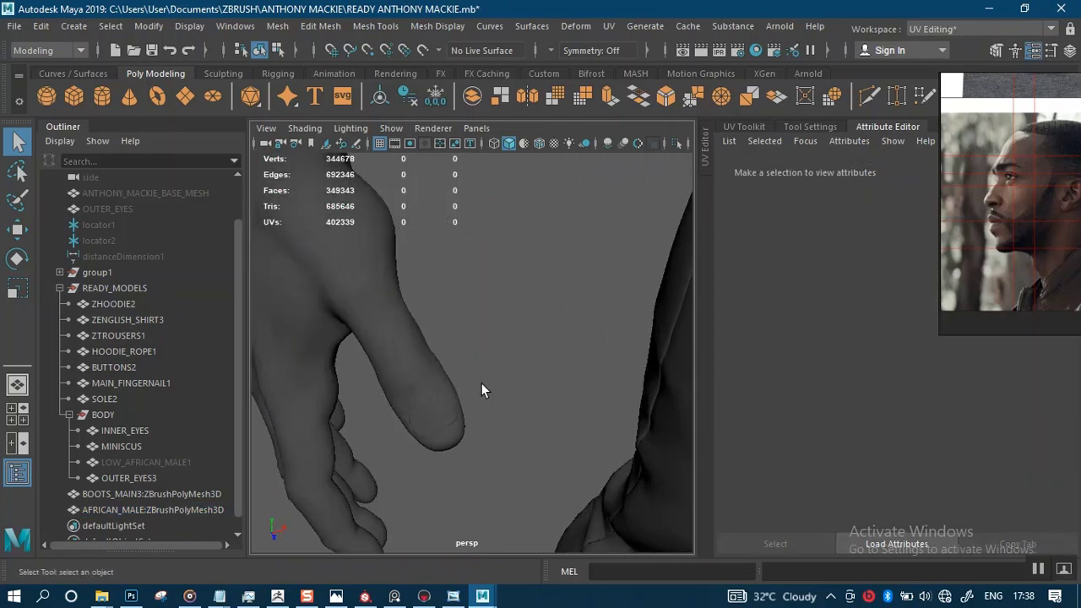
pyautogui.keyDown('alt'); pyautogui.moveTo(482, 389); pyautogui.dragTo(543, 366); pyautogui.keyUp('alt')
pyautogui.keyDown('alt'); pyautogui.moveTo(543, 366); pyautogui.dragTo(405, 295, button='right'); pyautogui.keyUp('alt')
pyautogui.keyDown('alt'); pyautogui.moveTo(536, 398); pyautogui.dragTo(517, 379); pyautogui.keyUp('alt')
pyautogui.keyDown('alt'); pyautogui.moveTo(517, 379); pyautogui.dragTo(453, 371, button='middle'); pyautogui.keyUp('alt')
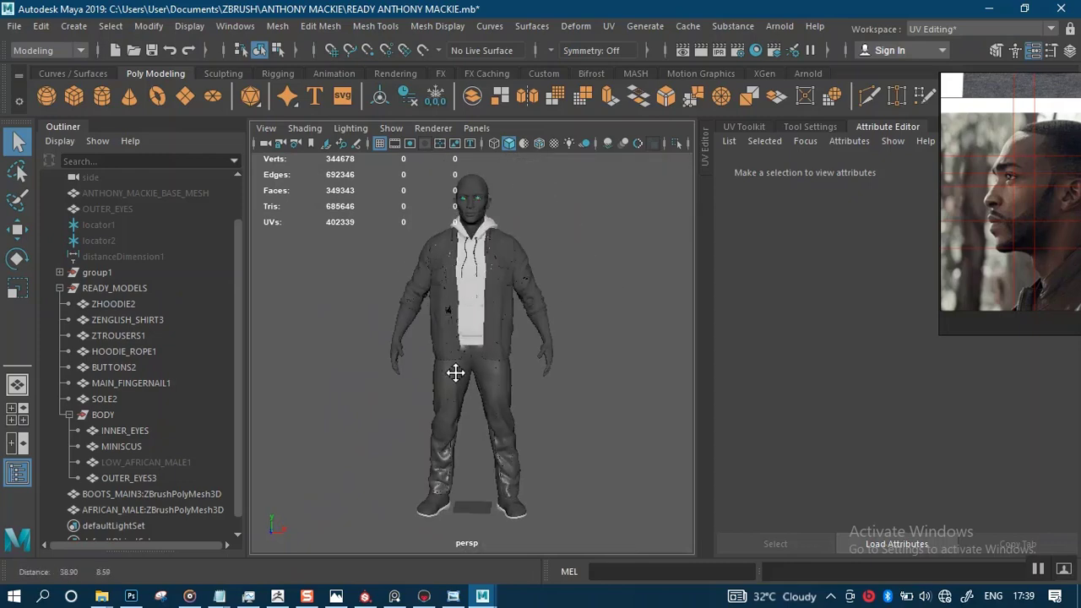
pyautogui.keyDown('alt'); pyautogui.moveTo(453, 372); pyautogui.dragTo(474, 411, button='right'); pyautogui.keyUp('alt')
pyautogui.keyDown('alt'); pyautogui.moveTo(474, 412); pyautogui.dragTo(496, 380); pyautogui.keyUp('alt')
# - Switch to Marmoset Toolbag and examine the African male model's torso, arm and back of the hand
pyautogui.moveTo(362, 597)
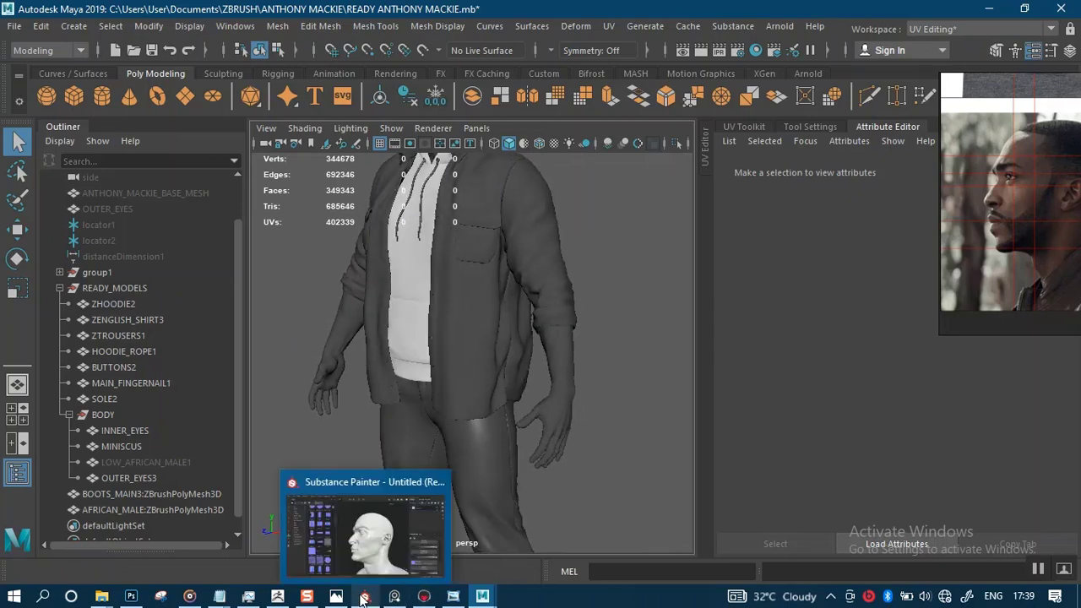
pyautogui.click(423, 596)
pyautogui.scroll(-5, 496, 429)
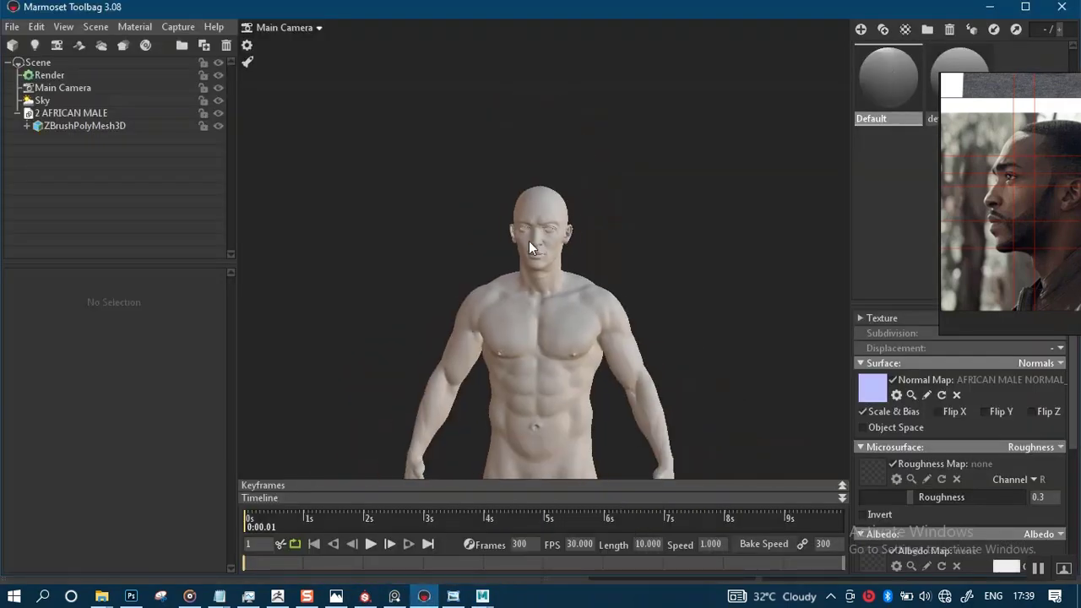
pyautogui.scroll(-2, 530, 298)
pyautogui.moveTo(530, 306); pyautogui.dragTo(528, 209, button='middle')
pyautogui.moveTo(529, 210); pyautogui.dragTo(569, 312, button='right')
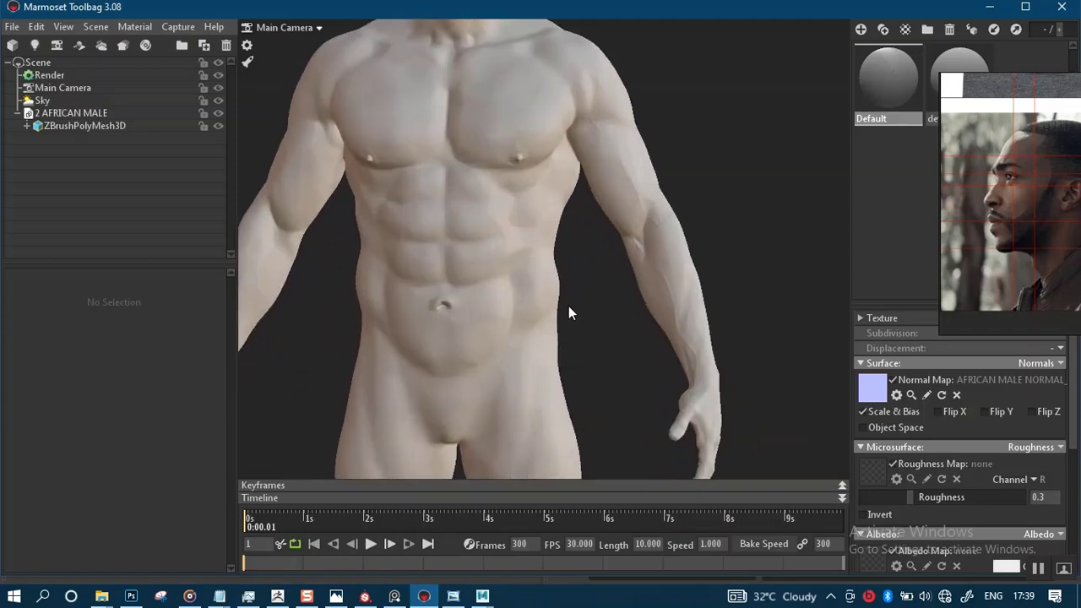
pyautogui.moveTo(568, 312); pyautogui.dragTo(503, 325)
pyautogui.moveTo(503, 319); pyautogui.dragTo(447, 167, button='middle')
pyautogui.moveTo(447, 167); pyautogui.dragTo(610, 311, button='right')
pyautogui.moveTo(611, 310); pyautogui.dragTo(531, 264, button='middle')
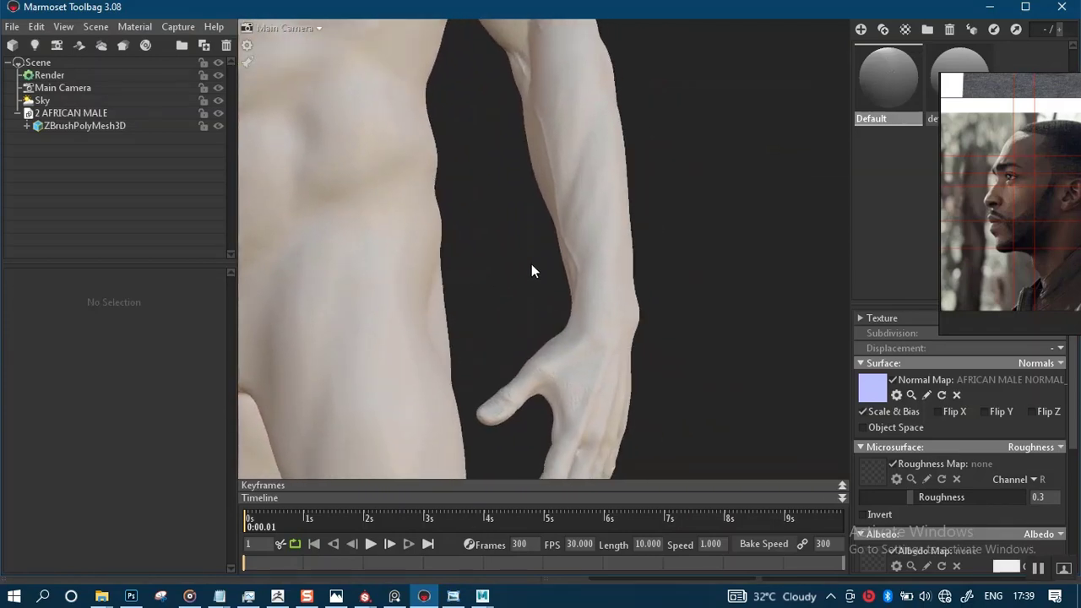
pyautogui.moveTo(531, 264); pyautogui.dragTo(442, 257)
pyautogui.moveTo(521, 249); pyautogui.dragTo(510, 111, button='middle')
pyautogui.moveTo(510, 112); pyautogui.dragTo(525, 308, button='right')
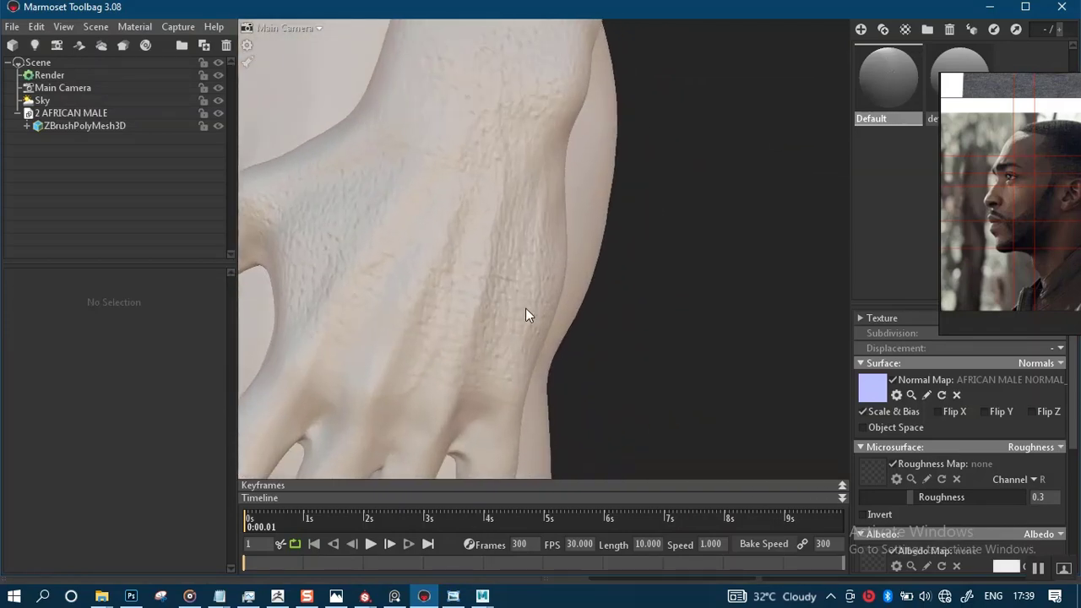
# - Examine the normal-mapped skin detail on the same hand's knuckles, fingers and wrist from near and far
pyautogui.moveTo(490, 278); pyautogui.dragTo(539, 267, button='middle')
pyautogui.moveTo(538, 267); pyautogui.dragTo(510, 200, button='right')
pyautogui.moveTo(510, 200); pyautogui.dragTo(535, 172, button='middle')
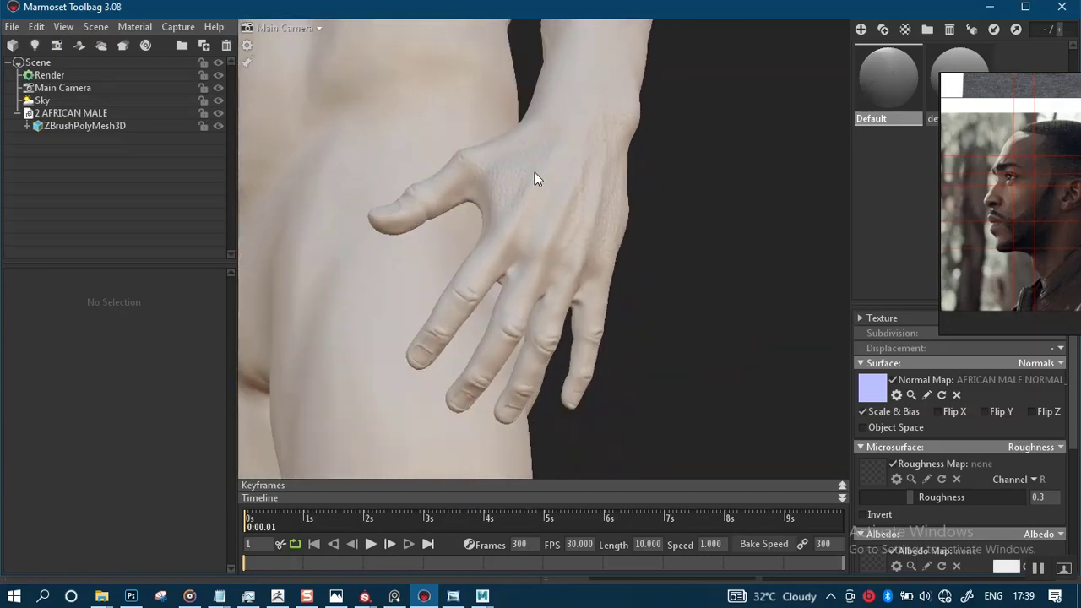
pyautogui.moveTo(535, 172); pyautogui.dragTo(535, 322, button='right')
pyautogui.moveTo(535, 323); pyautogui.dragTo(517, 378, button='middle')
pyautogui.moveTo(517, 378); pyautogui.dragTo(432, 399)
pyautogui.moveTo(432, 399); pyautogui.dragTo(440, 265, button='right')
pyautogui.moveTo(440, 265); pyautogui.dragTo(479, 305)
pyautogui.moveTo(479, 304); pyautogui.dragTo(544, 332, button='right')
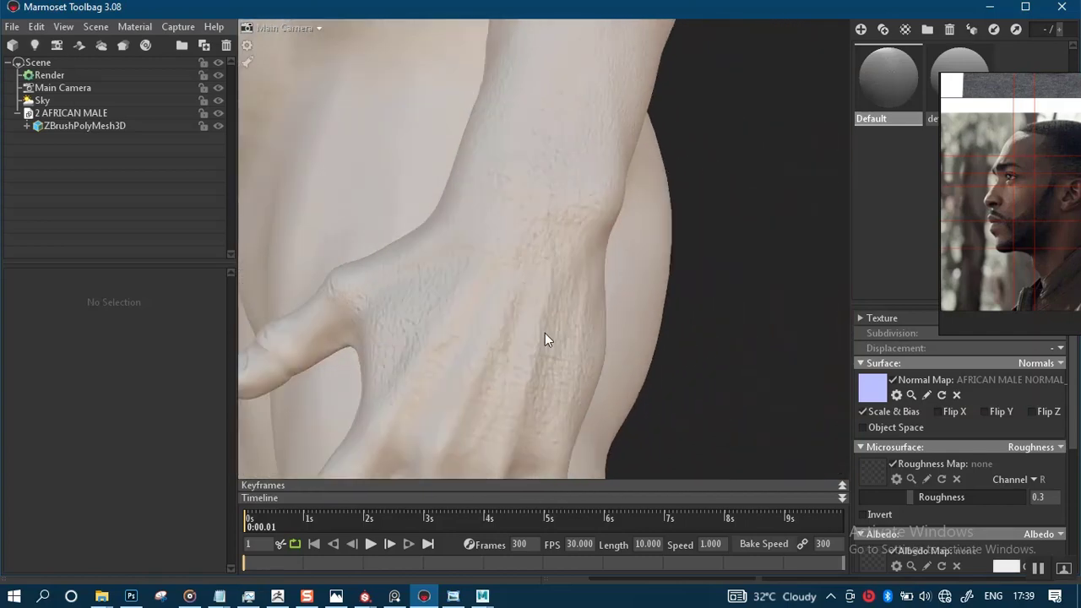
pyautogui.moveTo(544, 333); pyautogui.dragTo(583, 206, button='middle')
pyautogui.moveTo(583, 206); pyautogui.dragTo(591, 247, button='right')
pyautogui.moveTo(591, 246); pyautogui.dragTo(575, 274, button='middle')
pyautogui.moveTo(576, 274); pyautogui.dragTo(499, 277)
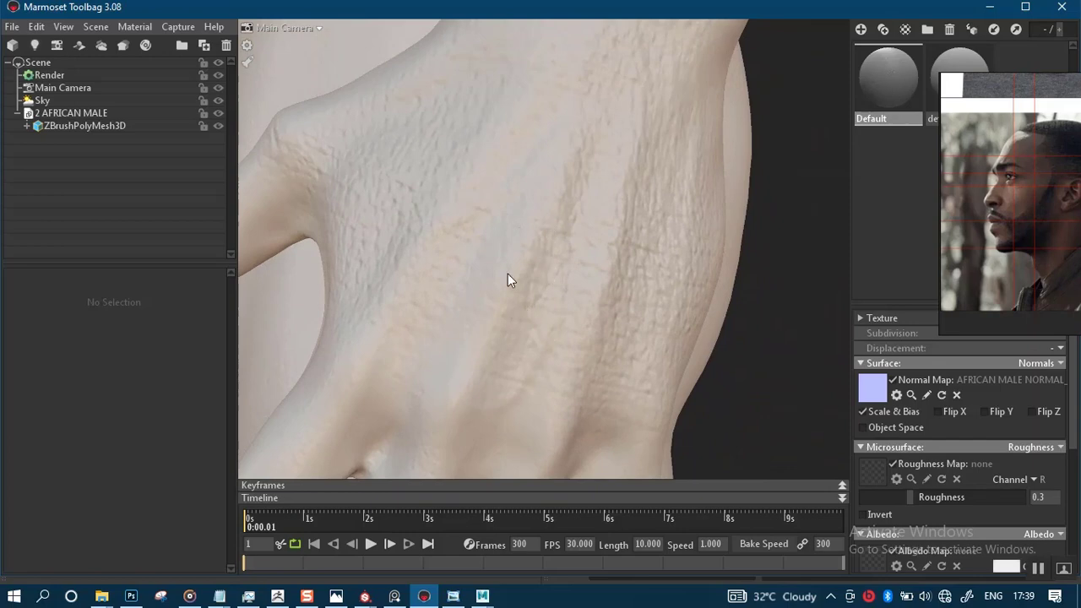
# - Examine the skin detail on the model's opposite forearm and hand
pyautogui.scroll(-5, 496, 236)
pyautogui.moveTo(493, 240); pyautogui.dragTo(451, 225)
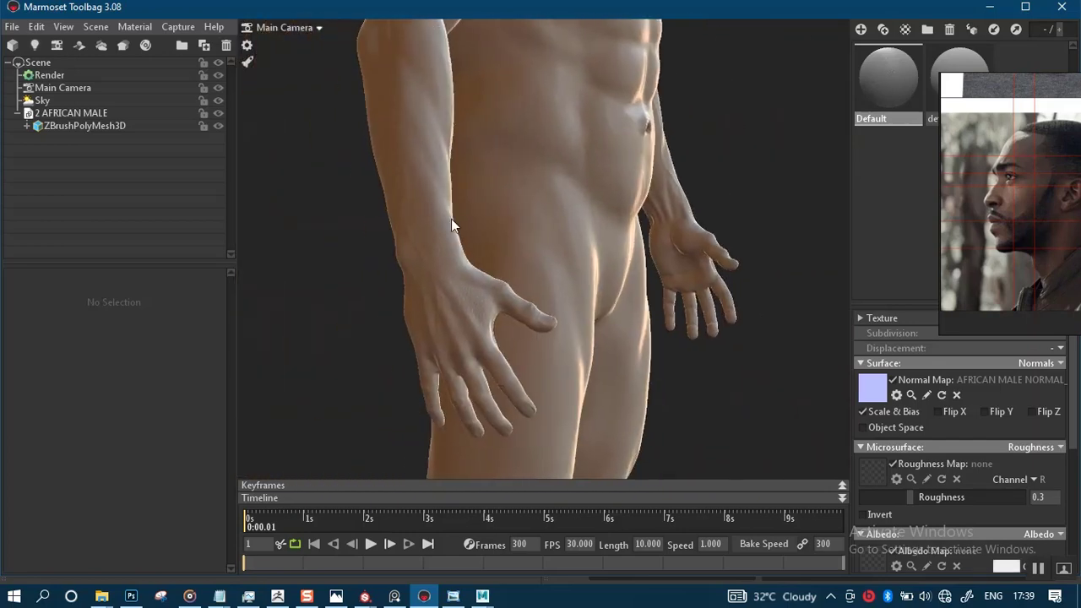
pyautogui.scroll(5, 470, 350)
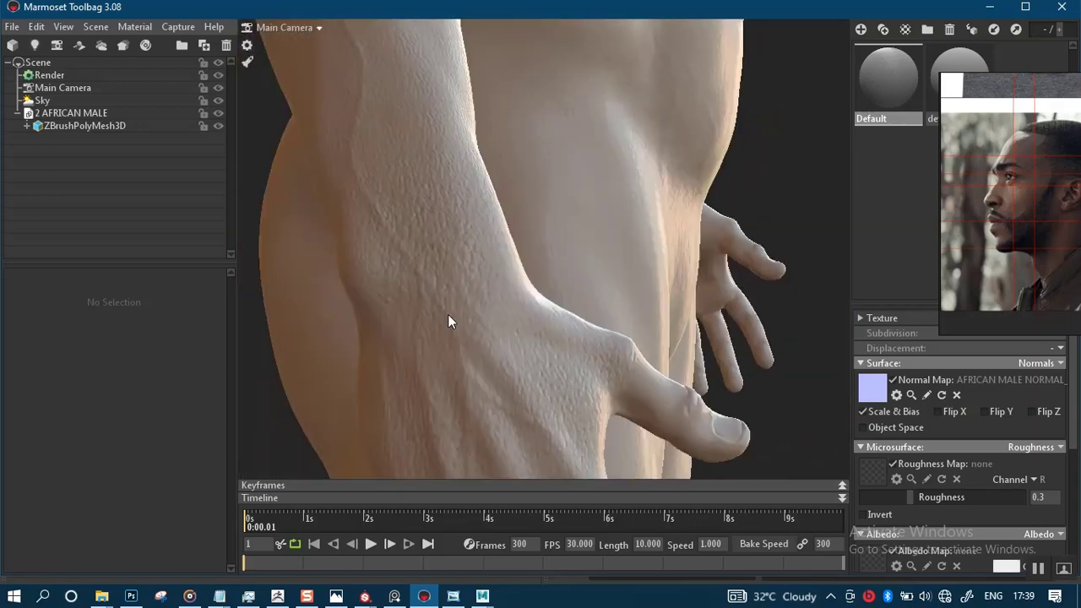
pyautogui.moveTo(447, 321); pyautogui.dragTo(433, 487)
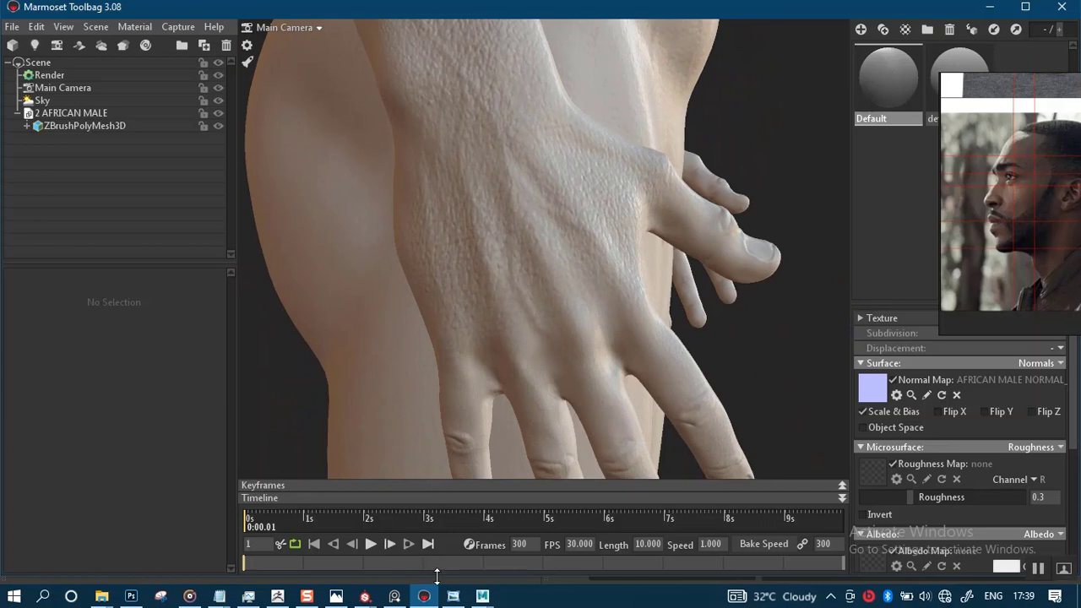
# - Switch to ZBrush, raise the African male to subdivision level 5 and examine the skin detail on the face
pyautogui.click(279, 596)
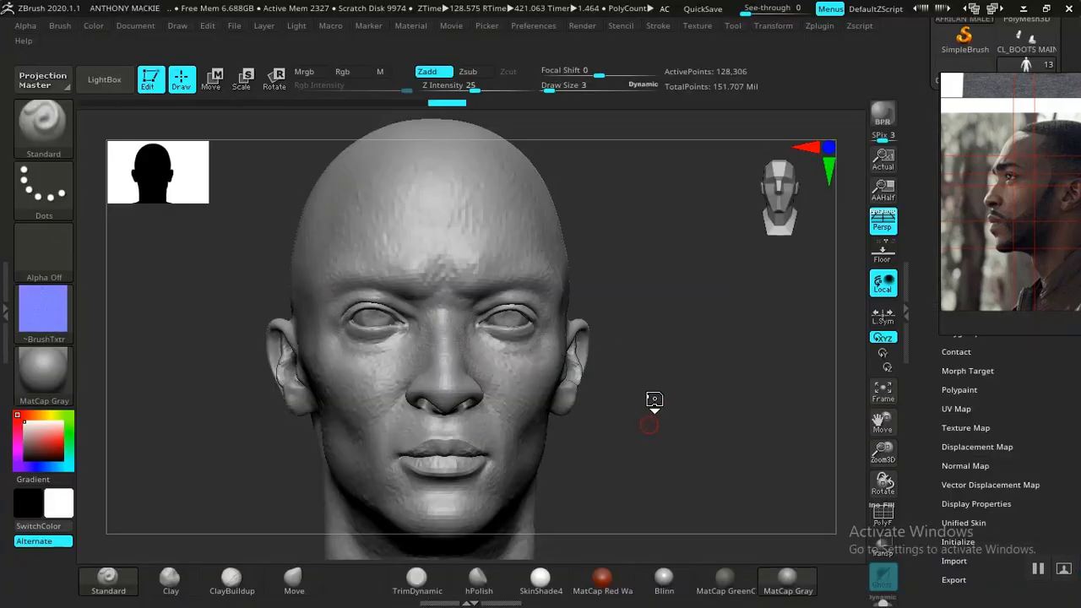
pyautogui.moveTo(652, 468); pyautogui.dragTo(677, 402)
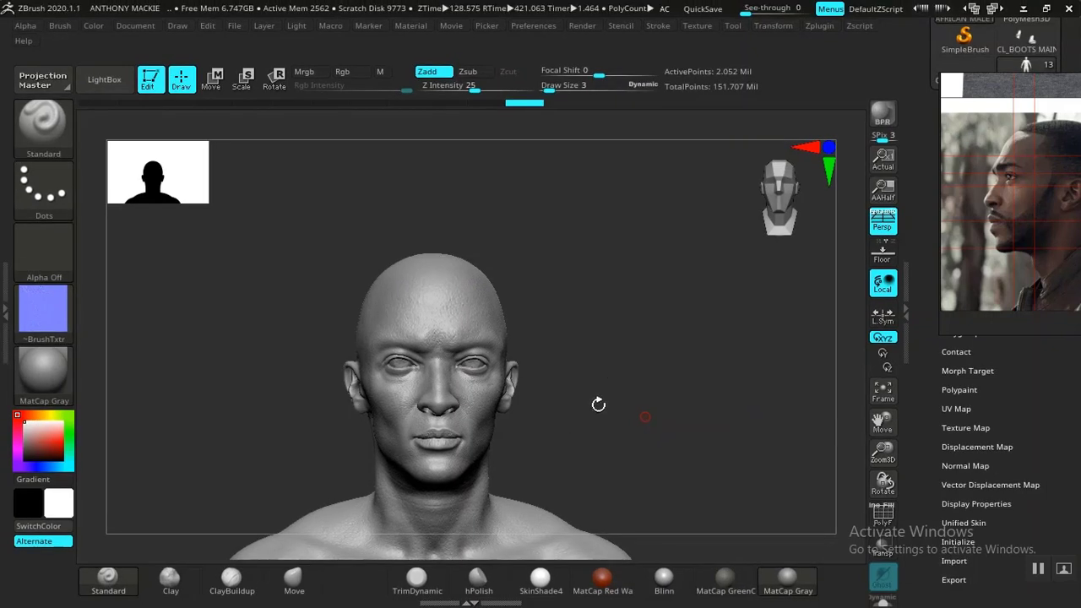
pyautogui.moveTo(541, 326); pyautogui.dragTo(601, 321)
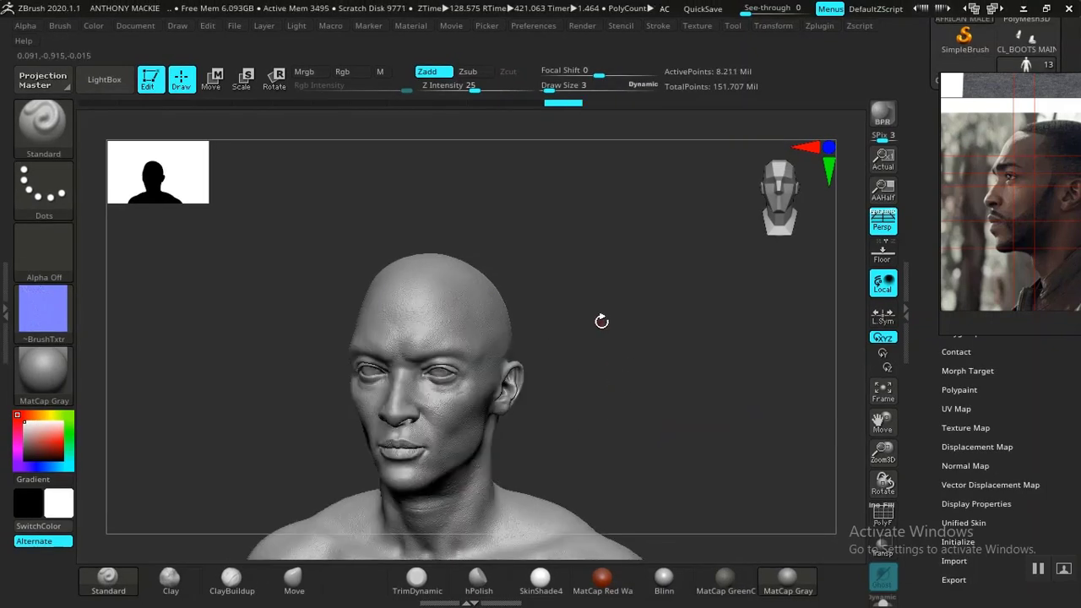
pyautogui.keyDown('alt'); pyautogui.moveTo(624, 426); pyautogui.dragTo(635, 377); pyautogui.keyUp('alt')
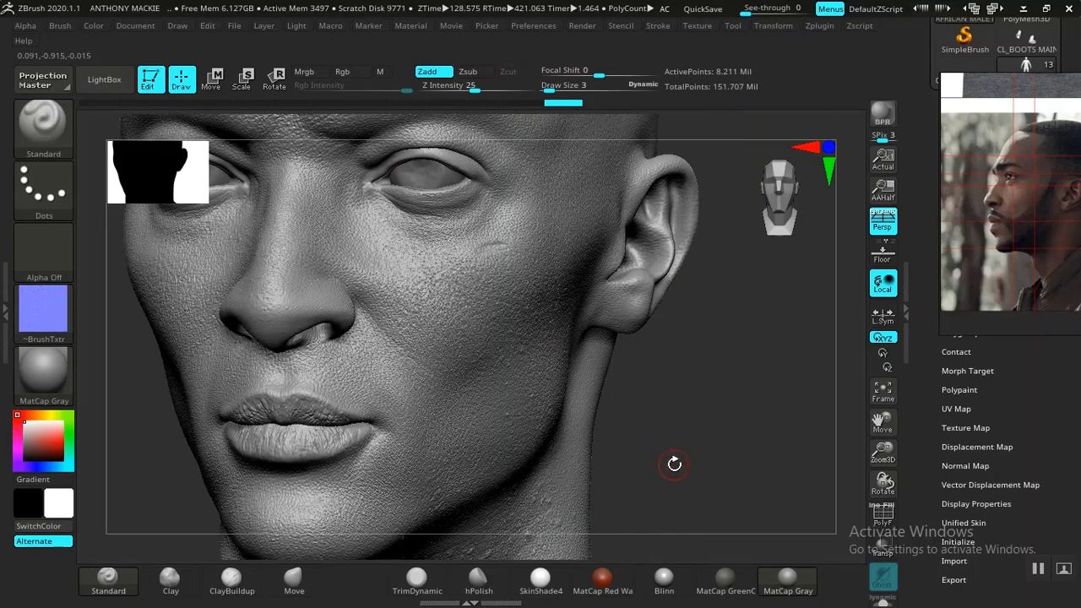
pyautogui.keyDown('alt'); pyautogui.moveTo(674, 463); pyautogui.dragTo(647, 332); pyautogui.keyUp('alt')
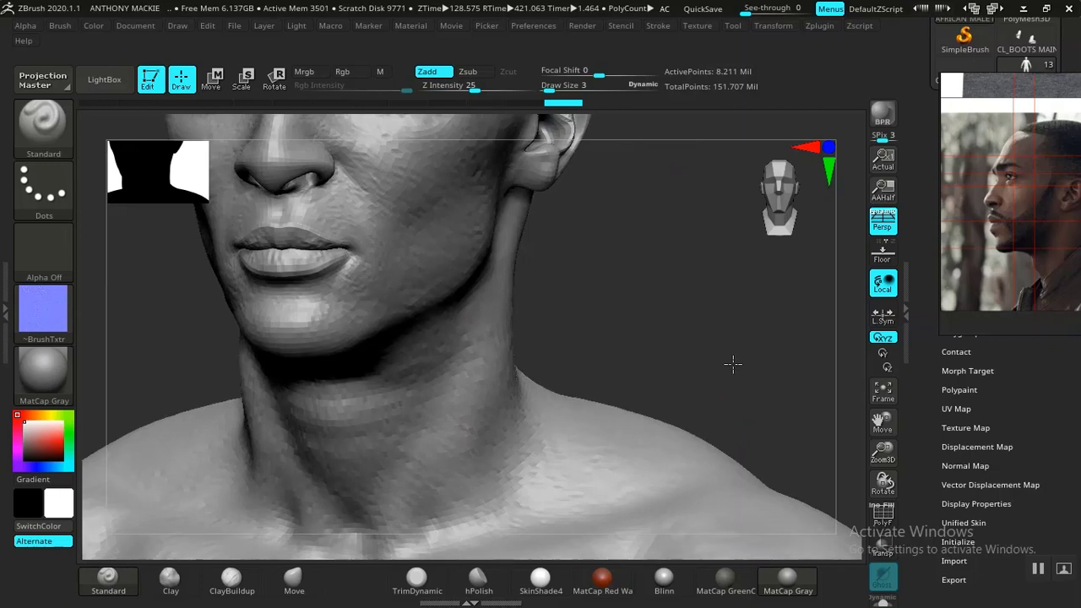
# - Examine the sculpted skin detail on the ZBrush model's forearm, back of the hand and fingers
pyautogui.keyDown('alt'); pyautogui.moveTo(731, 364); pyautogui.dragTo(548, 65); pyautogui.keyUp('alt')
pyautogui.keyDown('alt'); pyautogui.moveTo(763, 440); pyautogui.dragTo(611, 127); pyautogui.keyUp('alt')
pyautogui.keyDown('alt'); pyautogui.moveTo(733, 524); pyautogui.dragTo(598, 135); pyautogui.keyUp('alt')
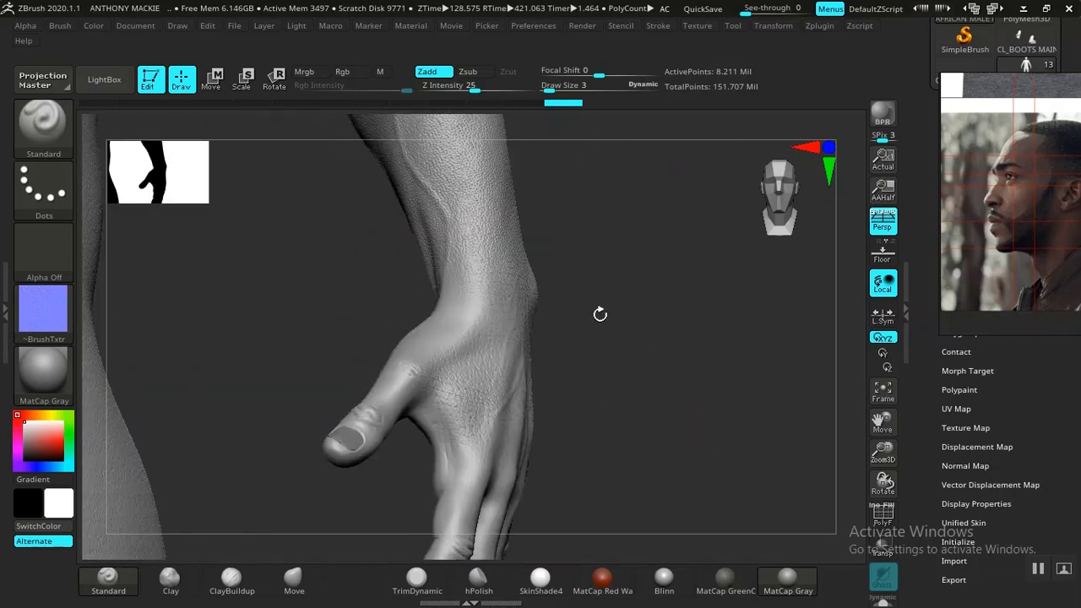
pyautogui.keyDown('alt'); pyautogui.moveTo(628, 399); pyautogui.dragTo(616, 347); pyautogui.keyUp('alt')
pyautogui.moveTo(595, 423); pyautogui.dragTo(480, 378)
pyautogui.keyDown('alt'); pyautogui.moveTo(262, 357); pyautogui.dragTo(574, 318); pyautogui.keyUp('alt')
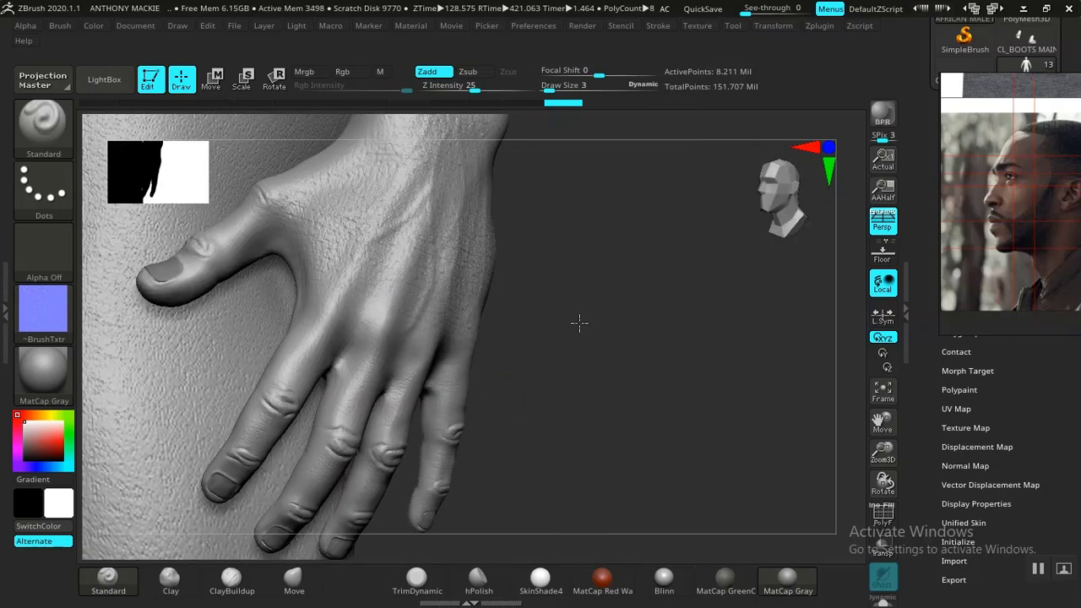
pyautogui.keyDown('alt'); pyautogui.moveTo(559, 187); pyautogui.dragTo(581, 343); pyautogui.keyUp('alt')
pyautogui.moveTo(643, 356)
pyautogui.keyDown('alt'); pyautogui.mouseDown()
pyautogui.moveTo(661, 411)
pyautogui.moveTo(636, 222)
pyautogui.moveTo(514, 345)
pyautogui.moveTo(470, 309)
pyautogui.mouseUp(); pyautogui.keyUp('alt')
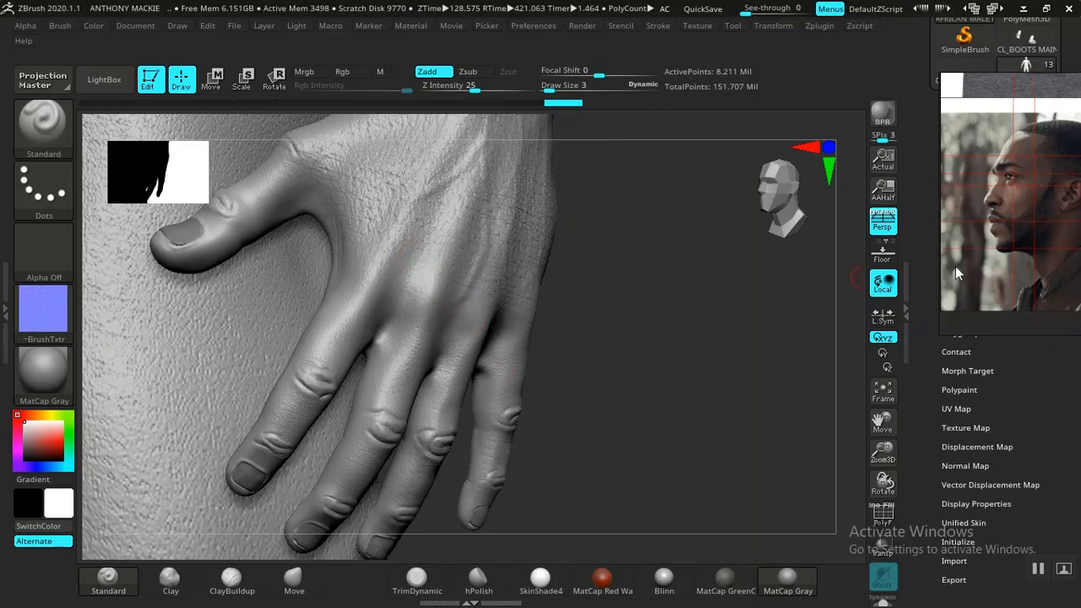
# - Move the reference image clear of the tool settings and show the sculpt's layers, including HAND PORE DETAIL
pyautogui.moveTo(955, 266); pyautogui.dragTo(76, 354)
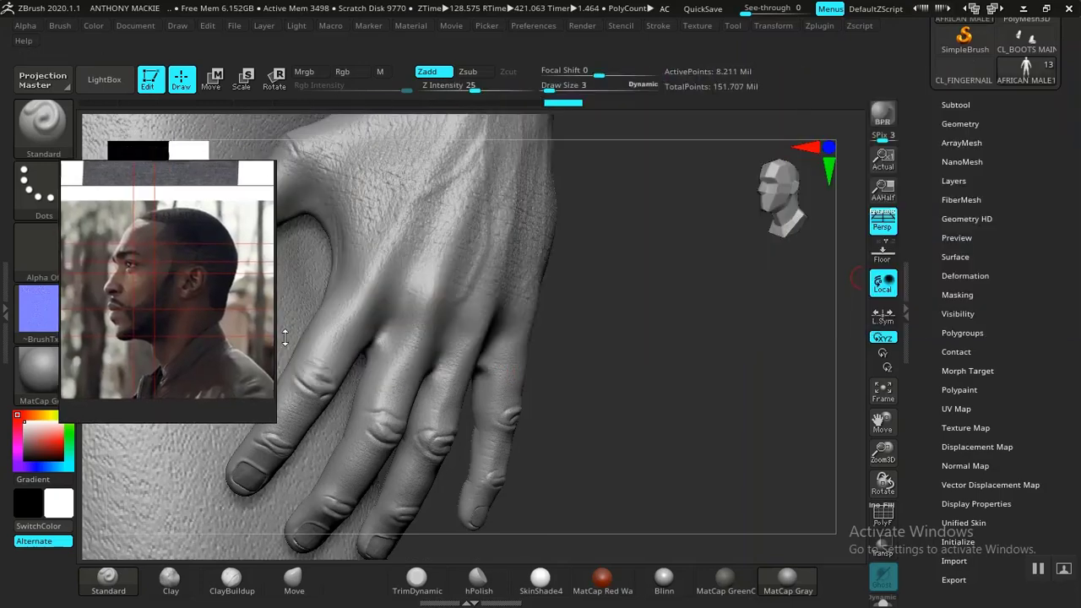
pyautogui.click(949, 123)
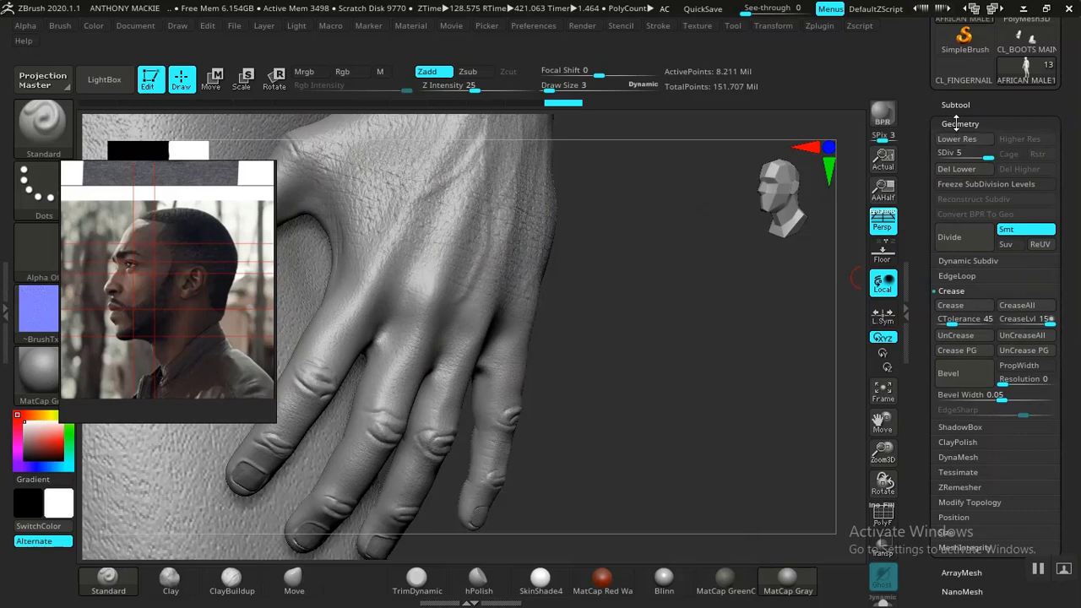
pyautogui.click(954, 123)
pyautogui.click(953, 181)
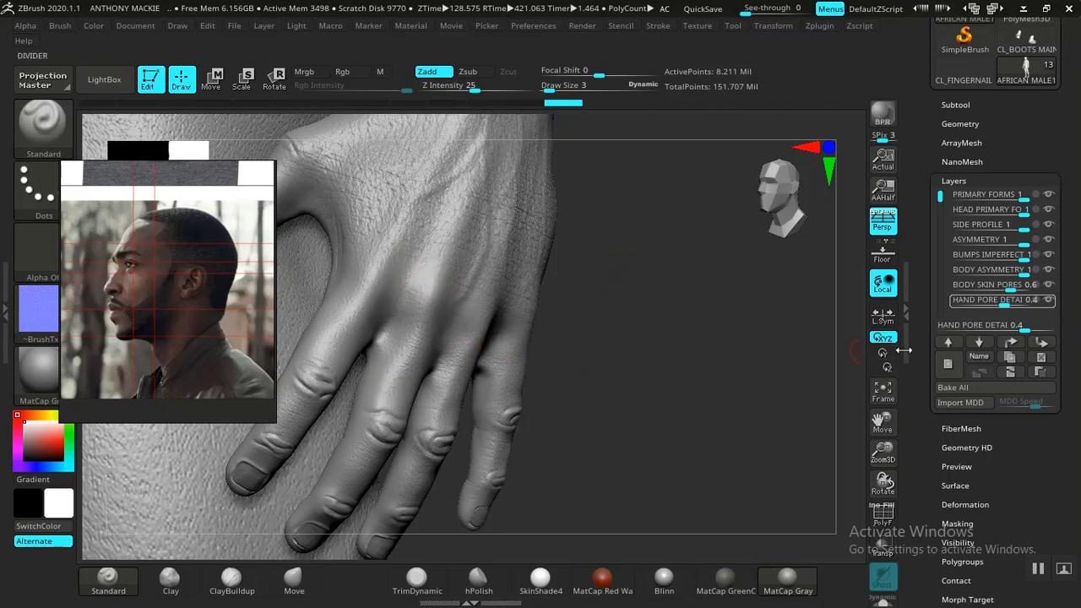
pyautogui.moveTo(979, 307)
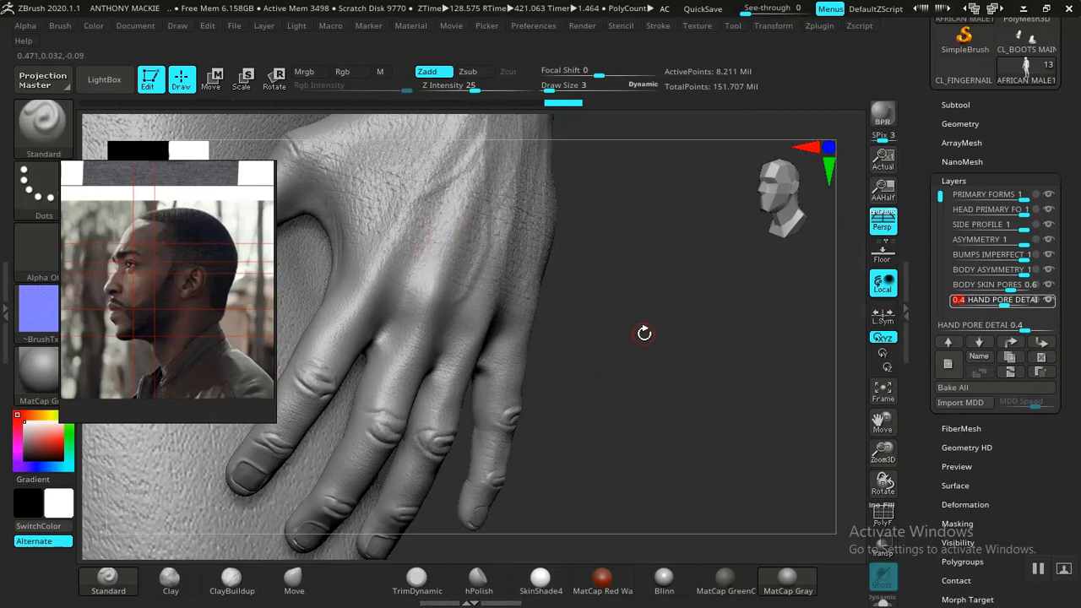
# - Check the subtool list and the Geometry subdivision settings of AFRICAN MALE1
pyautogui.click(957, 105)
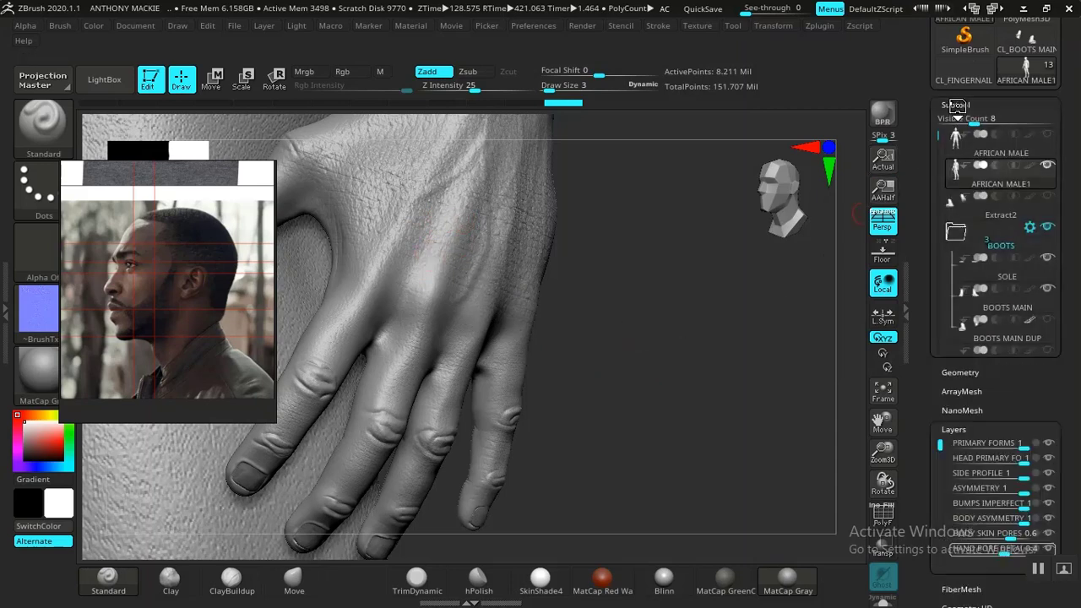
pyautogui.click(957, 105)
pyautogui.click(949, 123)
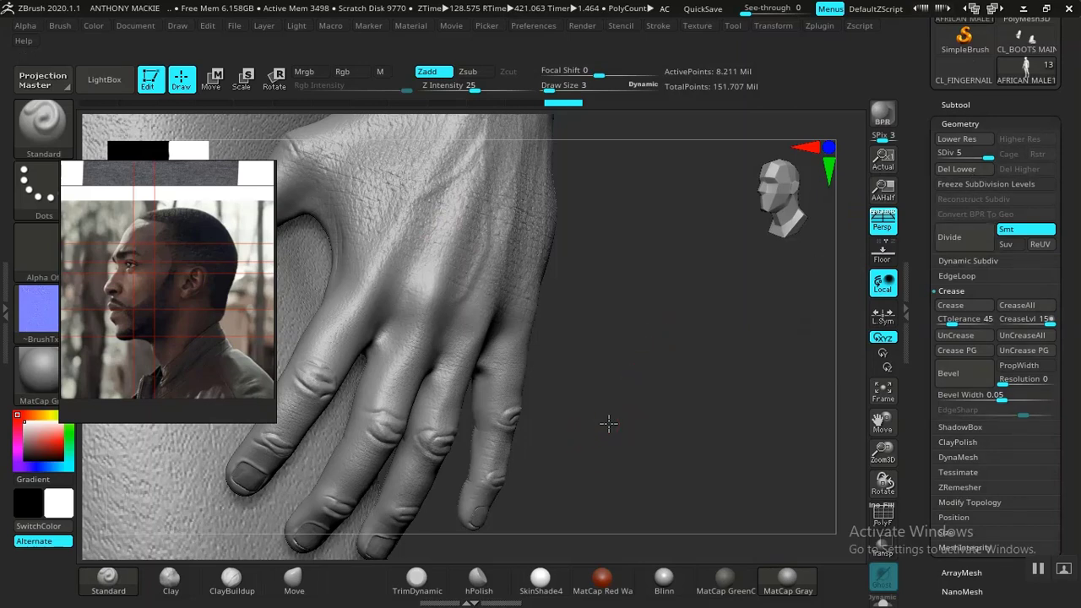
pyautogui.moveTo(608, 422); pyautogui.dragTo(620, 425)
# - Return to Marmoset Toolbag and compare the normal-mapped model's hands and torso with the sculpt
pyautogui.hotkey('alt', 'Tab')
pyautogui.press('Tab')
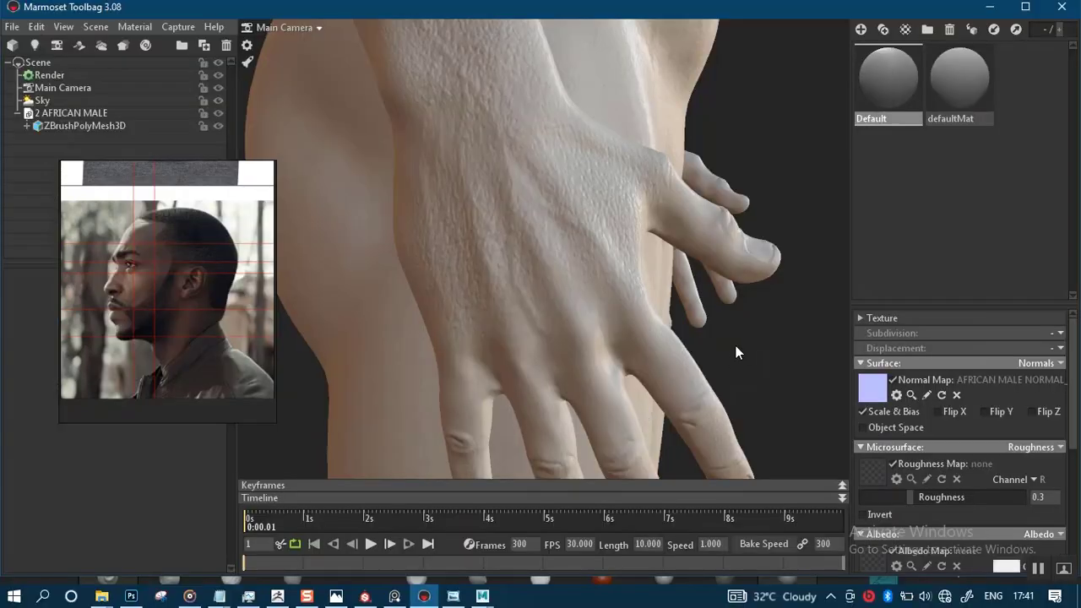
pyautogui.scroll(-6, 735, 353)
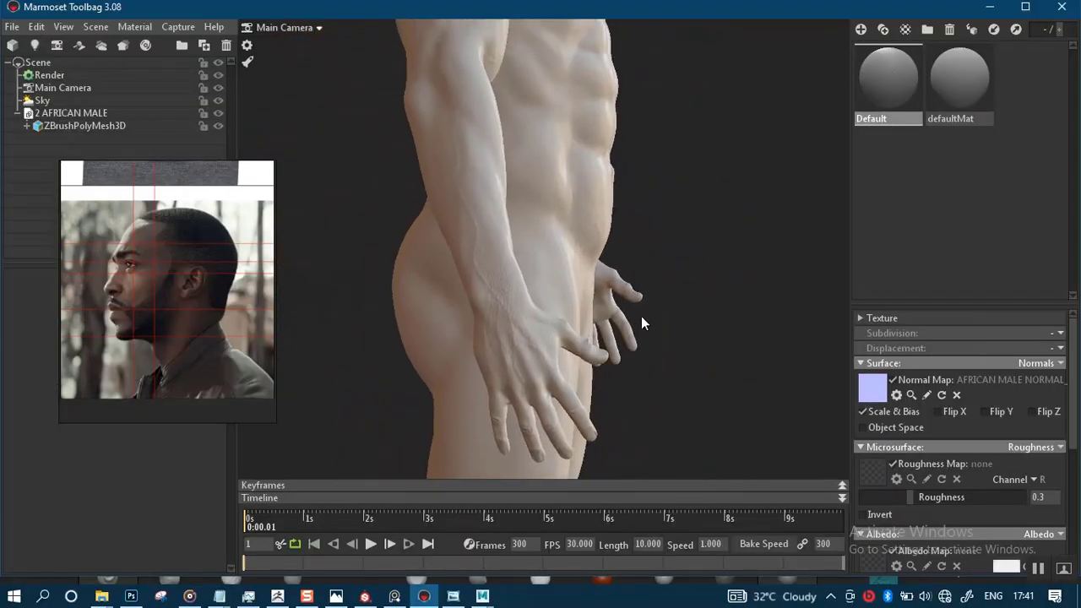
pyautogui.moveTo(641, 316); pyautogui.dragTo(453, 425)
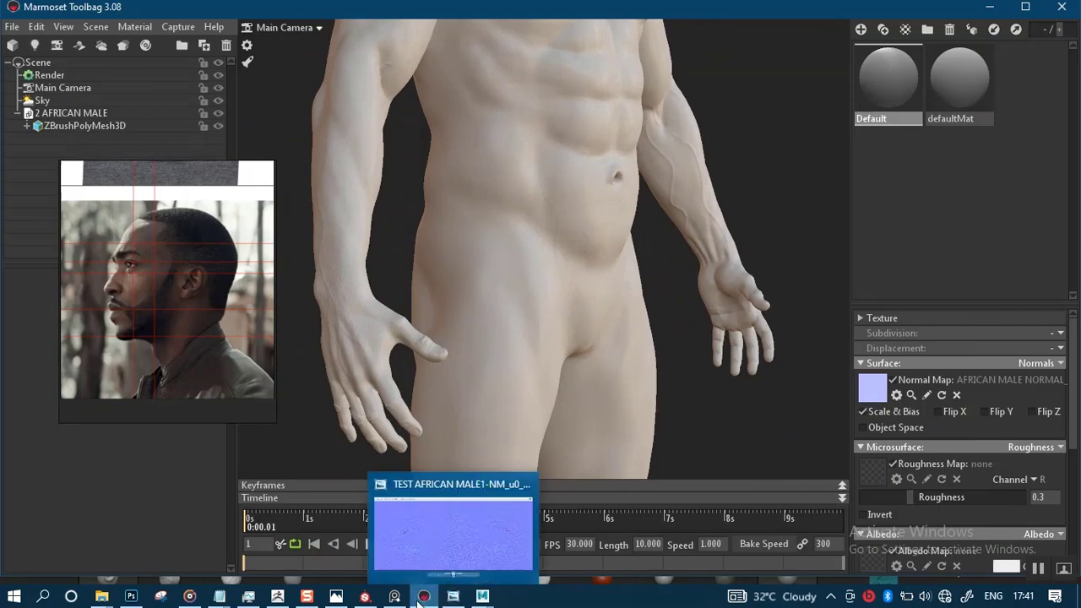
# - Switch to Maya and assign a Lambert material to the imported African male body mesh
pyautogui.moveTo(482, 596)
pyautogui.click(520, 553)
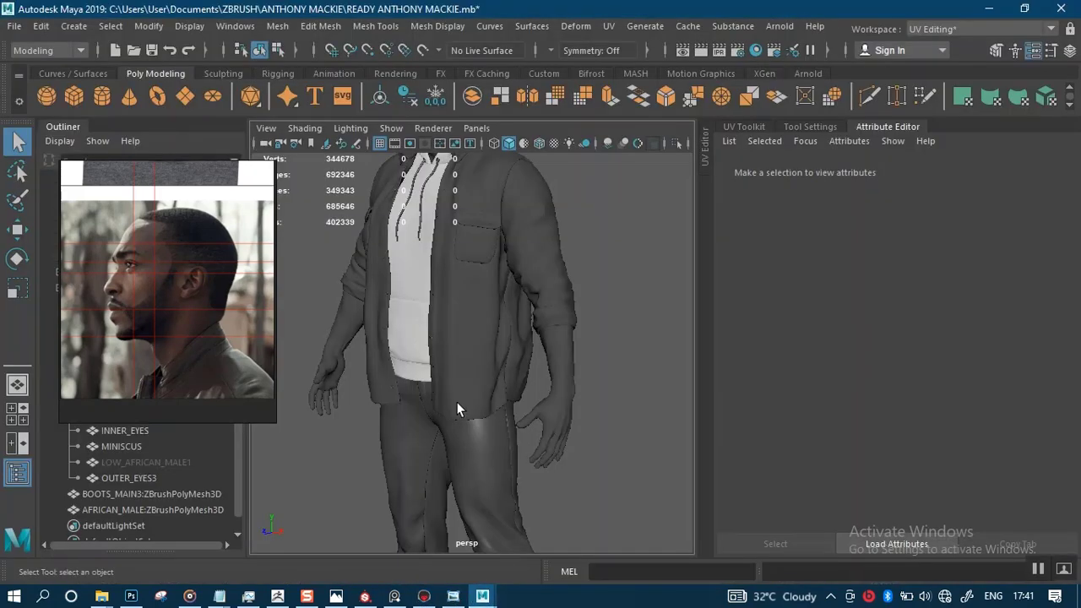
pyautogui.keyDown('alt'); pyautogui.moveTo(457, 402); pyautogui.dragTo(535, 403); pyautogui.keyUp('alt')
pyautogui.keyDown('alt'); pyautogui.moveTo(535, 403); pyautogui.dragTo(513, 410, button='middle'); pyautogui.keyUp('alt')
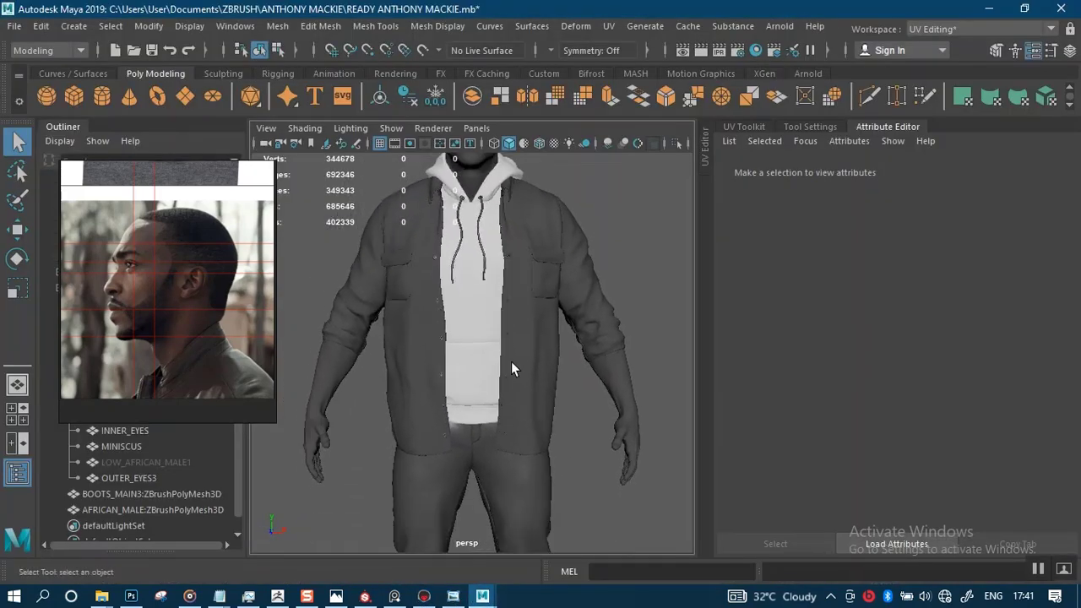
pyautogui.scroll(2, 511, 361)
pyautogui.keyDown('alt'); pyautogui.moveTo(518, 316); pyautogui.dragTo(487, 544, button='middle'); pyautogui.keyUp('alt')
pyautogui.click(443, 273)
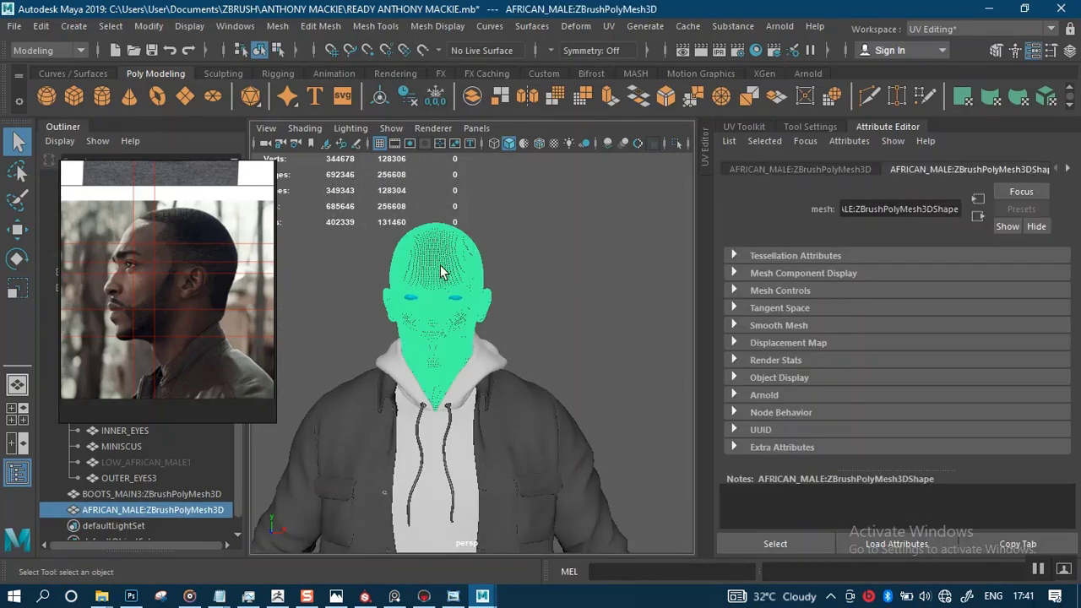
pyautogui.moveTo(440, 272)
pyautogui.mouseDown(button='right')
pyautogui.moveTo(422, 301)
pyautogui.moveTo(405, 562)
pyautogui.moveTo(474, 581)
pyautogui.moveTo(473, 595)
pyautogui.moveTo(591, 194)
pyautogui.moveTo(591, 145)
pyautogui.mouseUp(button='right')
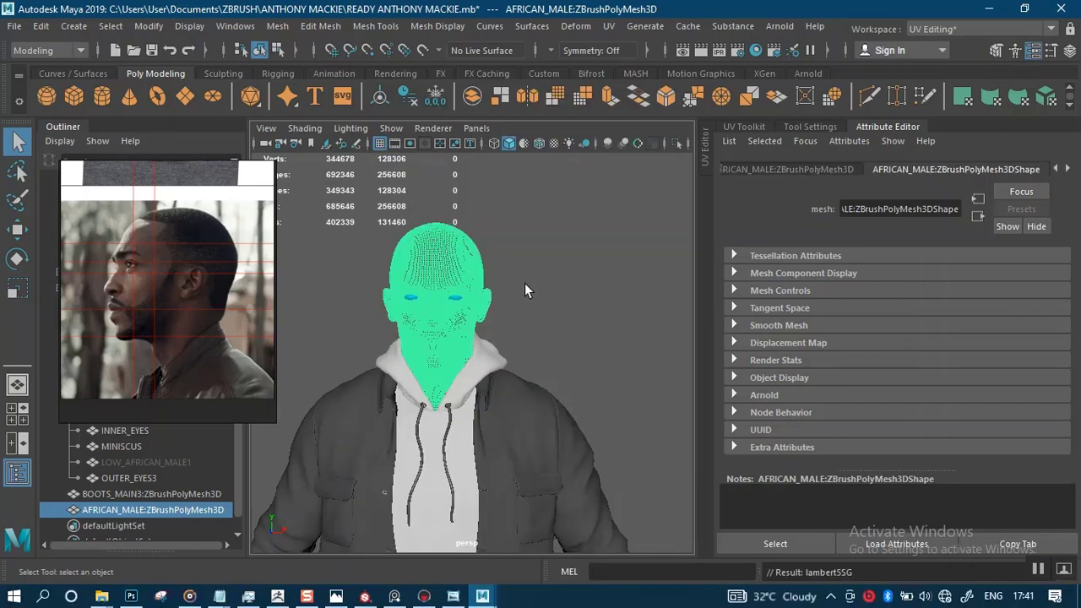
# - Move the reference image clear of the Outliner and viewport, and reselect the imported AFRICAN_MALE body mesh
pyautogui.click(525, 287)
pyautogui.moveTo(145, 370); pyautogui.dragTo(636, 349)
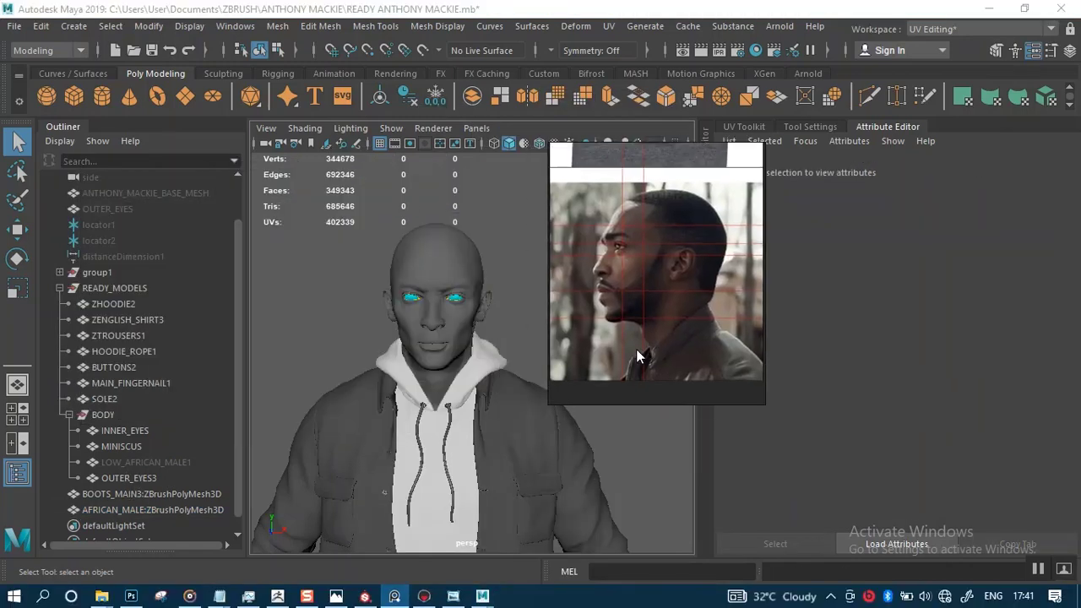
pyautogui.scroll(-1, 143, 486)
pyautogui.click(137, 492)
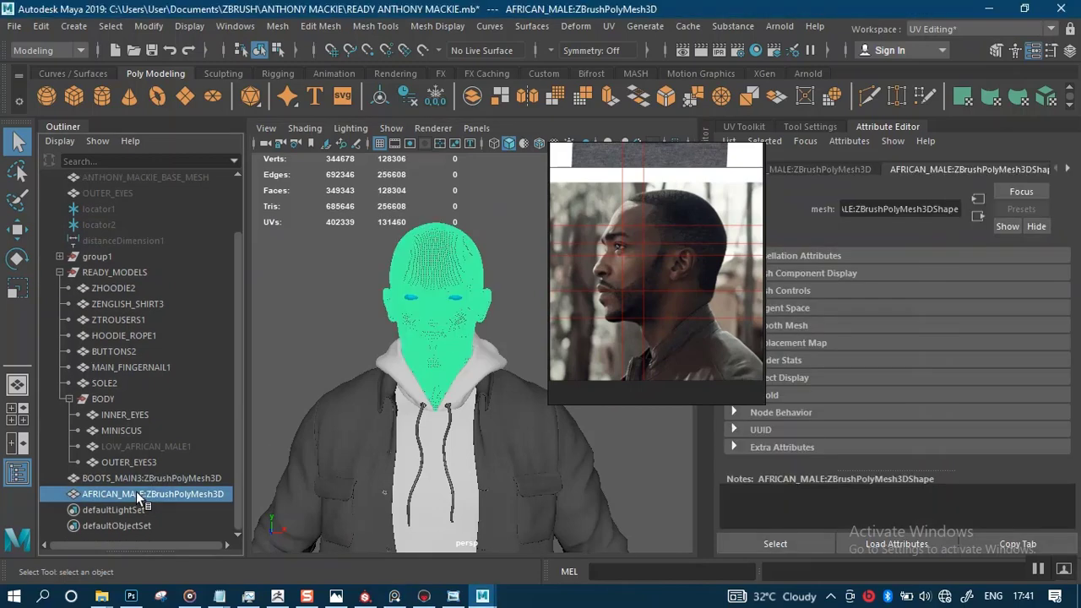
pyautogui.moveTo(673, 327); pyautogui.dragTo(890, 298)
# - Examine the model's trousers and boots up close and from the front
pyautogui.keyDown('alt'); pyautogui.moveTo(488, 403); pyautogui.dragTo(431, 336, button='right'); pyautogui.keyUp('alt')
pyautogui.keyDown('alt'); pyautogui.moveTo(445, 416); pyautogui.dragTo(489, 197, button='middle'); pyautogui.keyUp('alt')
pyautogui.keyDown('alt'); pyautogui.moveTo(509, 412); pyautogui.dragTo(495, 282, button='middle'); pyautogui.keyUp('alt')
pyautogui.keyDown('alt'); pyautogui.moveTo(484, 349); pyautogui.dragTo(482, 229, button='middle'); pyautogui.keyUp('alt')
pyautogui.keyDown('alt'); pyautogui.moveTo(460, 342); pyautogui.dragTo(459, 444, button='right'); pyautogui.keyUp('alt')
pyautogui.keyDown('alt'); pyautogui.moveTo(405, 396); pyautogui.dragTo(451, 404, button='right'); pyautogui.keyUp('alt')
pyautogui.keyDown('alt'); pyautogui.moveTo(428, 360); pyautogui.dragTo(494, 295); pyautogui.keyUp('alt')
pyautogui.scroll(-5, 493, 295)
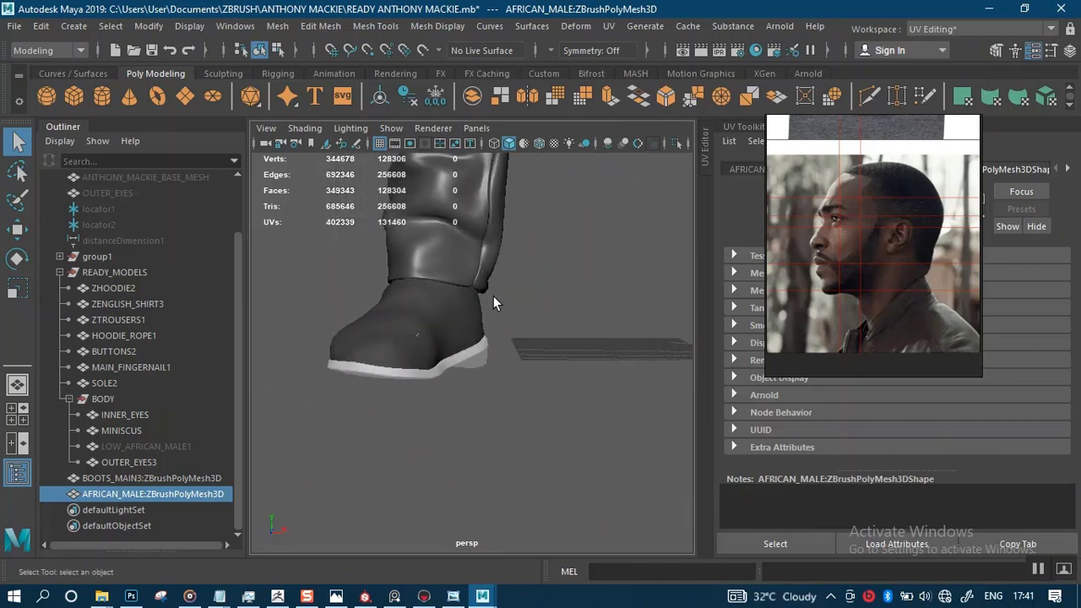
pyautogui.keyDown('alt'); pyautogui.moveTo(495, 348); pyautogui.dragTo(448, 526, button='middle'); pyautogui.keyUp('alt')
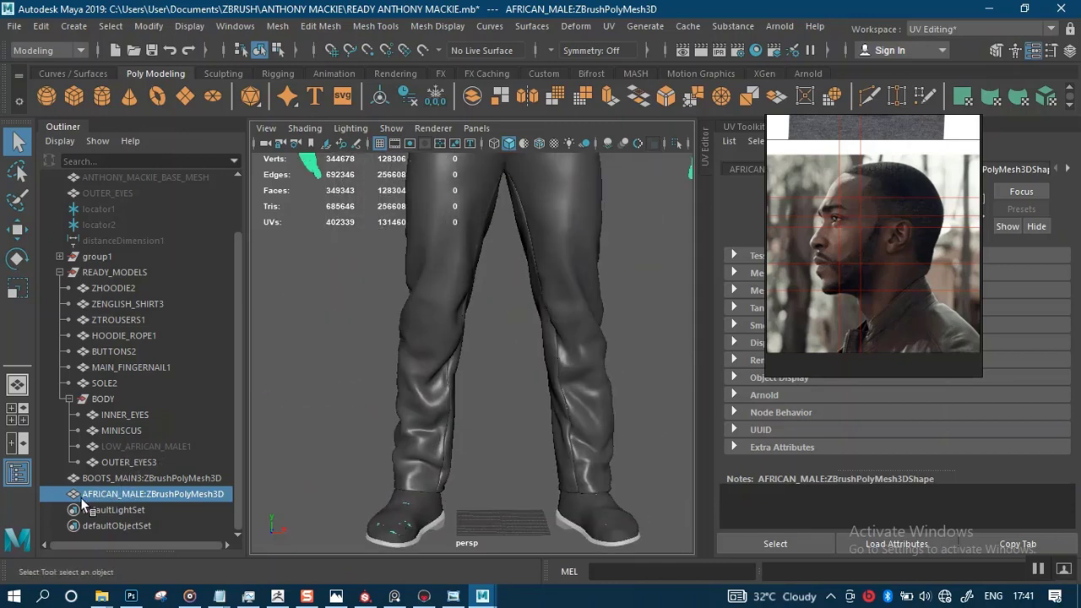
# - Move the imported African male mesh into the BODY group and rename it AFRICAN_MALE_2
pyautogui.moveTo(76, 495); pyautogui.dragTo(301, 445)
pyautogui.doubleClick(173, 448)
pyautogui.press('BackSpace')
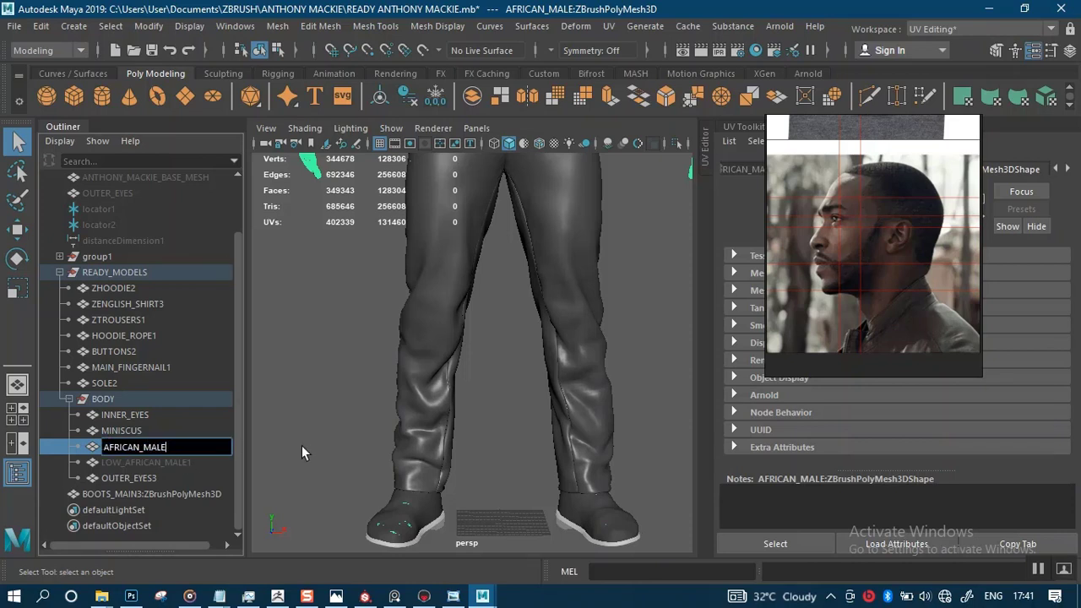
pyautogui.write('2')
pyautogui.press('Return')
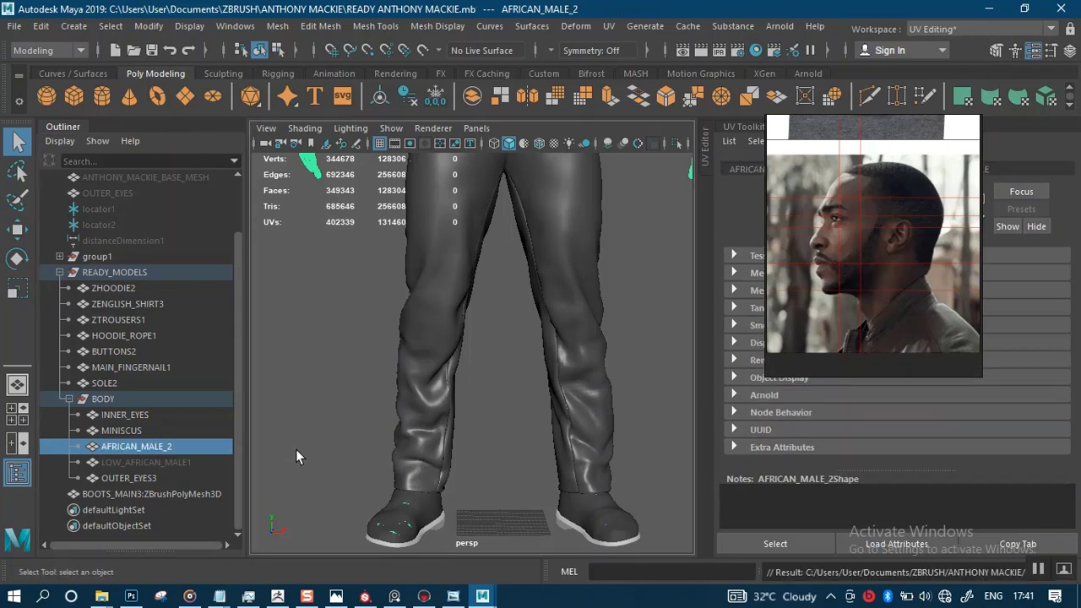
# - Check AFRICAN_MALE_2 inside the group, and select the whole BODY group
pyautogui.click(338, 356)
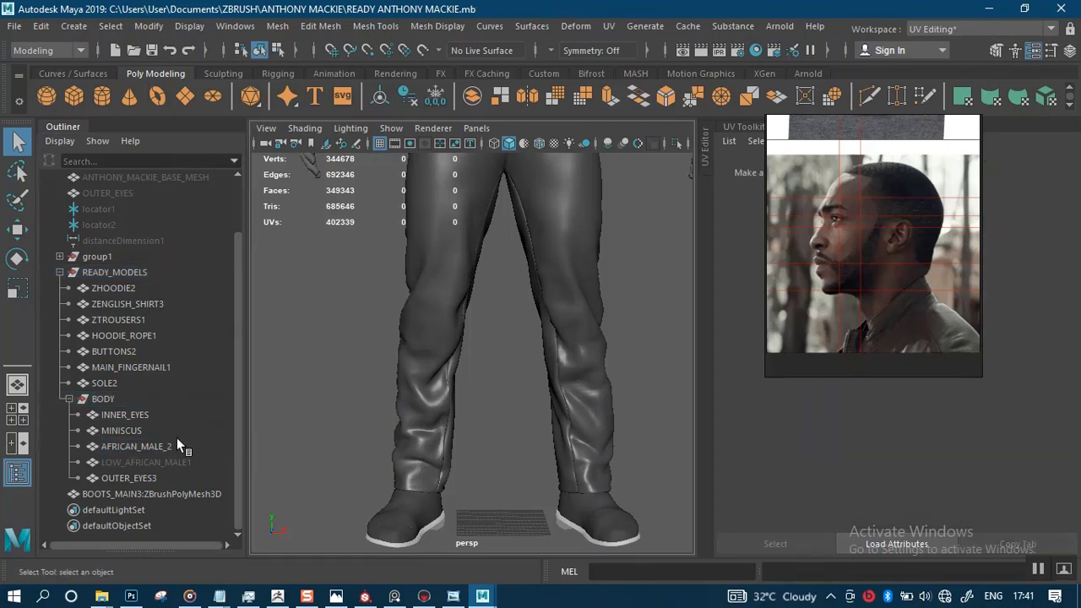
pyautogui.click(176, 442)
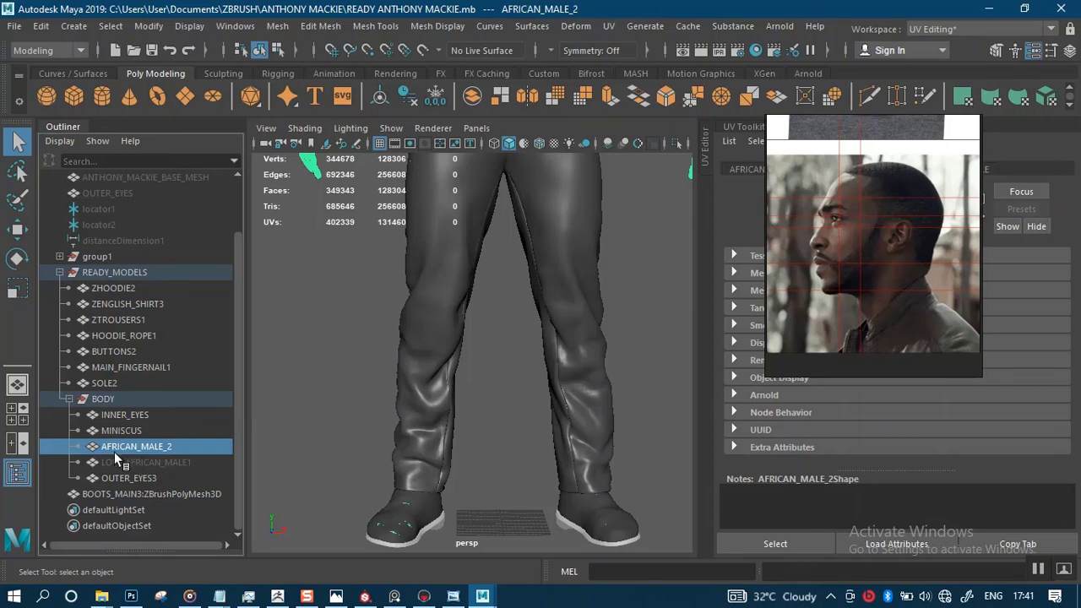
pyautogui.click(116, 398)
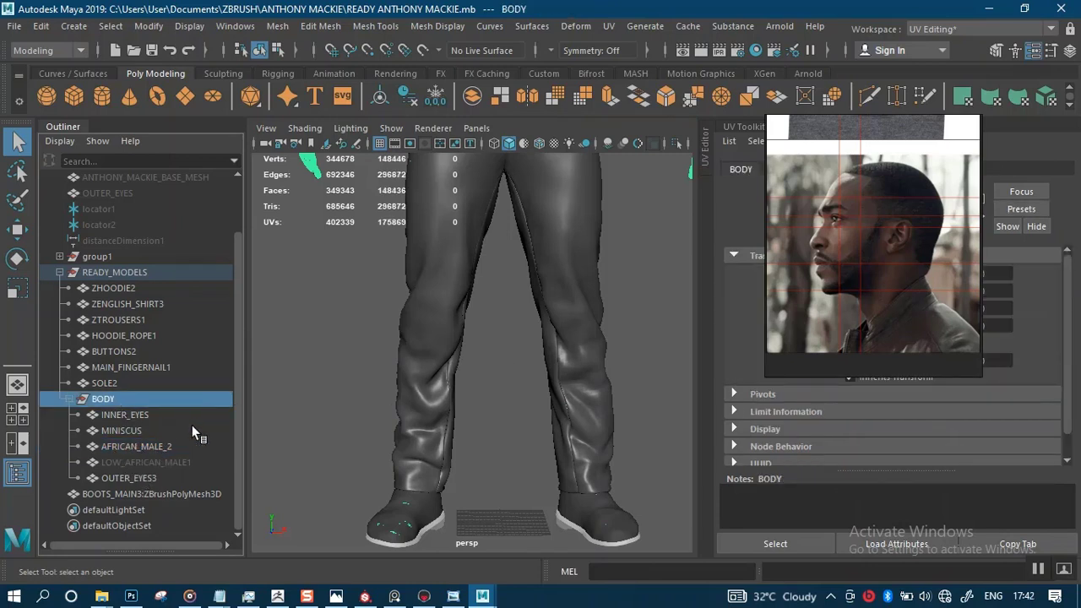
# - Examine the selected body parts around the hands, clothing, neck and head
pyautogui.keyDown('alt'); pyautogui.moveTo(457, 375); pyautogui.dragTo(434, 292, button='right'); pyautogui.keyUp('alt')
pyautogui.keyDown('alt'); pyautogui.moveTo(420, 465); pyautogui.dragTo(417, 505, button='middle'); pyautogui.keyUp('alt')
pyautogui.keyDown('alt'); pyautogui.moveTo(438, 333); pyautogui.dragTo(439, 486, button='middle'); pyautogui.keyUp('alt')
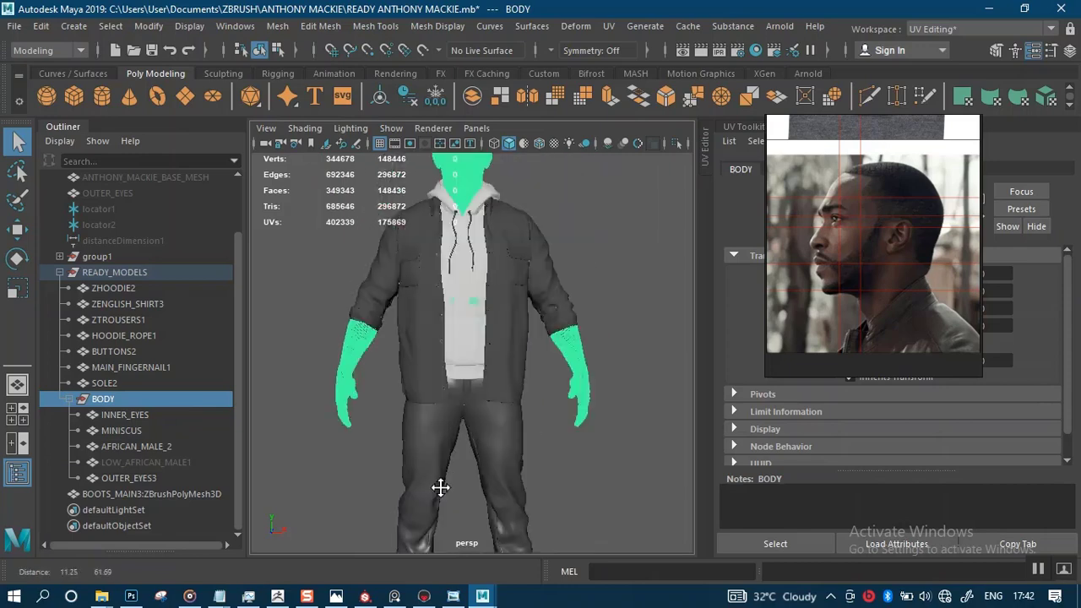
pyautogui.keyDown('alt'); pyautogui.moveTo(466, 272); pyautogui.dragTo(462, 404, button='middle'); pyautogui.keyUp('alt')
pyautogui.keyDown('alt'); pyautogui.moveTo(451, 368); pyautogui.dragTo(511, 422, button='right'); pyautogui.keyUp('alt')
pyautogui.keyDown('alt'); pyautogui.moveTo(473, 325); pyautogui.dragTo(490, 215, button='middle'); pyautogui.keyUp('alt')
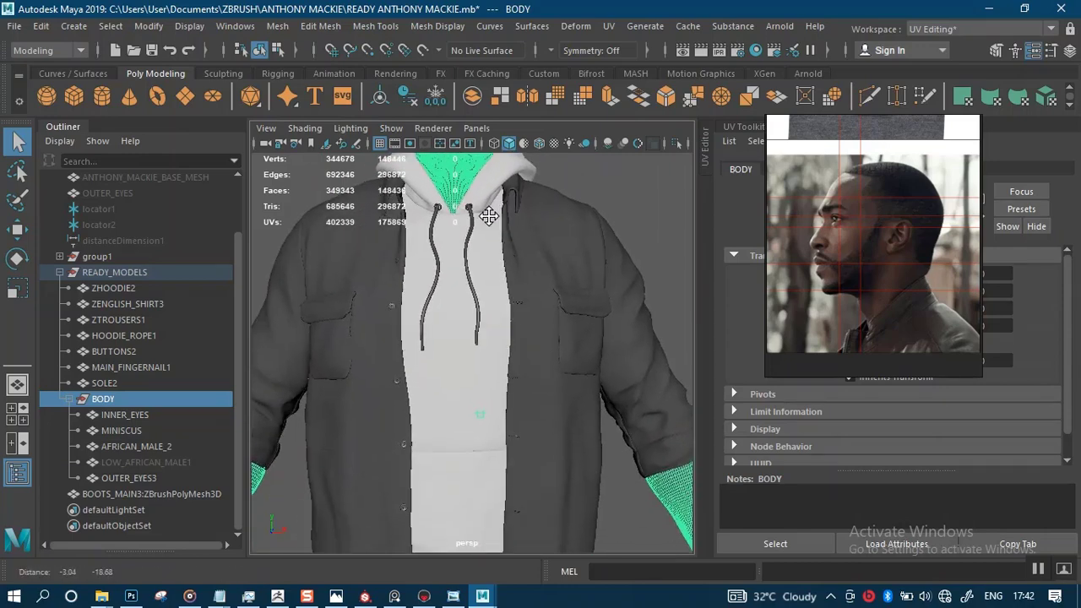
pyautogui.keyDown('alt'); pyautogui.moveTo(489, 330); pyautogui.dragTo(544, 462, button='right'); pyautogui.keyUp('alt')
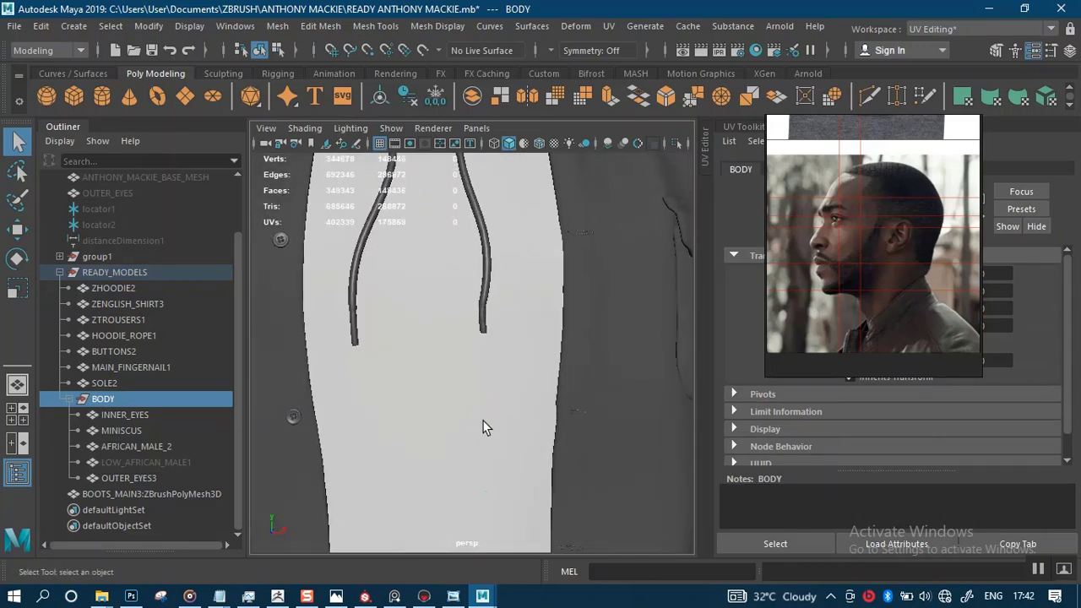
pyautogui.keyDown('alt'); pyautogui.moveTo(483, 421); pyautogui.dragTo(478, 300, button='middle'); pyautogui.keyUp('alt')
pyautogui.keyDown('alt'); pyautogui.moveTo(478, 300); pyautogui.dragTo(531, 282); pyautogui.keyUp('alt')
pyautogui.keyDown('alt'); pyautogui.moveTo(531, 282); pyautogui.dragTo(515, 472, button='middle'); pyautogui.keyUp('alt')
pyautogui.keyDown('alt'); pyautogui.moveTo(515, 472); pyautogui.dragTo(486, 293, button='right'); pyautogui.keyUp('alt')
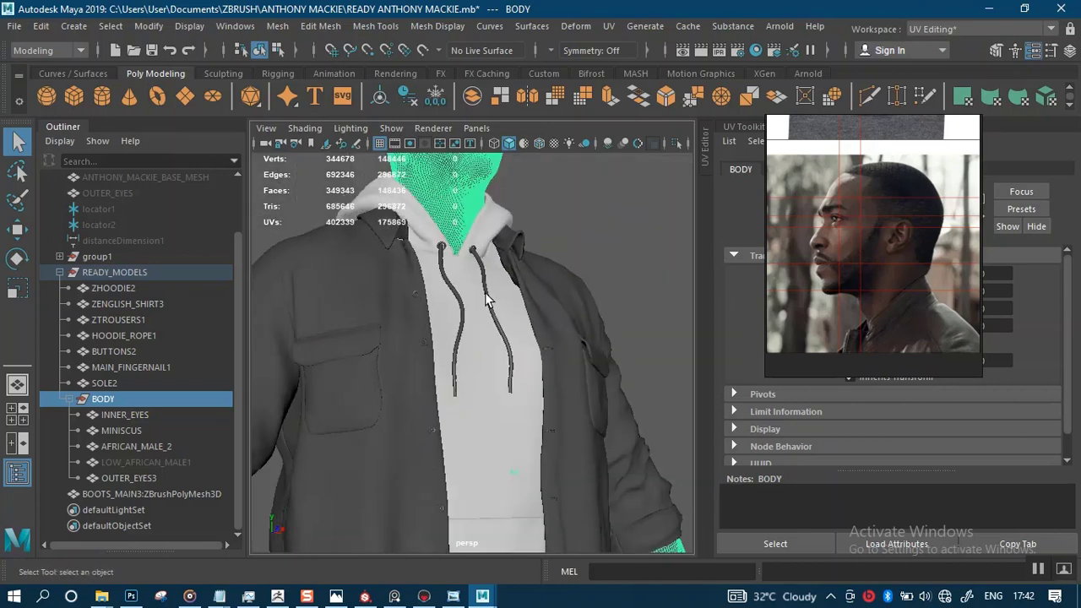
pyautogui.keyDown('alt'); pyautogui.moveTo(485, 299); pyautogui.dragTo(504, 417, button='middle'); pyautogui.keyUp('alt')
pyautogui.keyDown('alt'); pyautogui.moveTo(504, 417); pyautogui.dragTo(453, 381); pyautogui.keyUp('alt')
pyautogui.keyDown('alt'); pyautogui.moveTo(454, 381); pyautogui.dragTo(475, 386, button='right'); pyautogui.keyUp('alt')
pyautogui.keyDown('alt'); pyautogui.moveTo(476, 385); pyautogui.dragTo(475, 411, button='middle'); pyautogui.keyUp('alt')
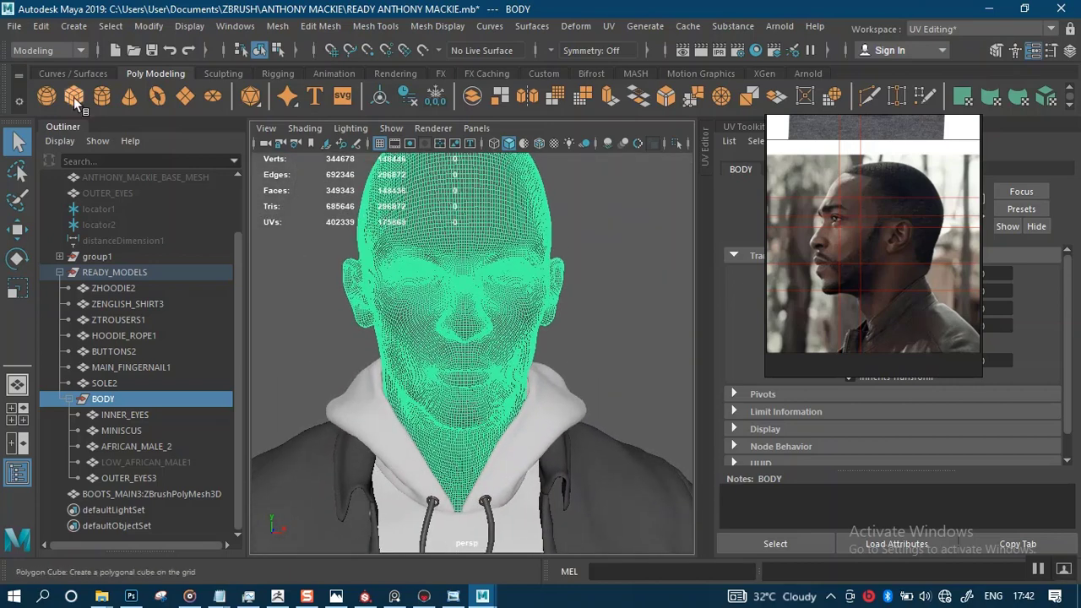
# - Start an Export Selection of the BODY group and copy the path of the ZREADY EXPORTS folder in File Explorer
pyautogui.click(14, 26)
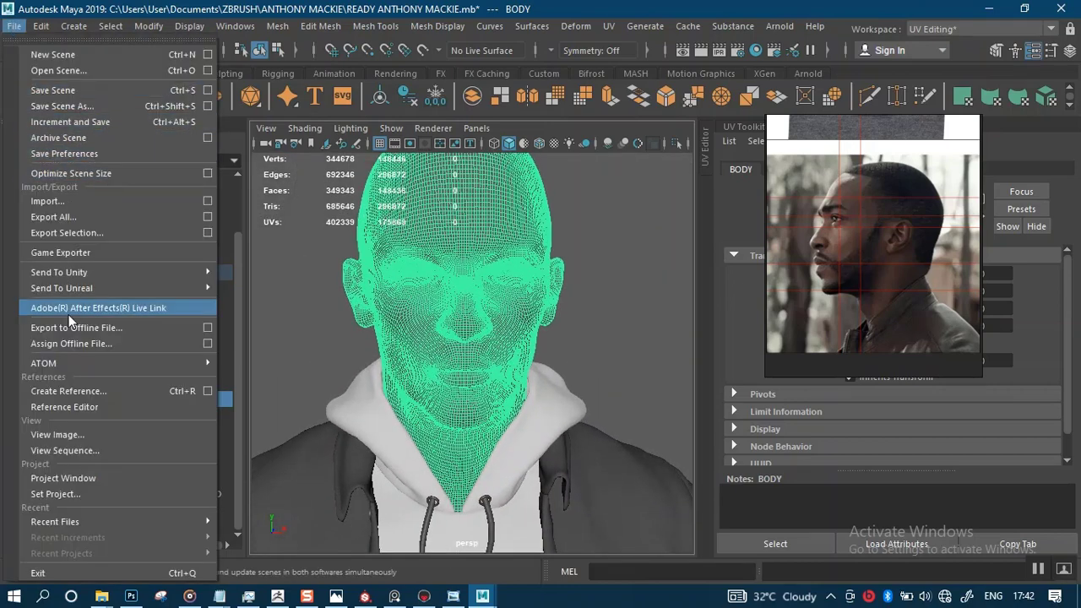
pyautogui.click(67, 232)
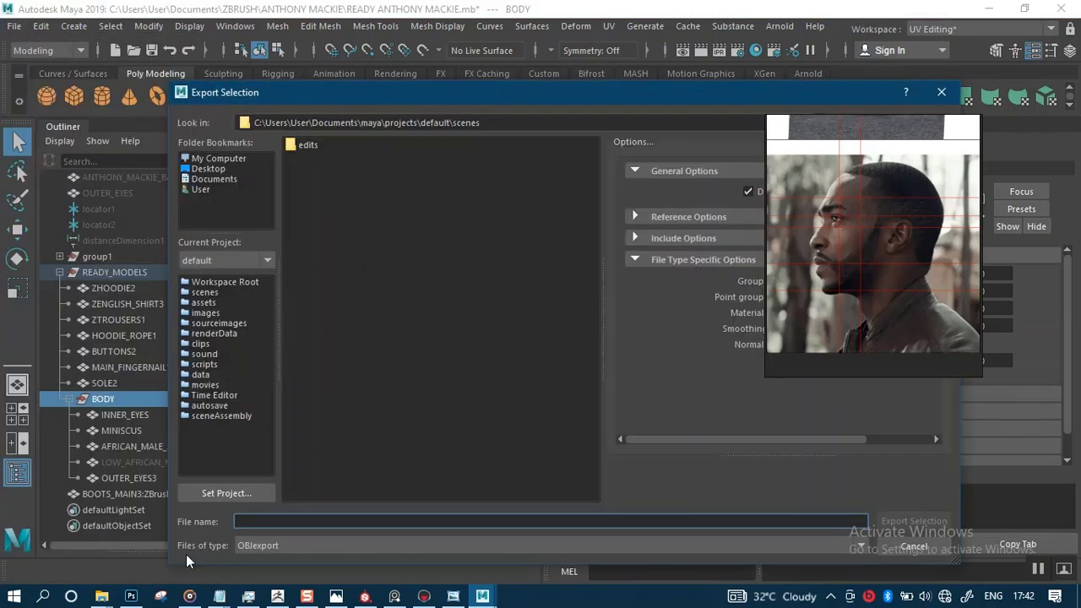
pyautogui.moveTo(101, 596)
pyautogui.click(91, 533)
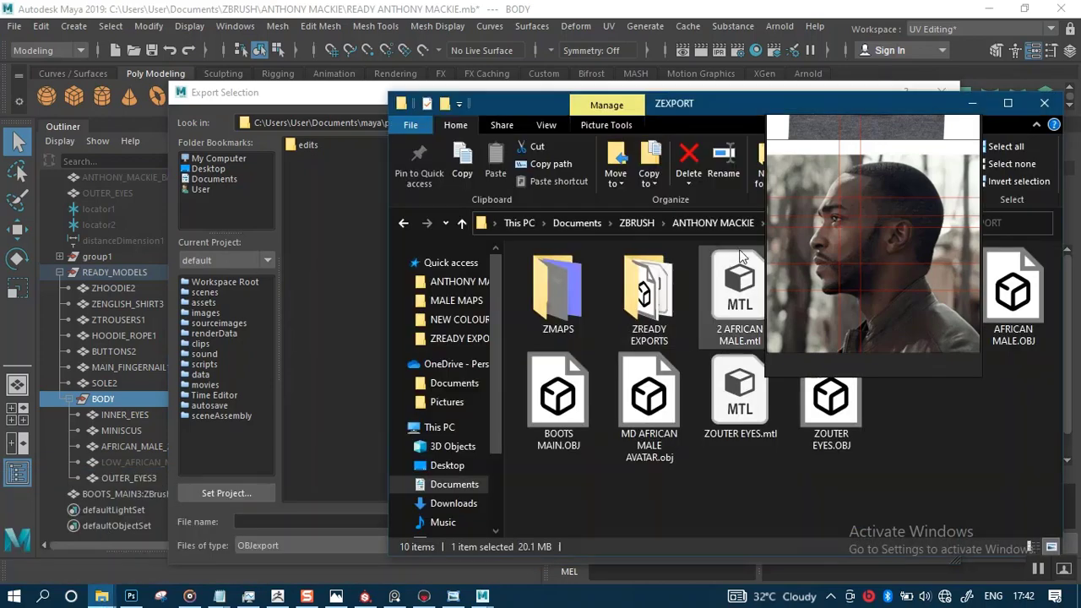
pyautogui.click(648, 292)
pyautogui.doubleClick(648, 291)
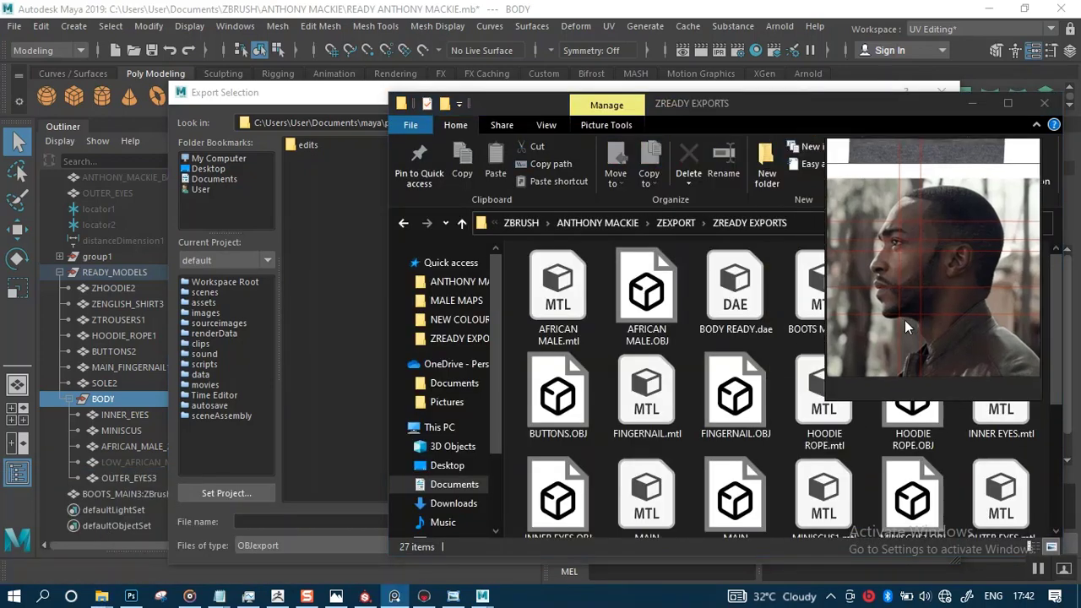
pyautogui.click(800, 224)
pyautogui.hotkey('ctrl', 'c')
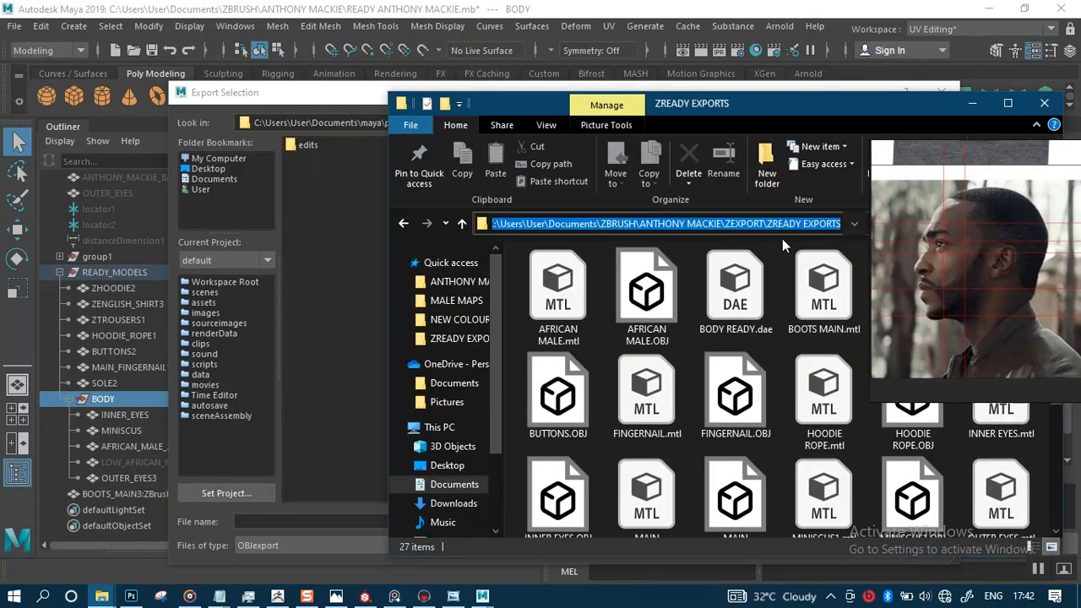
# - Set the export location to the copied ZEXPORT\ZREADY EXPORTS folder path
pyautogui.click(363, 97)
pyautogui.click(489, 127)
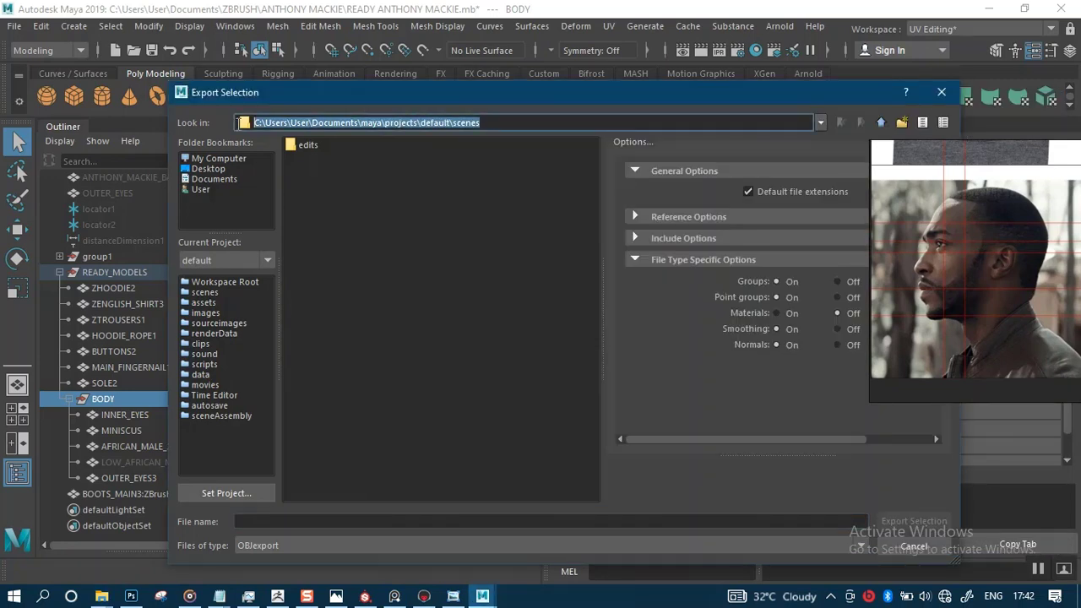
pyautogui.hotkey('ctrl', 'v')
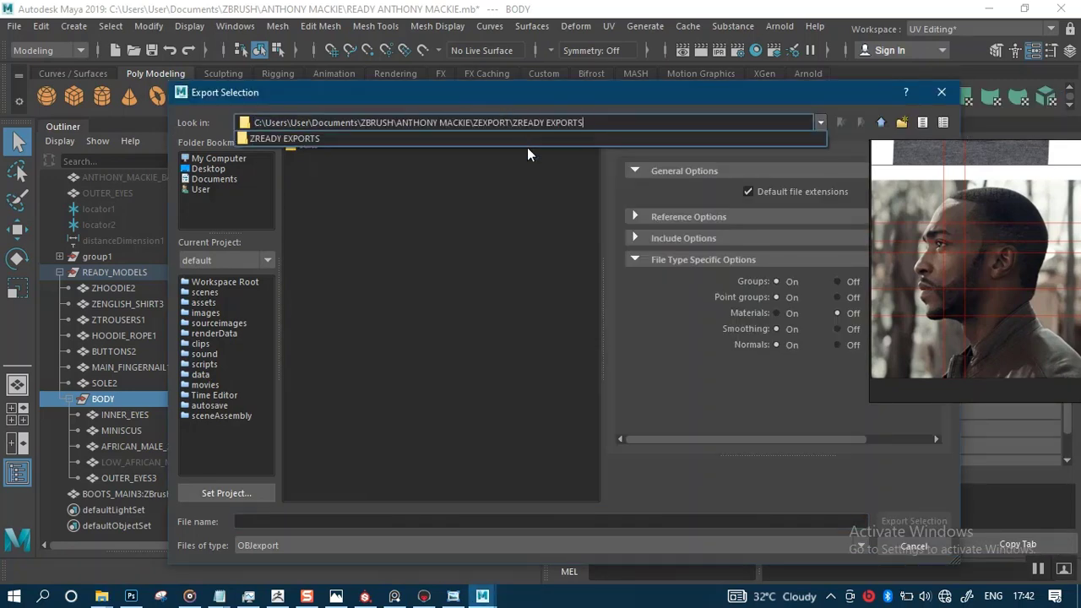
pyautogui.press('Return')
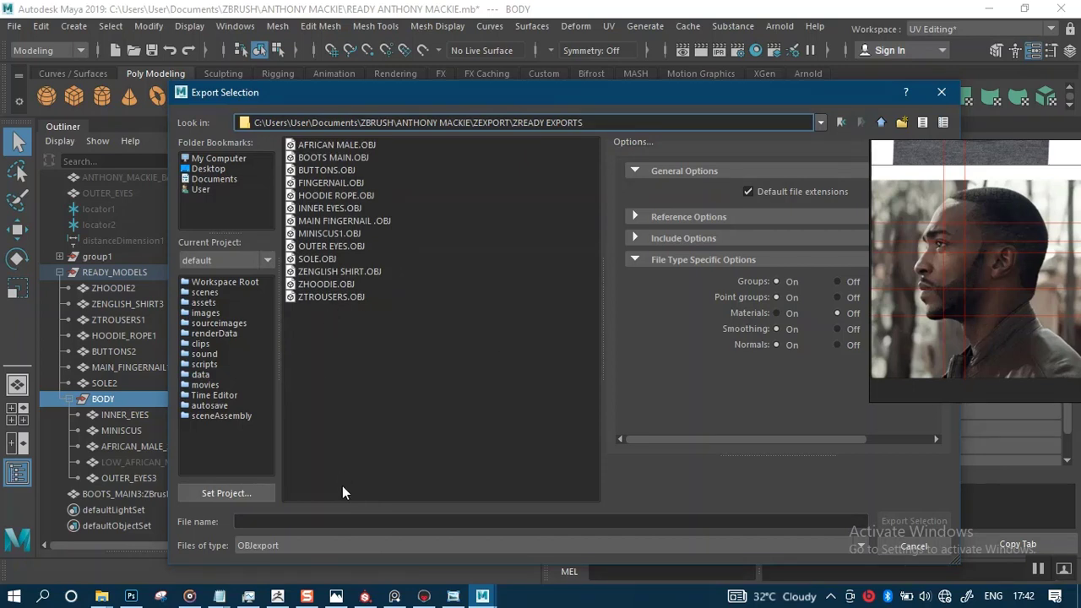
# - Export the BODY group in DAE_FBX format, overwriting BODY READY.dae
pyautogui.click(324, 545)
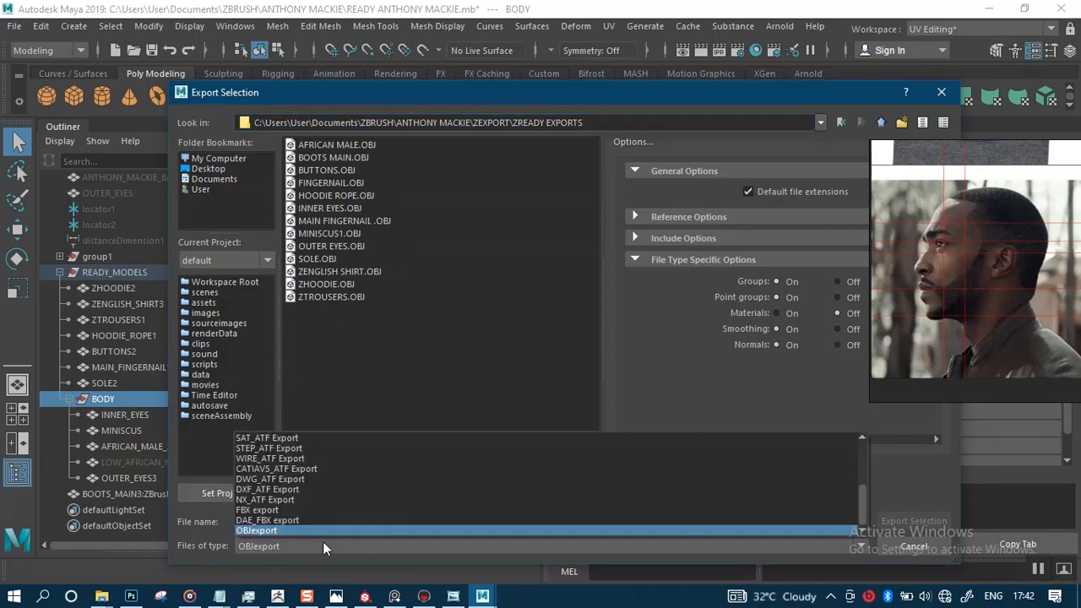
pyautogui.click(280, 518)
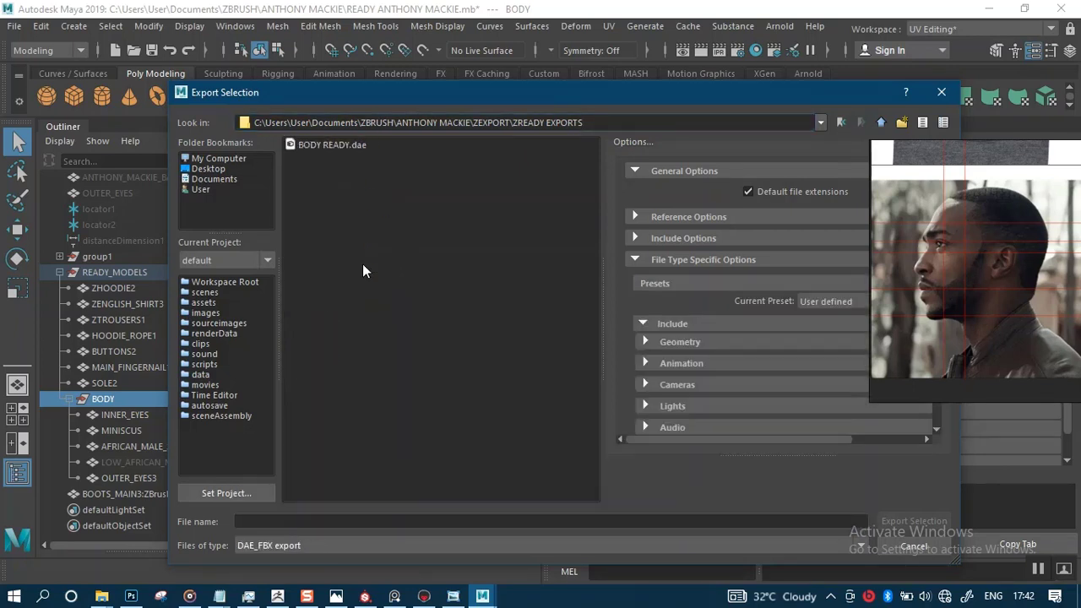
pyautogui.click(320, 145)
pyautogui.click(896, 520)
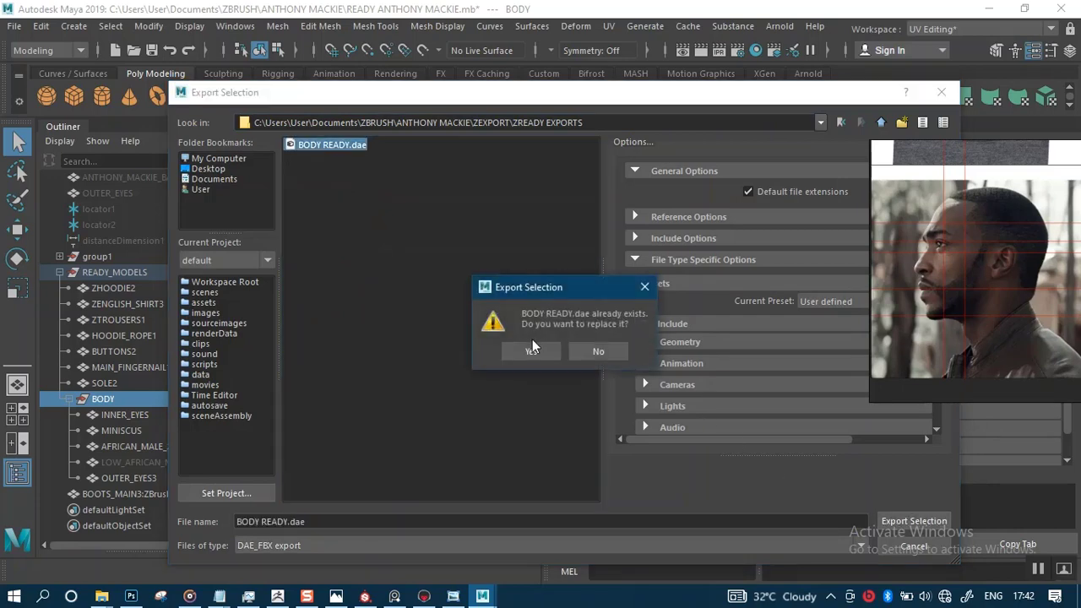
pyautogui.click(532, 351)
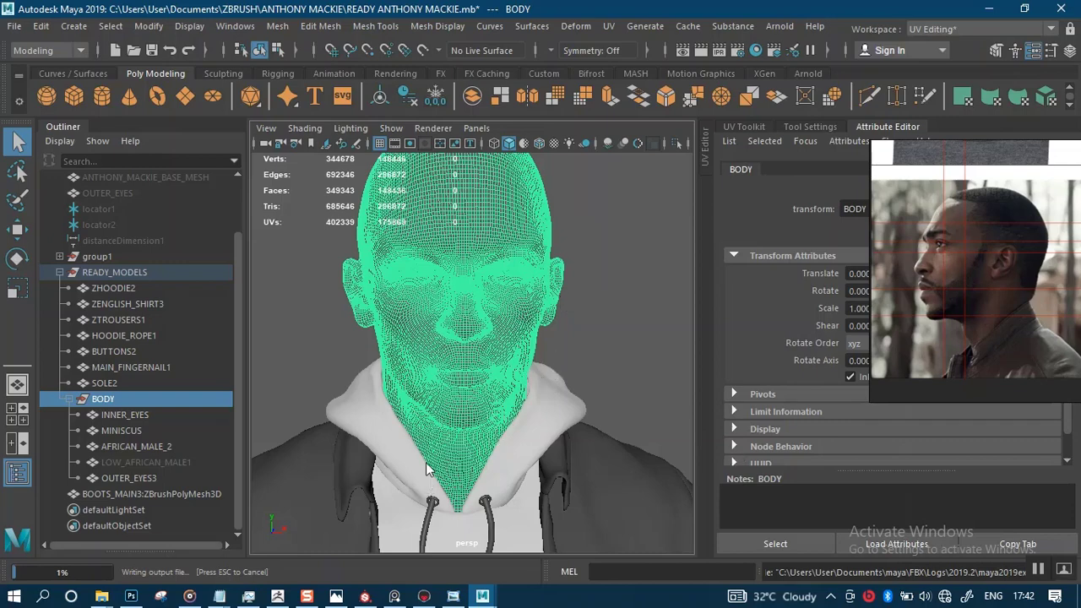
# - Switch to Marmoset Toolbag and examine the African male's torso and head along with the material's Normal Map setting
pyautogui.moveTo(424, 595)
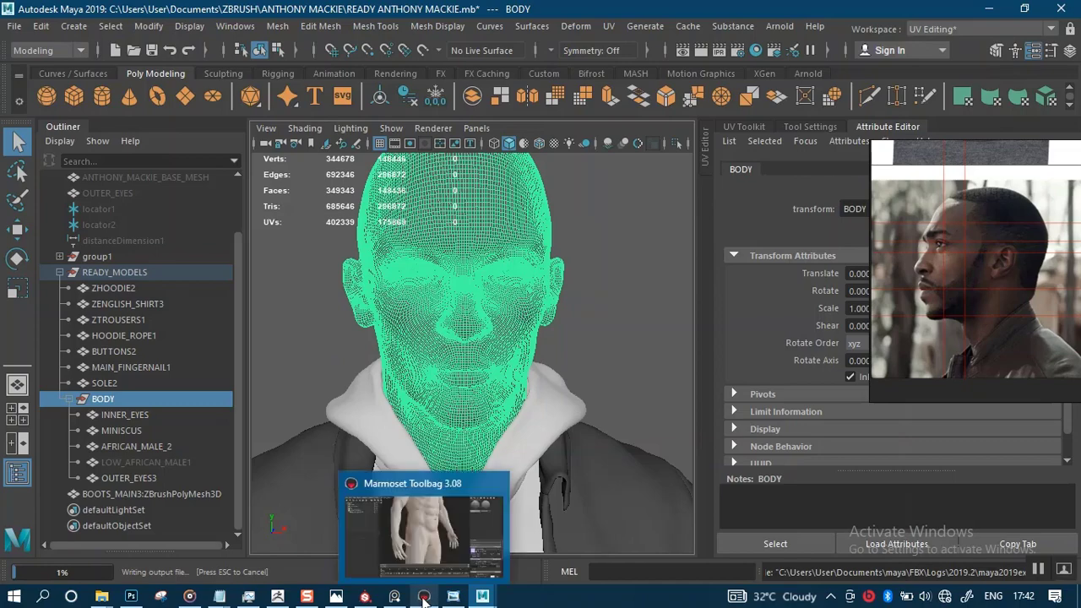
pyautogui.click(423, 552)
pyautogui.scroll(-2, 564, 253)
pyautogui.moveTo(563, 253); pyautogui.dragTo(468, 271)
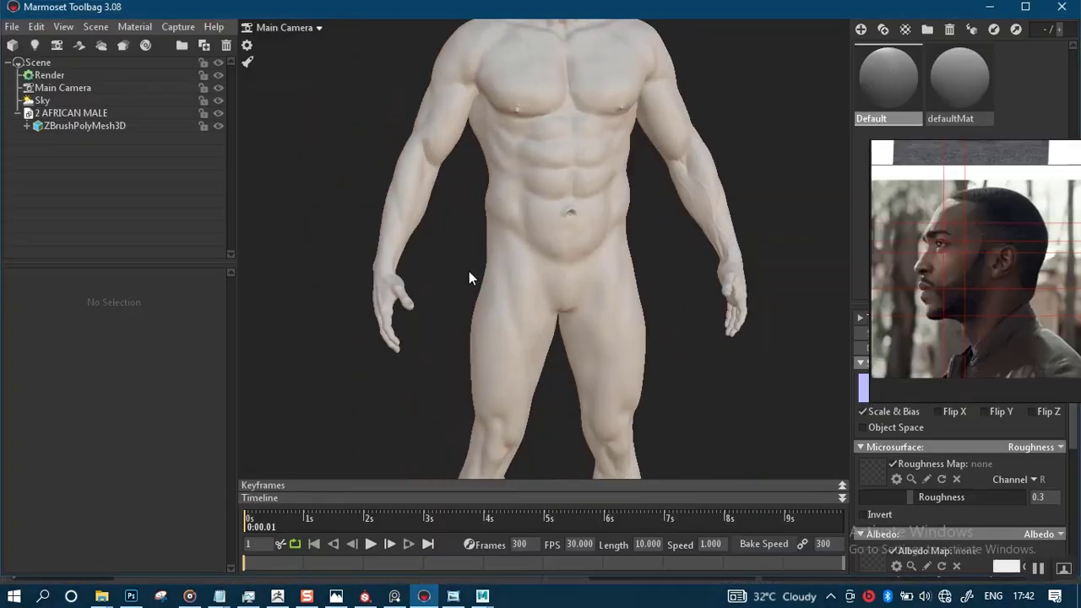
pyautogui.moveTo(563, 237); pyautogui.dragTo(525, 344, button='middle')
pyautogui.moveTo(557, 213); pyautogui.dragTo(531, 211)
pyautogui.moveTo(557, 227); pyautogui.dragTo(511, 250, button='middle')
pyautogui.scroll(1, 607, 257)
pyautogui.moveTo(988, 290); pyautogui.dragTo(998, 171, button='right')
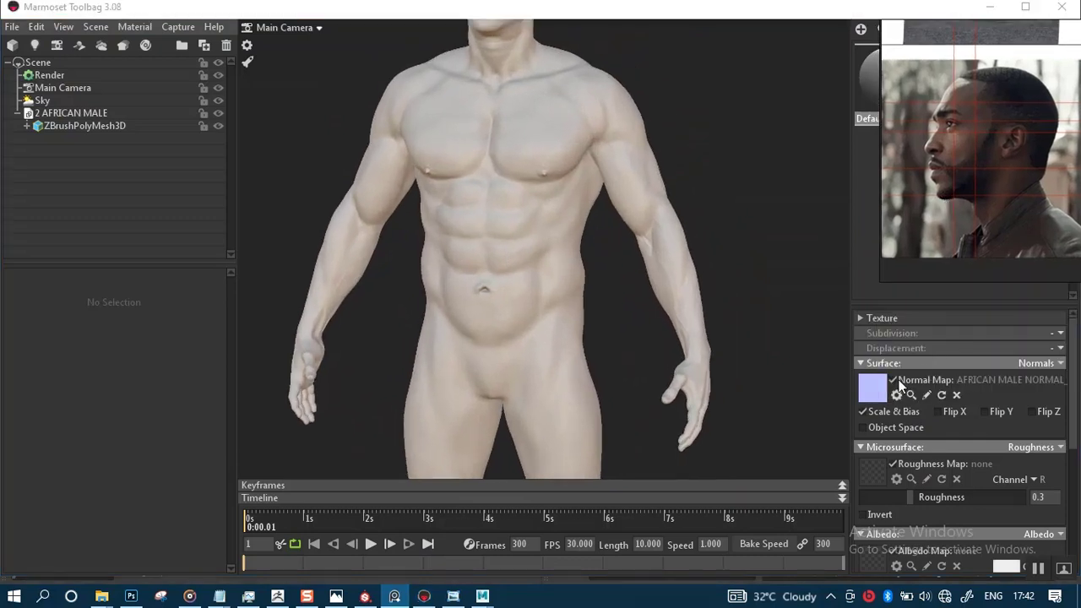
pyautogui.click(897, 382)
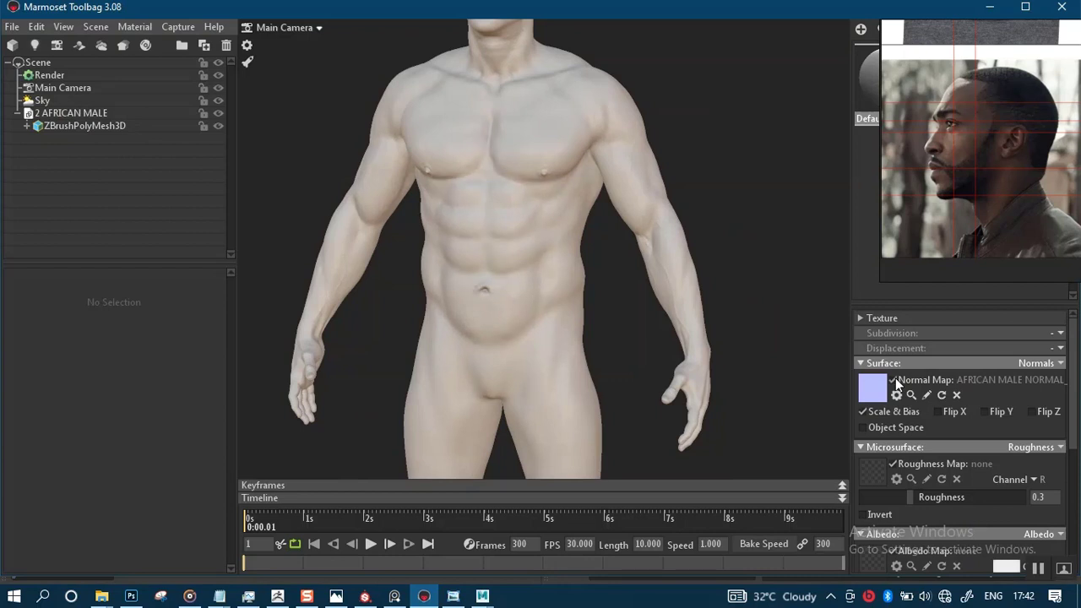
pyautogui.moveTo(564, 206); pyautogui.dragTo(526, 467, button='middle')
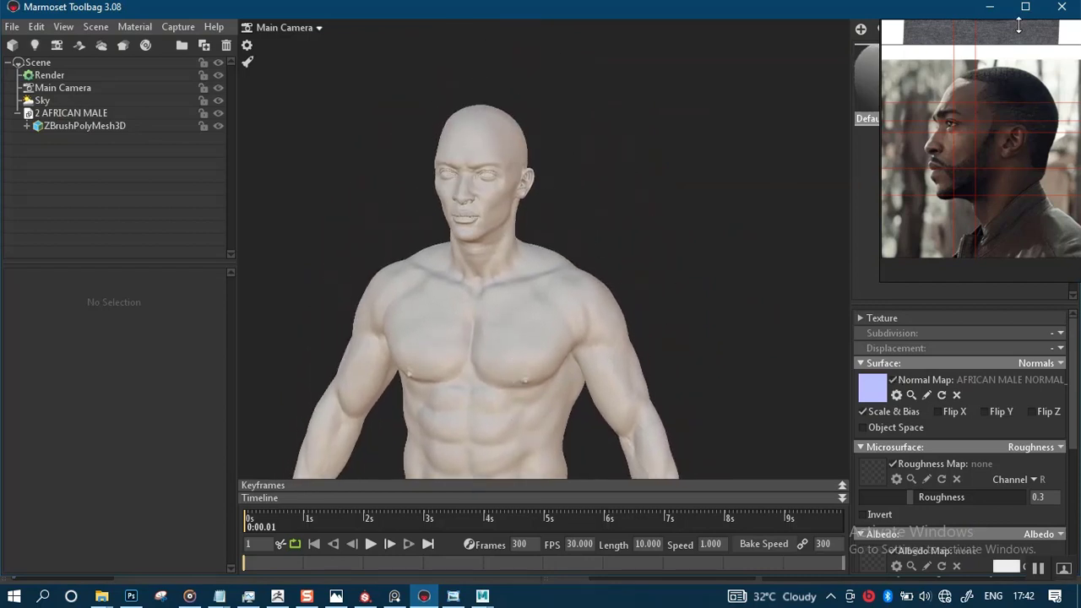
# - Quit Marmoset Toolbag without saving the scene, and dismiss the export warnings in Maya
pyautogui.click(1061, 7)
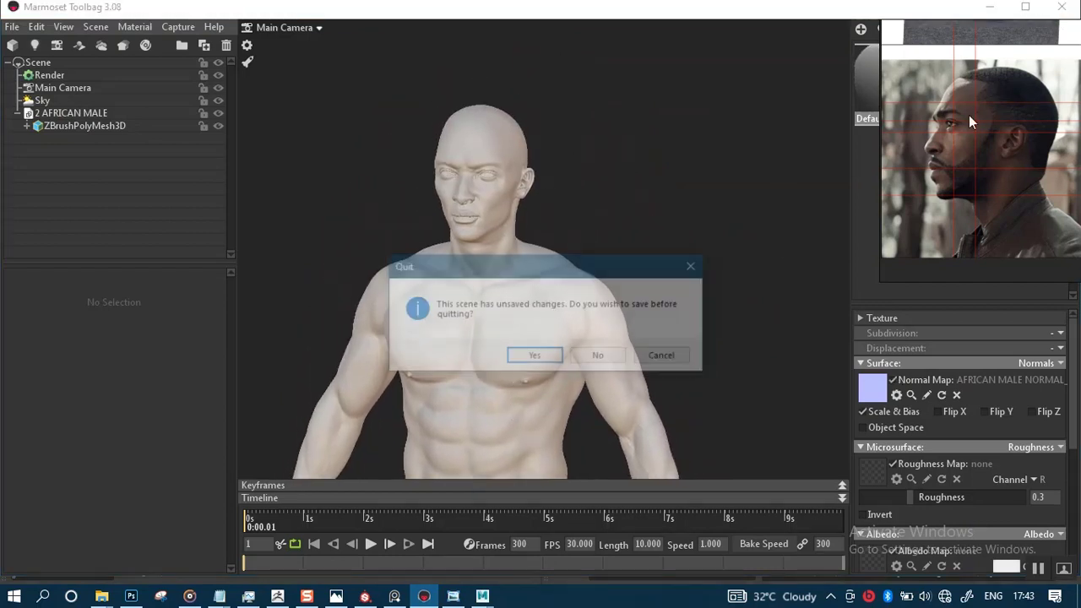
pyautogui.click(607, 355)
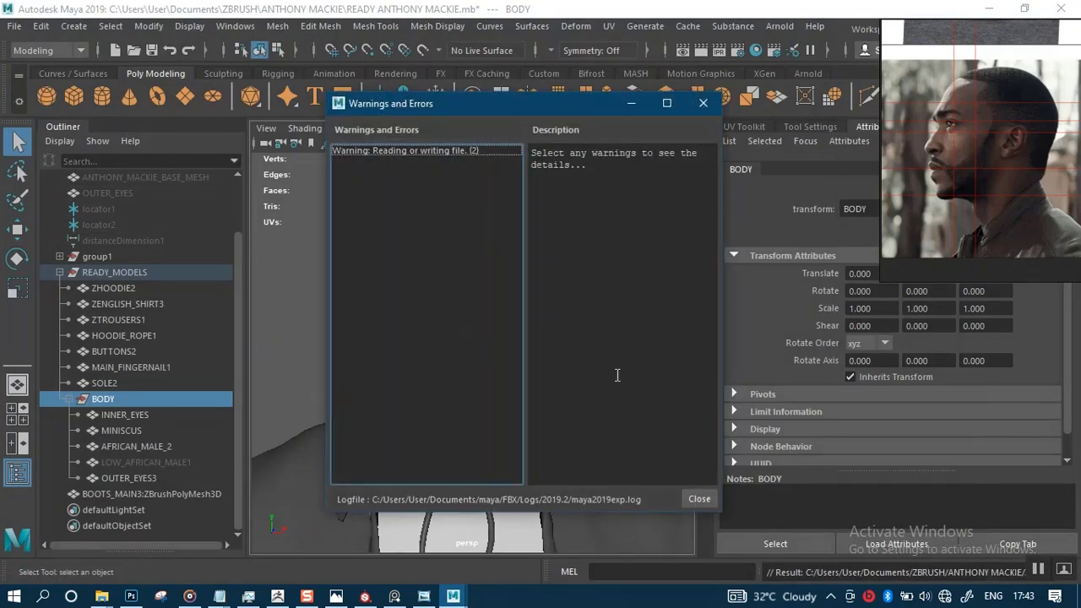
pyautogui.click(699, 498)
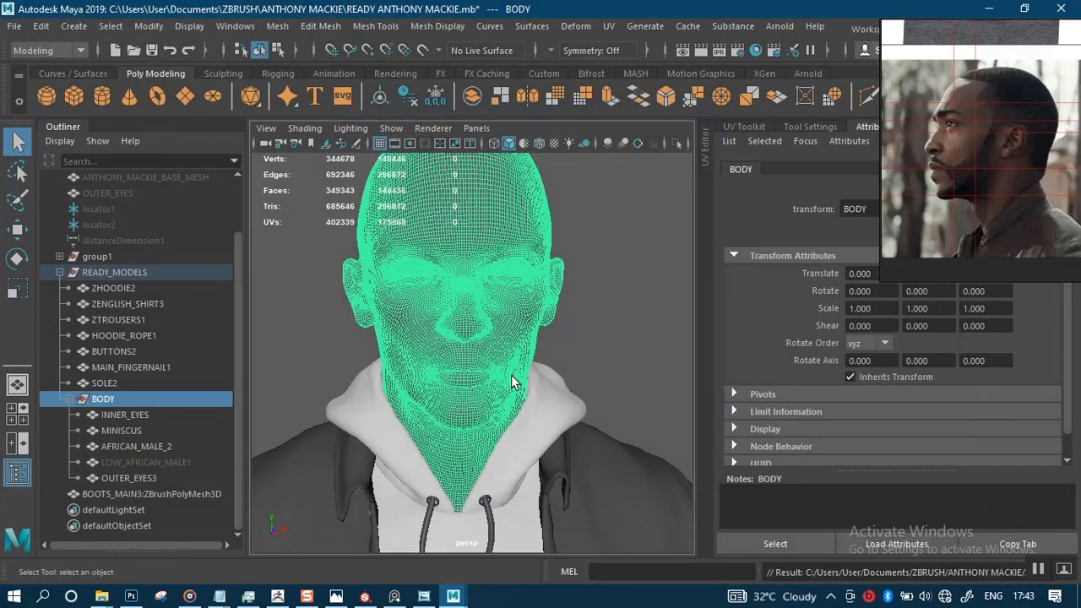
# - Switch to Substance Painter and examine the head's surface detail from the front and above
pyautogui.click(365, 596)
pyautogui.moveTo(445, 253)
pyautogui.keyDown('alt'); pyautogui.mouseDown()
pyautogui.moveTo(603, 258)
pyautogui.moveTo(594, 361)
pyautogui.mouseUp(); pyautogui.keyUp('alt')
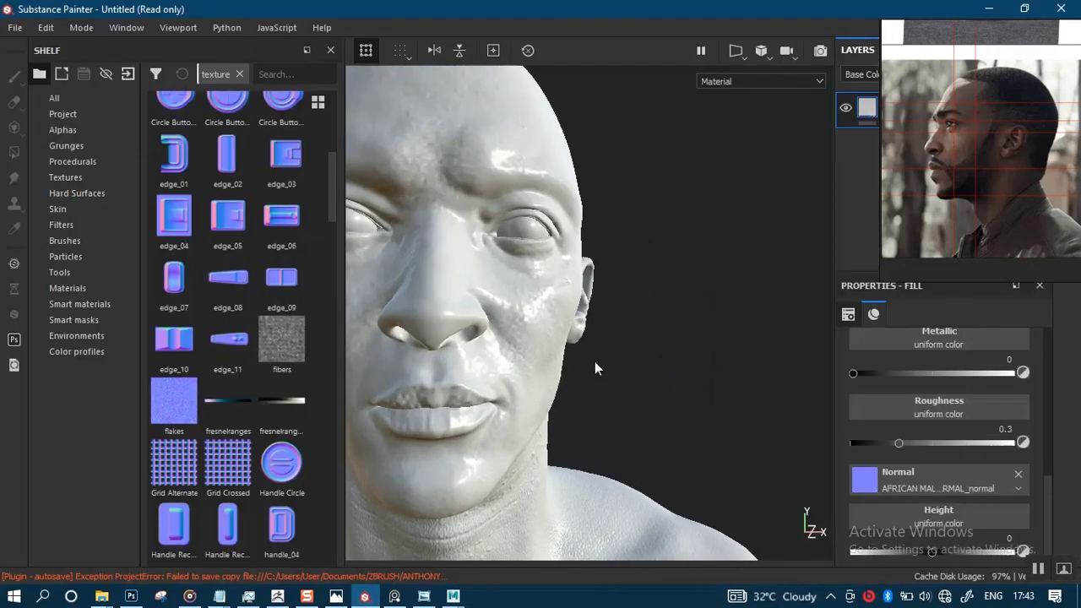
pyautogui.keyDown('alt'); pyautogui.moveTo(512, 363); pyautogui.dragTo(616, 363, button='middle'); pyautogui.keyUp('alt')
pyautogui.keyDown('alt'); pyautogui.moveTo(615, 363); pyautogui.dragTo(460, 282); pyautogui.keyUp('alt')
pyautogui.keyDown('alt'); pyautogui.moveTo(461, 282); pyautogui.dragTo(462, 239, button='right'); pyautogui.keyUp('alt')
pyautogui.keyDown('alt'); pyautogui.moveTo(461, 239); pyautogui.dragTo(499, 295); pyautogui.keyUp('alt')
pyautogui.click(14, 29)
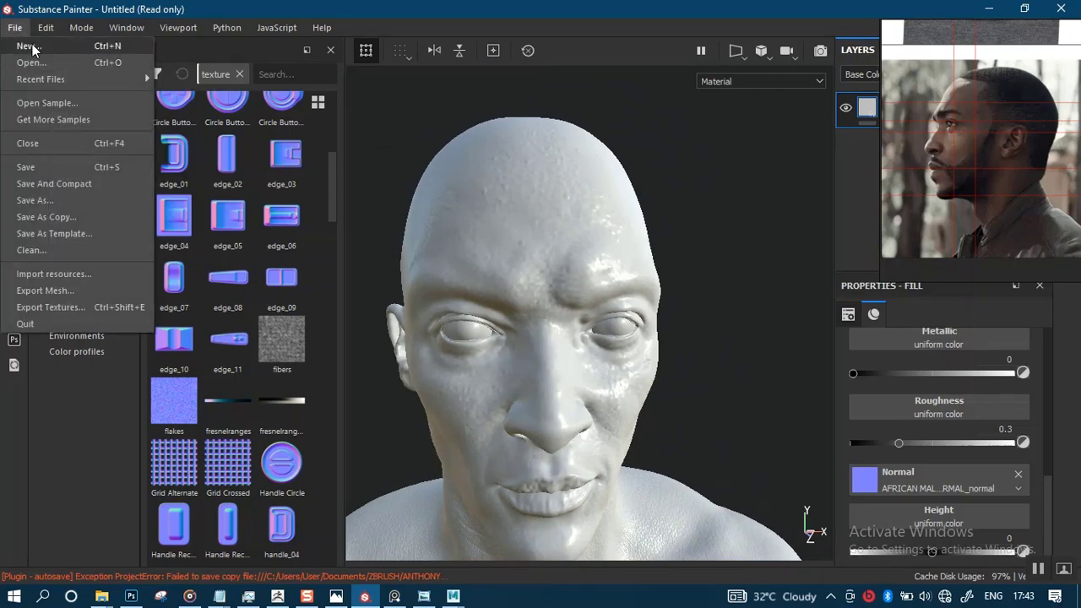
pyautogui.click(32, 48)
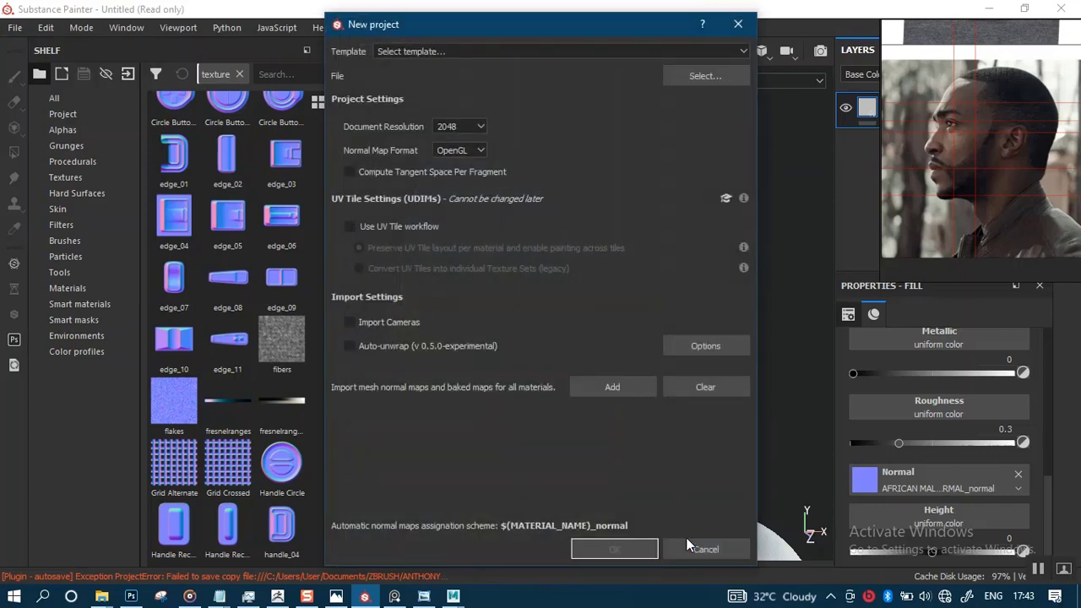
pyautogui.click(688, 545)
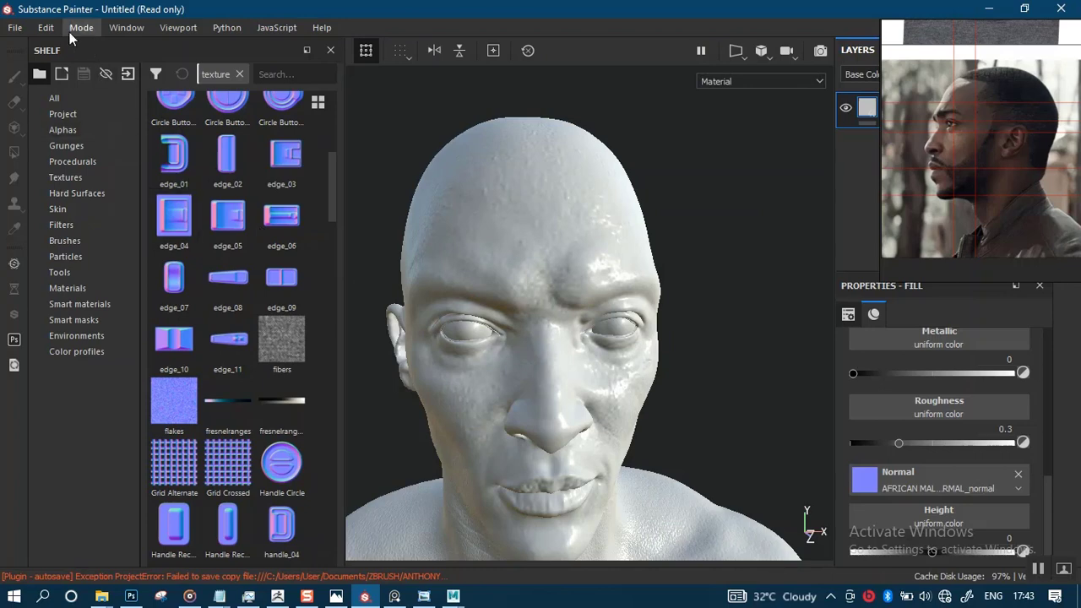
pyautogui.click(48, 28)
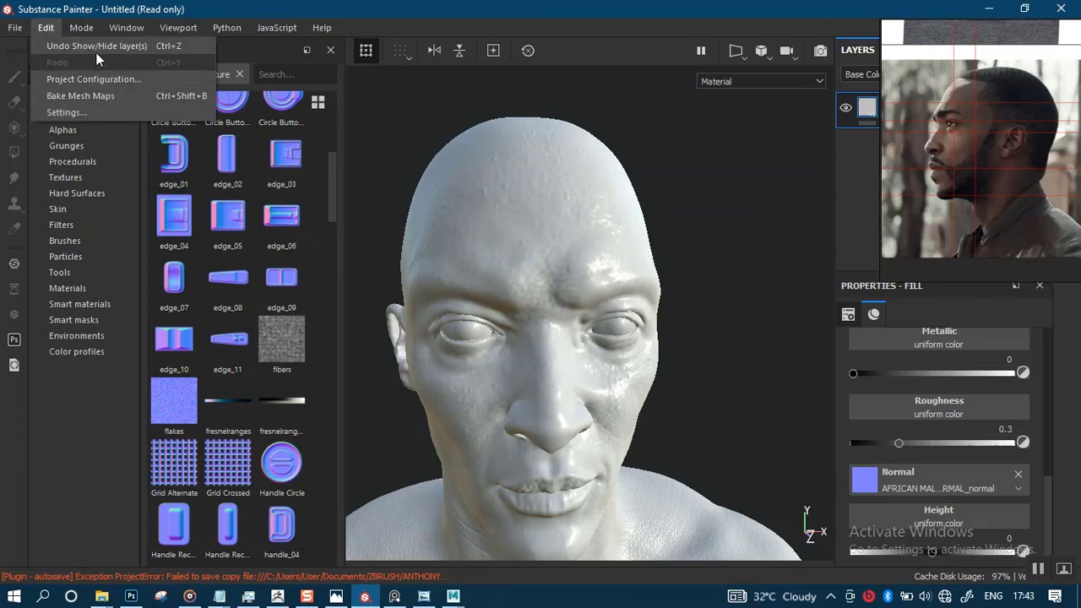
pyautogui.click(87, 80)
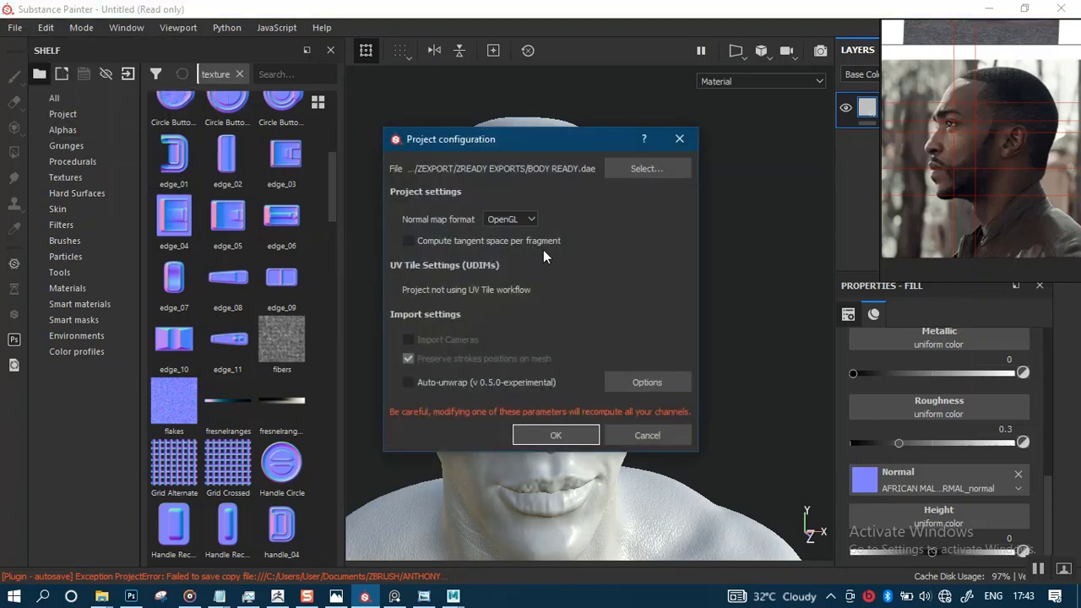
pyautogui.click(652, 432)
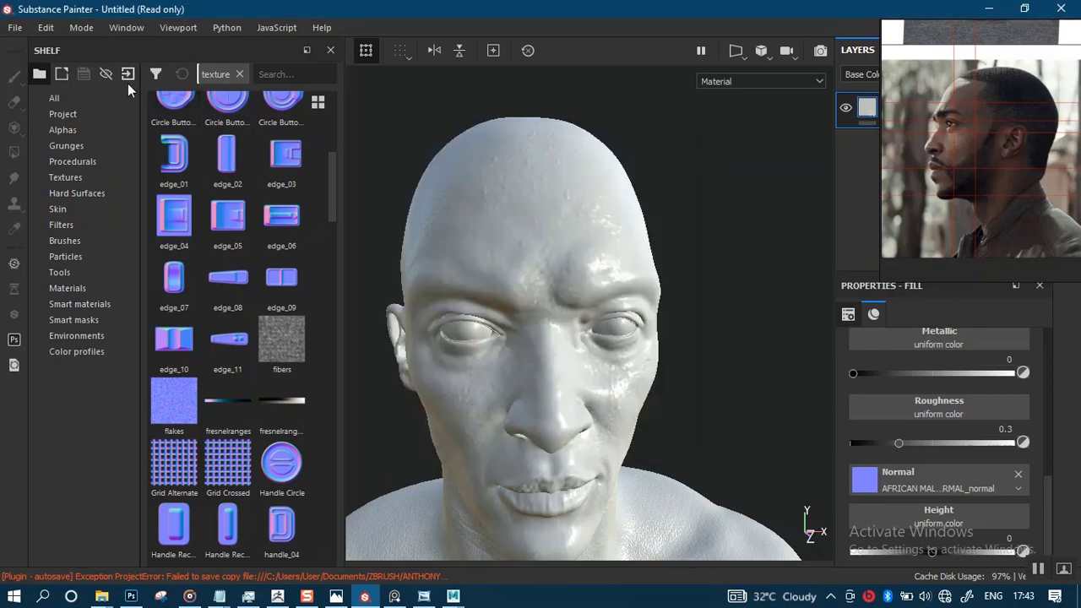
# - Start a new project using BODY READY.dae from the ZEXPORT\ZREADY EXPORTS folder as its mesh
pyautogui.click(37, 47)
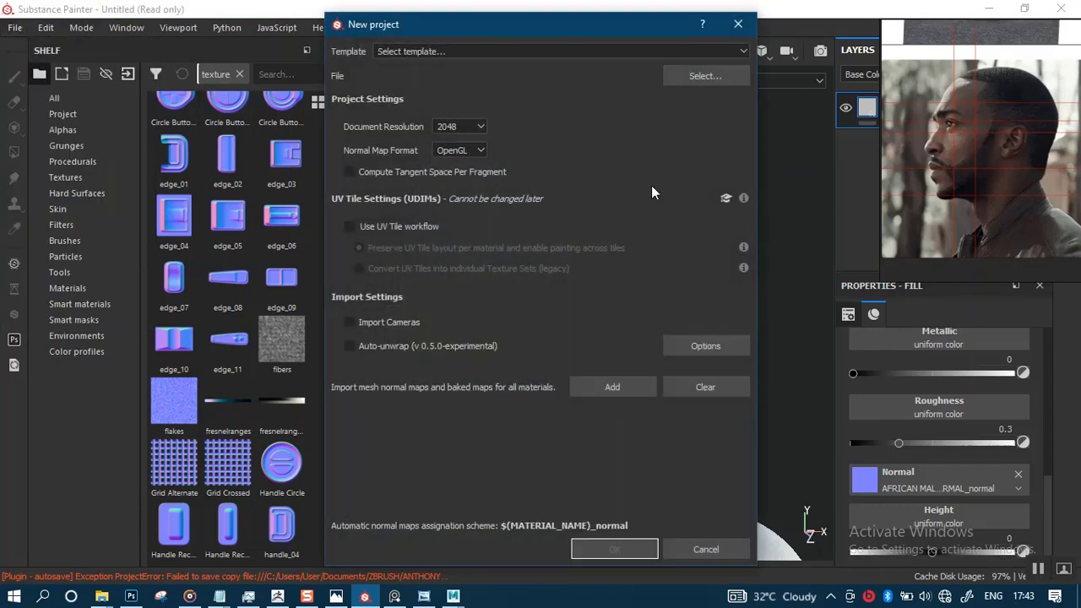
pyautogui.click(693, 76)
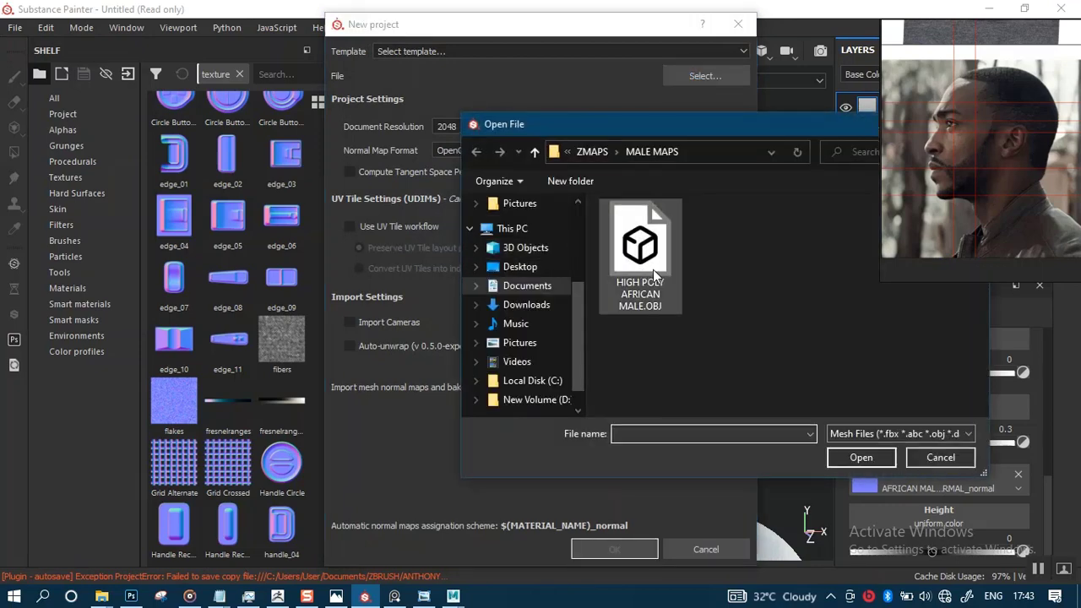
pyautogui.click(593, 152)
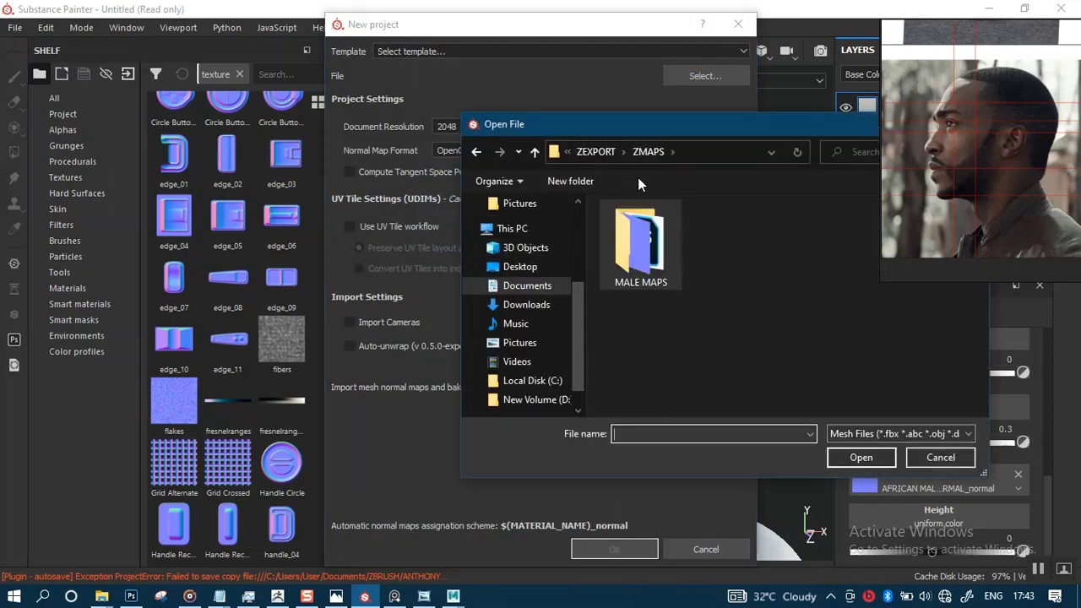
pyautogui.click(527, 145)
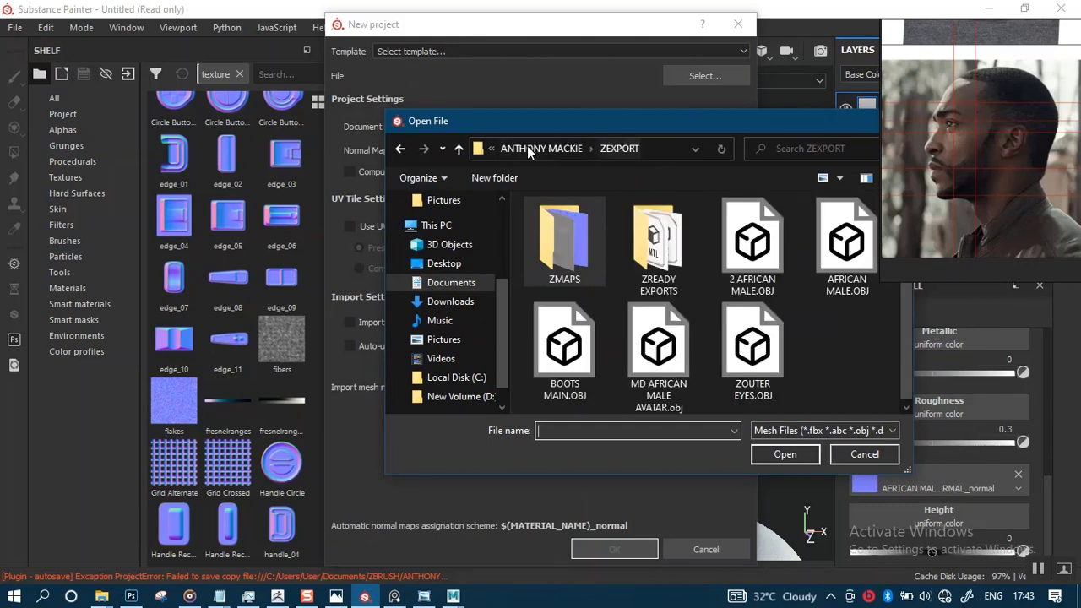
pyautogui.doubleClick(661, 262)
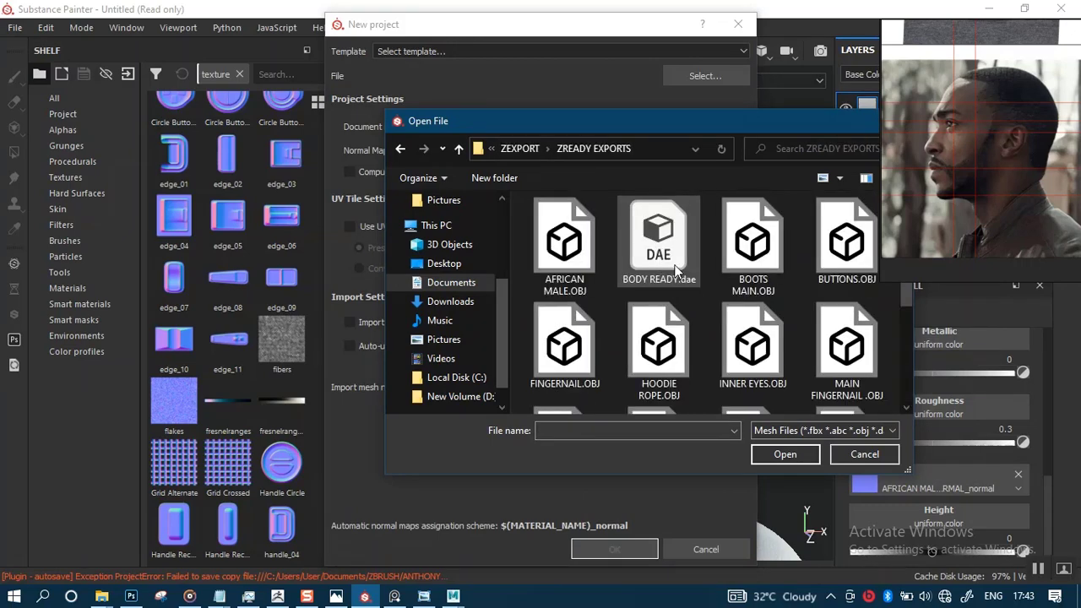
pyautogui.click(678, 268)
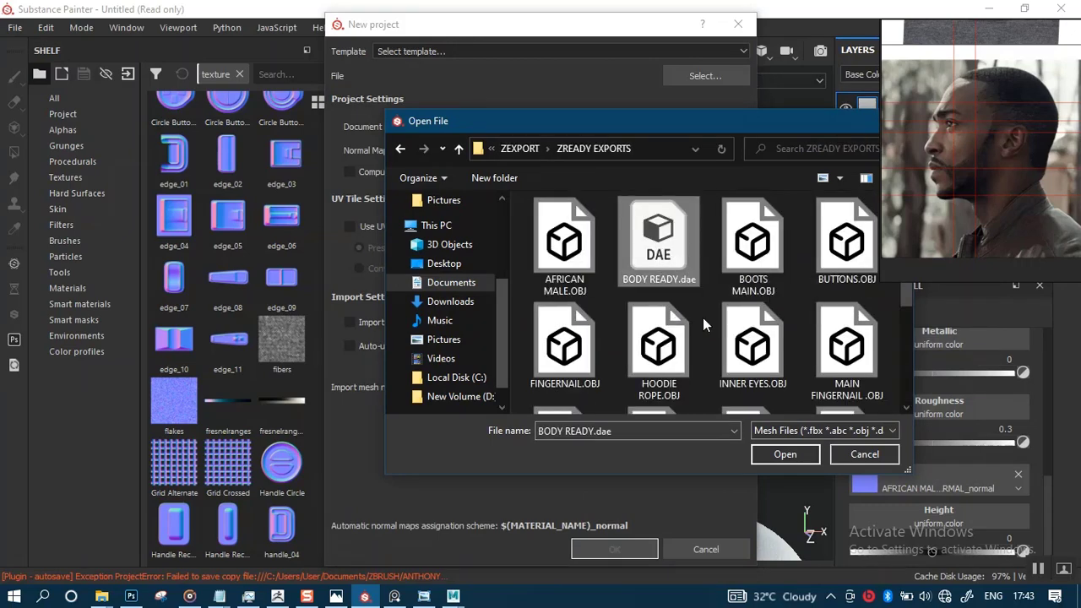
pyautogui.click(769, 455)
# - Add AFRICAL MALE_height.psd and AFRICAN MALE NORMAL_normal.png from ZMAPS\MALE MAPS, and create the project, discarding the open project's changes
pyautogui.click(582, 382)
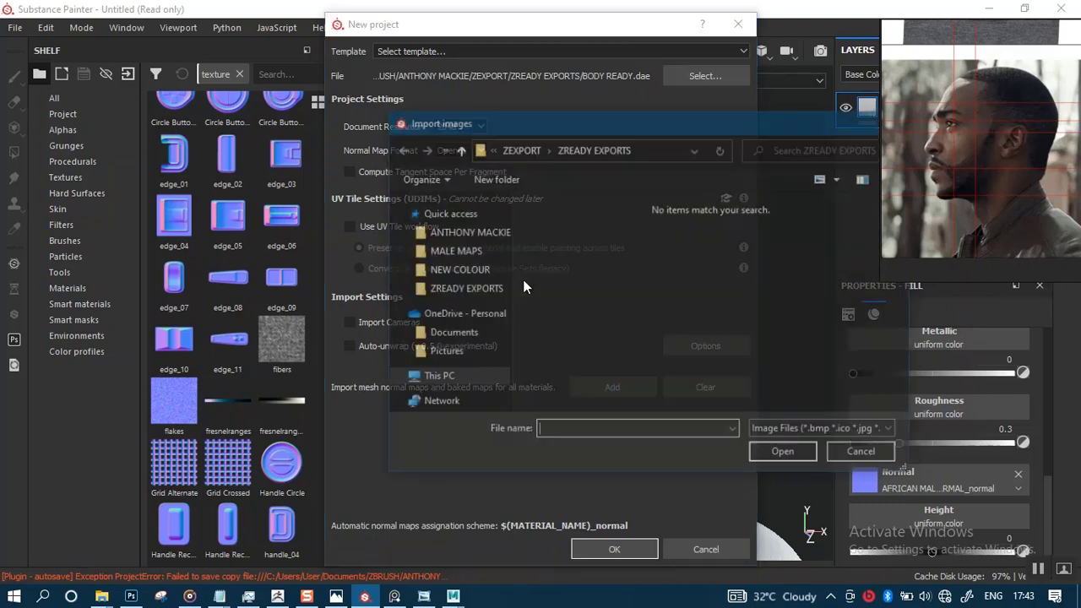
pyautogui.click(523, 154)
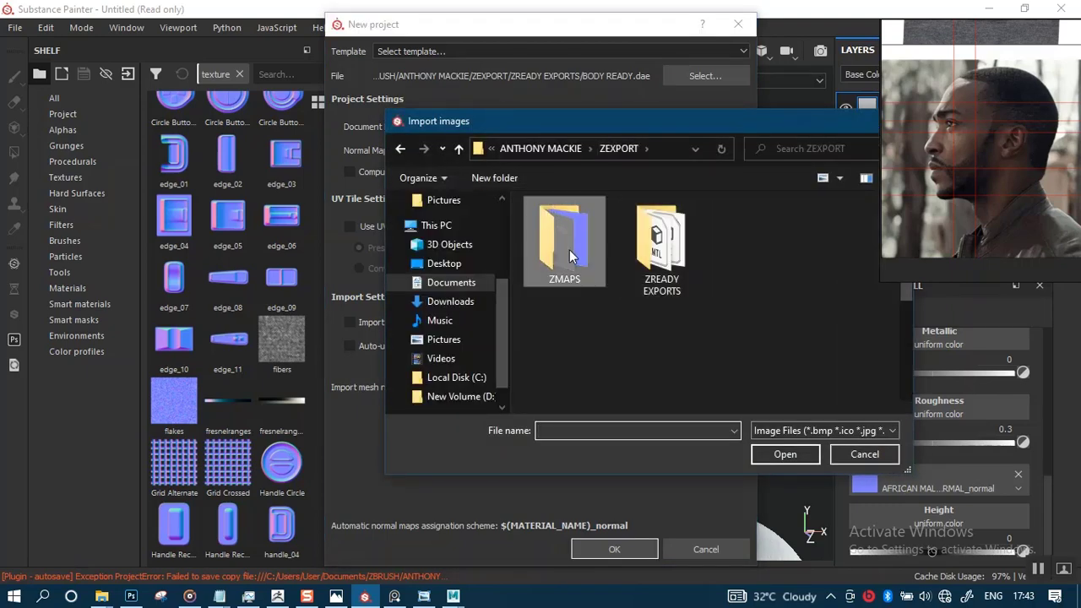
pyautogui.doubleClick(571, 256)
pyautogui.doubleClick(566, 245)
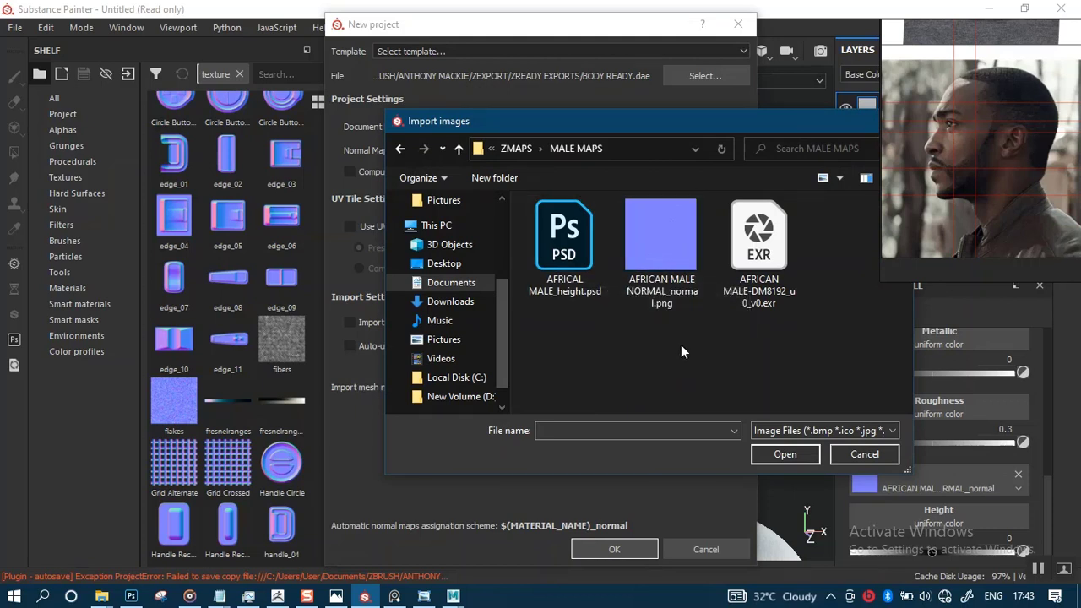
pyautogui.moveTo(680, 344); pyautogui.dragTo(550, 259)
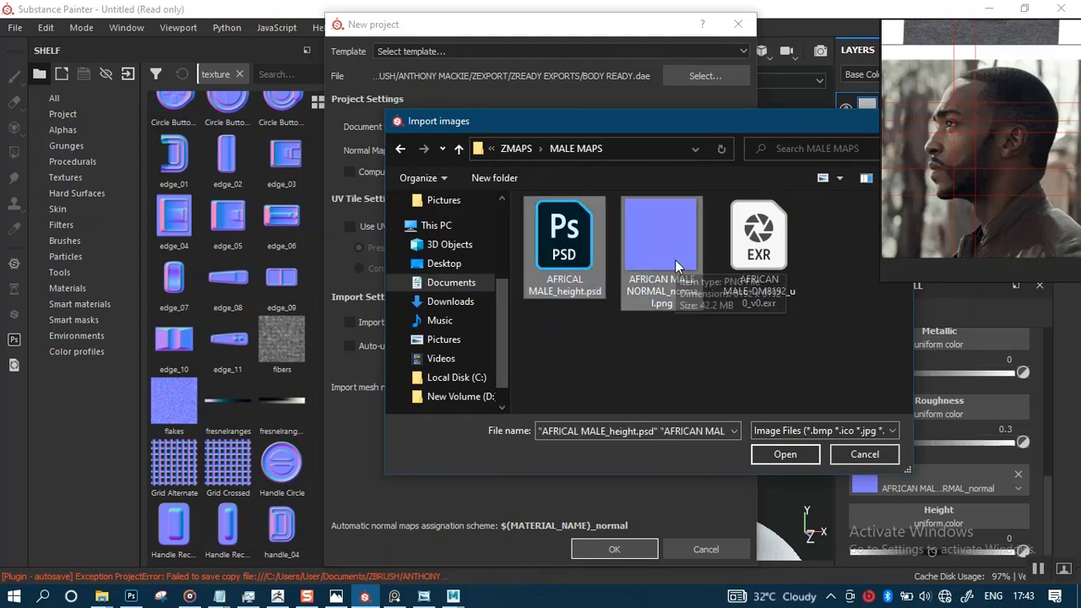
pyautogui.click(783, 455)
pyautogui.click(611, 547)
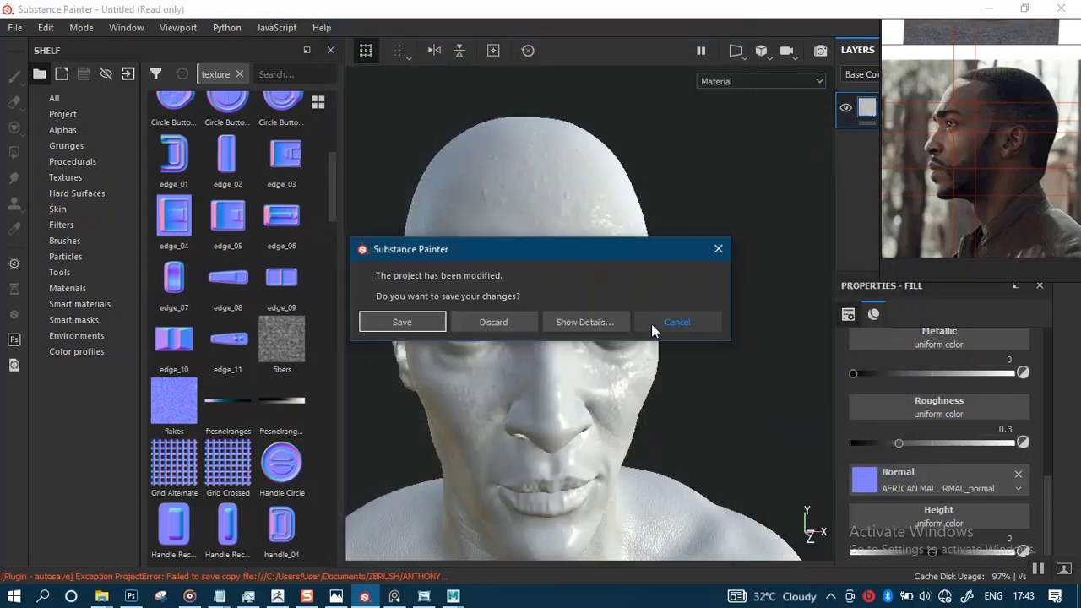
pyautogui.click(478, 326)
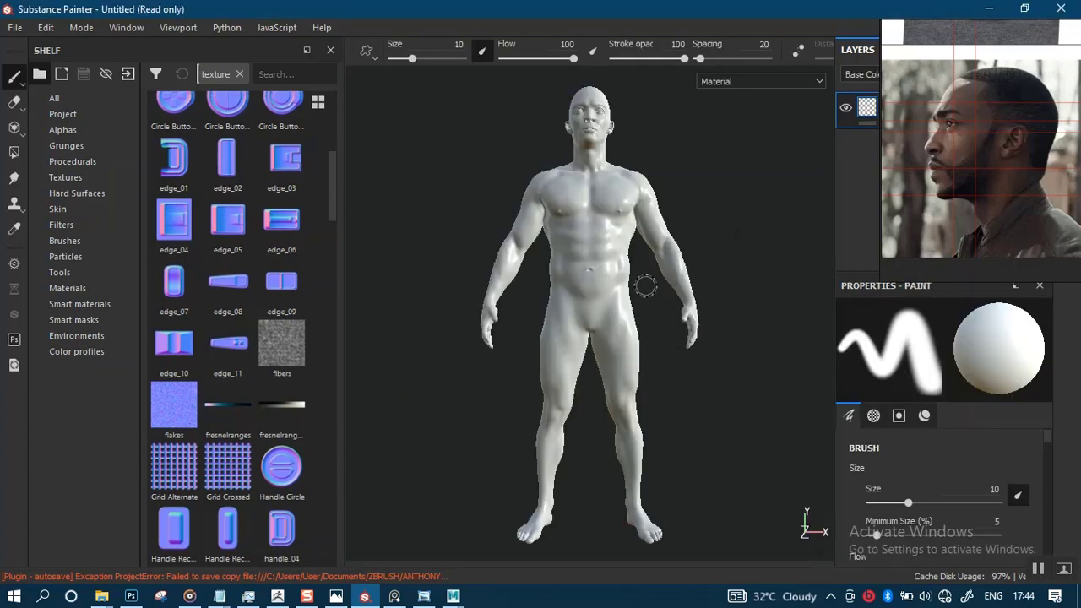
# - Assign AFRICAN MALE NORMAL_normal as the texture set's normal mesh map
pyautogui.scroll(8, 644, 287)
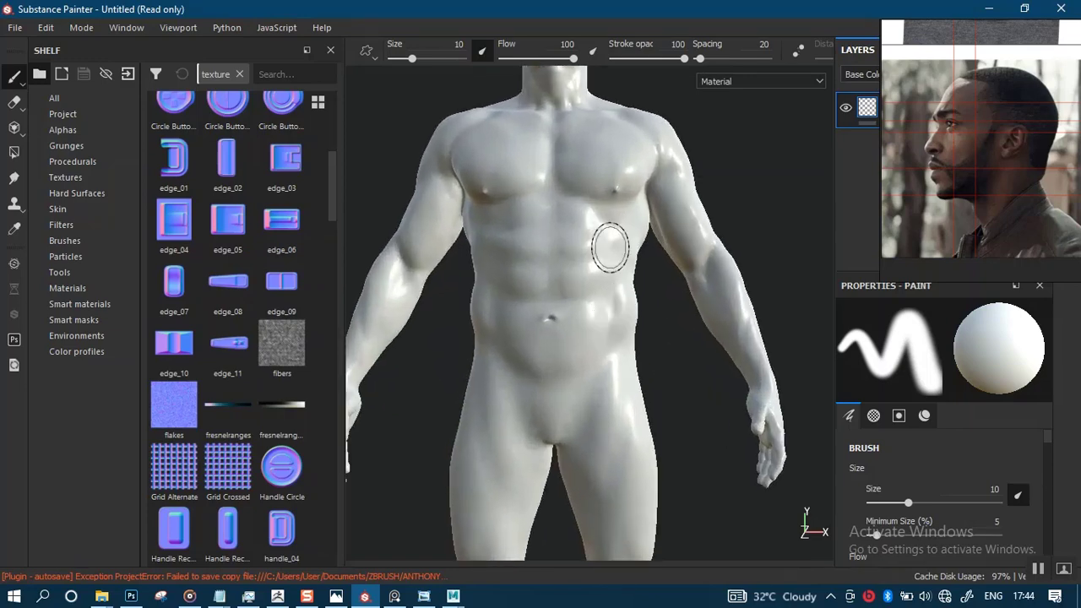
pyautogui.moveTo(609, 246); pyautogui.dragTo(625, 439, button='middle')
pyautogui.moveTo(963, 224); pyautogui.dragTo(606, 161)
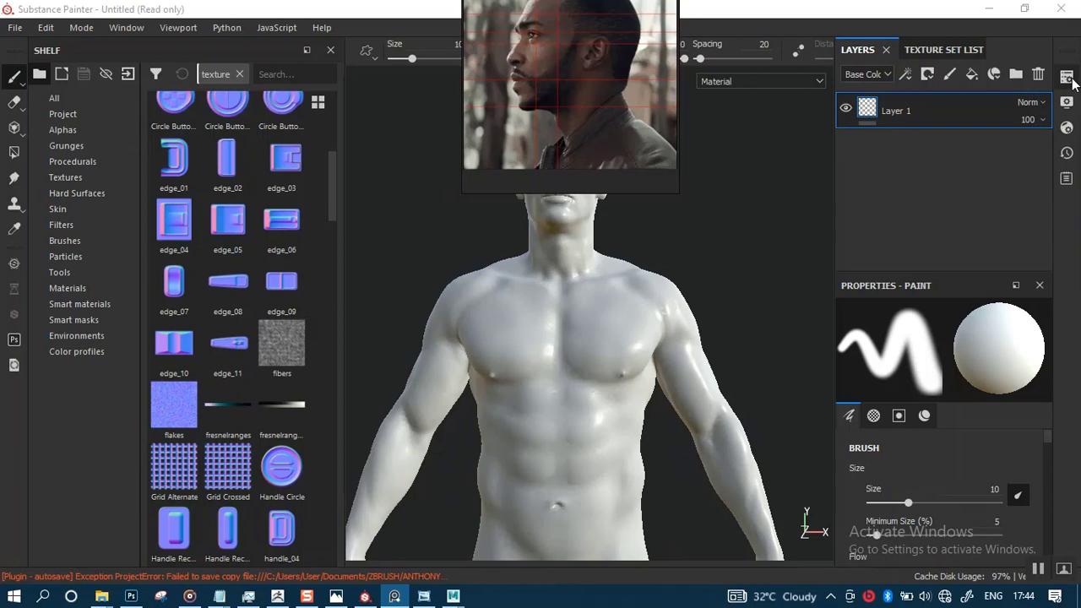
pyautogui.click(1067, 77)
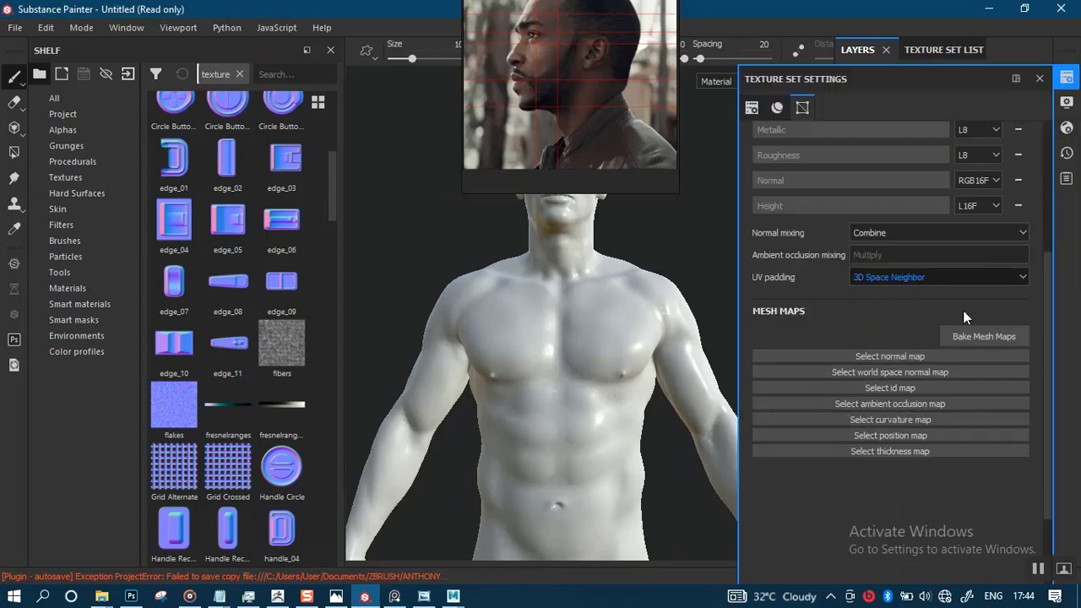
pyautogui.click(911, 355)
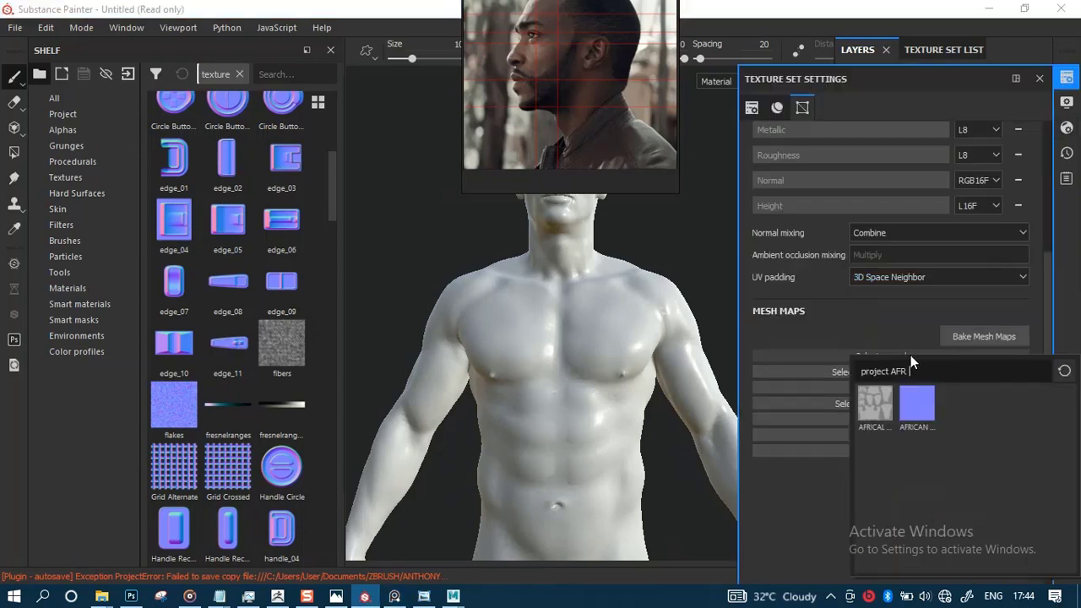
pyautogui.click(916, 409)
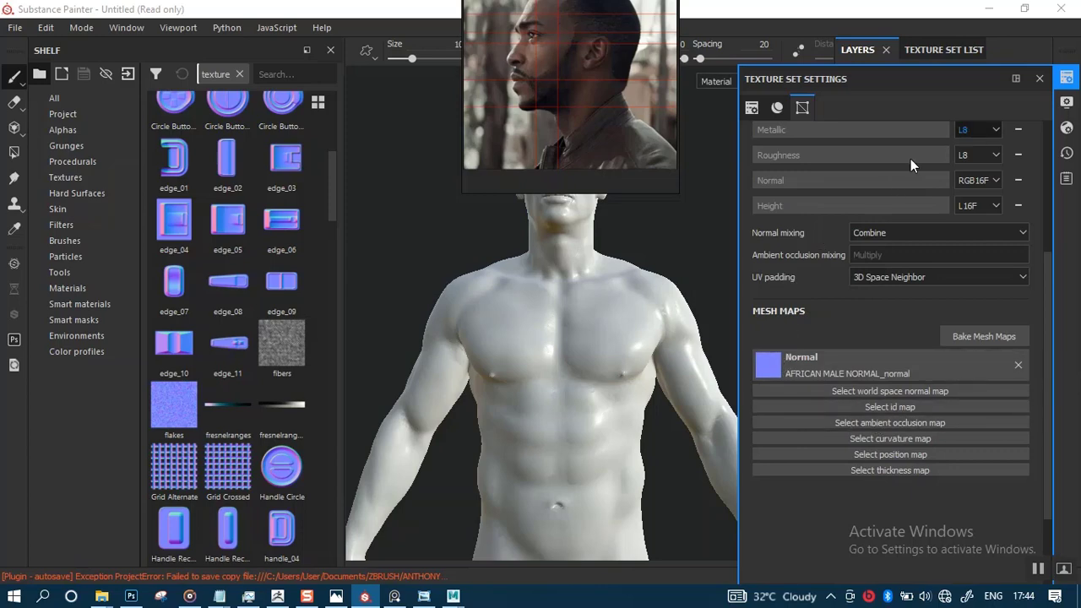
# - Move the reference photo over the shelf, inspect the face up close, and close the texture set settings
pyautogui.moveTo(599, 134); pyautogui.dragTo(184, 269)
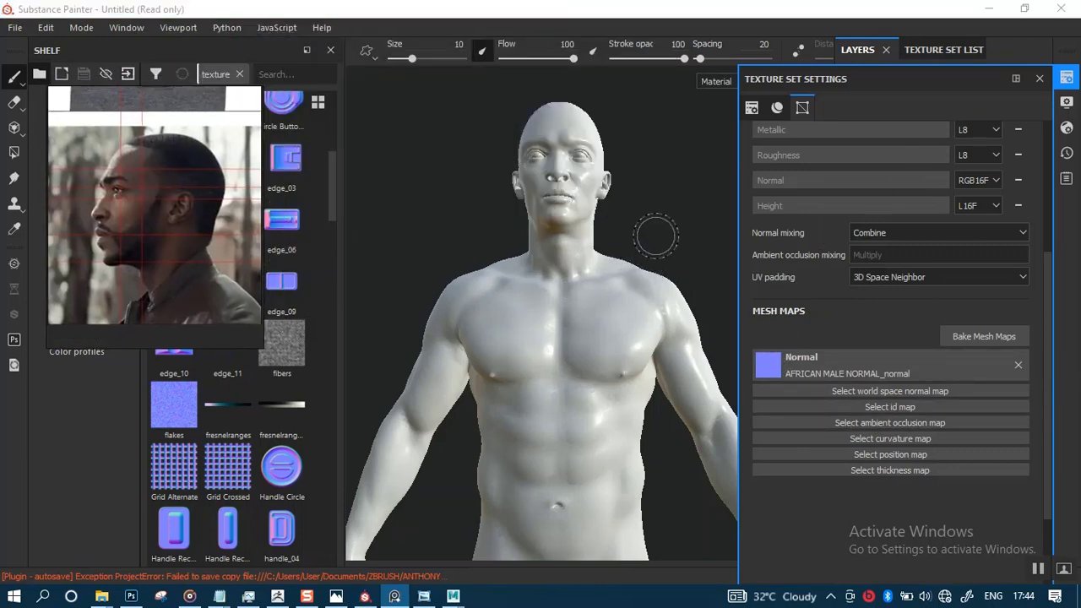
pyautogui.keyDown('alt'); pyautogui.moveTo(657, 225); pyautogui.dragTo(658, 299, button='right'); pyautogui.keyUp('alt')
pyautogui.moveTo(601, 247)
pyautogui.keyDown('alt'); pyautogui.mouseDown(button='middle')
pyautogui.moveTo(574, 413)
pyautogui.moveTo(526, 407)
pyautogui.moveTo(529, 421)
pyautogui.mouseUp(button='middle'); pyautogui.keyUp('alt')
pyautogui.scroll(5, 627, 470)
pyautogui.keyDown('alt'); pyautogui.moveTo(553, 447); pyautogui.dragTo(574, 532, button='right'); pyautogui.keyUp('alt')
pyautogui.keyDown('alt'); pyautogui.moveTo(530, 358); pyautogui.dragTo(549, 430, button='right'); pyautogui.keyUp('alt')
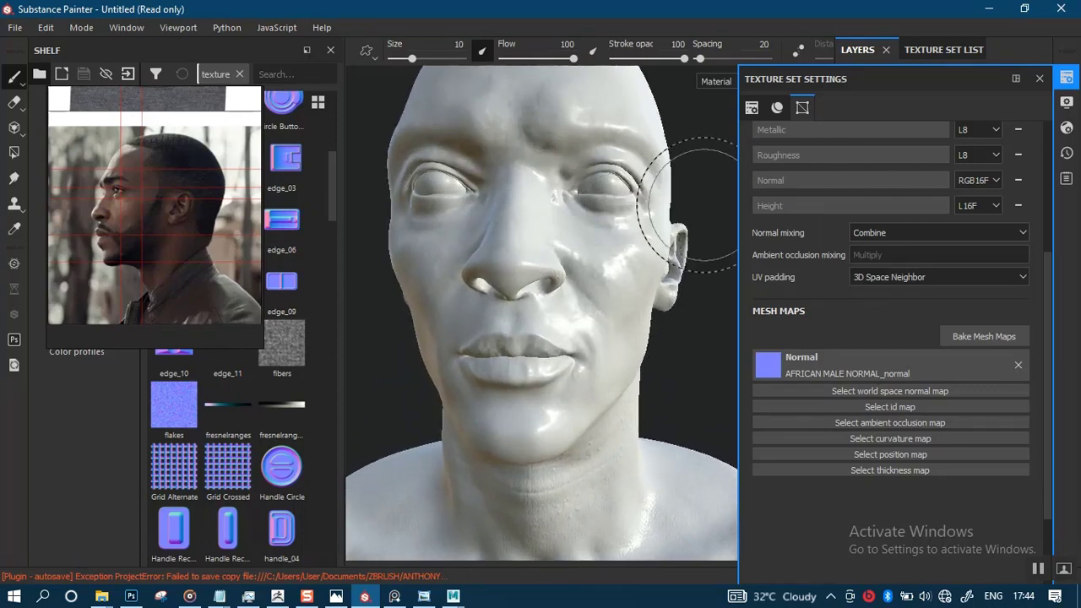
pyautogui.click(1039, 78)
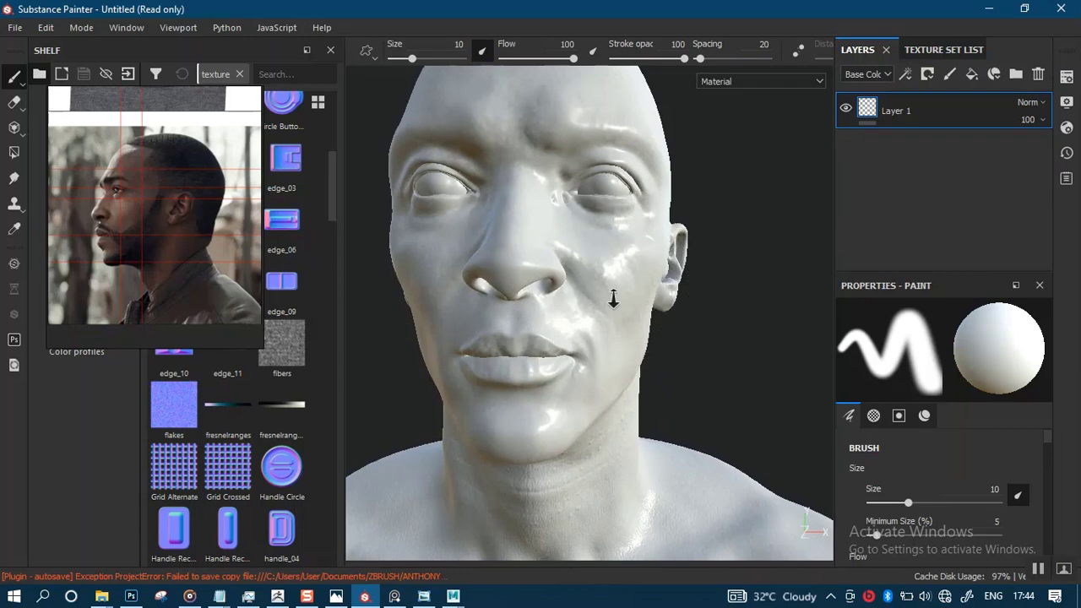
# - Examine the normal detail on the head, neck and chest from several angles and under rotated environment lighting
pyautogui.keyDown('alt'); pyautogui.moveTo(611, 297); pyautogui.dragTo(541, 275, button='right'); pyautogui.keyUp('alt')
pyautogui.keyDown('alt'); pyautogui.moveTo(541, 275); pyautogui.dragTo(600, 325); pyautogui.keyUp('alt')
pyautogui.keyDown('alt'); pyautogui.moveTo(616, 247); pyautogui.dragTo(650, 338); pyautogui.keyUp('alt')
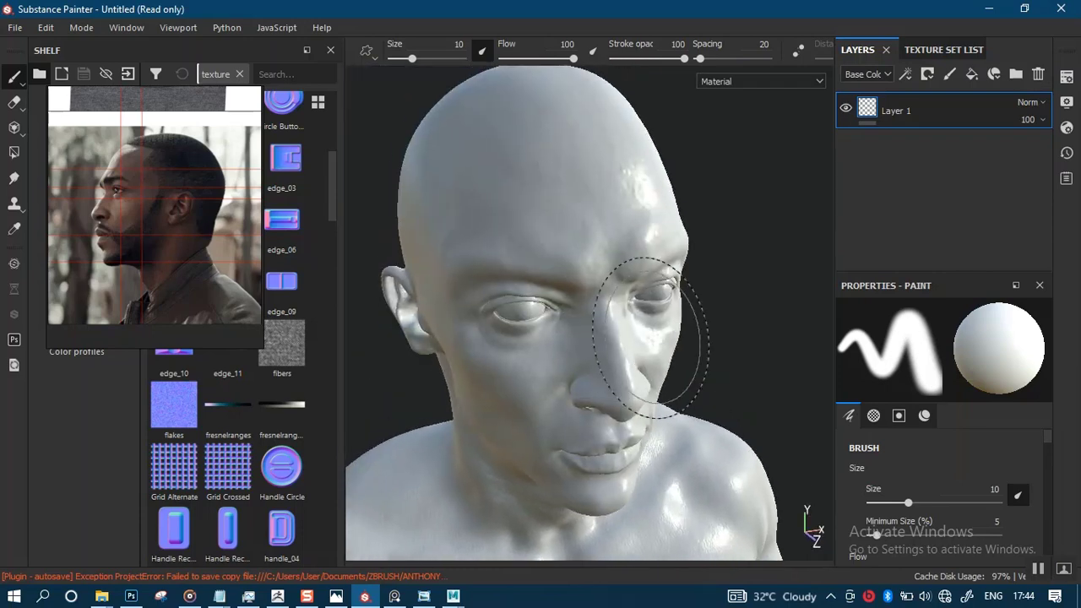
pyautogui.keyDown('alt'); pyautogui.moveTo(580, 272); pyautogui.dragTo(610, 355); pyautogui.keyUp('alt')
pyautogui.keyDown('shift'); pyautogui.moveTo(610, 355); pyautogui.dragTo(629, 370, button='right'); pyautogui.keyUp('shift')
pyautogui.keyDown('alt'); pyautogui.moveTo(629, 420); pyautogui.dragTo(548, 192, button='middle'); pyautogui.keyUp('alt')
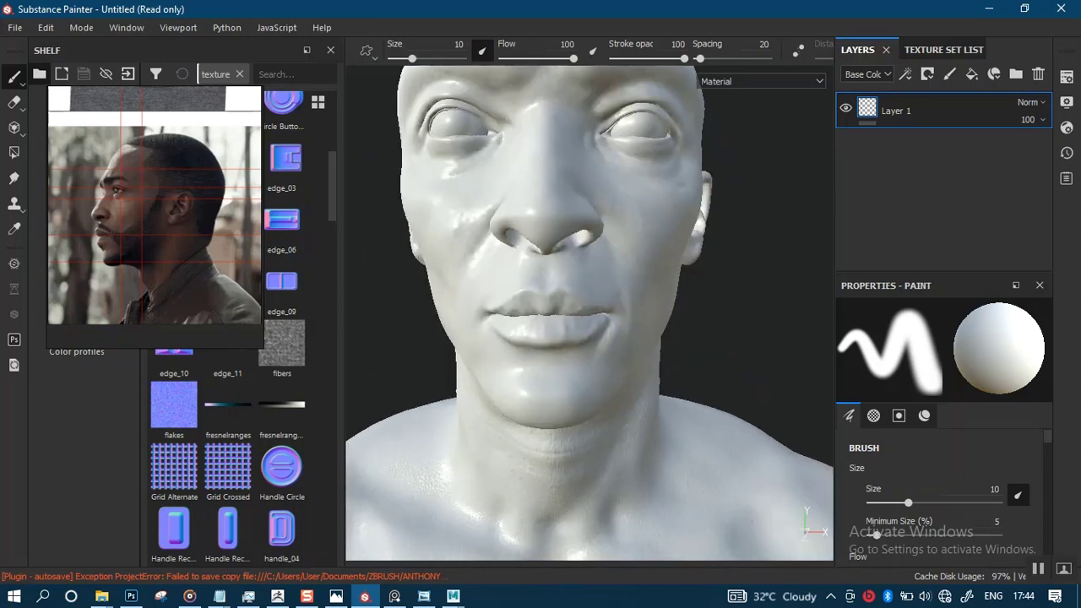
pyautogui.keyDown('alt'); pyautogui.moveTo(576, 384); pyautogui.dragTo(548, 308, button='right'); pyautogui.keyUp('alt')
pyautogui.keyDown('alt'); pyautogui.moveTo(560, 363); pyautogui.dragTo(570, 407); pyautogui.keyUp('alt')
pyautogui.keyDown('alt'); pyautogui.moveTo(571, 407); pyautogui.dragTo(568, 211, button='middle'); pyautogui.keyUp('alt')
pyautogui.keyDown('alt'); pyautogui.moveTo(567, 211); pyautogui.dragTo(617, 287, button='right'); pyautogui.keyUp('alt')
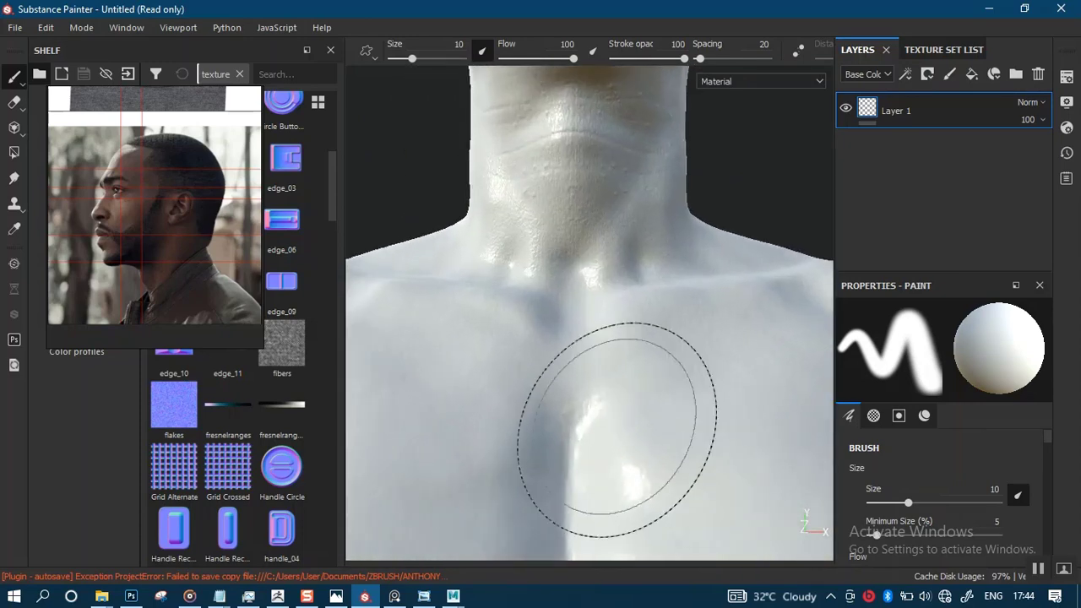
pyautogui.keyDown('alt'); pyautogui.moveTo(659, 336); pyautogui.dragTo(624, 279); pyautogui.keyUp('alt')
pyautogui.moveTo(624, 280)
pyautogui.keyDown('alt'); pyautogui.mouseDown(button='middle')
pyautogui.moveTo(434, 204)
pyautogui.moveTo(444, 289)
pyautogui.moveTo(492, 425)
pyautogui.mouseUp(button='middle'); pyautogui.keyUp('alt')
pyautogui.keyDown('alt'); pyautogui.moveTo(518, 353); pyautogui.dragTo(560, 511, button='middle'); pyautogui.keyUp('alt')
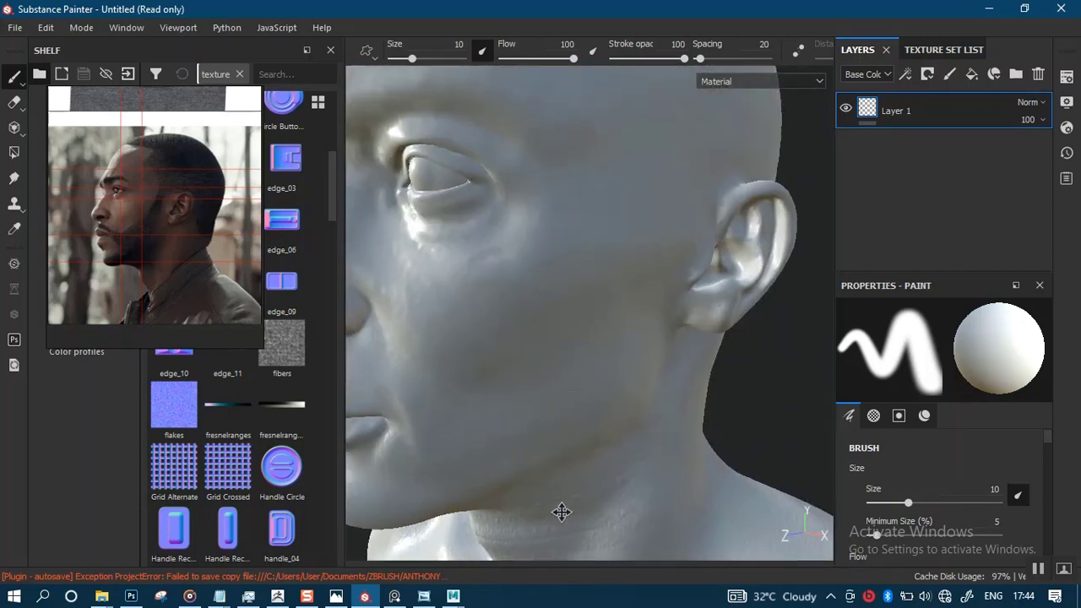
pyautogui.moveTo(579, 374)
pyautogui.keyDown('shift'); pyautogui.mouseDown(button='right')
pyautogui.moveTo(485, 379)
pyautogui.moveTo(506, 380)
pyautogui.mouseUp(button='right'); pyautogui.keyUp('shift')
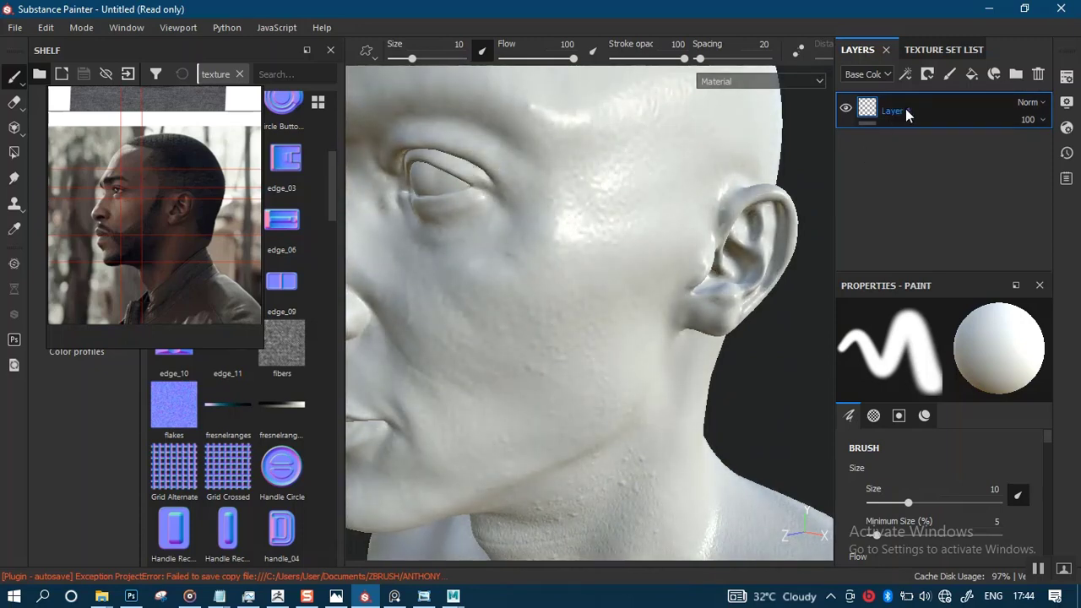
# - Delete Layer 1 and check the bare face and neck under rotated environment lighting
pyautogui.press('Delete')
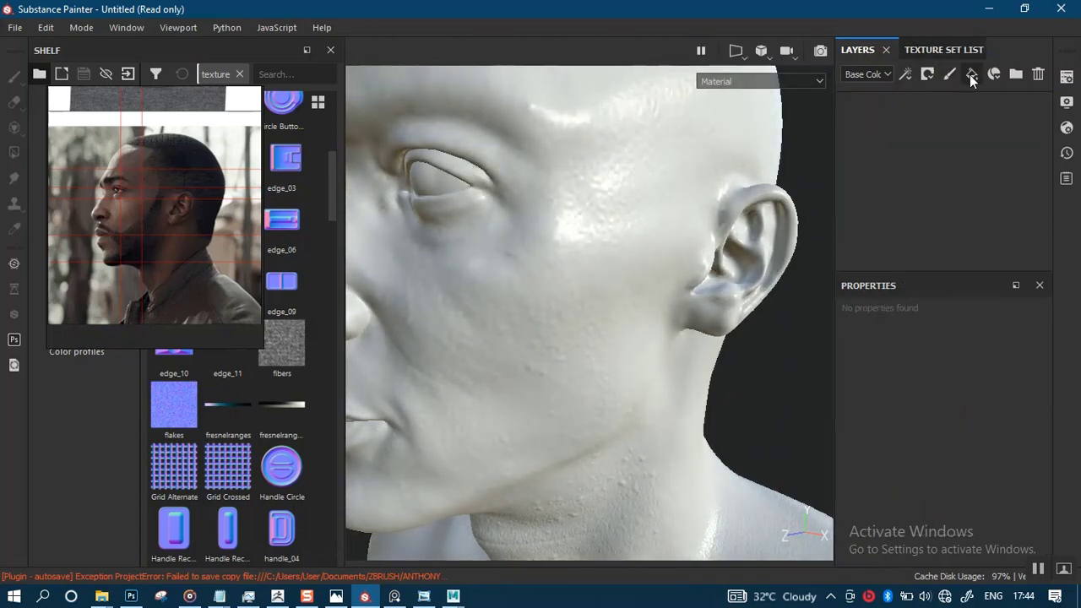
pyautogui.keyDown('alt'); pyautogui.moveTo(539, 347); pyautogui.dragTo(635, 365); pyautogui.keyUp('alt')
pyautogui.keyDown('shift'); pyautogui.moveTo(656, 336); pyautogui.dragTo(600, 365, button='right'); pyautogui.keyUp('shift')
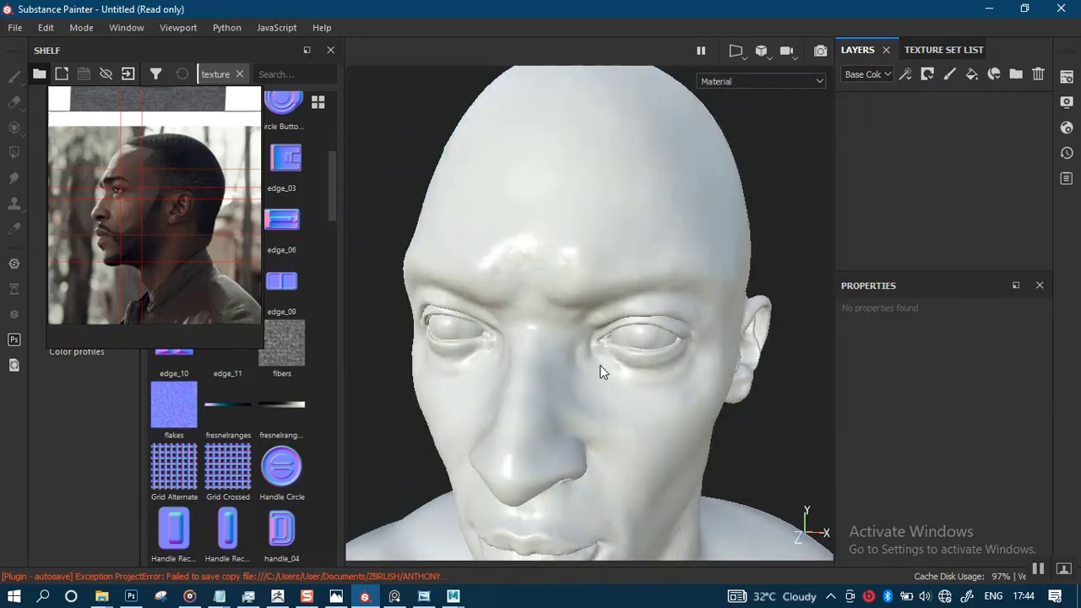
pyautogui.keyDown('alt'); pyautogui.moveTo(586, 446); pyautogui.dragTo(594, 185, button='middle'); pyautogui.keyUp('alt')
pyautogui.keyDown('alt'); pyautogui.moveTo(594, 189); pyautogui.dragTo(527, 258, button='right'); pyautogui.keyUp('alt')
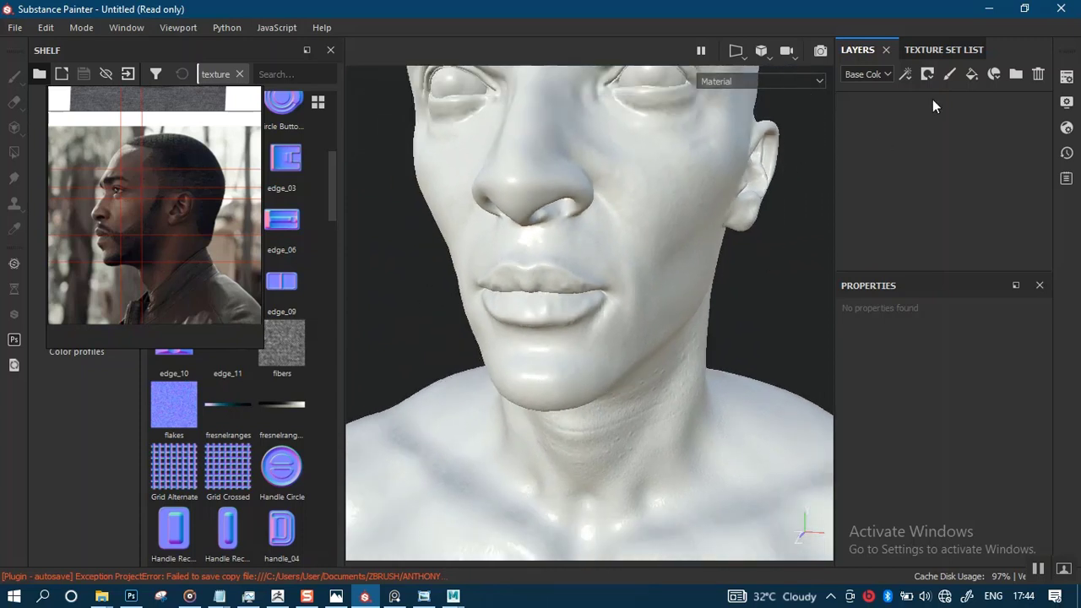
# - Add a fill layer to the empty layer stack
pyautogui.click(1065, 78)
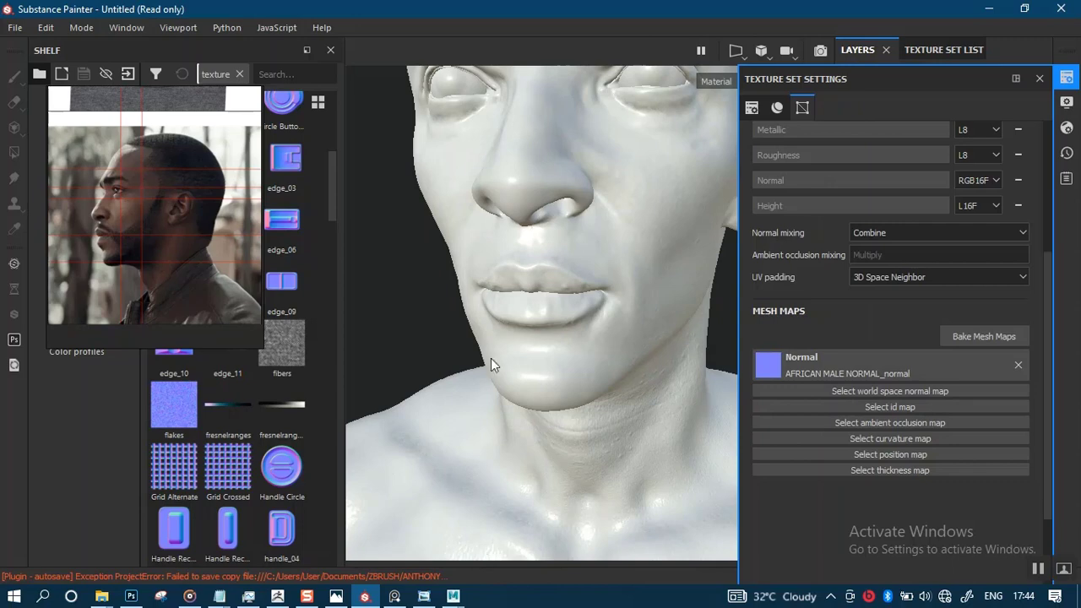
pyautogui.keyDown('alt'); pyautogui.moveTo(587, 258); pyautogui.dragTo(511, 395); pyautogui.keyUp('alt')
pyautogui.click(1039, 79)
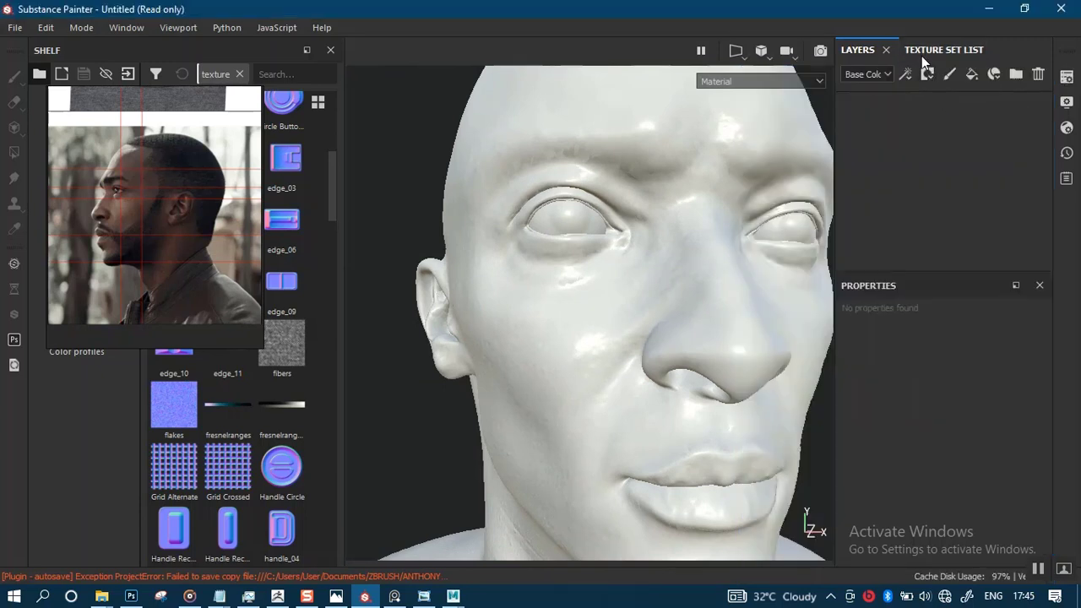
pyautogui.click(971, 76)
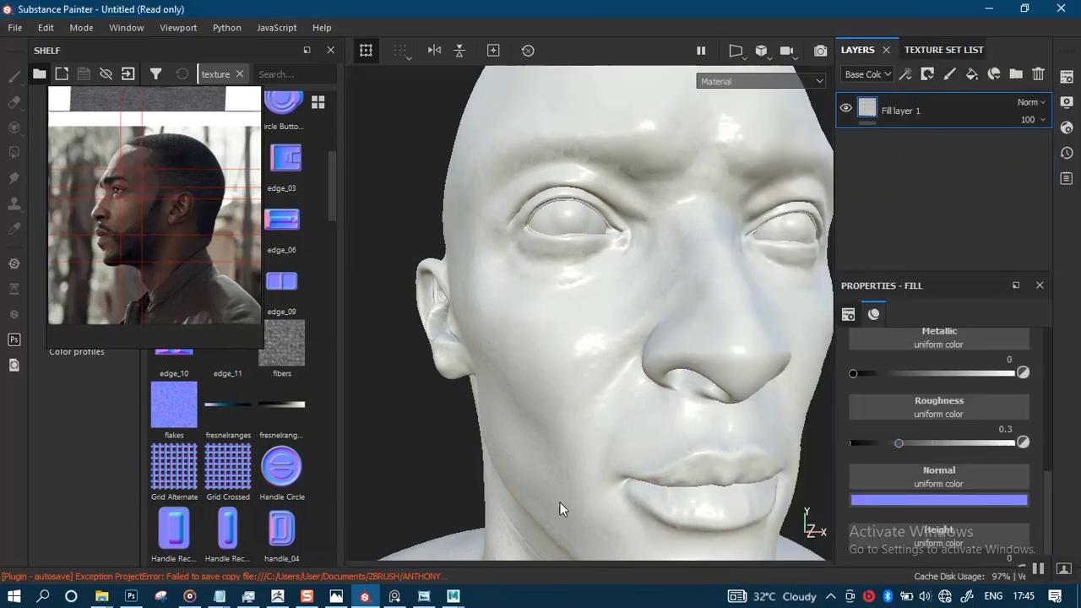
# - Move the reference photo clear of the shelf and select the AFRICAN MALE NORMAL_normal texture
pyautogui.moveTo(171, 296); pyautogui.dragTo(44, 498)
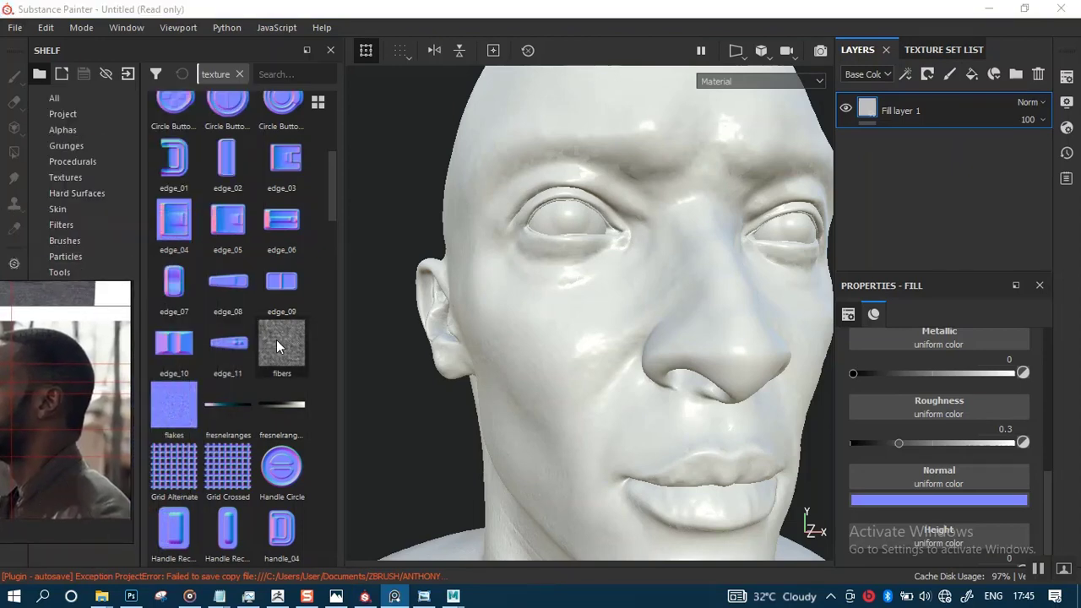
pyautogui.scroll(5, 276, 340)
pyautogui.click(238, 150)
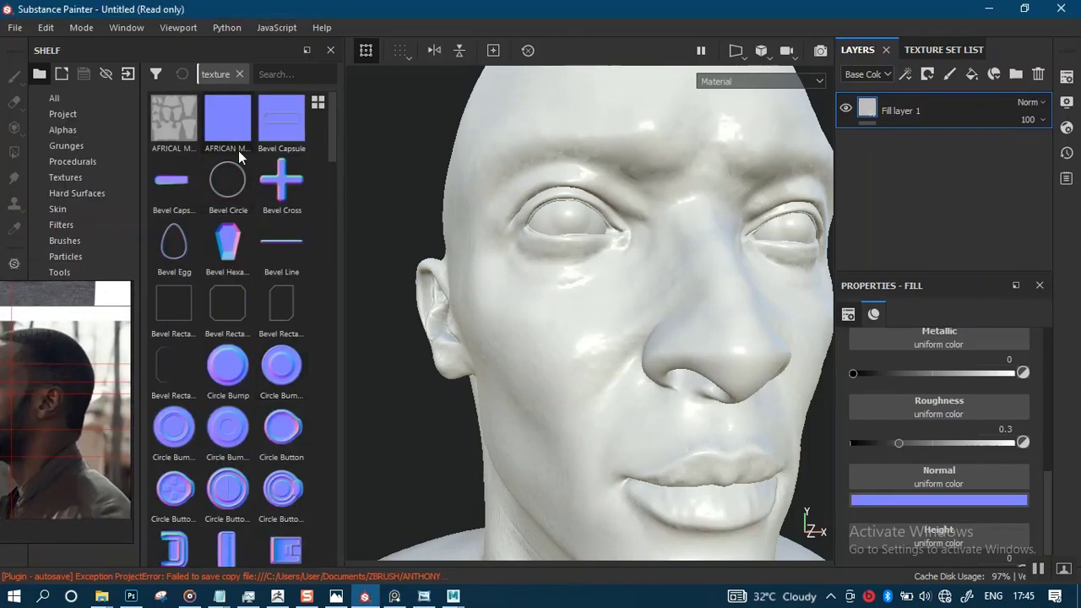
pyautogui.moveTo(231, 121)
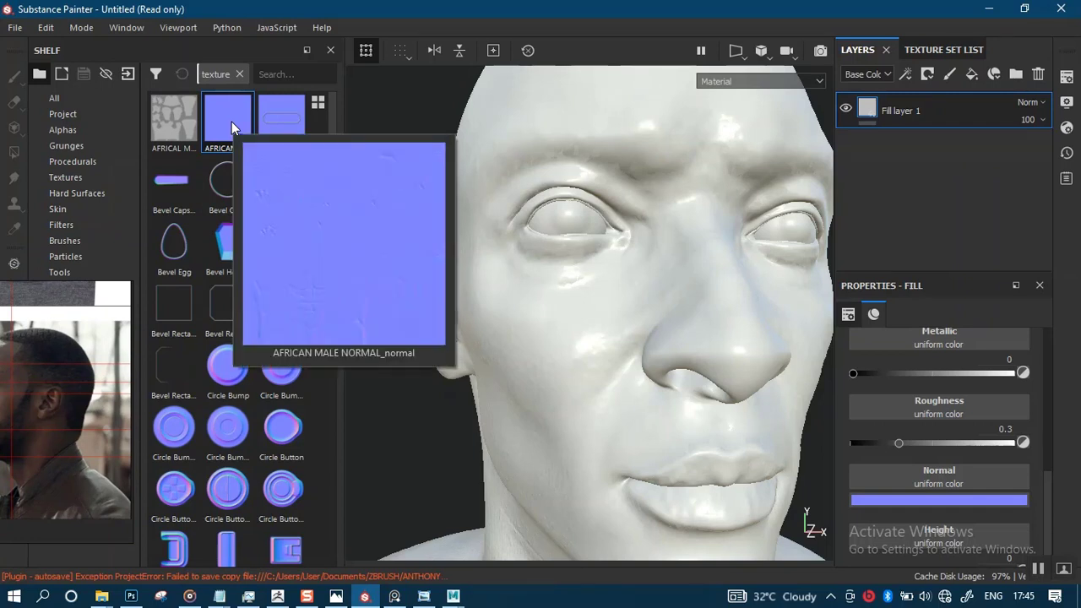
pyautogui.moveTo(219, 123); pyautogui.dragTo(303, 152)
# - Set the AFRICA_MALE texture set's size to 4096 and close its settings
pyautogui.click(1069, 79)
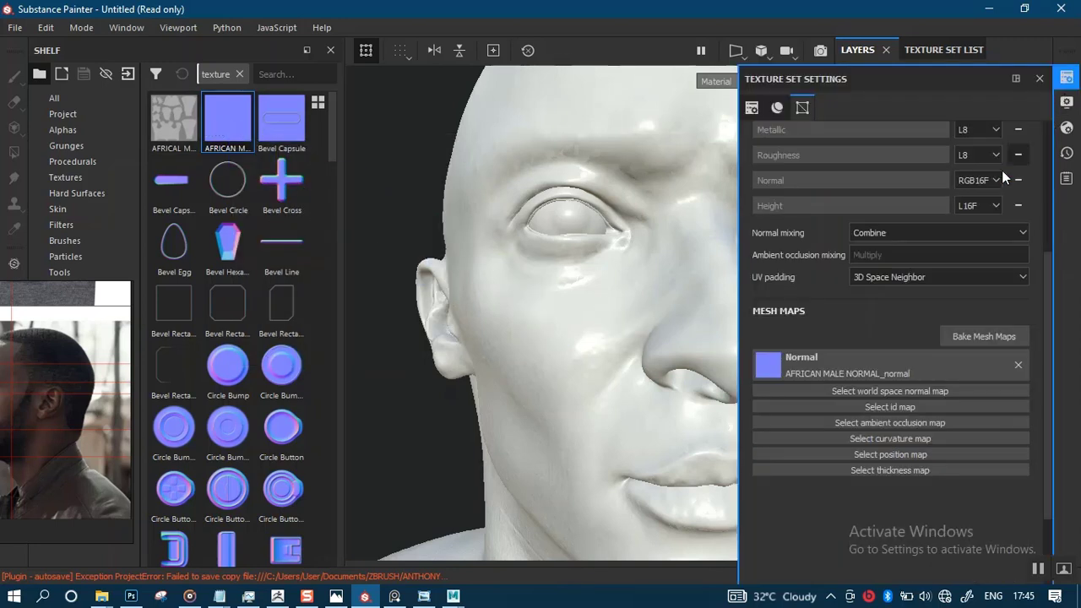
pyautogui.scroll(5, 888, 303)
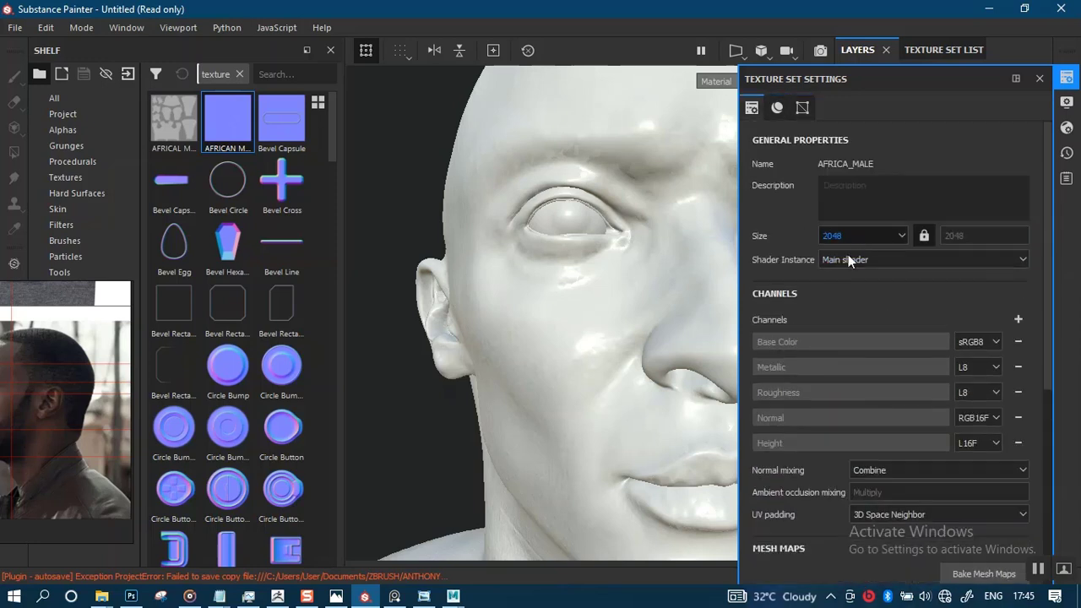
pyautogui.click(868, 234)
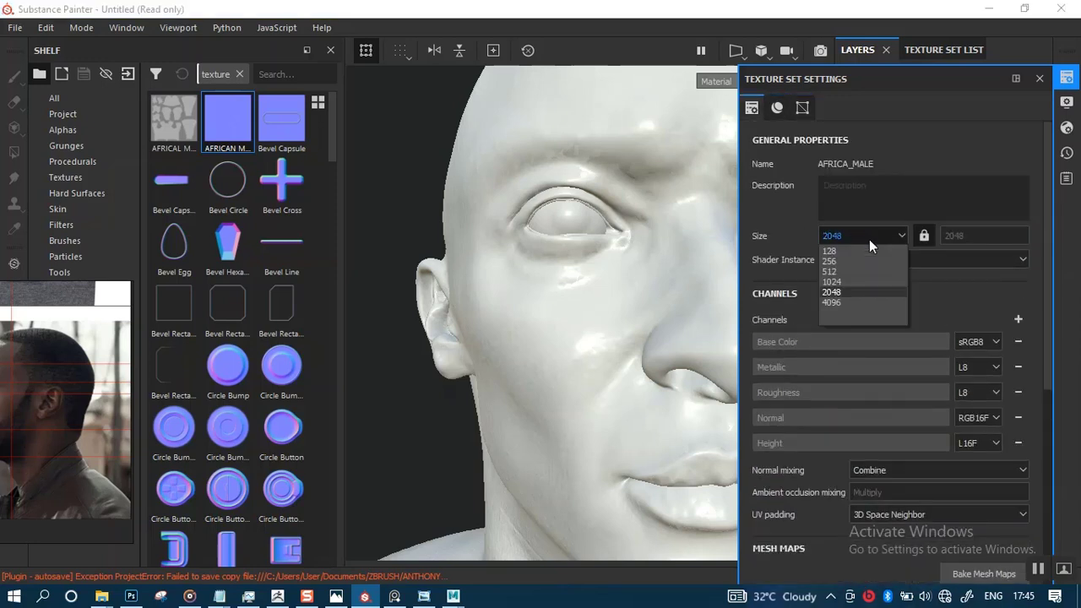
pyautogui.click(841, 302)
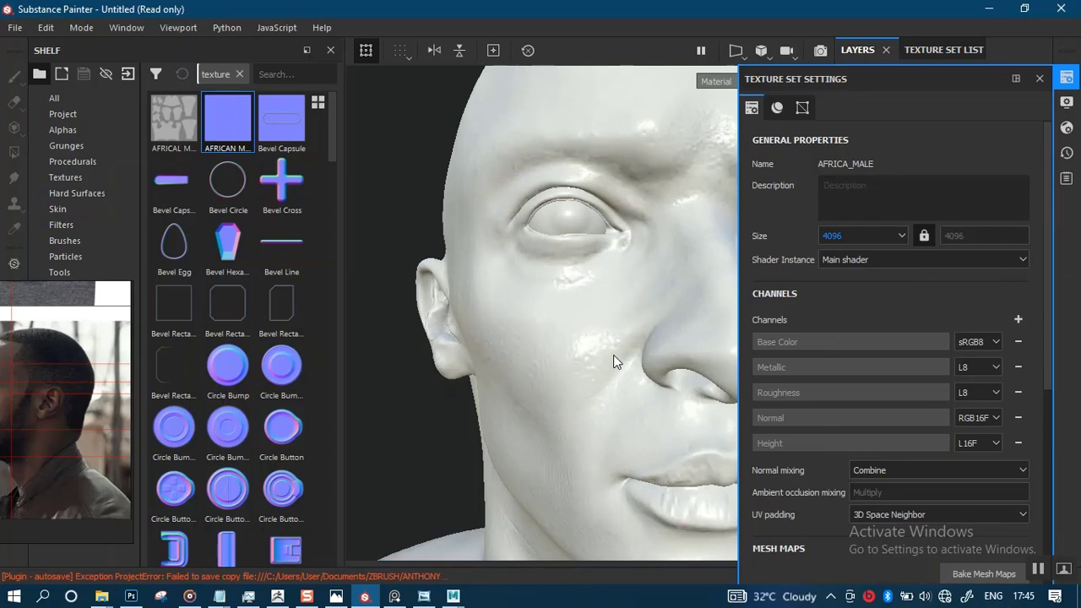
pyautogui.click(1039, 80)
# - Examine the skin detail on the forehead, nose and cheeks from several angles
pyautogui.keyDown('alt'); pyautogui.moveTo(723, 324); pyautogui.dragTo(638, 217, button='right'); pyautogui.keyUp('alt')
pyautogui.keyDown('alt'); pyautogui.moveTo(686, 343); pyautogui.dragTo(554, 369, button='middle'); pyautogui.keyUp('alt')
pyautogui.keyDown('alt'); pyautogui.moveTo(554, 369); pyautogui.dragTo(580, 441, button='right'); pyautogui.keyUp('alt')
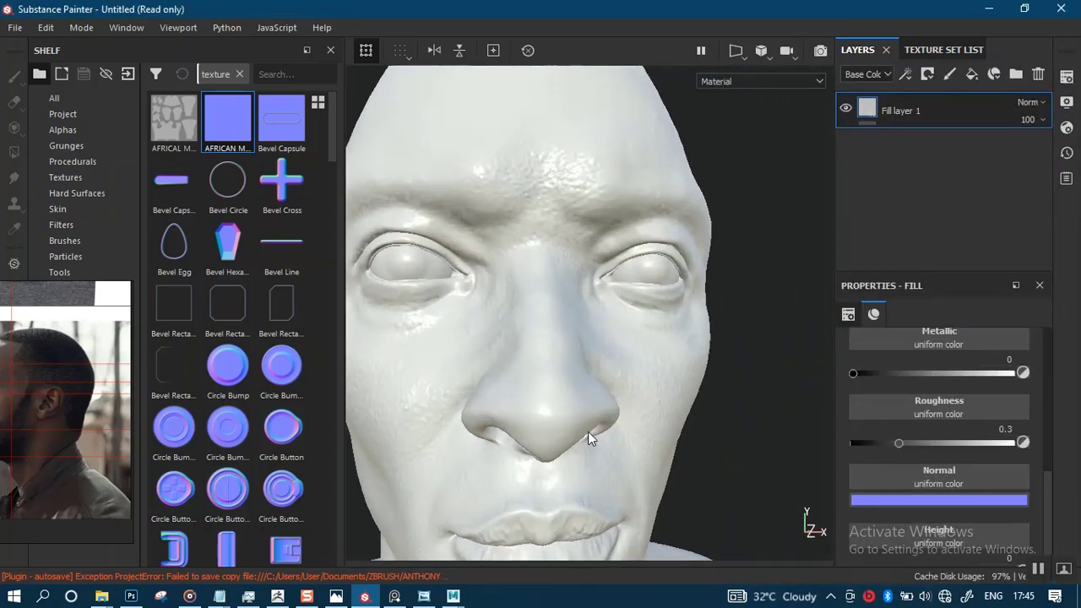
pyautogui.keyDown('alt'); pyautogui.moveTo(579, 441); pyautogui.dragTo(605, 234, button='middle'); pyautogui.keyUp('alt')
pyautogui.keyDown('alt'); pyautogui.moveTo(605, 233); pyautogui.dragTo(621, 316, button='right'); pyautogui.keyUp('alt')
pyautogui.keyDown('alt'); pyautogui.moveTo(622, 315); pyautogui.dragTo(620, 451); pyautogui.keyUp('alt')
pyautogui.keyDown('alt'); pyautogui.moveTo(619, 380); pyautogui.dragTo(624, 435); pyautogui.keyUp('alt')
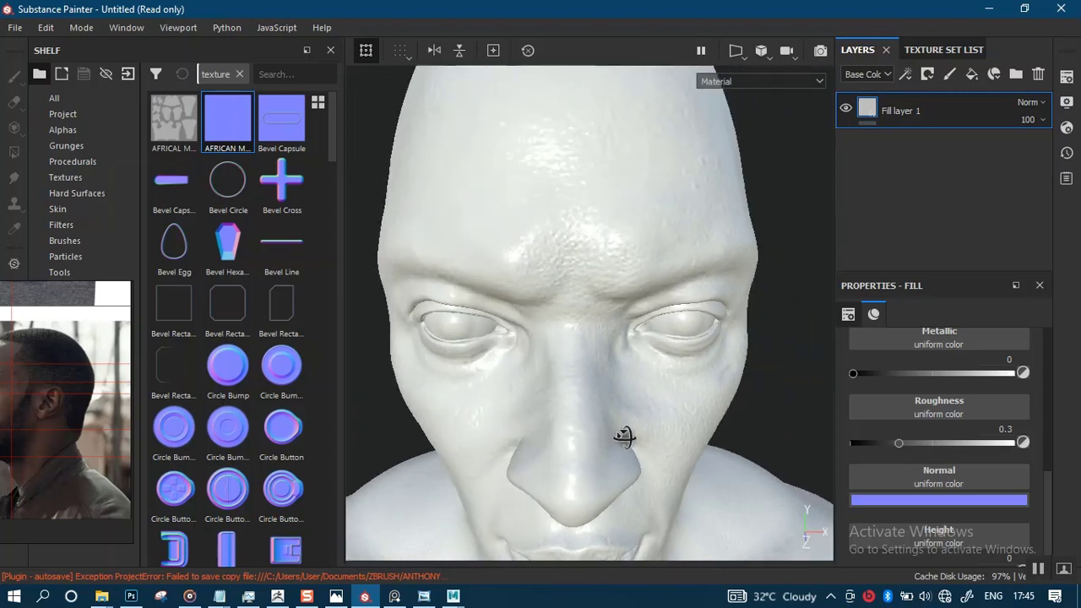
pyautogui.moveTo(650, 397)
pyautogui.keyDown('alt'); pyautogui.mouseDown()
pyautogui.moveTo(748, 405)
pyautogui.moveTo(683, 381)
pyautogui.moveTo(636, 381)
pyautogui.moveTo(643, 393)
pyautogui.moveTo(546, 287)
pyautogui.moveTo(571, 357)
pyautogui.moveTo(545, 280)
pyautogui.moveTo(576, 278)
pyautogui.moveTo(579, 229)
pyautogui.moveTo(651, 384)
pyautogui.mouseUp(); pyautogui.keyUp('alt')
pyautogui.keyDown('alt'); pyautogui.moveTo(652, 384); pyautogui.dragTo(629, 531, button='middle'); pyautogui.keyUp('alt')
pyautogui.keyDown('alt'); pyautogui.moveTo(626, 397); pyautogui.dragTo(632, 444, button='middle'); pyautogui.keyUp('alt')
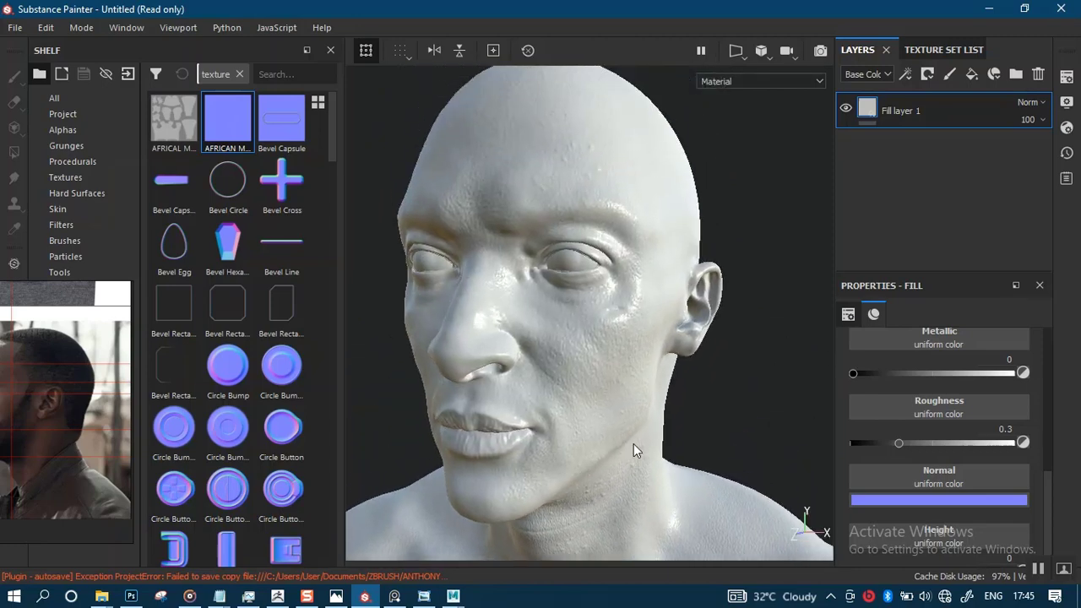
# - Set the viewport camera's focal length to 85 mm in the display settings
pyautogui.click(1066, 77)
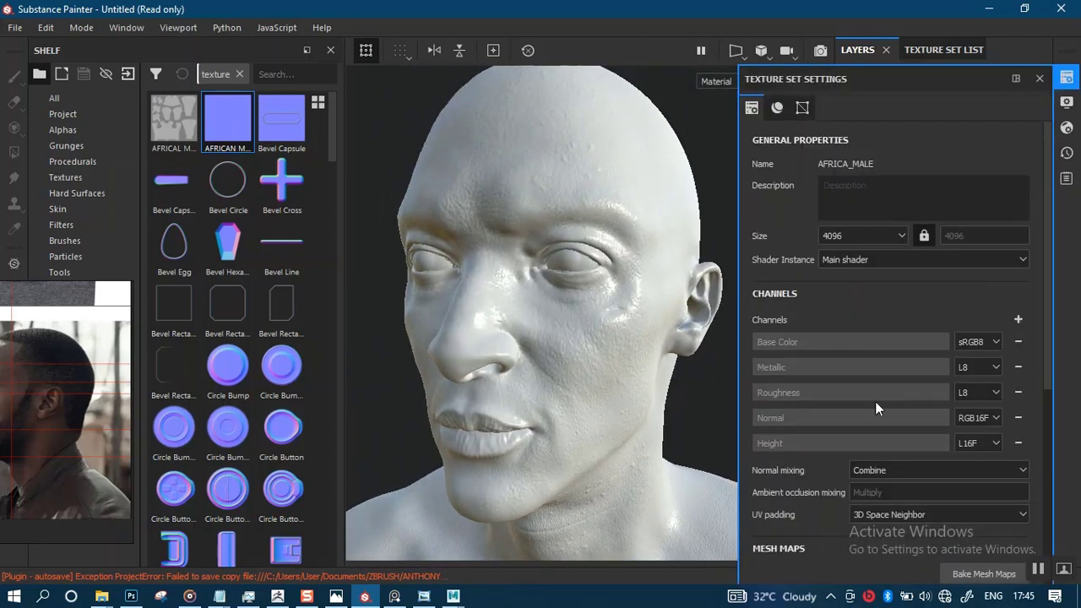
pyautogui.scroll(-3, 853, 481)
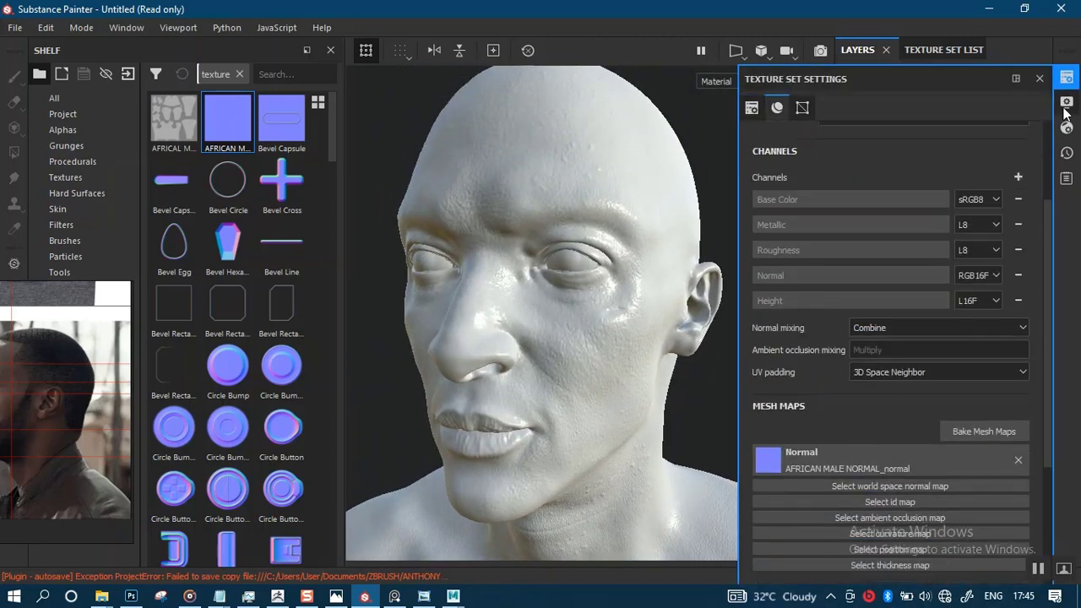
pyautogui.click(1065, 103)
pyautogui.scroll(-4, 840, 456)
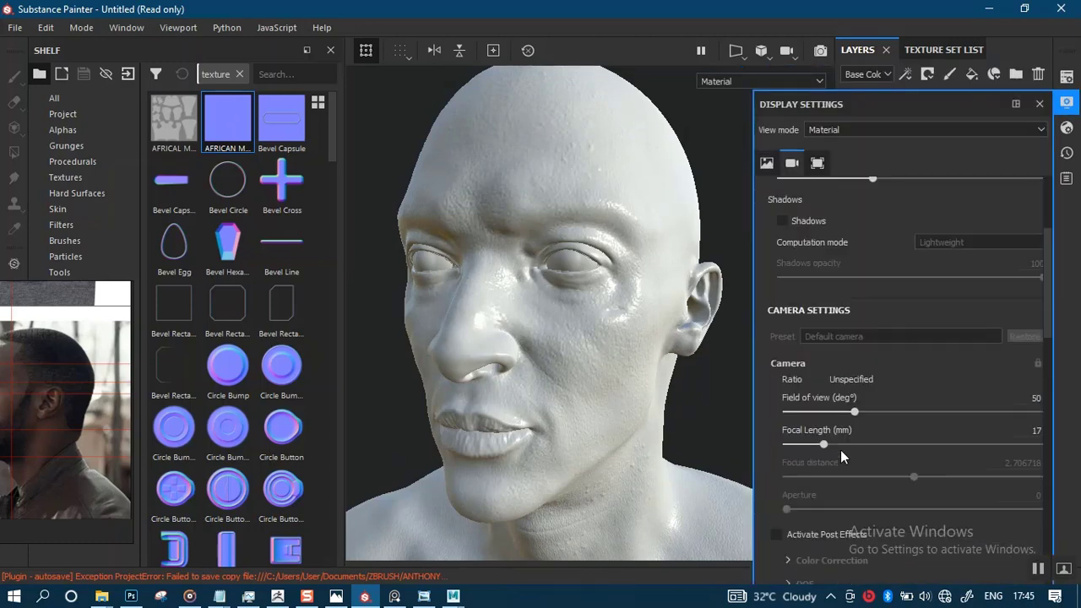
pyautogui.scroll(-3, 840, 449)
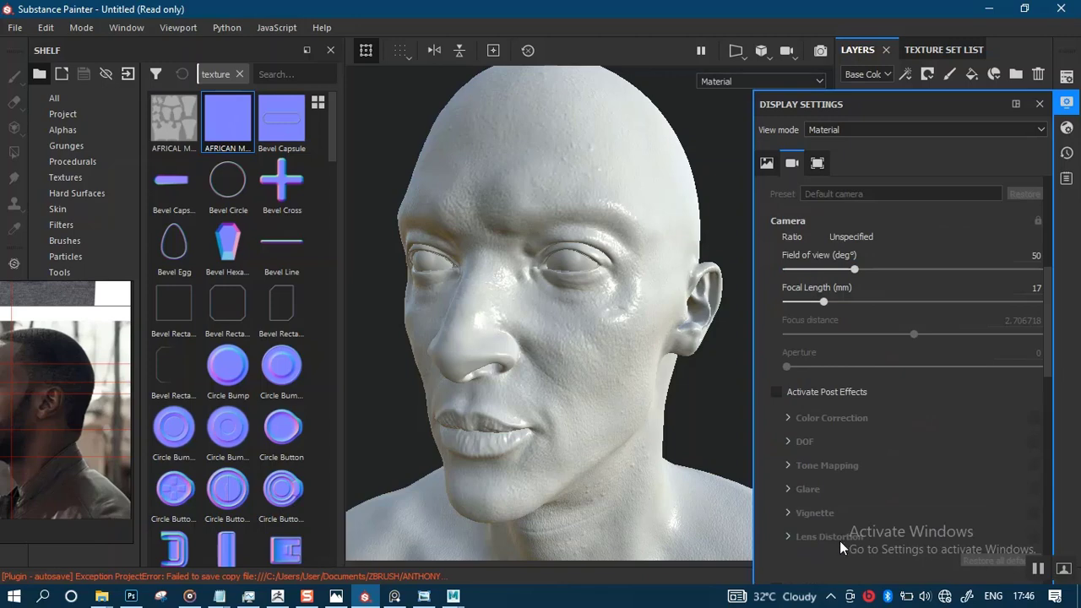
pyautogui.scroll(-12, 839, 540)
pyautogui.scroll(-5, 882, 555)
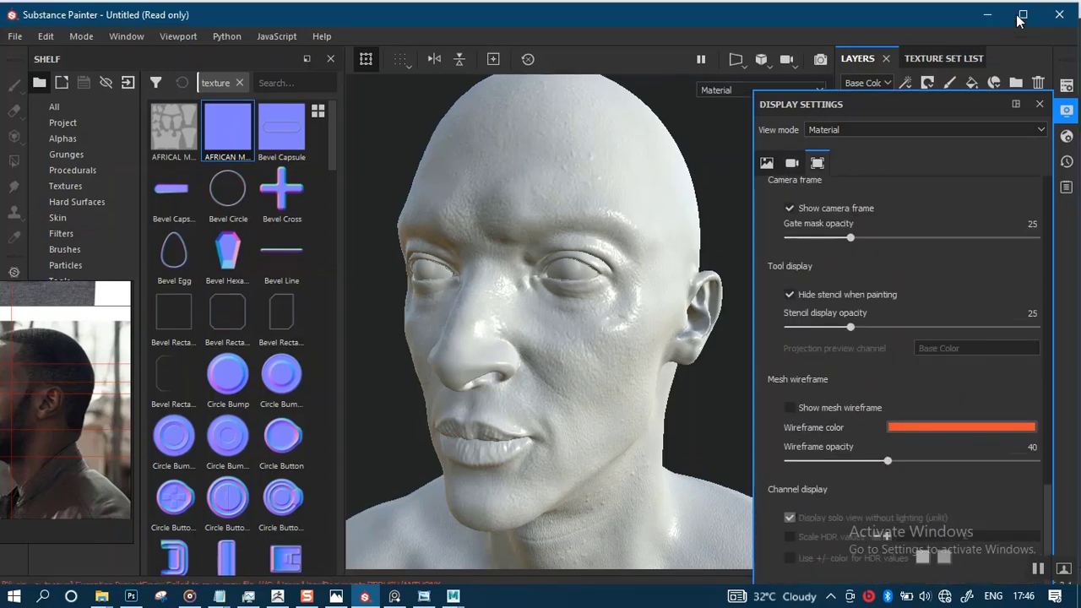
pyautogui.scroll(5, 871, 292)
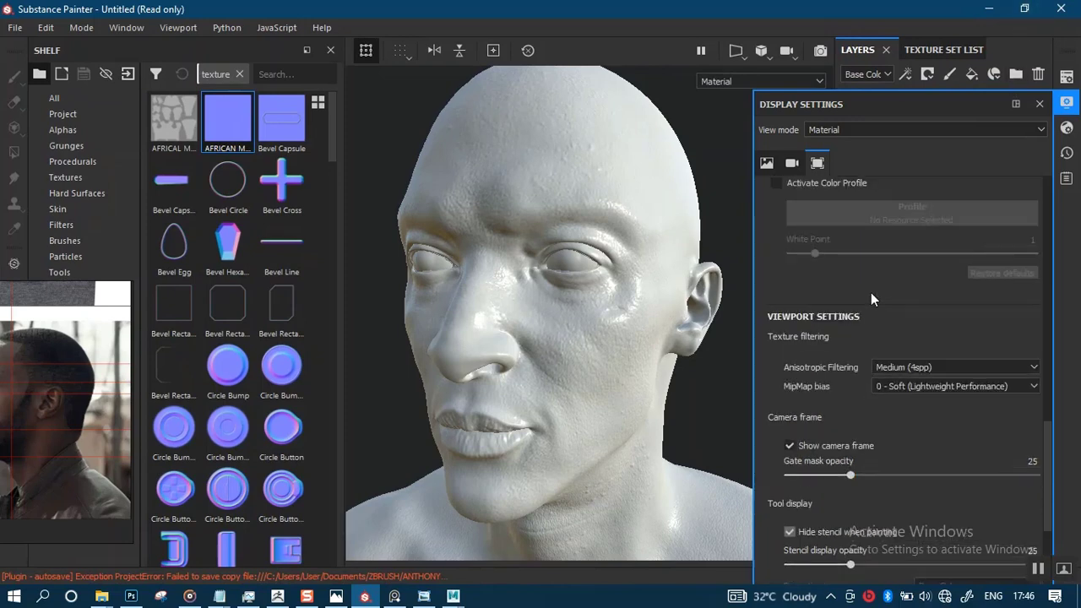
pyautogui.scroll(5, 871, 387)
pyautogui.scroll(8, 871, 383)
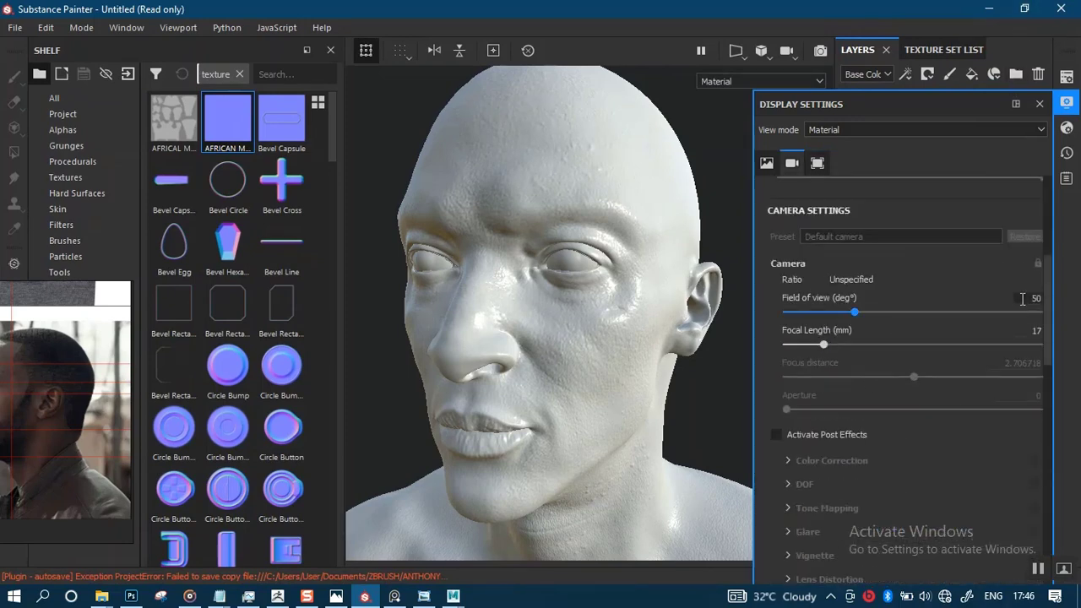
pyautogui.click(1024, 297)
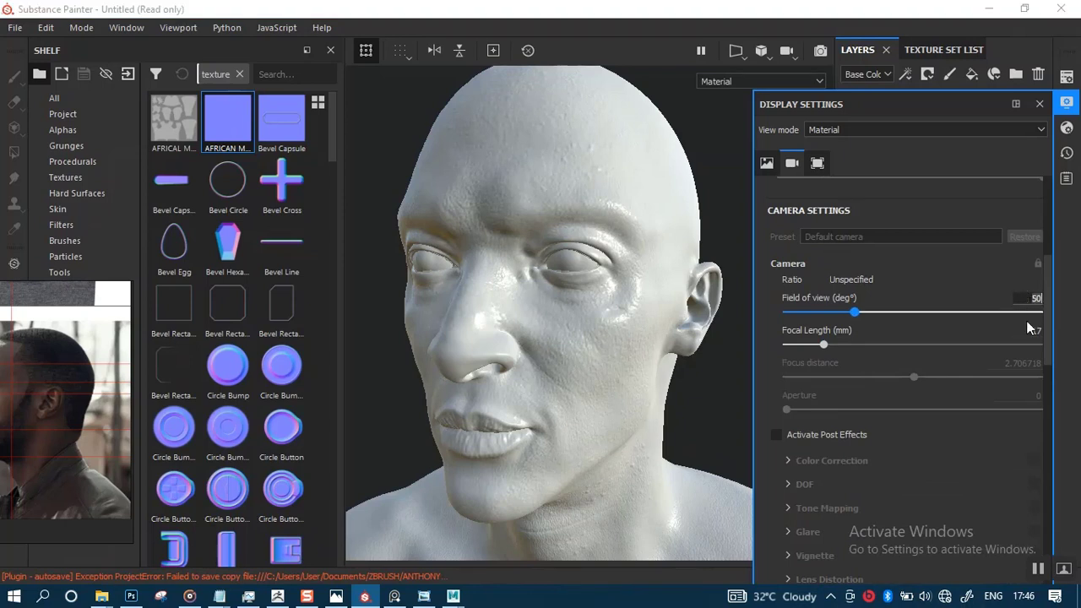
pyautogui.click(1023, 331)
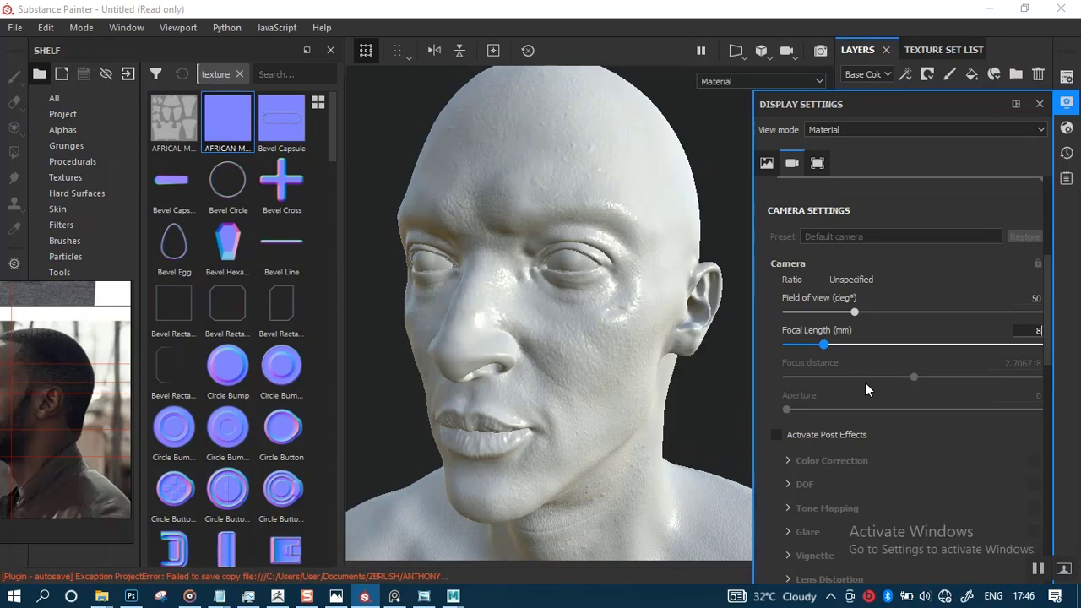
pyautogui.press('Return')
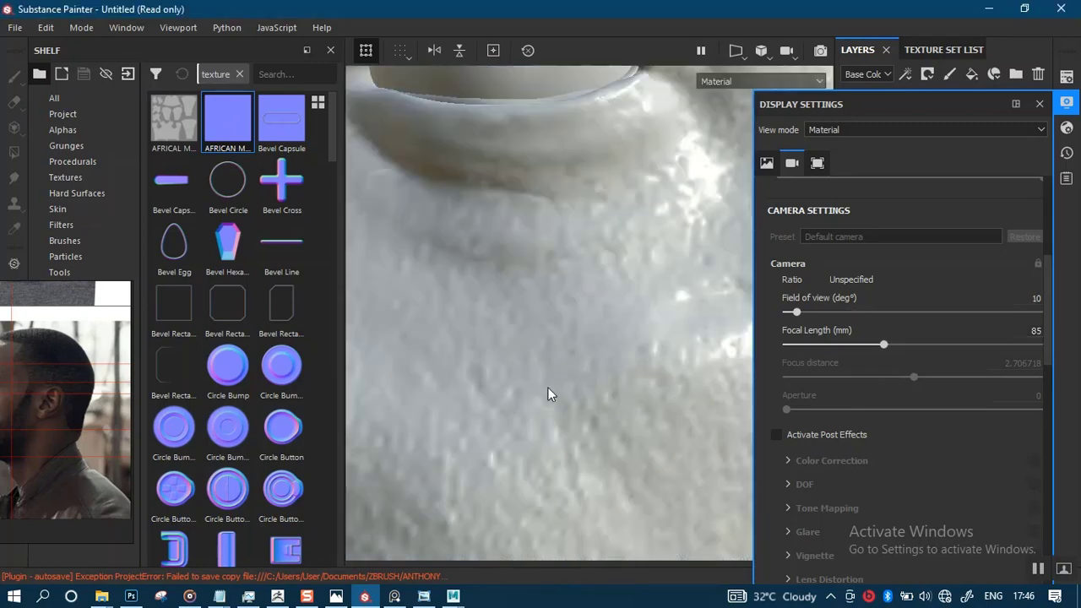
# - Inspect the head and facial skin detail through the adjusted camera under rotated lighting, and close the display settings
pyautogui.keyDown('alt'); pyautogui.moveTo(501, 260); pyautogui.dragTo(539, 296, button='right'); pyautogui.keyUp('alt')
pyautogui.keyDown('alt'); pyautogui.moveTo(547, 396); pyautogui.dragTo(573, 326); pyautogui.keyUp('alt')
pyautogui.keyDown('shift'); pyautogui.moveTo(643, 341); pyautogui.dragTo(619, 348, button='right'); pyautogui.keyUp('shift')
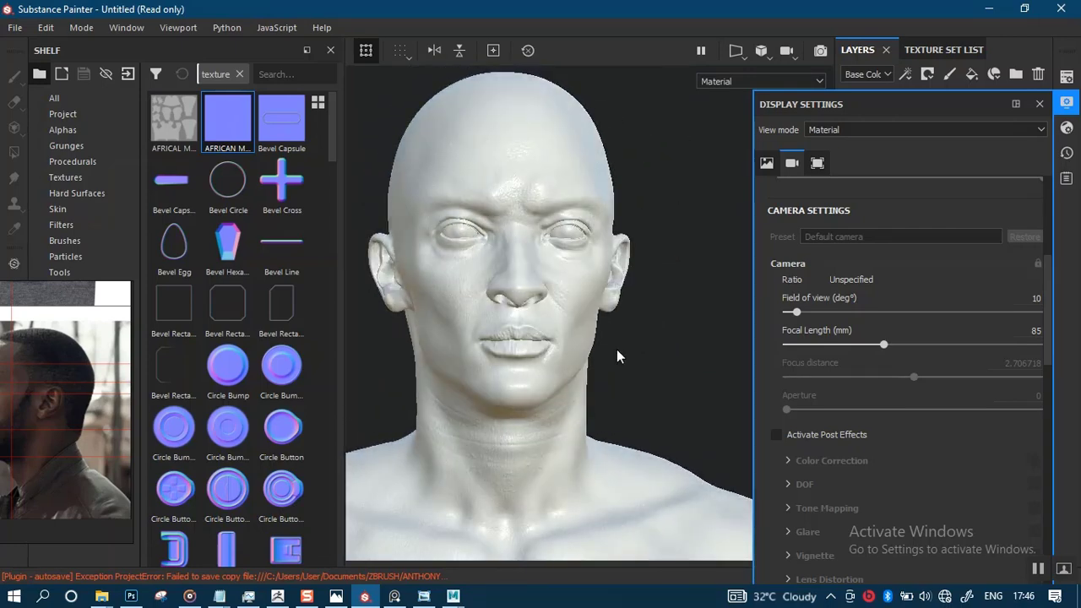
pyautogui.keyDown('alt'); pyautogui.moveTo(555, 338); pyautogui.dragTo(552, 417, button='right'); pyautogui.keyUp('alt')
pyautogui.keyDown('alt'); pyautogui.moveTo(502, 354); pyautogui.dragTo(582, 204, button='middle'); pyautogui.keyUp('alt')
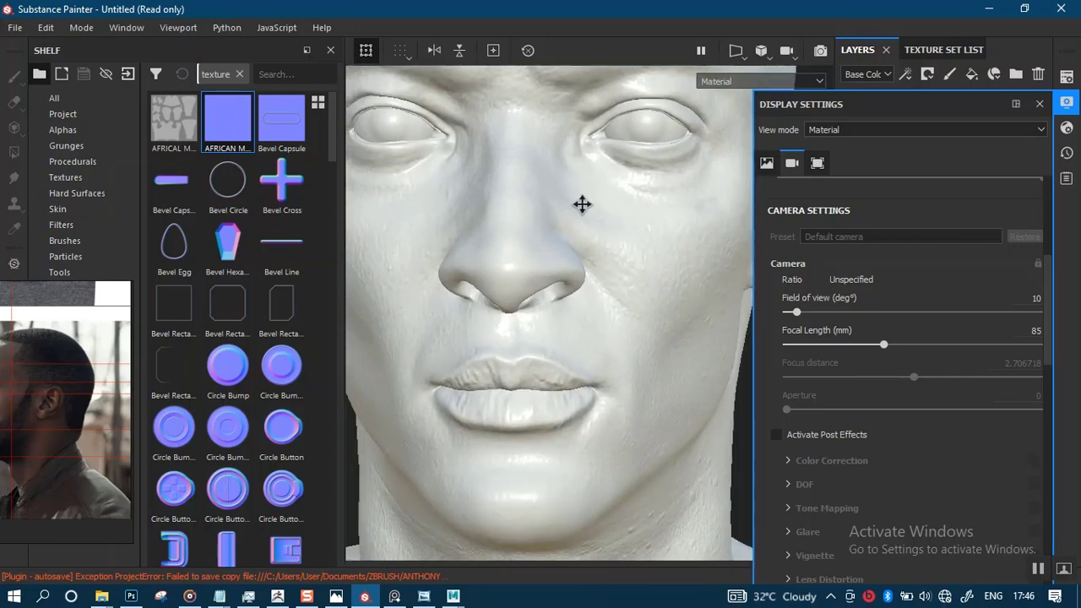
pyautogui.keyDown('alt'); pyautogui.moveTo(581, 204); pyautogui.dragTo(541, 199, button='right'); pyautogui.keyUp('alt')
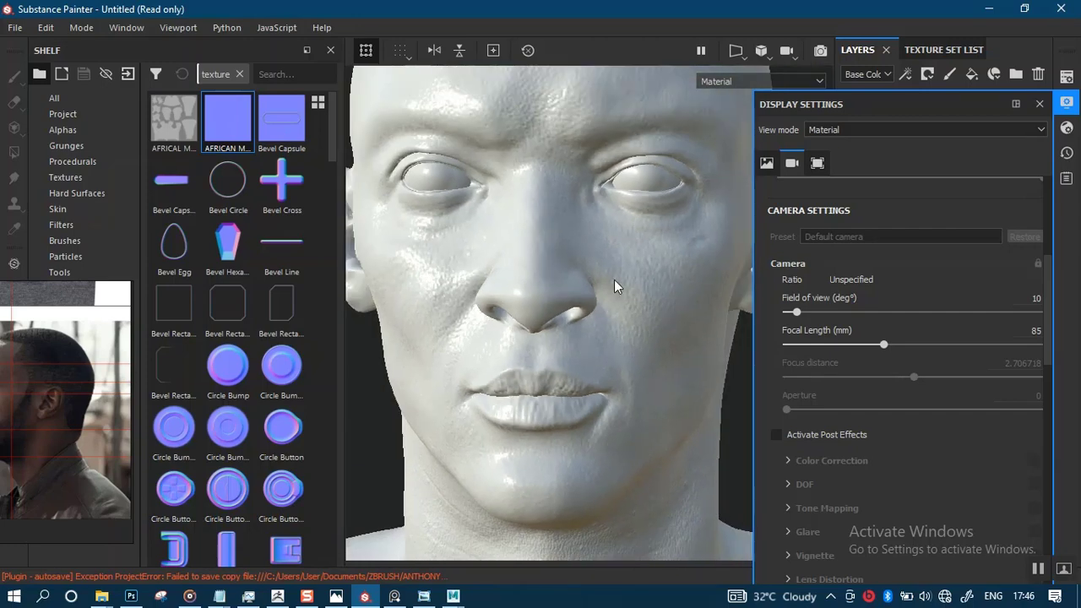
pyautogui.keyDown('alt'); pyautogui.moveTo(613, 287); pyautogui.dragTo(558, 278); pyautogui.keyUp('alt')
pyautogui.keyDown('alt'); pyautogui.moveTo(558, 277); pyautogui.dragTo(572, 364, button='right'); pyautogui.keyUp('alt')
pyautogui.keyDown('alt'); pyautogui.moveTo(583, 394); pyautogui.dragTo(602, 379); pyautogui.keyUp('alt')
pyautogui.keyDown('alt'); pyautogui.moveTo(603, 372); pyautogui.dragTo(552, 309, button='middle'); pyautogui.keyUp('alt')
pyautogui.moveTo(627, 348)
pyautogui.keyDown('alt'); pyautogui.mouseDown()
pyautogui.moveTo(636, 277)
pyautogui.moveTo(562, 212)
pyautogui.moveTo(633, 339)
pyautogui.mouseUp(); pyautogui.keyUp('alt')
pyautogui.keyDown('alt'); pyautogui.moveTo(632, 339); pyautogui.dragTo(619, 403, button='middle'); pyautogui.keyUp('alt')
pyautogui.keyDown('alt'); pyautogui.moveTo(606, 382); pyautogui.dragTo(499, 321, button='right'); pyautogui.keyUp('alt')
pyautogui.keyDown('alt'); pyautogui.moveTo(499, 321); pyautogui.dragTo(561, 326); pyautogui.keyUp('alt')
pyautogui.moveTo(555, 321); pyautogui.dragTo(583, 298, button='middle')
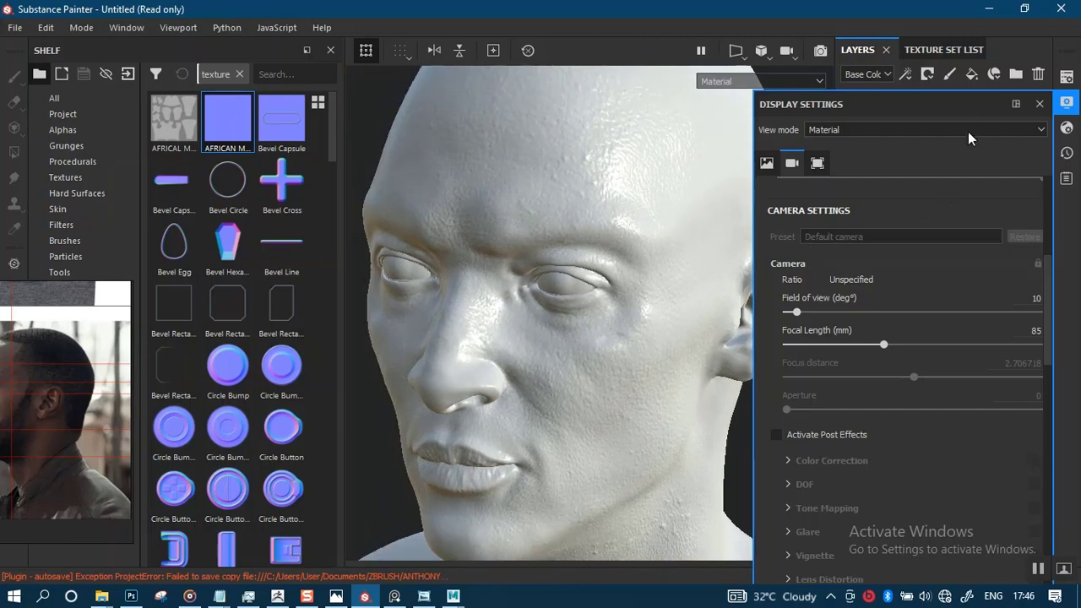
pyautogui.click(1037, 104)
# - Frame the head and shoulders from the front and save the project, overwriting BODY SP.spp in the ANTHONY MACKIE folder
pyautogui.keyDown('alt'); pyautogui.moveTo(573, 385); pyautogui.dragTo(571, 202); pyautogui.keyUp('alt')
pyautogui.keyDown('alt'); pyautogui.moveTo(576, 248); pyautogui.dragTo(574, 276, button='middle'); pyautogui.keyUp('alt')
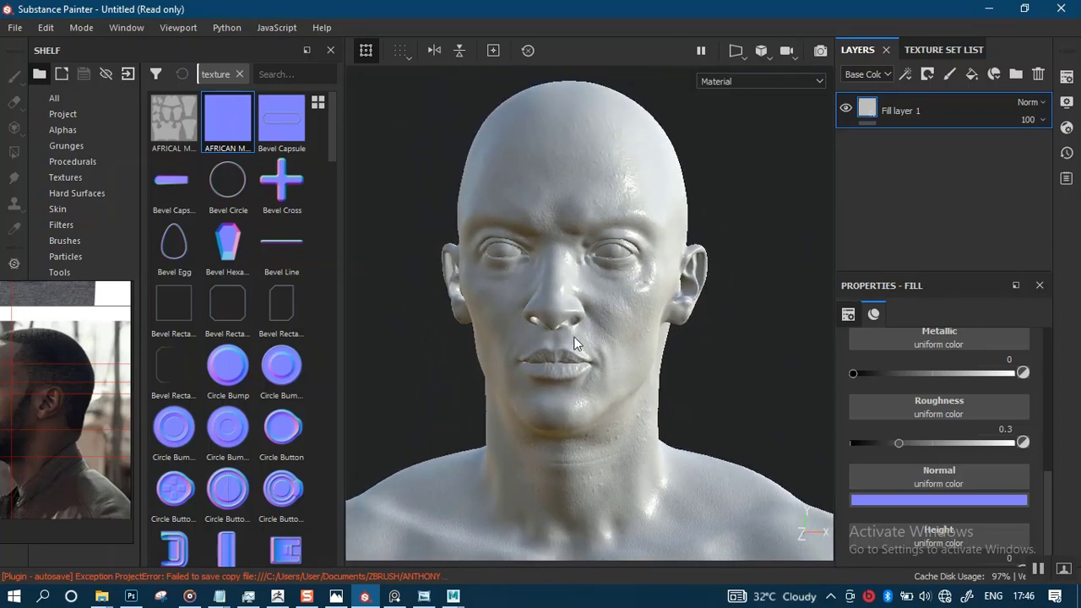
pyautogui.keyDown('alt'); pyautogui.moveTo(573, 341); pyautogui.dragTo(587, 287, button='middle'); pyautogui.keyUp('alt')
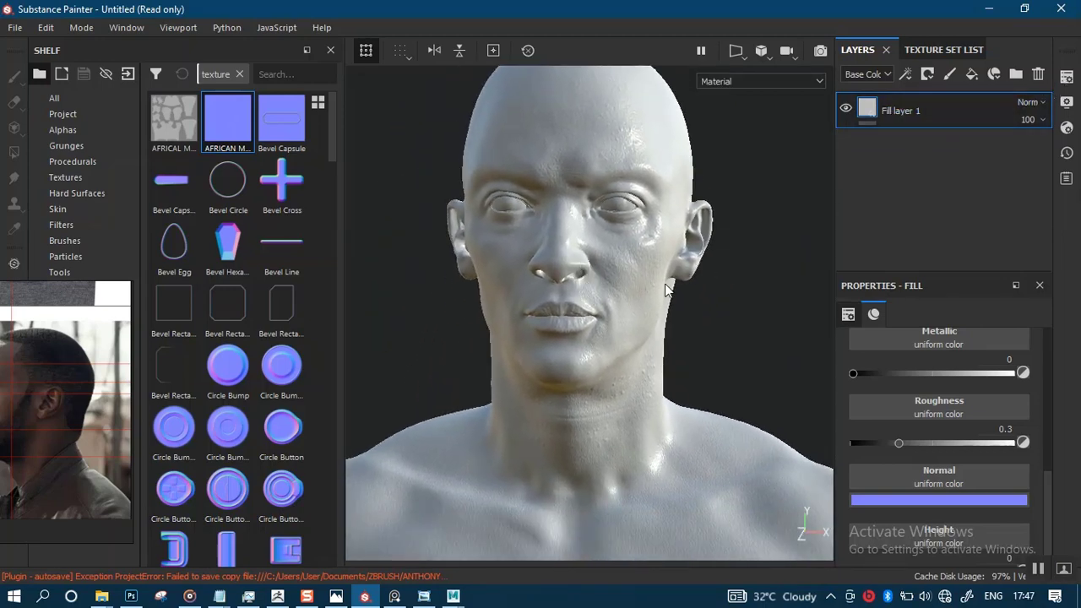
pyautogui.hotkey('ctrl', 's')
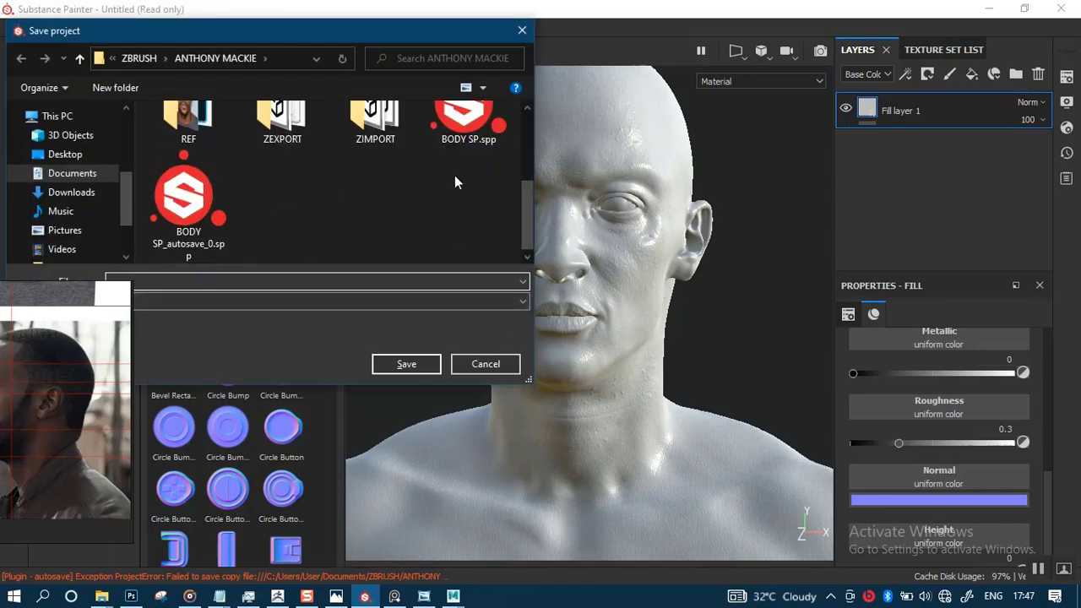
pyautogui.click(466, 126)
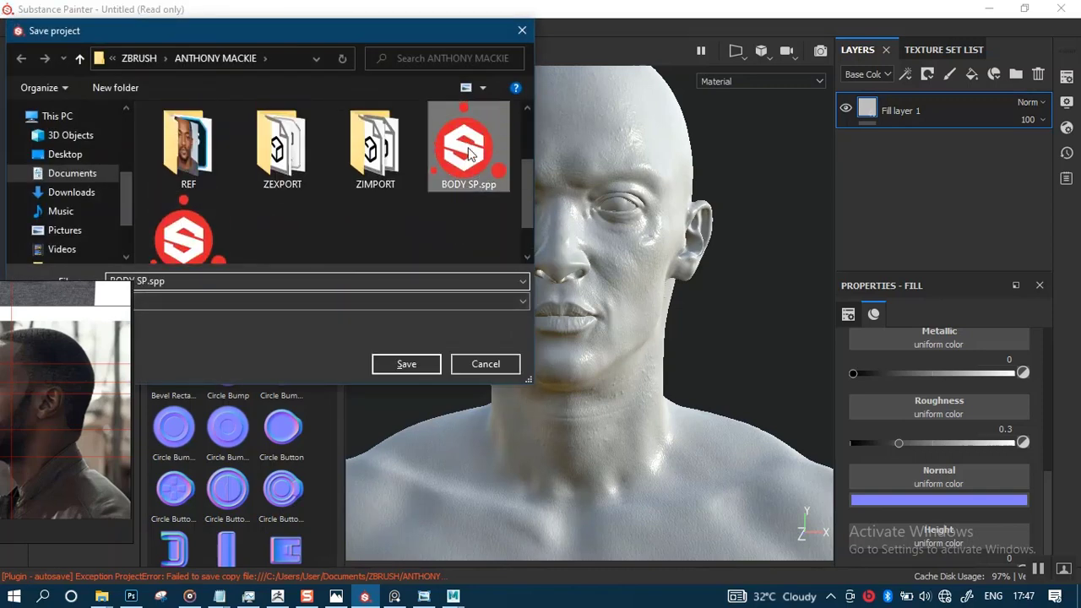
pyautogui.click(405, 365)
pyautogui.click(579, 304)
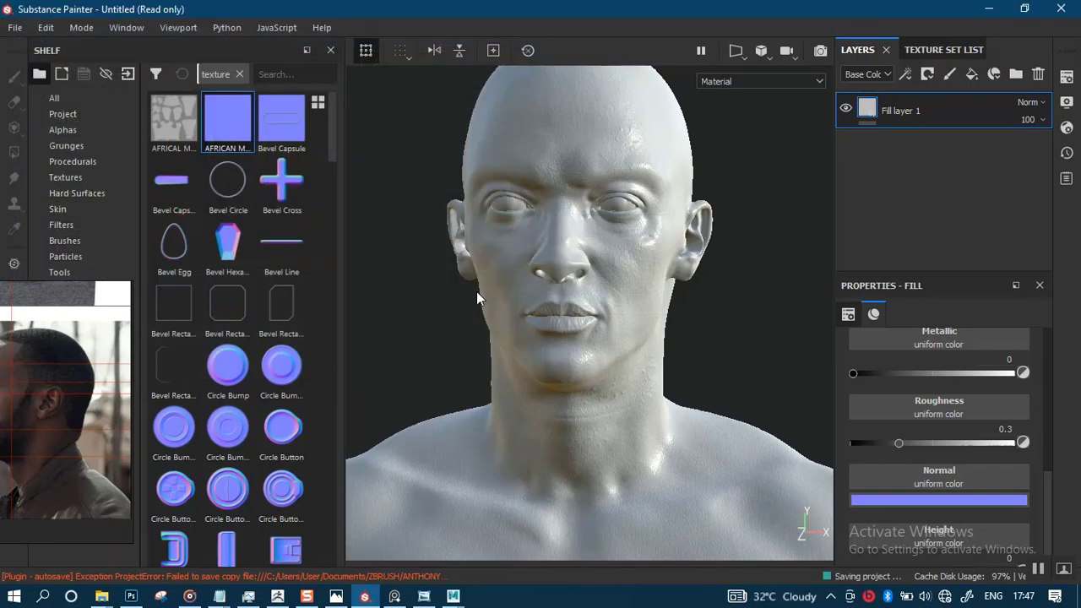
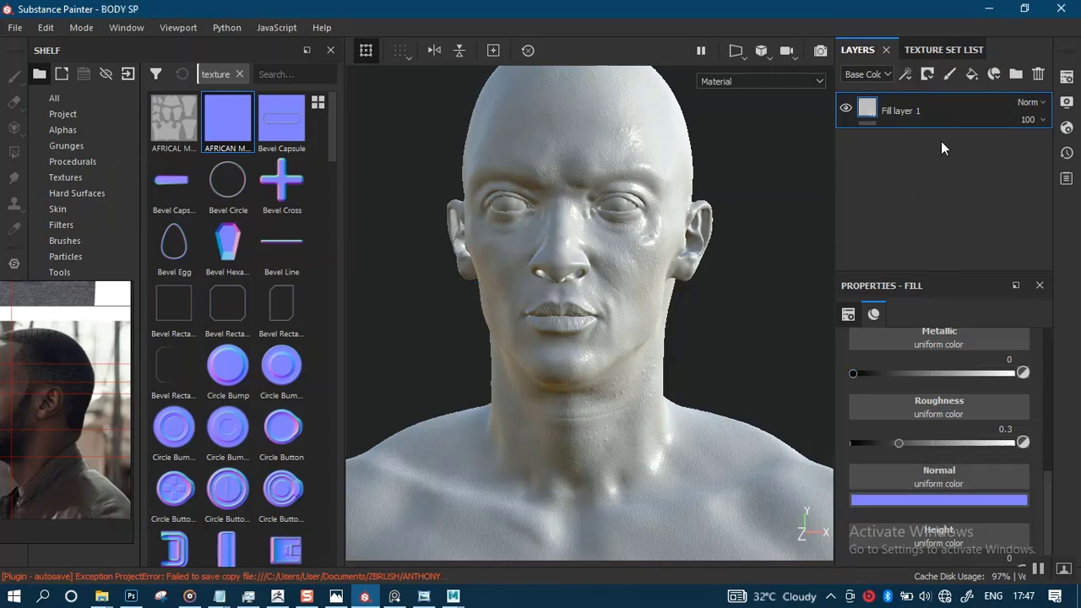
# - Assign AFRICAN MALE NORMAL_normal to the normal channel of Fill layer 1
pyautogui.scroll(-1, 942, 415)
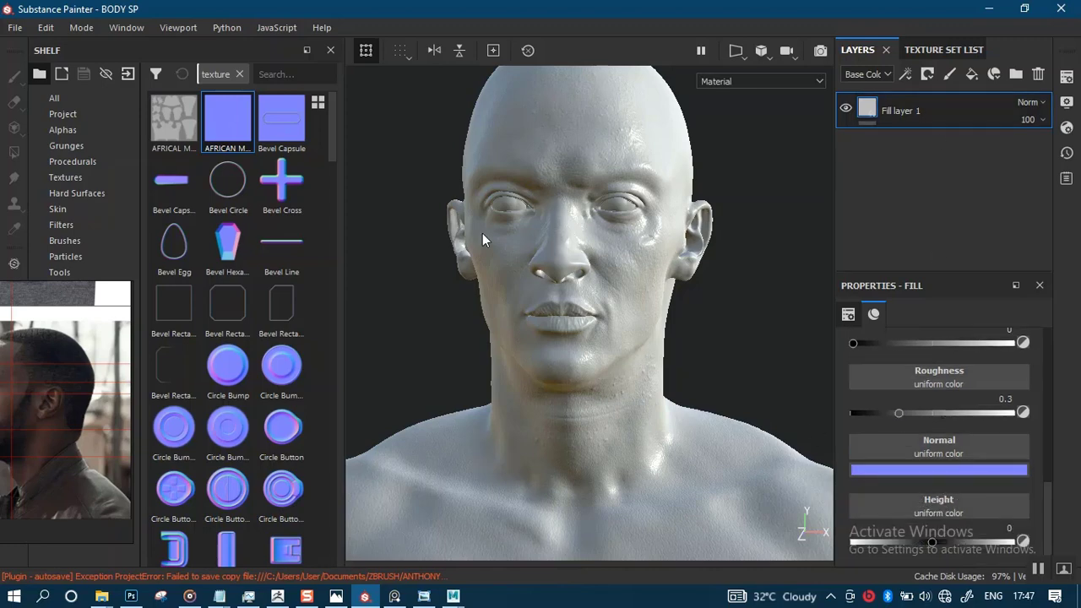
pyautogui.moveTo(228, 122); pyautogui.dragTo(930, 443)
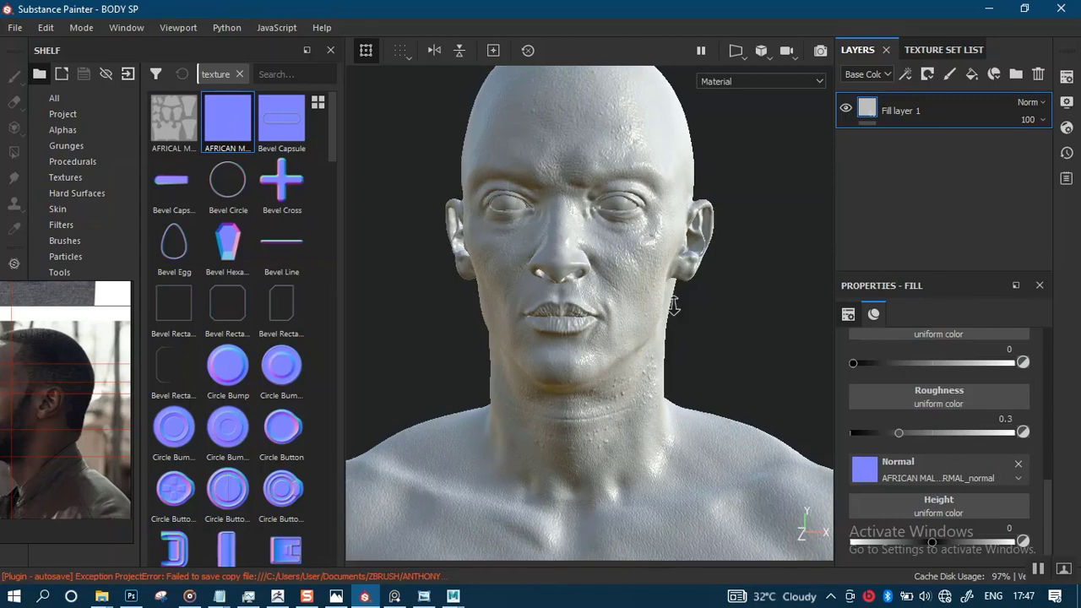
# - Inspect the normal map's skin detail on the face and neck from the front and three-quarter views under rotated lighting
pyautogui.scroll(2, 683, 359)
pyautogui.keyDown('alt'); pyautogui.moveTo(683, 264); pyautogui.dragTo(683, 324, button='middle'); pyautogui.keyUp('alt')
pyautogui.scroll(1, 655, 312)
pyautogui.keyDown('shift'); pyautogui.moveTo(684, 330); pyautogui.dragTo(651, 324, button='right'); pyautogui.keyUp('shift')
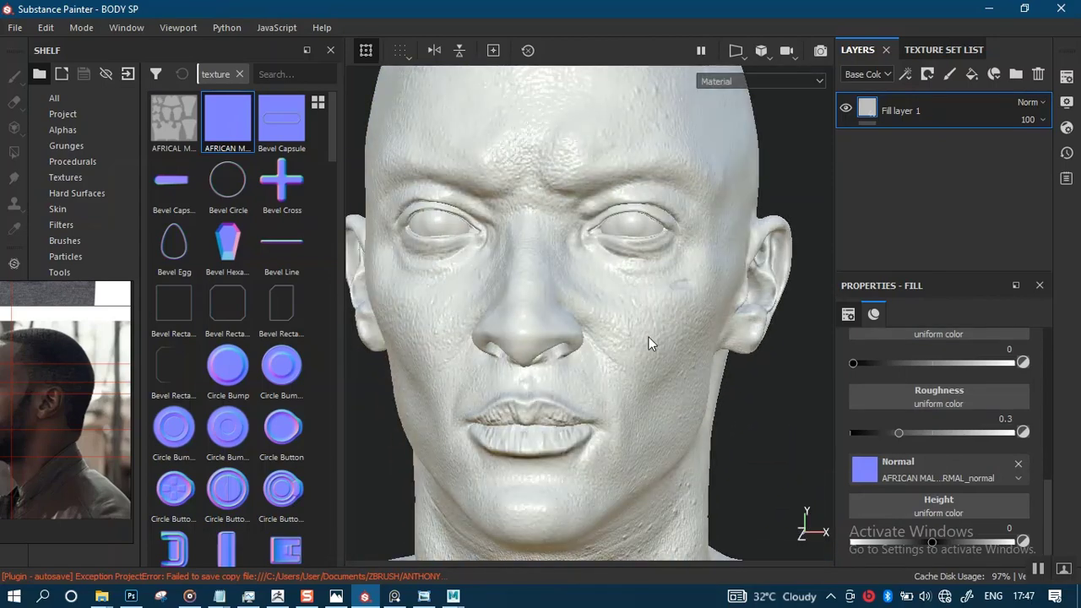
pyautogui.keyDown('alt'); pyautogui.moveTo(648, 343); pyautogui.dragTo(669, 240, button='middle'); pyautogui.keyUp('alt')
pyautogui.keyDown('alt'); pyautogui.moveTo(630, 296); pyautogui.dragTo(626, 349); pyautogui.keyUp('alt')
pyautogui.keyDown('alt'); pyautogui.moveTo(638, 275); pyautogui.dragTo(647, 301, button='middle'); pyautogui.keyUp('alt')
pyautogui.keyDown('alt'); pyautogui.moveTo(646, 301); pyautogui.dragTo(622, 343); pyautogui.keyUp('alt')
pyautogui.keyDown('alt'); pyautogui.moveTo(622, 343); pyautogui.dragTo(644, 335, button='middle'); pyautogui.keyUp('alt')
pyautogui.keyDown('alt'); pyautogui.moveTo(651, 210); pyautogui.dragTo(676, 326, button='middle'); pyautogui.keyUp('alt')
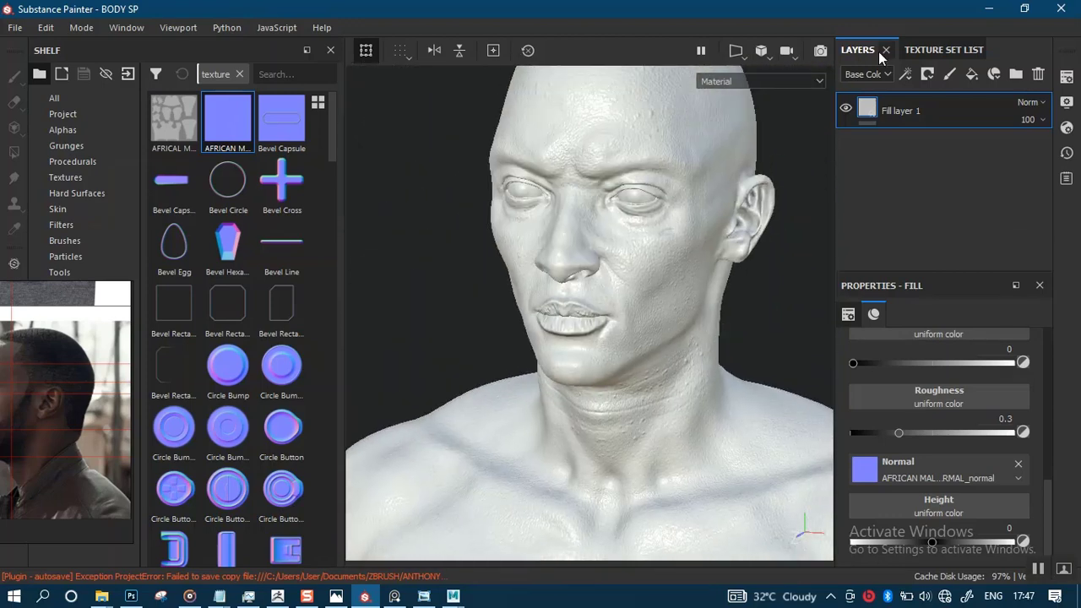
# - Switch the layer stack to the Normal channel and set Fill layer 1's opacity to 16
pyautogui.click(874, 80)
pyautogui.click(873, 125)
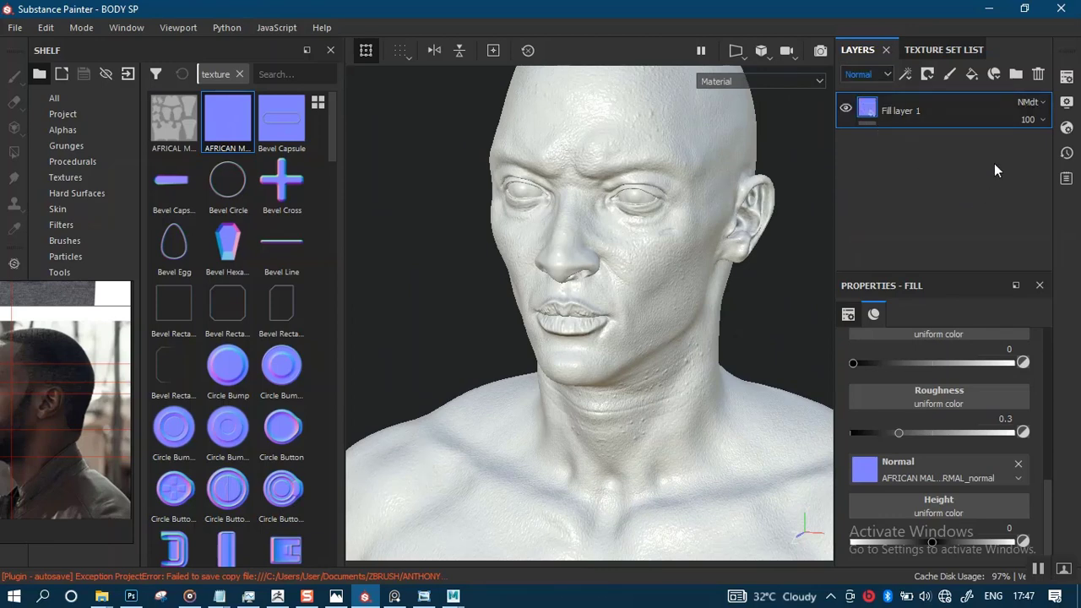
pyautogui.click(876, 76)
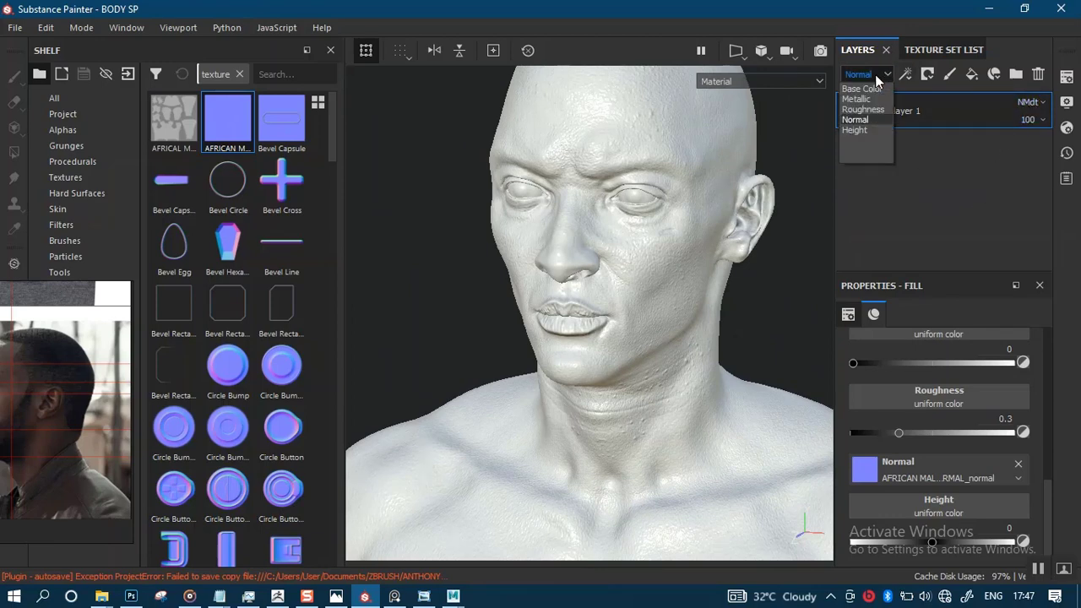
pyautogui.click(866, 119)
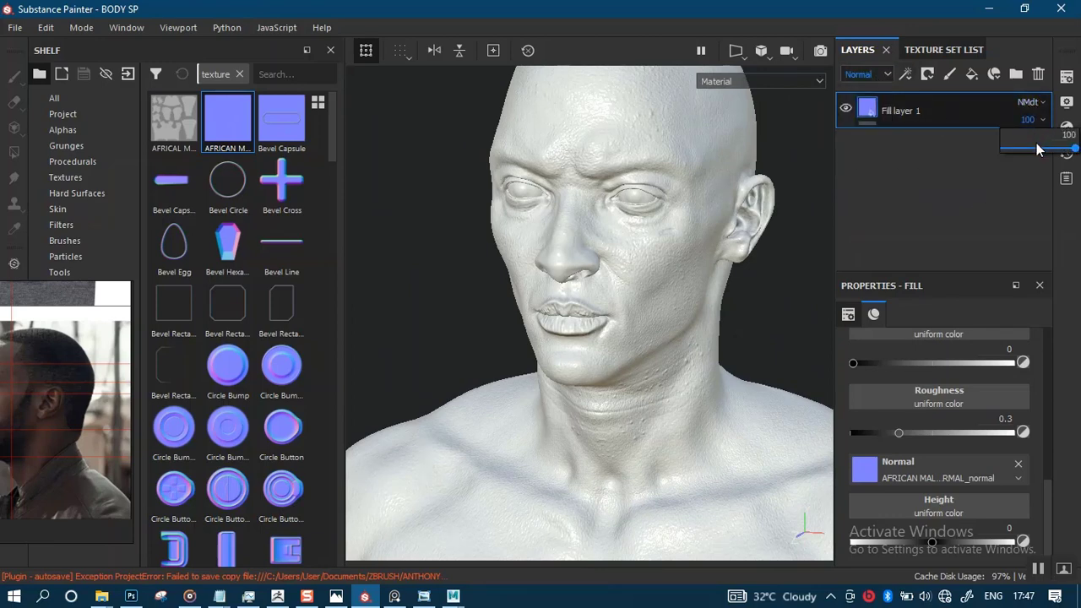
pyautogui.moveTo(1037, 149); pyautogui.dragTo(1020, 157)
pyautogui.click(946, 222)
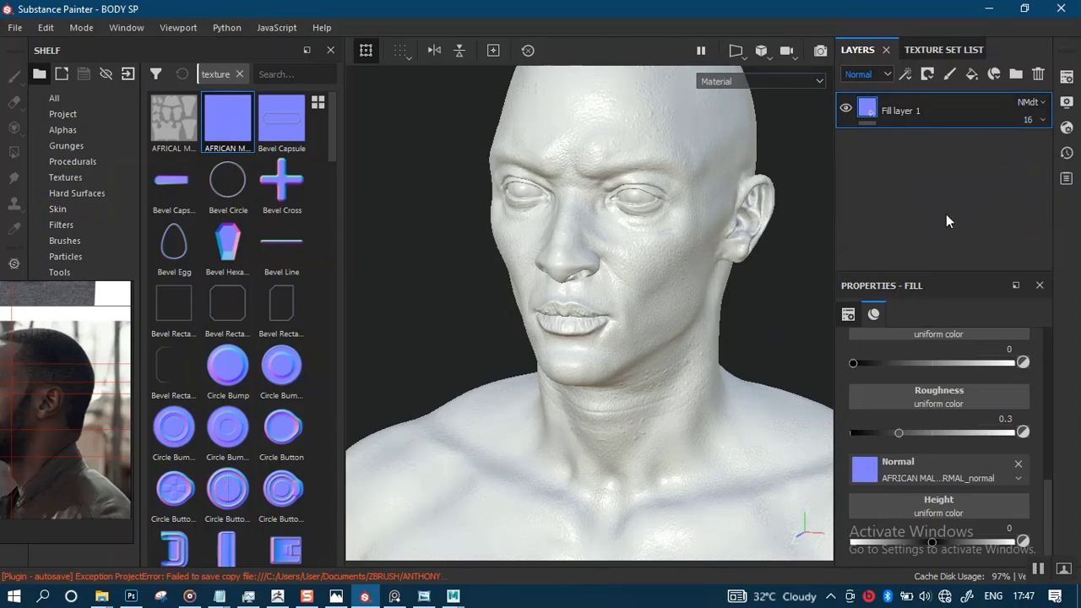
# - Examine the reduced skin detail on the face, lips and neck at close range
pyautogui.keyDown('alt'); pyautogui.moveTo(675, 217); pyautogui.dragTo(644, 284, button='middle'); pyautogui.keyUp('alt')
pyautogui.keyDown('alt'); pyautogui.moveTo(644, 285); pyautogui.dragTo(687, 290, button='right'); pyautogui.keyUp('alt')
pyautogui.keyDown('alt'); pyautogui.moveTo(682, 191); pyautogui.dragTo(714, 207, button='middle'); pyautogui.keyUp('alt')
pyautogui.keyDown('alt'); pyautogui.moveTo(714, 207); pyautogui.dragTo(687, 164); pyautogui.keyUp('alt')
pyautogui.keyDown('alt'); pyautogui.moveTo(687, 164); pyautogui.dragTo(711, 290, button='right'); pyautogui.keyUp('alt')
pyautogui.keyDown('alt'); pyautogui.moveTo(694, 286); pyautogui.dragTo(748, 127, button='middle'); pyautogui.keyUp('alt')
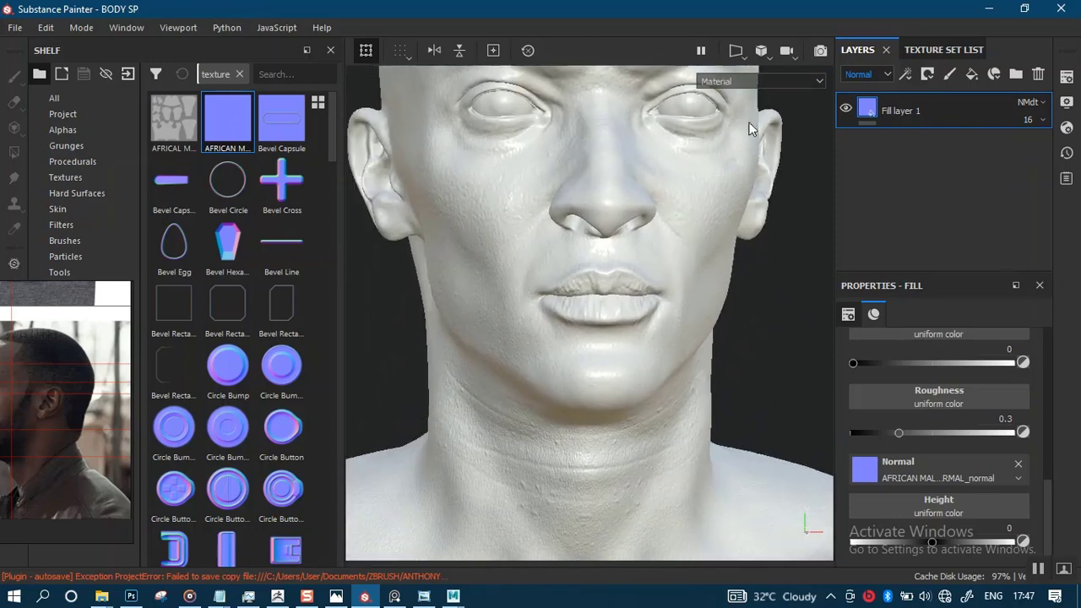
pyautogui.keyDown('alt'); pyautogui.moveTo(701, 245); pyautogui.dragTo(733, 108, button='middle'); pyautogui.keyUp('alt')
pyautogui.keyDown('alt'); pyautogui.moveTo(689, 276); pyautogui.dragTo(678, 354, button='middle'); pyautogui.keyUp('alt')
pyautogui.keyDown('alt'); pyautogui.moveTo(709, 188); pyautogui.dragTo(710, 244, button='middle'); pyautogui.keyUp('alt')
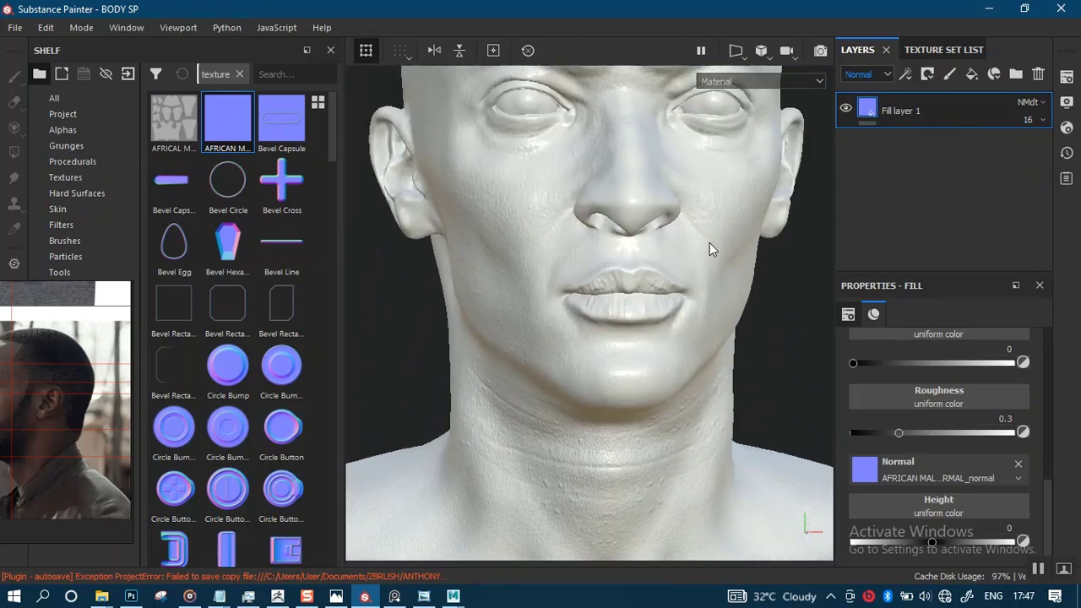
pyautogui.keyDown('alt'); pyautogui.moveTo(700, 182); pyautogui.dragTo(701, 269, button='right'); pyautogui.keyUp('alt')
pyautogui.keyDown('alt'); pyautogui.moveTo(697, 199); pyautogui.dragTo(680, 309, button='middle'); pyautogui.keyUp('alt')
pyautogui.keyDown('alt'); pyautogui.moveTo(694, 226); pyautogui.dragTo(711, 296, button='right'); pyautogui.keyUp('alt')
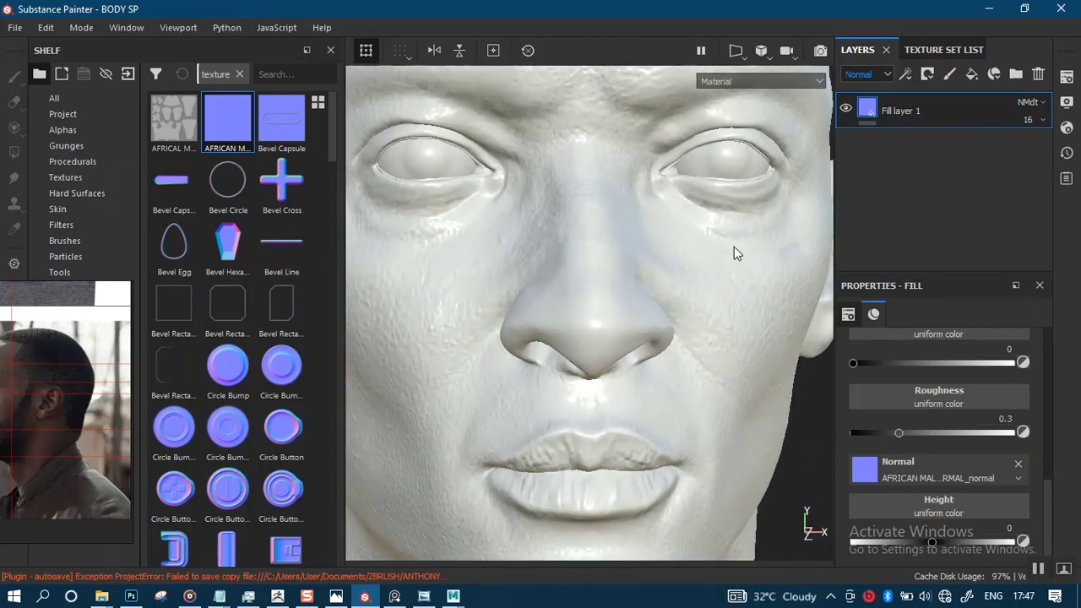
pyautogui.keyDown('alt'); pyautogui.moveTo(736, 250); pyautogui.dragTo(659, 143, button='right'); pyautogui.keyUp('alt')
# - Set Fill layer 1's Normal channel opacity to 31 and hide the layer
pyautogui.click(1040, 120)
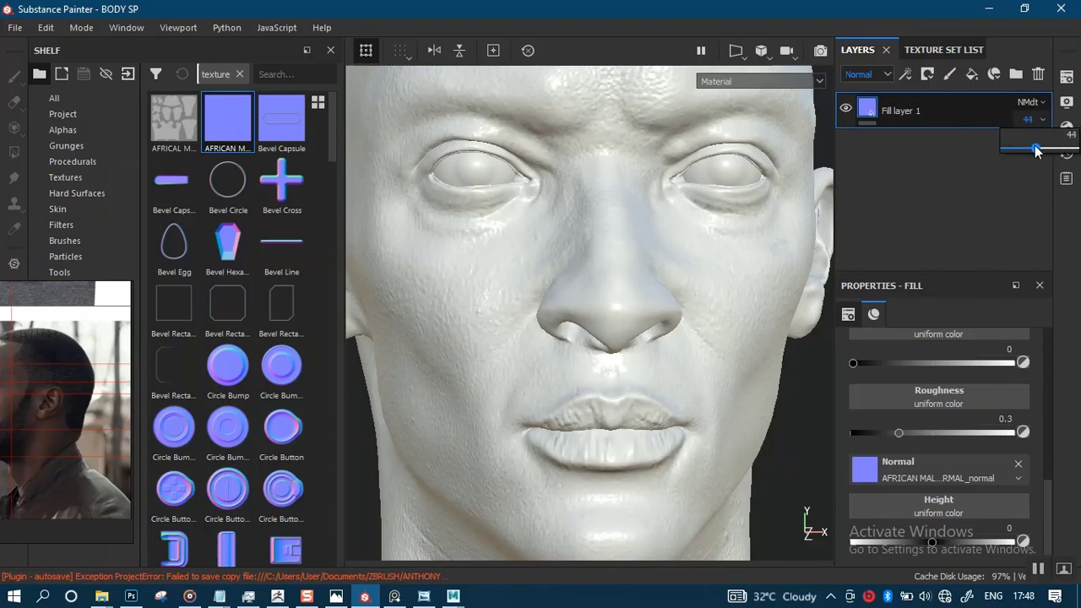
pyautogui.moveTo(1028, 150); pyautogui.dragTo(1023, 150)
pyautogui.keyDown('alt'); pyautogui.moveTo(719, 224); pyautogui.dragTo(695, 114, button='right'); pyautogui.keyUp('alt')
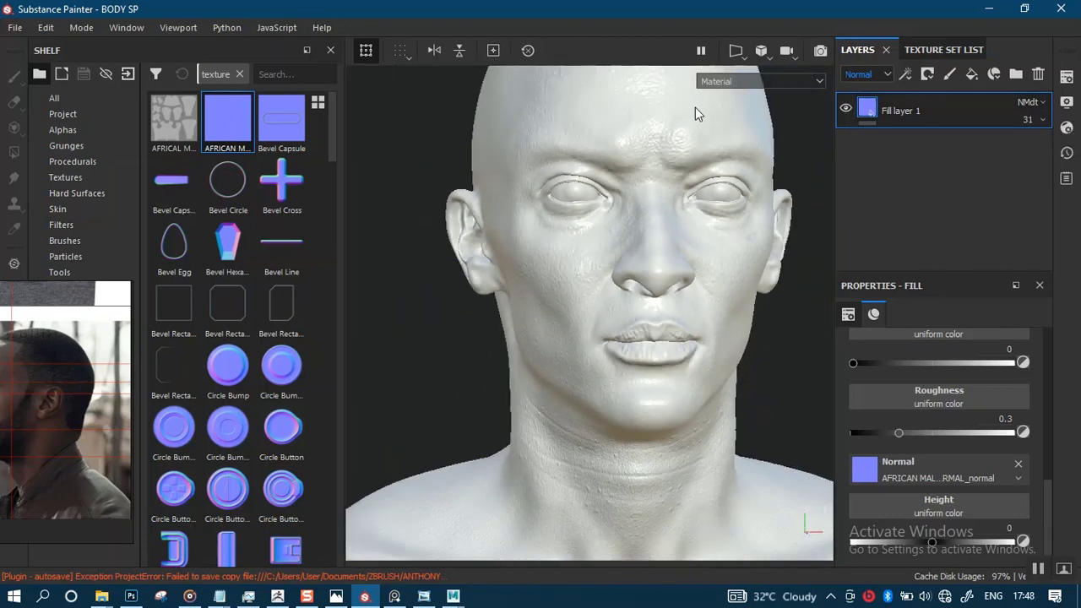
pyautogui.keyDown('alt'); pyautogui.moveTo(779, 176); pyautogui.dragTo(974, 111); pyautogui.keyUp('alt')
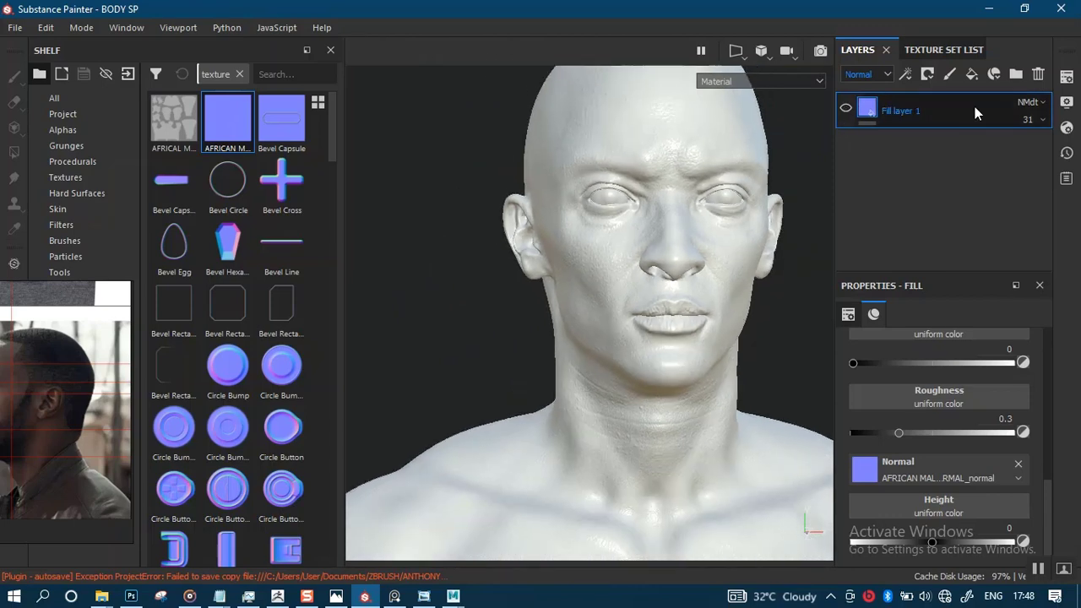
# - Check the normal map assigned to the body in the texture set's mesh maps
pyautogui.click(1066, 77)
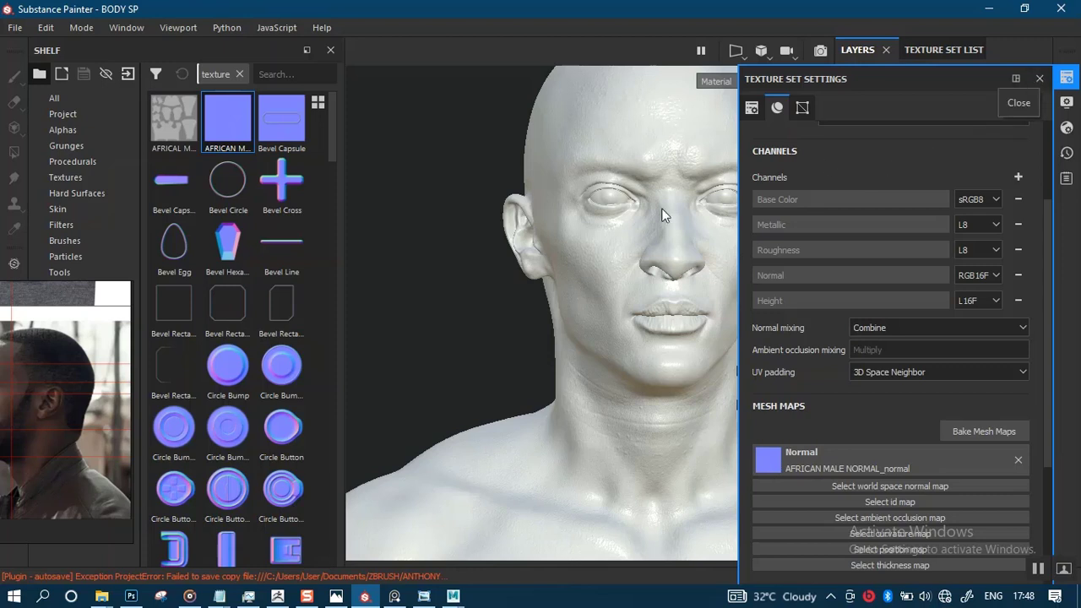
pyautogui.keyDown('alt'); pyautogui.moveTo(434, 294); pyautogui.dragTo(427, 244); pyautogui.keyUp('alt')
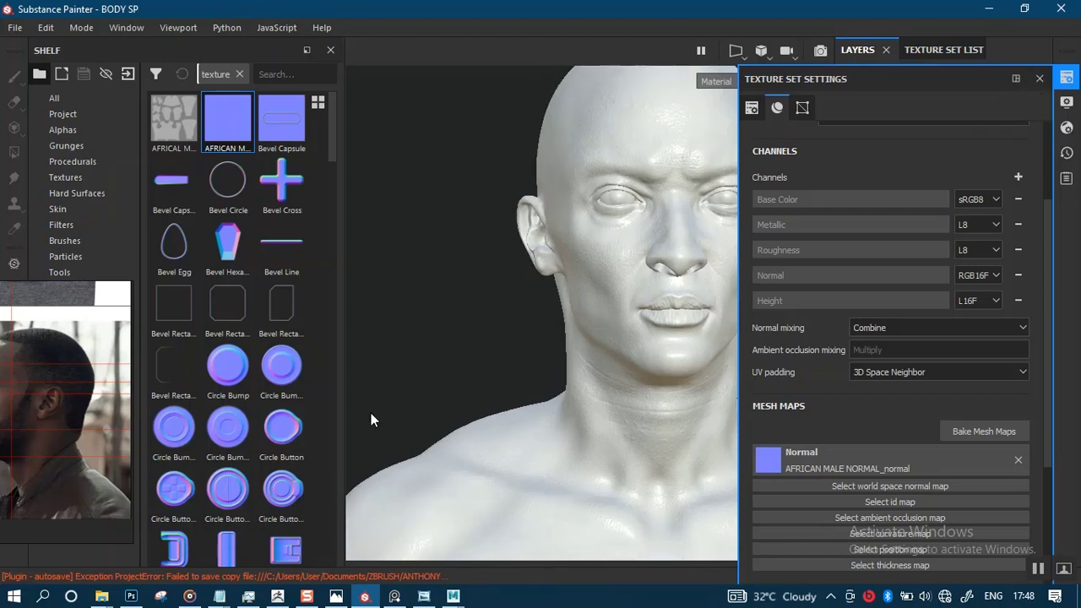
pyautogui.click(1039, 78)
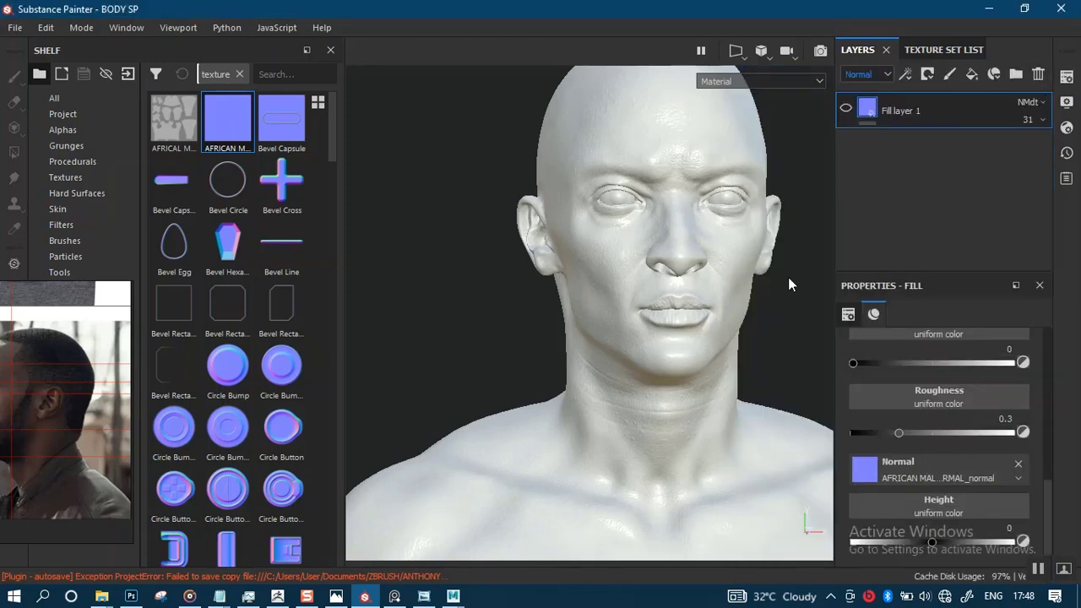
# - Make INNER_EYES6 the active texture set and frame the head and shoulders
pyautogui.press('f')
pyautogui.click(943, 53)
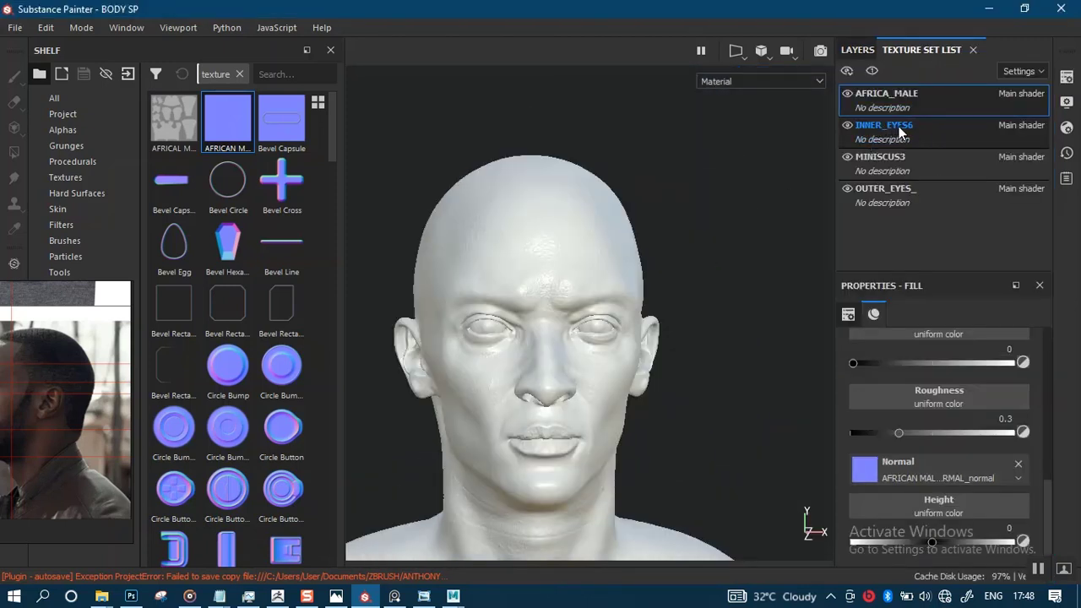
pyautogui.click(898, 132)
pyautogui.scroll(-1, 552, 376)
pyautogui.keyDown('alt'); pyautogui.moveTo(552, 377); pyautogui.dragTo(588, 256, button='middle'); pyautogui.keyUp('alt')
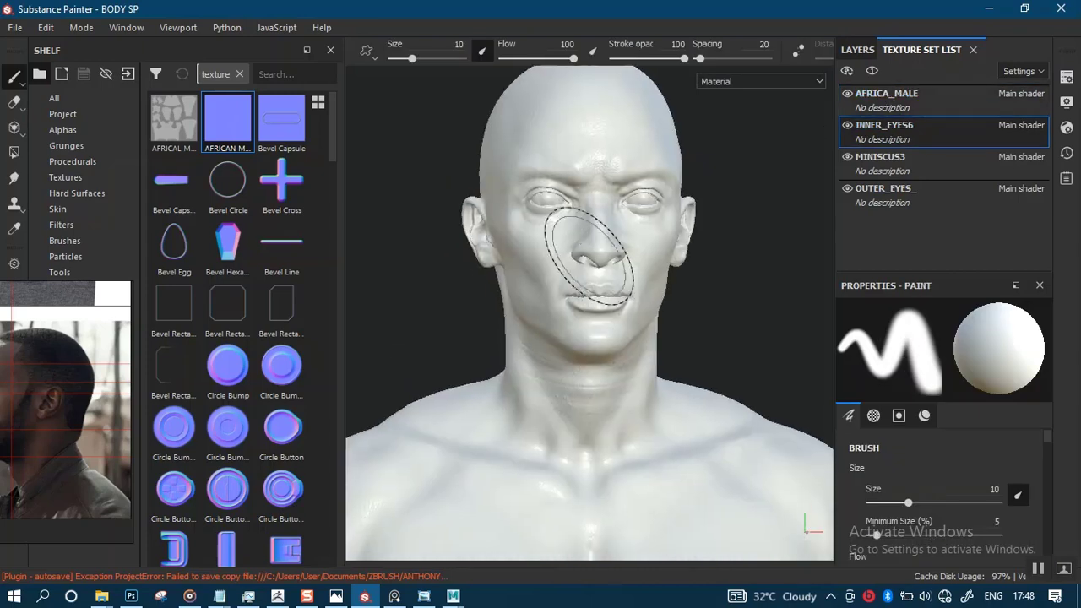
pyautogui.keyDown('alt'); pyautogui.moveTo(606, 342); pyautogui.dragTo(590, 366, button='middle'); pyautogui.keyUp('alt')
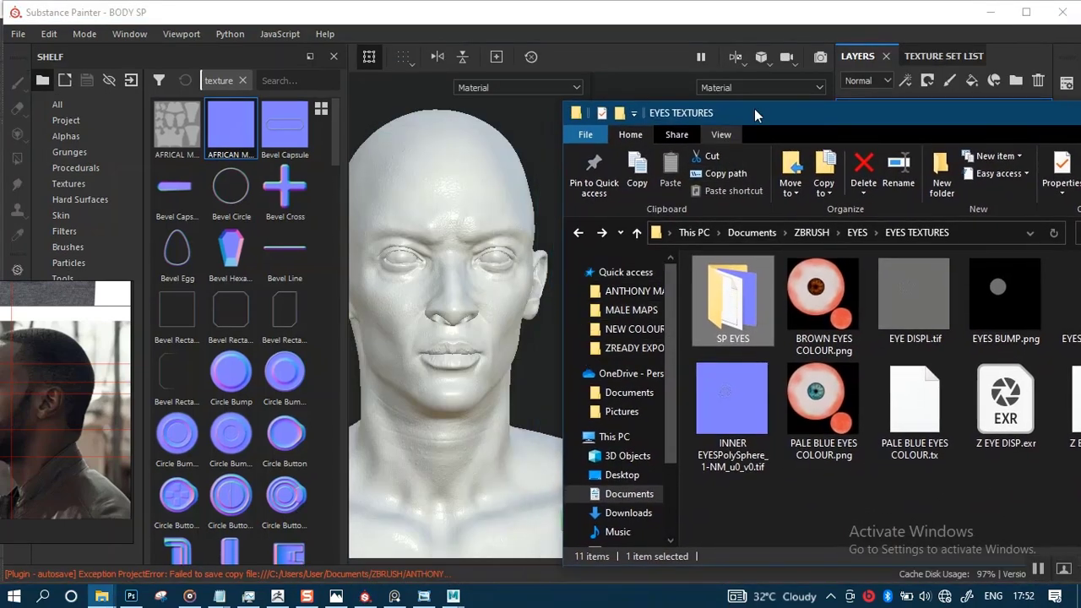
# - Bring BROWN EYES COLOUR.png and INNER EYESPolySphere_1-NM_u0_v0.tif from File Explorer's EYES TEXTURES folder into the Substance Painter shelf
pyautogui.moveTo(754, 112); pyautogui.dragTo(738, 103)
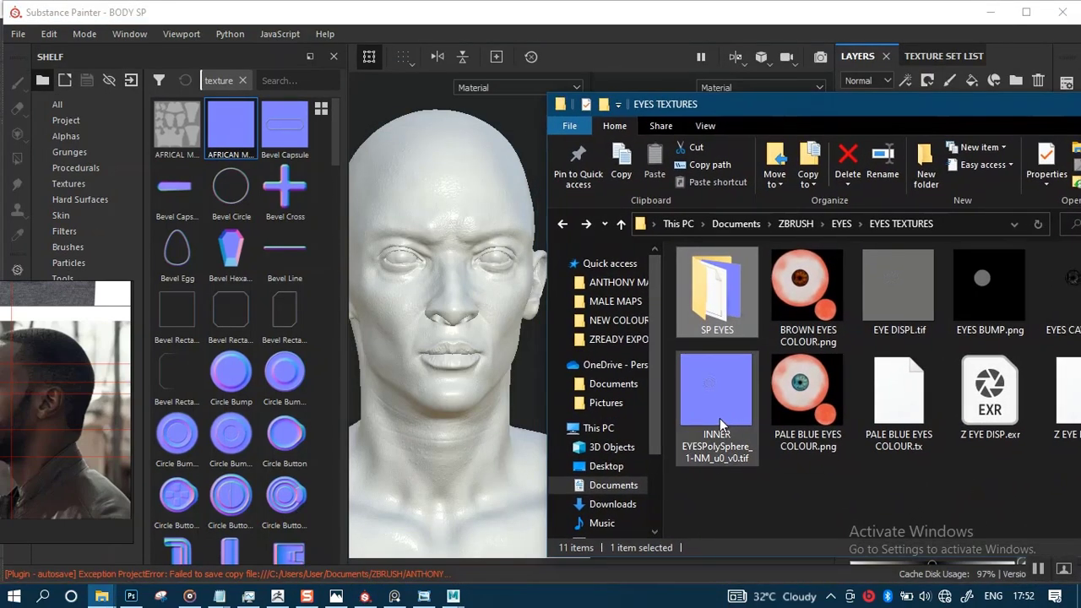
pyautogui.click(719, 418)
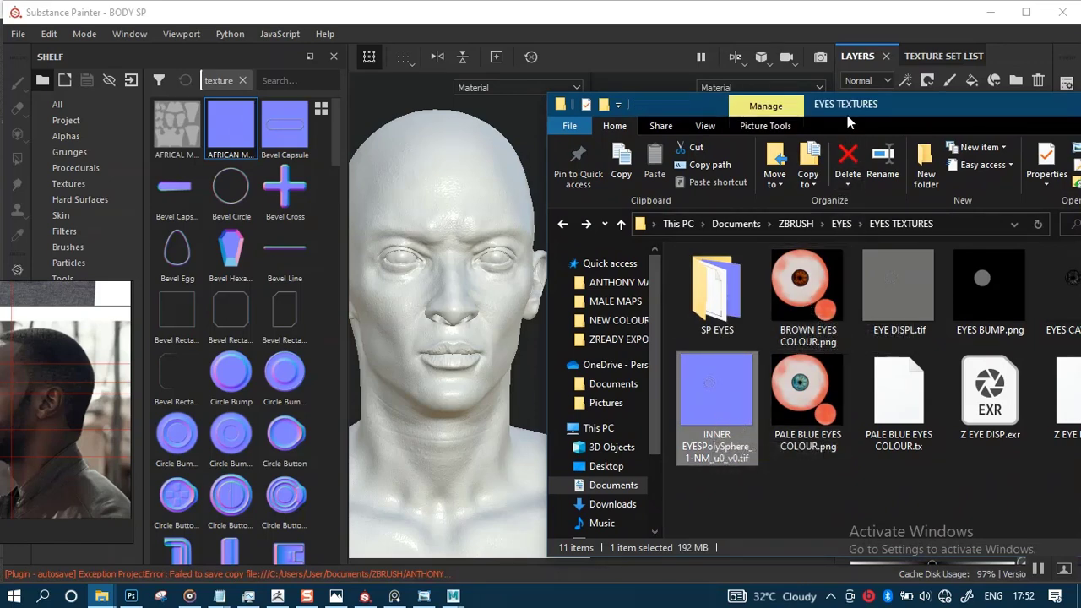
pyautogui.moveTo(842, 110); pyautogui.dragTo(811, 128)
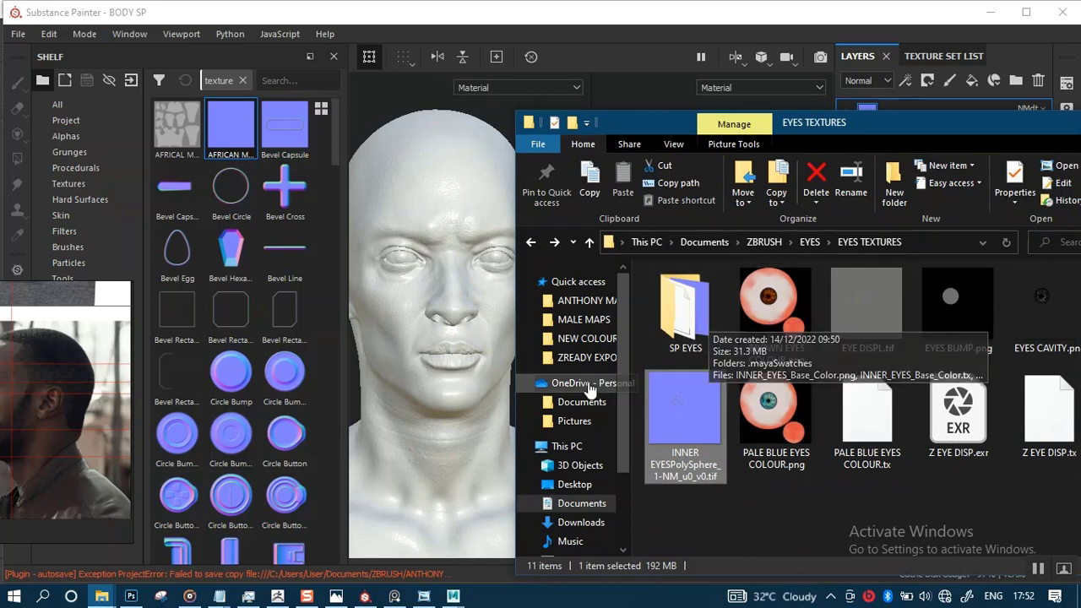
pyautogui.moveTo(815, 125)
pyautogui.mouseDown()
pyautogui.moveTo(769, 304)
pyautogui.moveTo(831, 134)
pyautogui.mouseUp()
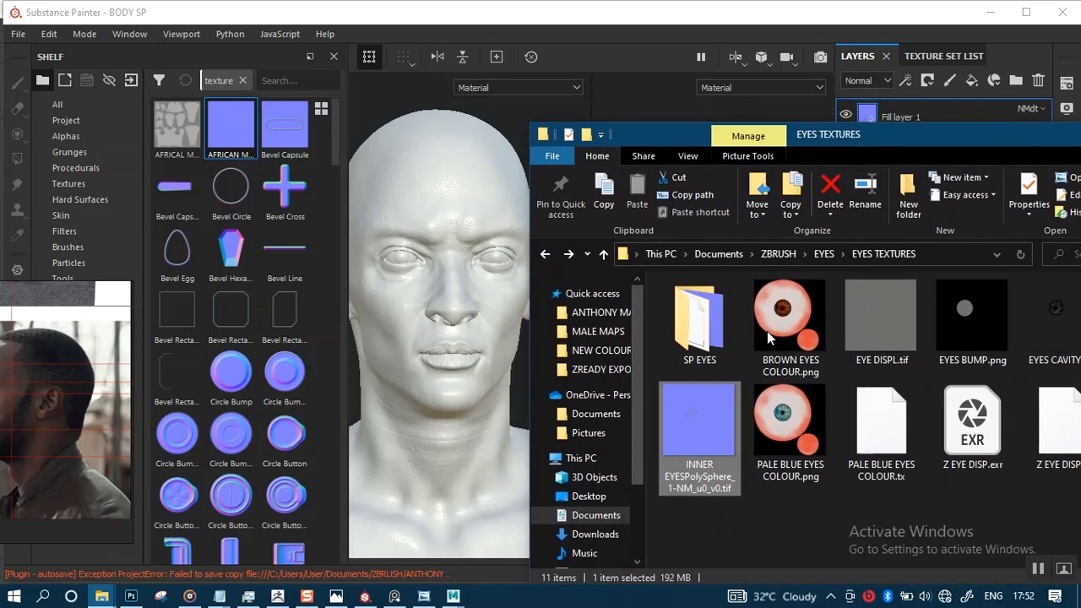
pyautogui.click(704, 339)
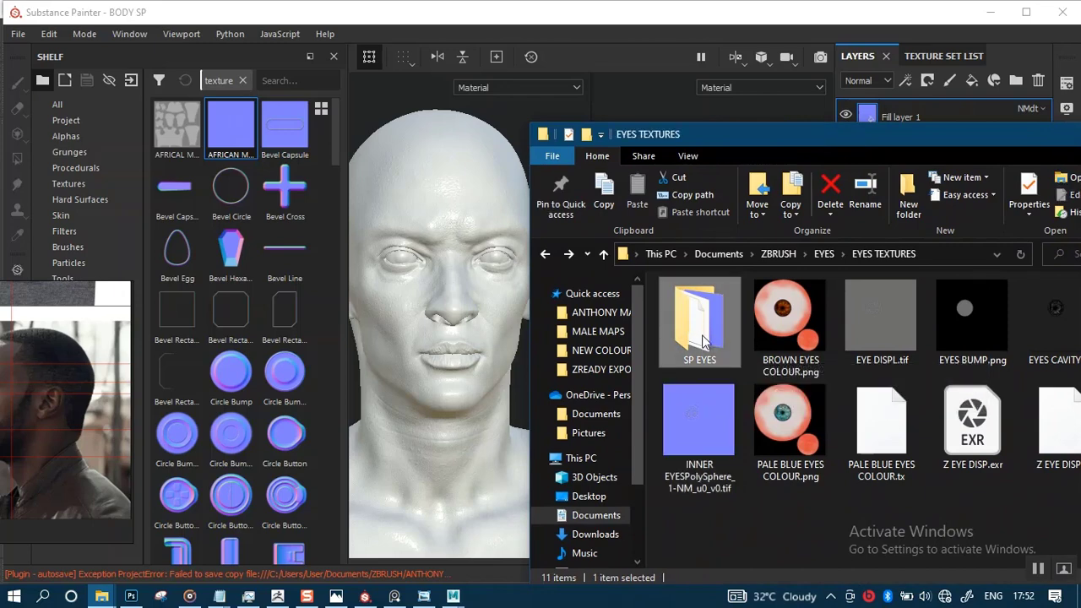
pyautogui.click(778, 331)
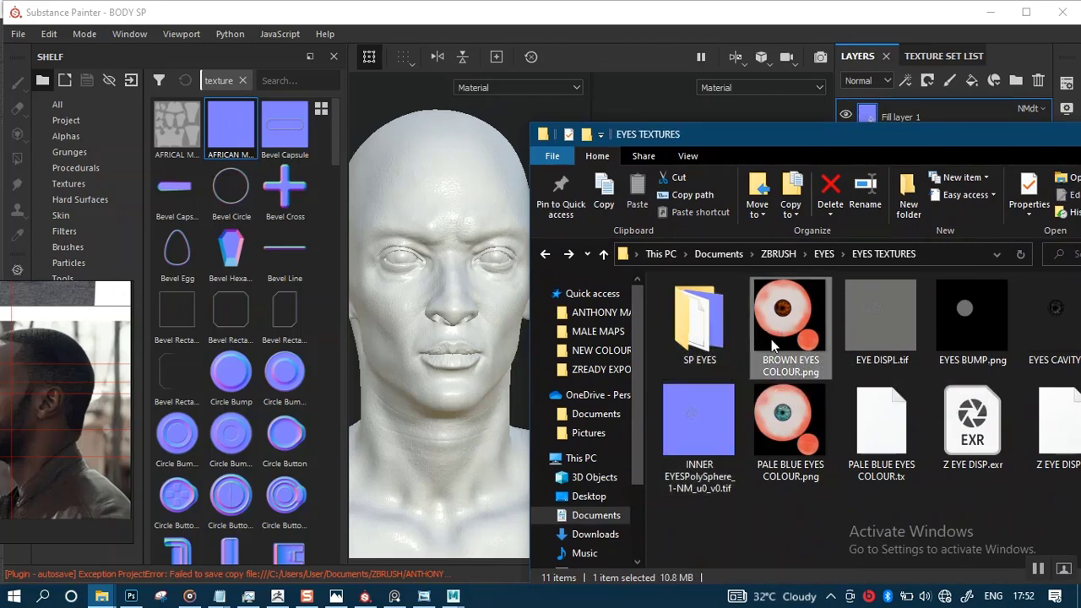
pyautogui.keyDown('ctrl'); pyautogui.click(699, 444); pyautogui.keyUp('ctrl')
pyautogui.moveTo(697, 448)
pyautogui.mouseDown()
pyautogui.moveTo(583, 397)
pyautogui.moveTo(236, 334)
pyautogui.moveTo(253, 325)
pyautogui.mouseUp()
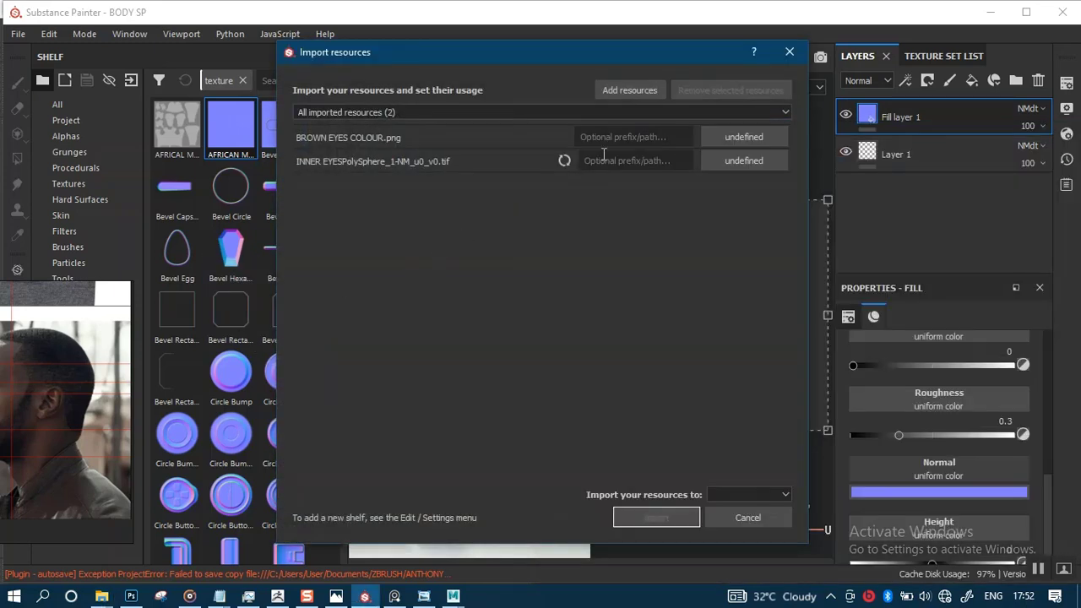
# - Define both eye images as texture resources, choose their import destination and import them
pyautogui.click(743, 137)
pyautogui.click(756, 193)
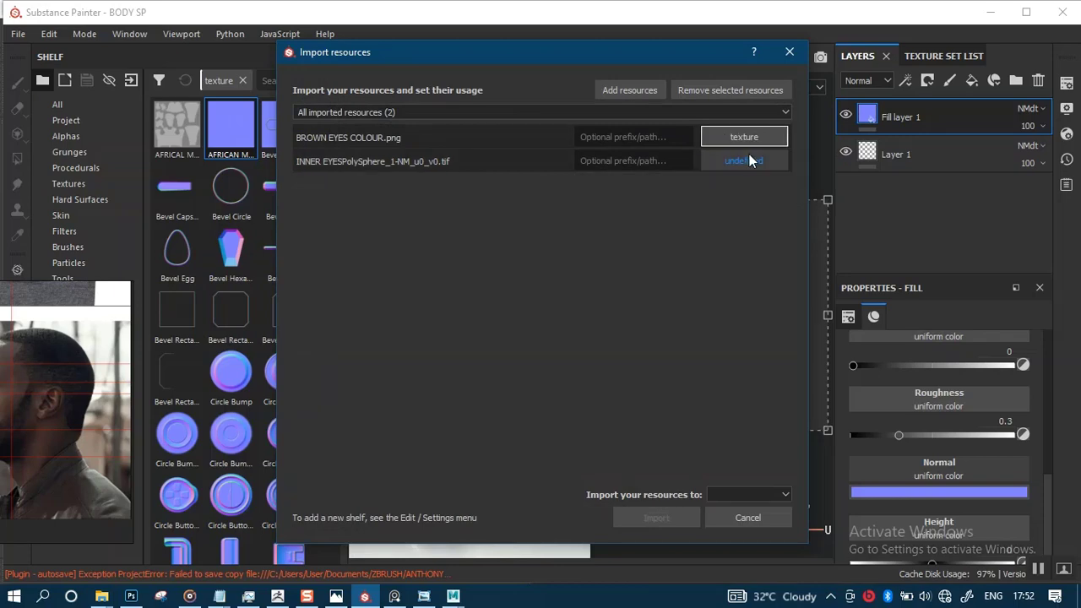
pyautogui.click(745, 160)
pyautogui.click(765, 218)
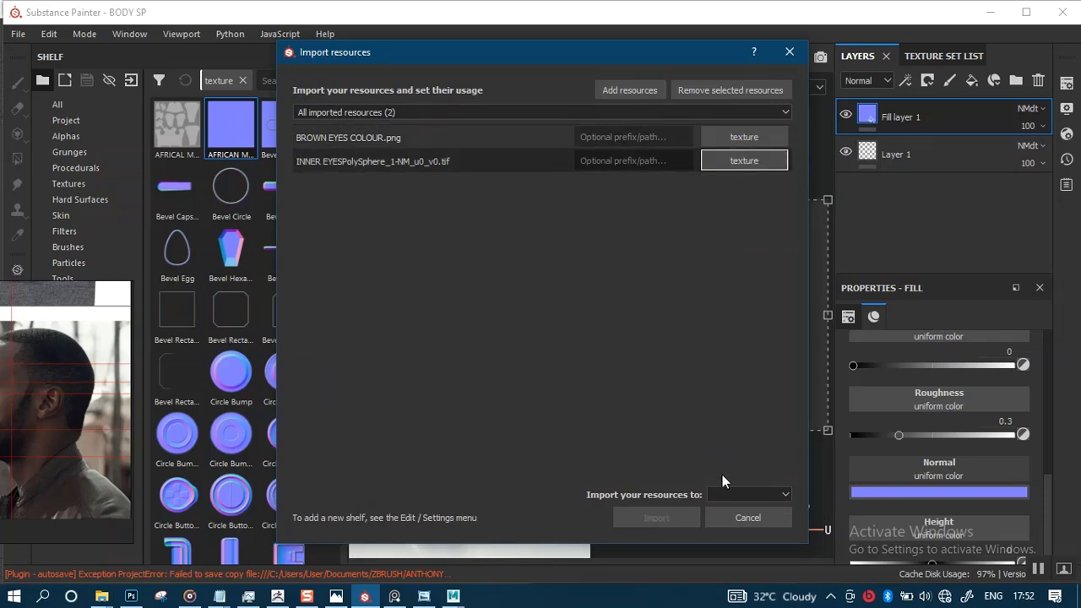
pyautogui.click(732, 496)
pyautogui.click(739, 518)
pyautogui.click(667, 519)
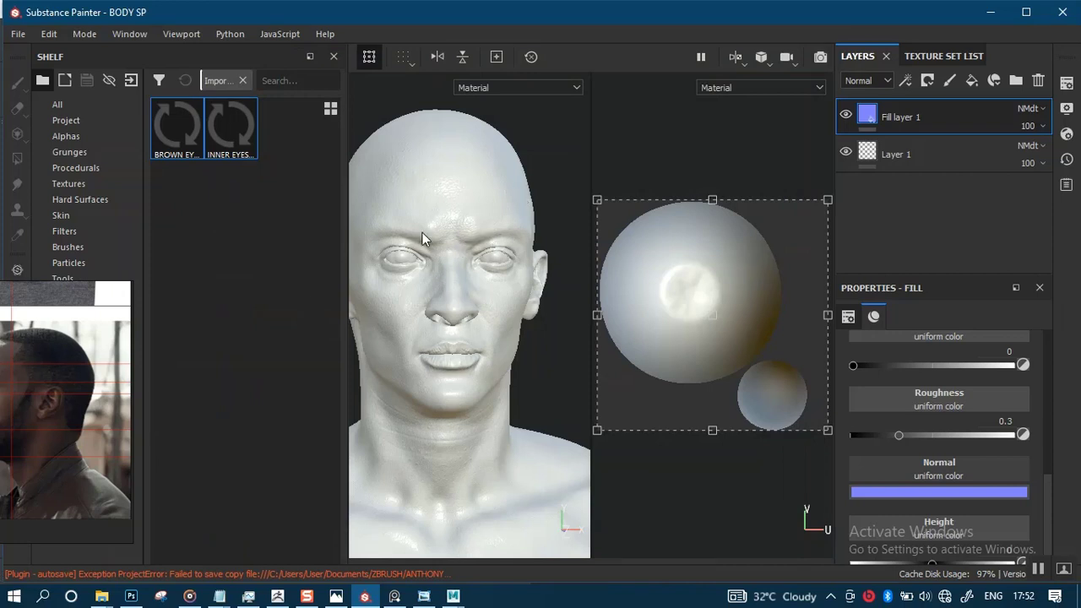
# - Assign INNER EYESPolySphere_1-NM_u0_v0 as the normal mesh map of the INNER_EYES6 texture set
pyautogui.click(1060, 87)
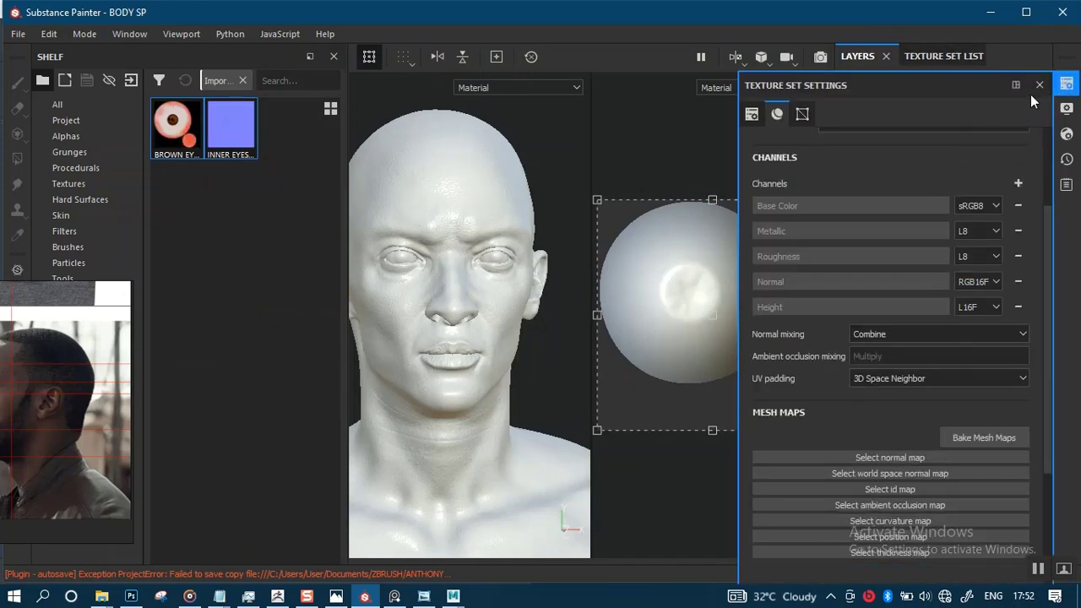
pyautogui.click(1039, 85)
pyautogui.click(954, 59)
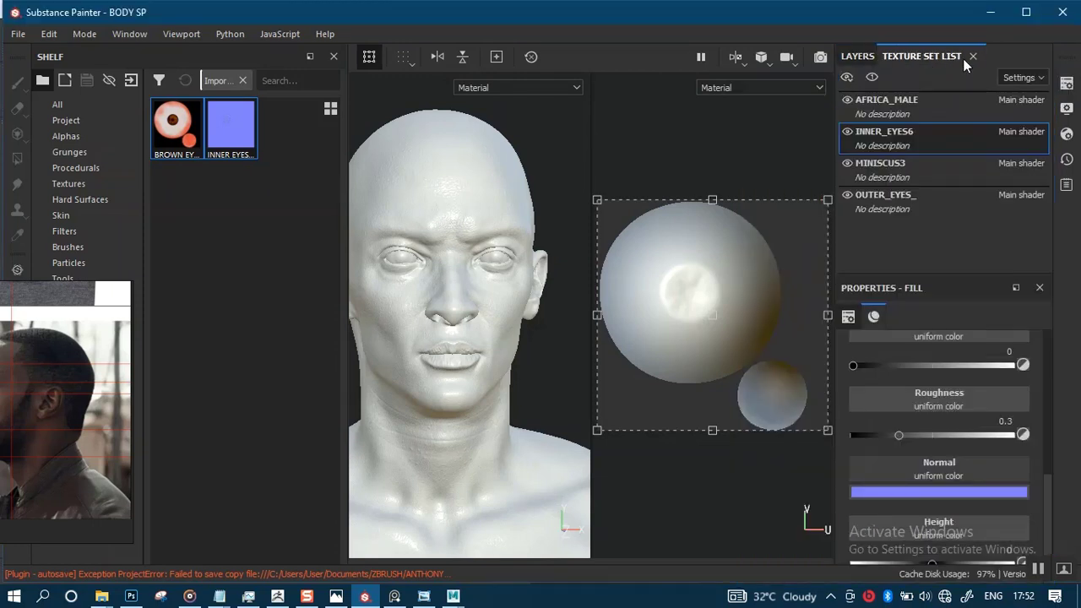
pyautogui.click(1064, 85)
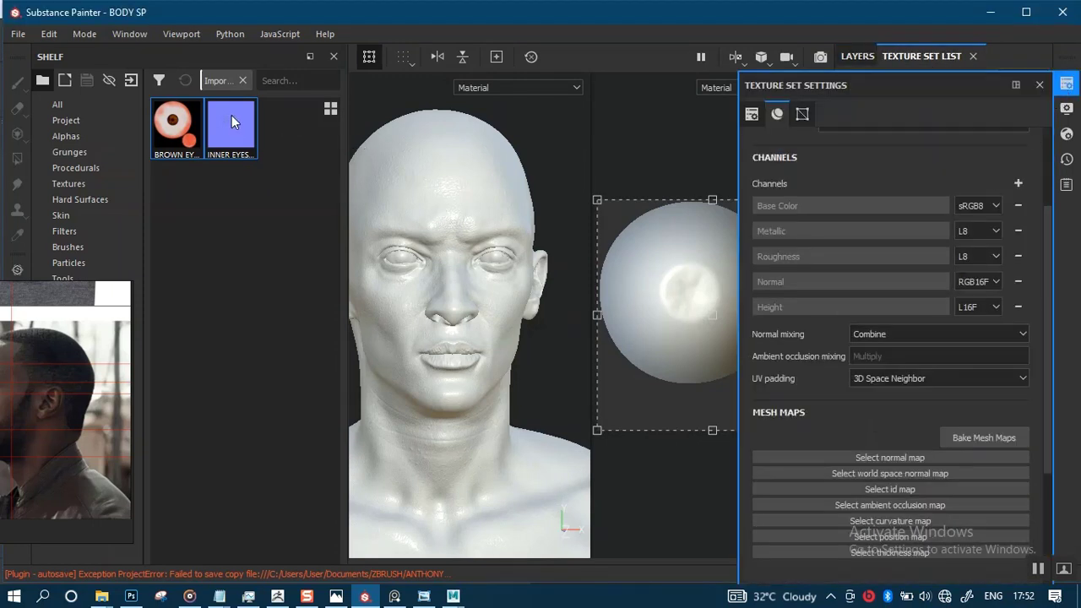
pyautogui.moveTo(234, 122); pyautogui.dragTo(883, 455)
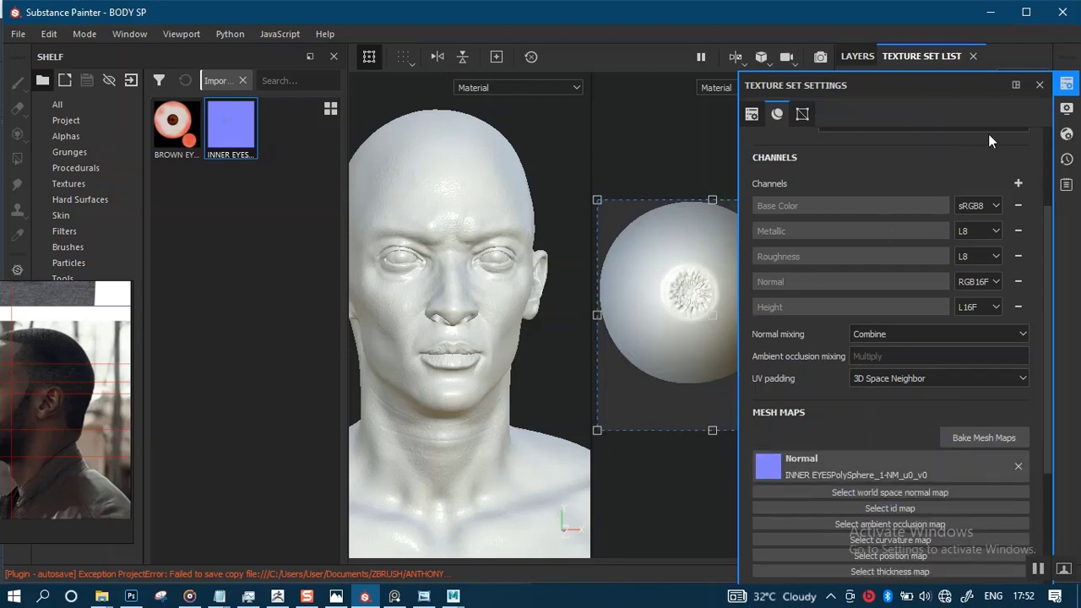
pyautogui.click(1038, 85)
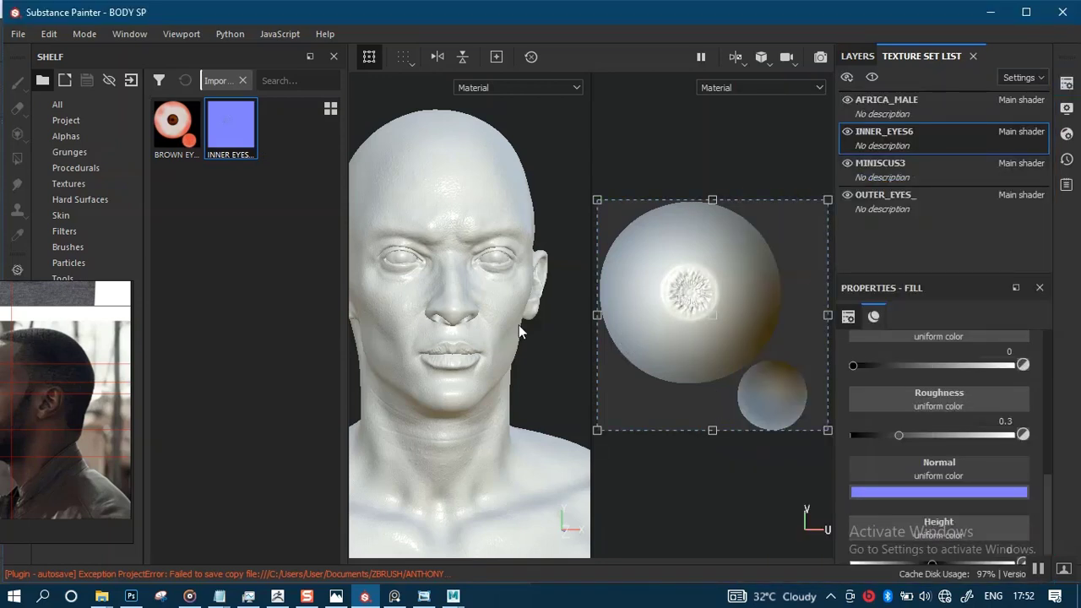
# - Turn the head slightly and isolate the INNER_EYES6 texture set in the viewport
pyautogui.keyDown('alt'); pyautogui.moveTo(492, 299); pyautogui.dragTo(690, 225); pyautogui.keyUp('alt')
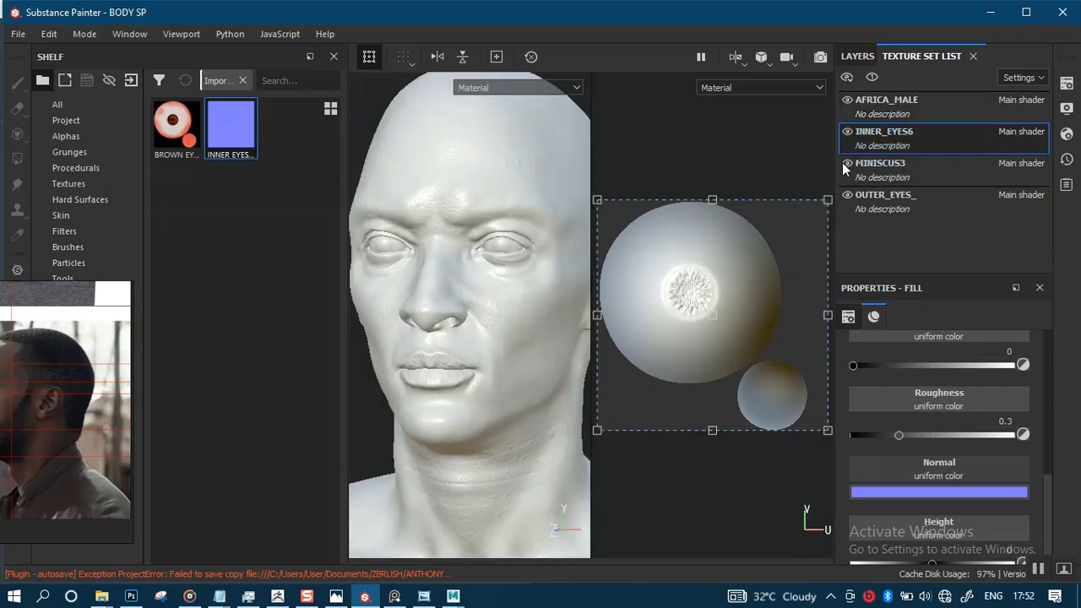
pyautogui.click(872, 78)
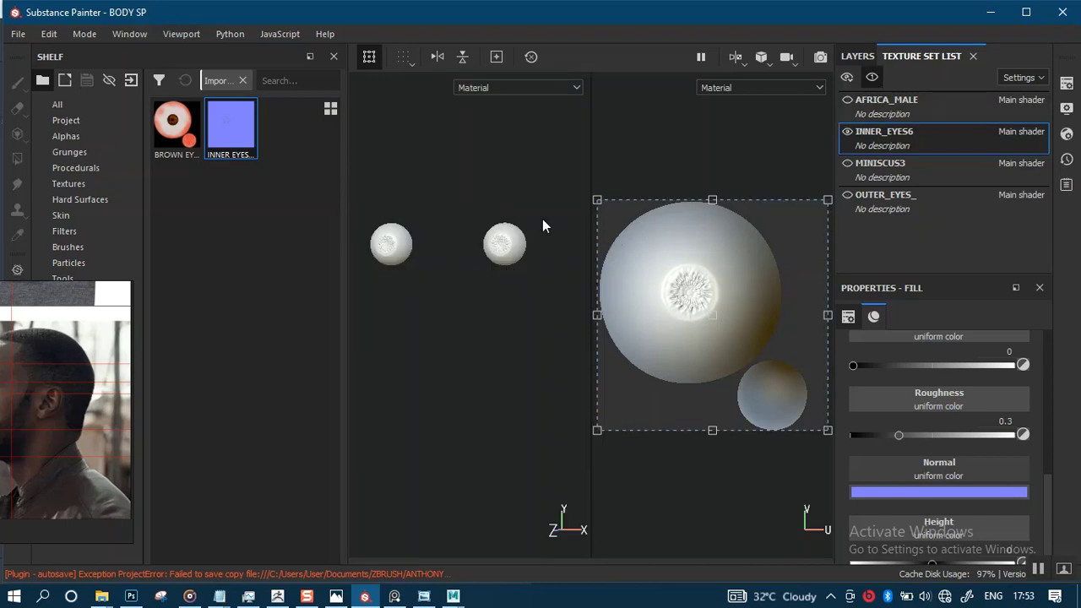
# - Examine the iris relief of the isolated inner eye up close from slightly different angles
pyautogui.keyDown('alt'); pyautogui.moveTo(479, 289); pyautogui.dragTo(491, 380, button='right'); pyautogui.keyUp('alt')
pyautogui.keyDown('alt'); pyautogui.moveTo(498, 299); pyautogui.dragTo(512, 439, button='middle'); pyautogui.keyUp('alt')
pyautogui.keyDown('alt'); pyautogui.moveTo(509, 325); pyautogui.dragTo(549, 510, button='right'); pyautogui.keyUp('alt')
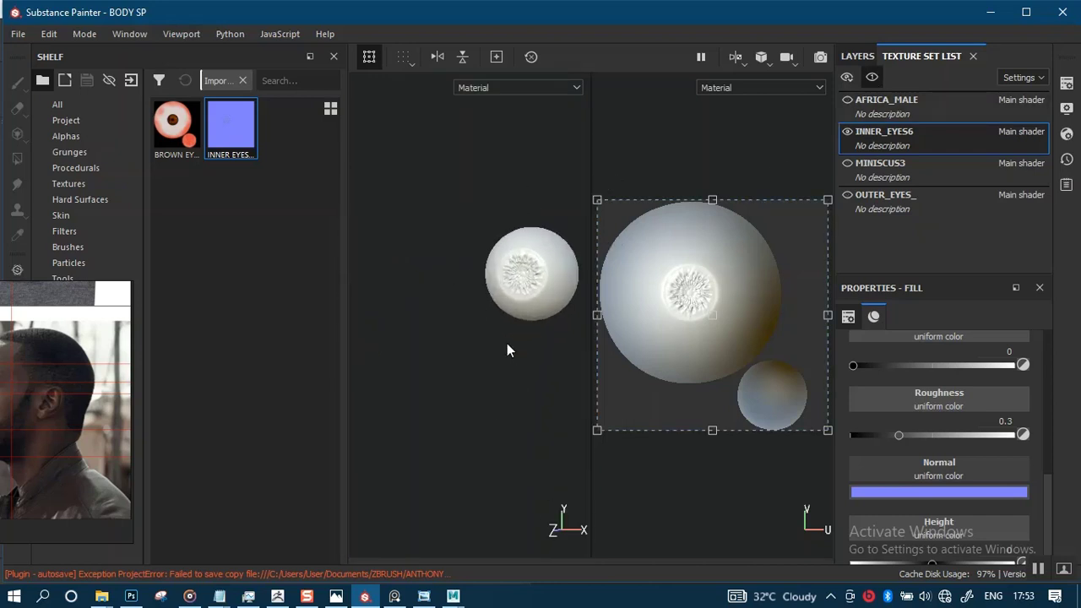
pyautogui.keyDown('alt'); pyautogui.moveTo(506, 349); pyautogui.dragTo(490, 309, button='middle'); pyautogui.keyUp('alt')
pyautogui.keyDown('alt'); pyautogui.moveTo(490, 309); pyautogui.dragTo(515, 514, button='right'); pyautogui.keyUp('alt')
pyautogui.keyDown('alt'); pyautogui.moveTo(504, 448); pyautogui.dragTo(513, 553, button='right'); pyautogui.keyUp('alt')
pyautogui.keyDown('alt'); pyautogui.moveTo(499, 395); pyautogui.dragTo(479, 380); pyautogui.keyUp('alt')
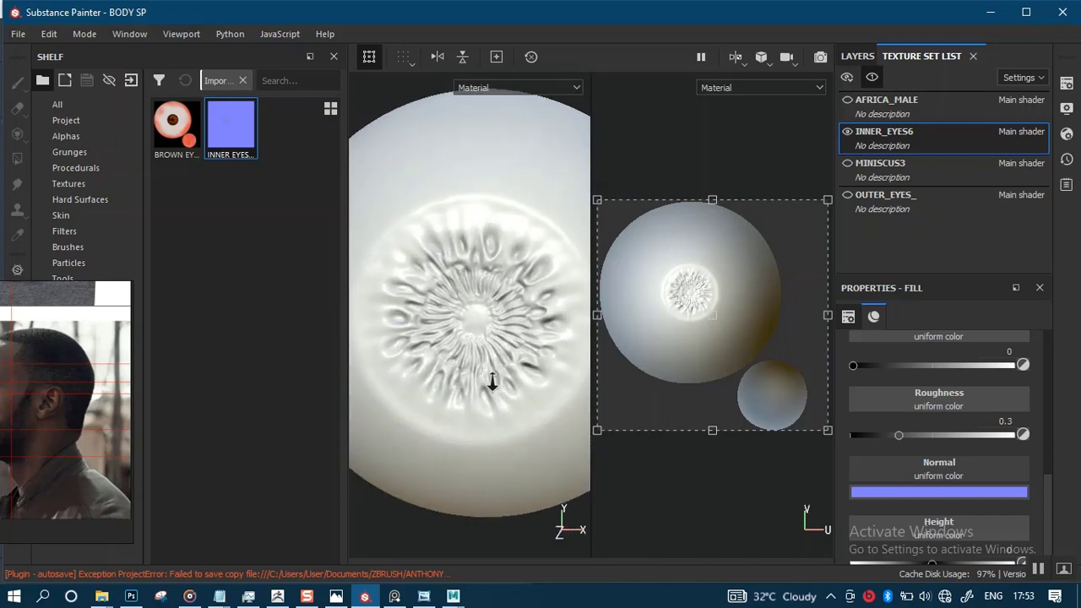
pyautogui.keyDown('alt'); pyautogui.moveTo(493, 382); pyautogui.dragTo(496, 385, button='right'); pyautogui.keyUp('alt')
pyautogui.keyDown('alt'); pyautogui.moveTo(496, 383); pyautogui.dragTo(507, 372); pyautogui.keyUp('alt')
# - Add a fill layer to INNER_EYES6 with the BROWN EYES COLOUR texture as its base color
pyautogui.click(859, 58)
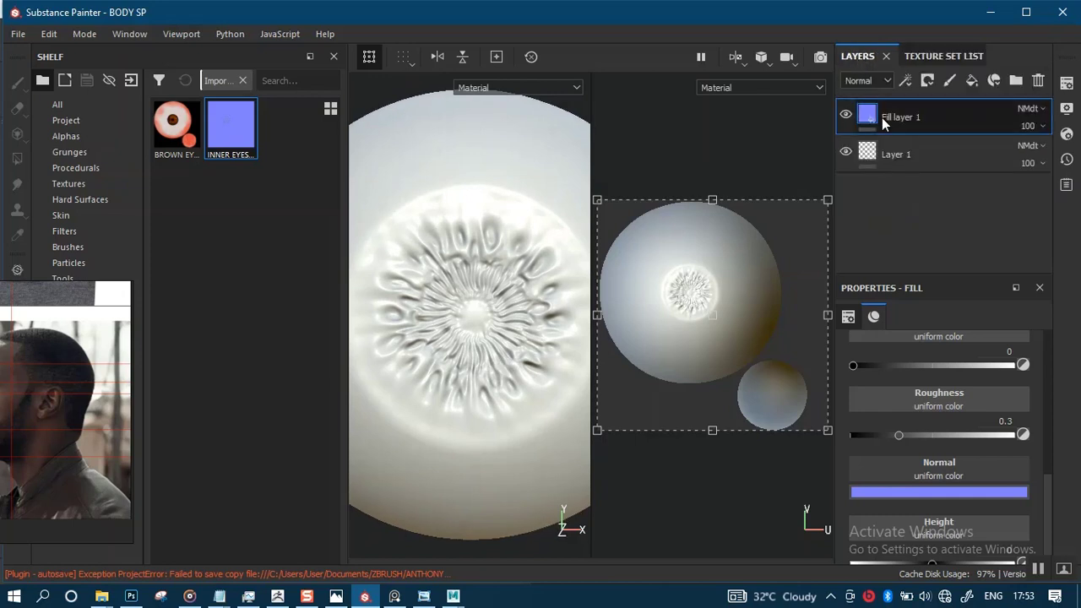
pyautogui.click(971, 80)
pyautogui.scroll(-1, 1047, 485)
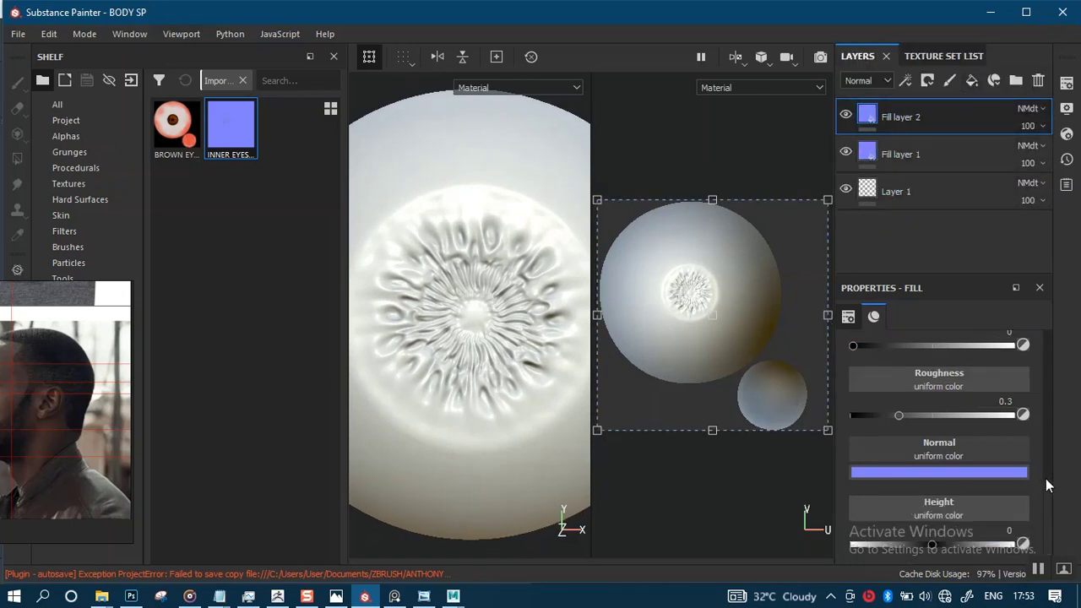
pyautogui.scroll(5, 1045, 485)
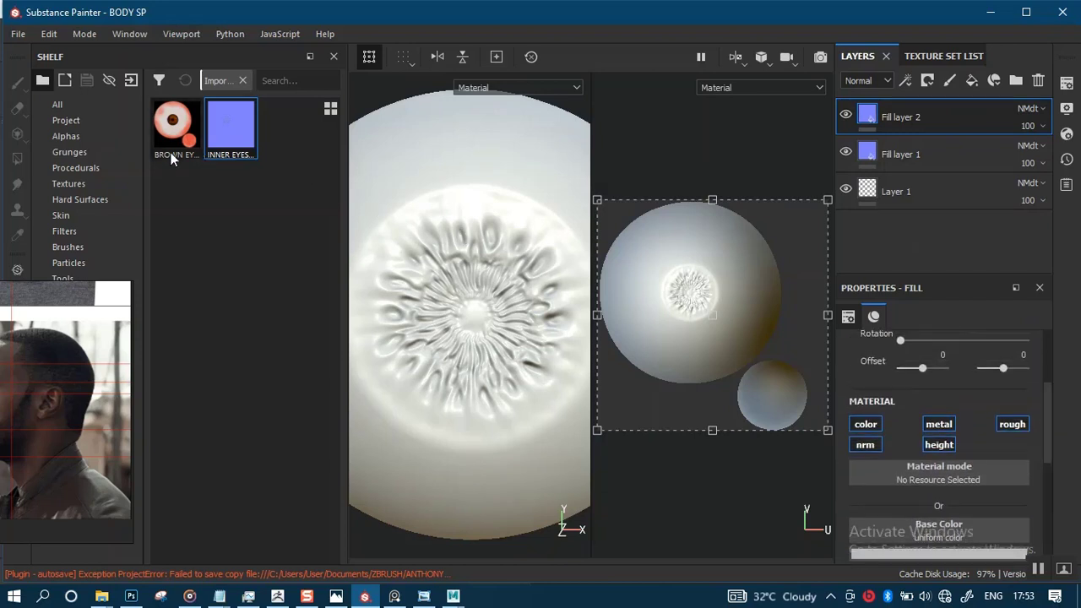
pyautogui.moveTo(172, 159); pyautogui.dragTo(919, 528)
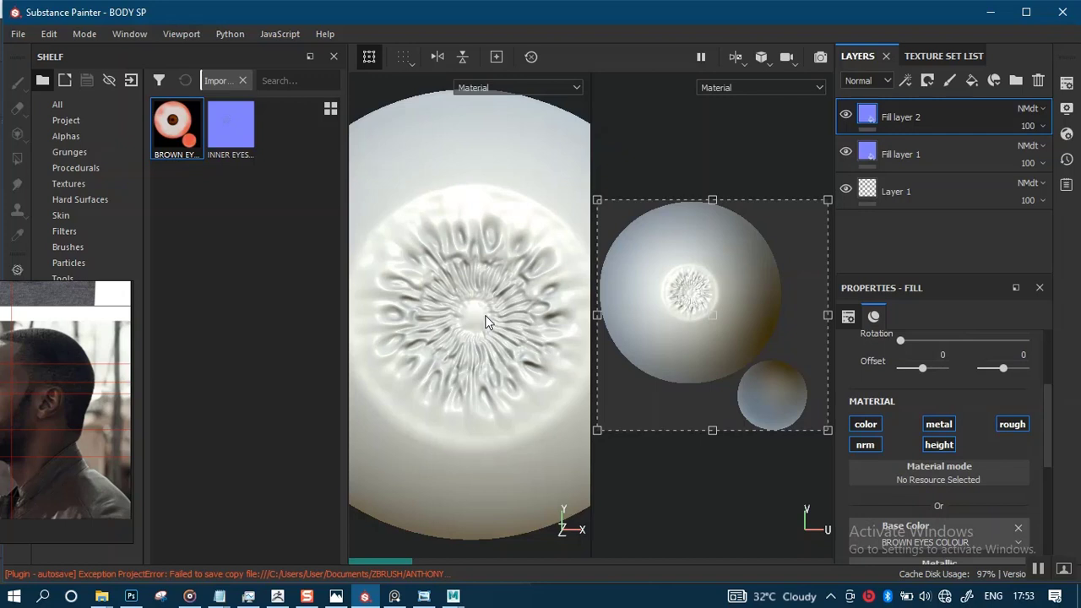
pyautogui.keyDown('alt'); pyautogui.moveTo(482, 370); pyautogui.dragTo(435, 147, button='right'); pyautogui.keyUp('alt')
pyautogui.keyDown('alt'); pyautogui.moveTo(487, 319); pyautogui.dragTo(483, 338); pyautogui.keyUp('alt')
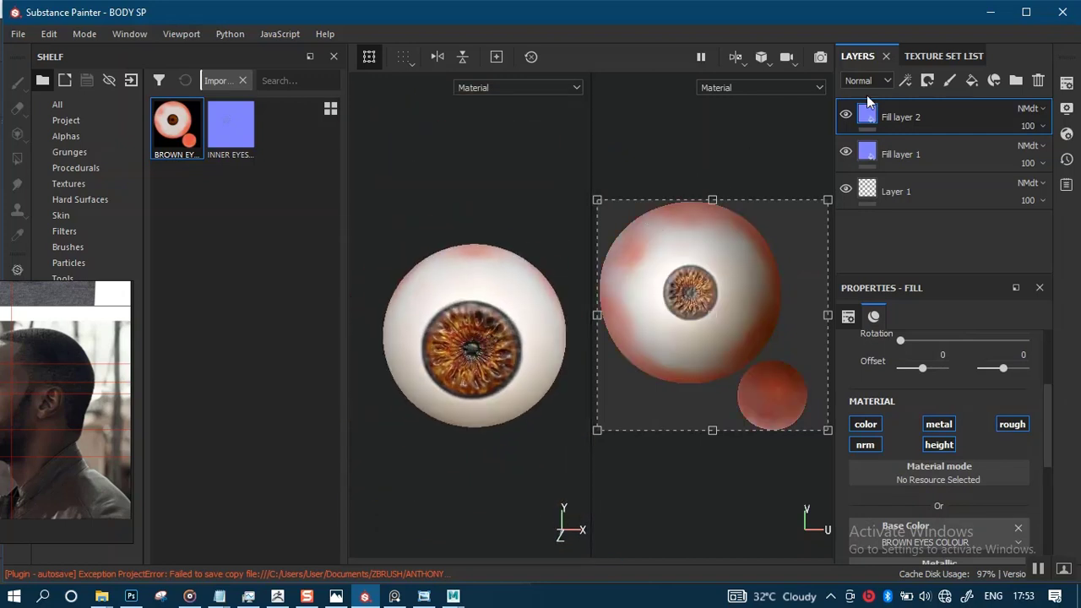
# - Show the body and remaining eye texture sets again, but hide OUTER_EYES_ to expose the brown irises
pyautogui.click(924, 56)
pyautogui.click(872, 77)
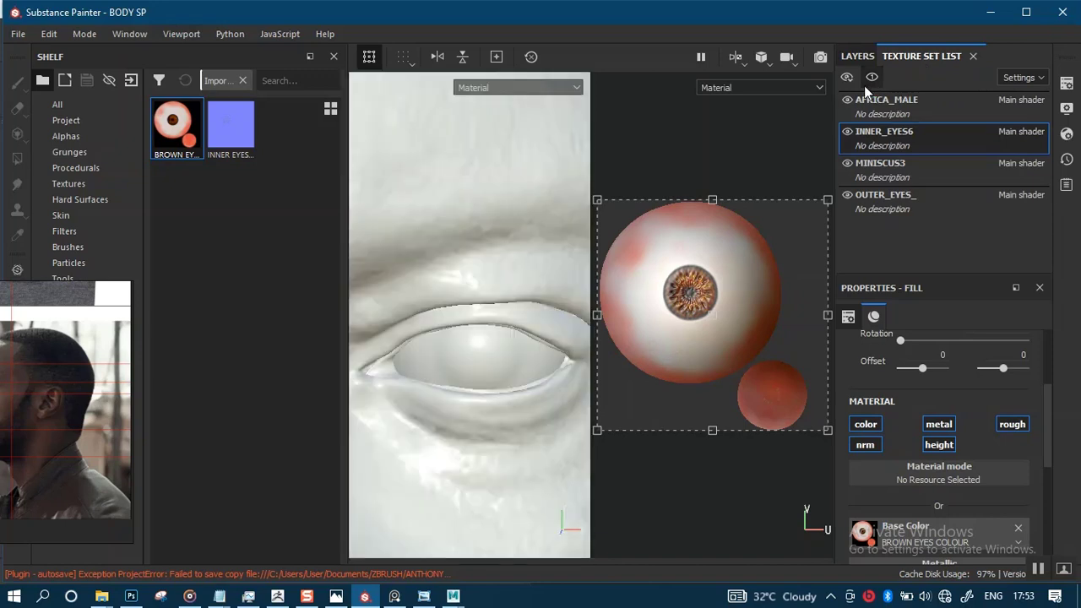
pyautogui.click(847, 195)
pyautogui.keyDown('alt'); pyautogui.moveTo(487, 396); pyautogui.dragTo(472, 222, button='right'); pyautogui.keyUp('alt')
pyautogui.keyDown('alt'); pyautogui.moveTo(486, 392); pyautogui.dragTo(672, 154); pyautogui.keyUp('alt')
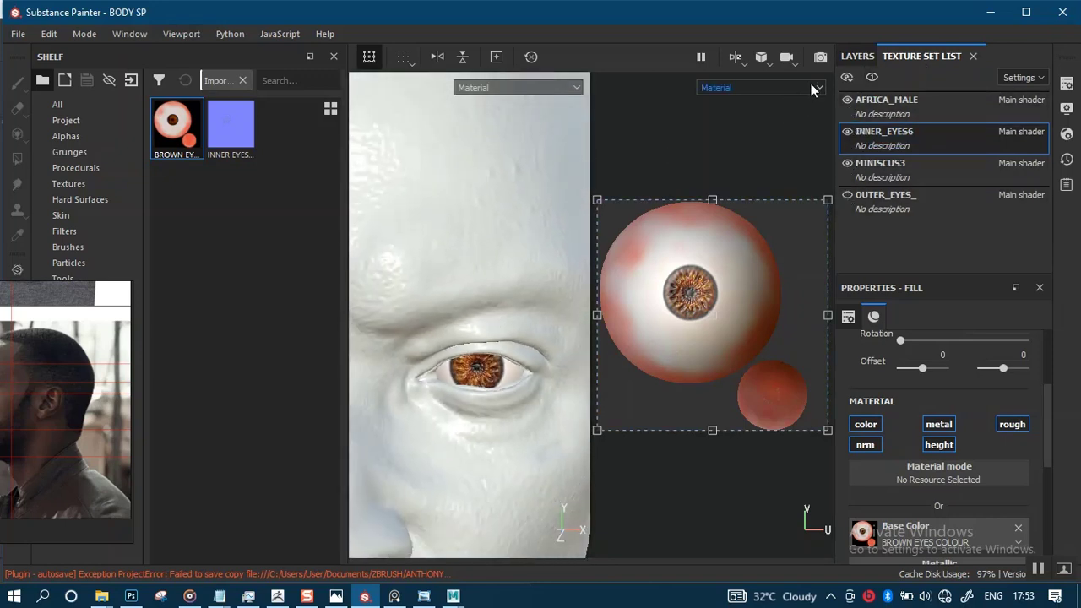
# - Switch the viewport to 3D only and frame the head and shoulders from the front
pyautogui.click(738, 66)
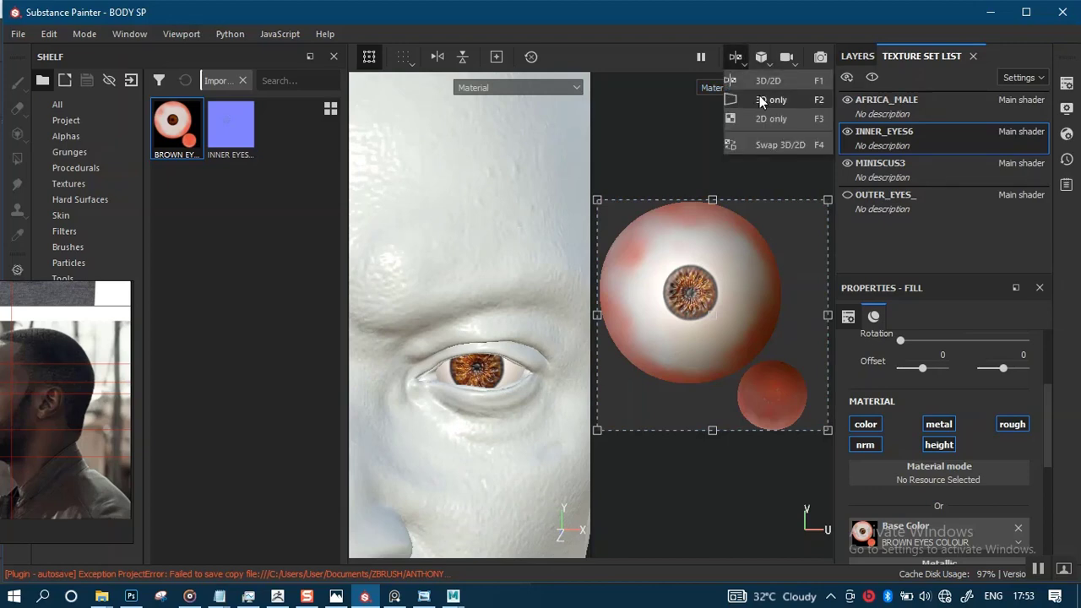
pyautogui.click(760, 104)
pyautogui.keyDown('alt'); pyautogui.moveTo(545, 354); pyautogui.dragTo(574, 109, button='right'); pyautogui.keyUp('alt')
pyautogui.keyDown('alt'); pyautogui.moveTo(524, 393); pyautogui.dragTo(566, 279, button='right'); pyautogui.keyUp('alt')
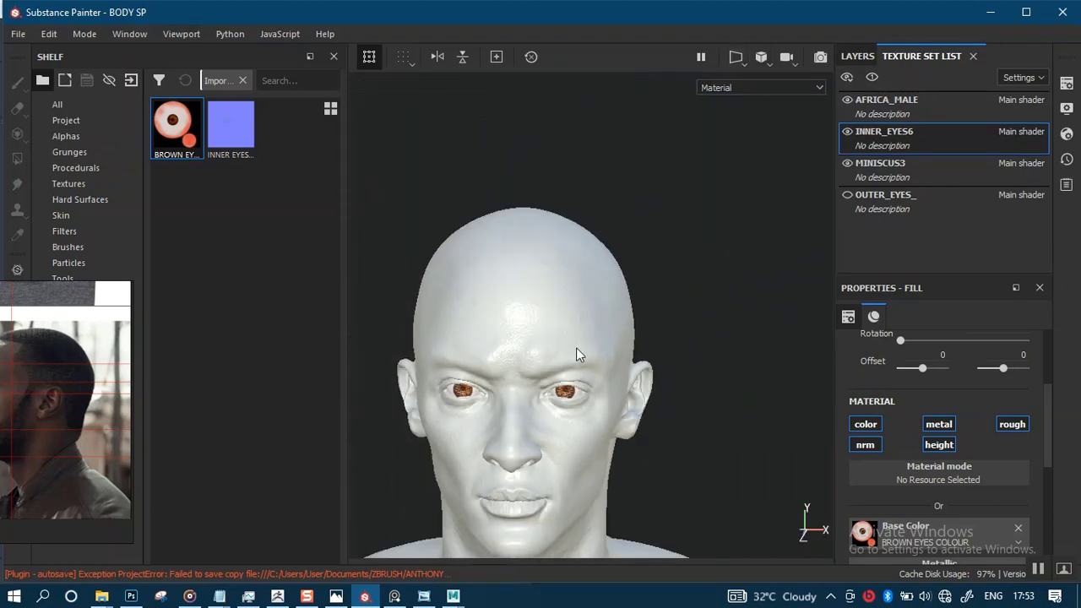
pyautogui.keyDown('alt'); pyautogui.moveTo(579, 397); pyautogui.dragTo(576, 424); pyautogui.keyUp('alt')
pyautogui.keyDown('alt'); pyautogui.moveTo(576, 424); pyautogui.dragTo(618, 278, button='middle'); pyautogui.keyUp('alt')
pyautogui.keyDown('alt'); pyautogui.moveTo(584, 317); pyautogui.dragTo(577, 262, button='right'); pyautogui.keyUp('alt')
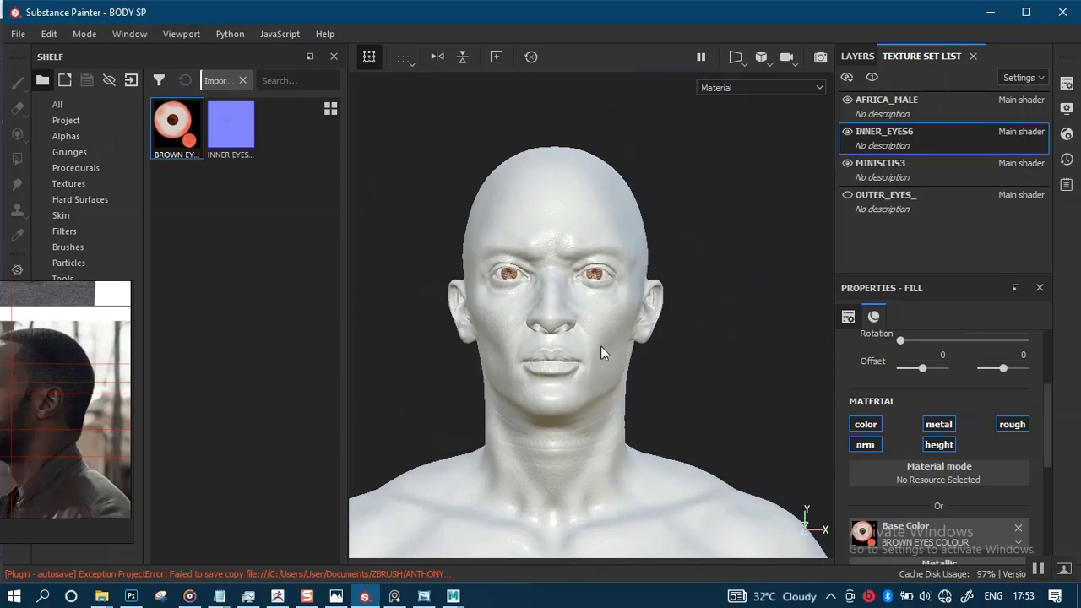
# - Inspect the coloured iris inside the eyelids at close range
pyautogui.keyDown('alt'); pyautogui.moveTo(607, 301); pyautogui.dragTo(663, 161, button='right'); pyautogui.keyUp('alt')
pyautogui.keyDown('alt'); pyautogui.moveTo(588, 362); pyautogui.dragTo(579, 412, button='right'); pyautogui.keyUp('alt')
pyautogui.keyDown('alt'); pyautogui.moveTo(579, 412); pyautogui.dragTo(575, 380); pyautogui.keyUp('alt')
pyautogui.keyDown('alt'); pyautogui.moveTo(574, 378); pyautogui.dragTo(550, 388, button='middle'); pyautogui.keyUp('alt')
pyautogui.keyDown('alt'); pyautogui.moveTo(550, 389); pyautogui.dragTo(582, 526, button='right'); pyautogui.keyUp('alt')
pyautogui.keyDown('alt'); pyautogui.moveTo(581, 431); pyautogui.dragTo(558, 373); pyautogui.keyUp('alt')
pyautogui.keyDown('alt'); pyautogui.moveTo(558, 366); pyautogui.dragTo(571, 466, button='right'); pyautogui.keyUp('alt')
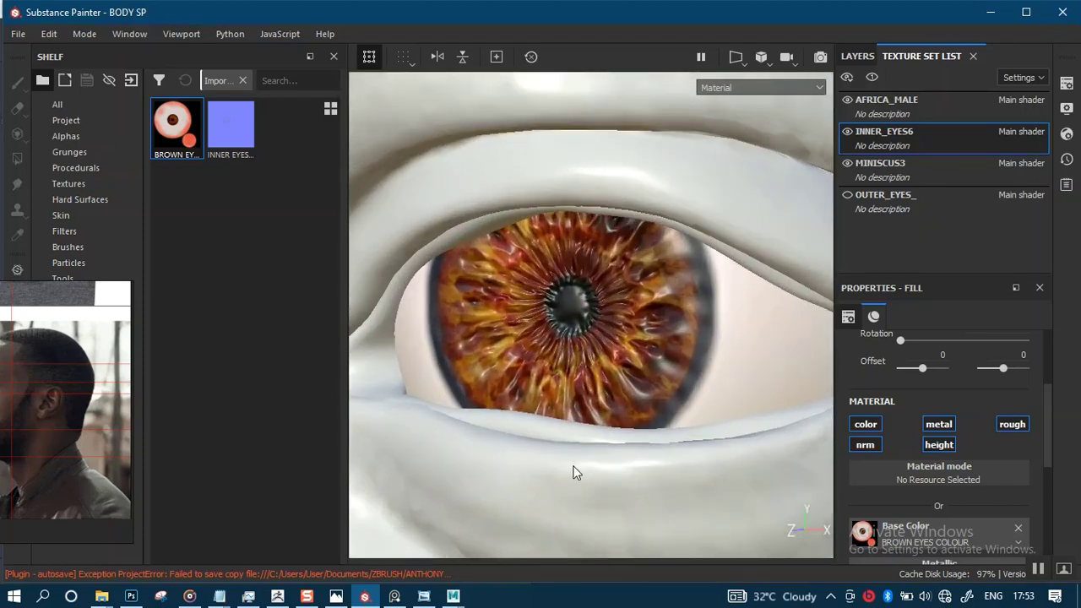
pyautogui.keyDown('alt'); pyautogui.moveTo(572, 466); pyautogui.dragTo(615, 445); pyautogui.keyUp('alt')
# - Check how both textured eyes look on the whole face from the front
pyautogui.keyDown('alt'); pyautogui.moveTo(616, 450); pyautogui.dragTo(593, 147, button='right'); pyautogui.keyUp('alt')
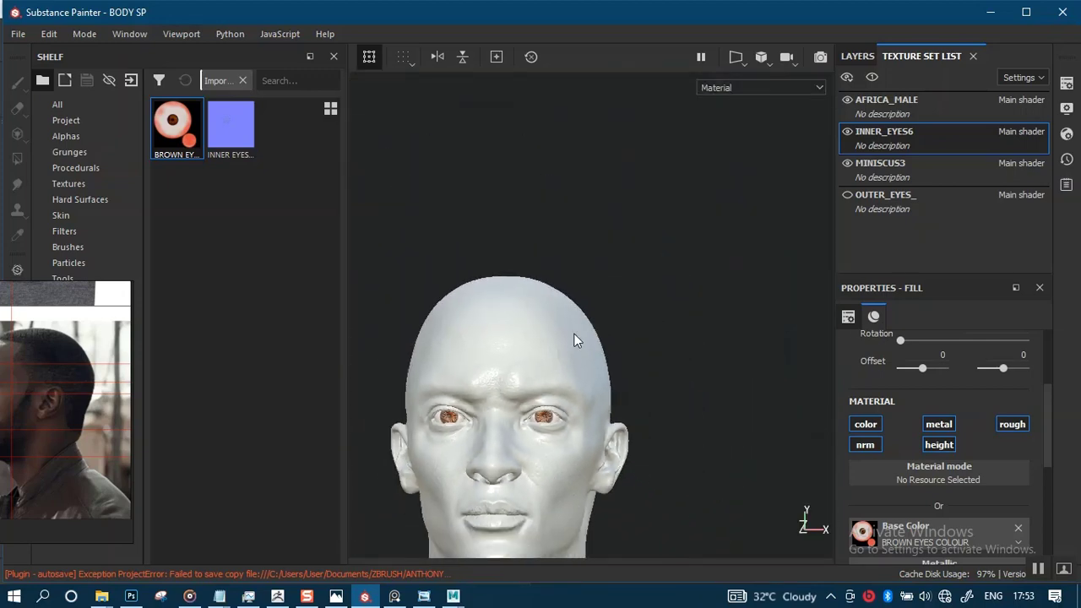
pyautogui.keyDown('alt'); pyautogui.moveTo(574, 341); pyautogui.dragTo(620, 232, button='middle'); pyautogui.keyUp('alt')
pyautogui.keyDown('alt'); pyautogui.moveTo(619, 233); pyautogui.dragTo(626, 266, button='right'); pyautogui.keyUp('alt')
pyautogui.keyDown('alt'); pyautogui.moveTo(600, 356); pyautogui.dragTo(633, 260, button='middle'); pyautogui.keyUp('alt')
pyautogui.keyDown('alt'); pyautogui.moveTo(605, 390); pyautogui.dragTo(602, 313, button='right'); pyautogui.keyUp('alt')
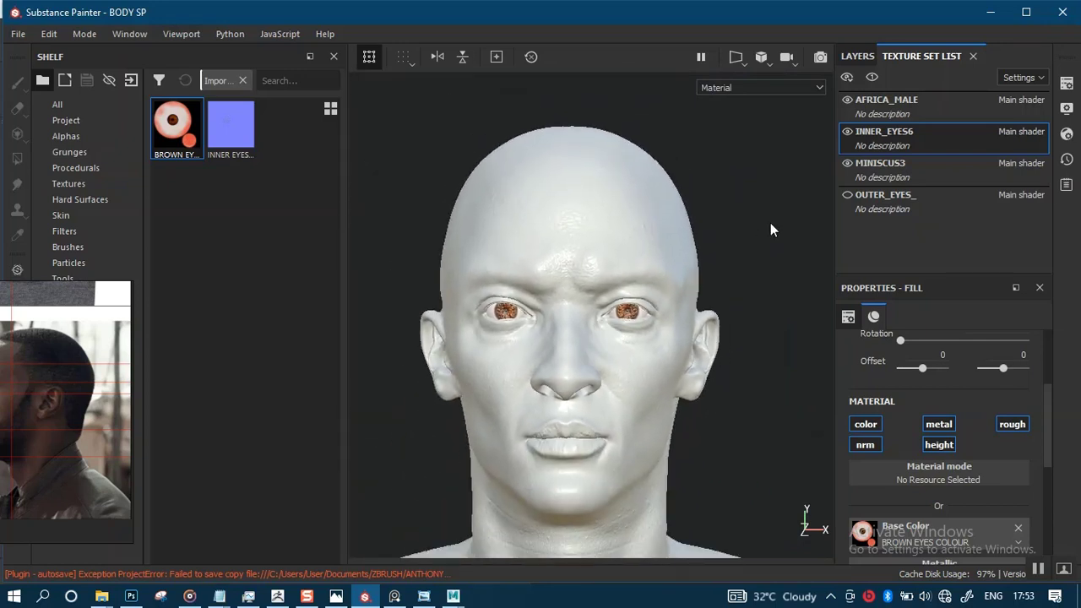
pyautogui.keyDown('alt'); pyautogui.moveTo(643, 412); pyautogui.dragTo(623, 342, button='right'); pyautogui.keyUp('alt')
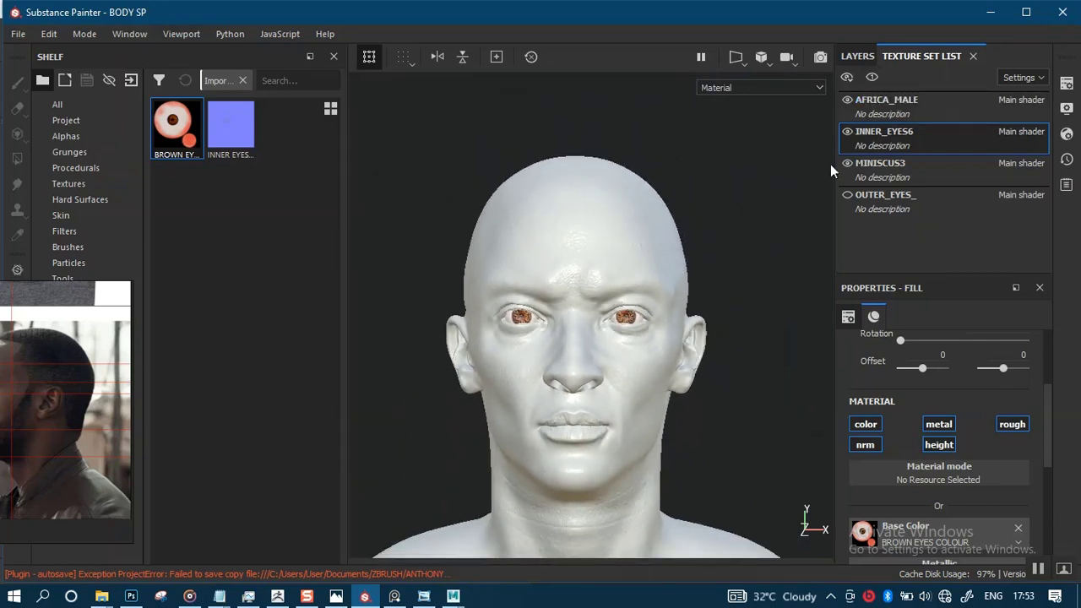
pyautogui.keyDown('alt'); pyautogui.moveTo(652, 321); pyautogui.dragTo(644, 270, button='middle'); pyautogui.keyUp('alt')
pyautogui.keyDown('alt'); pyautogui.moveTo(644, 275); pyautogui.dragTo(682, 507, button='right'); pyautogui.keyUp('alt')
pyautogui.keyDown('alt'); pyautogui.moveTo(652, 372); pyautogui.dragTo(656, 370); pyautogui.keyUp('alt')
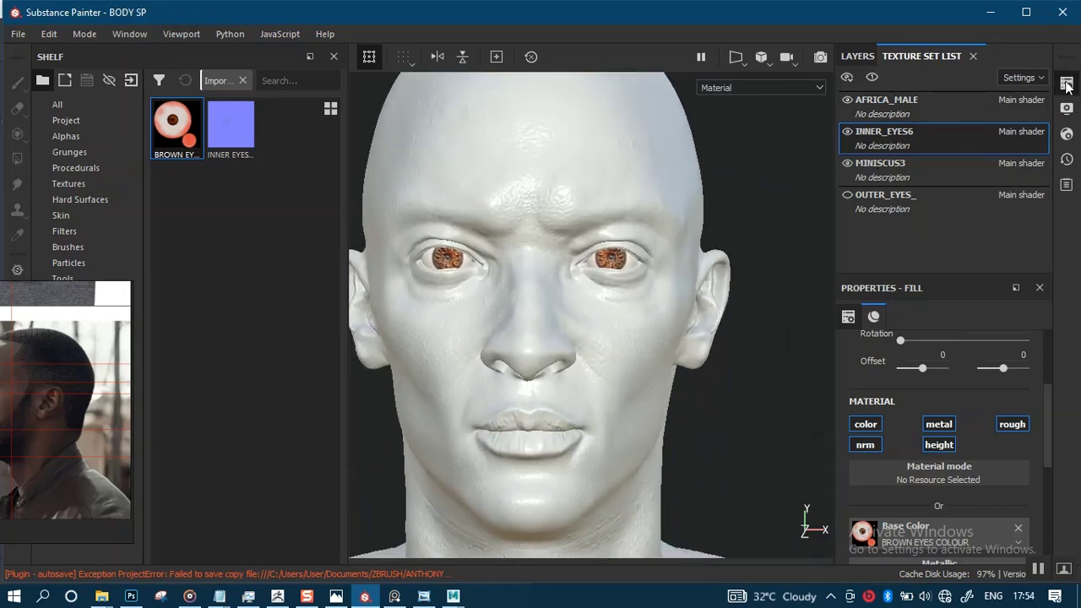
# - Start a mesh map bake, excluding the MINISCUS3 and OUTER_EYES_ texture sets and the Normal map
pyautogui.click(1066, 82)
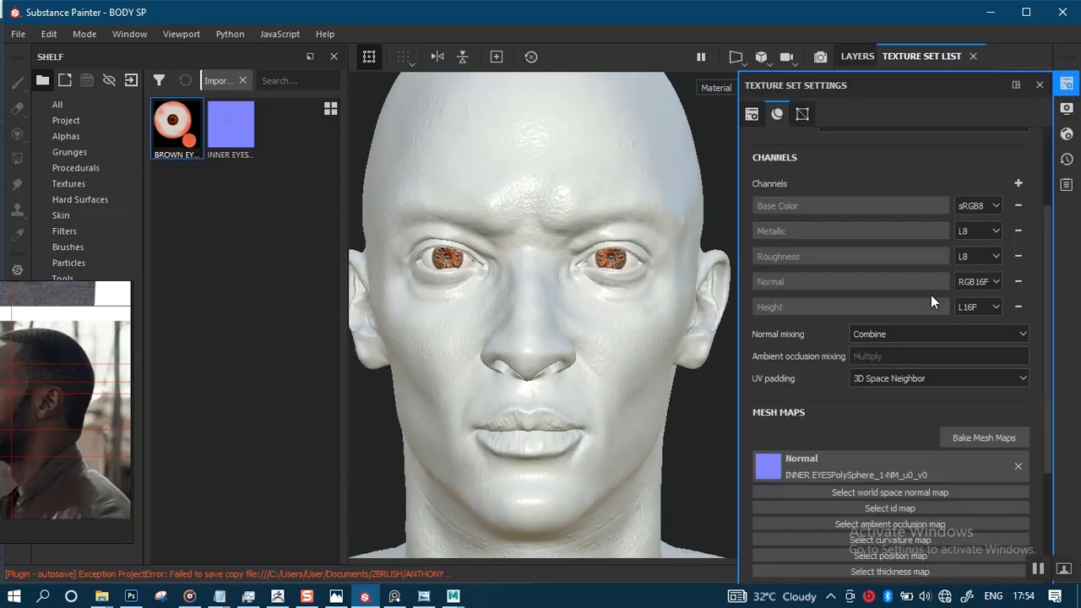
pyautogui.click(971, 437)
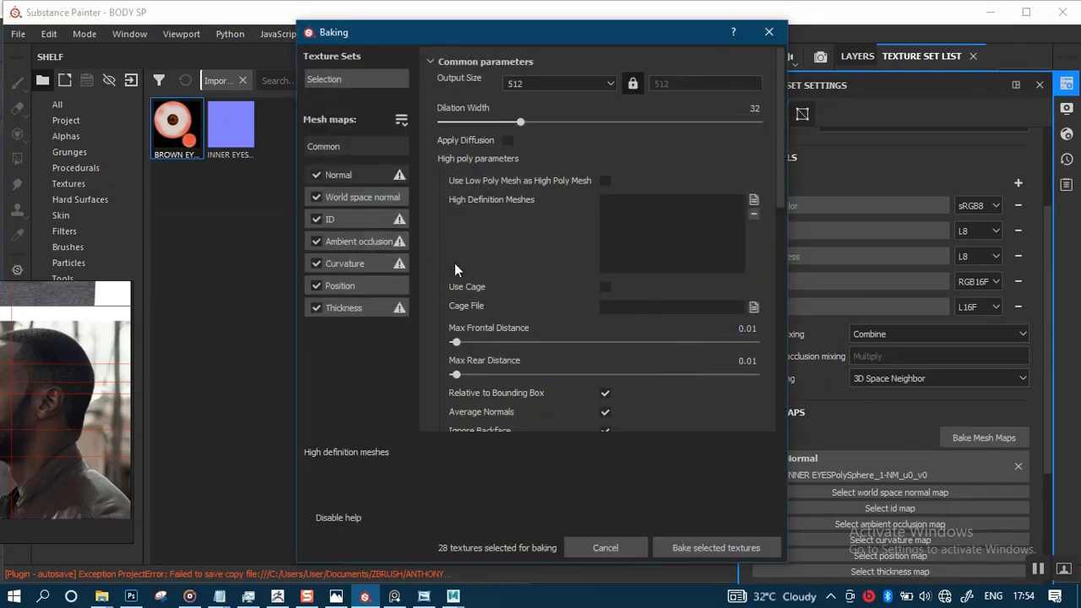
pyautogui.click(347, 79)
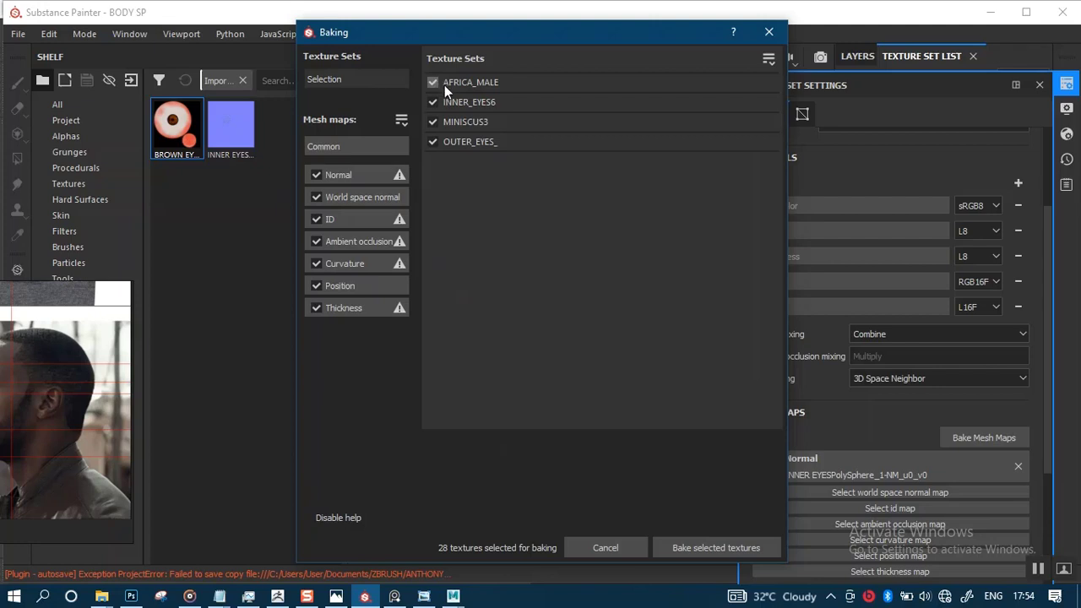
pyautogui.click(433, 123)
pyautogui.click(432, 142)
pyautogui.click(316, 174)
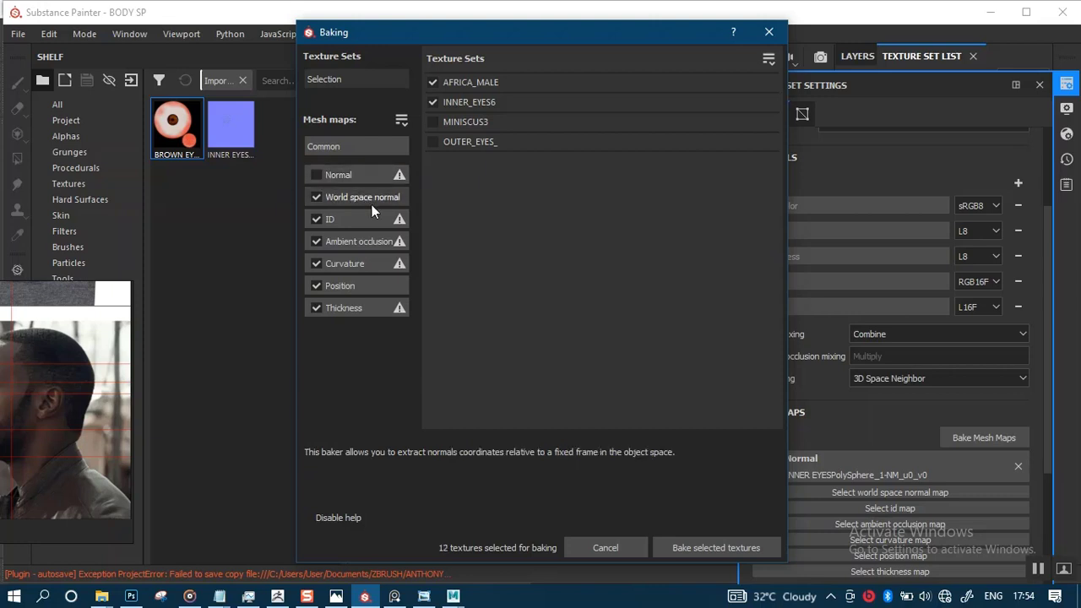
# - Set the curvature baker's method for INNER_EYES6 to Generate from Normal Map (Deprecated)
pyautogui.click(361, 263)
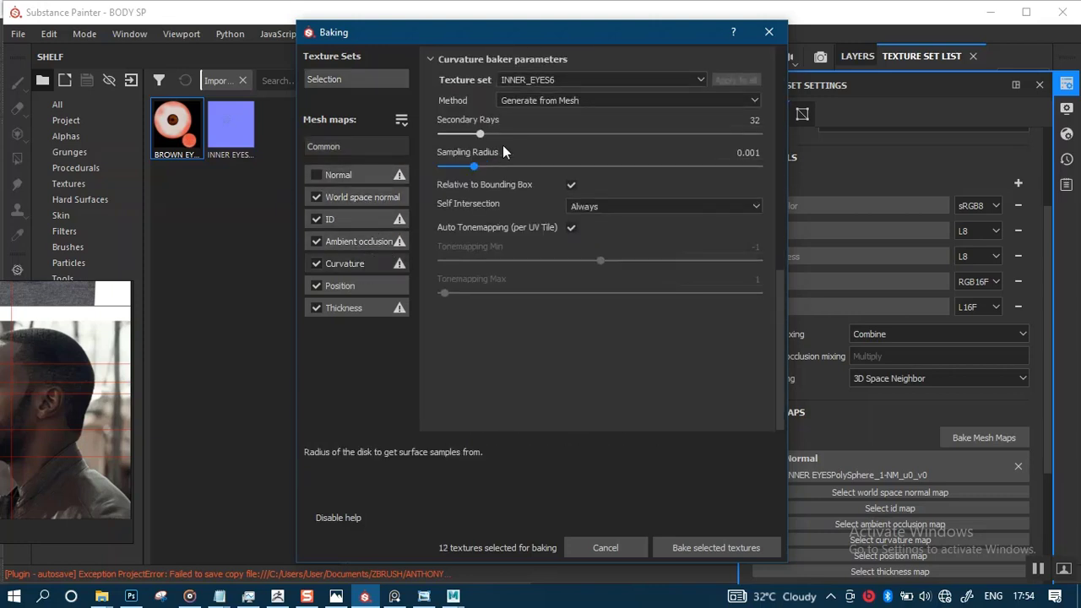
pyautogui.click(551, 100)
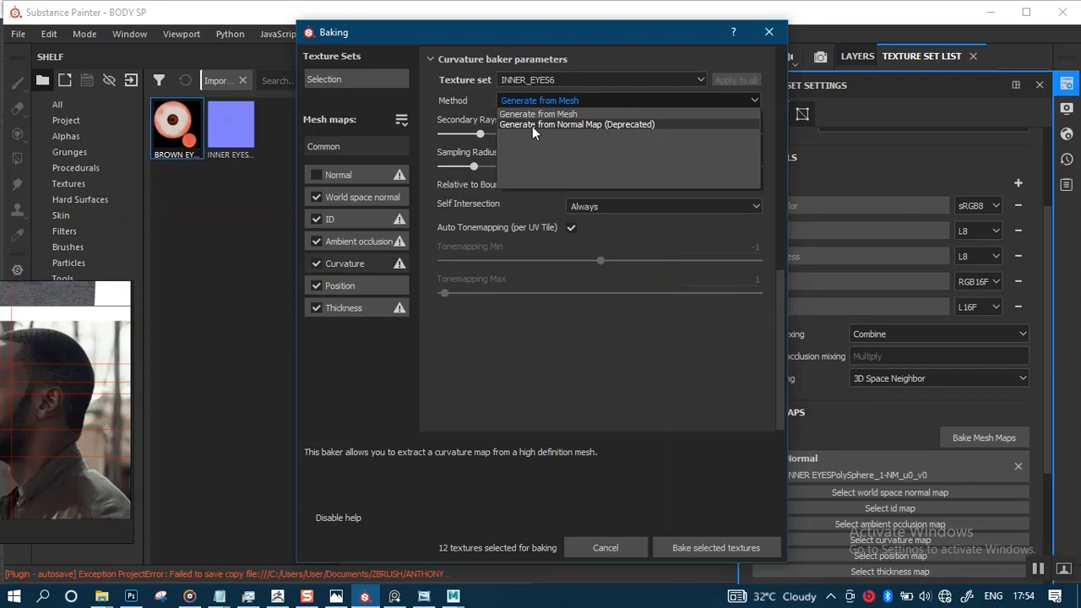
pyautogui.click(532, 126)
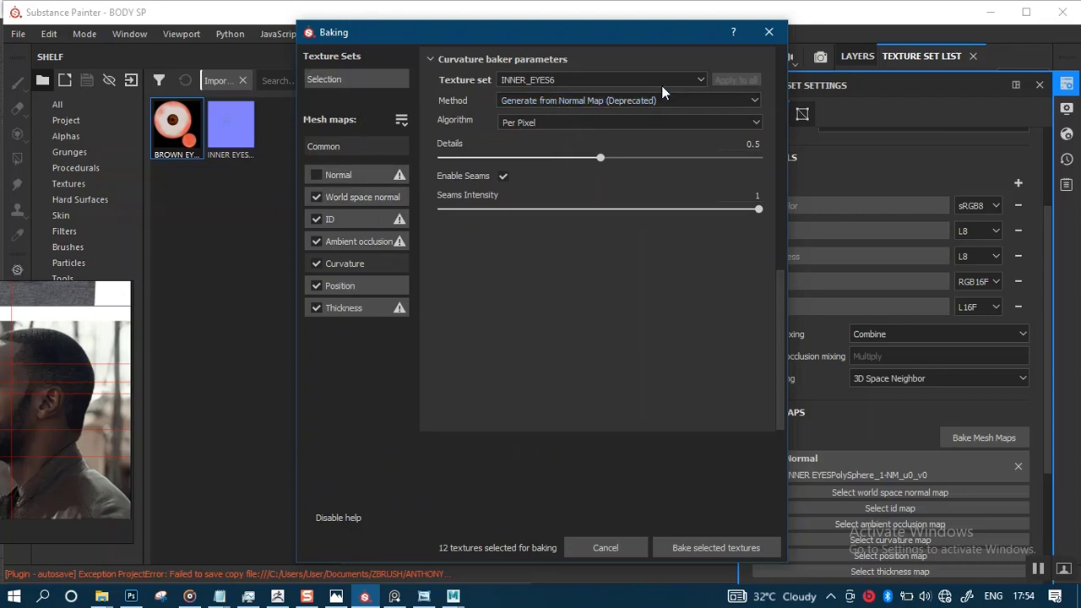
pyautogui.click(633, 101)
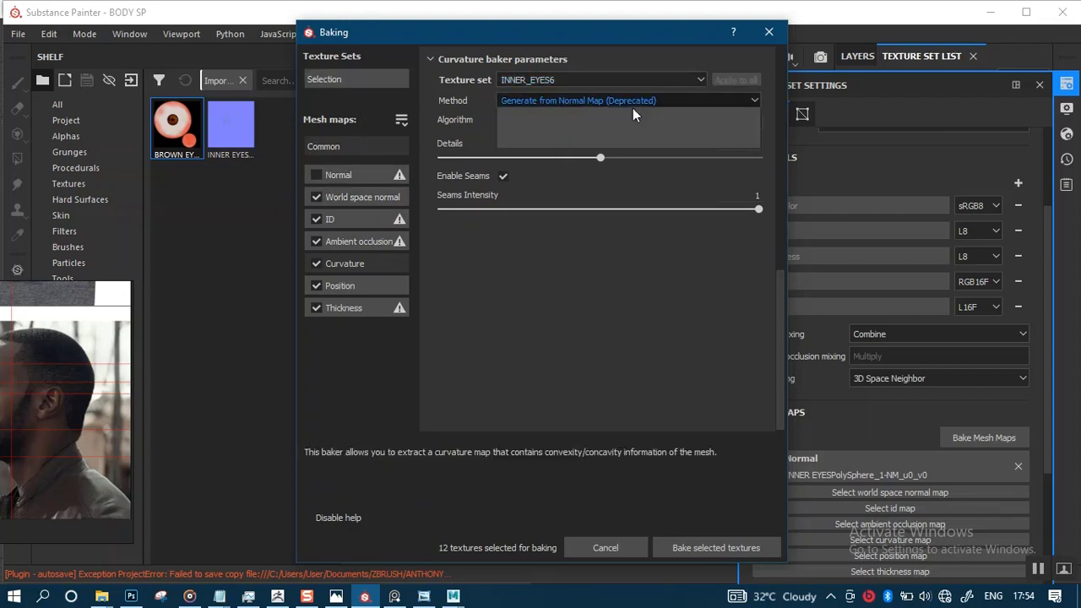
pyautogui.click(607, 113)
pyautogui.click(635, 102)
pyautogui.click(617, 114)
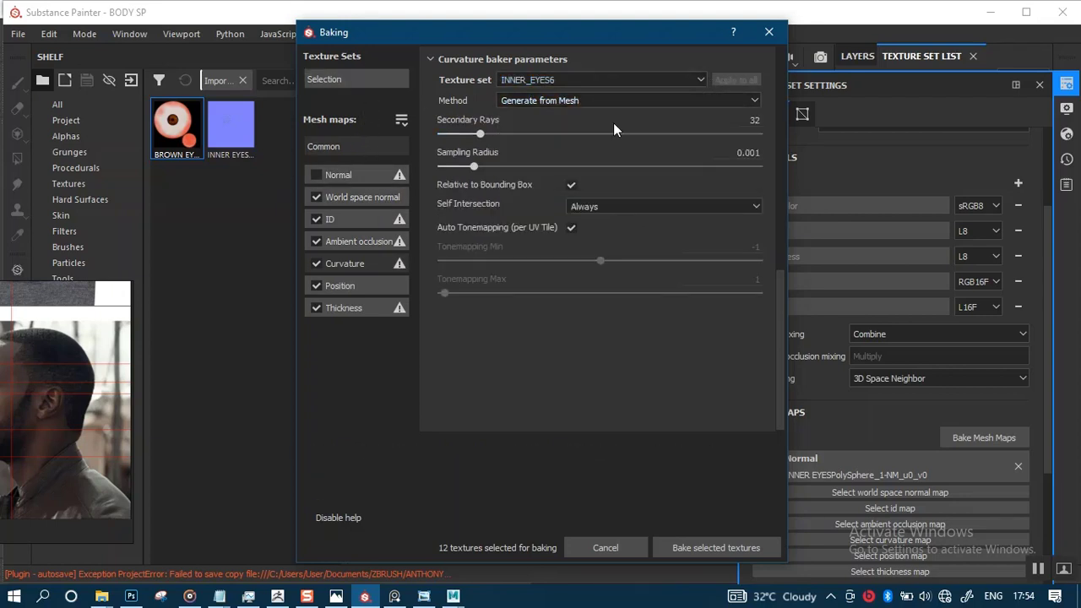
pyautogui.click(613, 122)
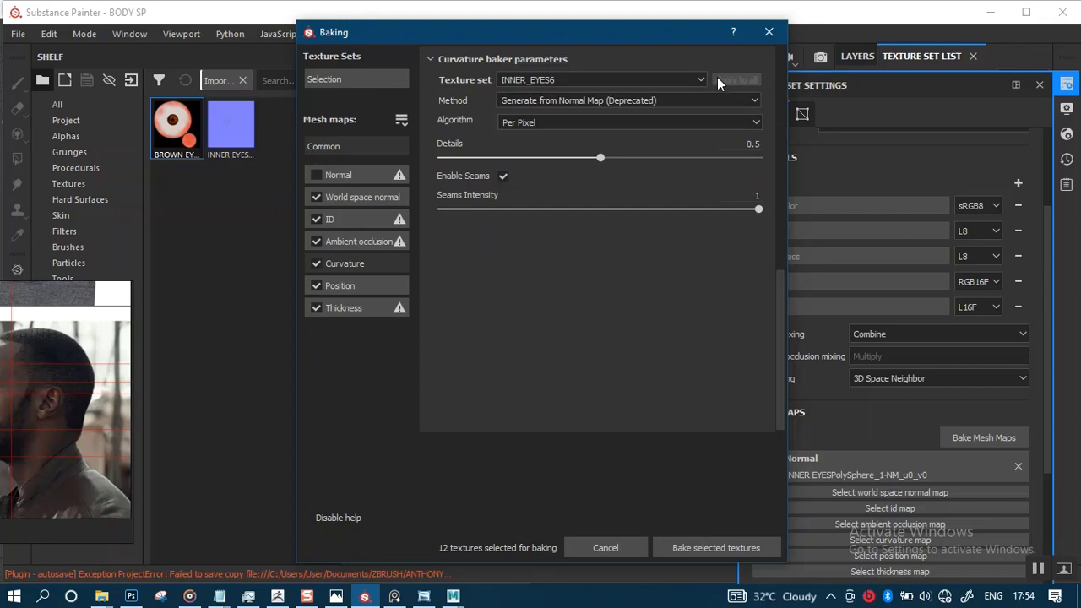
# - Set the ambient occlusion baker's Self Occlusion for INNER_EYES6 to Only Same Mesh Name
pyautogui.click(355, 80)
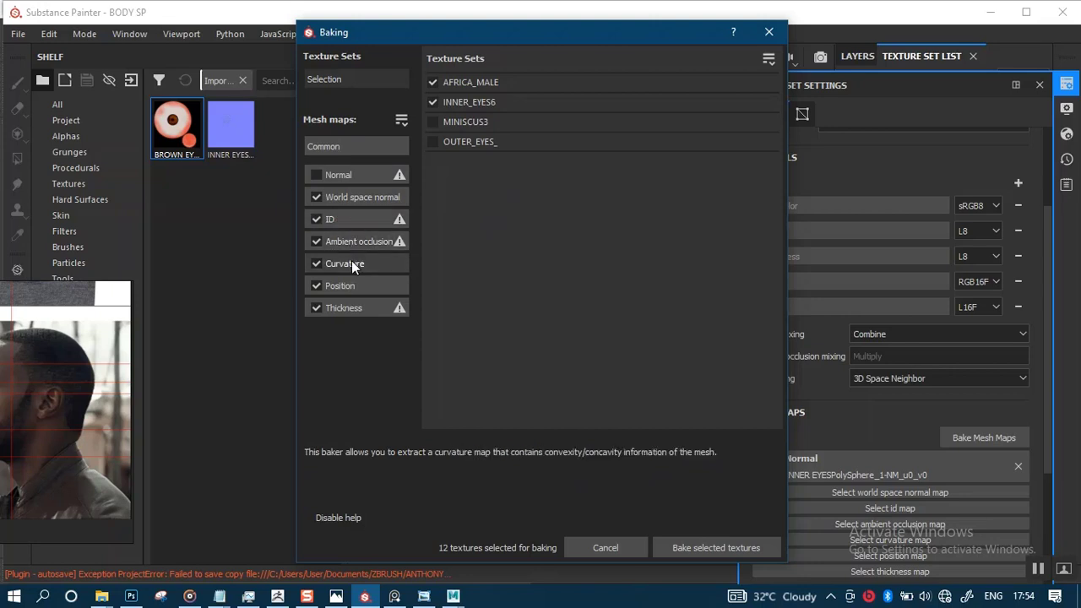
pyautogui.click(375, 243)
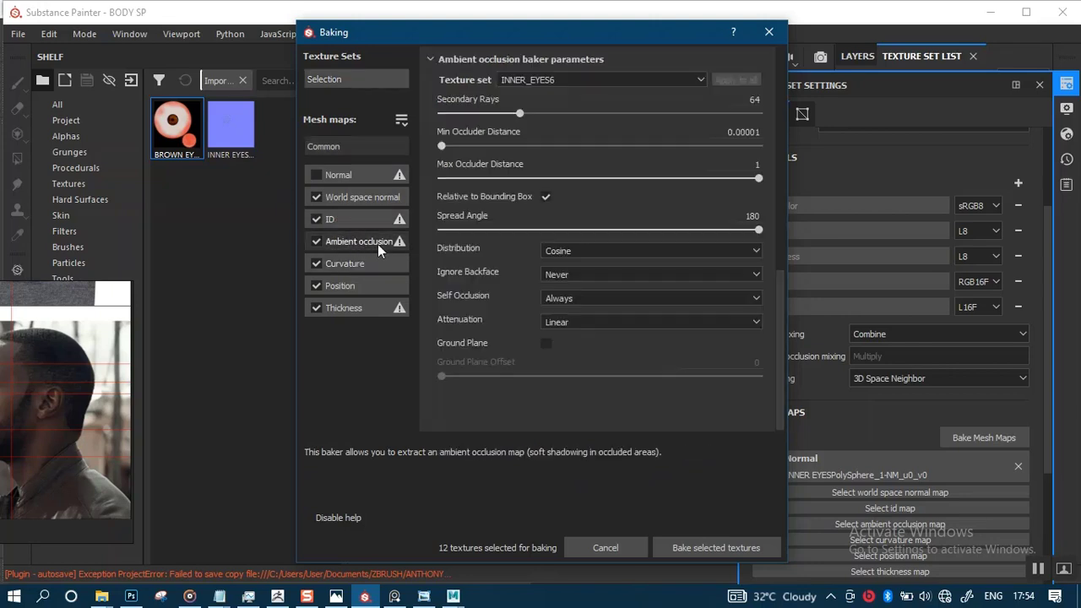
pyautogui.click(563, 299)
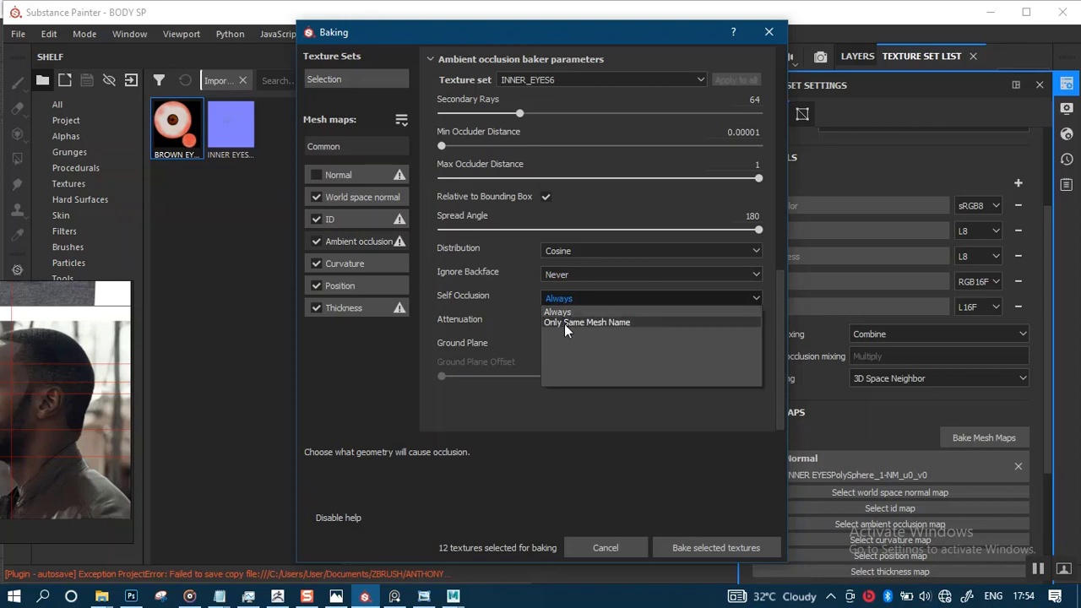
pyautogui.click(564, 322)
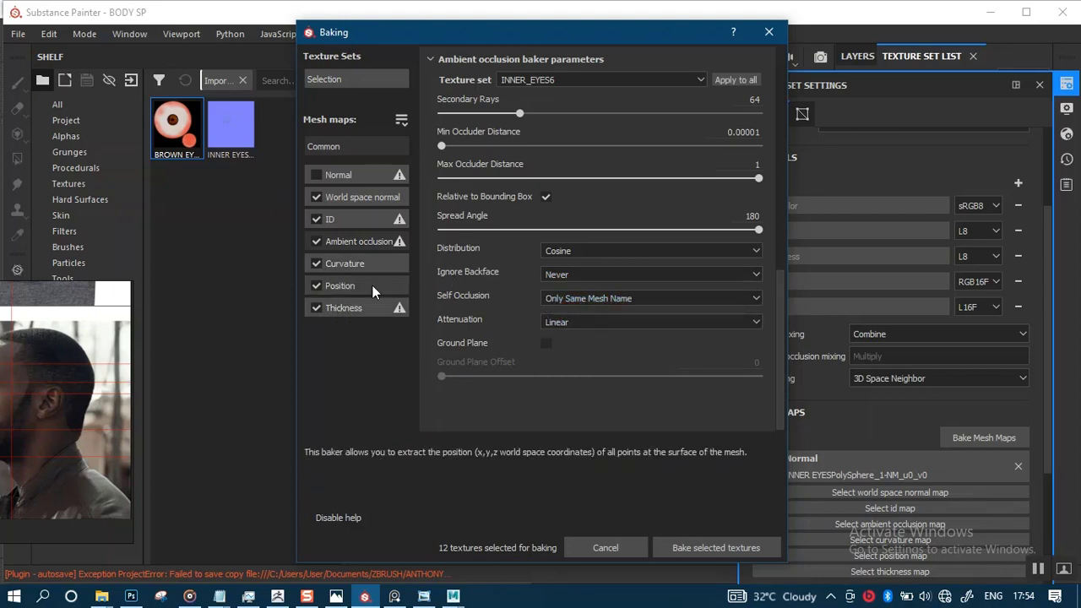
# - Set the bake's common output size to 4096 and recheck which texture sets are selected
pyautogui.click(344, 175)
pyautogui.click(361, 76)
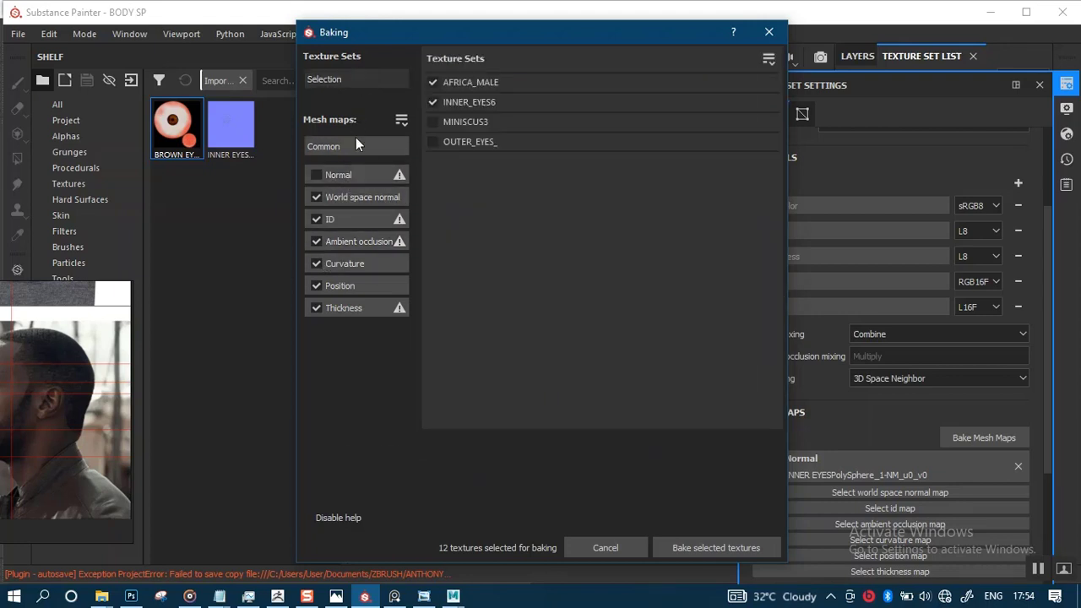
pyautogui.click(368, 149)
pyautogui.click(572, 82)
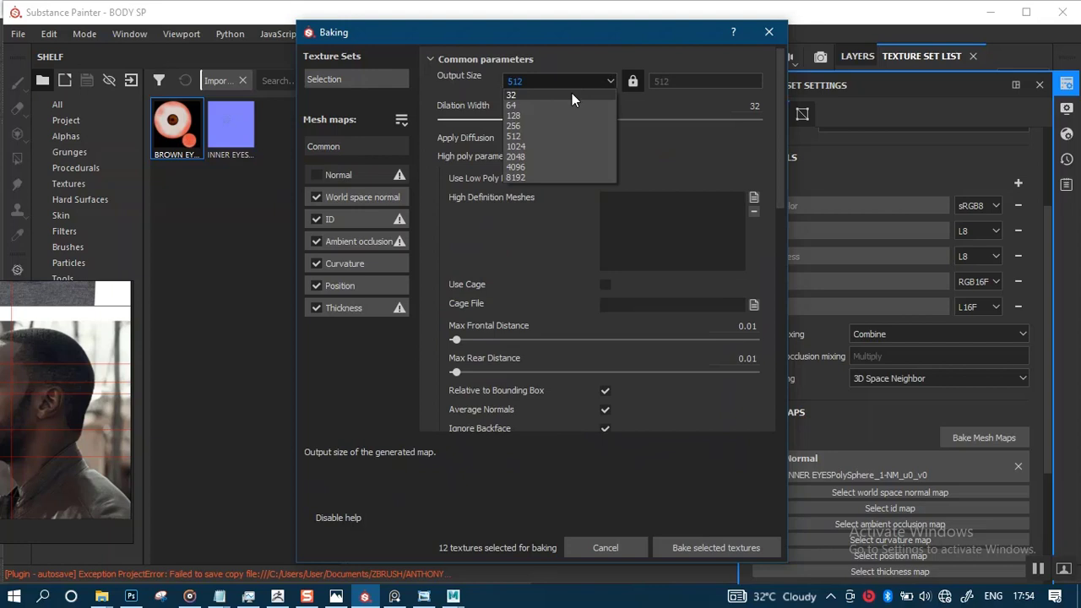
pyautogui.click(523, 167)
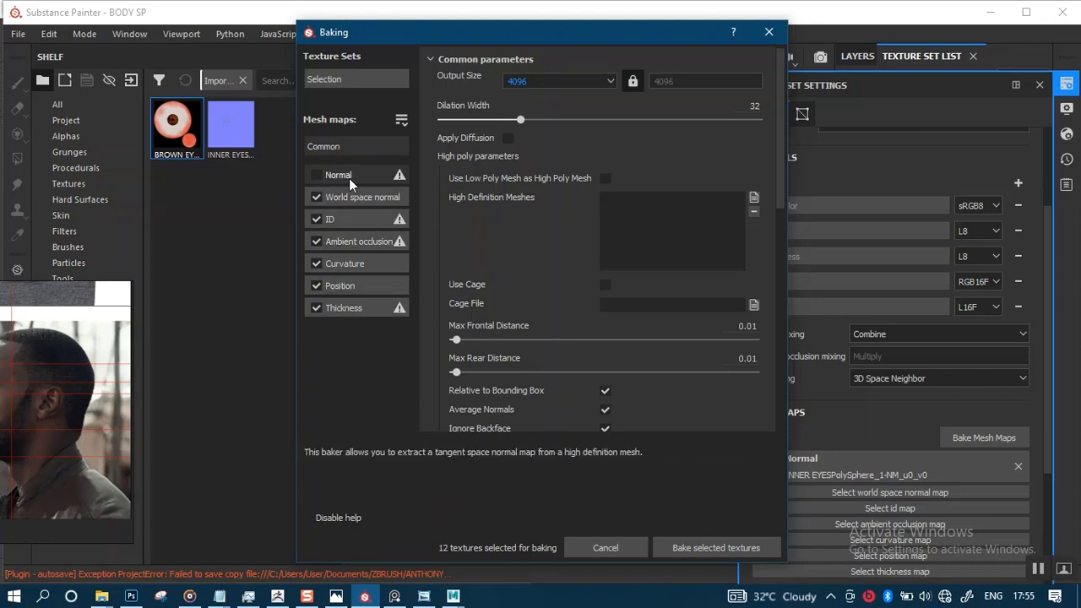
pyautogui.click(354, 81)
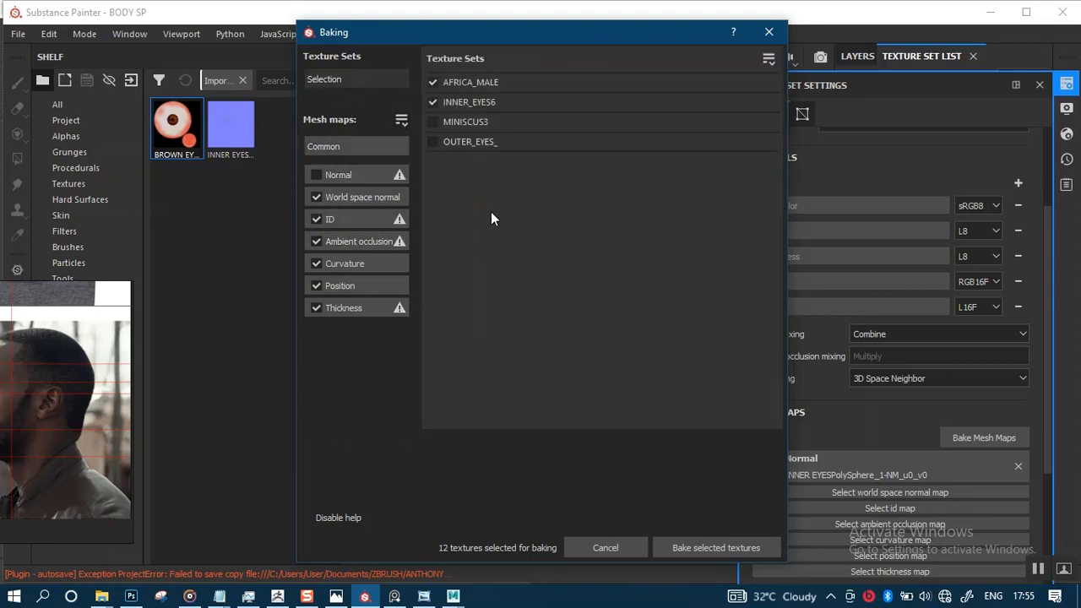
# - Bake the selected mesh maps for AFRICA_MALE and INNER_EYES6 and inspect the head and eyes
pyautogui.click(702, 547)
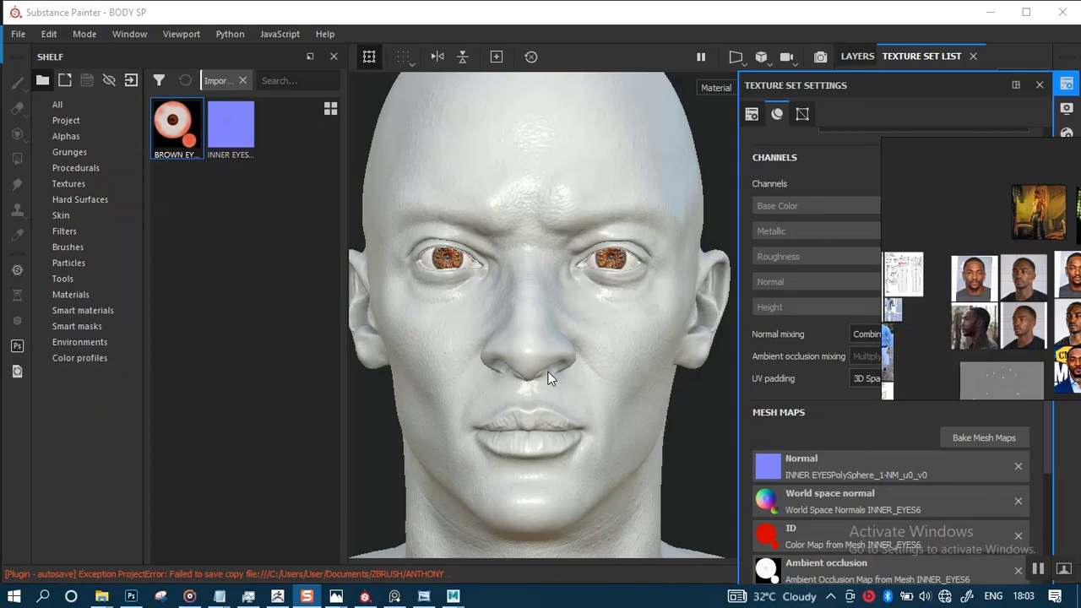
pyautogui.keyDown('alt'); pyautogui.moveTo(547, 333); pyautogui.dragTo(574, 458, button='right'); pyautogui.keyUp('alt')
pyautogui.keyDown('alt'); pyautogui.moveTo(570, 365); pyautogui.dragTo(594, 421); pyautogui.keyUp('alt')
pyautogui.keyDown('alt'); pyautogui.moveTo(595, 422); pyautogui.dragTo(624, 297, button='middle'); pyautogui.keyUp('alt')
pyautogui.keyDown('alt'); pyautogui.moveTo(623, 297); pyautogui.dragTo(536, 288, button='right'); pyautogui.keyUp('alt')
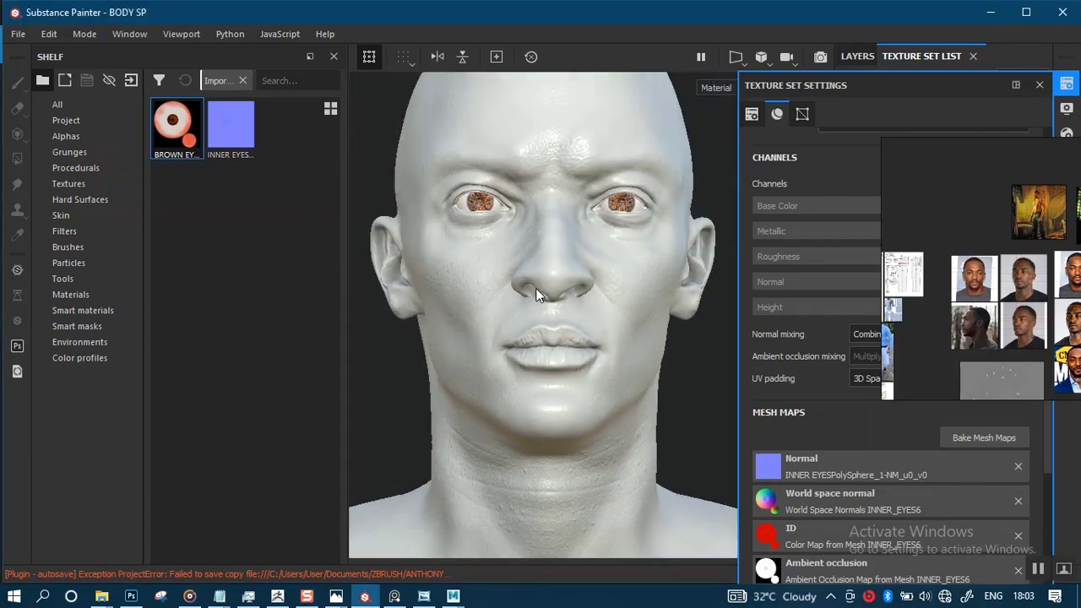
pyautogui.keyDown('alt'); pyautogui.moveTo(535, 288); pyautogui.dragTo(552, 273); pyautogui.keyUp('alt')
pyautogui.keyDown('alt'); pyautogui.moveTo(552, 273); pyautogui.dragTo(550, 341, button='middle'); pyautogui.keyUp('alt')
pyautogui.keyDown('alt'); pyautogui.moveTo(550, 340); pyautogui.dragTo(705, 290, button='right'); pyautogui.keyUp('alt')
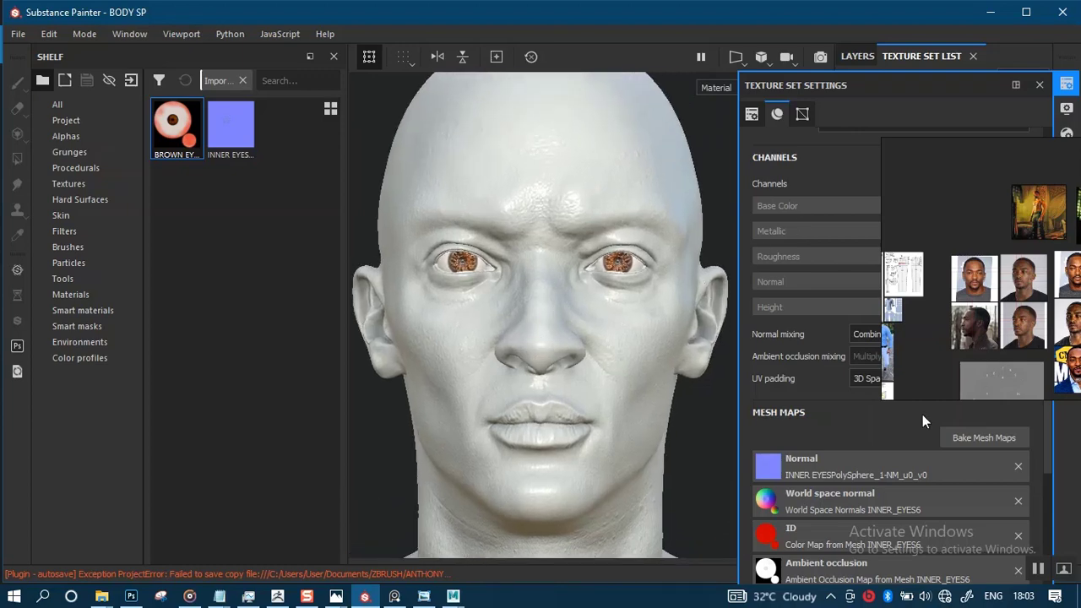
# - Start another mesh map bake with the Normal map included and the common output size set to 2048
pyautogui.click(983, 437)
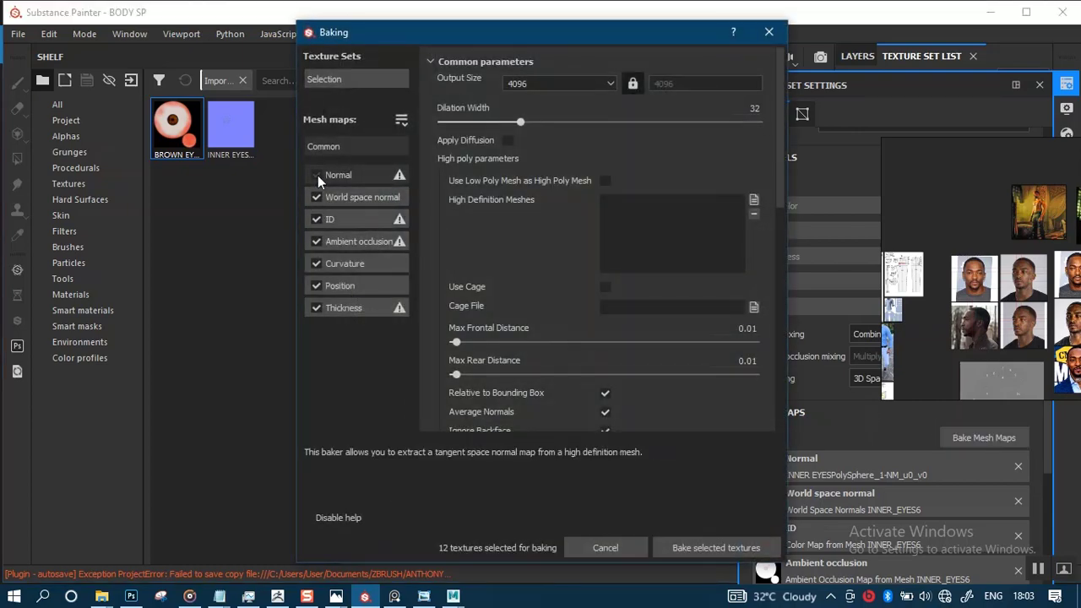
pyautogui.click(316, 175)
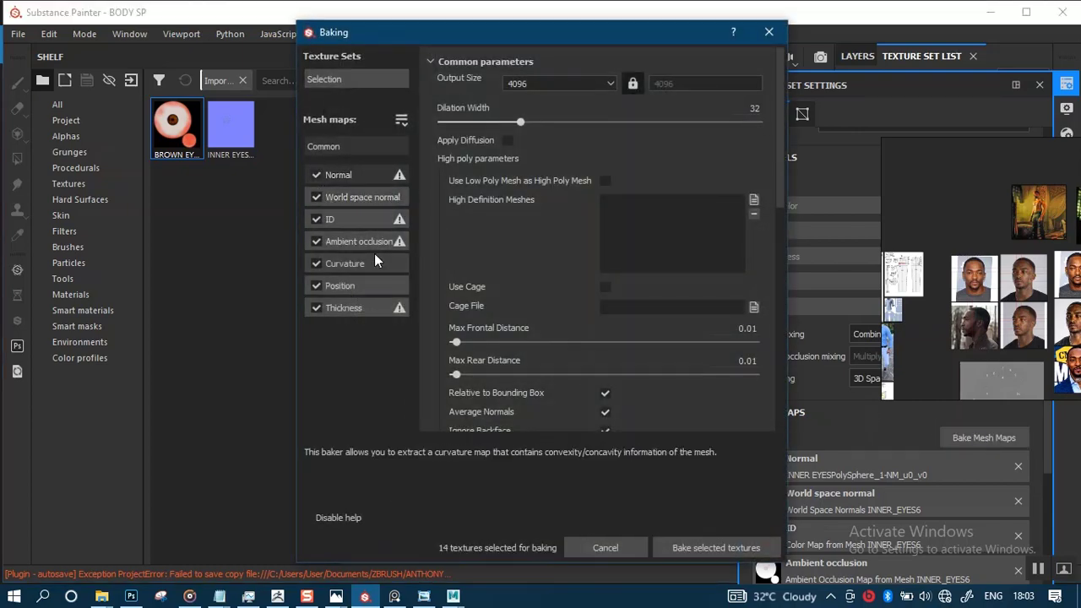
pyautogui.click(527, 84)
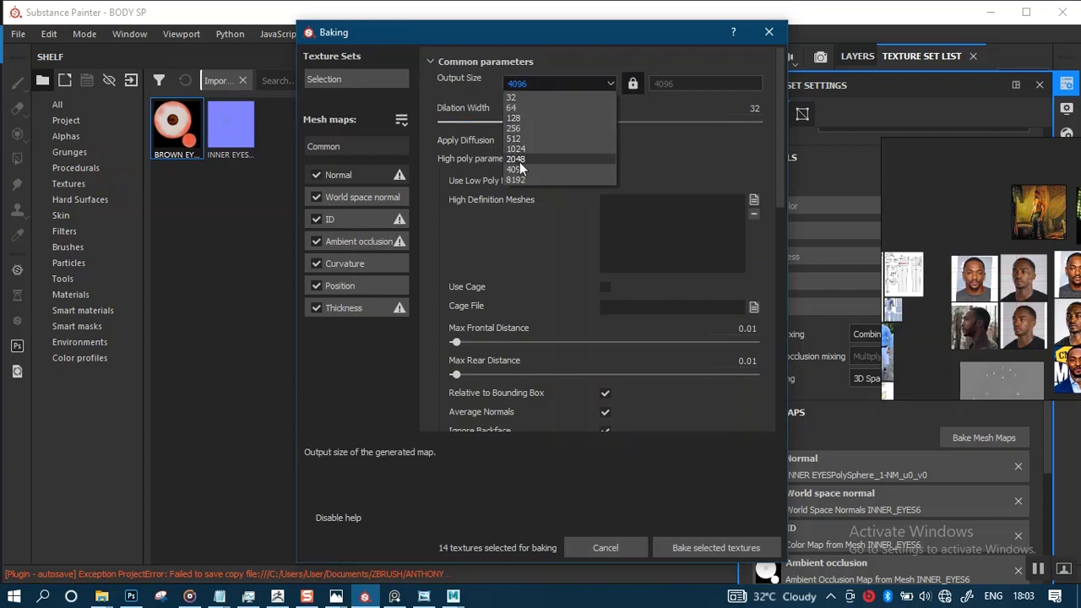
pyautogui.click(518, 159)
# - Invert the bake's texture set selection so that only MINISCUS3 and OUTER_EYES_ are included
pyautogui.click(351, 87)
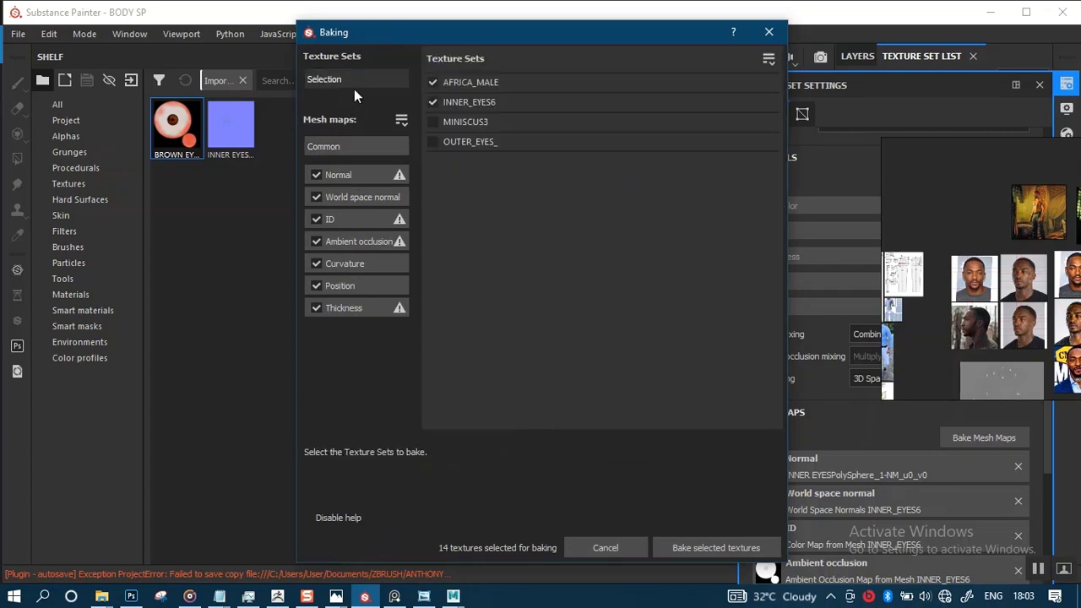
pyautogui.click(768, 58)
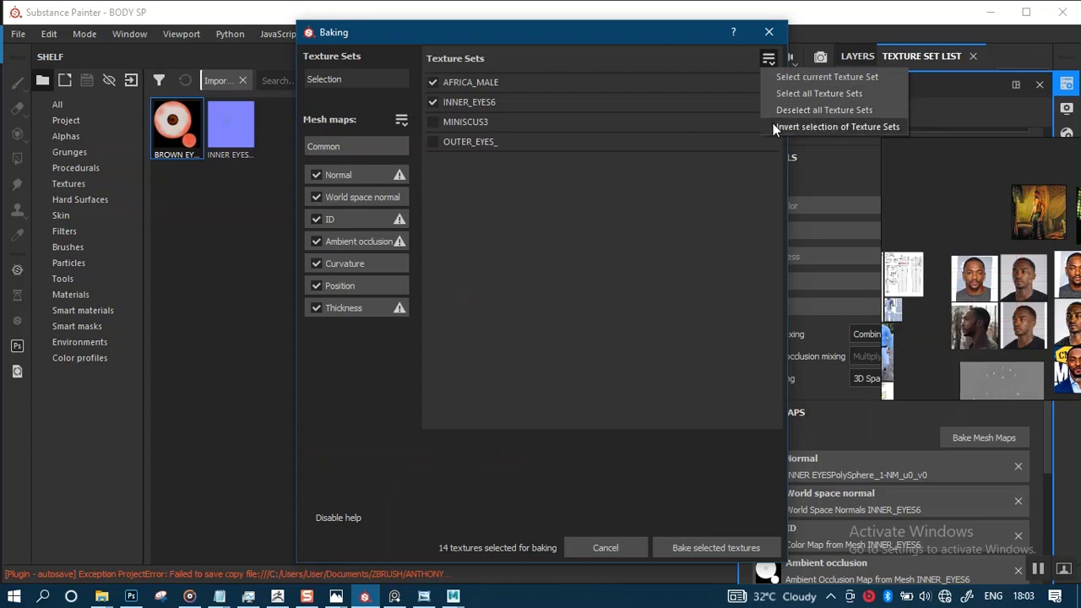
pyautogui.click(774, 125)
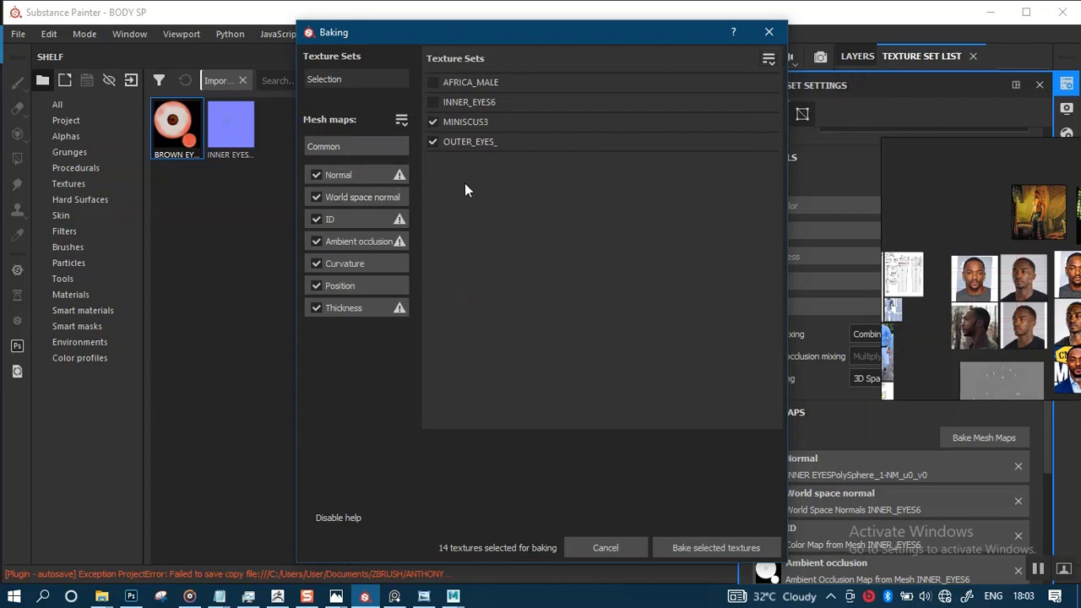
# - Set the curvature baker's method for INNER_EYES6 to Generate from Mesh and bake the selected textures
pyautogui.click(347, 174)
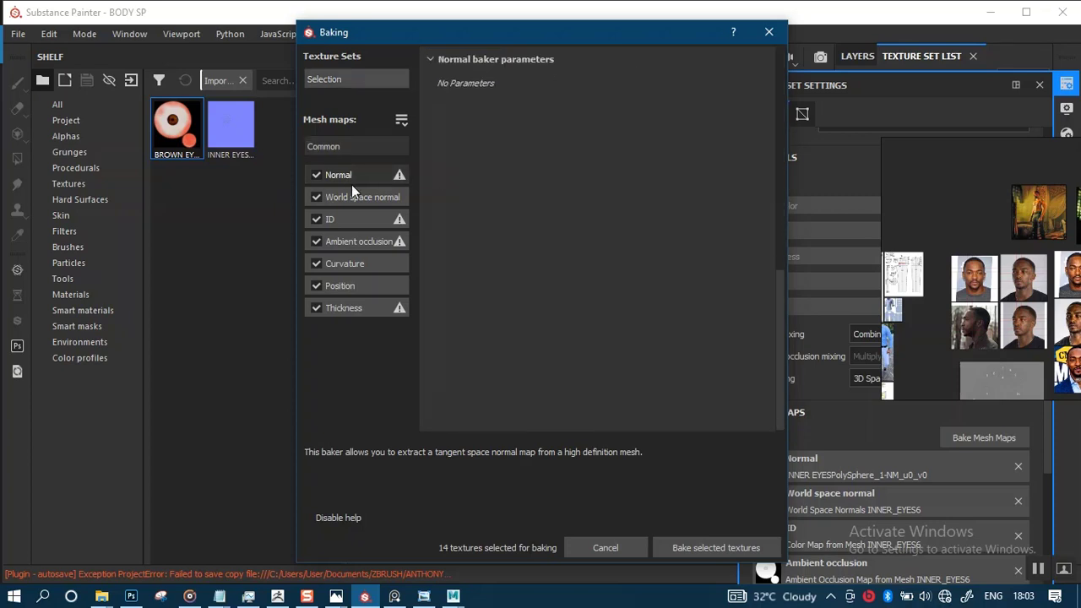
pyautogui.click(354, 263)
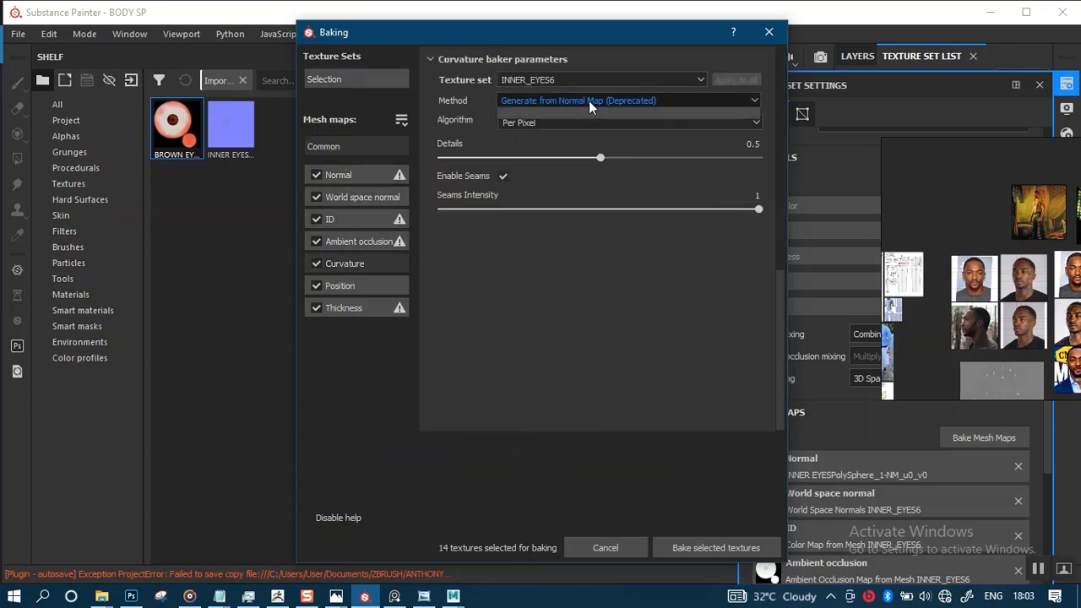
pyautogui.click(589, 101)
pyautogui.click(557, 111)
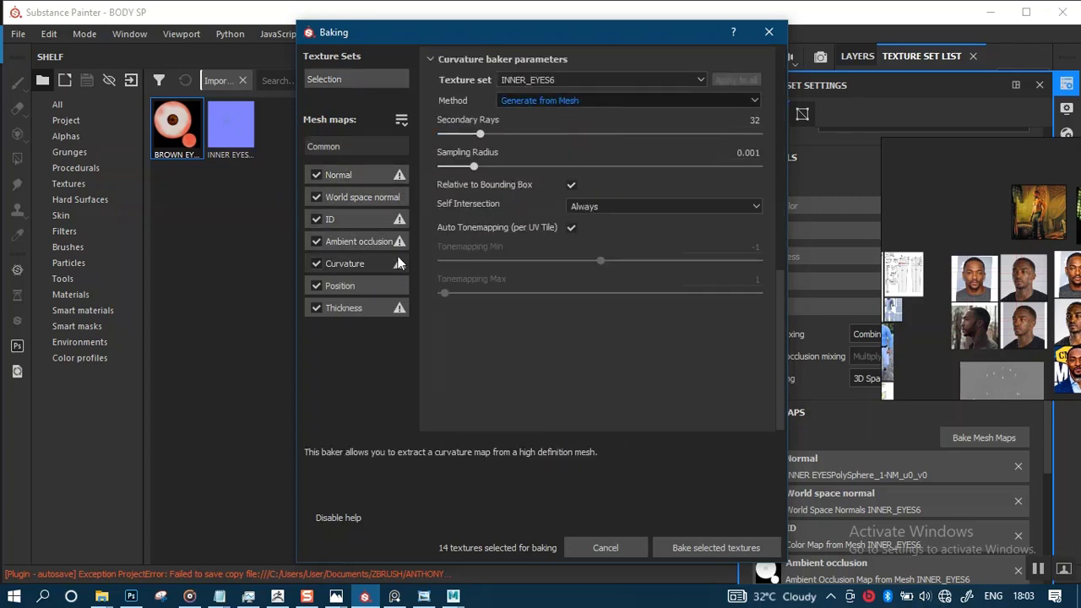
pyautogui.click(685, 546)
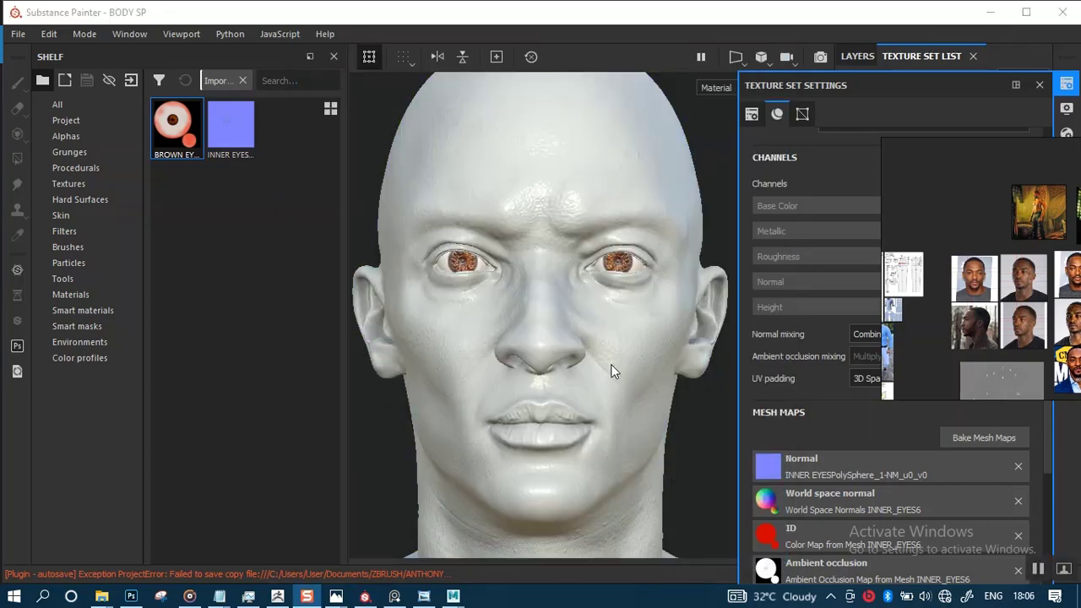
# - Close the texture set settings and examine the baked surface detail on the face, eyes, neck and torso
pyautogui.click(1039, 84)
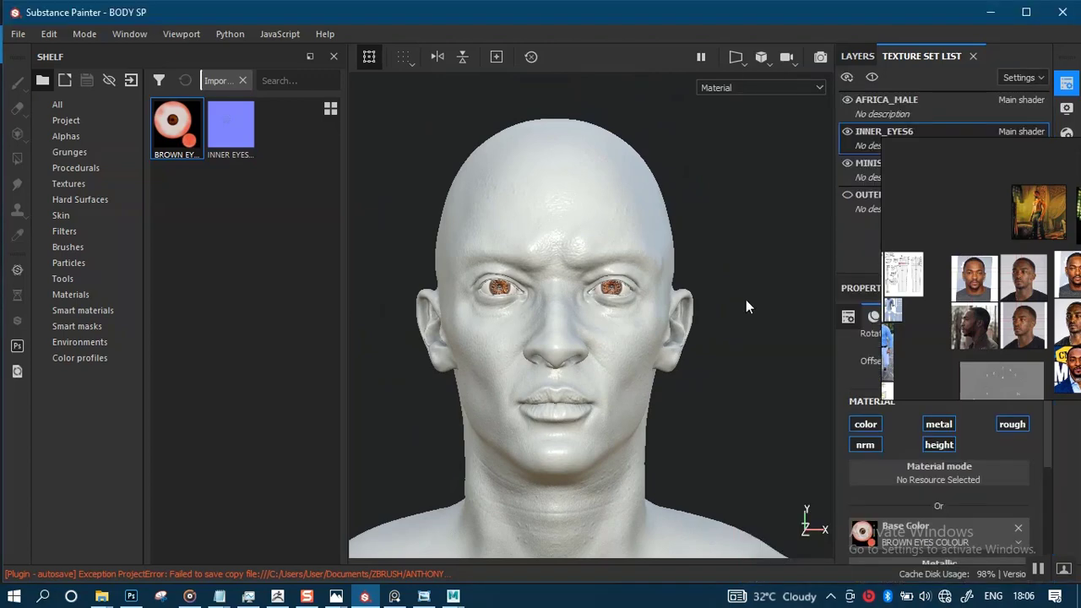
pyautogui.scroll(-2, 646, 376)
pyautogui.keyDown('alt'); pyautogui.moveTo(593, 466); pyautogui.dragTo(582, 182, button='middle'); pyautogui.keyUp('alt')
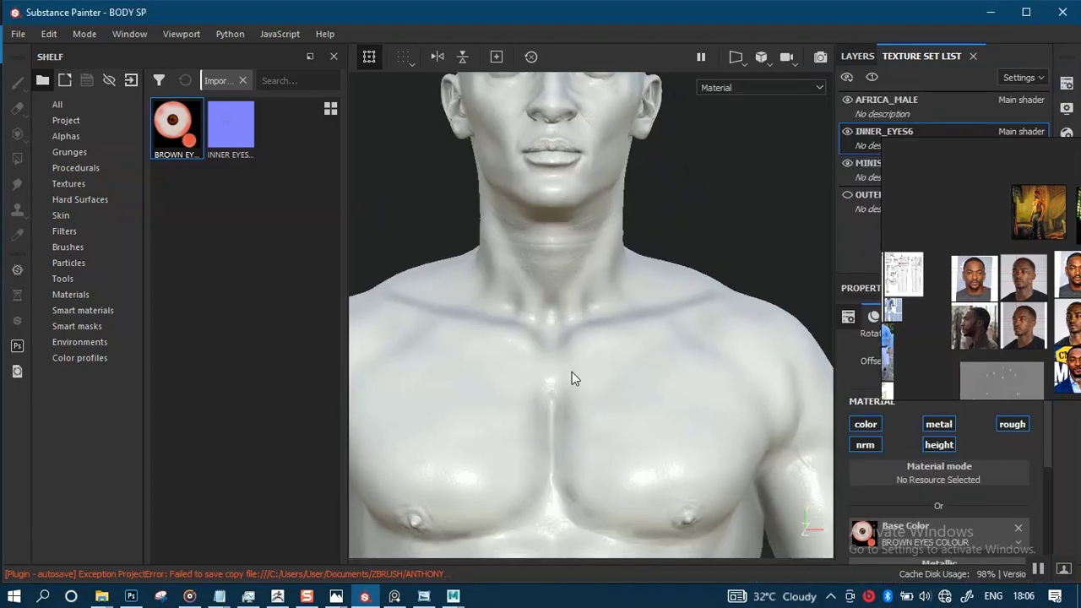
pyautogui.keyDown('alt'); pyautogui.moveTo(579, 343); pyautogui.dragTo(579, 234, button='middle'); pyautogui.keyUp('alt')
pyautogui.keyDown('alt'); pyautogui.moveTo(579, 234); pyautogui.dragTo(622, 381, button='right'); pyautogui.keyUp('alt')
pyautogui.keyDown('alt'); pyautogui.moveTo(622, 381); pyautogui.dragTo(636, 340); pyautogui.keyUp('alt')
pyautogui.keyDown('alt'); pyautogui.moveTo(637, 340); pyautogui.dragTo(574, 162, button='right'); pyautogui.keyUp('alt')
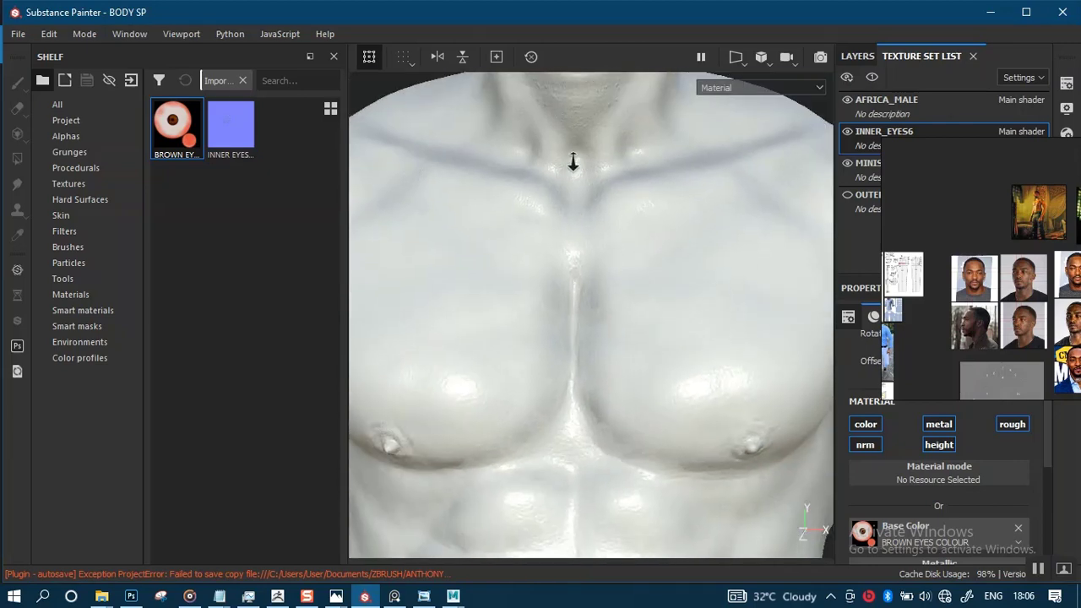
pyautogui.keyDown('alt'); pyautogui.moveTo(574, 161); pyautogui.dragTo(613, 428, button='middle'); pyautogui.keyUp('alt')
pyautogui.keyDown('alt'); pyautogui.moveTo(613, 427); pyautogui.dragTo(588, 300, button='right'); pyautogui.keyUp('alt')
pyautogui.keyDown('alt'); pyautogui.moveTo(588, 299); pyautogui.dragTo(591, 344, button='middle'); pyautogui.keyUp('alt')
pyautogui.keyDown('alt'); pyautogui.moveTo(591, 343); pyautogui.dragTo(617, 403, button='right'); pyautogui.keyUp('alt')
pyautogui.keyDown('alt'); pyautogui.moveTo(617, 403); pyautogui.dragTo(591, 388); pyautogui.keyUp('alt')
pyautogui.keyDown('alt'); pyautogui.moveTo(591, 389); pyautogui.dragTo(614, 448, button='right'); pyautogui.keyUp('alt')
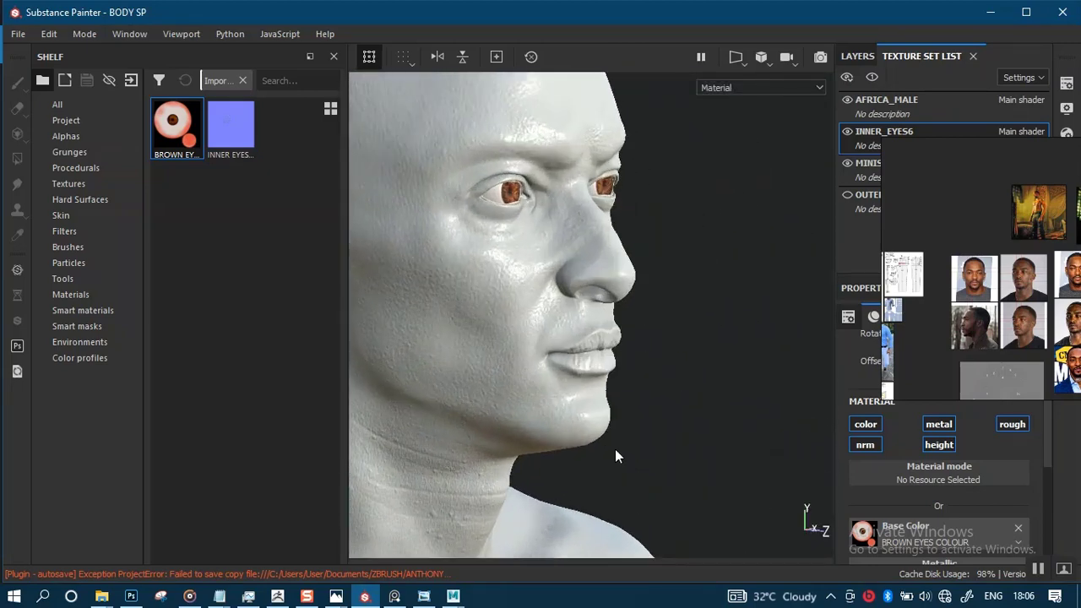
pyautogui.keyDown('alt'); pyautogui.moveTo(614, 368); pyautogui.dragTo(541, 365); pyautogui.keyUp('alt')
pyautogui.keyDown('alt'); pyautogui.moveTo(635, 417); pyautogui.dragTo(598, 365, button='right'); pyautogui.keyUp('alt')
pyautogui.keyDown('alt'); pyautogui.moveTo(648, 451); pyautogui.dragTo(569, 384, button='middle'); pyautogui.keyUp('alt')
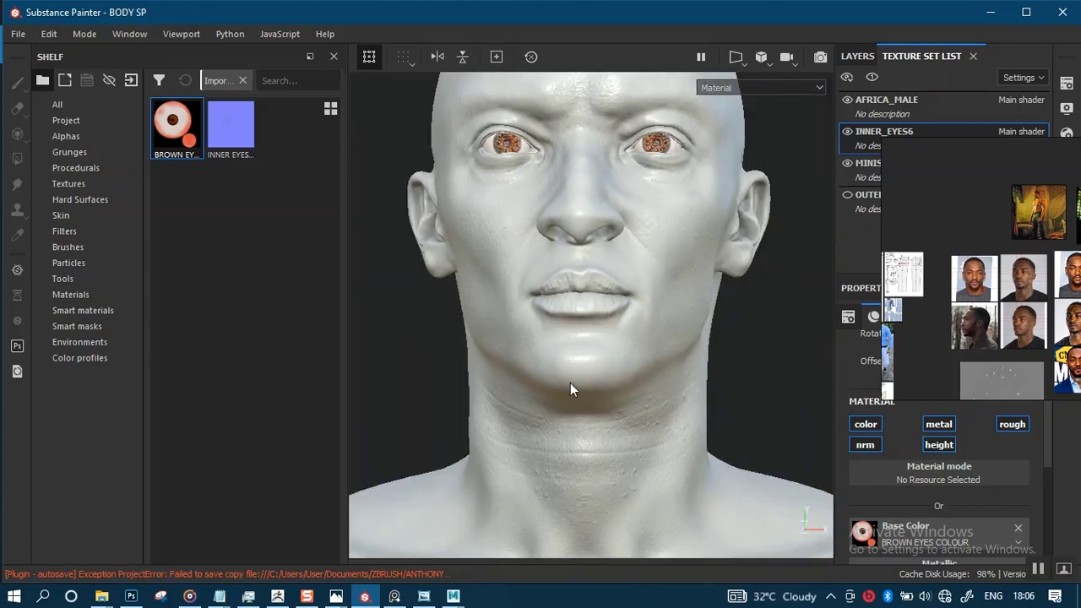
pyautogui.keyDown('alt'); pyautogui.moveTo(570, 384); pyautogui.dragTo(540, 337, button='right'); pyautogui.keyUp('alt')
pyautogui.keyDown('alt'); pyautogui.moveTo(604, 371); pyautogui.dragTo(591, 348, button='middle'); pyautogui.keyUp('alt')
pyautogui.keyDown('alt'); pyautogui.moveTo(591, 348); pyautogui.dragTo(559, 287, button='right'); pyautogui.keyUp('alt')
pyautogui.keyDown('alt'); pyautogui.moveTo(585, 324); pyautogui.dragTo(593, 340); pyautogui.keyUp('alt')
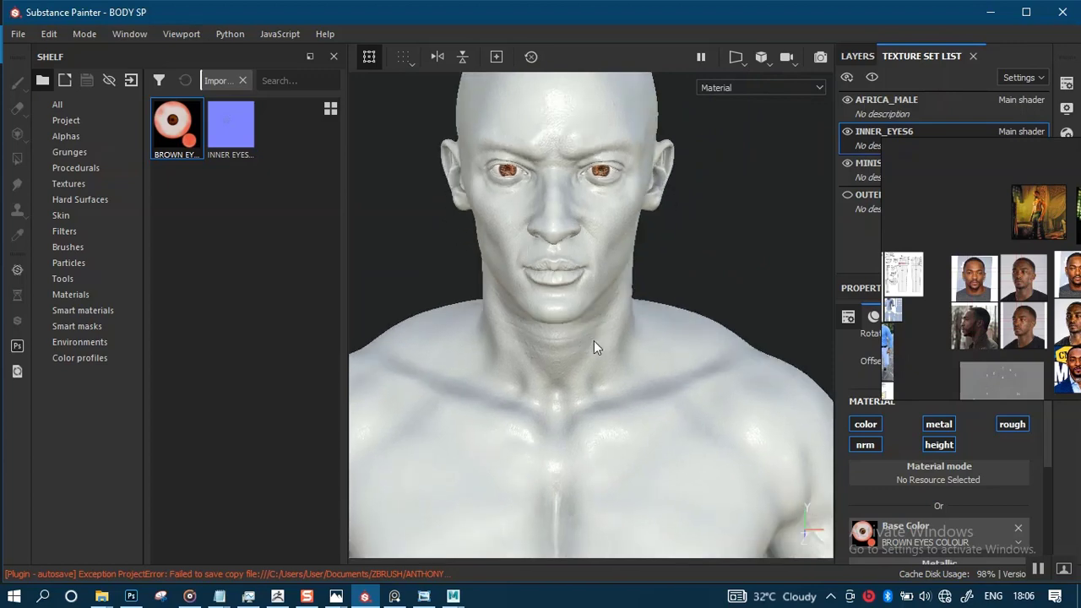
pyautogui.keyDown('alt'); pyautogui.moveTo(593, 341); pyautogui.dragTo(577, 219, button='middle'); pyautogui.keyUp('alt')
pyautogui.keyDown('alt'); pyautogui.moveTo(657, 383); pyautogui.dragTo(971, 535); pyautogui.keyUp('alt')
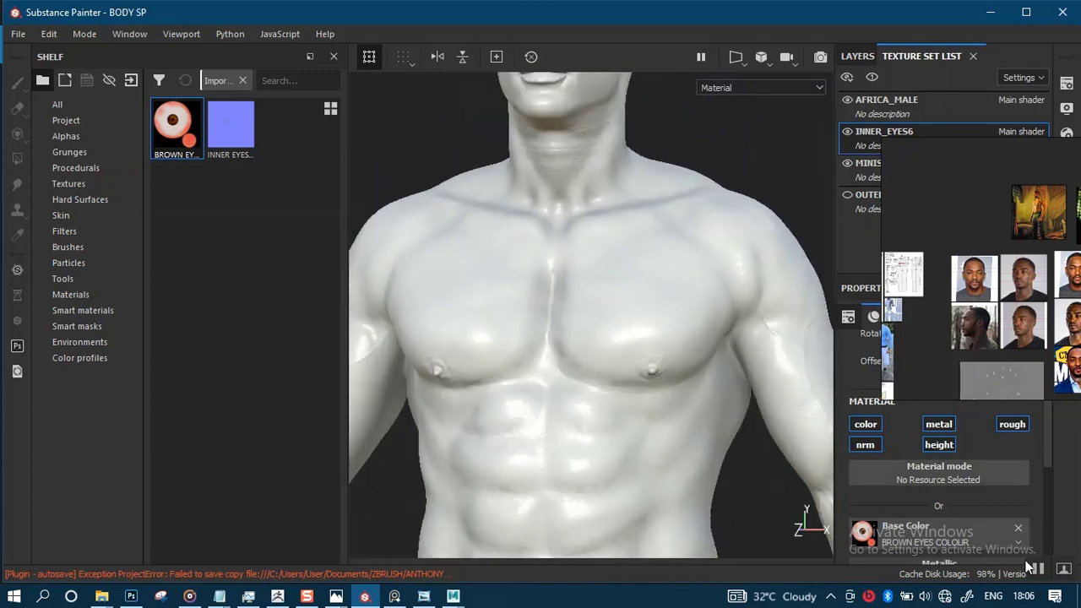